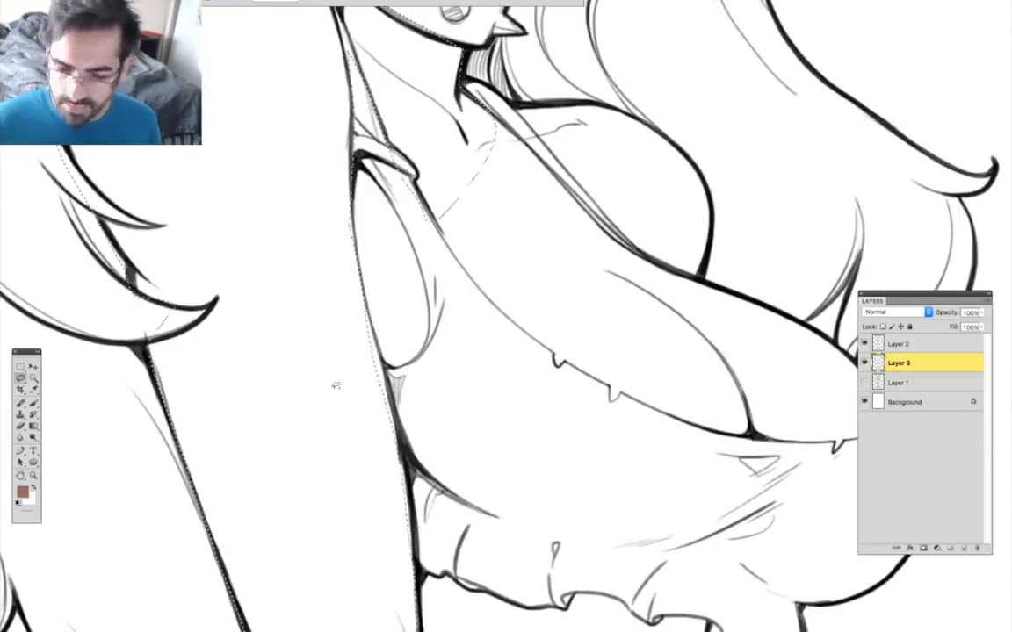
Fill the near arm from the shoulder down through the forearm with flat brown skin colour on Layer 3.
{"action": "left_click_drag", "start_coordinate": [558, 496], "coordinate": [376, 539]}
{"action": "key", "text": "alt+BackSpace"}
{"action": "left_click", "coordinate": [544, 484], "text": "alt"}
{"action": "left_click", "coordinate": [543, 483], "text": "alt"}
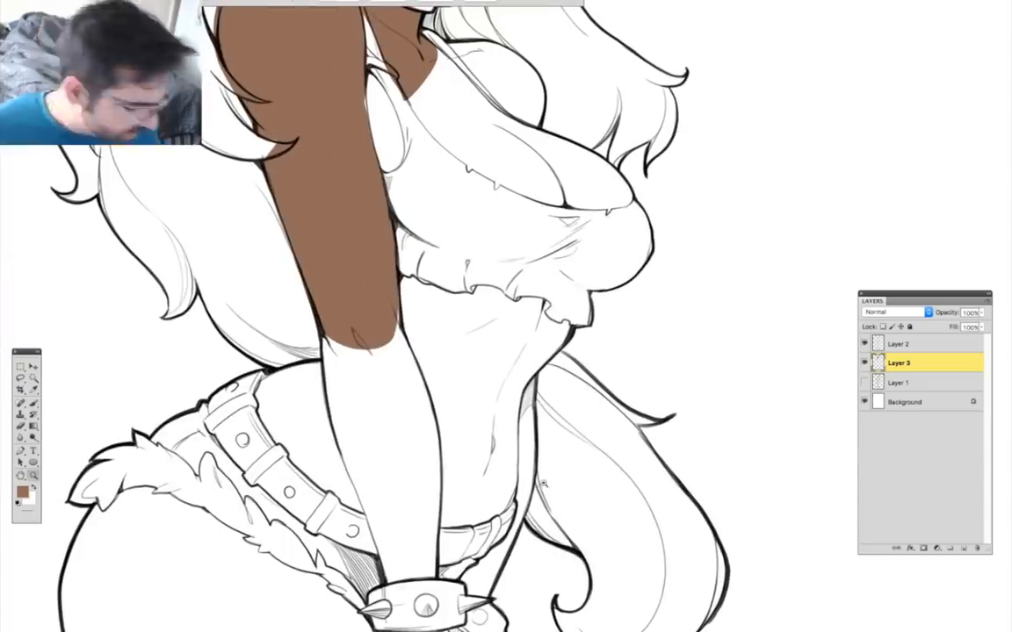
{"action": "mouse_move", "coordinate": [387, 342]}
{"action": "left_mouse_down"}
{"action": "mouse_move", "coordinate": [400, 373]}
{"action": "mouse_move", "coordinate": [394, 482]}
{"action": "left_mouse_up"}
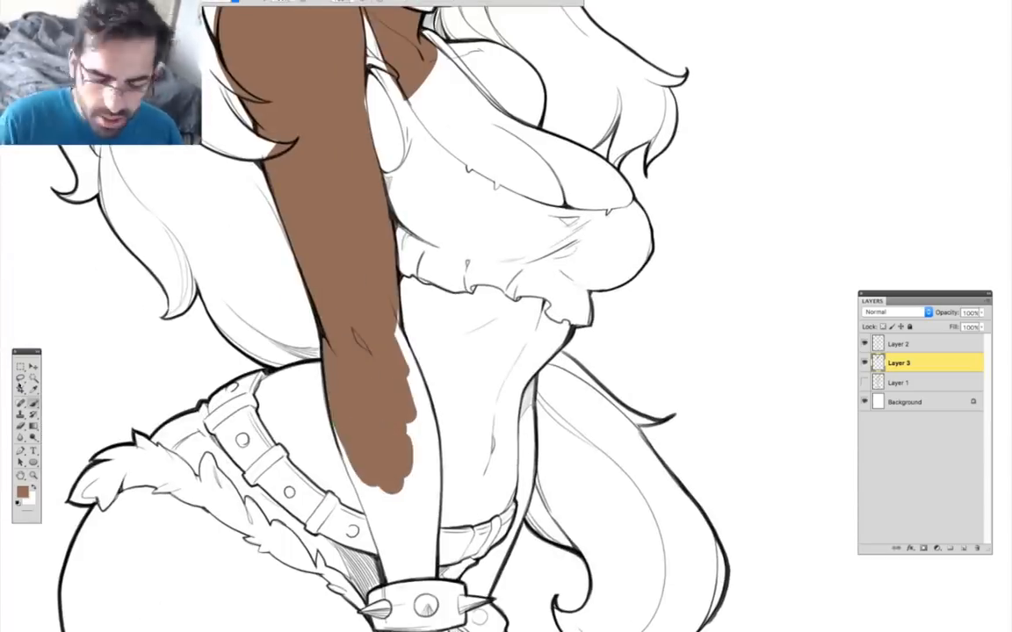
{"action": "key", "text": "alt+BackSpace"}
Fill the character's waist and midriff with the same brown skin colour.
{"action": "mouse_move", "coordinate": [268, 371]}
{"action": "left_mouse_down"}
{"action": "mouse_move", "coordinate": [375, 272]}
{"action": "mouse_move", "coordinate": [396, 303]}
{"action": "left_mouse_up"}
{"action": "key", "text": "alt+BackSpace"}
{"action": "left_click_drag", "start_coordinate": [482, 36], "coordinate": [390, 214]}
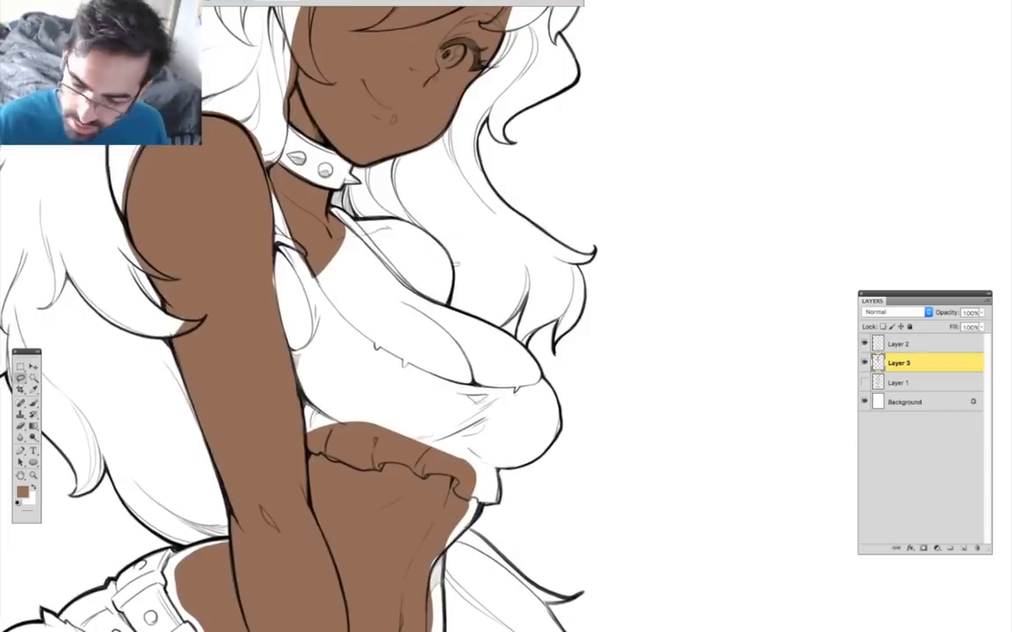
{"action": "key", "text": "alt+BackSpace"}
{"action": "left_click_drag", "start_coordinate": [426, 370], "coordinate": [440, 355]}
{"action": "left_click_drag", "start_coordinate": [421, 412], "coordinate": [422, 419]}
{"action": "key", "text": "alt+BackSpace"}
Extend the flat brown skin fill over the chest and far shoulder.
{"action": "mouse_move", "coordinate": [546, 373]}
{"action": "left_mouse_down"}
{"action": "mouse_move", "coordinate": [511, 498]}
{"action": "mouse_move", "coordinate": [572, 181]}
{"action": "left_mouse_up"}
{"action": "left_click_drag", "start_coordinate": [522, 254], "coordinate": [487, 344]}
{"action": "key", "text": "alt+BackSpace"}
{"action": "left_click_drag", "start_coordinate": [422, 483], "coordinate": [492, 318]}
{"action": "mouse_move", "coordinate": [460, 307]}
{"action": "left_mouse_down"}
{"action": "mouse_move", "coordinate": [410, 340]}
{"action": "mouse_move", "coordinate": [356, 323]}
{"action": "left_mouse_up"}
{"action": "key", "text": "alt+BackSpace"}
{"action": "left_click_drag", "start_coordinate": [313, 270], "coordinate": [365, 198]}
{"action": "key", "text": "alt+BackSpace"}
{"action": "key", "text": "super+d"}
Brush brown skin colour along the inner contours of the hip, thigh and fishnet-covered knee.
{"action": "key", "text": "b"}
{"action": "left_click_drag", "start_coordinate": [286, 217], "coordinate": [279, 237]}
{"action": "left_click_drag", "start_coordinate": [348, 296], "coordinate": [376, 317]}
{"action": "mouse_move", "coordinate": [567, 313]}
{"action": "left_mouse_down"}
{"action": "mouse_move", "coordinate": [479, 442]}
{"action": "mouse_move", "coordinate": [400, 446]}
{"action": "left_mouse_up"}
{"action": "mouse_move", "coordinate": [430, 91]}
{"action": "left_mouse_down"}
{"action": "mouse_move", "coordinate": [370, 474]}
{"action": "mouse_move", "coordinate": [372, 565]}
{"action": "left_mouse_up"}
{"action": "left_click_drag", "start_coordinate": [307, 571], "coordinate": [507, 132]}
{"action": "left_click_drag", "start_coordinate": [444, 588], "coordinate": [507, 157]}
{"action": "mouse_move", "coordinate": [449, 127]}
{"action": "left_mouse_down"}
{"action": "mouse_move", "coordinate": [395, 542]}
{"action": "mouse_move", "coordinate": [448, 128]}
{"action": "left_mouse_up"}
{"action": "left_click_drag", "start_coordinate": [264, 53], "coordinate": [269, 175]}
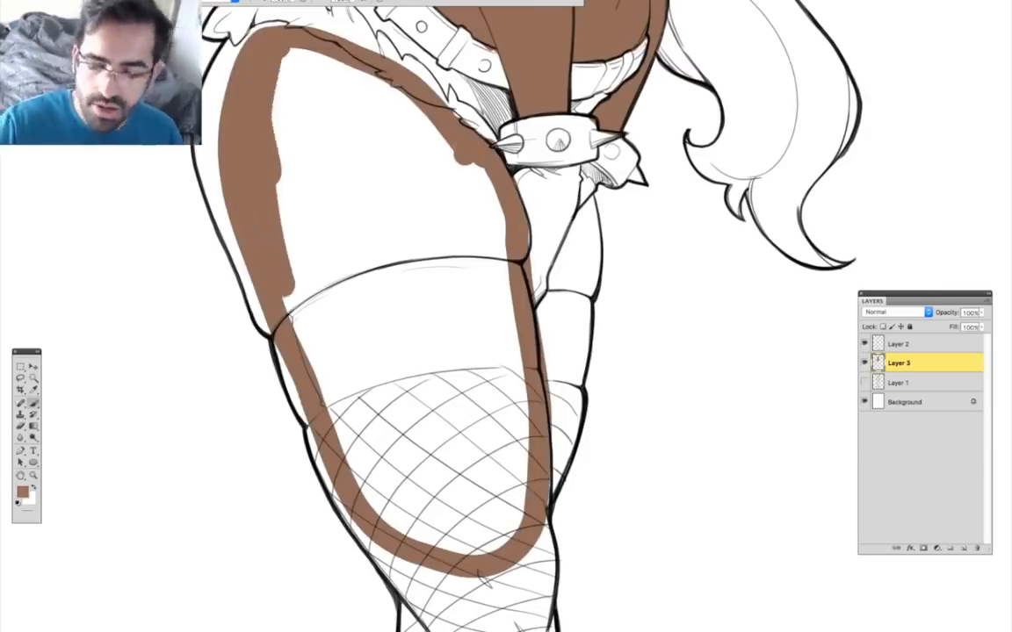
Fill the interior of the near thigh with brown, working inward from the brushed contours.
{"action": "left_click_drag", "start_coordinate": [303, 62], "coordinate": [286, 143]}
{"action": "left_click_drag", "start_coordinate": [264, 171], "coordinate": [296, 324]}
{"action": "left_click_drag", "start_coordinate": [351, 79], "coordinate": [415, 290]}
{"action": "left_click_drag", "start_coordinate": [457, 140], "coordinate": [494, 262]}
{"action": "left_click_drag", "start_coordinate": [214, 118], "coordinate": [397, 44]}
{"action": "key", "text": "alt+BackSpace"}
{"action": "mouse_move", "coordinate": [574, 272]}
{"action": "left_mouse_down"}
{"action": "mouse_move", "coordinate": [445, 366]}
{"action": "mouse_move", "coordinate": [467, 294]}
{"action": "left_mouse_up"}
{"action": "key", "text": "alt+BackSpace"}
Fill the remaining gaps in the near leg's stocking and fishnet areas down to the boot with brown.
{"action": "left_click_drag", "start_coordinate": [383, 401], "coordinate": [512, 437]}
{"action": "left_click_drag", "start_coordinate": [292, 224], "coordinate": [195, 271]}
{"action": "key", "text": "alt+BackSpace"}
{"action": "left_click_drag", "start_coordinate": [380, 309], "coordinate": [255, 430]}
{"action": "key", "text": "alt+BackSpace"}
{"action": "left_click_drag", "start_coordinate": [395, 527], "coordinate": [353, 159]}
{"action": "left_click_drag", "start_coordinate": [325, 147], "coordinate": [266, 138]}
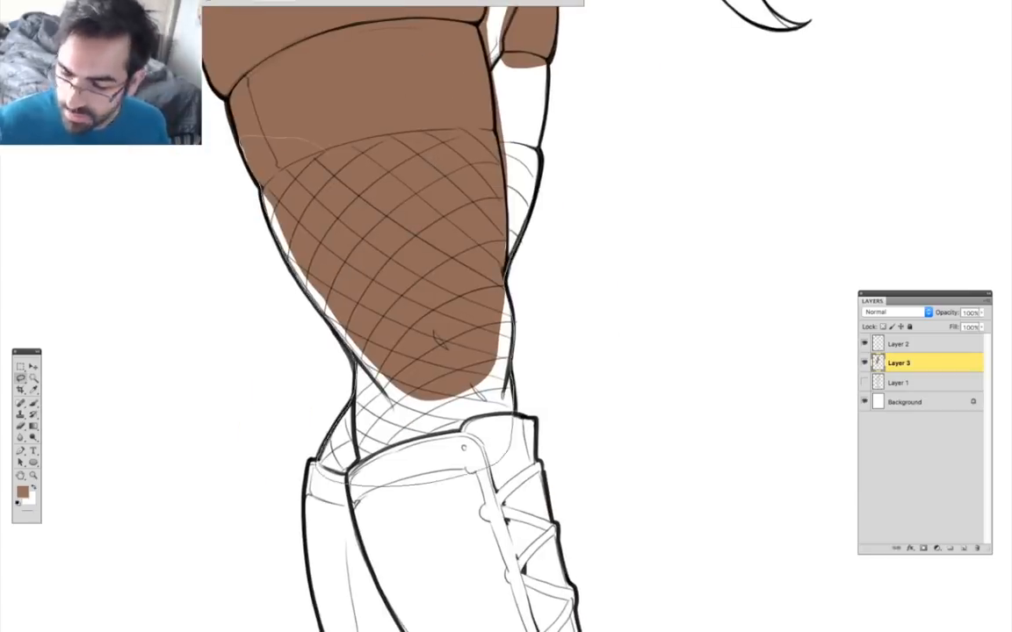
{"action": "left_click_drag", "start_coordinate": [508, 272], "coordinate": [493, 57]}
{"action": "key", "text": "alt+BackSpace"}
{"action": "left_click_drag", "start_coordinate": [297, 403], "coordinate": [285, 503]}
{"action": "key", "text": "ctrl+d"}
Fill the upper part of the hair with flat dark brown on a new layer above the skin layer.
{"action": "left_click_drag", "start_coordinate": [396, 327], "coordinate": [387, 605]}
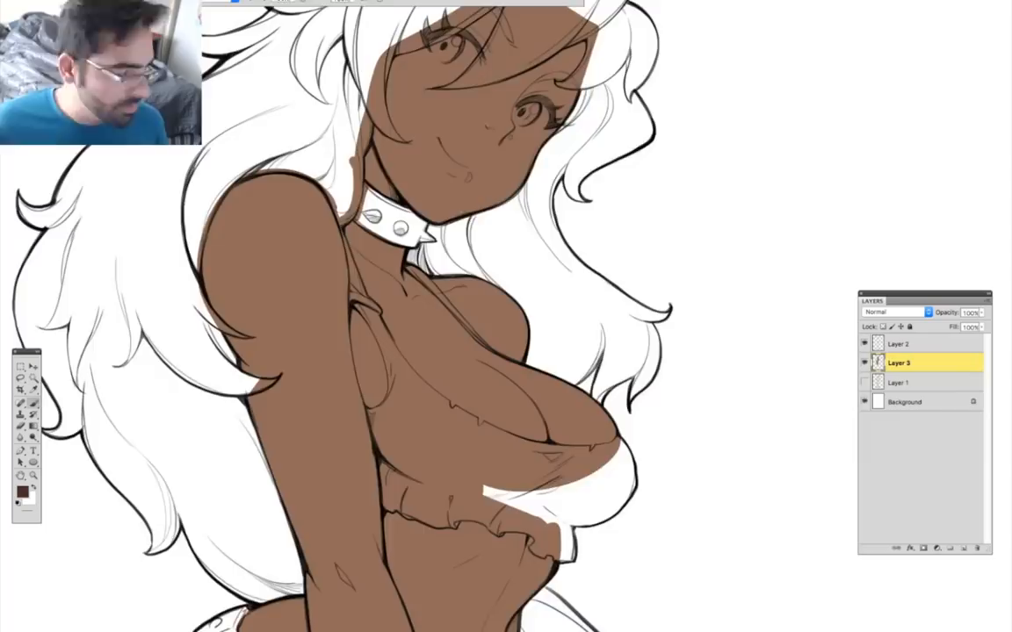
{"action": "mouse_move", "coordinate": [606, 35]}
{"action": "left_mouse_down"}
{"action": "mouse_move", "coordinate": [711, 99]}
{"action": "mouse_move", "coordinate": [715, 173]}
{"action": "mouse_move", "coordinate": [536, 434]}
{"action": "left_mouse_up"}
{"action": "left_click_drag", "start_coordinate": [439, 378], "coordinate": [219, 328]}
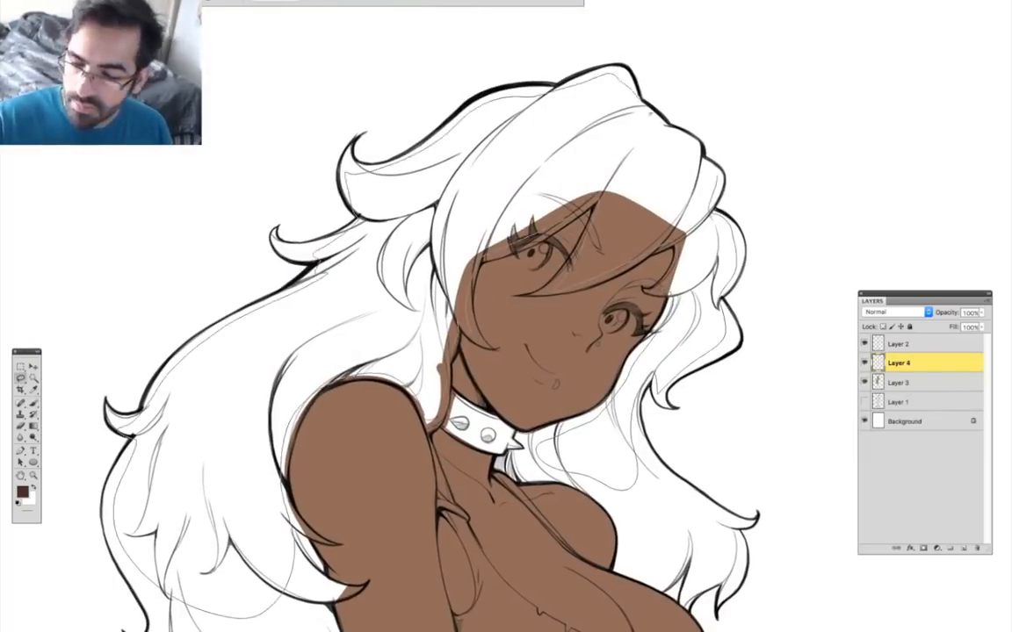
{"action": "left_click_drag", "start_coordinate": [651, 112], "coordinate": [693, 192]}
{"action": "key", "text": "alt+BackSpace"}
{"action": "key", "text": "ctrl+d"}
Fill the long hair flowing behind the shoulder with the same dark brown.
{"action": "mouse_move", "coordinate": [455, 555]}
{"action": "left_mouse_down"}
{"action": "mouse_move", "coordinate": [515, 434]}
{"action": "mouse_move", "coordinate": [533, 291]}
{"action": "left_mouse_up"}
{"action": "left_click_drag", "start_coordinate": [187, 171], "coordinate": [213, 316]}
{"action": "mouse_move", "coordinate": [341, 431]}
{"action": "left_mouse_down"}
{"action": "mouse_move", "coordinate": [350, 124]}
{"action": "mouse_move", "coordinate": [239, 177]}
{"action": "left_mouse_up"}
{"action": "key", "text": "alt+BackSpace"}
{"action": "key", "text": "ctrl+d"}
Hide the skin layer, Layer 3, and lower the hair layer's opacity to 43%.
{"action": "left_click_drag", "start_coordinate": [710, 261], "coordinate": [481, 533]}
{"action": "left_click", "coordinate": [864, 383]}
{"action": "key", "text": "z"}
{"action": "left_click", "coordinate": [392, 258]}
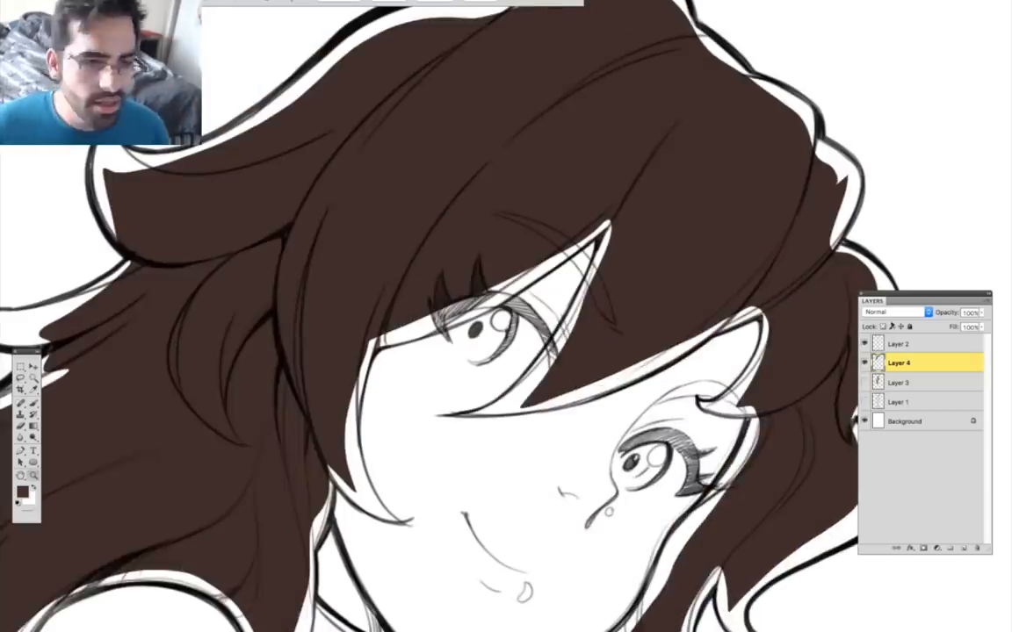
{"action": "key", "text": "4"}
{"action": "key", "text": "3"}
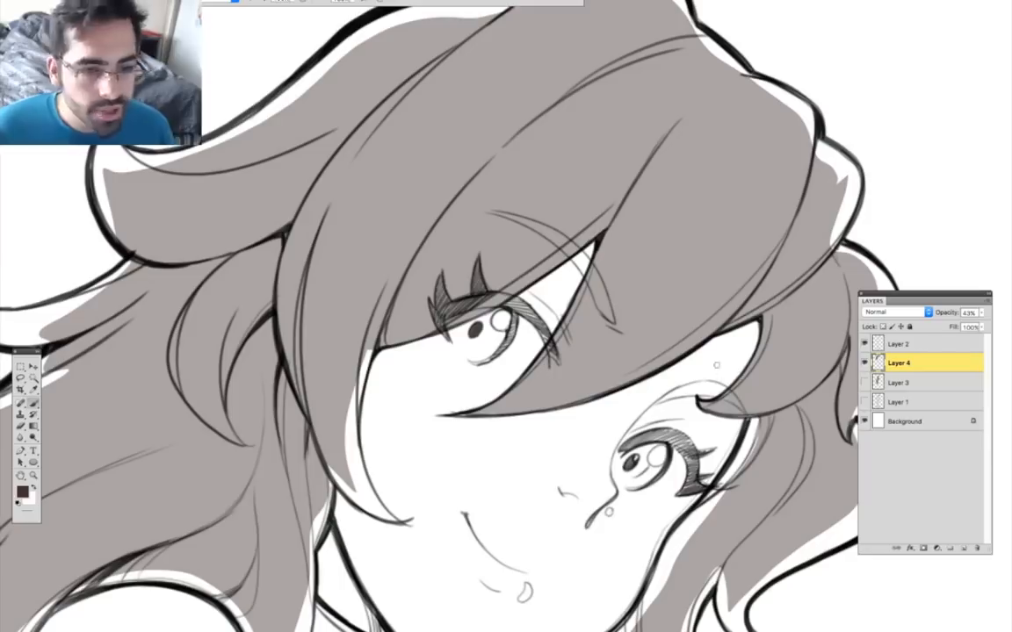
Brush the hair colour out to the line art around the crown, the bangs and the locks framing the face.
{"action": "left_click_drag", "start_coordinate": [522, 235], "coordinate": [623, 384]}
{"action": "mouse_move", "coordinate": [202, 316]}
{"action": "left_mouse_down"}
{"action": "mouse_move", "coordinate": [217, 274]}
{"action": "mouse_move", "coordinate": [646, 145]}
{"action": "left_mouse_up"}
{"action": "left_click_drag", "start_coordinate": [703, 176], "coordinate": [415, 206]}
{"action": "mouse_move", "coordinate": [412, 147]}
{"action": "left_mouse_down"}
{"action": "mouse_move", "coordinate": [446, 141]}
{"action": "mouse_move", "coordinate": [625, 303]}
{"action": "left_mouse_up"}
{"action": "left_click_drag", "start_coordinate": [568, 419], "coordinate": [500, 324]}
{"action": "mouse_move", "coordinate": [569, 230]}
{"action": "left_mouse_down"}
{"action": "mouse_move", "coordinate": [590, 303]}
{"action": "mouse_move", "coordinate": [528, 206]}
{"action": "left_mouse_up"}
{"action": "left_click_drag", "start_coordinate": [562, 250], "coordinate": [580, 378]}
{"action": "left_click_drag", "start_coordinate": [549, 386], "coordinate": [560, 268]}
{"action": "left_click_drag", "start_coordinate": [461, 263], "coordinate": [378, 430]}
{"action": "mouse_move", "coordinate": [490, 405]}
{"action": "left_mouse_down"}
{"action": "mouse_move", "coordinate": [576, 364]}
{"action": "mouse_move", "coordinate": [542, 371]}
{"action": "left_mouse_up"}
{"action": "left_click_drag", "start_coordinate": [382, 422], "coordinate": [433, 258]}
{"action": "mouse_move", "coordinate": [411, 263]}
{"action": "left_mouse_down"}
{"action": "mouse_move", "coordinate": [342, 338]}
{"action": "mouse_move", "coordinate": [186, 435]}
{"action": "mouse_move", "coordinate": [417, 561]}
{"action": "mouse_move", "coordinate": [473, 264]}
{"action": "left_mouse_up"}
{"action": "left_click_drag", "start_coordinate": [448, 347], "coordinate": [467, 442]}
Fill the outlined section of hair between the neck and the far shoulder with dark brown.
{"action": "key", "text": "l"}
{"action": "left_click_drag", "start_coordinate": [492, 457], "coordinate": [499, 381]}
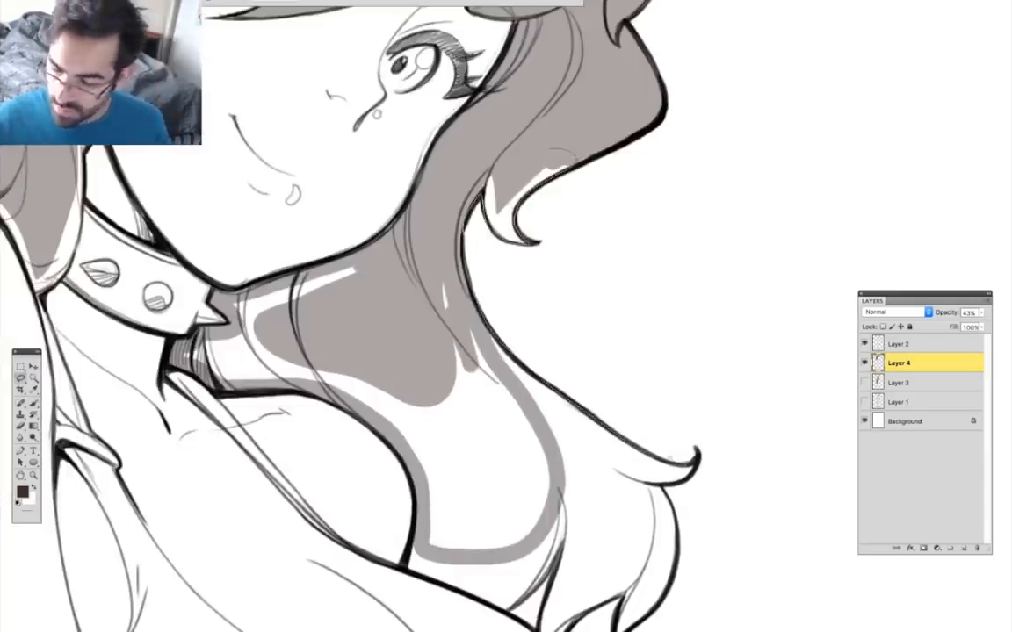
{"action": "left_click_drag", "start_coordinate": [408, 461], "coordinate": [413, 197]}
{"action": "key", "text": "alt+BackSpace"}
{"action": "key", "text": "ctrl+d"}
Paint and fill the remaining curled ends of the hair beyond the far shoulder.
{"action": "key", "text": "b"}
{"action": "mouse_move", "coordinate": [614, 518]}
{"action": "left_mouse_down"}
{"action": "mouse_move", "coordinate": [523, 332]}
{"action": "mouse_move", "coordinate": [534, 444]}
{"action": "mouse_move", "coordinate": [553, 398]}
{"action": "left_mouse_up"}
{"action": "key", "text": "l"}
{"action": "key", "text": "alt+BackSpace"}
{"action": "key", "text": "ctrl+d"}
{"action": "left_click_drag", "start_coordinate": [316, 381], "coordinate": [339, 368]}
{"action": "mouse_move", "coordinate": [82, 43]}
{"action": "left_mouse_down"}
{"action": "mouse_move", "coordinate": [587, 465]}
{"action": "mouse_move", "coordinate": [543, 290]}
{"action": "left_mouse_up"}
Brush dark brown into the white gaps along the outer edges and curled tips of the hair behind the near arm.
{"action": "key", "text": "ctrl+minus"}
{"action": "key", "text": "ctrl+minus"}
{"action": "key", "text": "ctrl+minus"}
{"action": "key", "text": "ctrl+plus"}
{"action": "mouse_move", "coordinate": [492, 264]}
{"action": "left_mouse_down"}
{"action": "mouse_move", "coordinate": [606, 364]}
{"action": "mouse_move", "coordinate": [612, 429]}
{"action": "left_mouse_up"}
{"action": "key", "text": "b"}
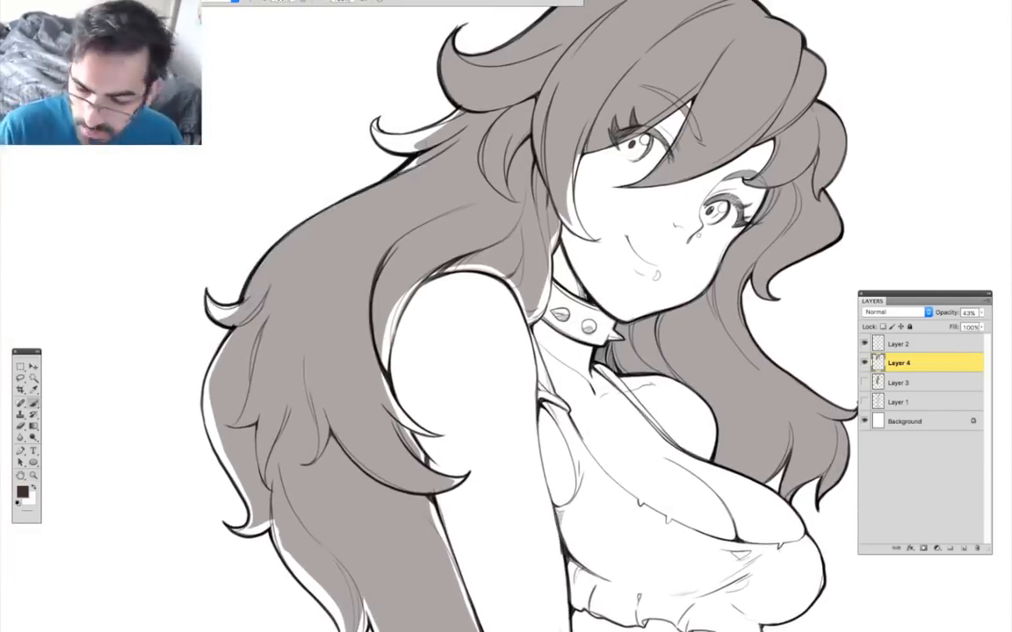
{"action": "left_click_drag", "start_coordinate": [382, 320], "coordinate": [353, 329]}
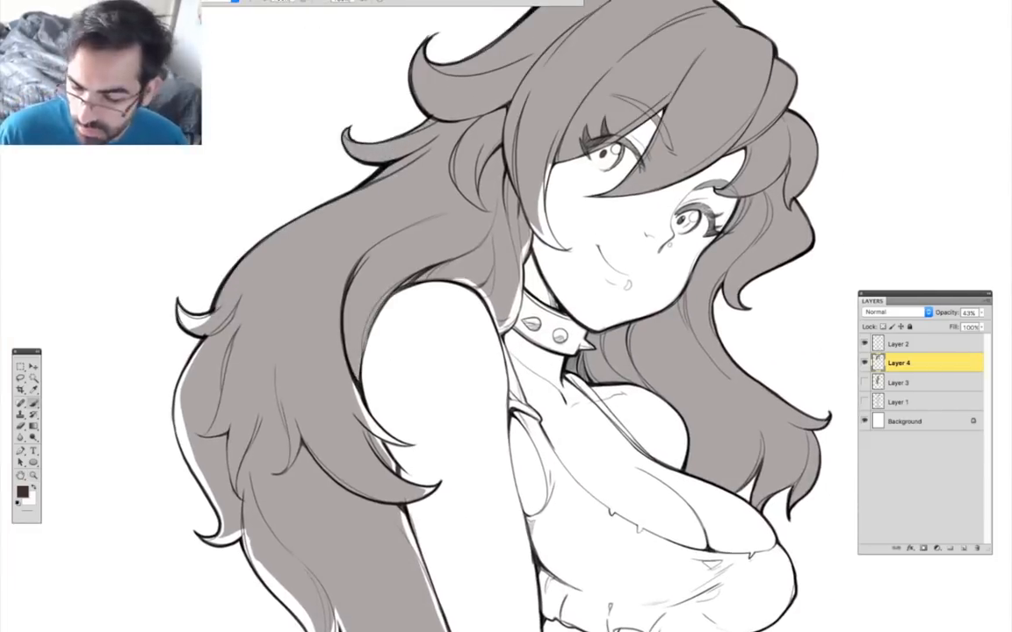
{"action": "mouse_move", "coordinate": [263, 439]}
{"action": "left_mouse_down"}
{"action": "mouse_move", "coordinate": [297, 354]}
{"action": "mouse_move", "coordinate": [308, 353]}
{"action": "left_mouse_up"}
{"action": "left_click_drag", "start_coordinate": [239, 369], "coordinate": [242, 387]}
{"action": "left_click_drag", "start_coordinate": [351, 395], "coordinate": [298, 282]}
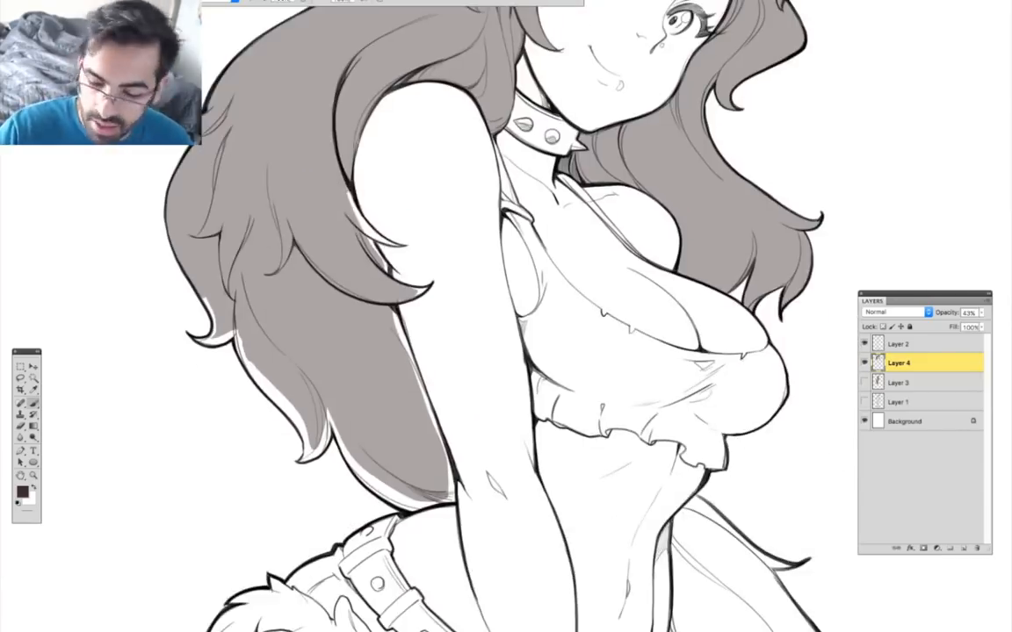
{"action": "left_click_drag", "start_coordinate": [351, 395], "coordinate": [323, 318]}
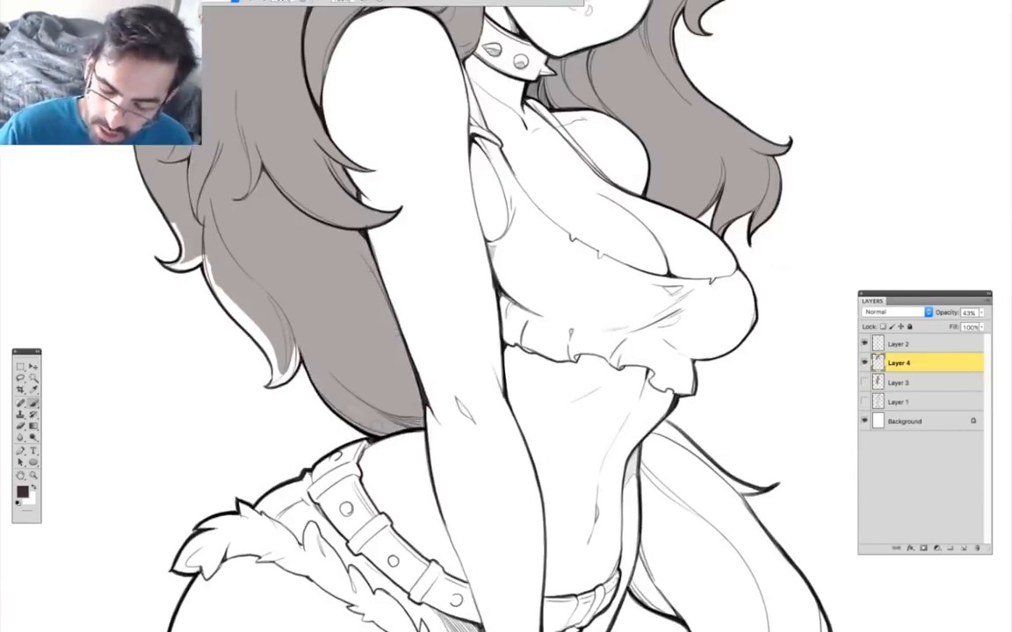
Fill the base and middle of the tail-like hair mass behind the hips with dark brown.
{"action": "left_click_drag", "start_coordinate": [527, 527], "coordinate": [206, 281]}
{"action": "left_click", "coordinate": [24, 376]}
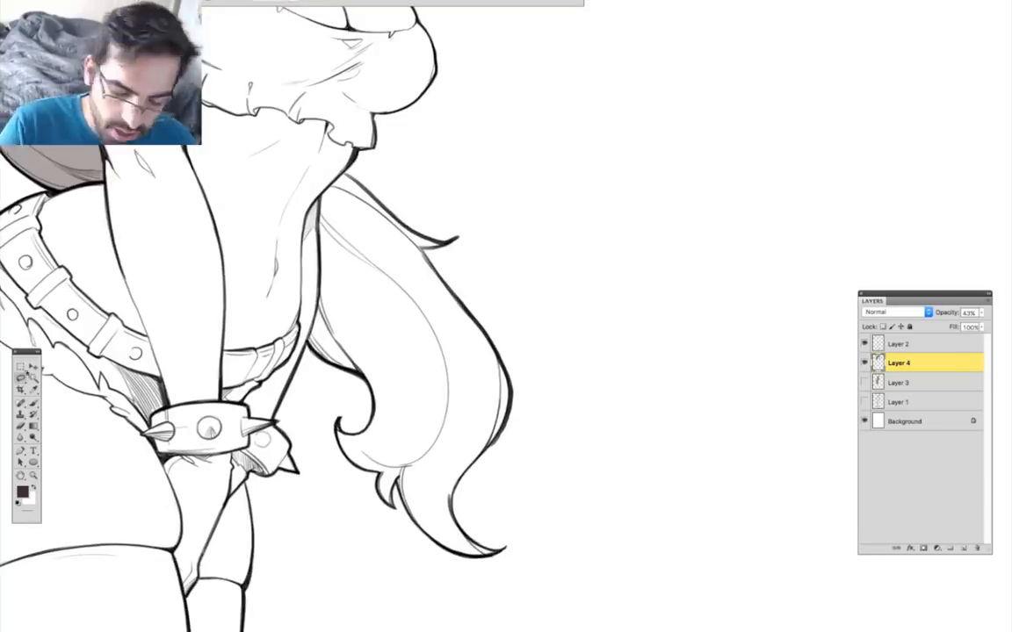
{"action": "key", "text": "alt+BackSpace"}
{"action": "key", "text": "super+d"}
{"action": "left_click_drag", "start_coordinate": [447, 296], "coordinate": [417, 235]}
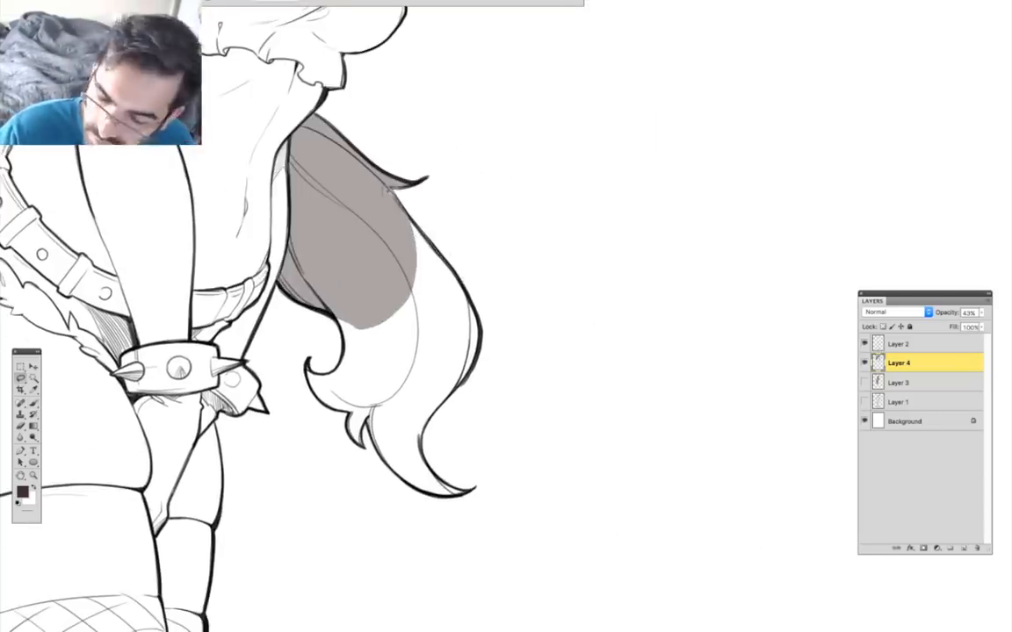
{"action": "left_click_drag", "start_coordinate": [430, 411], "coordinate": [357, 181]}
{"action": "key", "text": "alt+BackSpace"}
{"action": "key", "text": "super+d"}
Fill the outer edge and curled end of the hair mass behind the hips up to the line art.
{"action": "left_click_drag", "start_coordinate": [494, 440], "coordinate": [505, 410]}
{"action": "left_click_drag", "start_coordinate": [496, 486], "coordinate": [519, 338]}
{"action": "key", "text": "super+equal"}
{"action": "key", "text": "super+equal"}
{"action": "mouse_move", "coordinate": [175, 244]}
{"action": "left_mouse_down"}
{"action": "mouse_move", "coordinate": [244, 128]}
{"action": "mouse_move", "coordinate": [352, 546]}
{"action": "left_mouse_up"}
{"action": "key", "text": "alt+BackSpace"}
{"action": "key", "text": "super+d"}
{"action": "key", "text": "super+equal"}
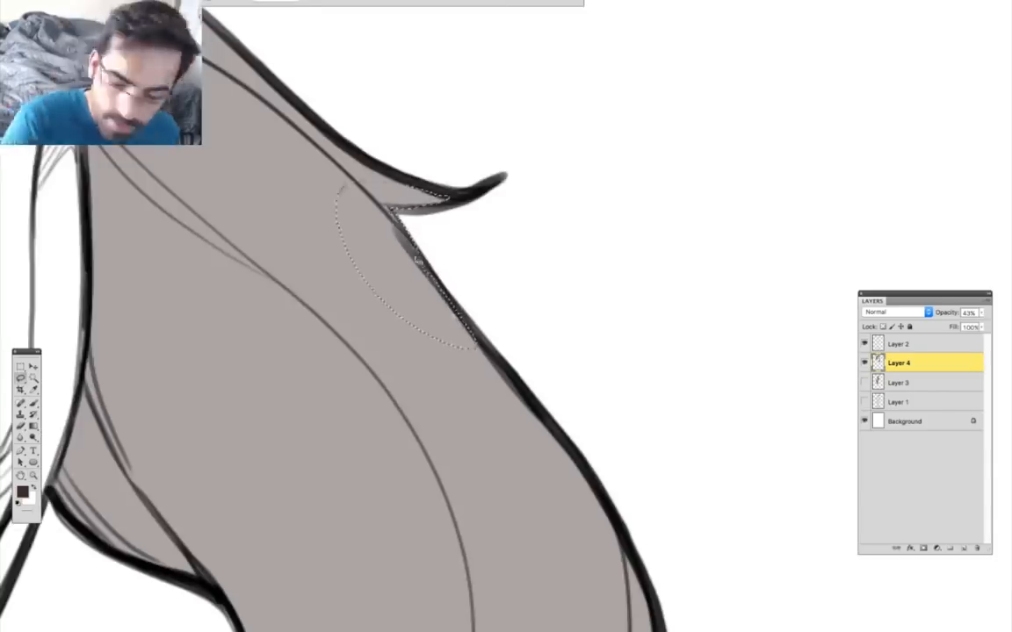
Check the coloured reference image KAULINE_FEGU.png, return to the drawing and add a new layer above the hair layer.
{"action": "left_click", "coordinate": [164, 345], "text": "alt"}
{"action": "left_click", "coordinate": [560, 433], "text": "alt"}
{"action": "left_click_drag", "start_coordinate": [562, 176], "coordinate": [479, 487]}
{"action": "key", "text": "b"}
{"action": "key", "text": "super+grave"}
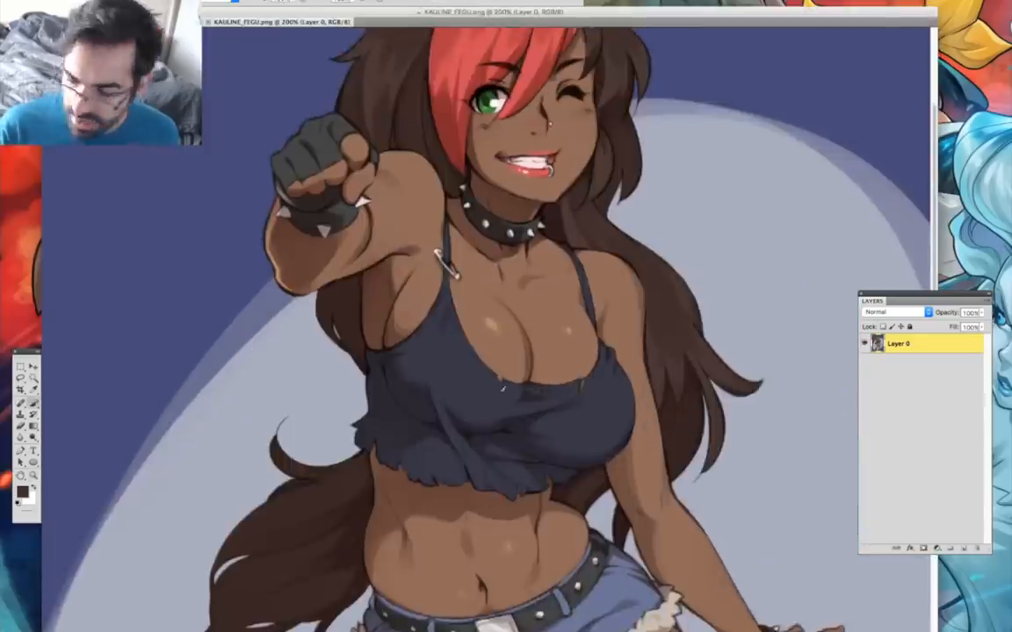
{"action": "key", "text": "super+grave"}
{"action": "left_click", "coordinate": [963, 548]}
Brush dark blue-grey along the near strap and neckline of the top and set the new layer's opacity to 64%.
{"action": "left_click_drag", "start_coordinate": [314, 409], "coordinate": [561, 505]}
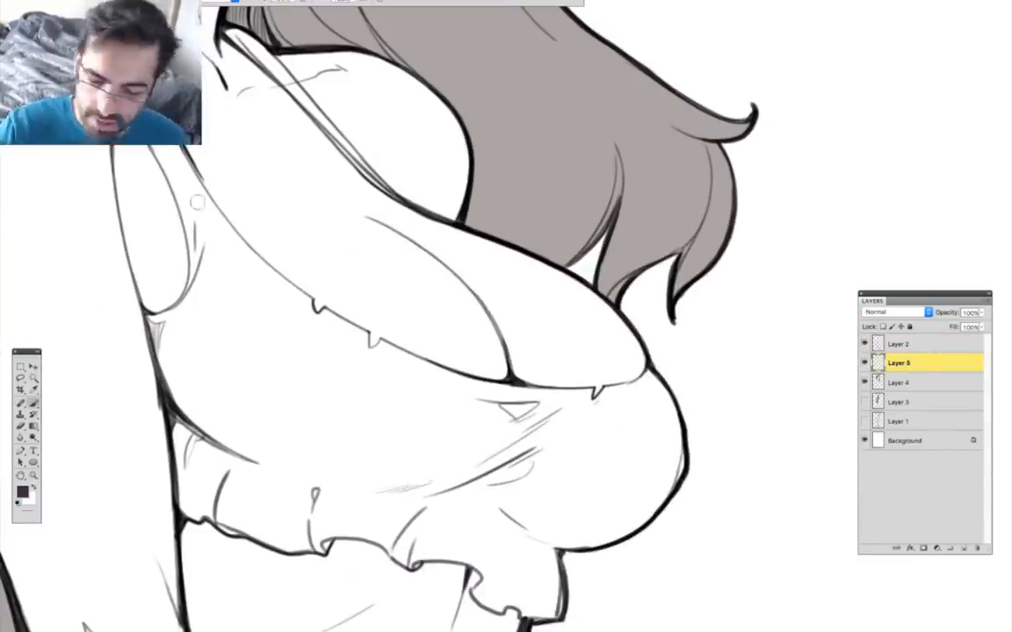
{"action": "left_click_drag", "start_coordinate": [158, 150], "coordinate": [218, 279]}
{"action": "left_click_drag", "start_coordinate": [169, 159], "coordinate": [294, 325]}
{"action": "left_click_drag", "start_coordinate": [197, 206], "coordinate": [181, 335]}
{"action": "left_click_drag", "start_coordinate": [947, 313], "coordinate": [928, 313]}
Fill the main body of the torn top with flat dark blue-grey inside its outline.
{"action": "key", "text": "l"}
{"action": "left_click_drag", "start_coordinate": [220, 253], "coordinate": [269, 433]}
{"action": "left_click_drag", "start_coordinate": [351, 386], "coordinate": [238, 240]}
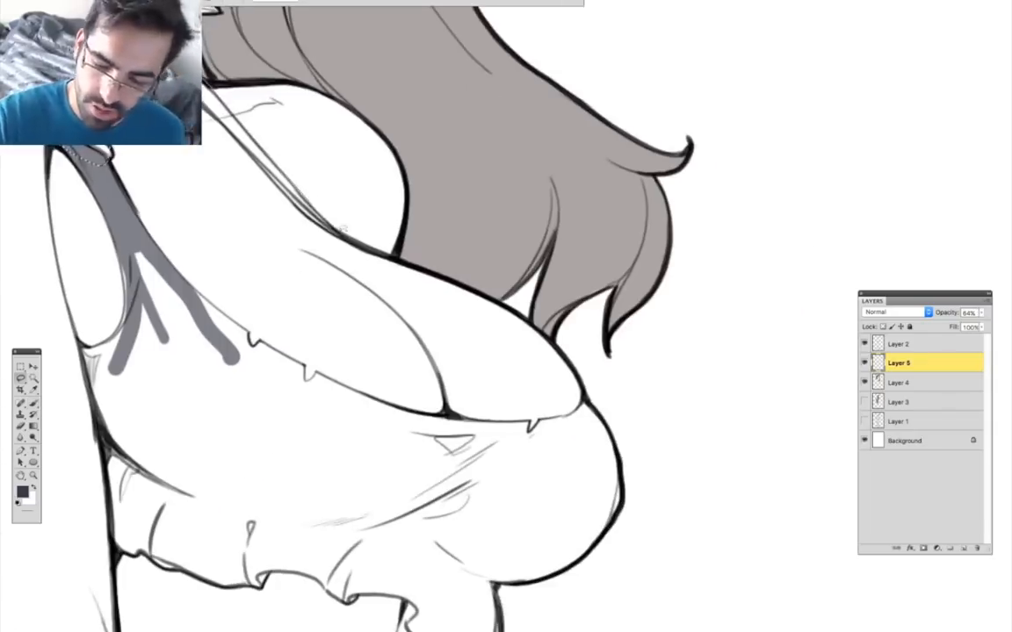
{"action": "left_click_drag", "start_coordinate": [342, 351], "coordinate": [443, 208]}
{"action": "mouse_move", "coordinate": [452, 421]}
{"action": "left_mouse_down"}
{"action": "mouse_move", "coordinate": [655, 279]}
{"action": "mouse_move", "coordinate": [279, 364]}
{"action": "mouse_move", "coordinate": [452, 421]}
{"action": "left_mouse_up"}
{"action": "key", "text": "alt+BackSpace"}
{"action": "left_click_drag", "start_coordinate": [433, 334], "coordinate": [388, 388]}
{"action": "mouse_move", "coordinate": [242, 224]}
{"action": "left_mouse_down"}
{"action": "mouse_move", "coordinate": [156, 298]}
{"action": "mouse_move", "coordinate": [195, 165]}
{"action": "left_mouse_up"}
{"action": "key", "text": "alt+BackSpace"}
Fill the top's remaining neckline edge, outer side and ruffled hem with the same dark blue-grey.
{"action": "left_click_drag", "start_coordinate": [351, 308], "coordinate": [291, 321]}
{"action": "left_click_drag", "start_coordinate": [299, 283], "coordinate": [266, 260]}
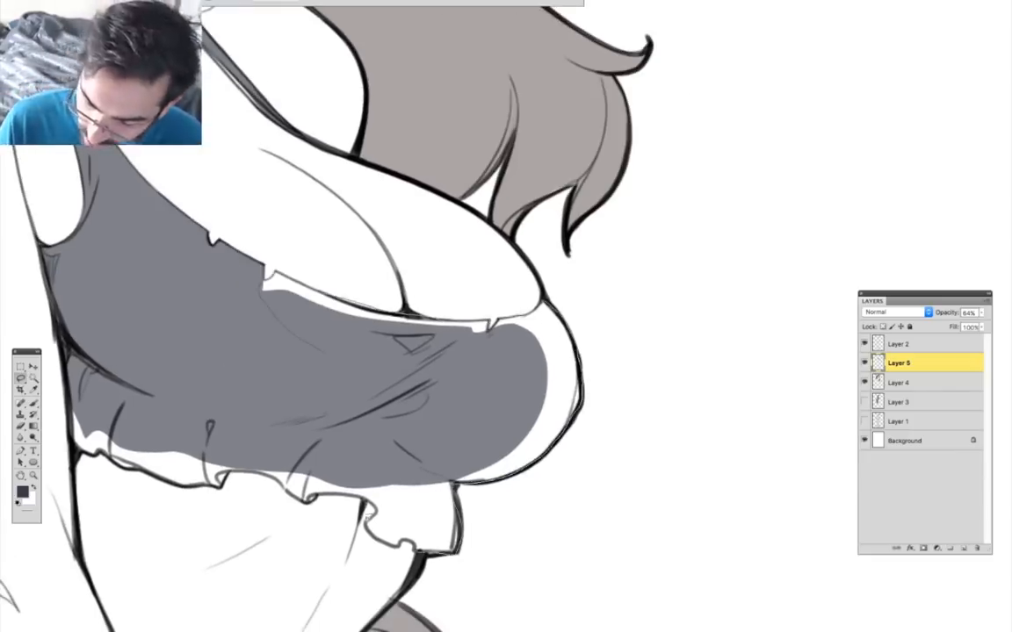
{"action": "key", "text": "alt+BackSpace"}
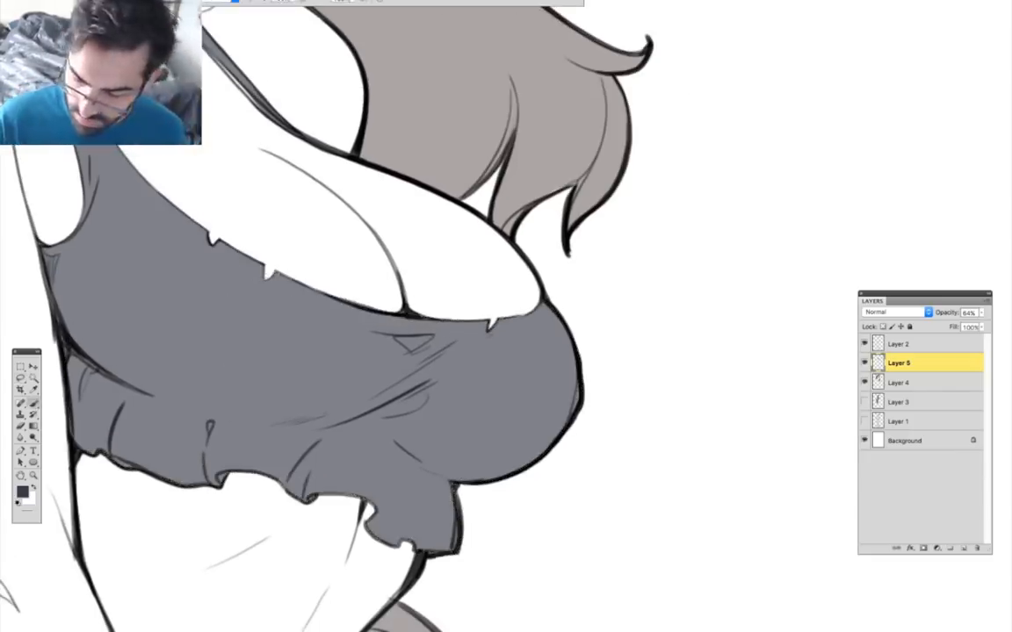
Fill the spiked wristbands at the character's hips with the same flat dark blue-grey.
{"action": "key", "text": "ctrl+minus"}
{"action": "key", "text": "ctrl+minus"}
{"action": "key", "text": "ctrl+minus"}
{"action": "key", "text": "ctrl+minus"}
{"action": "left_click_drag", "start_coordinate": [388, 605], "coordinate": [423, 421]}
{"action": "left_click", "coordinate": [424, 421], "text": "ctrl"}
{"action": "left_click", "coordinate": [470, 395], "text": "ctrl"}
{"action": "key", "text": "l"}
{"action": "left_click_drag", "start_coordinate": [648, 342], "coordinate": [352, 266]}
{"action": "mouse_move", "coordinate": [576, 530]}
{"action": "left_mouse_down"}
{"action": "mouse_move", "coordinate": [713, 458]}
{"action": "mouse_move", "coordinate": [726, 300]}
{"action": "left_mouse_up"}
{"action": "left_click_drag", "start_coordinate": [615, 457], "coordinate": [610, 384]}
{"action": "mouse_move", "coordinate": [379, 344]}
{"action": "left_mouse_down"}
{"action": "mouse_move", "coordinate": [527, 529]}
{"action": "mouse_move", "coordinate": [571, 472]}
{"action": "left_mouse_up"}
{"action": "key", "text": "alt+BackSpace"}
{"action": "key", "text": "ctrl+d"}
Fill the briefs down to their lower tip between the thighs with the dark blue-grey.
{"action": "left_click_drag", "start_coordinate": [562, 579], "coordinate": [564, 368]}
{"action": "left_click_drag", "start_coordinate": [551, 256], "coordinate": [546, 268]}
{"action": "key", "text": "alt+BackSpace"}
{"action": "key", "text": "ctrl+d"}
Fill the upper shafts of both boots with flat dark blue-grey.
{"action": "left_click_drag", "start_coordinate": [562, 526], "coordinate": [575, 298]}
{"action": "key", "text": "z"}
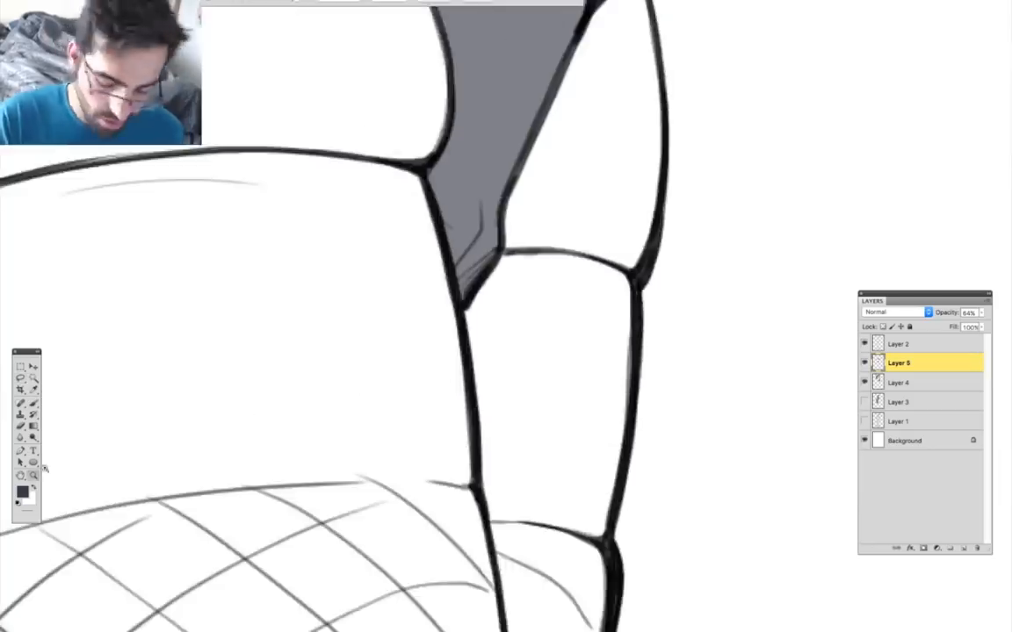
{"action": "left_click", "coordinate": [466, 383], "text": "alt"}
{"action": "left_click", "coordinate": [466, 383], "text": "alt"}
{"action": "left_click", "coordinate": [465, 383], "text": "alt"}
{"action": "left_click_drag", "start_coordinate": [496, 598], "coordinate": [409, 191]}
{"action": "key", "text": "l"}
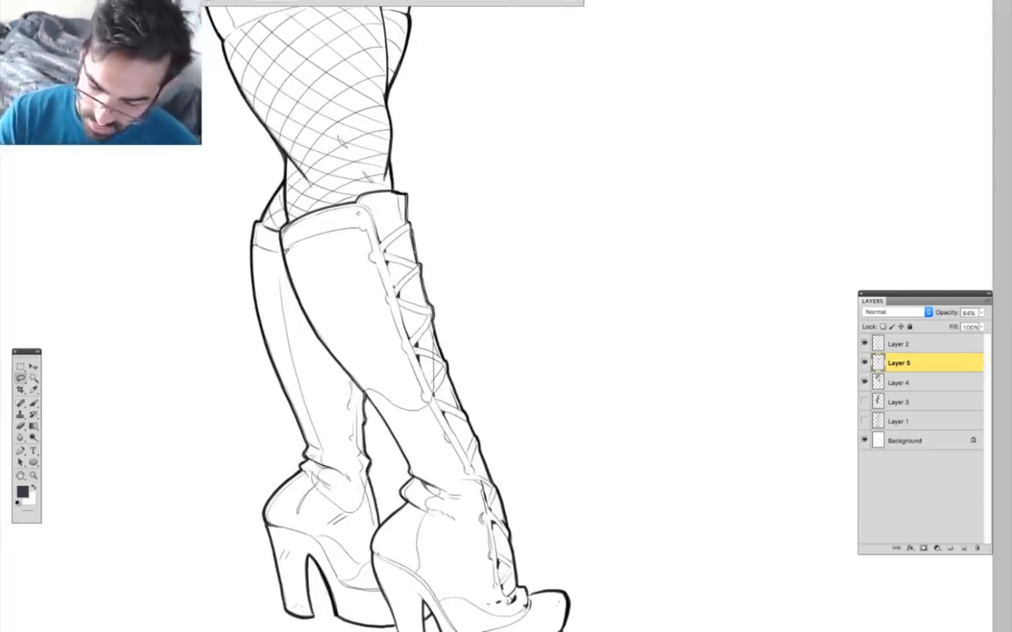
{"action": "left_click_drag", "start_coordinate": [313, 477], "coordinate": [288, 233]}
{"action": "key", "text": "alt+BackSpace"}
{"action": "key", "text": "ctrl+d"}
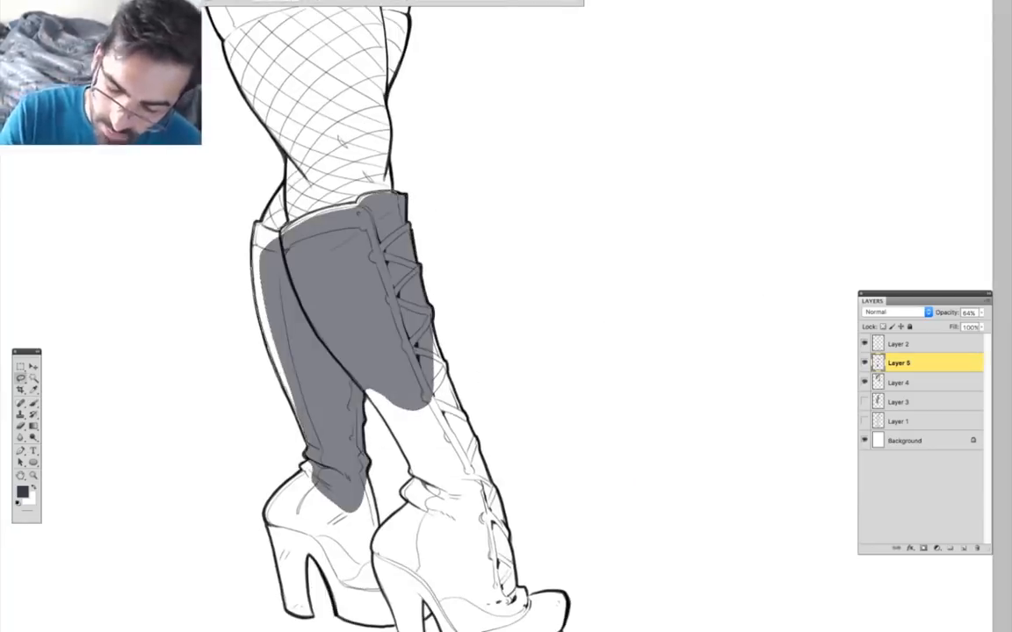
Fill the boots' lower shafts, ankles, heels and platform soles with the same dark blue-grey.
{"action": "left_click_drag", "start_coordinate": [414, 579], "coordinate": [418, 411]}
{"action": "left_click", "coordinate": [418, 412], "text": "ctrl"}
{"action": "key", "text": "b"}
{"action": "mouse_move", "coordinate": [358, 139]}
{"action": "left_mouse_down"}
{"action": "mouse_move", "coordinate": [395, 172]}
{"action": "mouse_move", "coordinate": [428, 267]}
{"action": "mouse_move", "coordinate": [466, 320]}
{"action": "left_mouse_up"}
{"action": "left_click_drag", "start_coordinate": [449, 70], "coordinate": [387, 404]}
{"action": "left_click_drag", "start_coordinate": [303, 285], "coordinate": [373, 397]}
{"action": "left_click_drag", "start_coordinate": [430, 298], "coordinate": [382, 373]}
{"action": "left_click_drag", "start_coordinate": [439, 325], "coordinate": [509, 439]}
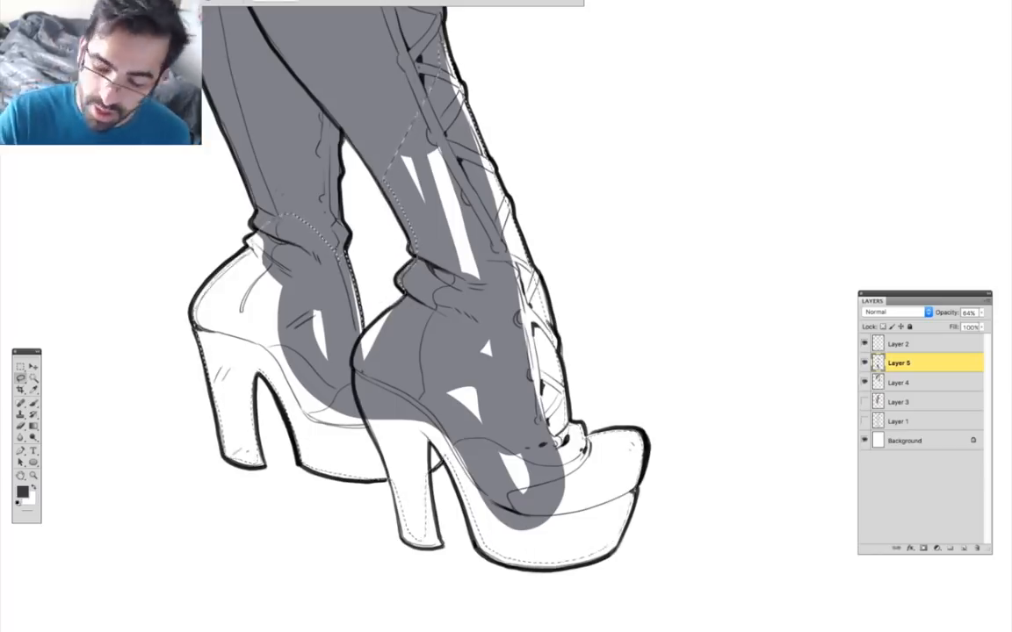
{"action": "key", "text": "alt+BackSpace"}
Brush dark blue-grey into the white gaps along the front boot's toe, sole edge and heel arch.
{"action": "left_click_drag", "start_coordinate": [439, 377], "coordinate": [311, 254]}
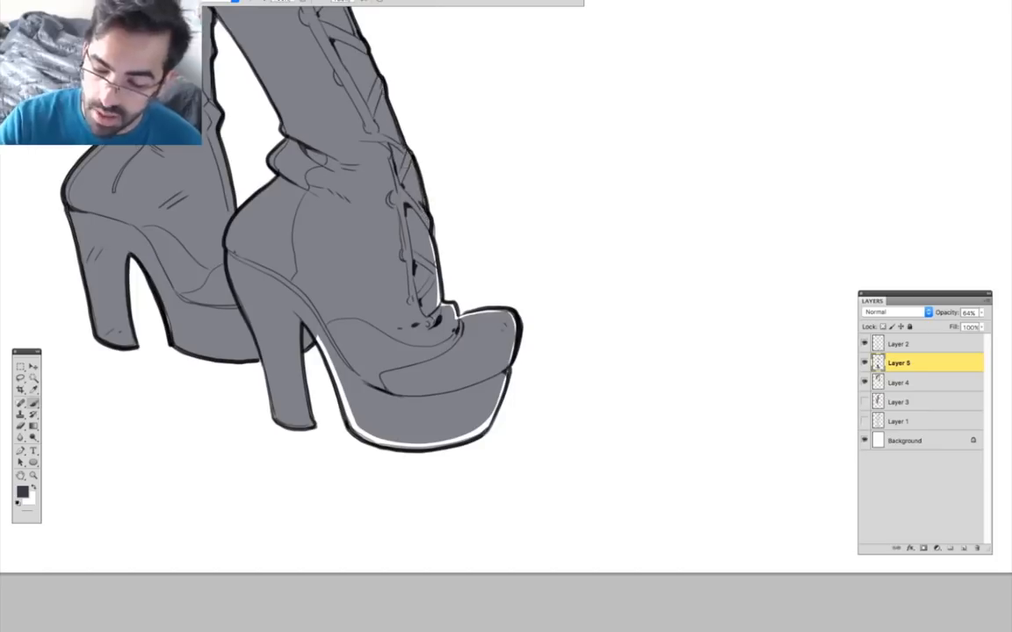
{"action": "left_click_drag", "start_coordinate": [511, 315], "coordinate": [452, 445]}
{"action": "left_click_drag", "start_coordinate": [461, 444], "coordinate": [333, 378]}
{"action": "left_click_drag", "start_coordinate": [319, 338], "coordinate": [339, 387]}
Add a new layer above the dark clothing layer and choose a muted denim blue as foreground colour.
{"action": "mouse_move", "coordinate": [369, 79]}
{"action": "left_mouse_down"}
{"action": "mouse_move", "coordinate": [347, 549]}
{"action": "mouse_move", "coordinate": [426, 544]}
{"action": "left_mouse_up"}
{"action": "left_click_drag", "start_coordinate": [395, 219], "coordinate": [377, 403]}
{"action": "left_click", "coordinate": [963, 548]}
{"action": "left_click", "coordinate": [23, 492]}
{"action": "left_click", "coordinate": [196, 482]}
{"action": "left_click", "coordinate": [92, 494]}
{"action": "left_click", "coordinate": [289, 425]}
Brush the denim blue over the belt, the body of the shorts and the waistband beyond the arm.
{"action": "mouse_move", "coordinate": [198, 255]}
{"action": "left_mouse_down"}
{"action": "mouse_move", "coordinate": [184, 193]}
{"action": "mouse_move", "coordinate": [101, 202]}
{"action": "left_mouse_up"}
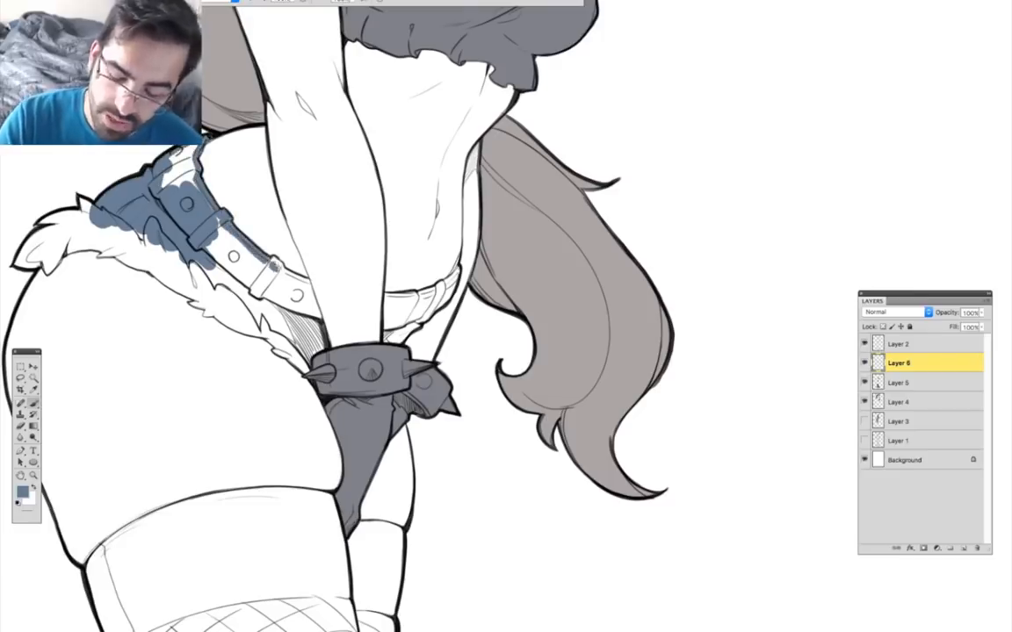
{"action": "left_click_drag", "start_coordinate": [200, 263], "coordinate": [303, 340]}
{"action": "left_click_drag", "start_coordinate": [219, 242], "coordinate": [272, 294]}
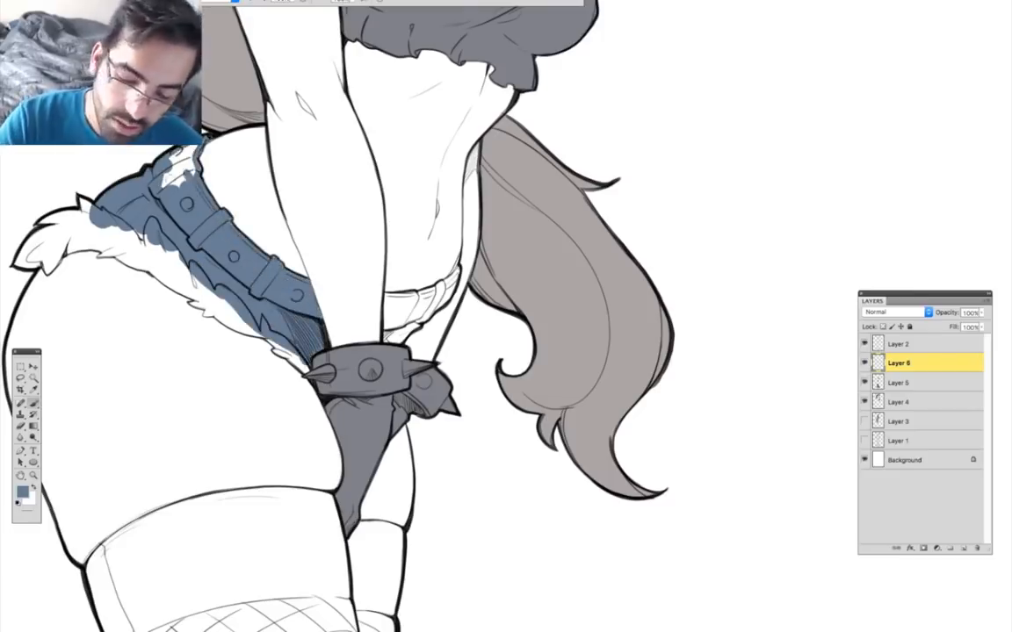
{"action": "left_click_drag", "start_coordinate": [395, 303], "coordinate": [347, 369]}
{"action": "mouse_move", "coordinate": [387, 359]}
{"action": "left_mouse_down"}
{"action": "mouse_move", "coordinate": [344, 383]}
{"action": "mouse_move", "coordinate": [373, 382]}
{"action": "left_mouse_up"}
Paint the frayed hem of the shorts in the same blue out to its outline.
{"action": "left_click_drag", "start_coordinate": [343, 360], "coordinate": [605, 327]}
{"action": "left_click_drag", "start_coordinate": [270, 276], "coordinate": [350, 279]}
{"action": "mouse_move", "coordinate": [378, 298]}
{"action": "left_mouse_down"}
{"action": "mouse_move", "coordinate": [283, 262]}
{"action": "mouse_move", "coordinate": [330, 289]}
{"action": "left_mouse_up"}
{"action": "mouse_move", "coordinate": [342, 290]}
{"action": "left_mouse_down"}
{"action": "mouse_move", "coordinate": [297, 293]}
{"action": "mouse_move", "coordinate": [279, 278]}
{"action": "left_mouse_up"}
{"action": "left_click_drag", "start_coordinate": [296, 303], "coordinate": [325, 323]}
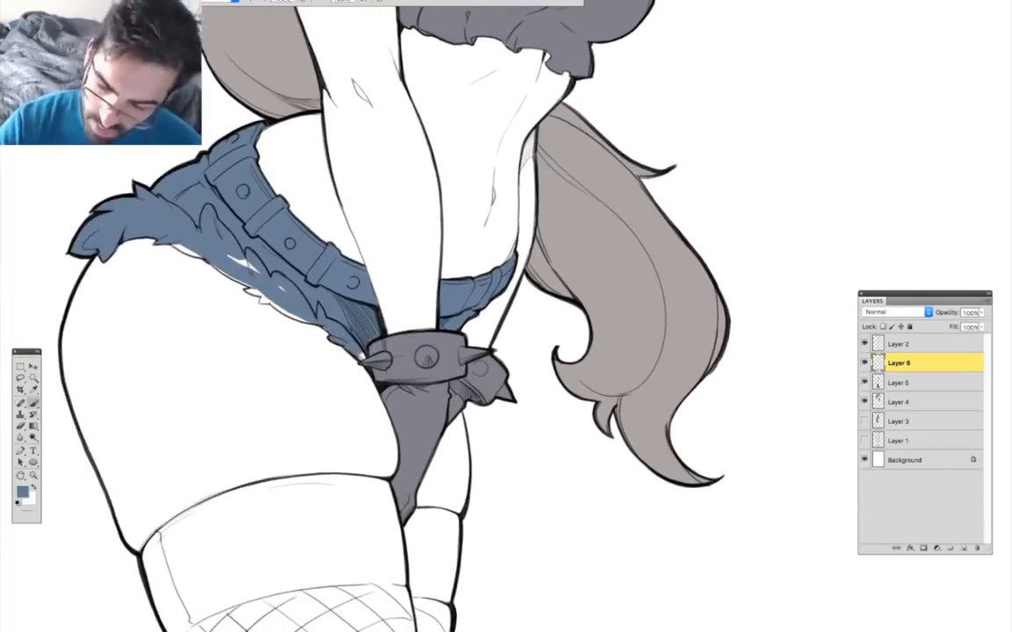
Refill the dark clothing layer's painted areas with dark navy and raise its opacity to 99%.
{"action": "left_click_drag", "start_coordinate": [527, 105], "coordinate": [396, 511]}
{"action": "left_click", "coordinate": [898, 383]}
{"action": "key", "text": "alt+shift+BackSpace"}
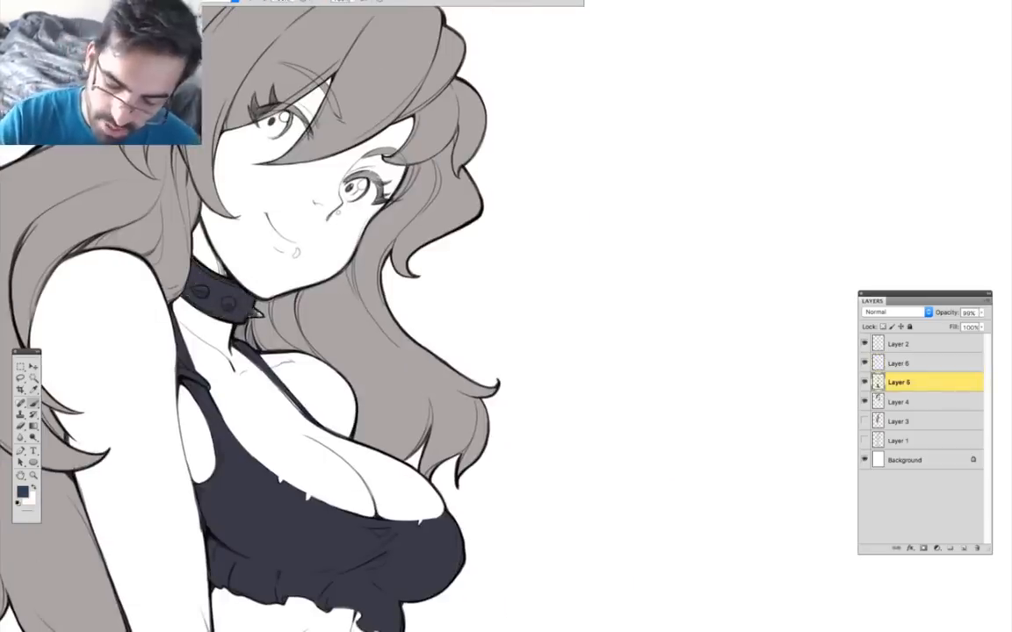
Show the brown skin layer and refill the hair layer's painted areas with dark brown.
{"action": "left_click", "coordinate": [392, 417], "text": "alt"}
{"action": "left_click", "coordinate": [293, 515]}
{"action": "left_click", "coordinate": [294, 515], "text": "alt"}
{"action": "left_click", "coordinate": [898, 422]}
{"action": "left_click", "coordinate": [864, 421]}
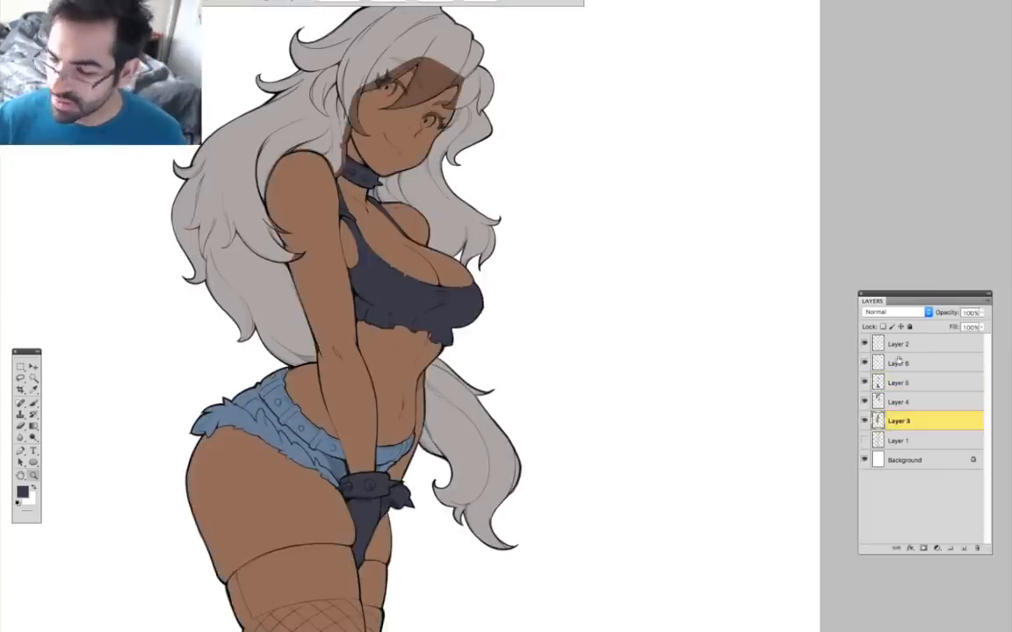
{"action": "left_click", "coordinate": [899, 402]}
{"action": "key", "text": "alt+shift+BackSpace"}
Fill the background layer with a muted purple-grey.
{"action": "left_click_drag", "start_coordinate": [654, 510], "coordinate": [637, 546]}
{"action": "left_click", "coordinate": [905, 460]}
{"action": "left_click", "coordinate": [23, 491]}
{"action": "left_click", "coordinate": [40, 424]}
{"action": "left_click", "coordinate": [276, 382]}
{"action": "key", "text": "alt+BackSpace"}
{"action": "left_click_drag", "start_coordinate": [460, 516], "coordinate": [533, 509]}
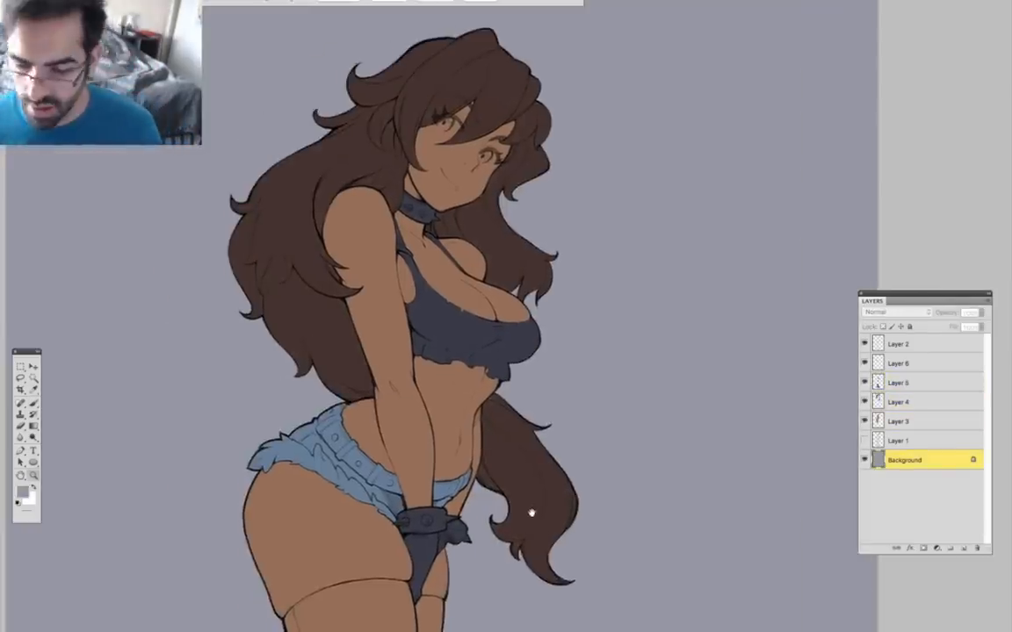
Load the skin layer's painted area as a selection, ready for shading the face.
{"action": "left_click_drag", "start_coordinate": [546, 426], "coordinate": [492, 525]}
{"action": "left_click", "coordinate": [425, 269]}
{"action": "left_click_drag", "start_coordinate": [409, 386], "coordinate": [432, 424]}
{"action": "left_click", "coordinate": [899, 422]}
{"action": "left_click", "coordinate": [877, 421], "text": "super"}
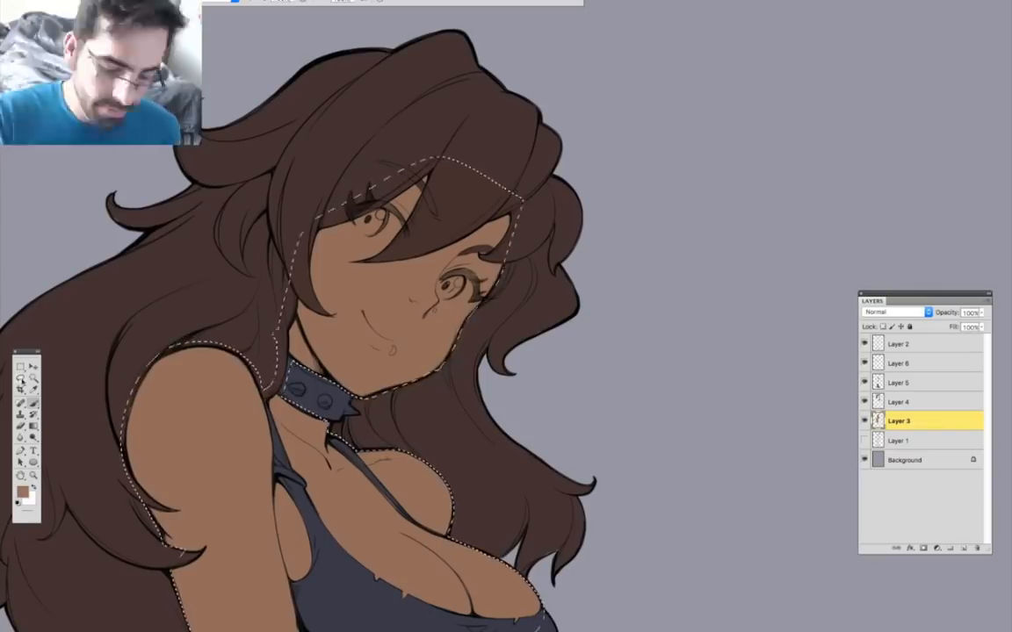
{"action": "left_click", "coordinate": [422, 261]}
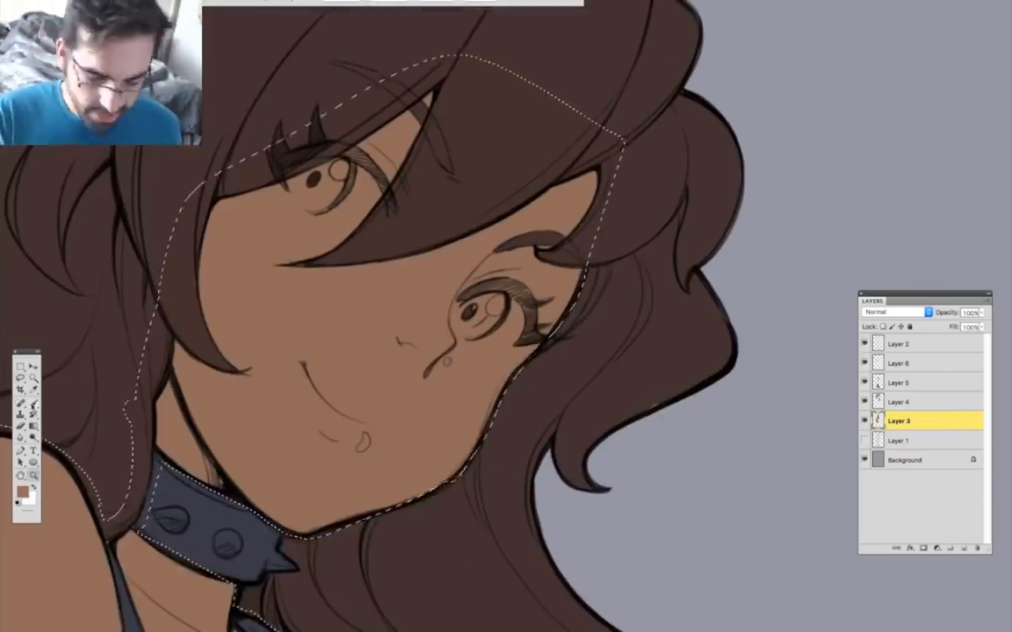
Lasso the lit areas of the face, neck and chest out of the skin selection, leaving shadow shapes.
{"action": "mouse_move", "coordinate": [448, 334]}
{"action": "left_mouse_down"}
{"action": "mouse_move", "coordinate": [465, 391]}
{"action": "mouse_move", "coordinate": [186, 292]}
{"action": "mouse_move", "coordinate": [463, 257]}
{"action": "mouse_move", "coordinate": [454, 297]}
{"action": "left_mouse_up"}
{"action": "left_click_drag", "start_coordinate": [311, 427], "coordinate": [339, 449]}
{"action": "mouse_move", "coordinate": [505, 286]}
{"action": "left_mouse_down"}
{"action": "mouse_move", "coordinate": [604, 273]}
{"action": "mouse_move", "coordinate": [540, 380]}
{"action": "left_mouse_up"}
{"action": "left_click_drag", "start_coordinate": [249, 445], "coordinate": [348, 305]}
{"action": "left_click_drag", "start_coordinate": [369, 527], "coordinate": [239, 127]}
{"action": "left_click_drag", "start_coordinate": [214, 368], "coordinate": [211, 358]}
{"action": "left_click_drag", "start_coordinate": [304, 446], "coordinate": [351, 353]}
{"action": "left_click_drag", "start_coordinate": [506, 318], "coordinate": [602, 467]}
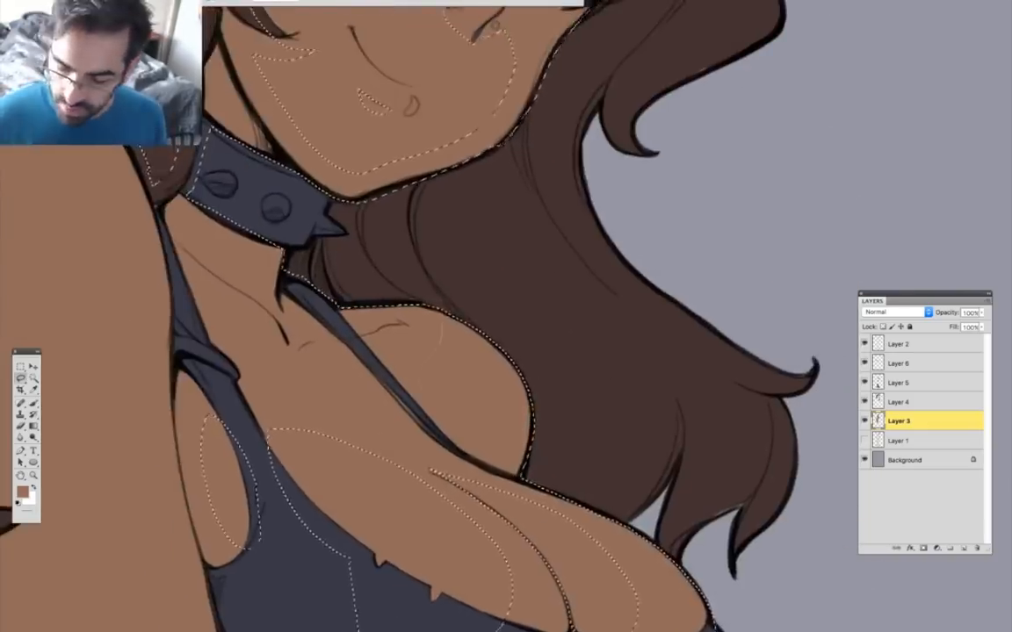
Lasso the lit areas of the arm, hip, thighs and stockinged legs out of the skin selection.
{"action": "scroll", "coordinate": [640, 469], "scroll_direction": "down", "scroll_amount": 5}
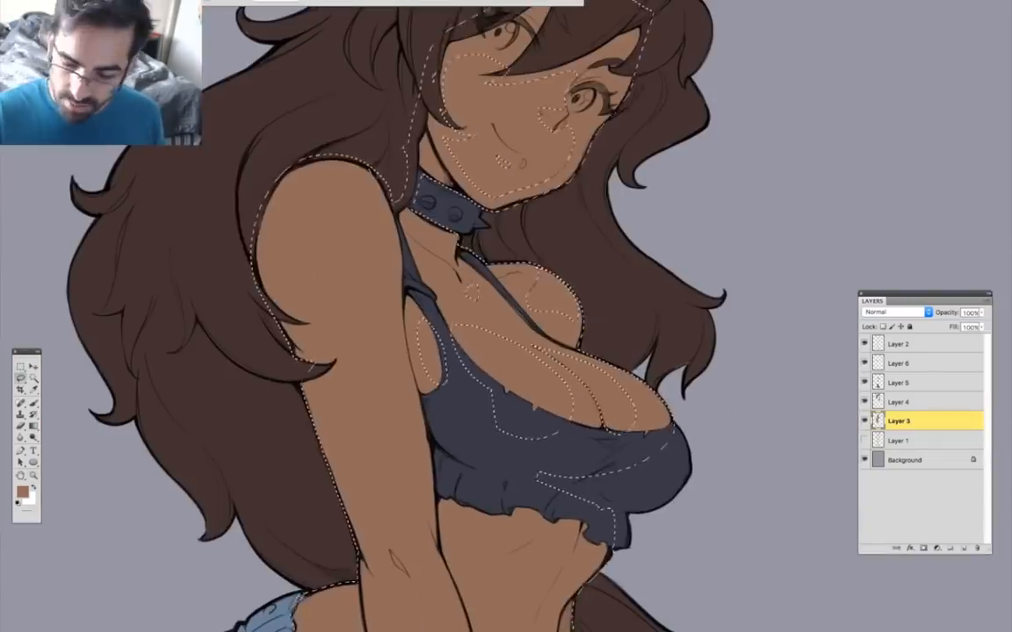
{"action": "left_click_drag", "start_coordinate": [562, 351], "coordinate": [524, 99]}
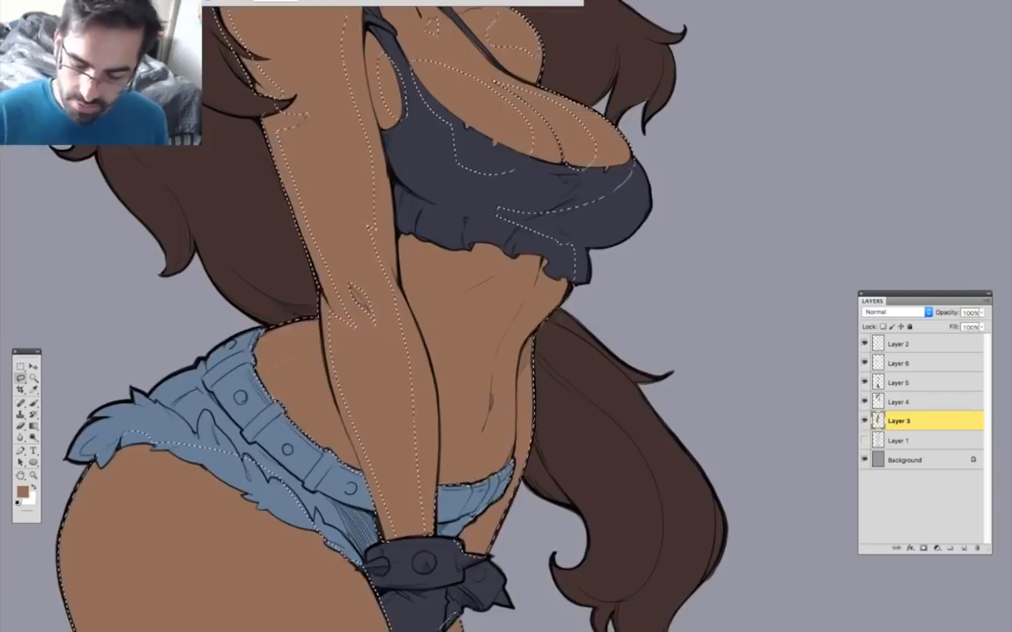
{"action": "key", "text": "ctrl+d"}
{"action": "left_click_drag", "start_coordinate": [516, 534], "coordinate": [526, 470]}
{"action": "left_click_drag", "start_coordinate": [520, 318], "coordinate": [619, 66]}
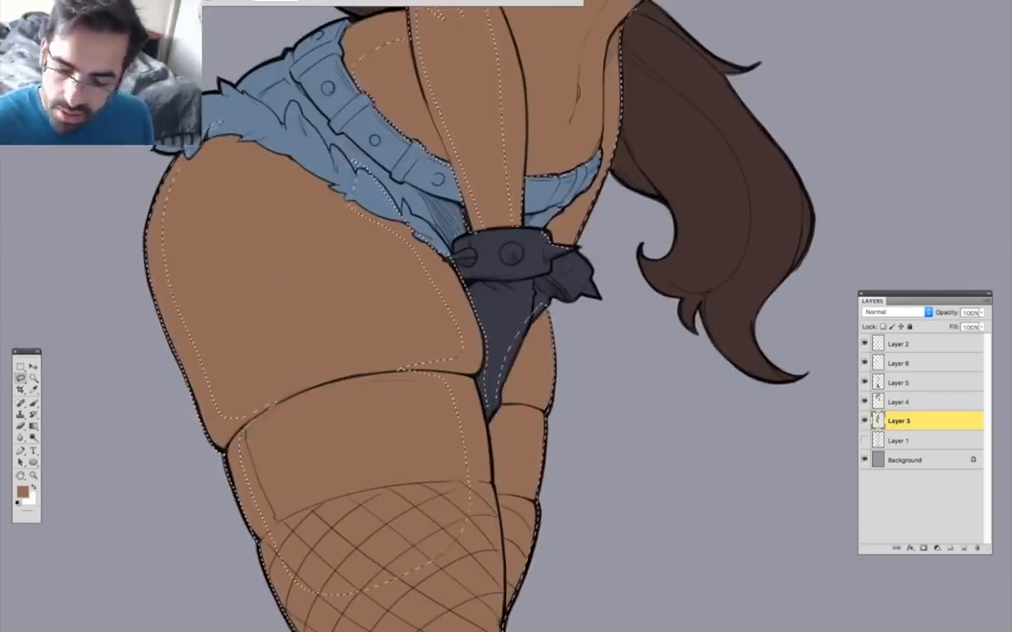
{"action": "left_click_drag", "start_coordinate": [545, 568], "coordinate": [525, 415]}
{"action": "left_click_drag", "start_coordinate": [527, 562], "coordinate": [540, 417]}
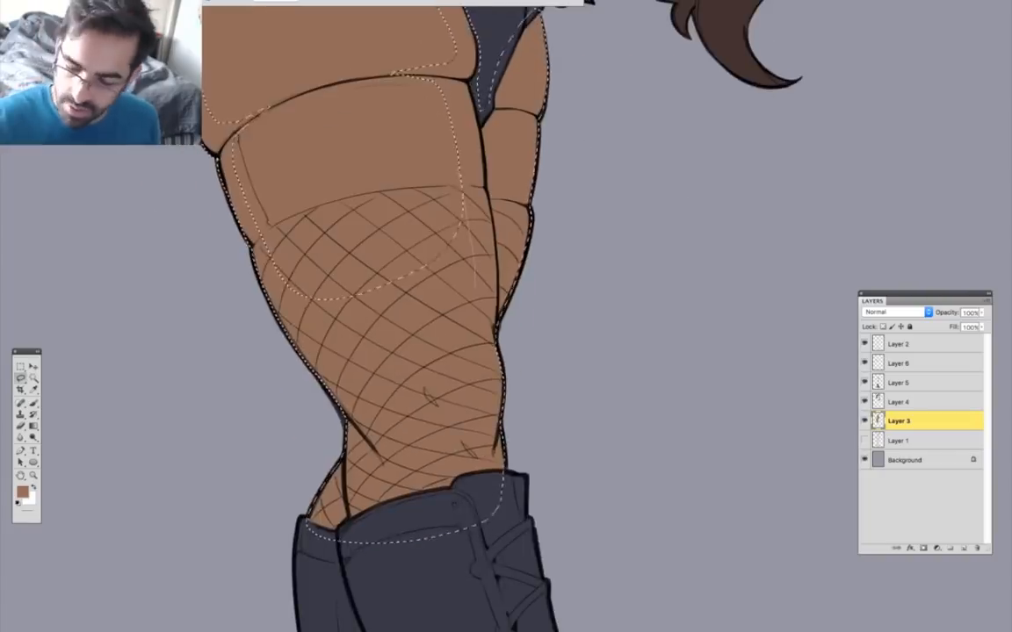
{"action": "left_click_drag", "start_coordinate": [485, 109], "coordinate": [504, 55]}
Examine the shadow selection along the body and up close around the face and collar.
{"action": "left_click_drag", "start_coordinate": [608, 238], "coordinate": [545, 573]}
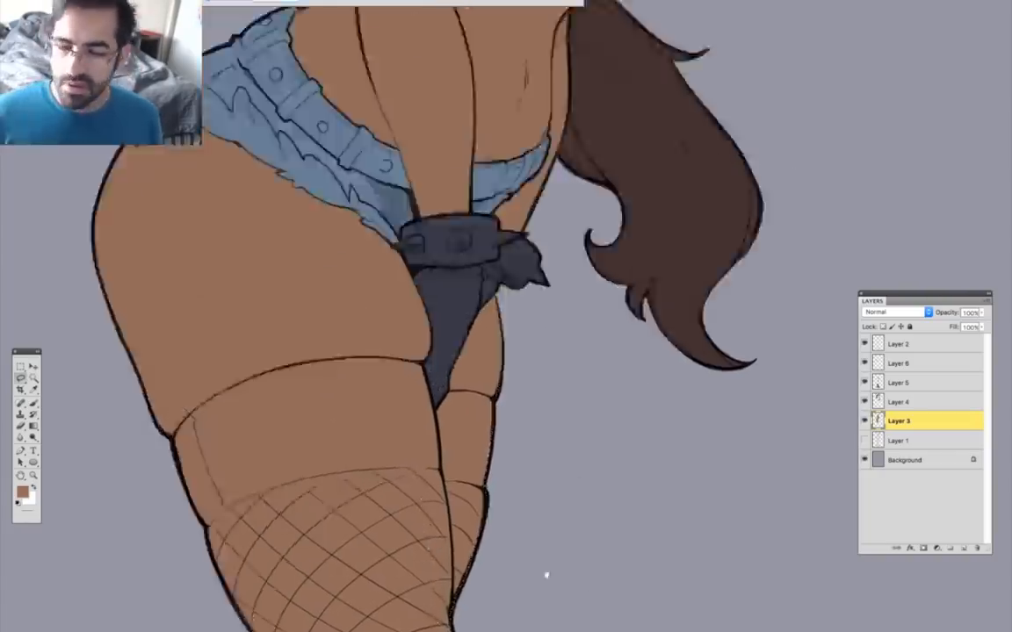
{"action": "left_click_drag", "start_coordinate": [483, 51], "coordinate": [477, 538]}
{"action": "key", "text": "super+plus"}
{"action": "key", "text": "super+plus"}
{"action": "key", "text": "super+plus"}
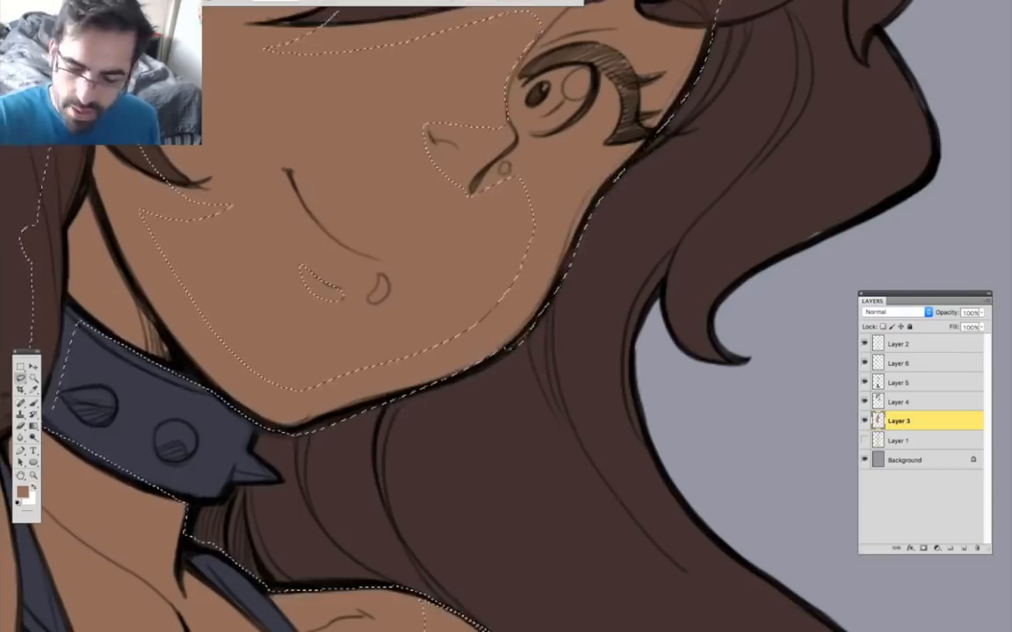
{"action": "key", "text": "super+minus"}
{"action": "key", "text": "super+minus"}
{"action": "key", "text": "super+minus"}
{"action": "key", "text": "super+minus"}
Add a new layer above the skin layer and set its blend mode to Multiply.
{"action": "left_click_drag", "start_coordinate": [569, 542], "coordinate": [490, 305]}
{"action": "left_click", "coordinate": [963, 549]}
{"action": "left_click", "coordinate": [896, 312]}
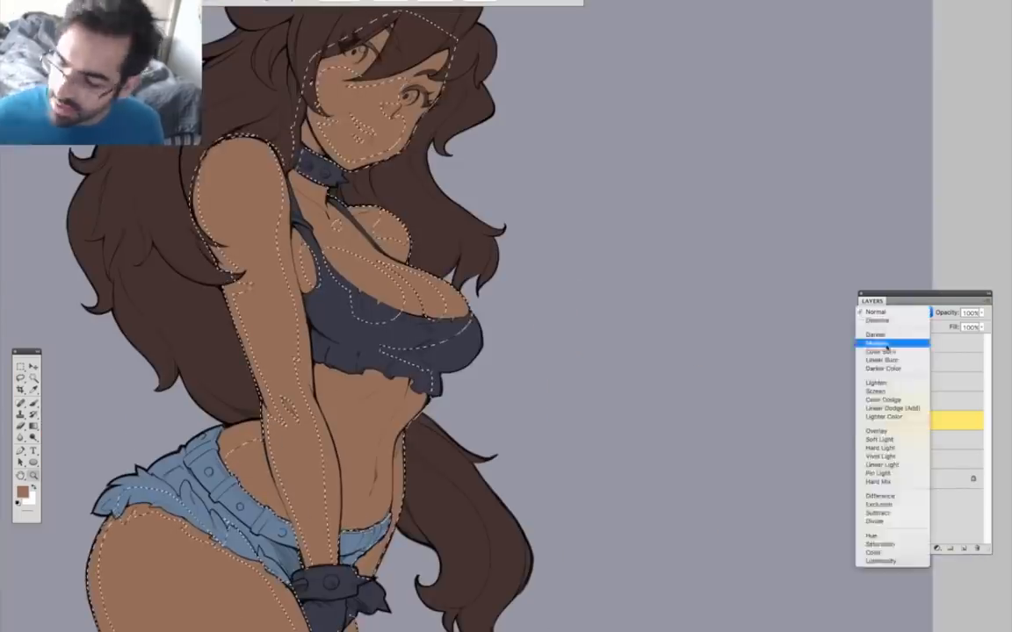
{"action": "left_click", "coordinate": [885, 346]}
Brush the shadow colour over the selected skin areas of the face, torso and legs with an enlarged brush.
{"action": "right_click", "coordinate": [457, 225]}
{"action": "key", "text": "Return"}
{"action": "left_click_drag", "start_coordinate": [474, 252], "coordinate": [470, 315]}
{"action": "key", "text": "bracketright"}
{"action": "key", "text": "bracketright"}
{"action": "key", "text": "bracketright"}
{"action": "key", "text": "bracketright"}
{"action": "left_click_drag", "start_coordinate": [361, 124], "coordinate": [333, 491]}
{"action": "mouse_move", "coordinate": [326, 614]}
{"action": "left_mouse_down"}
{"action": "mouse_move", "coordinate": [398, 292]}
{"action": "mouse_move", "coordinate": [272, 615]}
{"action": "mouse_move", "coordinate": [347, 510]}
{"action": "mouse_move", "coordinate": [331, 553]}
{"action": "left_mouse_up"}
Adjust the shadow layer's opacity and add another layer above it.
{"action": "left_click_drag", "start_coordinate": [957, 313], "coordinate": [945, 314]}
{"action": "left_click_drag", "start_coordinate": [593, 477], "coordinate": [699, 436]}
{"action": "left_click", "coordinate": [963, 549]}
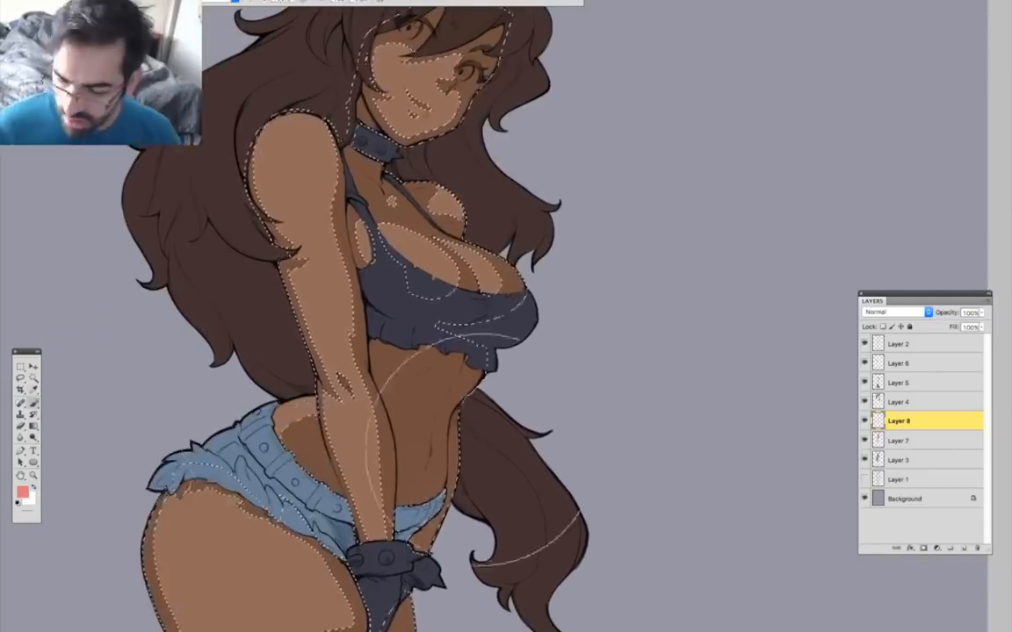
Brush a soft salmon-red tint into the selected shadows of the face and body with a smaller brush.
{"action": "left_click_drag", "start_coordinate": [544, 316], "coordinate": [509, 437]}
{"action": "left_click", "coordinate": [435, 211]}
{"action": "key", "text": "bracketleft"}
{"action": "key", "text": "bracketleft"}
{"action": "left_click_drag", "start_coordinate": [409, 615], "coordinate": [447, 184]}
{"action": "left_click_drag", "start_coordinate": [526, 431], "coordinate": [434, 628]}
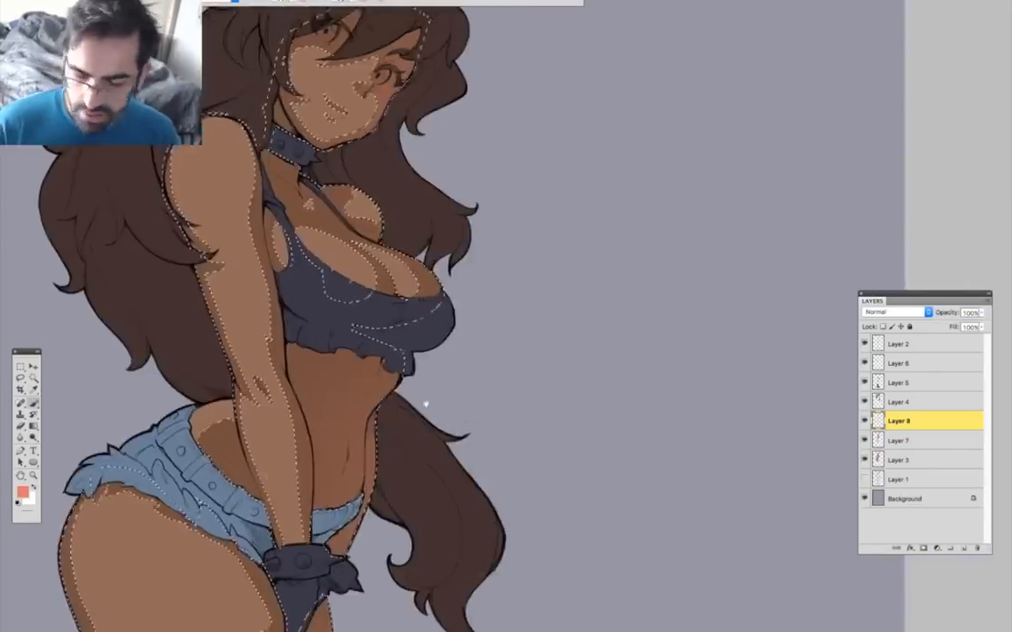
{"action": "left_click_drag", "start_coordinate": [421, 352], "coordinate": [387, 548]}
Add another layer above the tint, set it to Multiply and pick a salmon-pink foreground colour.
{"action": "left_click", "coordinate": [22, 491]}
{"action": "left_click", "coordinate": [196, 491]}
{"action": "left_click_drag", "start_coordinate": [386, 386], "coordinate": [523, 176]}
{"action": "left_click", "coordinate": [964, 549]}
{"action": "left_click", "coordinate": [33, 426]}
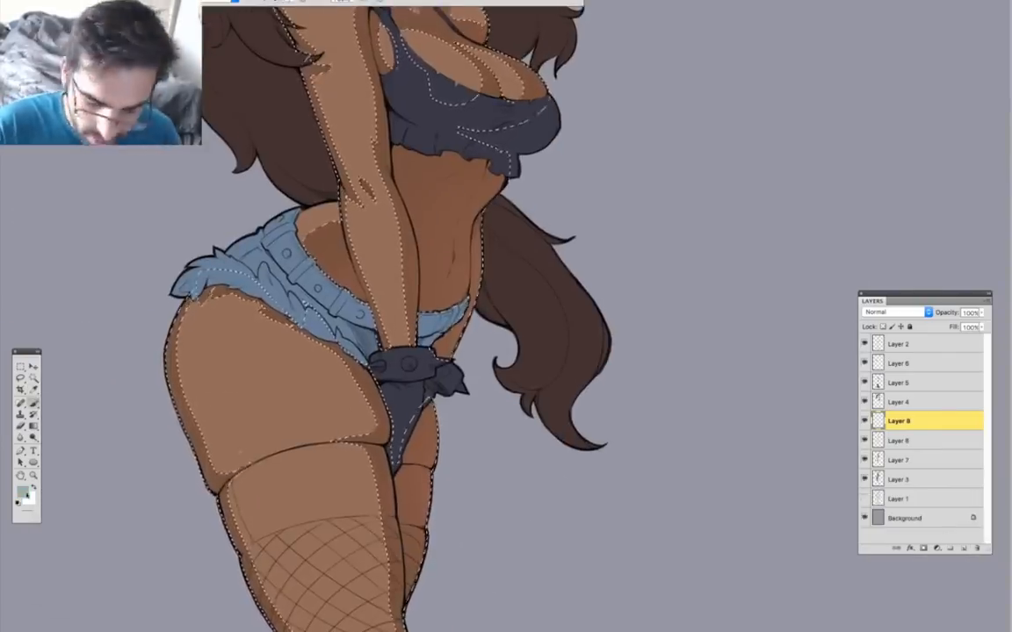
{"action": "left_click_drag", "start_coordinate": [225, 463], "coordinate": [205, 327]}
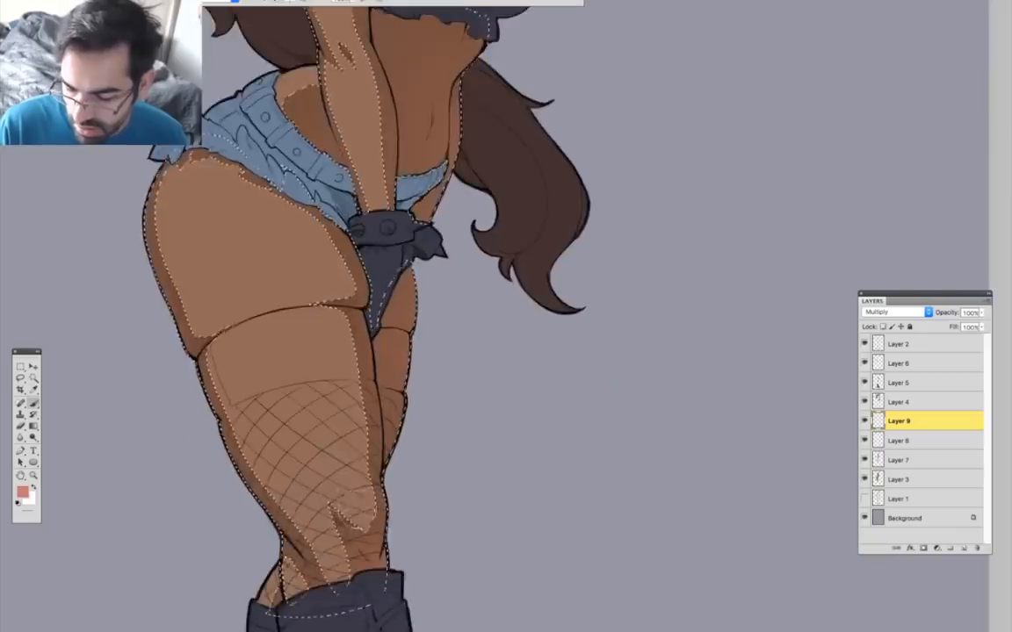
Brush salmon-pink shading over the selected skin shadows of the legs and upper body and remove the selection.
{"action": "left_click_drag", "start_coordinate": [359, 101], "coordinate": [361, 445]}
{"action": "key", "text": "bracketright"}
{"action": "key", "text": "bracketright"}
{"action": "left_click_drag", "start_coordinate": [332, 233], "coordinate": [283, 372]}
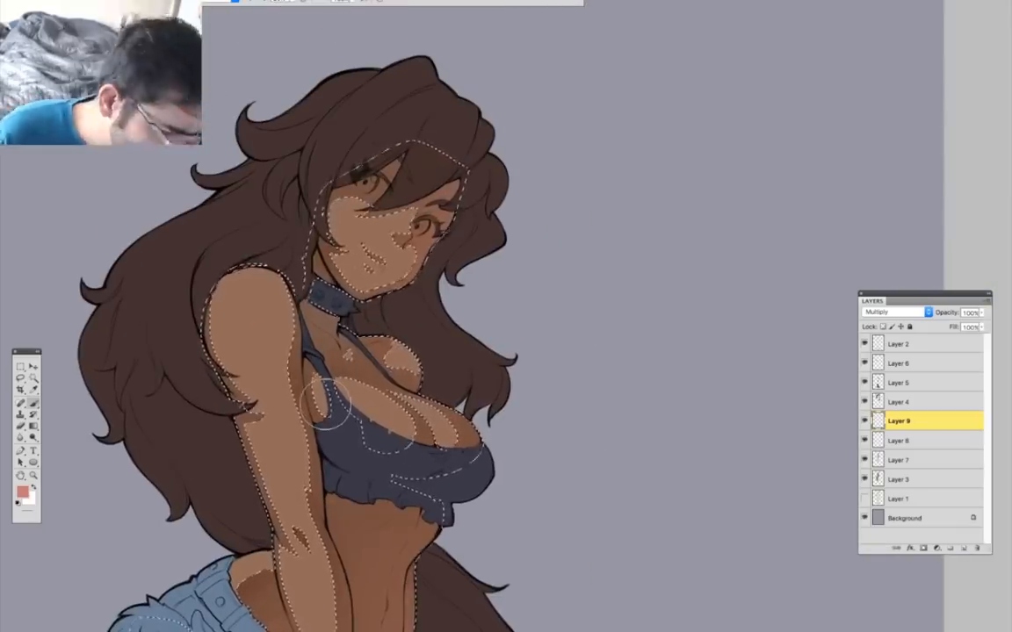
{"action": "left_click_drag", "start_coordinate": [402, 430], "coordinate": [481, 129]}
{"action": "key", "text": "ctrl+d"}
Merge the skin layer and its shadow and tint layers into one layer.
{"action": "left_click_drag", "start_coordinate": [570, 470], "coordinate": [522, 631]}
{"action": "left_click", "coordinate": [904, 481], "text": "shift"}
{"action": "key", "text": "super+e"}
Duplicate the merged skin layer and load the copy's painted area as a selection.
{"action": "key", "text": "super+j"}
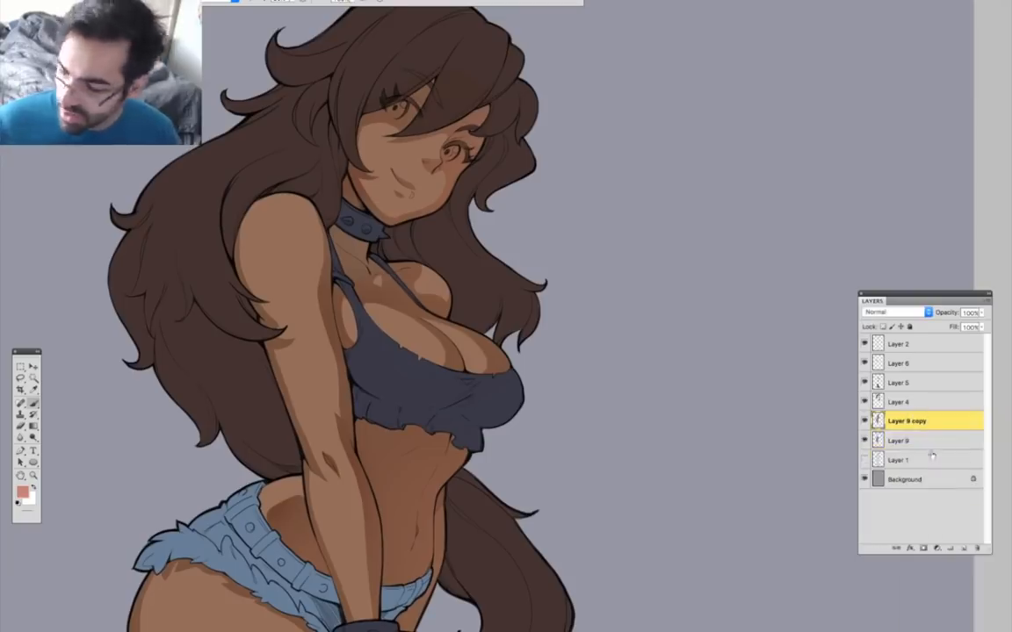
{"action": "left_click", "coordinate": [878, 422], "text": "super"}
{"action": "left_click_drag", "start_coordinate": [518, 351], "coordinate": [580, 357]}
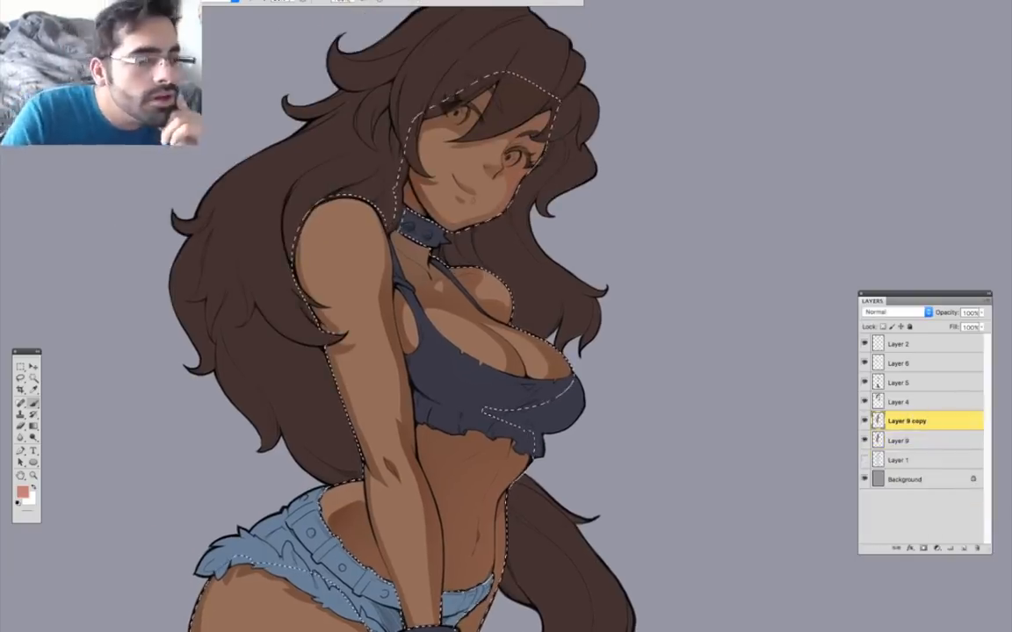
Reapply the last-used filter to the selected skin copy with a lower slider setting and clear the selection.
{"action": "key", "text": "super+alt+f"}
{"action": "left_click_drag", "start_coordinate": [618, 443], "coordinate": [589, 441]}
{"action": "left_click", "coordinate": [707, 300]}
{"action": "key", "text": "super+d"}
Load the skin copy's painted area as a selection and add a new Multiply layer above it for a brush tint.
{"action": "mouse_move", "coordinate": [475, 628]}
{"action": "left_mouse_down"}
{"action": "mouse_move", "coordinate": [505, 521]}
{"action": "mouse_move", "coordinate": [524, 361]}
{"action": "left_mouse_up"}
{"action": "left_click", "coordinate": [878, 421], "text": "super"}
{"action": "left_click", "coordinate": [964, 548]}
{"action": "mouse_move", "coordinate": [606, 520]}
{"action": "left_mouse_down"}
{"action": "mouse_move", "coordinate": [540, 465]}
{"action": "mouse_move", "coordinate": [541, 400]}
{"action": "left_mouse_up"}
{"action": "key", "text": "b"}
{"action": "left_click", "coordinate": [894, 313]}
{"action": "left_click", "coordinate": [878, 344]}
Brush a soft salmon-pink tint over the selected skin of the shoulder, torso and legs and remove the selection.
{"action": "left_click_drag", "start_coordinate": [606, 97], "coordinate": [422, 450]}
{"action": "key", "text": "["}
{"action": "key", "text": "["}
{"action": "key", "text": "["}
{"action": "left_click_drag", "start_coordinate": [355, 299], "coordinate": [368, 419]}
{"action": "left_click_drag", "start_coordinate": [104, 400], "coordinate": [113, 363]}
{"action": "left_click_drag", "start_coordinate": [81, 617], "coordinate": [261, 386]}
{"action": "left_click_drag", "start_coordinate": [435, 628], "coordinate": [454, 455]}
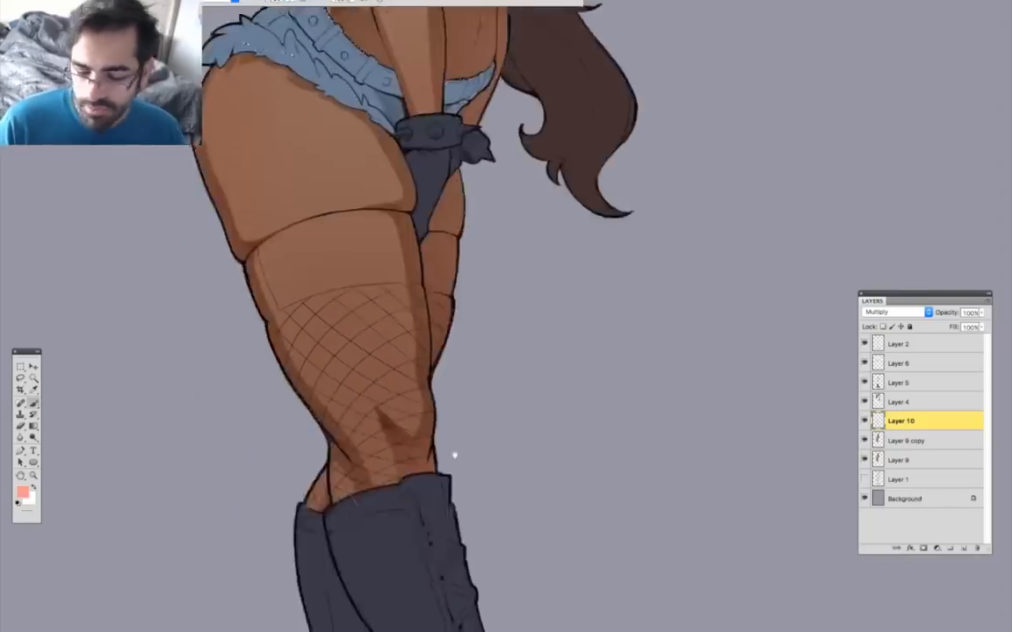
{"action": "left_click_drag", "start_coordinate": [606, 17], "coordinate": [418, 481]}
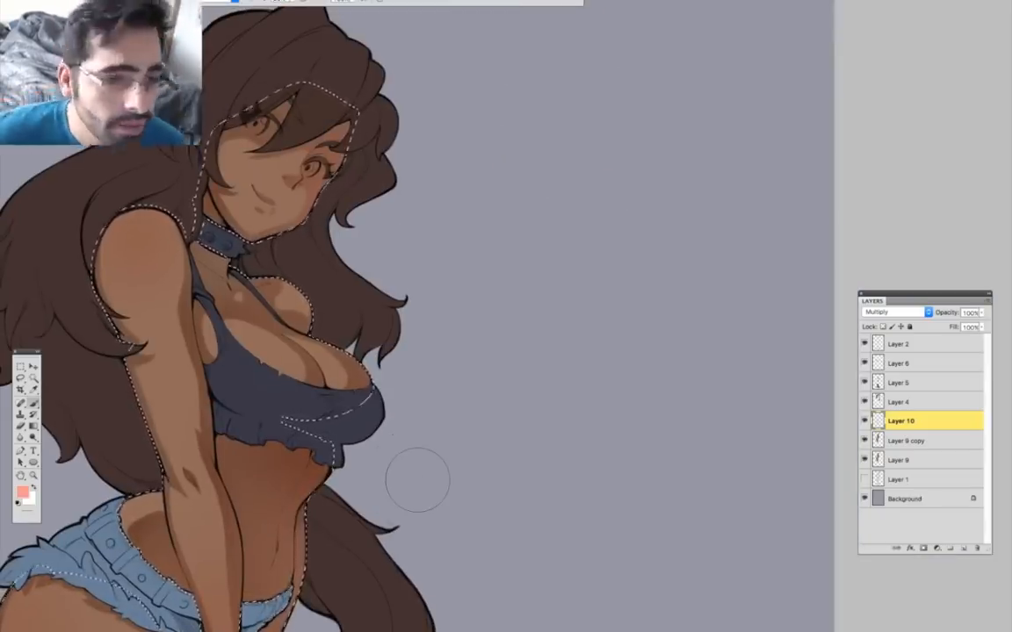
{"action": "left_click_drag", "start_coordinate": [454, 470], "coordinate": [655, 432]}
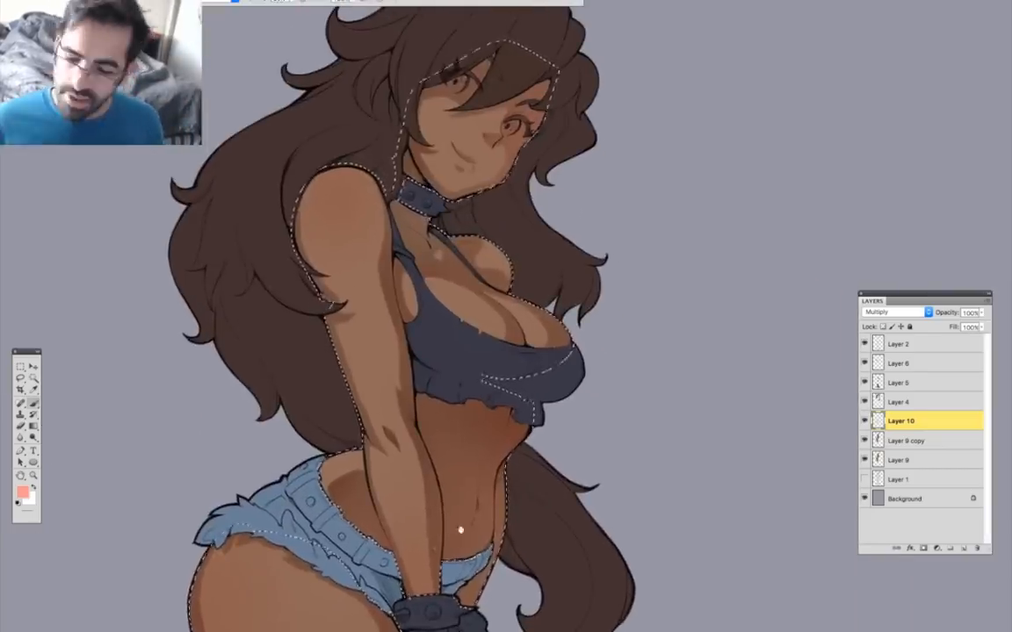
{"action": "left_click_drag", "start_coordinate": [461, 529], "coordinate": [455, 587]}
{"action": "key", "text": "super+d"}
Merge the tint layer into the skin copy and load the hair's painted area as a selection.
{"action": "left_click_drag", "start_coordinate": [587, 479], "coordinate": [653, 530]}
{"action": "left_click_drag", "start_coordinate": [640, 629], "coordinate": [525, 615]}
{"action": "key", "text": "super+equal"}
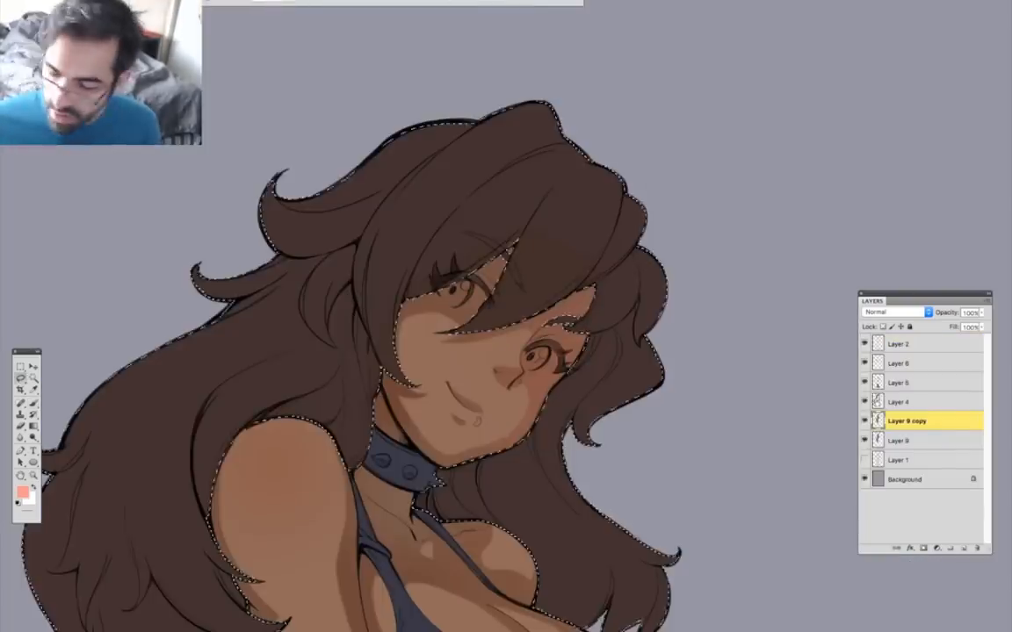
{"action": "left_click_drag", "start_coordinate": [527, 492], "coordinate": [599, 377]}
Raise the lightness and saturation of the selected hair on Layer 4 with Hue/Saturation.
{"action": "left_click", "coordinate": [907, 401]}
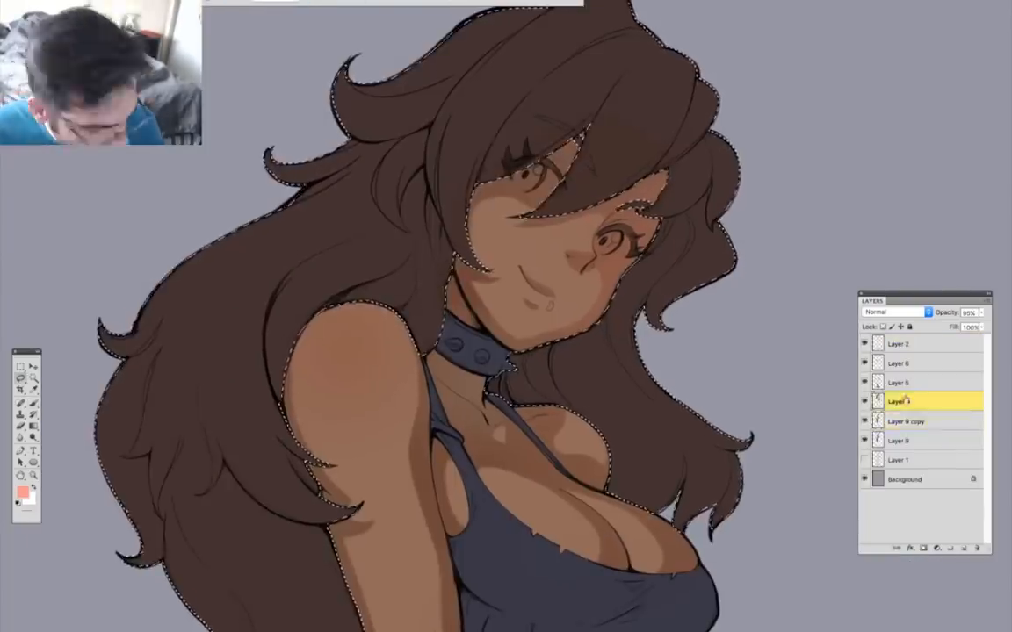
{"action": "key", "text": "super+u"}
{"action": "left_click_drag", "start_coordinate": [816, 492], "coordinate": [820, 492]}
{"action": "left_click_drag", "start_coordinate": [816, 463], "coordinate": [825, 465]}
{"action": "key", "text": "Return"}
Subtract freehand lit-strand shapes from the hair selection with the Lasso along the long hair above and beside the shoulder.
{"action": "mouse_move", "coordinate": [465, 422]}
{"action": "left_mouse_down"}
{"action": "mouse_move", "coordinate": [527, 515]}
{"action": "mouse_move", "coordinate": [573, 437]}
{"action": "left_mouse_up"}
{"action": "key", "text": "super+equal"}
{"action": "key", "text": "super+equal"}
{"action": "key", "text": "super+minus"}
{"action": "key", "text": "super+minus"}
{"action": "key", "text": "super+equal"}
{"action": "key", "text": "super+equal"}
{"action": "key", "text": "super+minus"}
{"action": "left_click_drag", "start_coordinate": [409, 467], "coordinate": [561, 490]}
{"action": "key", "text": "l"}
{"action": "mouse_move", "coordinate": [593, 282]}
{"action": "left_mouse_down"}
{"action": "mouse_move", "coordinate": [651, 283]}
{"action": "mouse_move", "coordinate": [575, 292]}
{"action": "left_mouse_up"}
{"action": "mouse_move", "coordinate": [591, 218]}
{"action": "left_mouse_down"}
{"action": "mouse_move", "coordinate": [388, 497]}
{"action": "mouse_move", "coordinate": [300, 417]}
{"action": "mouse_move", "coordinate": [553, 209]}
{"action": "left_mouse_up"}
{"action": "left_click_drag", "start_coordinate": [413, 466], "coordinate": [376, 261]}
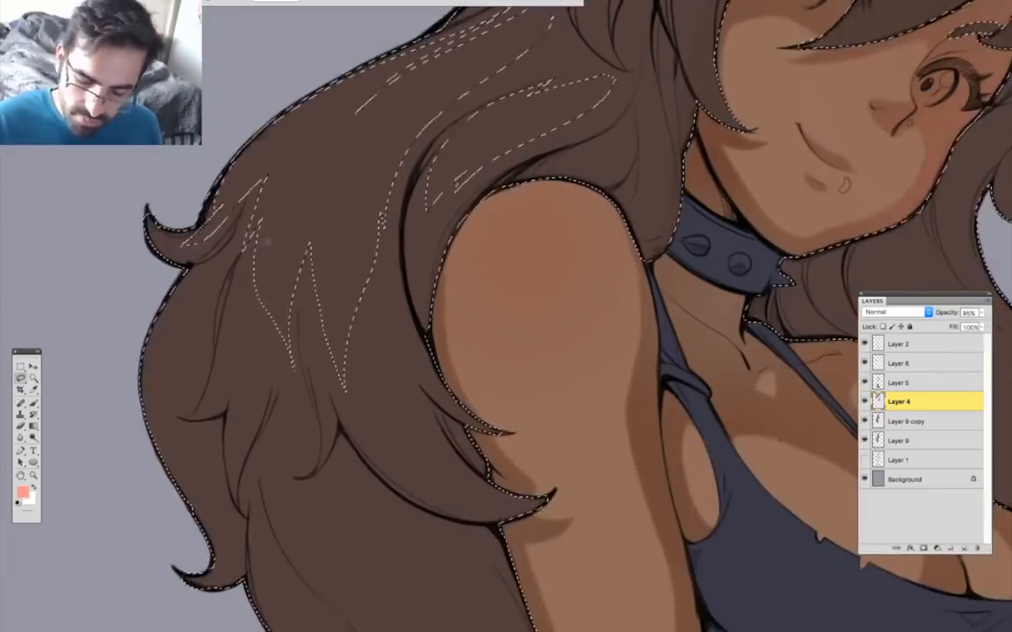
Cut more lit-strand shapes out of the hair selection over the outer lengths, the upper curl and the crown.
{"action": "left_click_drag", "start_coordinate": [270, 235], "coordinate": [374, 219]}
{"action": "left_click_drag", "start_coordinate": [544, 522], "coordinate": [343, 586]}
{"action": "left_click_drag", "start_coordinate": [615, 114], "coordinate": [312, 539]}
{"action": "mouse_move", "coordinate": [466, 185]}
{"action": "left_mouse_down"}
{"action": "mouse_move", "coordinate": [546, 172]}
{"action": "mouse_move", "coordinate": [420, 307]}
{"action": "mouse_move", "coordinate": [308, 352]}
{"action": "mouse_move", "coordinate": [461, 190]}
{"action": "left_mouse_up"}
{"action": "left_click_drag", "start_coordinate": [290, 263], "coordinate": [412, 290]}
{"action": "left_click_drag", "start_coordinate": [257, 320], "coordinate": [333, 393]}
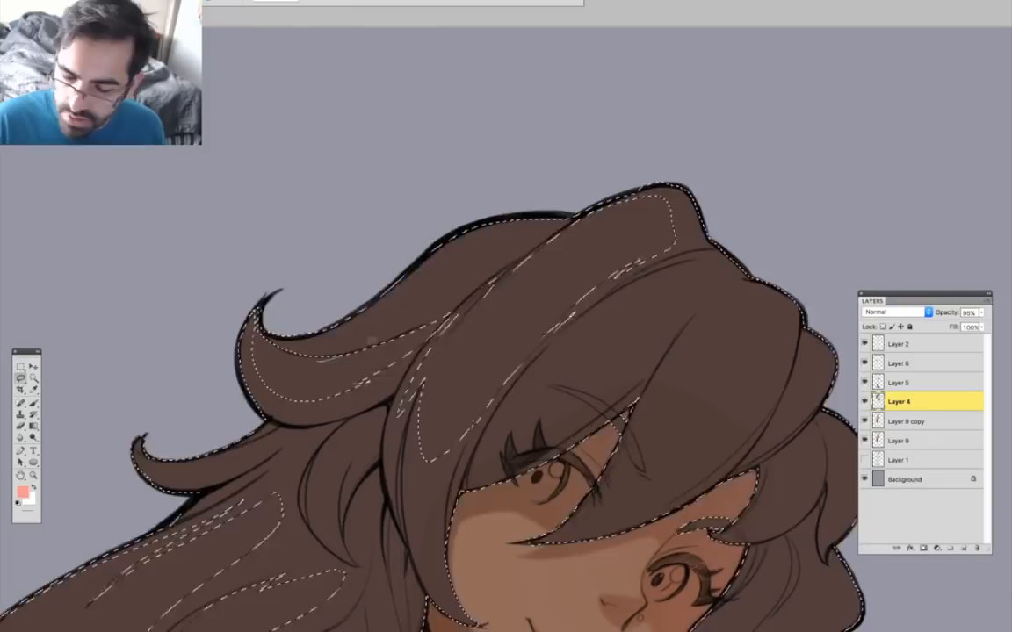
{"action": "left_click_drag", "start_coordinate": [379, 310], "coordinate": [373, 317]}
{"action": "left_click_drag", "start_coordinate": [534, 369], "coordinate": [267, 299]}
Carve lit areas out of the hair selection over the fringe, the strands beyond the face and the temple curl.
{"action": "left_click_drag", "start_coordinate": [366, 214], "coordinate": [375, 210]}
{"action": "mouse_move", "coordinate": [400, 422]}
{"action": "left_mouse_down"}
{"action": "mouse_move", "coordinate": [511, 262]}
{"action": "mouse_move", "coordinate": [404, 425]}
{"action": "left_mouse_up"}
{"action": "left_click_drag", "start_coordinate": [520, 531], "coordinate": [508, 422]}
{"action": "left_click_drag", "start_coordinate": [497, 257], "coordinate": [526, 226]}
{"action": "left_click_drag", "start_coordinate": [488, 340], "coordinate": [539, 294]}
{"action": "left_click_drag", "start_coordinate": [436, 554], "coordinate": [378, 301]}
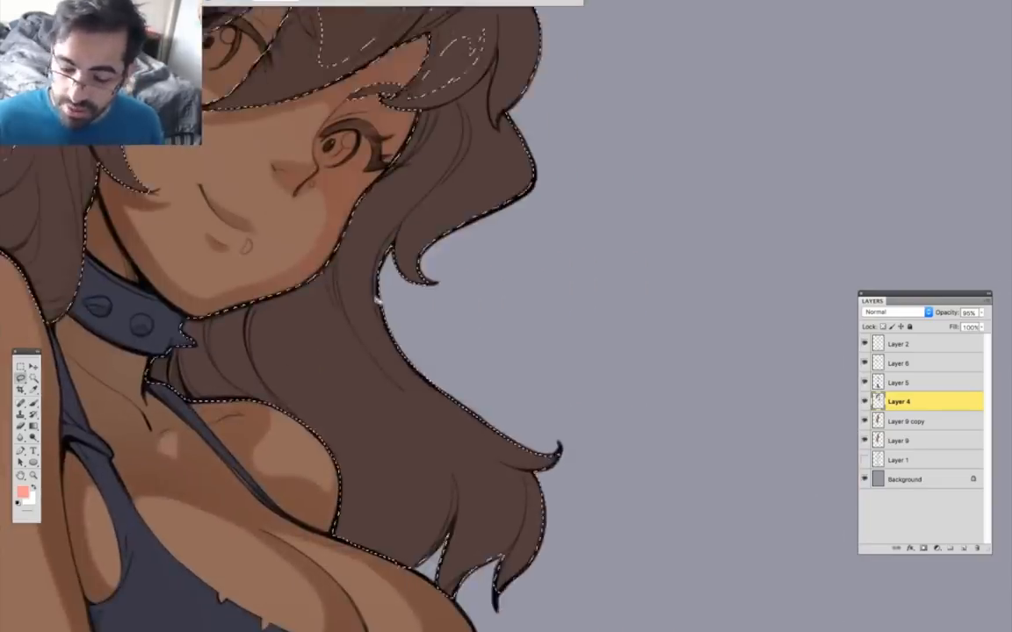
{"action": "mouse_move", "coordinate": [476, 378]}
{"action": "left_mouse_down"}
{"action": "mouse_move", "coordinate": [512, 562]}
{"action": "mouse_move", "coordinate": [494, 599]}
{"action": "left_mouse_up"}
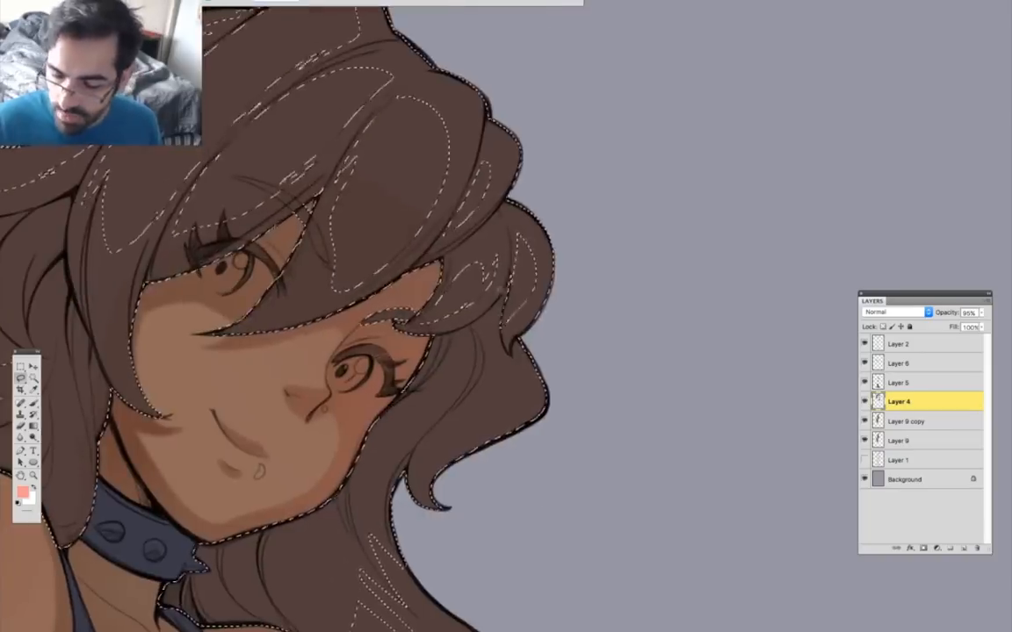
{"action": "mouse_move", "coordinate": [263, 505]}
{"action": "left_mouse_down"}
{"action": "mouse_move", "coordinate": [528, 517]}
{"action": "mouse_move", "coordinate": [522, 621]}
{"action": "left_mouse_up"}
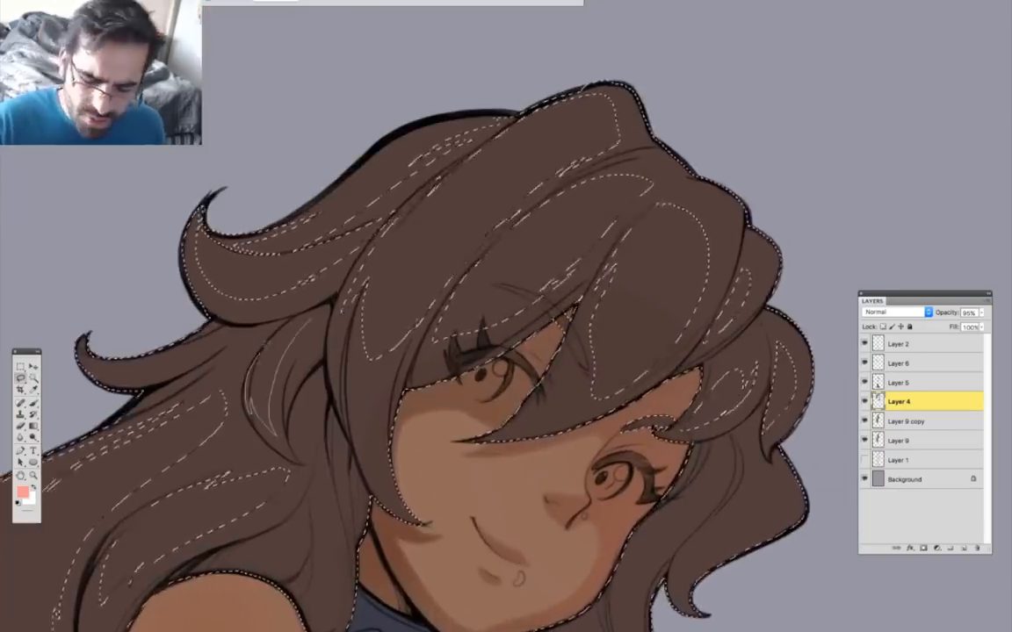
{"action": "left_click_drag", "start_coordinate": [380, 476], "coordinate": [473, 466]}
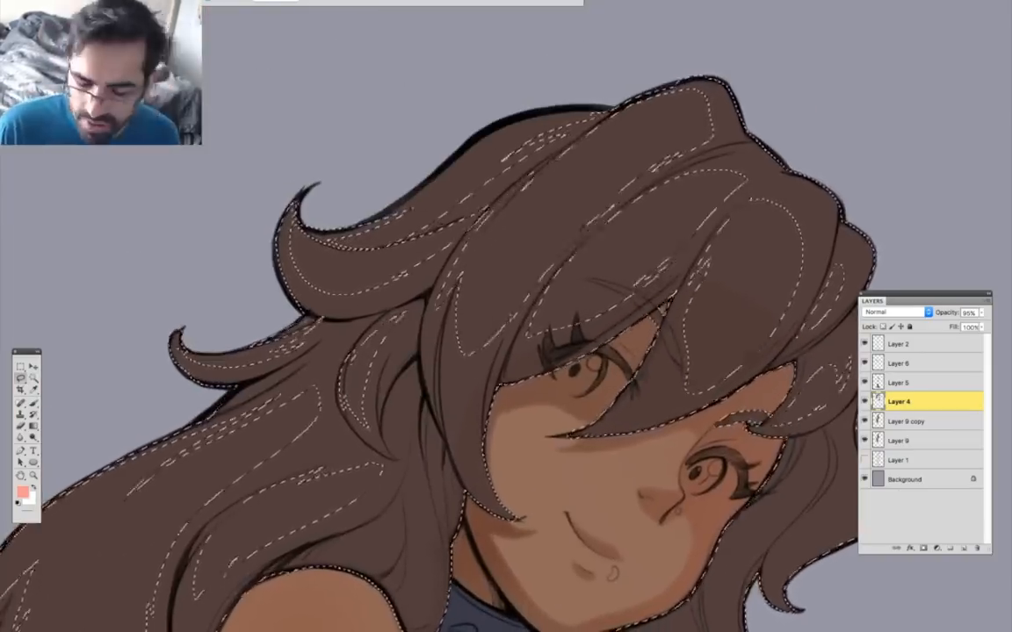
Exclude lit-strand shapes from the hair selection along the lower lengths behind the arm and the hair beside the waist.
{"action": "left_click_drag", "start_coordinate": [309, 614], "coordinate": [458, 382]}
{"action": "mouse_move", "coordinate": [458, 555]}
{"action": "left_mouse_down"}
{"action": "mouse_move", "coordinate": [462, 528]}
{"action": "mouse_move", "coordinate": [481, 514]}
{"action": "mouse_move", "coordinate": [467, 546]}
{"action": "left_mouse_up"}
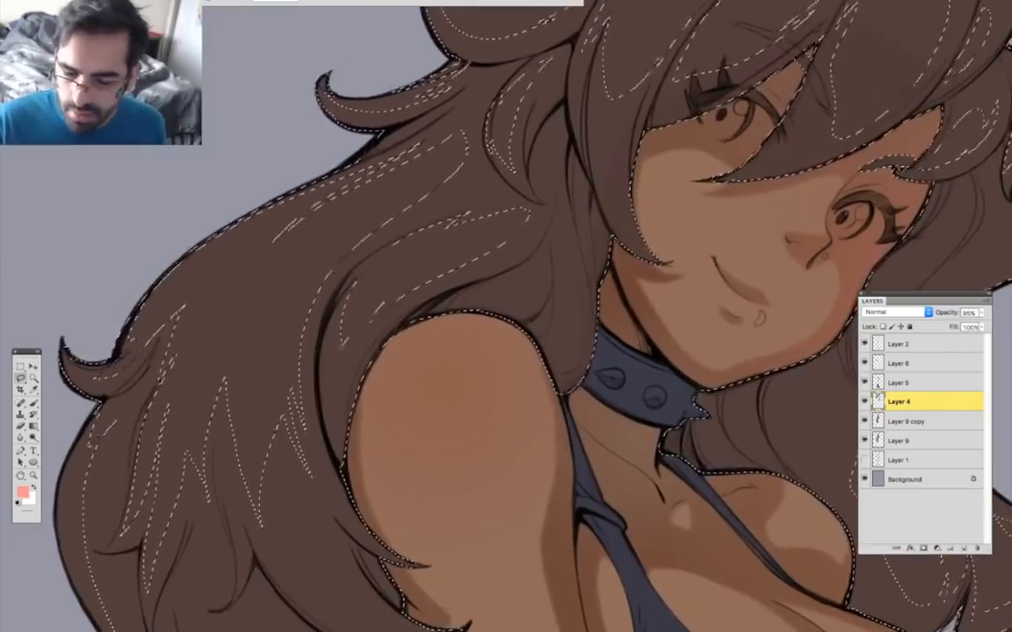
{"action": "left_click_drag", "start_coordinate": [492, 605], "coordinate": [449, 112]}
{"action": "mouse_move", "coordinate": [120, 219]}
{"action": "left_mouse_down"}
{"action": "mouse_move", "coordinate": [234, 389]}
{"action": "mouse_move", "coordinate": [214, 268]}
{"action": "mouse_move", "coordinate": [337, 426]}
{"action": "left_mouse_up"}
{"action": "mouse_move", "coordinate": [233, 87]}
{"action": "left_mouse_down"}
{"action": "mouse_move", "coordinate": [370, 260]}
{"action": "mouse_move", "coordinate": [273, 290]}
{"action": "mouse_move", "coordinate": [505, 591]}
{"action": "left_mouse_up"}
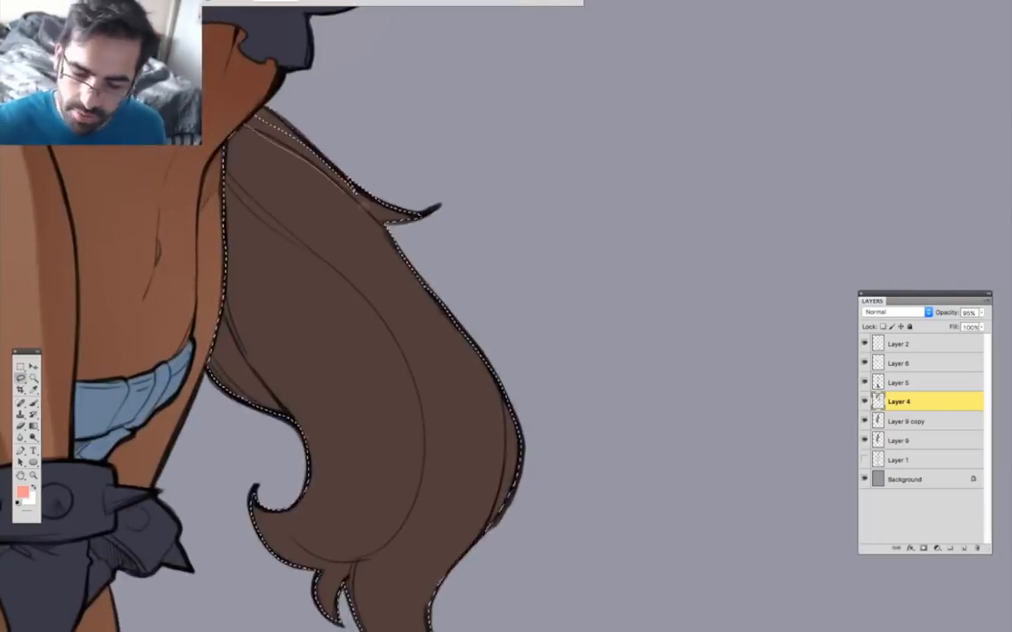
{"action": "left_click_drag", "start_coordinate": [434, 348], "coordinate": [437, 208]}
{"action": "key", "text": "h"}
{"action": "left_click_drag", "start_coordinate": [449, 501], "coordinate": [217, 153]}
{"action": "left_click_drag", "start_coordinate": [96, 148], "coordinate": [112, 257]}
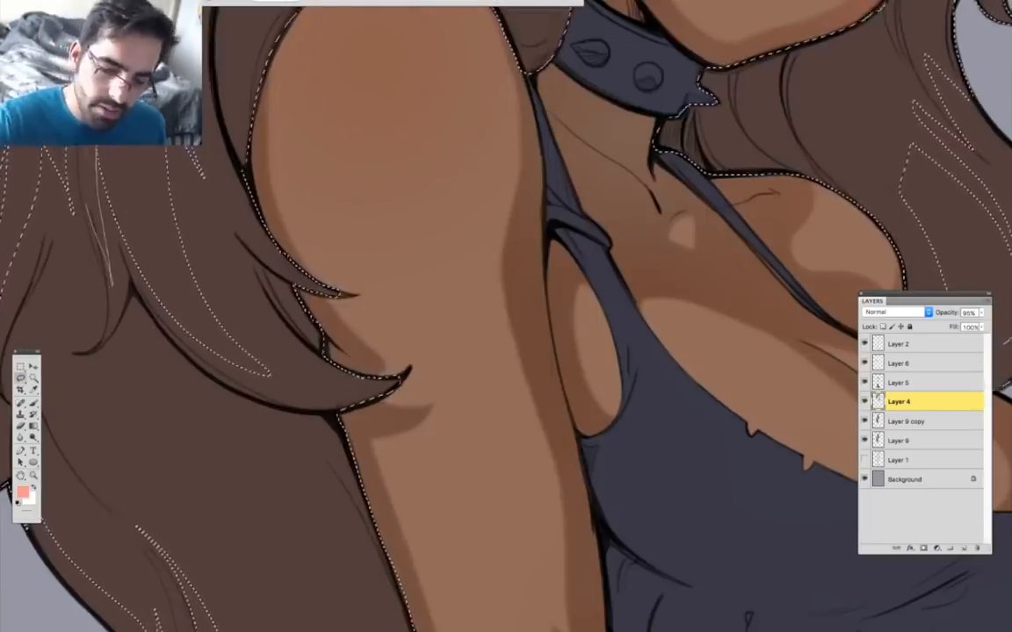
Add a new layer above the hair, set it to Multiply and sample the hair's brown as the brush colour.
{"action": "left_click", "coordinate": [514, 422], "text": "alt+super"}
{"action": "left_click", "coordinate": [963, 548]}
{"action": "key", "text": "b"}
{"action": "left_click", "coordinate": [290, 413], "text": "alt"}
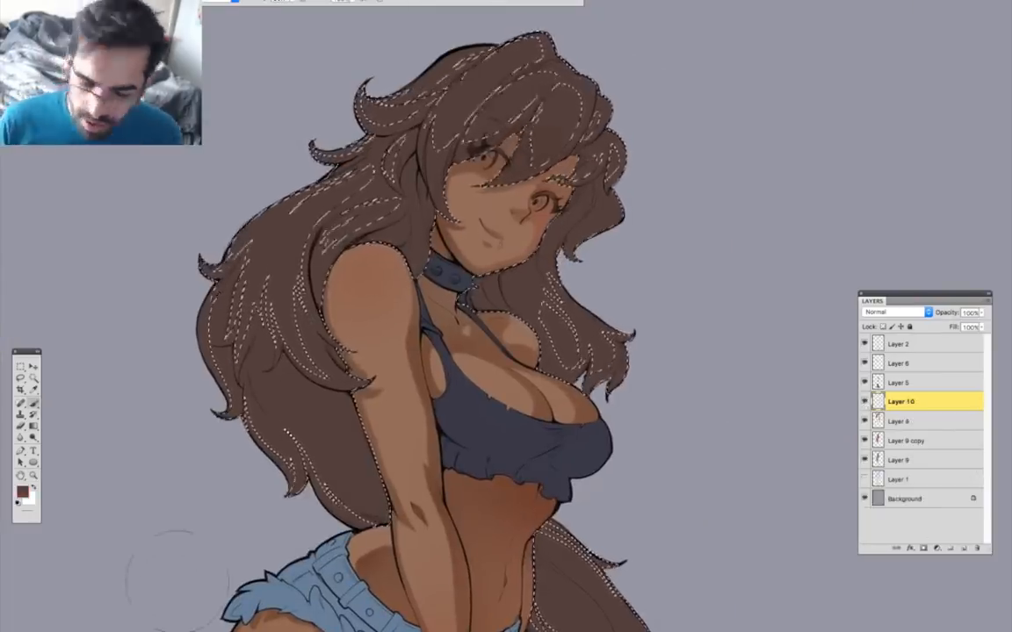
{"action": "left_click", "coordinate": [896, 313]}
{"action": "left_click", "coordinate": [881, 344]}
Brush the sampled brown over the selected hair shadows from the head down to the lower lengths.
{"action": "left_click_drag", "start_coordinate": [354, 353], "coordinate": [332, 329]}
{"action": "mouse_move", "coordinate": [513, 452]}
{"action": "left_mouse_down"}
{"action": "mouse_move", "coordinate": [508, 346]}
{"action": "mouse_move", "coordinate": [562, 491]}
{"action": "left_mouse_up"}
{"action": "mouse_move", "coordinate": [664, 470]}
{"action": "left_mouse_down"}
{"action": "mouse_move", "coordinate": [625, 567]}
{"action": "mouse_move", "coordinate": [628, 631]}
{"action": "left_mouse_up"}
{"action": "mouse_move", "coordinate": [327, 411]}
{"action": "left_mouse_down"}
{"action": "mouse_move", "coordinate": [353, 325]}
{"action": "mouse_move", "coordinate": [257, 381]}
{"action": "left_mouse_up"}
Add another layer above the hair shadows and pick a muted red foreground colour.
{"action": "left_click", "coordinate": [964, 548]}
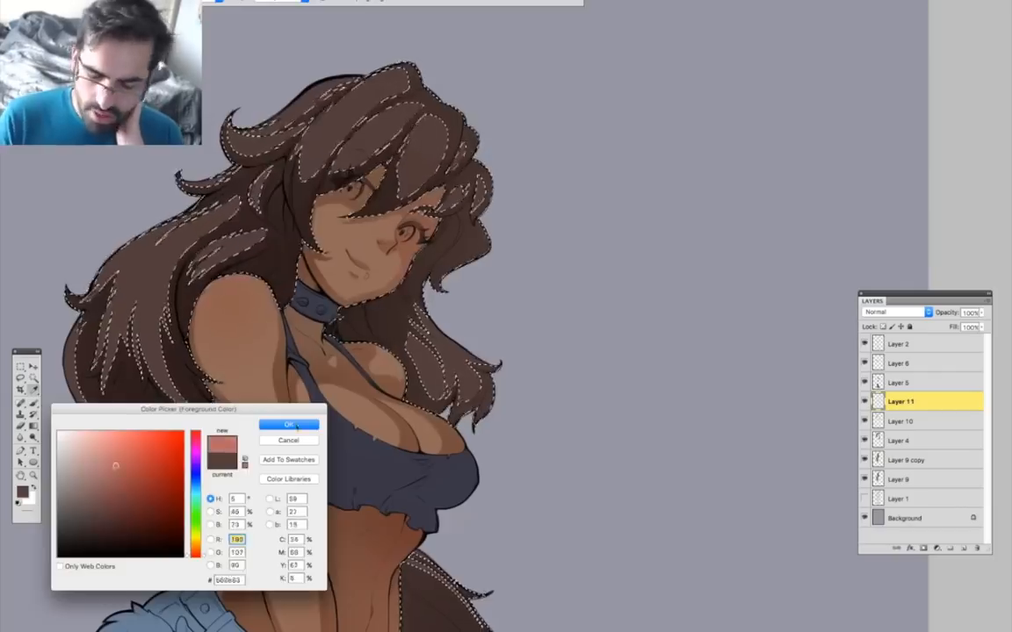
{"action": "left_click_drag", "start_coordinate": [522, 631], "coordinate": [582, 509]}
{"action": "left_click_drag", "start_coordinate": [624, 354], "coordinate": [663, 516]}
Return to the hair's Multiply layer and brush dark red into the shadows behind the neck and arm.
{"action": "left_click", "coordinate": [906, 427]}
{"action": "left_click_drag", "start_coordinate": [600, 562], "coordinate": [545, 526]}
{"action": "left_click", "coordinate": [906, 441]}
{"action": "left_click", "coordinate": [900, 421]}
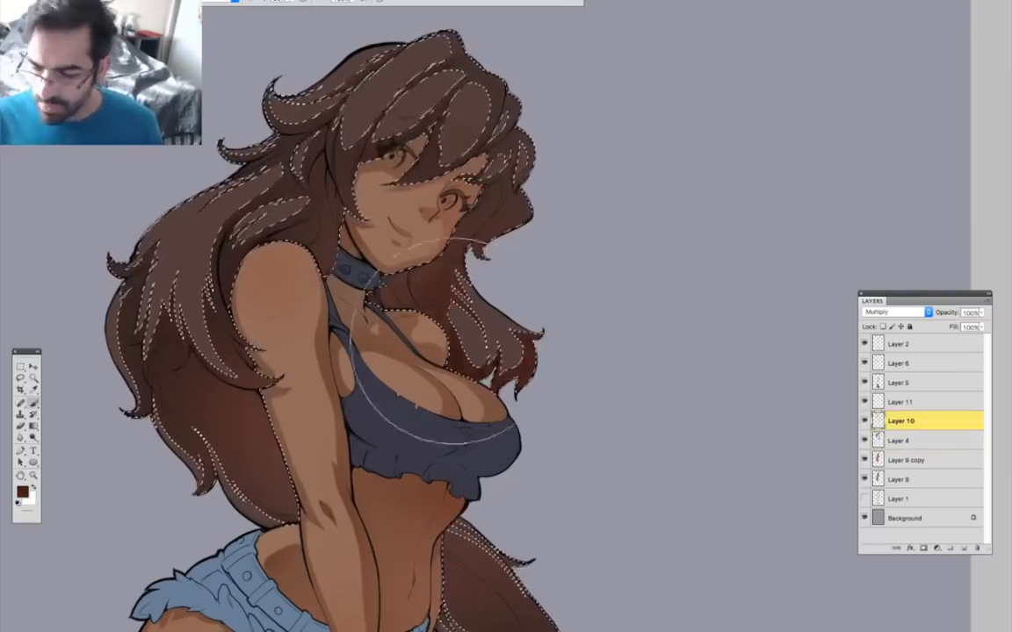
{"action": "left_click_drag", "start_coordinate": [562, 463], "coordinate": [650, 450]}
Reduce the brush size, sample a dark brown and paint deeper shading into the selected hair beside the face and above the shoulder.
{"action": "key", "text": "super+plus"}
{"action": "key", "text": "super+plus"}
{"action": "key", "text": "super+plus"}
{"action": "left_click_drag", "start_coordinate": [420, 219], "coordinate": [478, 494]}
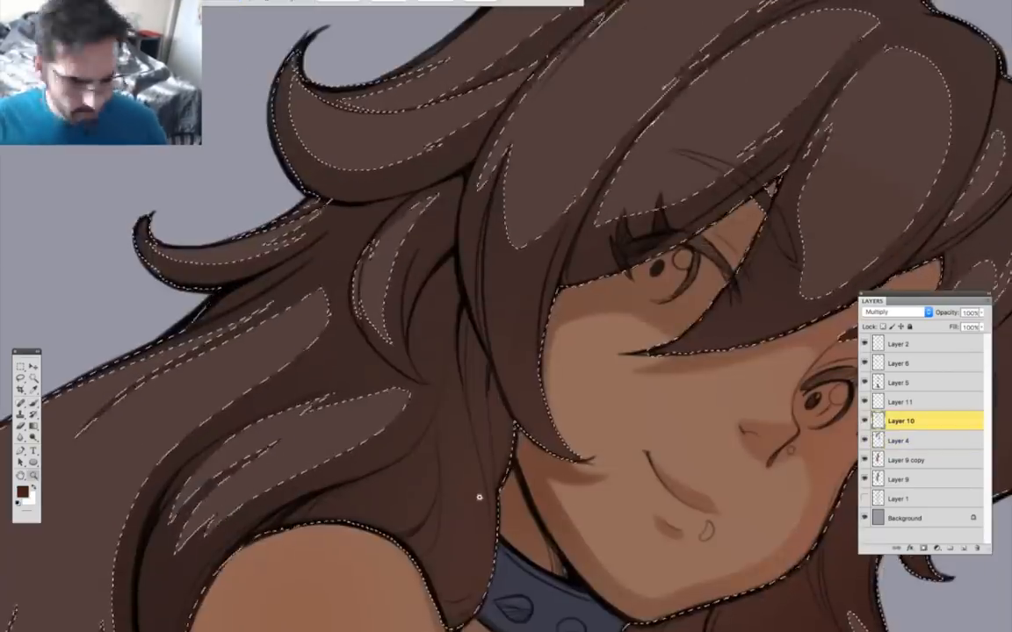
{"action": "key", "text": "["}
{"action": "key", "text": "["}
{"action": "key", "text": "["}
{"action": "key", "text": "["}
{"action": "key", "text": "["}
{"action": "key", "text": "["}
{"action": "key", "text": "["}
{"action": "key", "text": "["}
{"action": "key", "text": "["}
{"action": "key", "text": "["}
{"action": "key", "text": "["}
{"action": "key", "text": "["}
{"action": "left_click", "coordinate": [507, 439], "text": "alt"}
{"action": "mouse_move", "coordinate": [446, 459]}
{"action": "left_mouse_down"}
{"action": "mouse_move", "coordinate": [418, 425]}
{"action": "mouse_move", "coordinate": [388, 507]}
{"action": "left_mouse_up"}
{"action": "left_click_drag", "start_coordinate": [554, 358], "coordinate": [484, 552]}
Darken the hair beyond the cheek and around the collar and shoulder with the sampled brown and remove the selection.
{"action": "left_click_drag", "start_coordinate": [834, 527], "coordinate": [442, 317]}
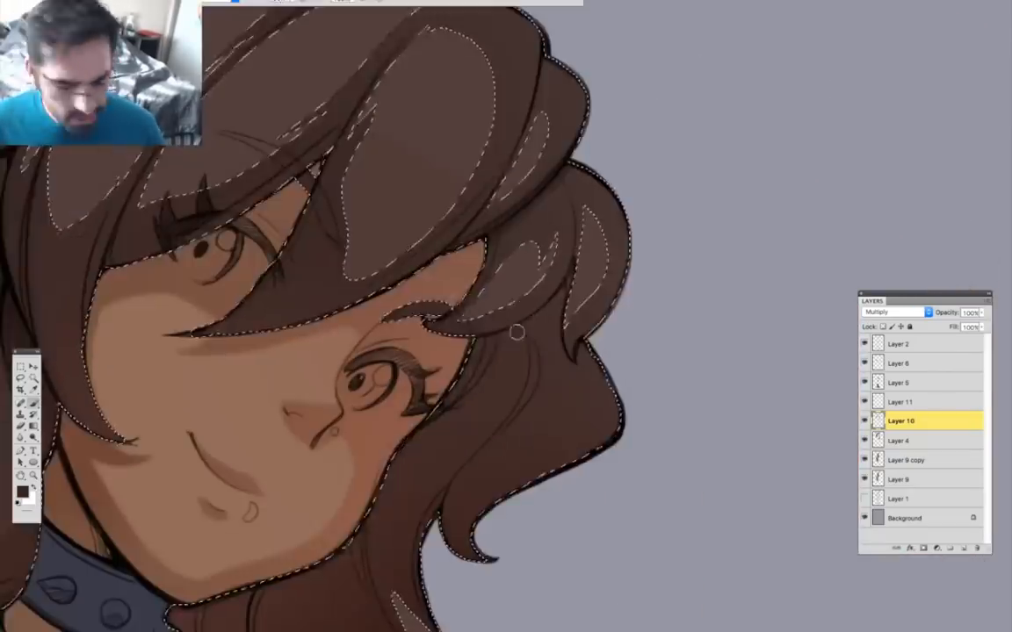
{"action": "left_click_drag", "start_coordinate": [517, 332], "coordinate": [647, 85]}
{"action": "left_click_drag", "start_coordinate": [637, 467], "coordinate": [584, 398]}
{"action": "left_click_drag", "start_coordinate": [263, 290], "coordinate": [663, 447]}
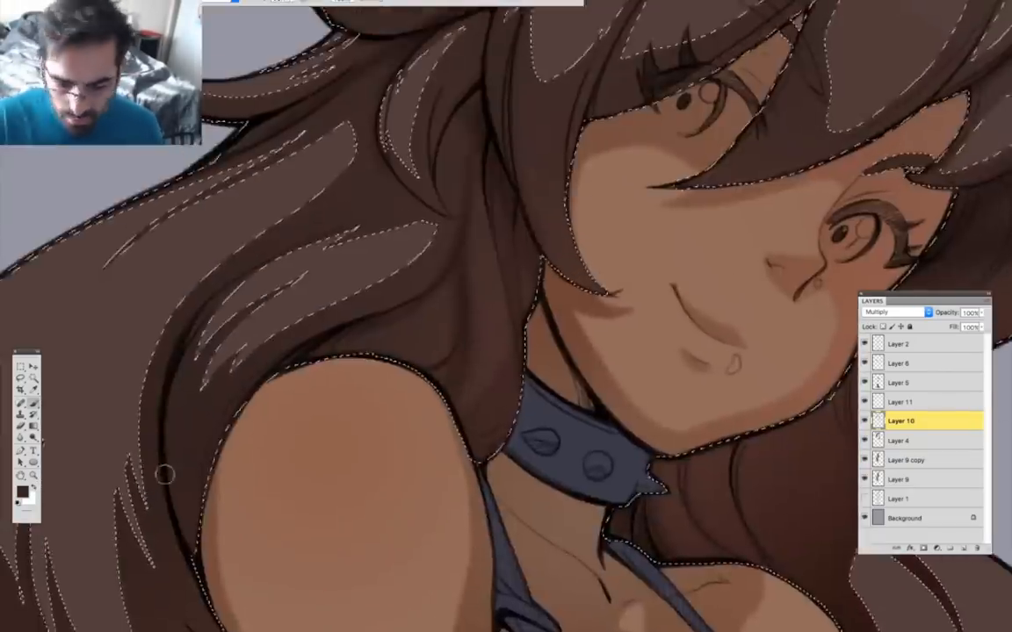
{"action": "left_click_drag", "start_coordinate": [285, 367], "coordinate": [410, 442]}
{"action": "left_click", "coordinate": [568, 528], "text": "alt"}
{"action": "left_click", "coordinate": [483, 189]}
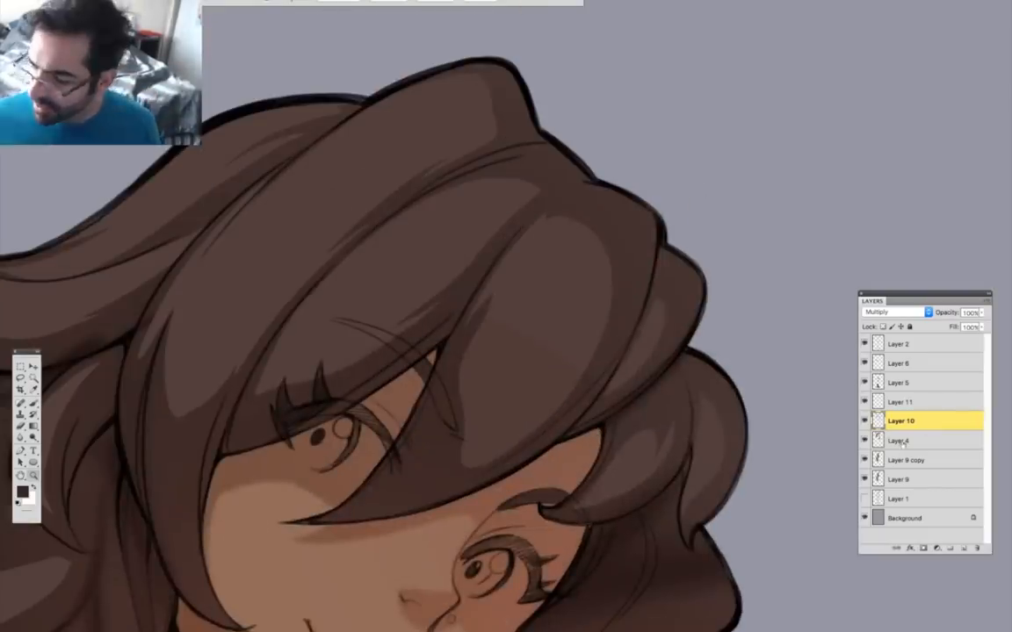
Merge the base hair layer and its two shading layers into one layer.
{"action": "left_click", "coordinate": [901, 440]}
{"action": "left_click", "coordinate": [901, 402], "text": "shift"}
{"action": "key", "text": "super+e"}
Load the merged hair's painted area as a selection and restrict it to the fringe with a Lasso outline.
{"action": "left_click", "coordinate": [878, 402], "text": "super"}
{"action": "left_click_drag", "start_coordinate": [619, 551], "coordinate": [661, 494]}
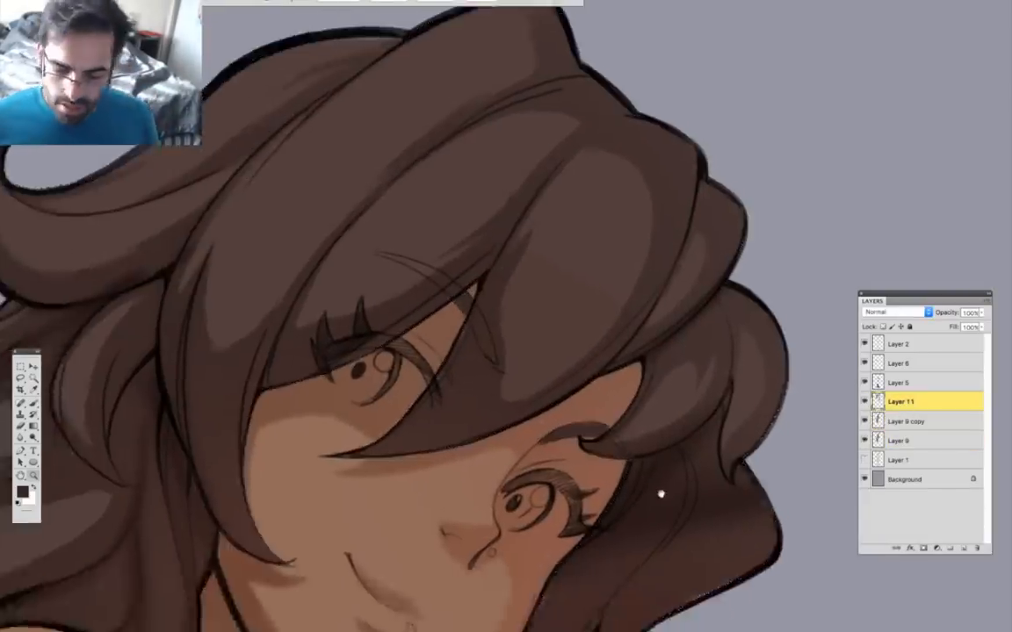
{"action": "left_click_drag", "start_coordinate": [717, 443], "coordinate": [638, 536]}
{"action": "left_click_drag", "start_coordinate": [569, 595], "coordinate": [671, 543]}
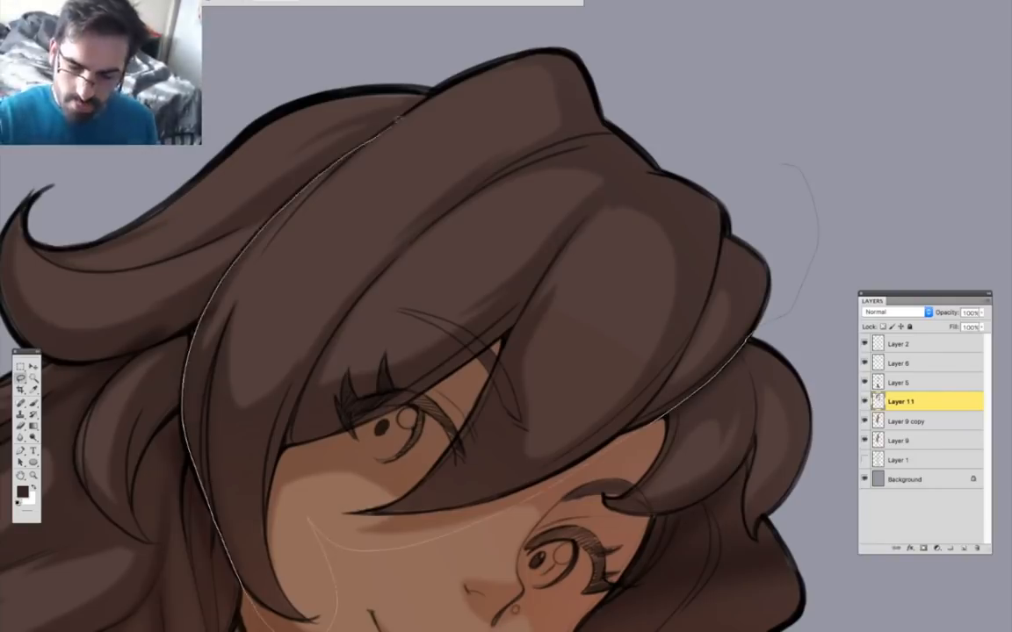
{"action": "left_click_drag", "start_coordinate": [502, 341], "coordinate": [467, 372]}
{"action": "left_click_drag", "start_coordinate": [533, 321], "coordinate": [429, 232]}
Recolour the selected fringe bright red by adjusting hue, saturation and lightness with Hue/Saturation and remove the selection.
{"action": "key", "text": "super+u"}
{"action": "left_click_drag", "start_coordinate": [816, 491], "coordinate": [824, 493]}
{"action": "left_click_drag", "start_coordinate": [816, 463], "coordinate": [828, 463]}
{"action": "left_click_drag", "start_coordinate": [815, 436], "coordinate": [826, 438]}
{"action": "left_click_drag", "start_coordinate": [825, 492], "coordinate": [838, 492]}
{"action": "left_click_drag", "start_coordinate": [828, 464], "coordinate": [853, 465]}
{"action": "left_click_drag", "start_coordinate": [838, 491], "coordinate": [833, 492]}
{"action": "mouse_move", "coordinate": [826, 438]}
{"action": "left_mouse_down"}
{"action": "mouse_move", "coordinate": [841, 442]}
{"action": "mouse_move", "coordinate": [796, 446]}
{"action": "mouse_move", "coordinate": [812, 445]}
{"action": "left_mouse_up"}
{"action": "left_click", "coordinate": [905, 505]}
{"action": "left_click_drag", "start_coordinate": [816, 492], "coordinate": [828, 493]}
{"action": "left_click_drag", "start_coordinate": [791, 463], "coordinate": [834, 495]}
{"action": "left_click", "coordinate": [921, 385]}
{"action": "key", "text": "super+d"}
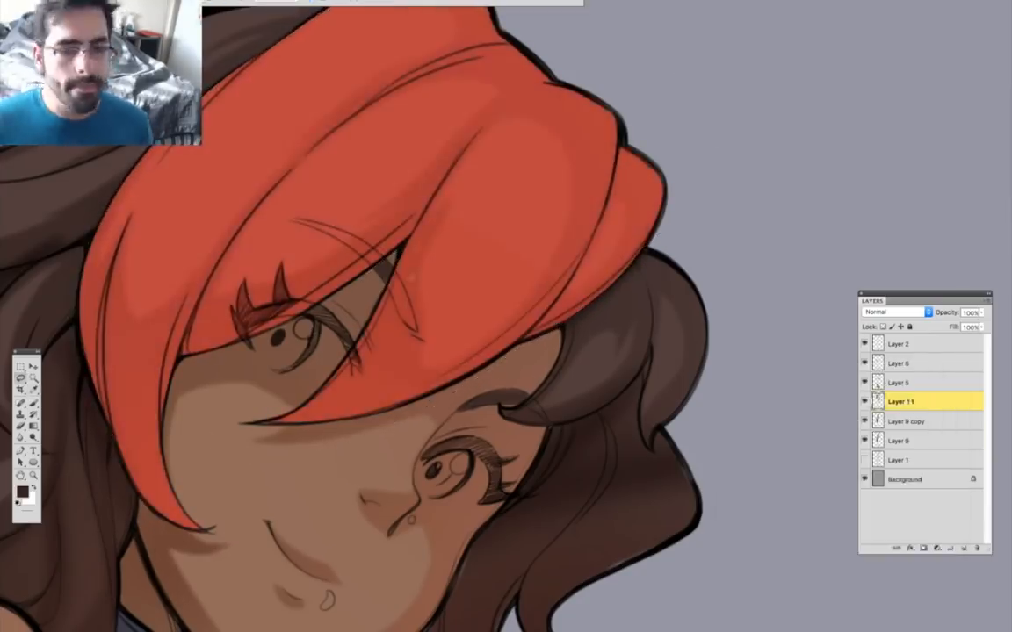
Select the flat blue area of the denim shorts with the Magic Wand.
{"action": "key", "text": "Tab"}
{"action": "key", "text": "Tab"}
{"action": "left_click", "coordinate": [560, 580], "text": "alt+super"}
{"action": "mouse_move", "coordinate": [379, 298]}
{"action": "left_mouse_down"}
{"action": "mouse_move", "coordinate": [434, 542]}
{"action": "mouse_move", "coordinate": [569, 578]}
{"action": "left_mouse_up"}
{"action": "key", "text": "w"}
{"action": "left_click", "coordinate": [378, 387]}
Subtract the lit areas of the belt, waistband and frayed hem from the shorts selection with the Lasso.
{"action": "left_click", "coordinate": [23, 379]}
{"action": "left_click_drag", "start_coordinate": [351, 210], "coordinate": [414, 255]}
{"action": "left_click_drag", "start_coordinate": [444, 167], "coordinate": [332, 267]}
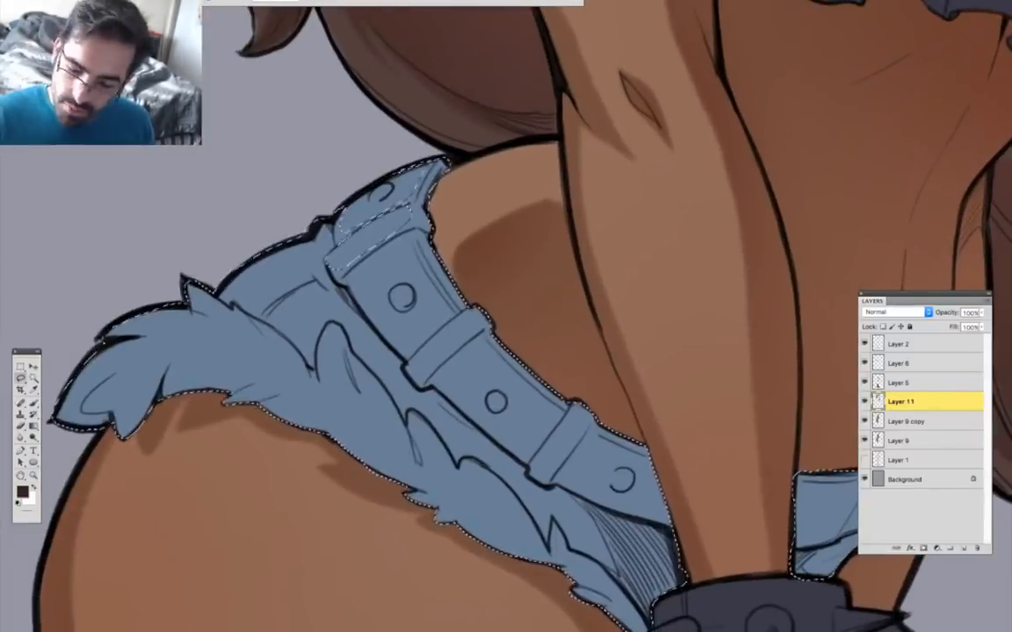
{"action": "left_click_drag", "start_coordinate": [439, 383], "coordinate": [497, 362]}
{"action": "left_click_drag", "start_coordinate": [409, 374], "coordinate": [483, 316]}
{"action": "left_click_drag", "start_coordinate": [457, 351], "coordinate": [506, 379]}
{"action": "left_click_drag", "start_coordinate": [457, 422], "coordinate": [361, 294]}
{"action": "left_click_drag", "start_coordinate": [279, 263], "coordinate": [355, 361]}
{"action": "left_click_drag", "start_coordinate": [351, 290], "coordinate": [473, 357]}
{"action": "mouse_move", "coordinate": [383, 345]}
{"action": "left_mouse_down"}
{"action": "mouse_move", "coordinate": [180, 352]}
{"action": "mouse_move", "coordinate": [378, 339]}
{"action": "left_mouse_up"}
{"action": "left_click_drag", "start_coordinate": [899, 585], "coordinate": [644, 556]}
{"action": "mouse_move", "coordinate": [515, 558]}
{"action": "left_mouse_down"}
{"action": "mouse_move", "coordinate": [625, 541]}
{"action": "mouse_move", "coordinate": [653, 552]}
{"action": "left_mouse_up"}
Paint the shadow areas of the shorts and belt over the hip in a darker blue on Layer 6.
{"action": "left_click", "coordinate": [23, 492]}
{"action": "left_click", "coordinate": [421, 400]}
{"action": "key", "text": "Return"}
{"action": "key", "text": "b"}
{"action": "right_click", "coordinate": [427, 397]}
{"action": "double_click", "coordinate": [428, 386]}
{"action": "key", "text": "alt+]"}
{"action": "key", "text": "alt+]"}
{"action": "mouse_move", "coordinate": [527, 391]}
{"action": "left_mouse_down"}
{"action": "mouse_move", "coordinate": [300, 321]}
{"action": "mouse_move", "coordinate": [207, 369]}
{"action": "left_mouse_up"}
{"action": "left_click_drag", "start_coordinate": [192, 600], "coordinate": [328, 366]}
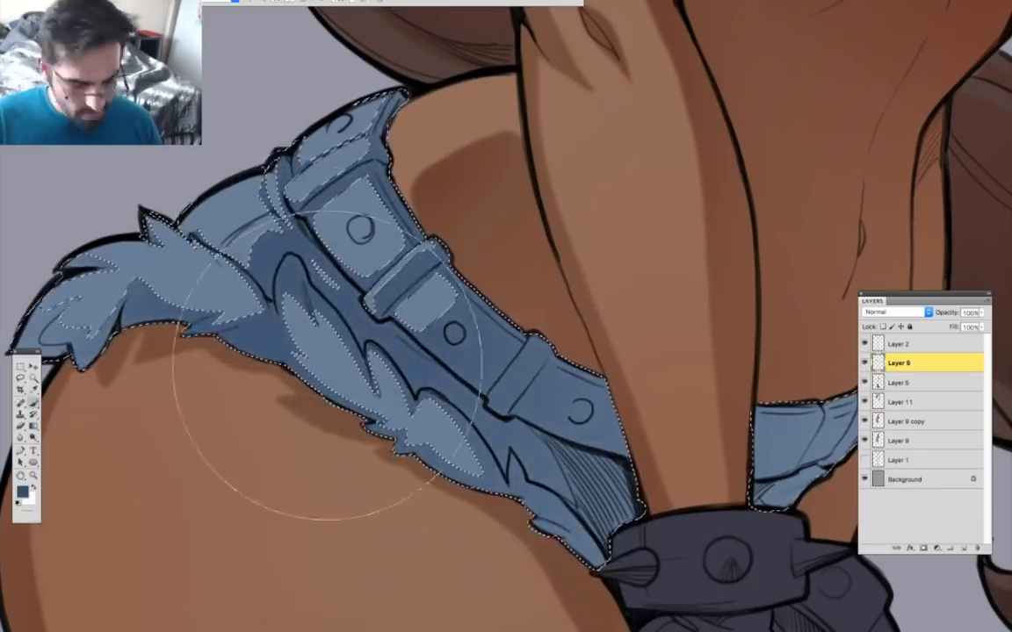
Paint the shadow on the part of the shorts beyond the forearm with a smaller brush and remove the selection.
{"action": "key", "text": "["}
{"action": "key", "text": "["}
{"action": "key", "text": "["}
{"action": "left_click_drag", "start_coordinate": [791, 391], "coordinate": [609, 390]}
{"action": "left_click_drag", "start_coordinate": [729, 391], "coordinate": [562, 448]}
{"action": "mouse_move", "coordinate": [537, 462]}
{"action": "left_mouse_down"}
{"action": "mouse_move", "coordinate": [789, 454]}
{"action": "mouse_move", "coordinate": [745, 504]}
{"action": "left_mouse_up"}
{"action": "key", "text": "super+d"}
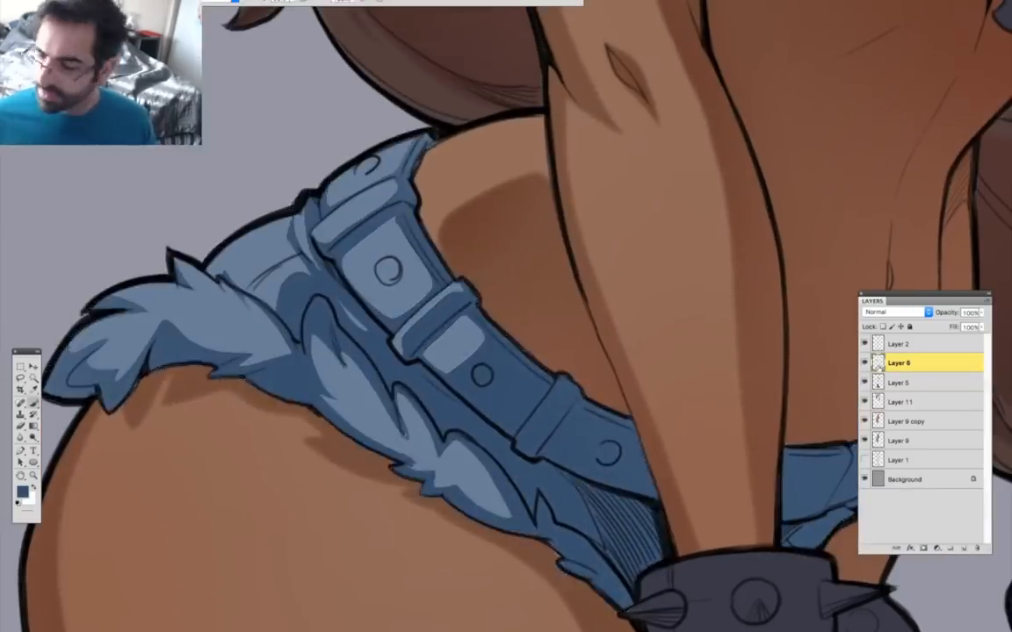
Load the shorts layer's painted area as a selection and add a new layer set to Multiply above it.
{"action": "left_click", "coordinate": [878, 363], "text": "super"}
{"action": "left_click", "coordinate": [963, 548]}
{"action": "left_click", "coordinate": [896, 311]}
{"action": "left_click", "coordinate": [882, 340]}
{"action": "key", "text": "]"}
{"action": "key", "text": "]"}
{"action": "key", "text": "]"}
Softly darken the shorts towards the wrists and hip with a large brush and merge the Multiply layer down.
{"action": "left_click_drag", "start_coordinate": [790, 545], "coordinate": [545, 483]}
{"action": "key", "text": "["}
{"action": "key", "text": "["}
{"action": "key", "text": "["}
{"action": "key", "text": "["}
{"action": "key", "text": "]"}
{"action": "key", "text": "]"}
{"action": "key", "text": "]"}
{"action": "mouse_move", "coordinate": [402, 447]}
{"action": "left_mouse_down"}
{"action": "mouse_move", "coordinate": [589, 513]}
{"action": "mouse_move", "coordinate": [684, 509]}
{"action": "left_mouse_up"}
{"action": "key", "text": "super+e"}
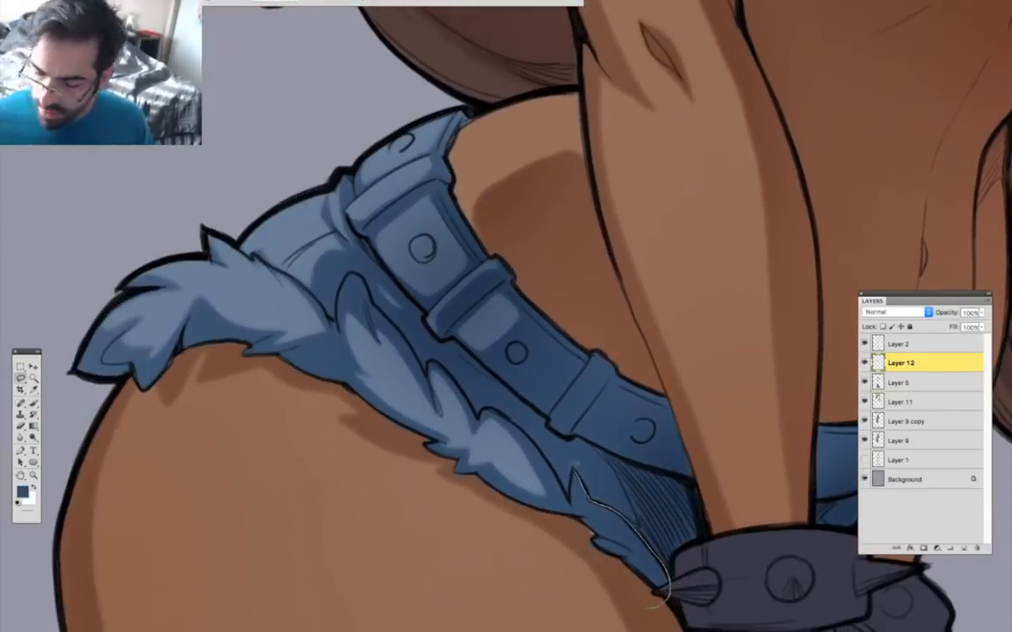
Outline the frayed hem of the shorts with the Lasso and recolour it pale blue using Hue/Saturation.
{"action": "left_click_drag", "start_coordinate": [444, 580], "coordinate": [595, 621]}
{"action": "mouse_move", "coordinate": [528, 536]}
{"action": "left_mouse_down"}
{"action": "mouse_move", "coordinate": [415, 418]}
{"action": "mouse_move", "coordinate": [509, 433]}
{"action": "left_mouse_up"}
{"action": "key", "text": "super+u"}
{"action": "left_click_drag", "start_coordinate": [815, 492], "coordinate": [832, 493]}
{"action": "left_click", "coordinate": [922, 385]}
{"action": "key", "text": "super+d"}
Outline the belt segments between the belt loops with the Lasso.
{"action": "left_click_drag", "start_coordinate": [545, 351], "coordinate": [468, 440]}
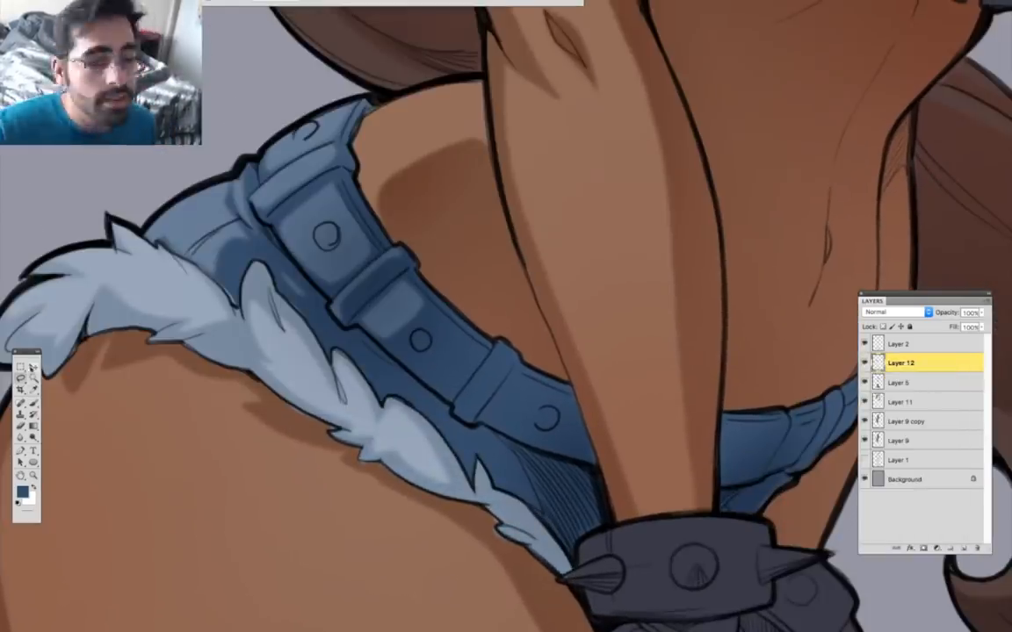
{"action": "left_click_drag", "start_coordinate": [378, 198], "coordinate": [353, 168]}
{"action": "left_click_drag", "start_coordinate": [439, 325], "coordinate": [363, 288]}
{"action": "left_click_drag", "start_coordinate": [335, 234], "coordinate": [341, 233]}
{"action": "mouse_move", "coordinate": [456, 351]}
{"action": "left_mouse_down"}
{"action": "mouse_move", "coordinate": [360, 294]}
{"action": "mouse_move", "coordinate": [357, 262]}
{"action": "left_mouse_up"}
{"action": "left_click_drag", "start_coordinate": [602, 406], "coordinate": [454, 501]}
{"action": "left_click_drag", "start_coordinate": [469, 411], "coordinate": [498, 388]}
{"action": "left_click_drag", "start_coordinate": [552, 358], "coordinate": [499, 458]}
{"action": "left_click_drag", "start_coordinate": [439, 369], "coordinate": [543, 350]}
Recolour the selected belt segments dark teal by adjusting hue and lightness with Hue/Saturation.
{"action": "key", "text": "super+u"}
{"action": "left_click_drag", "start_coordinate": [816, 493], "coordinate": [800, 494]}
{"action": "left_click_drag", "start_coordinate": [816, 463], "coordinate": [813, 438]}
{"action": "left_click", "coordinate": [922, 385]}
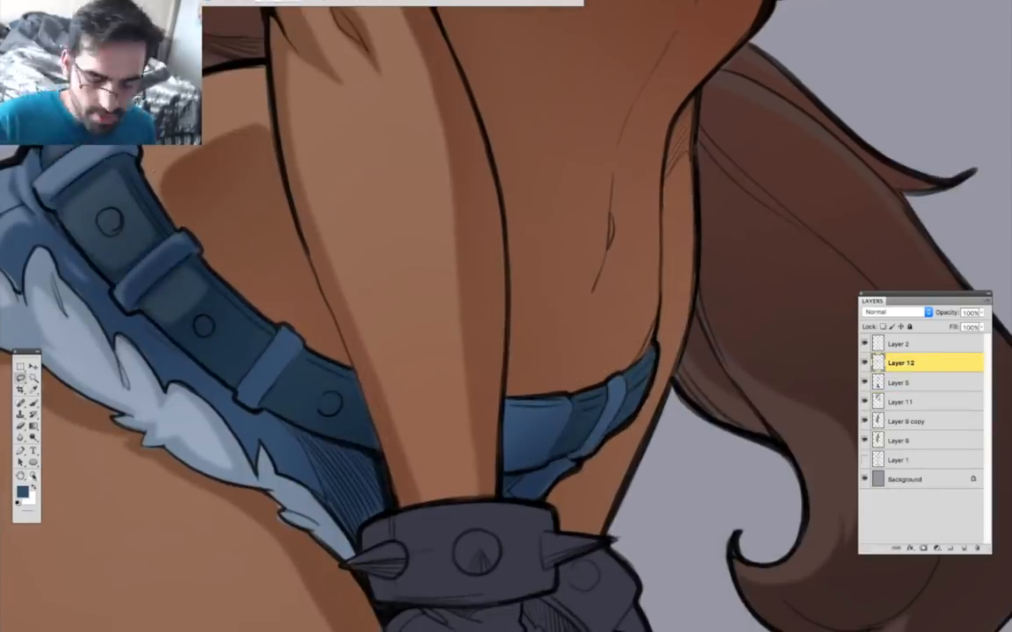
Outline the front plate of the belt beyond the forearm and recolour it pale teal with Hue/Saturation.
{"action": "left_click", "coordinate": [584, 452], "text": "super"}
{"action": "left_click_drag", "start_coordinate": [478, 374], "coordinate": [492, 373]}
{"action": "key", "text": "super+u"}
{"action": "left_click_drag", "start_coordinate": [815, 491], "coordinate": [824, 492]}
{"action": "mouse_move", "coordinate": [816, 435]}
{"action": "left_mouse_down"}
{"action": "mouse_move", "coordinate": [804, 435]}
{"action": "mouse_move", "coordinate": [809, 464]}
{"action": "left_mouse_up"}
{"action": "left_click", "coordinate": [922, 385]}
{"action": "key", "text": "super+d"}
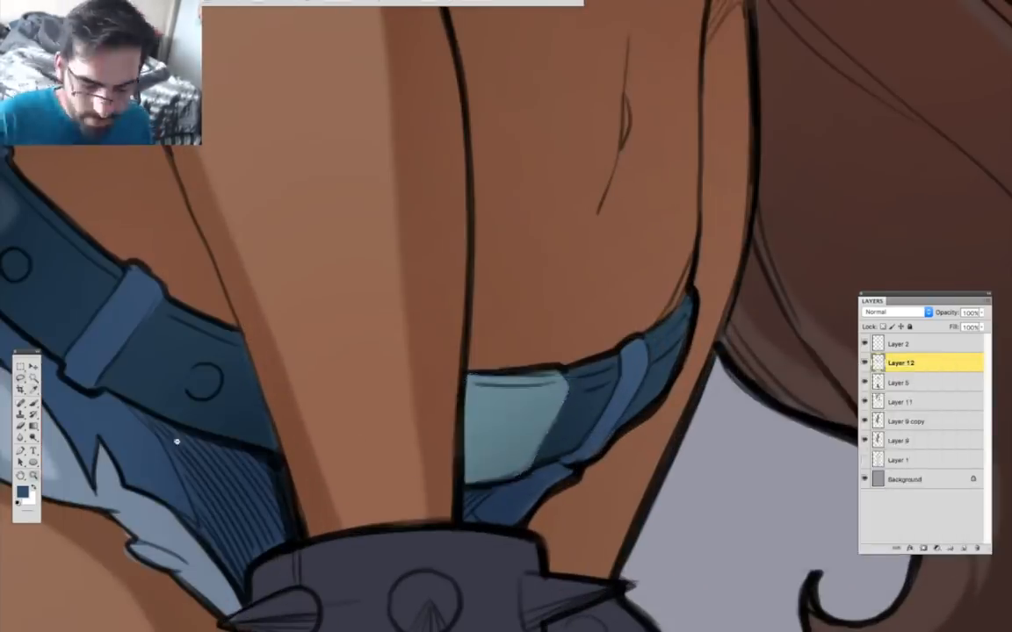
Select the flat dark area of both boots with the Magic Wand.
{"action": "left_click", "coordinate": [481, 474], "text": "alt"}
{"action": "left_click_drag", "start_coordinate": [492, 565], "coordinate": [474, 290]}
{"action": "left_click", "coordinate": [437, 472], "text": "super"}
{"action": "left_click_drag", "start_coordinate": [437, 472], "coordinate": [521, 459]}
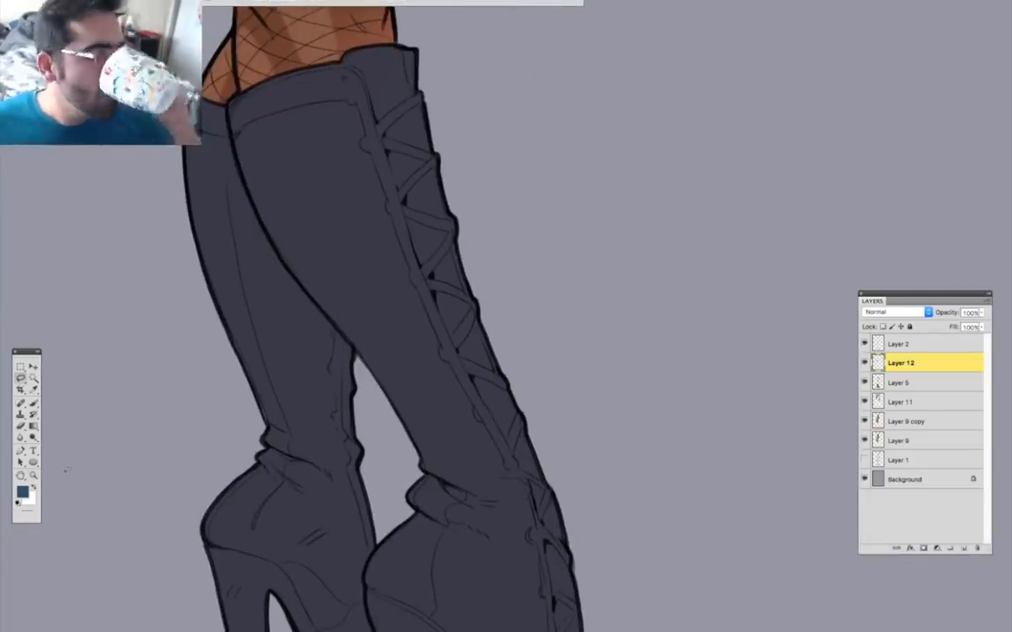
{"action": "key", "text": "w"}
{"action": "left_click", "coordinate": [474, 443]}
Subtract the lit areas of the front boot's shaft and ankle folds from the selection with the Lasso.
{"action": "key", "text": "l"}
{"action": "left_click", "coordinate": [468, 443], "text": "alt"}
{"action": "left_click_drag", "start_coordinate": [533, 494], "coordinate": [490, 490]}
{"action": "left_click", "coordinate": [411, 300], "text": "super"}
{"action": "mouse_move", "coordinate": [237, 165]}
{"action": "left_mouse_down"}
{"action": "mouse_move", "coordinate": [315, 359]}
{"action": "mouse_move", "coordinate": [477, 525]}
{"action": "mouse_move", "coordinate": [239, 164]}
{"action": "left_mouse_up"}
{"action": "left_click_drag", "start_coordinate": [427, 481], "coordinate": [312, 175]}
{"action": "mouse_move", "coordinate": [360, 280]}
{"action": "left_mouse_down"}
{"action": "mouse_move", "coordinate": [374, 294]}
{"action": "mouse_move", "coordinate": [363, 265]}
{"action": "left_mouse_up"}
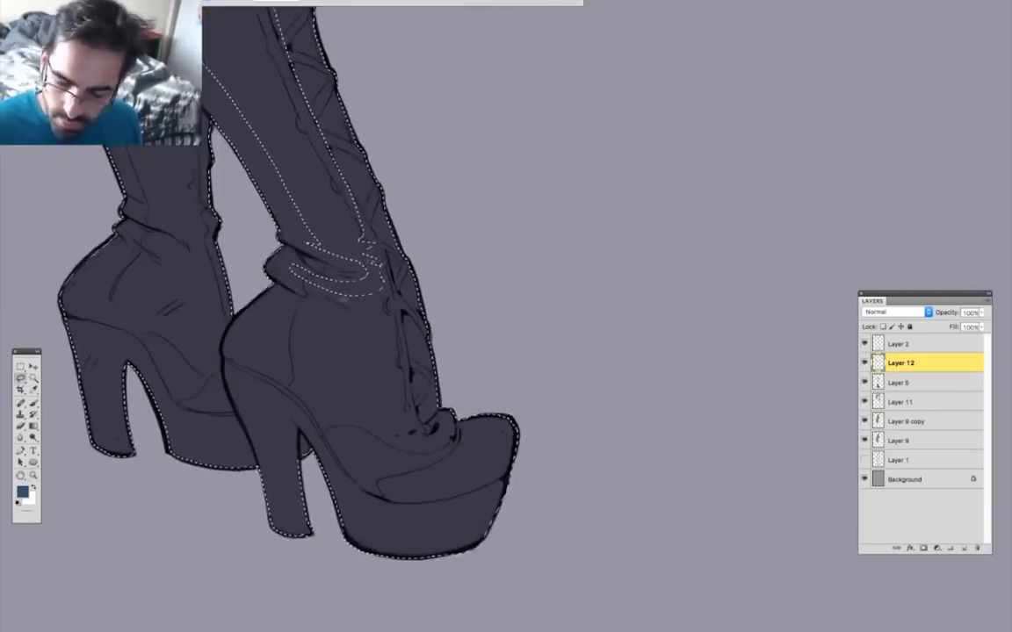
Subtract the lit area of the front boot's foot and toe, checking the drawing with selection edges and panels hidden.
{"action": "left_click_drag", "start_coordinate": [325, 307], "coordinate": [419, 441]}
{"action": "mouse_move", "coordinate": [352, 430]}
{"action": "left_mouse_down"}
{"action": "mouse_move", "coordinate": [308, 315]}
{"action": "mouse_move", "coordinate": [325, 307]}
{"action": "left_mouse_up"}
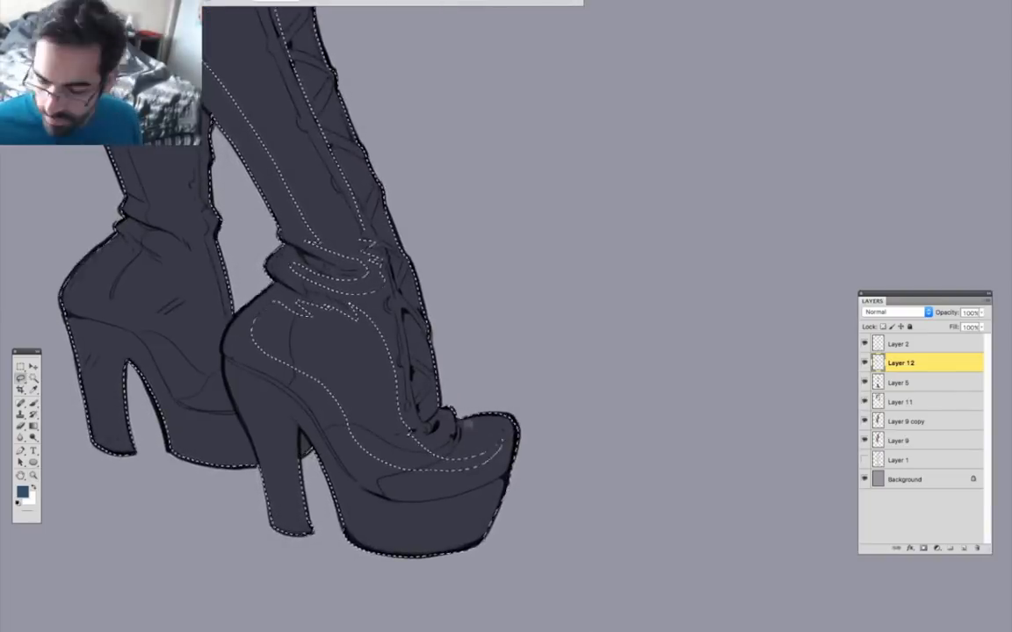
{"action": "key", "text": "super+h"}
{"action": "key", "text": "Tab"}
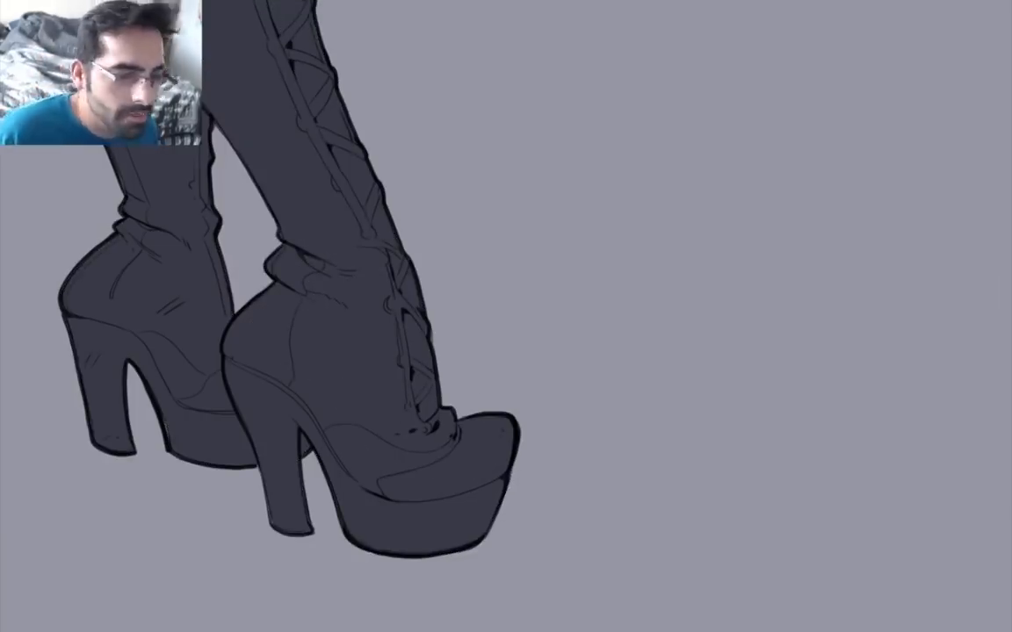
{"action": "key", "text": "super+h"}
{"action": "key", "text": "Tab"}
Subtract the lit areas of the rear boot's shaft, ankle and foot and of both heels from the selection.
{"action": "left_click_drag", "start_coordinate": [106, 104], "coordinate": [240, 337]}
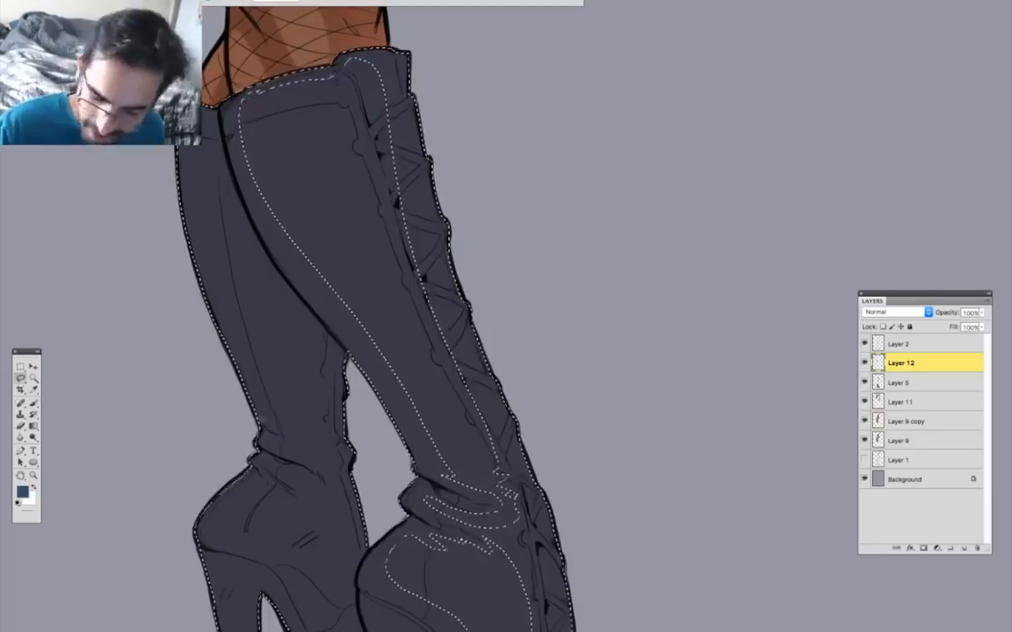
{"action": "left_click_drag", "start_coordinate": [278, 426], "coordinate": [259, 380]}
{"action": "mouse_move", "coordinate": [253, 377]}
{"action": "left_mouse_down"}
{"action": "mouse_move", "coordinate": [192, 186]}
{"action": "mouse_move", "coordinate": [291, 377]}
{"action": "mouse_move", "coordinate": [254, 379]}
{"action": "left_mouse_up"}
{"action": "left_click_drag", "start_coordinate": [288, 395], "coordinate": [248, 333]}
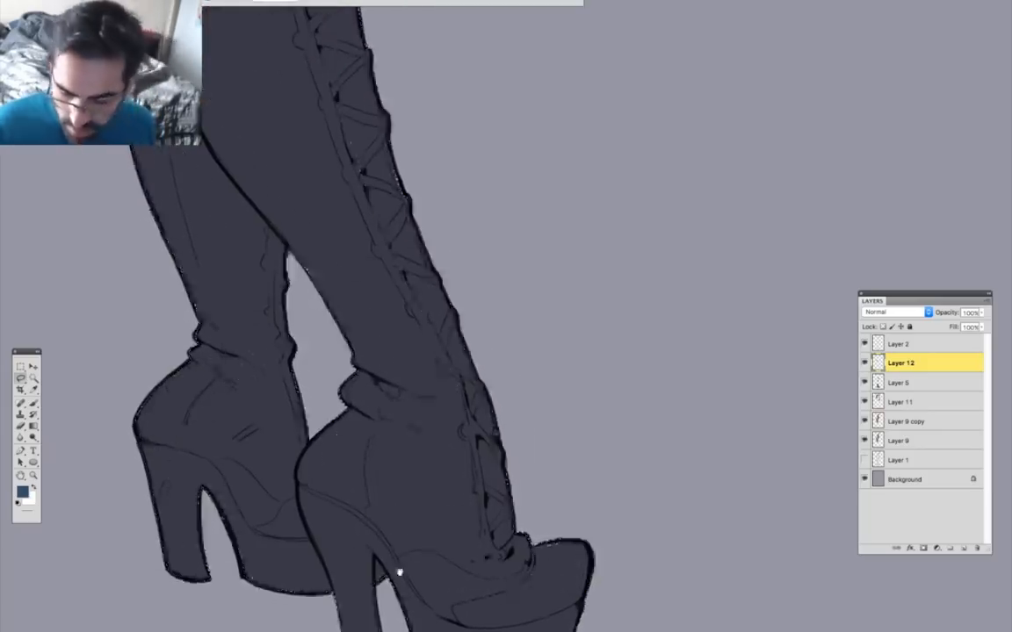
{"action": "left_click_drag", "start_coordinate": [400, 572], "coordinate": [303, 446]}
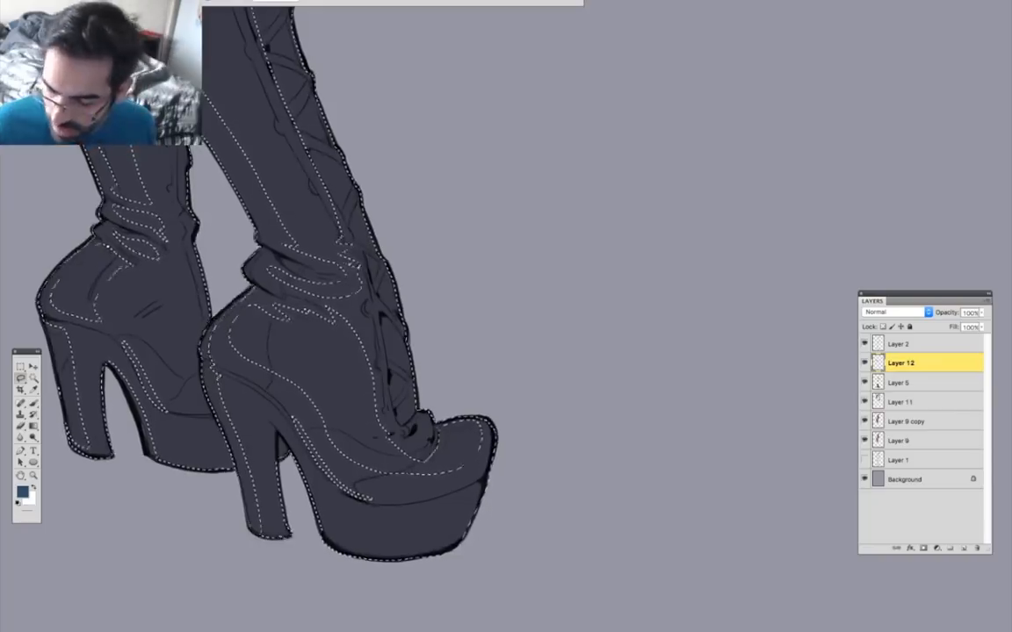
{"action": "left_click_drag", "start_coordinate": [515, 465], "coordinate": [517, 440]}
Refine the boot selection around the laces and eyelets along the front boot's shaft with the Lasso.
{"action": "left_click_drag", "start_coordinate": [390, 138], "coordinate": [388, 297]}
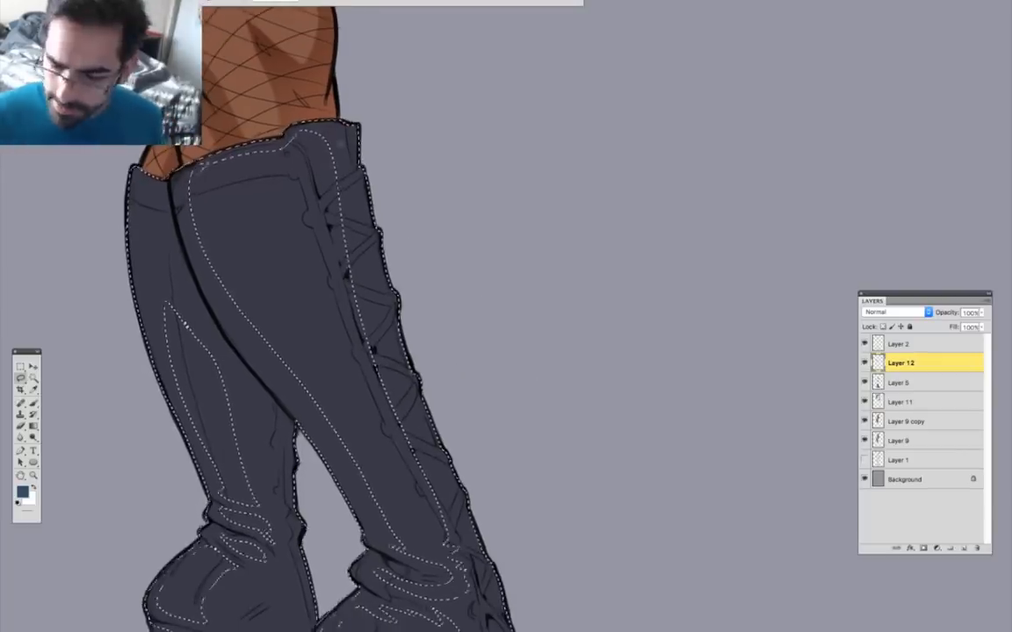
{"action": "left_click_drag", "start_coordinate": [456, 402], "coordinate": [446, 347]}
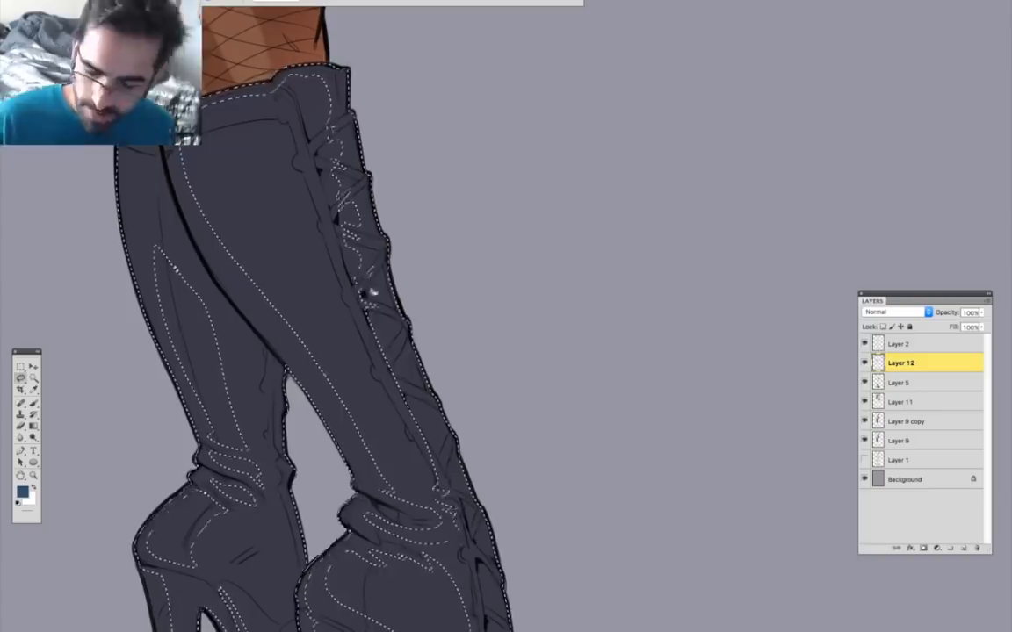
{"action": "left_click_drag", "start_coordinate": [495, 455], "coordinate": [487, 398]}
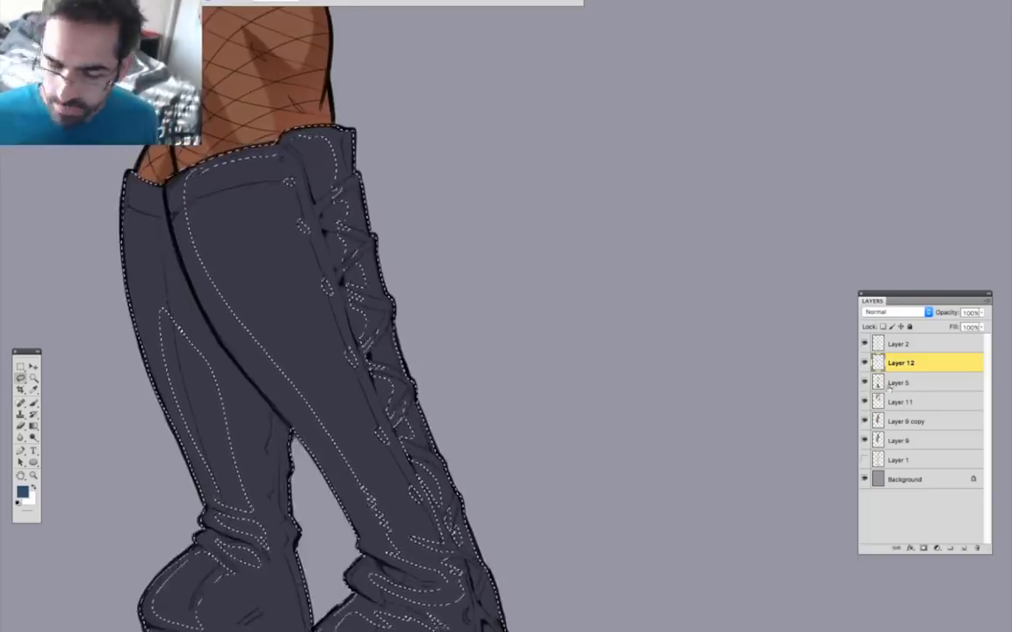
Add a new layer directly above Layer 5 and switch to the Brush.
{"action": "left_click", "coordinate": [889, 387]}
{"action": "key", "text": "alt+shift+super+n"}
{"action": "key", "text": "b"}
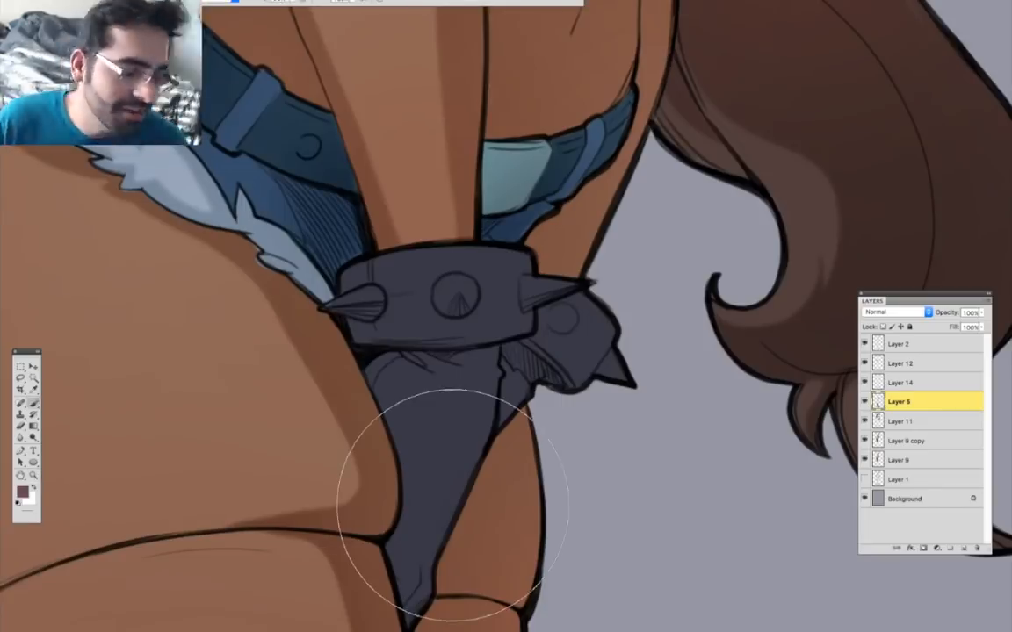
Shade the spiked wristbands and the dark garment below them on Layer 5 with a near-black colour.
{"action": "left_click", "coordinate": [23, 492]}
{"action": "left_click", "coordinate": [288, 425]}
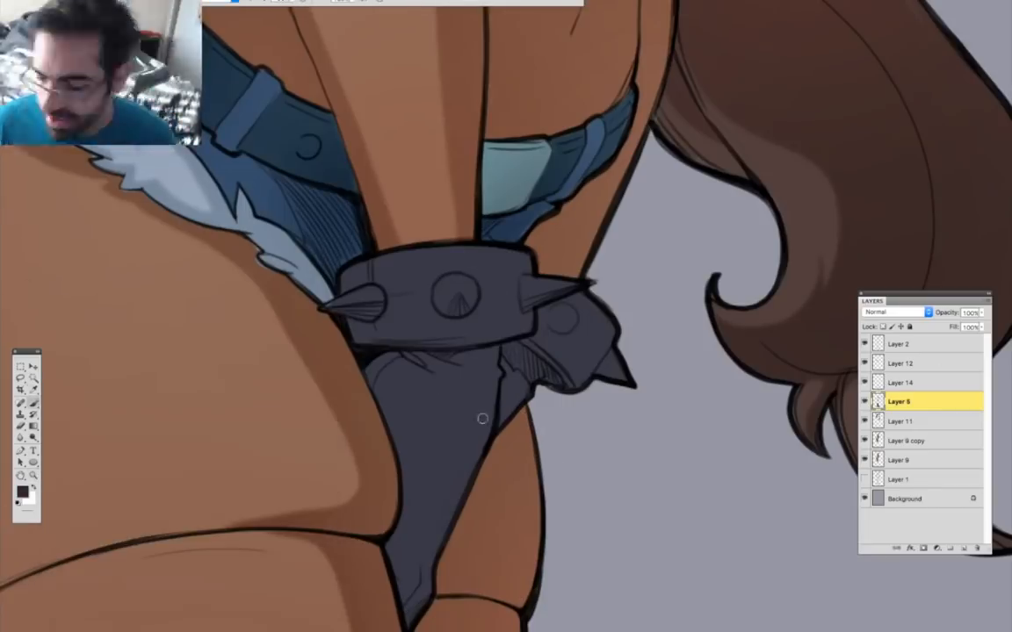
{"action": "left_click_drag", "start_coordinate": [524, 367], "coordinate": [514, 324]}
{"action": "mouse_move", "coordinate": [390, 348]}
{"action": "left_mouse_down"}
{"action": "mouse_move", "coordinate": [380, 311]}
{"action": "mouse_move", "coordinate": [380, 328]}
{"action": "mouse_move", "coordinate": [552, 349]}
{"action": "left_mouse_up"}
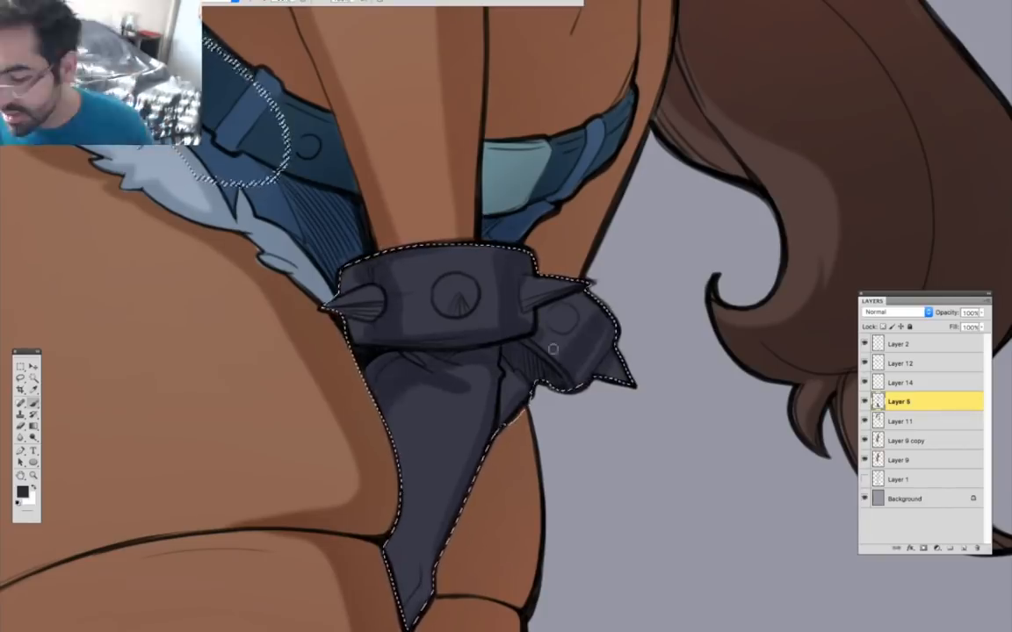
{"action": "left_click_drag", "start_coordinate": [596, 315], "coordinate": [601, 338]}
{"action": "left_click_drag", "start_coordinate": [444, 492], "coordinate": [404, 574]}
Shade the folds and straps of the torn top and the spiked collar with the dark colour.
{"action": "left_click_drag", "start_coordinate": [581, 445], "coordinate": [562, 619]}
{"action": "mouse_move", "coordinate": [216, 338]}
{"action": "left_mouse_down"}
{"action": "mouse_move", "coordinate": [412, 497]}
{"action": "mouse_move", "coordinate": [546, 424]}
{"action": "mouse_move", "coordinate": [596, 454]}
{"action": "mouse_move", "coordinate": [616, 498]}
{"action": "mouse_move", "coordinate": [564, 502]}
{"action": "left_mouse_up"}
{"action": "mouse_move", "coordinate": [563, 503]}
{"action": "left_mouse_down"}
{"action": "mouse_move", "coordinate": [586, 436]}
{"action": "mouse_move", "coordinate": [605, 474]}
{"action": "mouse_move", "coordinate": [471, 470]}
{"action": "mouse_move", "coordinate": [240, 361]}
{"action": "mouse_move", "coordinate": [544, 457]}
{"action": "mouse_move", "coordinate": [577, 511]}
{"action": "left_mouse_up"}
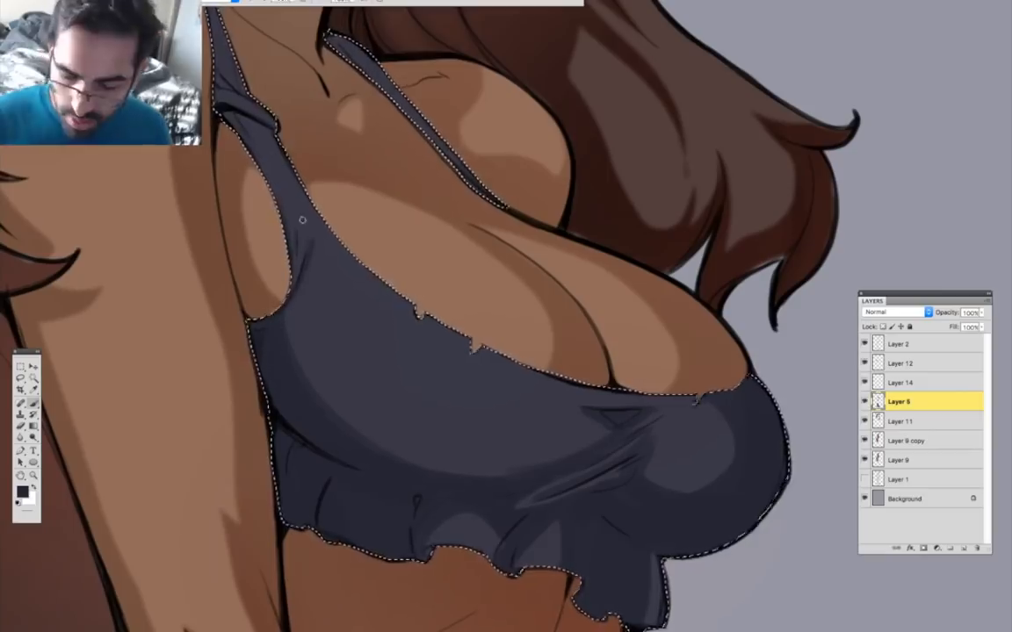
{"action": "left_click_drag", "start_coordinate": [276, 136], "coordinate": [302, 186]}
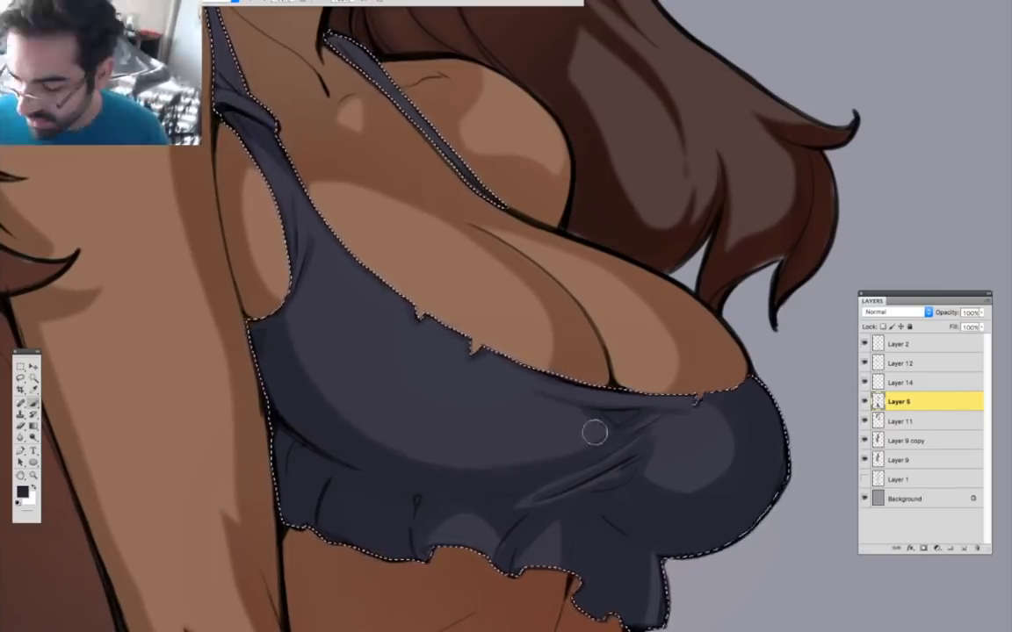
{"action": "left_click_drag", "start_coordinate": [252, 275], "coordinate": [316, 614]}
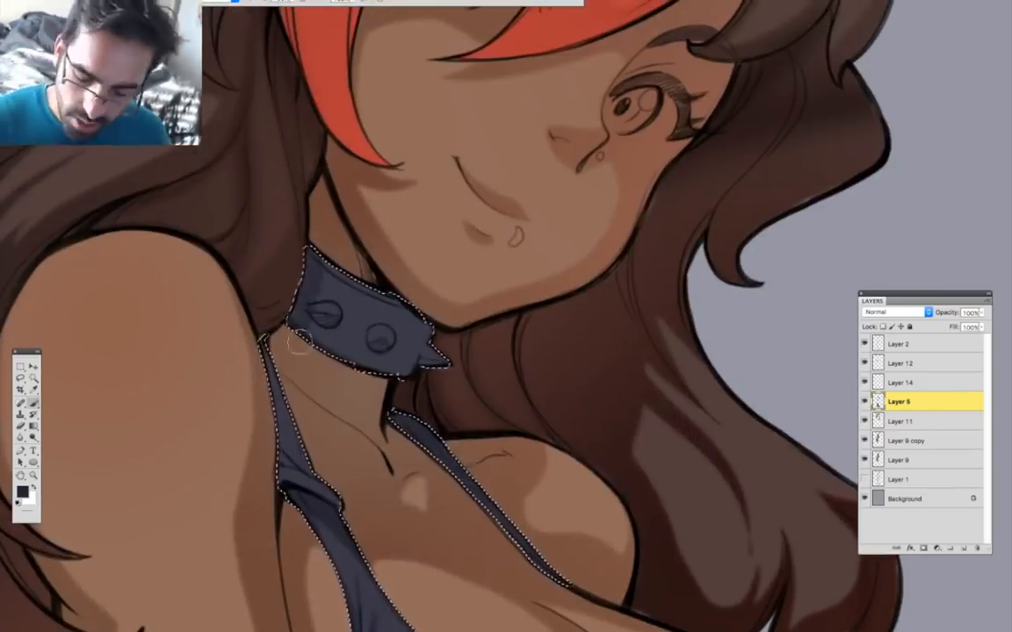
{"action": "left_click_drag", "start_coordinate": [424, 331], "coordinate": [333, 306]}
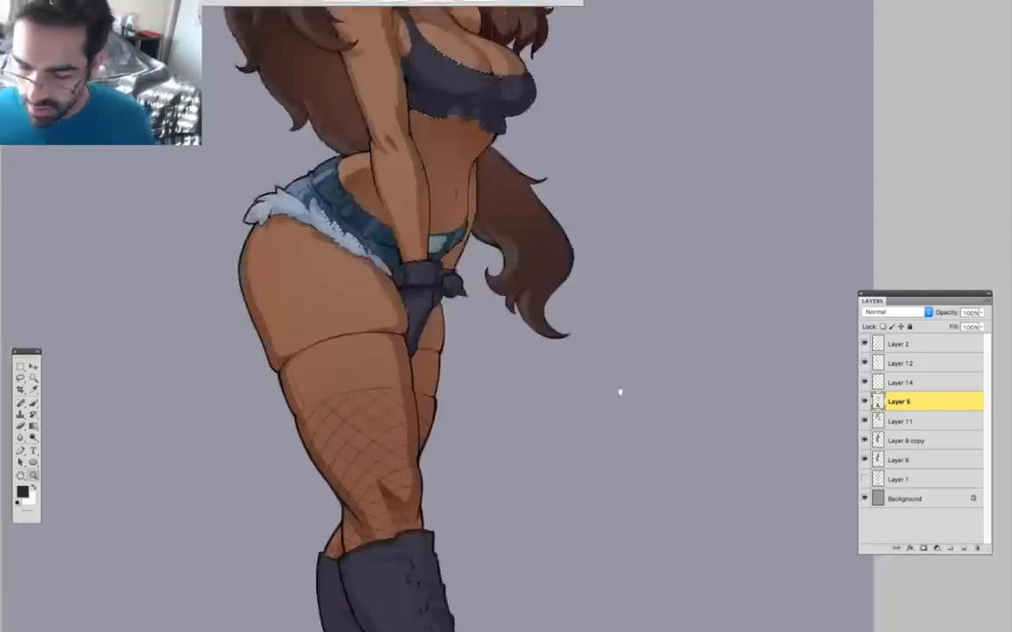
Outline the plain stocking bands above the fishnet on both thighs with the Lasso.
{"action": "scroll", "coordinate": [490, 379], "scroll_direction": "up", "scroll_amount": 3}
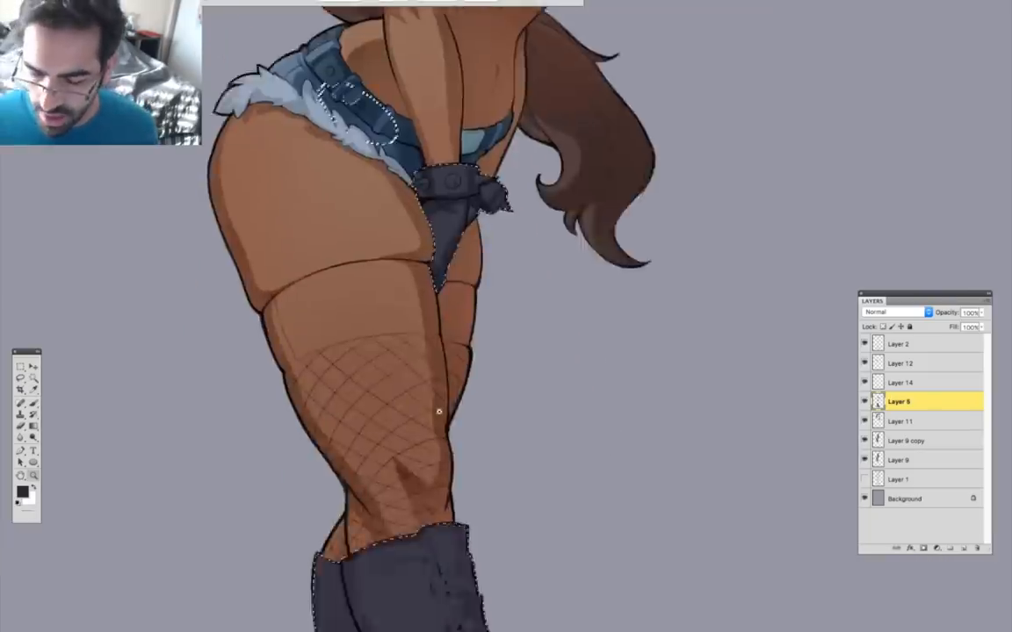
{"action": "key", "text": "r"}
{"action": "left_click_drag", "start_coordinate": [490, 379], "coordinate": [560, 409]}
{"action": "scroll", "coordinate": [459, 352], "scroll_direction": "up", "scroll_amount": 3}
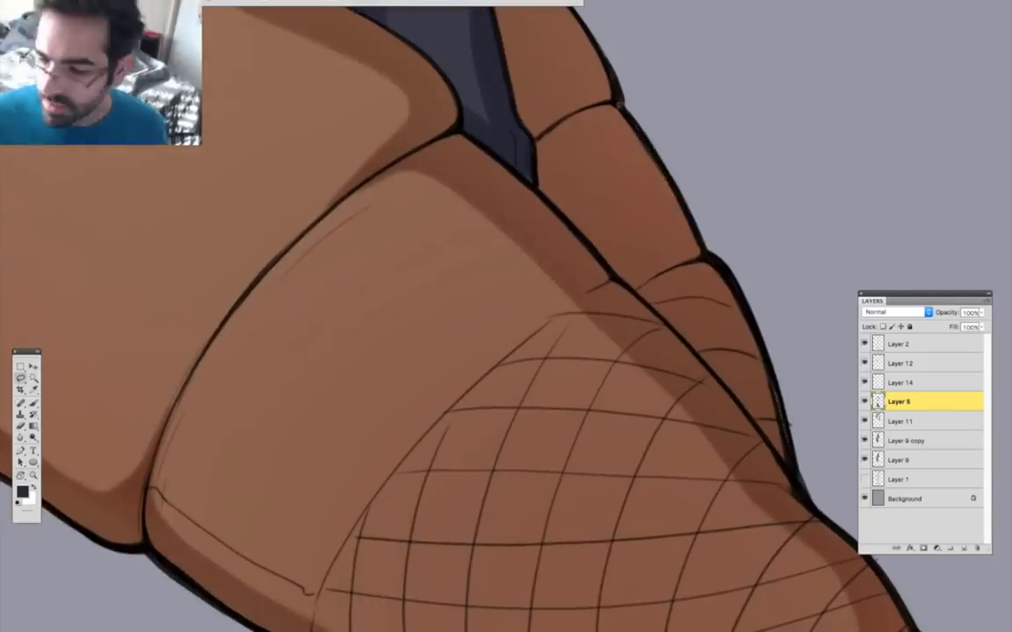
{"action": "scroll", "coordinate": [487, 415], "scroll_direction": "left", "scroll_amount": 2}
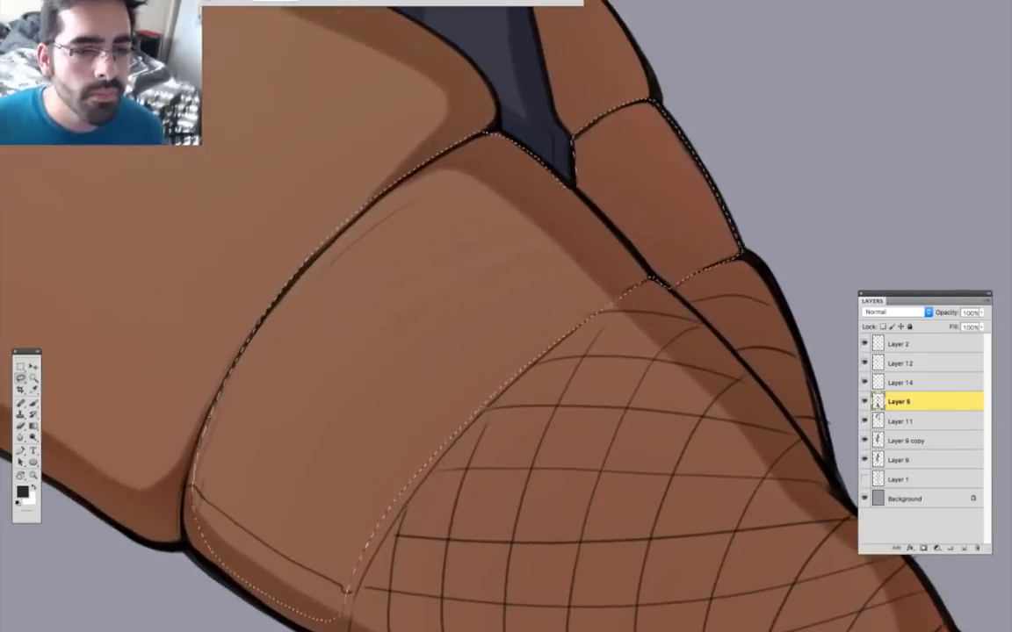
{"action": "scroll", "coordinate": [454, 284], "scroll_direction": "down", "scroll_amount": 5}
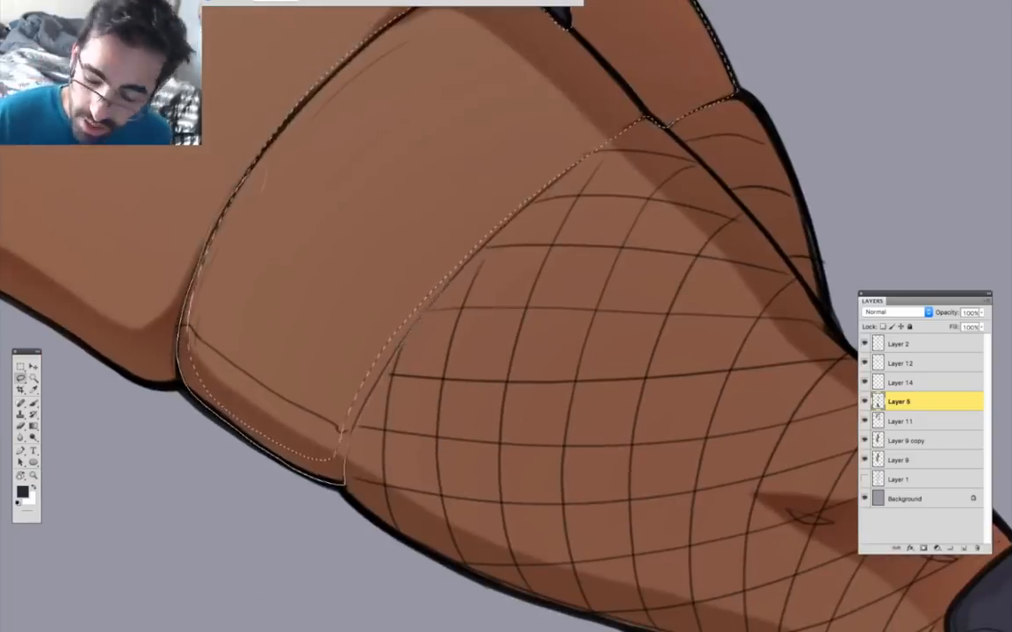
{"action": "scroll", "coordinate": [457, 351], "scroll_direction": "up", "scroll_amount": 5}
{"action": "scroll", "coordinate": [457, 351], "scroll_direction": "right", "scroll_amount": 2}
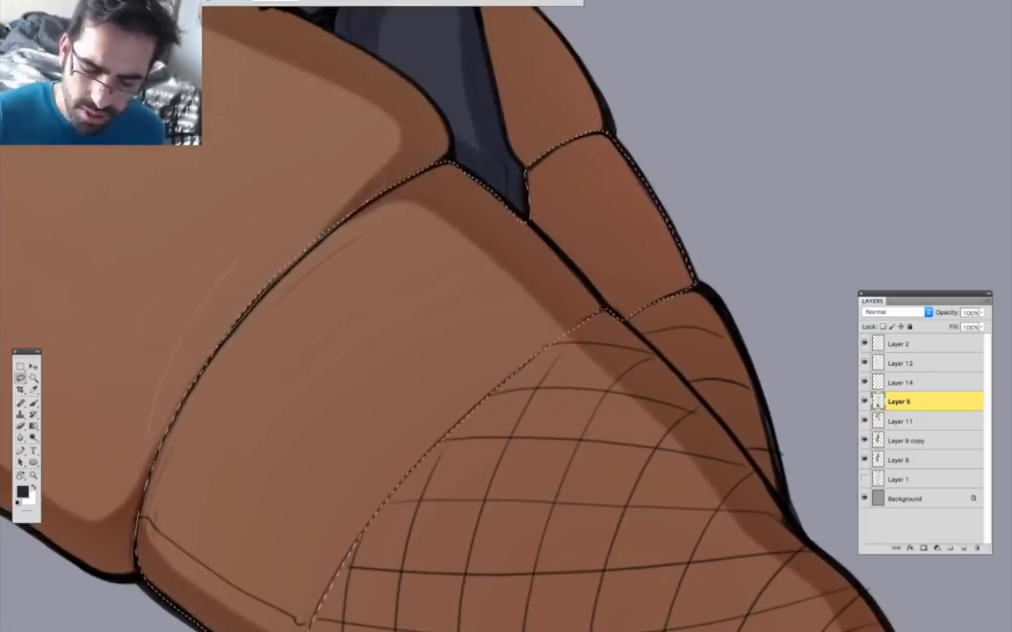
Fill the selected stocking bands with dark grey and darken their outer and inner sides.
{"action": "key", "text": "super+0"}
{"action": "left_click", "coordinate": [422, 430], "text": "super"}
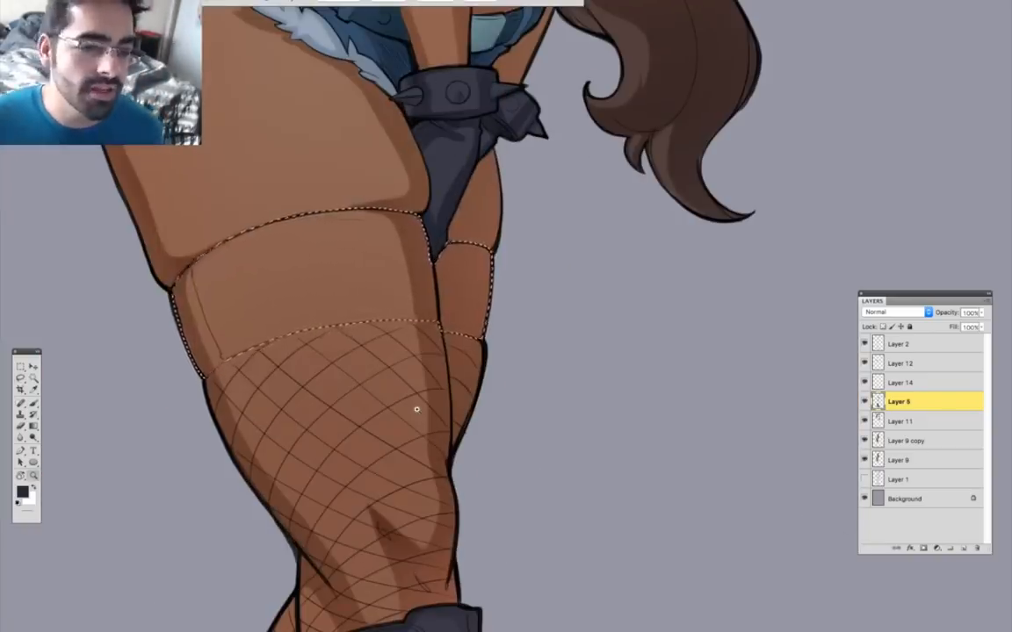
{"action": "key", "text": "alt+BackSpace"}
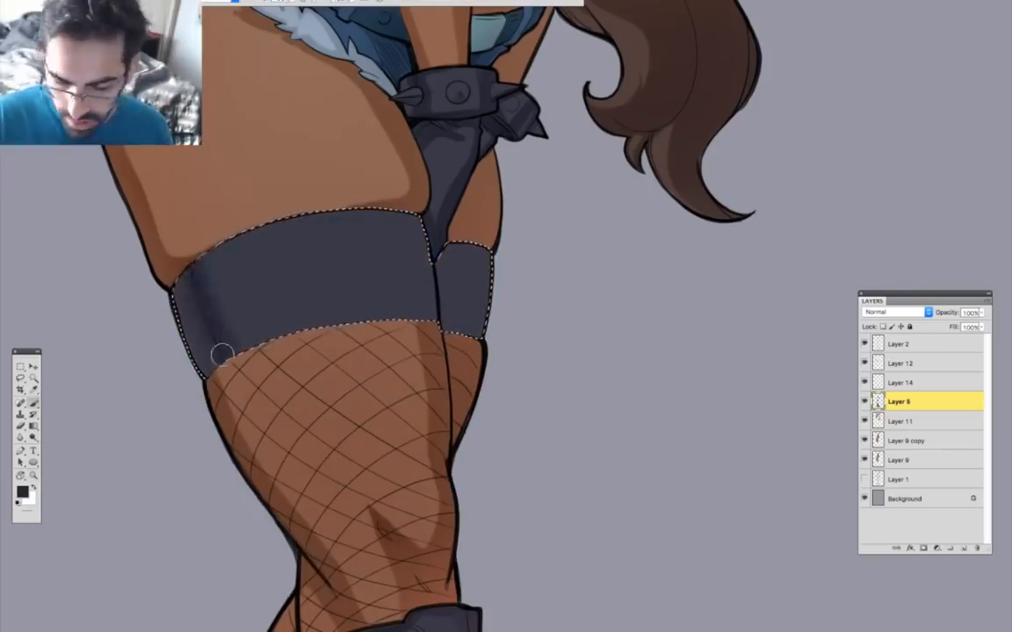
{"action": "left_click_drag", "start_coordinate": [221, 354], "coordinate": [468, 351]}
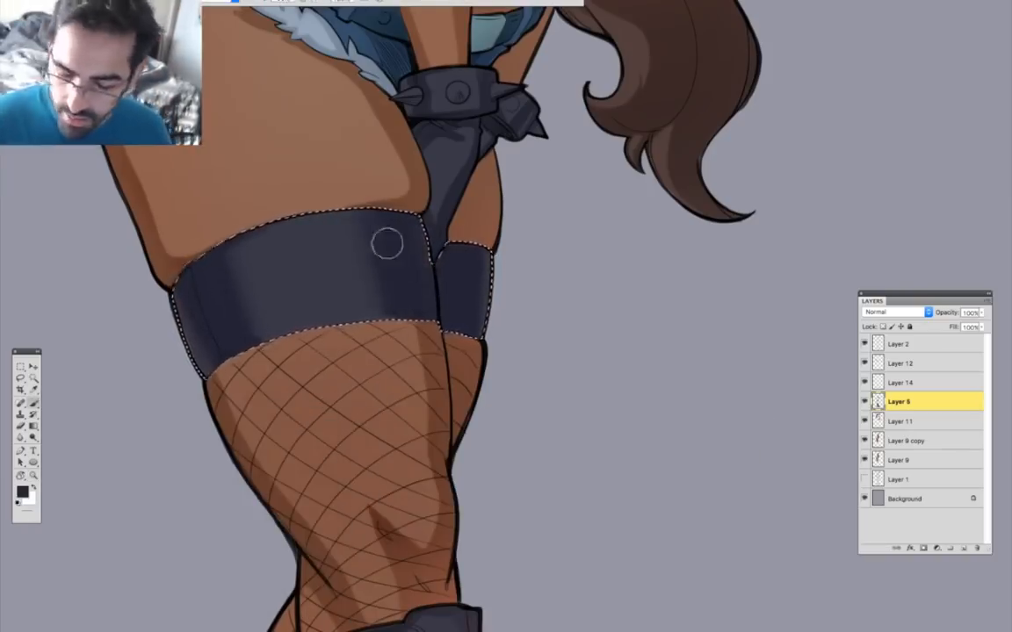
Paint a soft highlight on the front stocking band with a lighter blue-grey and a larger brush.
{"action": "left_click", "coordinate": [22, 492]}
{"action": "left_click", "coordinate": [91, 508]}
{"action": "key", "text": "bracketright"}
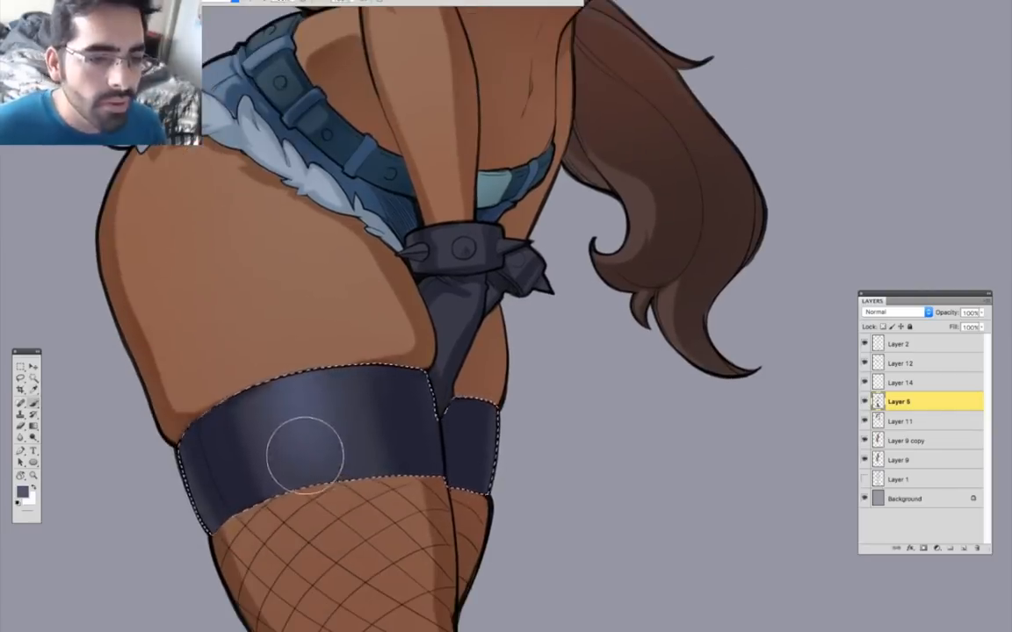
Examine the shaded upper body and face, and view the finished reference picture of the character.
{"action": "left_click_drag", "start_coordinate": [562, 53], "coordinate": [599, 356]}
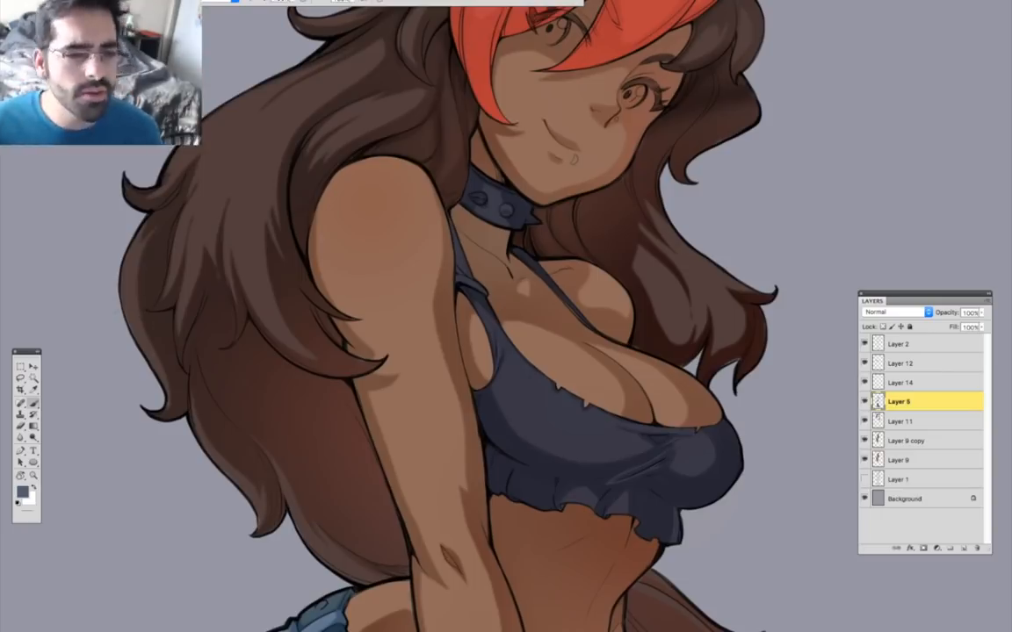
{"action": "left_click", "coordinate": [35, 476]}
{"action": "left_click", "coordinate": [562, 378], "text": "alt"}
{"action": "left_click_drag", "start_coordinate": [569, 503], "coordinate": [518, 309]}
{"action": "left_click", "coordinate": [552, 470], "text": "alt"}
{"action": "left_click", "coordinate": [530, 417], "text": "alt"}
{"action": "left_click_drag", "start_coordinate": [625, 80], "coordinate": [591, 253]}
{"action": "left_click", "coordinate": [554, 178]}
{"action": "left_click_drag", "start_coordinate": [554, 179], "coordinate": [656, 411]}
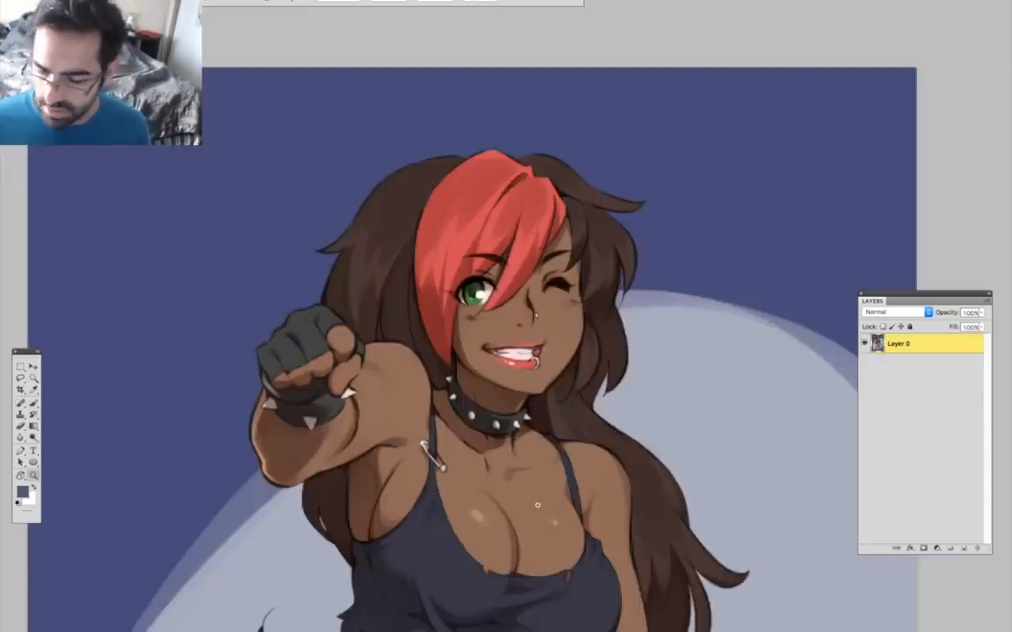
Examine the shorts and fishnet stockings in the finished reference picture, and view the finished illustration with the winged skeleton figure.
{"action": "scroll", "coordinate": [492, 316], "scroll_direction": "down", "scroll_amount": 5}
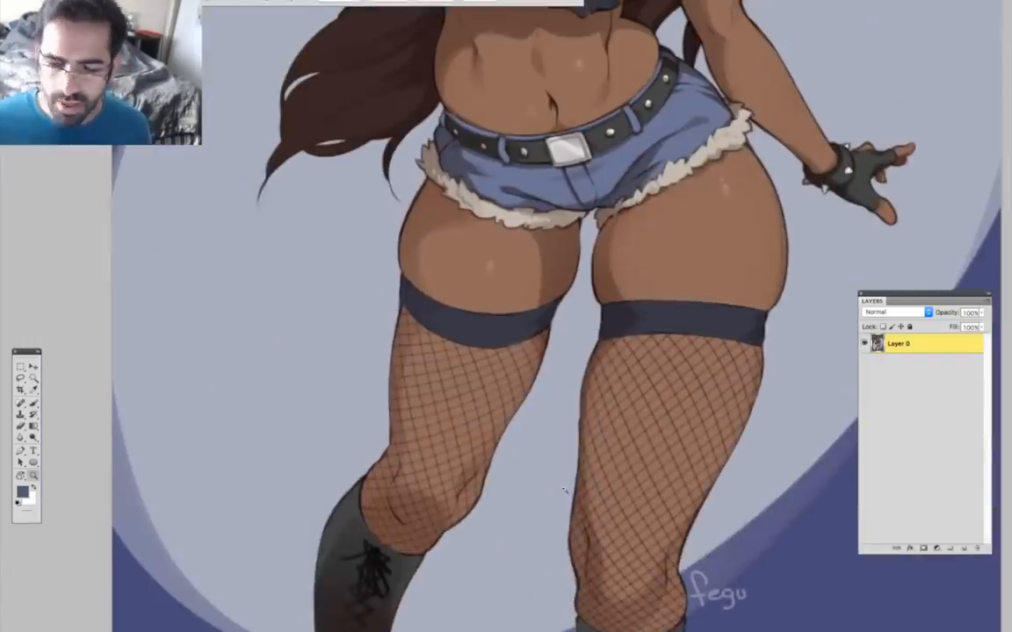
{"action": "key", "text": "Tab"}
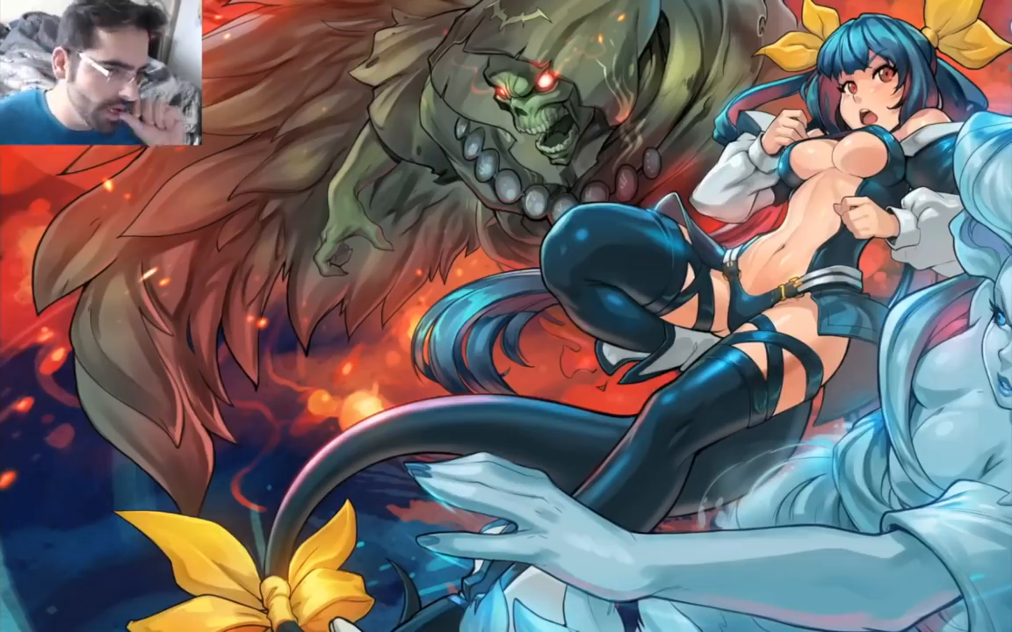
{"action": "key", "text": "Tab"}
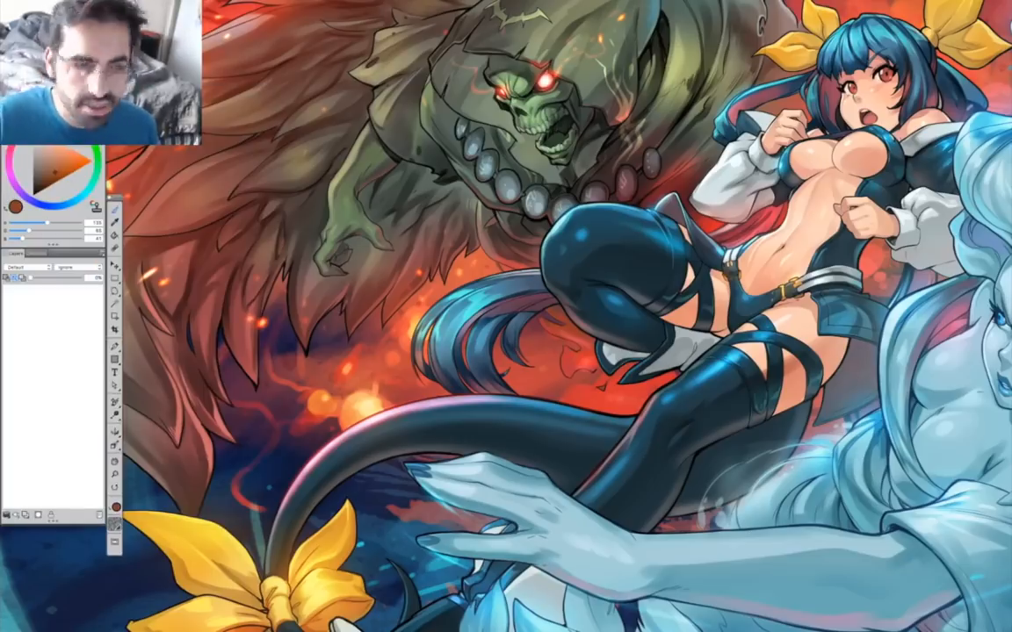
Open the layered painting of the standing red-fringed character in Corel Painter.
{"action": "key", "text": "super+o"}
{"action": "left_click", "coordinate": [503, 148]}
{"action": "double_click", "coordinate": [572, 126]}
{"action": "double_click", "coordinate": [577, 121]}
{"action": "key", "text": "super+m"}
{"action": "key", "text": "super+plus"}
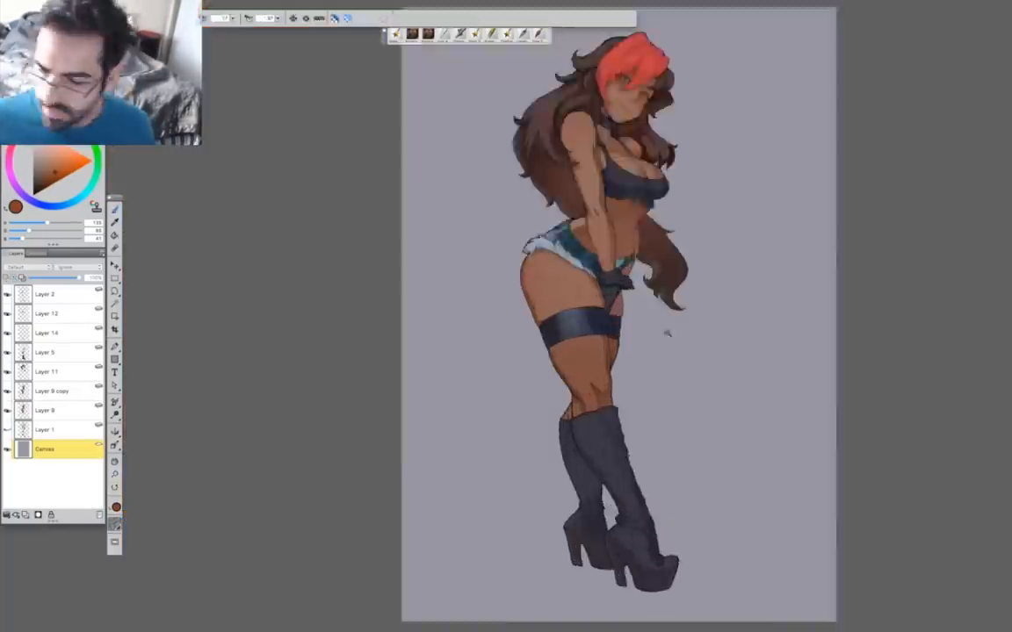
Paint the whites of both eyes with a pale pinkish off-white on Layer 9 copy.
{"action": "left_click_drag", "start_coordinate": [634, 194], "coordinate": [513, 422]}
{"action": "key", "text": "super+plus"}
{"action": "key", "text": "super+plus"}
{"action": "key", "text": "super+plus"}
{"action": "key", "text": "super+plus"}
{"action": "key", "text": "super+plus"}
{"action": "left_click", "coordinate": [54, 390]}
{"action": "left_click_drag", "start_coordinate": [483, 351], "coordinate": [537, 358]}
{"action": "key", "text": "bracketright"}
{"action": "key", "text": "bracketright"}
{"action": "key", "text": "bracketright"}
{"action": "key", "text": "bracketright"}
{"action": "key", "text": "bracketright"}
{"action": "key", "text": "bracketright"}
{"action": "key", "text": "bracketright"}
{"action": "left_click", "coordinate": [38, 139]}
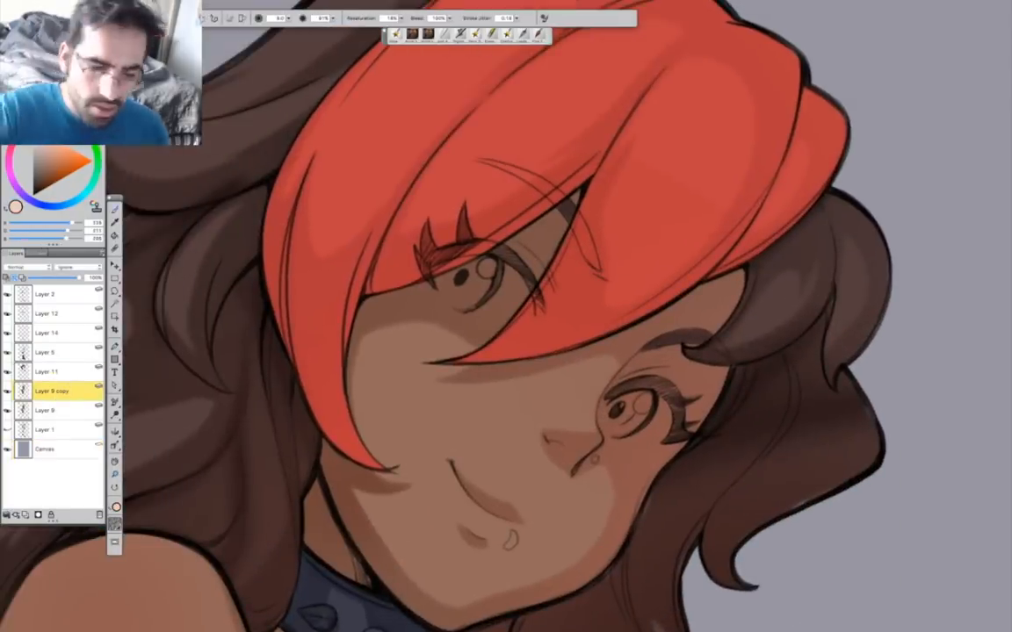
{"action": "mouse_move", "coordinate": [619, 479]}
{"action": "left_mouse_down"}
{"action": "mouse_move", "coordinate": [644, 393]}
{"action": "mouse_move", "coordinate": [654, 399]}
{"action": "left_mouse_up"}
{"action": "mouse_move", "coordinate": [543, 278]}
{"action": "left_mouse_down"}
{"action": "mouse_move", "coordinate": [457, 255]}
{"action": "mouse_move", "coordinate": [508, 303]}
{"action": "mouse_move", "coordinate": [497, 258]}
{"action": "mouse_move", "coordinate": [458, 265]}
{"action": "mouse_move", "coordinate": [482, 286]}
{"action": "left_mouse_up"}
Fill both irises with teal green and shade their upper parts with a darker green.
{"action": "left_click", "coordinate": [56, 173]}
{"action": "left_click_drag", "start_coordinate": [654, 377], "coordinate": [616, 408]}
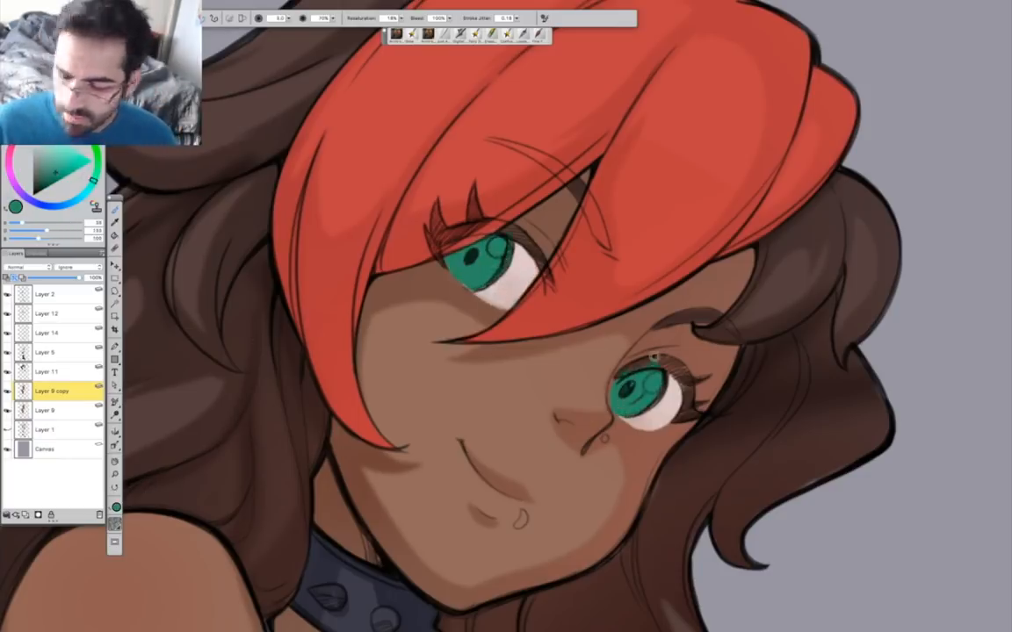
{"action": "left_click", "coordinate": [527, 294], "text": "super"}
{"action": "left_click", "coordinate": [48, 182]}
{"action": "mouse_move", "coordinate": [373, 223]}
{"action": "left_mouse_down"}
{"action": "mouse_move", "coordinate": [443, 277]}
{"action": "mouse_move", "coordinate": [382, 280]}
{"action": "left_mouse_up"}
{"action": "mouse_move", "coordinate": [362, 242]}
{"action": "left_mouse_down"}
{"action": "mouse_move", "coordinate": [416, 231]}
{"action": "mouse_move", "coordinate": [418, 216]}
{"action": "mouse_move", "coordinate": [464, 201]}
{"action": "left_mouse_up"}
{"action": "left_click_drag", "start_coordinate": [707, 492], "coordinate": [770, 478]}
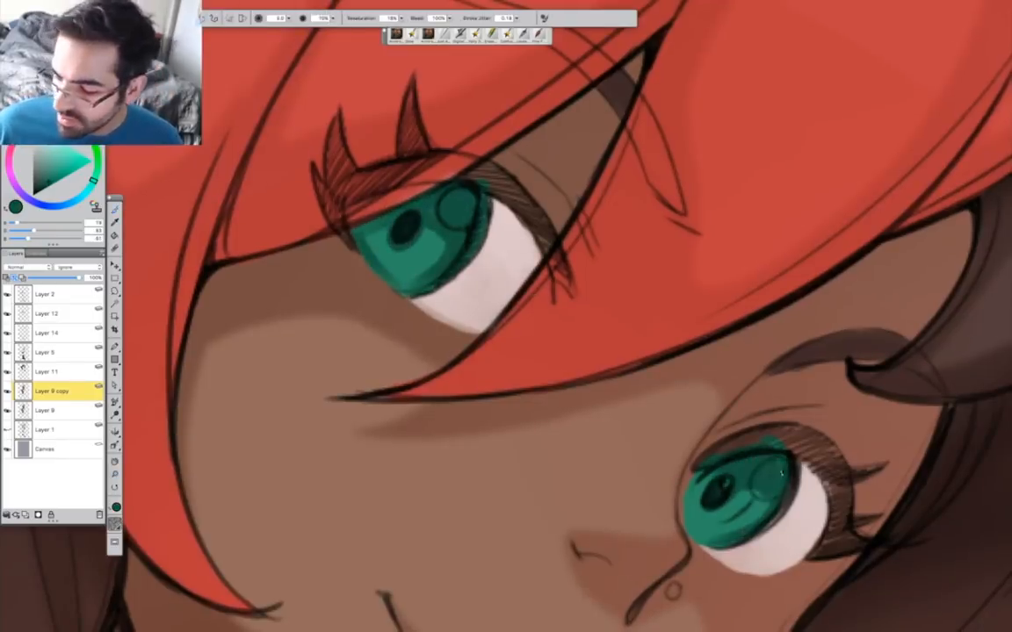
Darken the upper lash lines and lashes of both eyes with a very dark green.
{"action": "left_click", "coordinate": [42, 189]}
{"action": "left_click_drag", "start_coordinate": [430, 288], "coordinate": [485, 211]}
{"action": "mouse_move", "coordinate": [484, 181]}
{"action": "left_mouse_down"}
{"action": "mouse_move", "coordinate": [529, 211]}
{"action": "mouse_move", "coordinate": [559, 257]}
{"action": "left_mouse_up"}
{"action": "mouse_move", "coordinate": [761, 460]}
{"action": "left_mouse_down"}
{"action": "mouse_move", "coordinate": [619, 387]}
{"action": "mouse_move", "coordinate": [676, 379]}
{"action": "mouse_move", "coordinate": [703, 439]}
{"action": "left_mouse_up"}
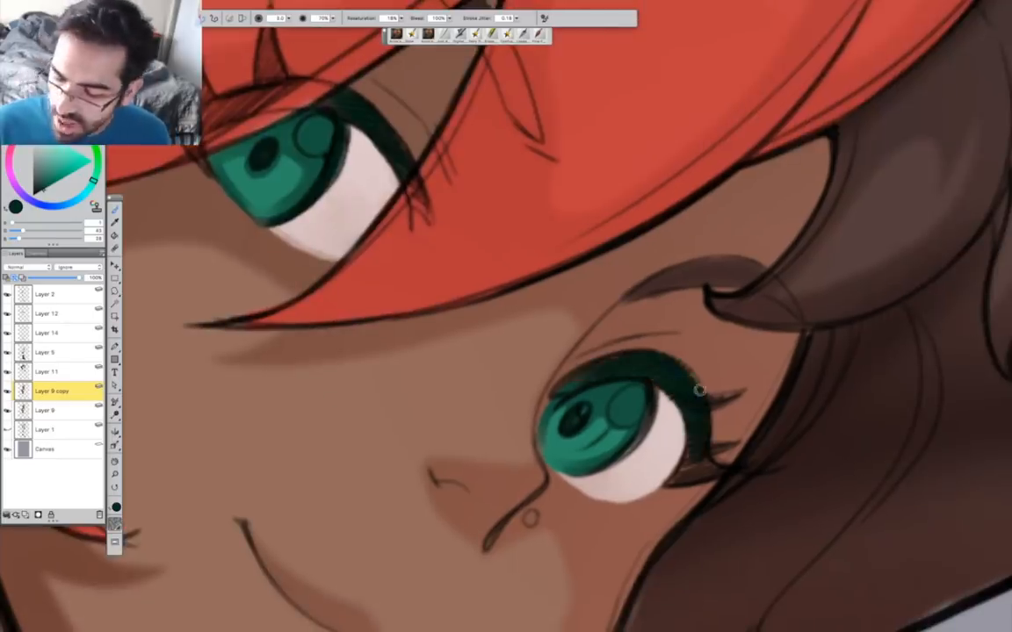
{"action": "left_click_drag", "start_coordinate": [722, 398], "coordinate": [708, 456]}
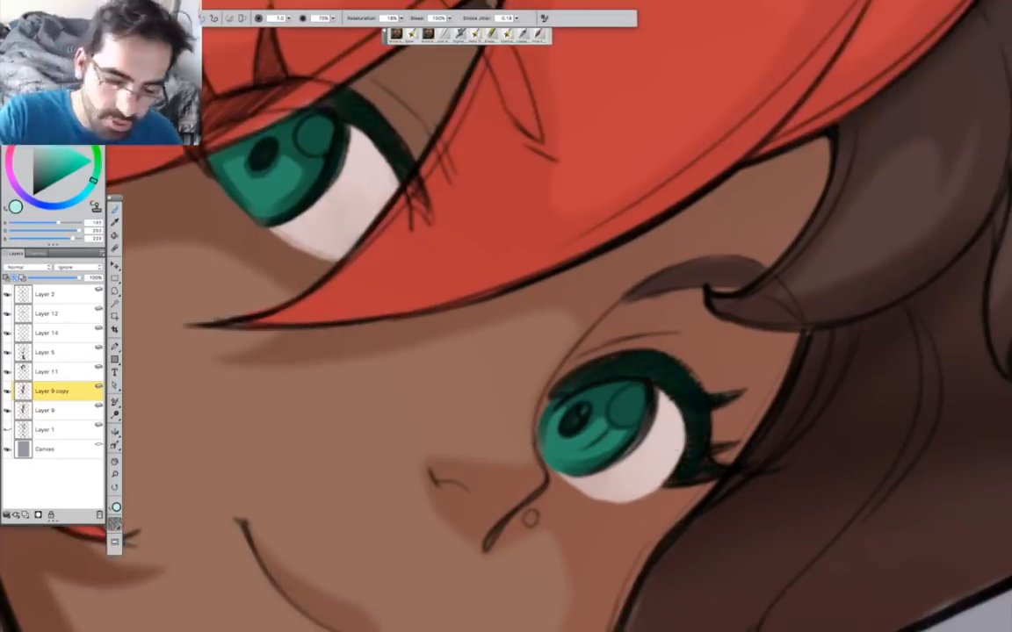
Add pale mint catchlights and lighter green glows to both irises, and brighten the eye whites with off-white highlights.
{"action": "left_click", "coordinate": [61, 151]}
{"action": "left_click", "coordinate": [316, 135]}
{"action": "left_click", "coordinate": [629, 406]}
{"action": "left_click_drag", "start_coordinate": [252, 186], "coordinate": [262, 151]}
{"action": "mouse_move", "coordinate": [496, 414]}
{"action": "left_mouse_down"}
{"action": "mouse_move", "coordinate": [531, 399]}
{"action": "mouse_move", "coordinate": [549, 411]}
{"action": "left_mouse_up"}
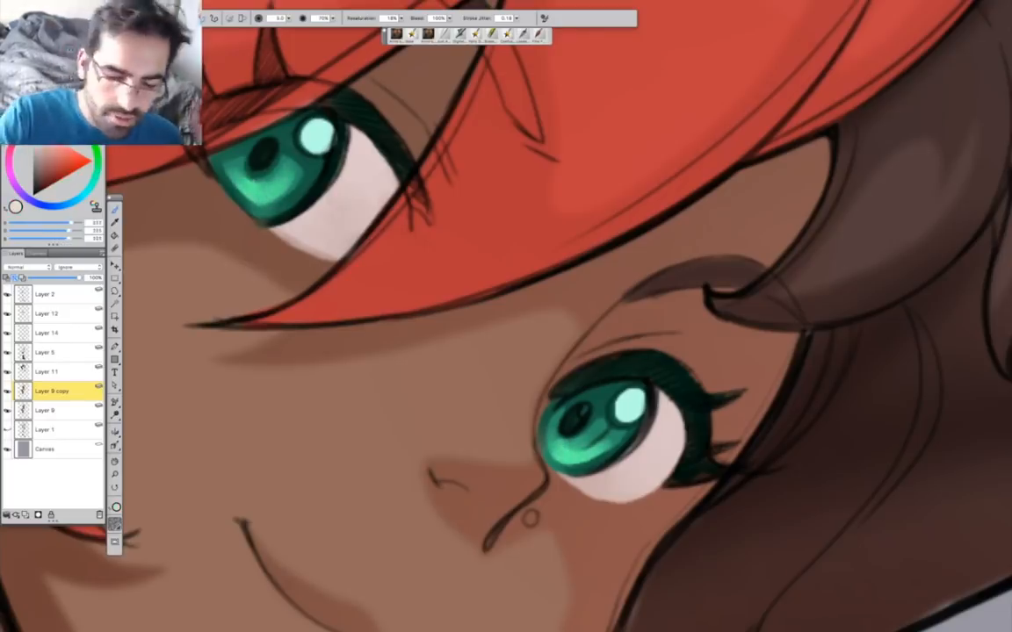
{"action": "mouse_move", "coordinate": [334, 109]}
{"action": "left_mouse_down"}
{"action": "mouse_move", "coordinate": [359, 148]}
{"action": "mouse_move", "coordinate": [357, 252]}
{"action": "left_mouse_up"}
Paint muted purple eyeshadow between the lash lines and eyebrows with a larger brush.
{"action": "left_click", "coordinate": [502, 167], "text": "alt"}
{"action": "left_click_drag", "start_coordinate": [497, 472], "coordinate": [395, 350]}
{"action": "left_click_drag", "start_coordinate": [530, 366], "coordinate": [613, 344]}
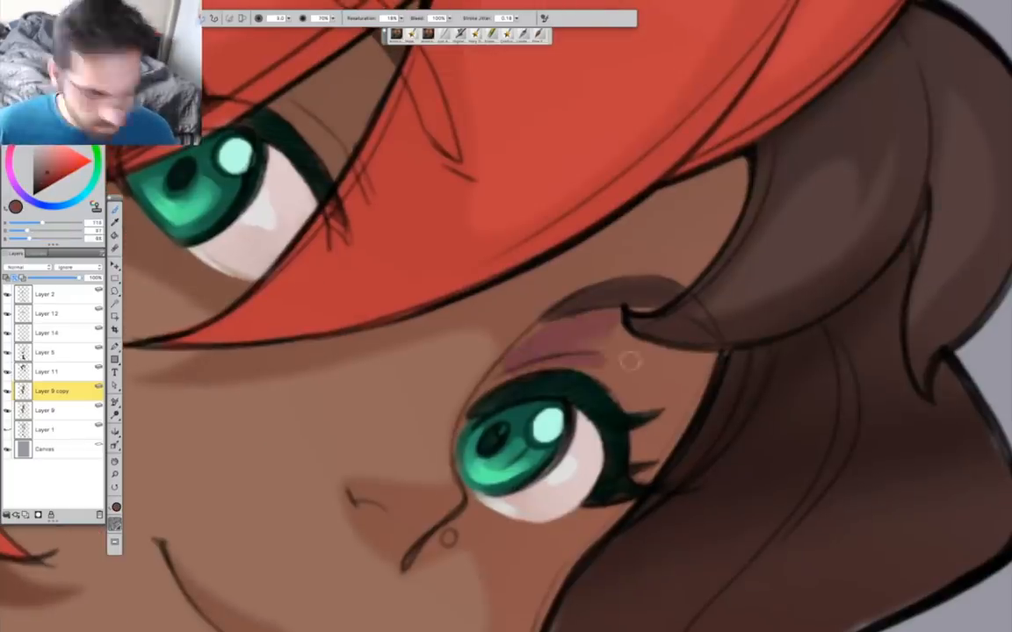
{"action": "key", "text": "]"}
{"action": "key", "text": "]"}
{"action": "key", "text": "]"}
{"action": "key", "text": "]"}
{"action": "left_click_drag", "start_coordinate": [659, 374], "coordinate": [597, 349]}
{"action": "left_click_drag", "start_coordinate": [519, 359], "coordinate": [479, 397]}
{"action": "left_click_drag", "start_coordinate": [648, 375], "coordinate": [674, 444]}
Tint the shadows under the red fringe and on the neck above the collar with muted purple.
{"action": "left_click_drag", "start_coordinate": [241, 555], "coordinate": [493, 579]}
{"action": "left_click_drag", "start_coordinate": [493, 518], "coordinate": [407, 625]}
{"action": "left_click", "coordinate": [412, 234], "text": "alt"}
{"action": "key", "text": "["}
{"action": "key", "text": "["}
{"action": "mouse_move", "coordinate": [455, 239]}
{"action": "left_mouse_down"}
{"action": "mouse_move", "coordinate": [490, 278]}
{"action": "mouse_move", "coordinate": [508, 194]}
{"action": "mouse_move", "coordinate": [542, 211]}
{"action": "left_mouse_up"}
{"action": "mouse_move", "coordinate": [423, 496]}
{"action": "left_mouse_down"}
{"action": "mouse_move", "coordinate": [413, 424]}
{"action": "mouse_move", "coordinate": [681, 356]}
{"action": "left_mouse_up"}
{"action": "left_click_drag", "start_coordinate": [381, 463], "coordinate": [629, 431]}
{"action": "key", "text": "]"}
{"action": "key", "text": "]"}
{"action": "left_click_drag", "start_coordinate": [387, 312], "coordinate": [463, 242]}
{"action": "left_click_drag", "start_coordinate": [503, 573], "coordinate": [475, 259]}
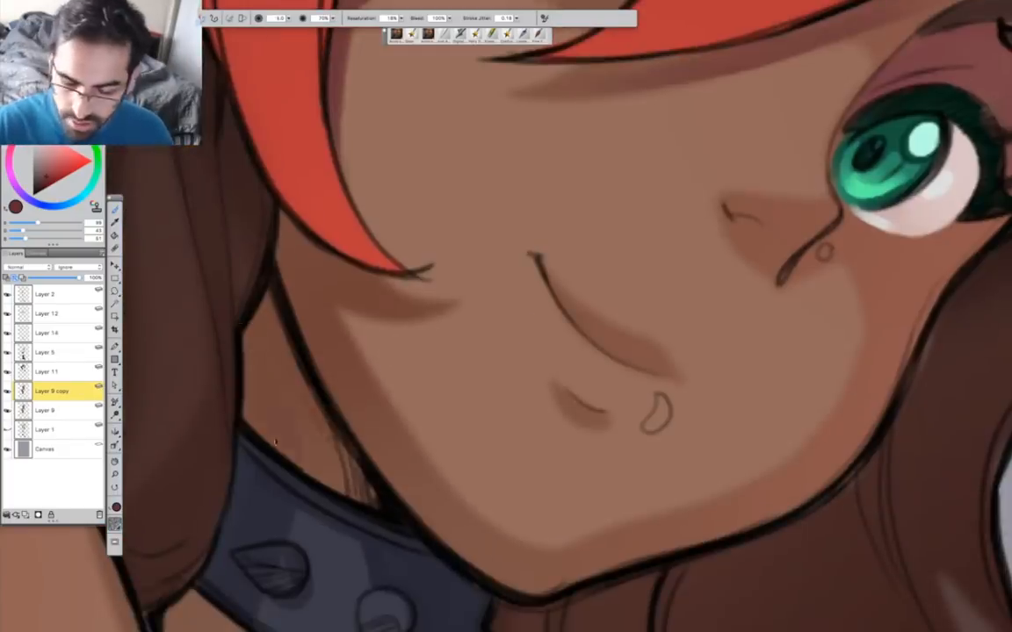
{"action": "left_click_drag", "start_coordinate": [275, 442], "coordinate": [286, 325]}
{"action": "left_click_drag", "start_coordinate": [439, 527], "coordinate": [417, 222]}
{"action": "left_click_drag", "start_coordinate": [312, 395], "coordinate": [198, 316]}
Paint the upper and lower lips in dark muted red and soften the skin at the mouth corner.
{"action": "left_click_drag", "start_coordinate": [731, 123], "coordinate": [481, 558]}
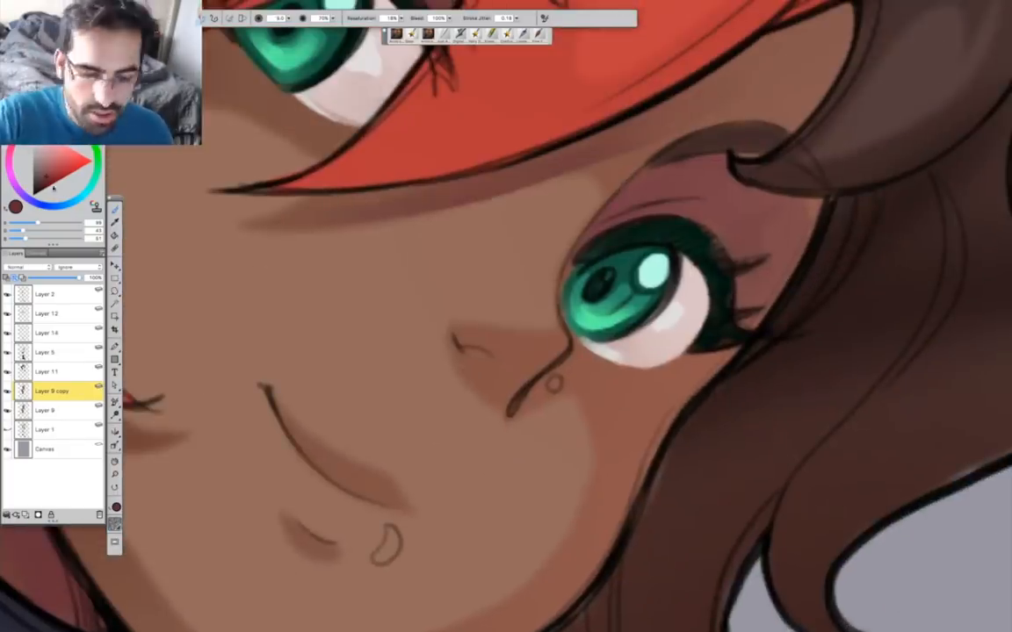
{"action": "left_click_drag", "start_coordinate": [443, 422], "coordinate": [502, 324]}
{"action": "left_click_drag", "start_coordinate": [330, 297], "coordinate": [465, 406]}
{"action": "mouse_move", "coordinate": [429, 433]}
{"action": "left_mouse_down"}
{"action": "mouse_move", "coordinate": [372, 422]}
{"action": "mouse_move", "coordinate": [388, 420]}
{"action": "left_mouse_up"}
{"action": "mouse_move", "coordinate": [339, 360]}
{"action": "left_mouse_down"}
{"action": "mouse_move", "coordinate": [388, 395]}
{"action": "mouse_move", "coordinate": [466, 400]}
{"action": "left_mouse_up"}
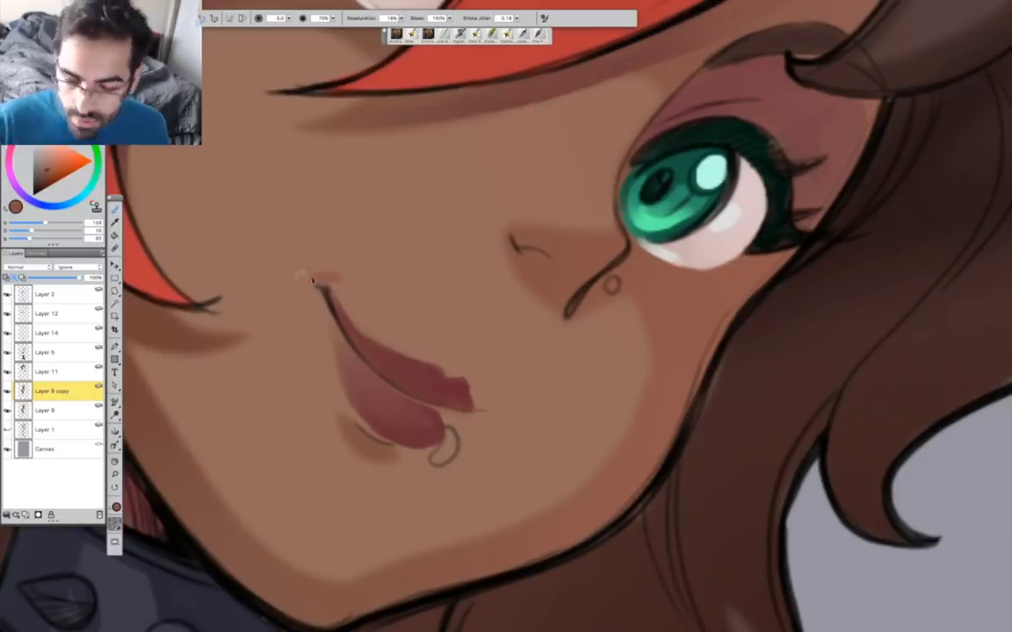
{"action": "left_click_drag", "start_coordinate": [336, 278], "coordinate": [358, 266]}
Brighten the lips with a lighter red and add pale highlights on the lower lip, nose and chin.
{"action": "left_click", "coordinate": [59, 157]}
{"action": "mouse_move", "coordinate": [443, 362]}
{"action": "left_mouse_down"}
{"action": "mouse_move", "coordinate": [374, 320]}
{"action": "mouse_move", "coordinate": [434, 409]}
{"action": "left_mouse_up"}
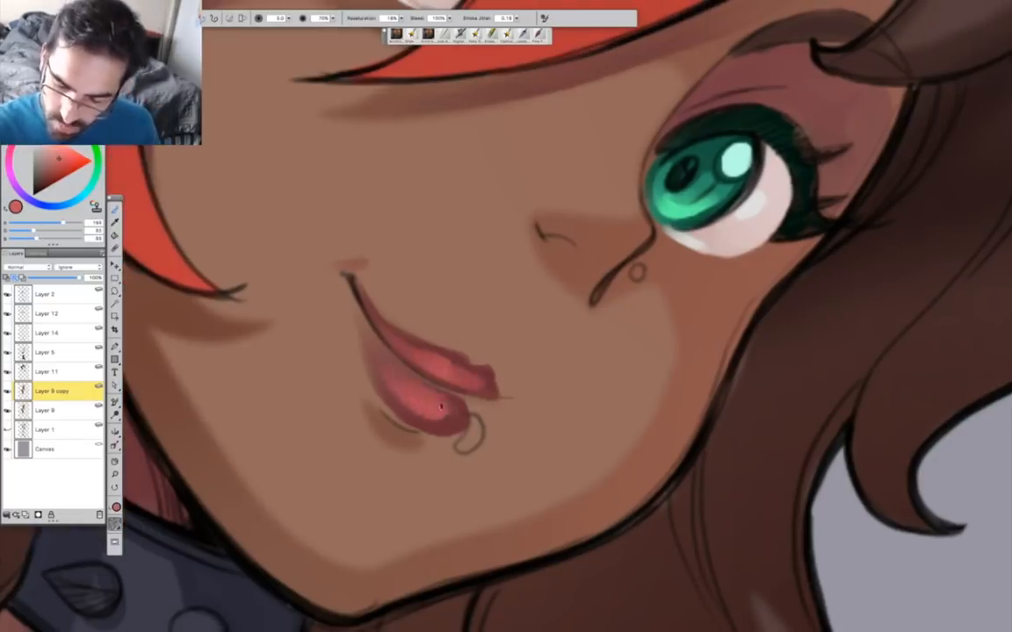
{"action": "left_click_drag", "start_coordinate": [492, 370], "coordinate": [522, 417]}
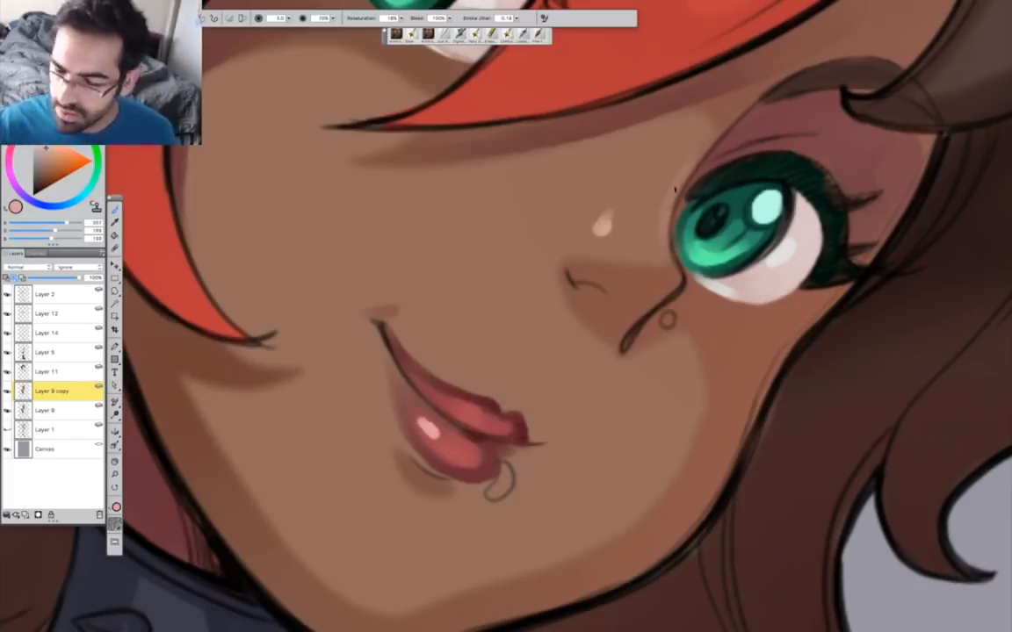
{"action": "left_click", "coordinate": [51, 154]}
{"action": "left_click_drag", "start_coordinate": [492, 290], "coordinate": [543, 401]}
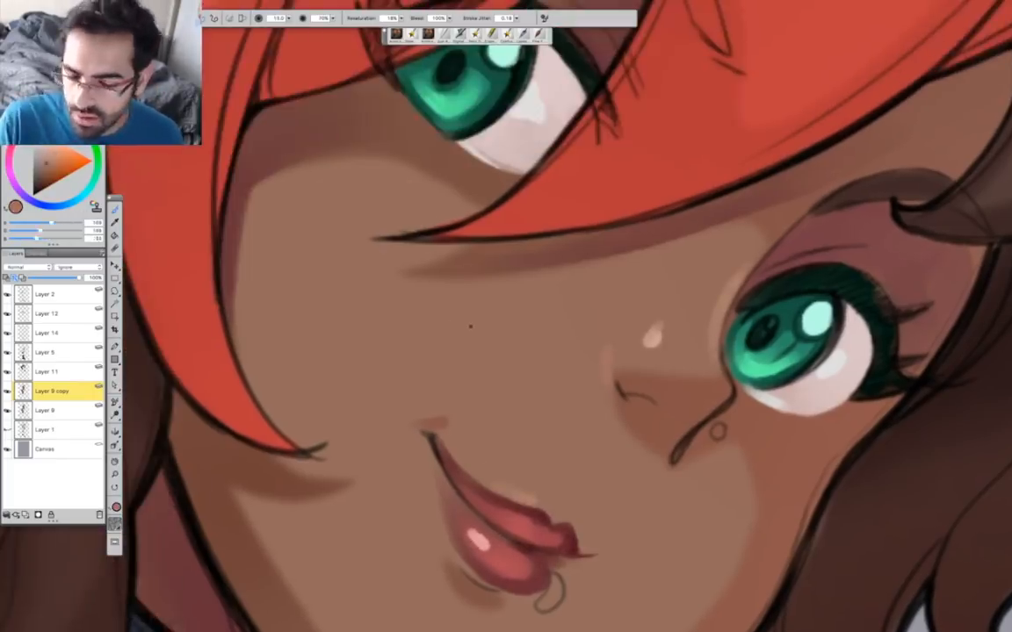
{"action": "left_click", "coordinate": [51, 158]}
{"action": "left_click_drag", "start_coordinate": [391, 197], "coordinate": [329, 218]}
{"action": "key", "text": "super+minus"}
{"action": "key", "text": "super+minus"}
{"action": "key", "text": "super+minus"}
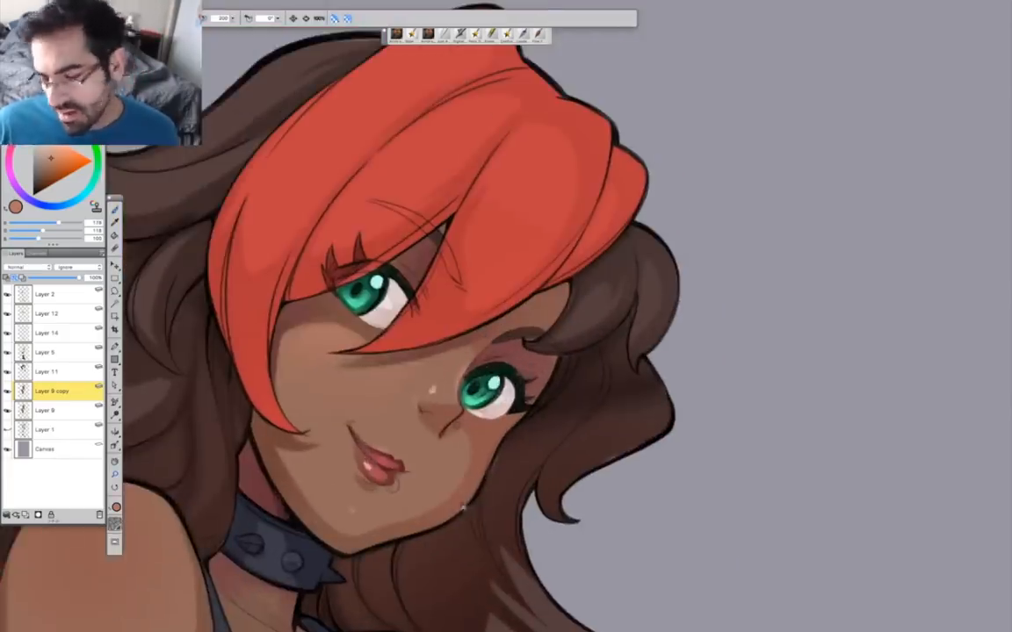
Draw thin, very dark green lower lid lines around both eyes with a small brush.
{"action": "key", "text": "super+plus"}
{"action": "left_click", "coordinate": [428, 34]}
{"action": "left_click", "coordinate": [395, 187], "text": "alt"}
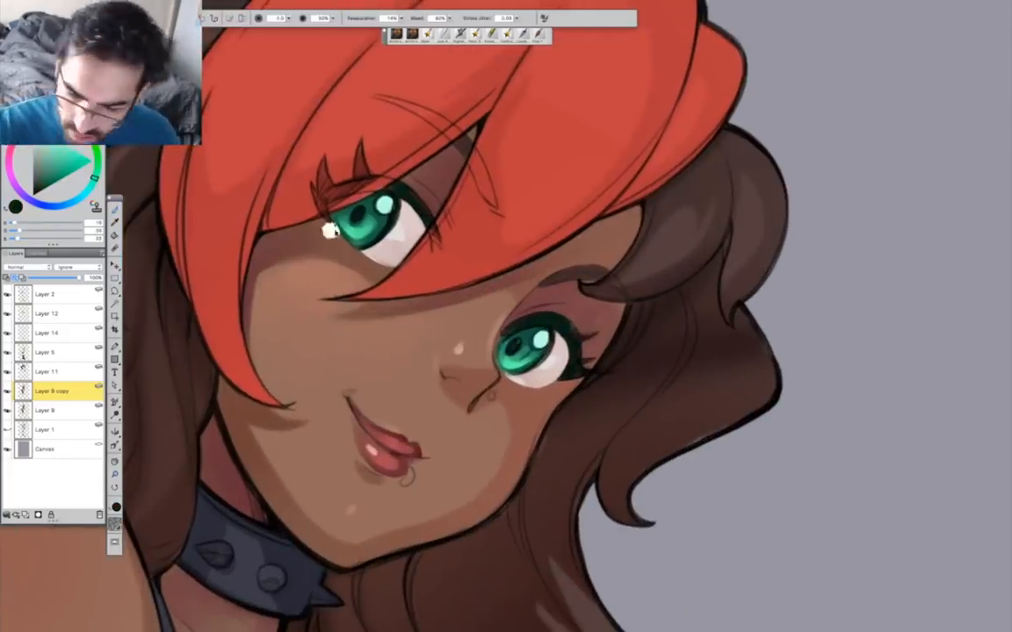
{"action": "left_click", "coordinate": [412, 35]}
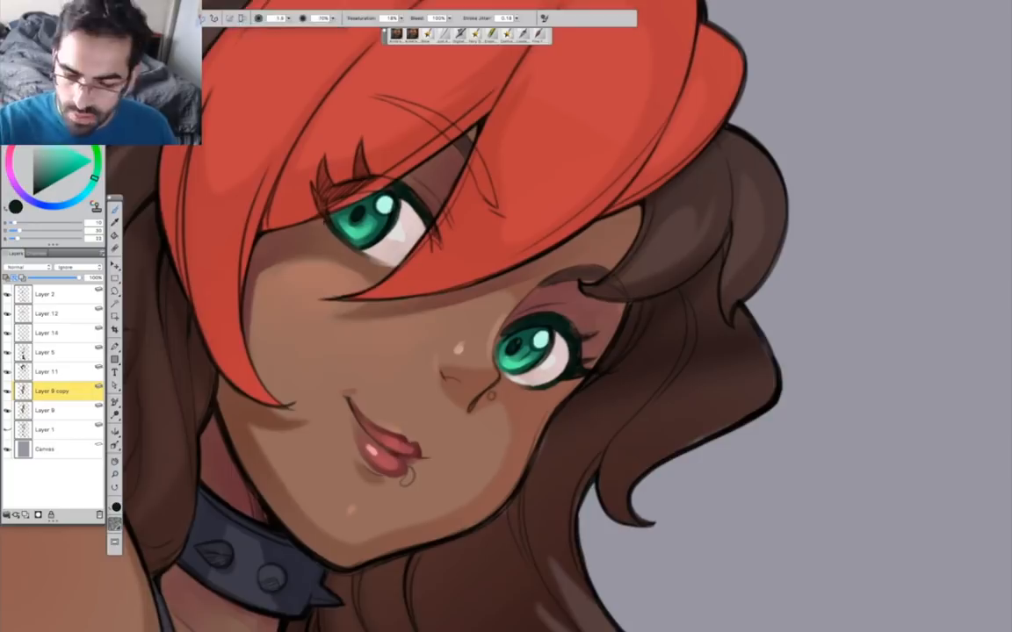
{"action": "left_click", "coordinate": [431, 470], "text": "alt"}
{"action": "left_click_drag", "start_coordinate": [452, 374], "coordinate": [529, 481]}
Select the contents of the hair layer, Layer 11.
{"action": "left_click", "coordinate": [58, 372]}
{"action": "key", "text": "super+minus"}
{"action": "right_click", "coordinate": [49, 373]}
{"action": "left_click", "coordinate": [74, 408]}
Shade the edges and strand folds of the red fringe with dark red.
{"action": "left_click", "coordinate": [59, 173]}
{"action": "key", "text": "bracketright"}
{"action": "key", "text": "bracketright"}
{"action": "key", "text": "bracketright"}
{"action": "key", "text": "bracketright"}
{"action": "key", "text": "bracketright"}
{"action": "key", "text": "bracketright"}
{"action": "key", "text": "bracketright"}
{"action": "key", "text": "bracketright"}
{"action": "key", "text": "bracketright"}
{"action": "key", "text": "bracketright"}
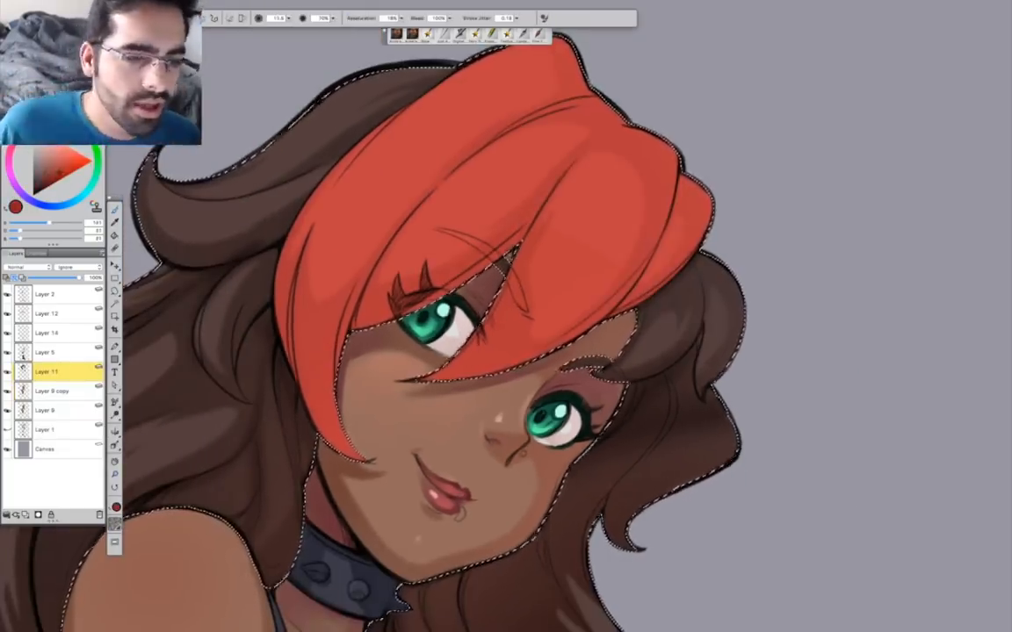
{"action": "mouse_move", "coordinate": [496, 423]}
{"action": "left_mouse_down"}
{"action": "mouse_move", "coordinate": [500, 367]}
{"action": "mouse_move", "coordinate": [494, 402]}
{"action": "left_mouse_up"}
{"action": "left_click", "coordinate": [53, 173]}
{"action": "key", "text": "bracketleft"}
{"action": "key", "text": "bracketleft"}
{"action": "key", "text": "bracketleft"}
{"action": "key", "text": "bracketleft"}
{"action": "left_click_drag", "start_coordinate": [331, 209], "coordinate": [290, 364]}
{"action": "left_click_drag", "start_coordinate": [444, 117], "coordinate": [327, 246]}
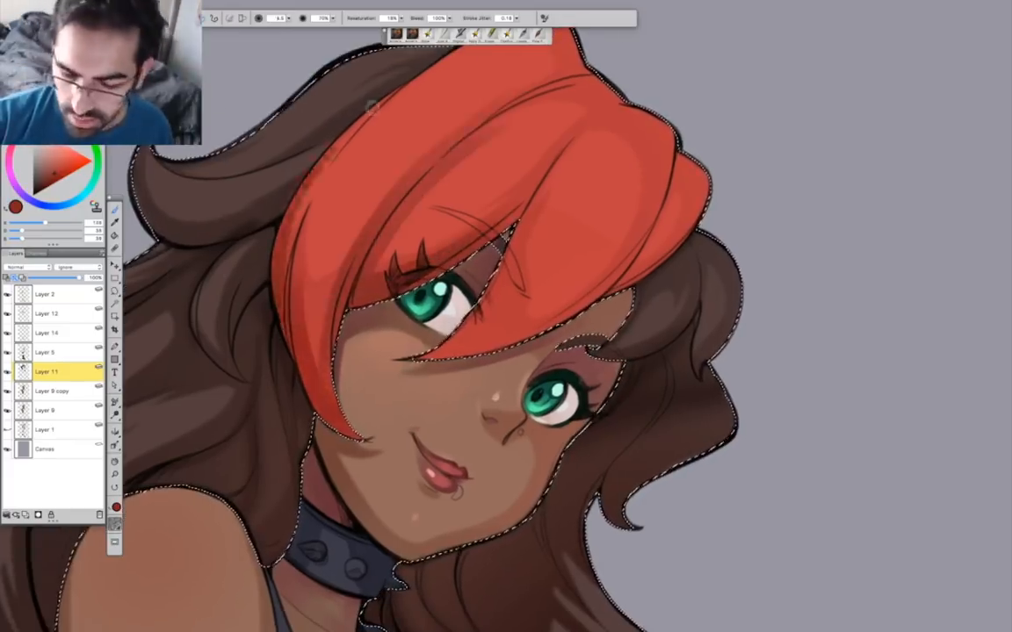
{"action": "left_click_drag", "start_coordinate": [336, 117], "coordinate": [279, 243]}
{"action": "left_click_drag", "start_coordinate": [639, 140], "coordinate": [557, 253]}
{"action": "left_click_drag", "start_coordinate": [594, 293], "coordinate": [561, 438]}
{"action": "key", "text": "bracketleft"}
{"action": "key", "text": "bracketleft"}
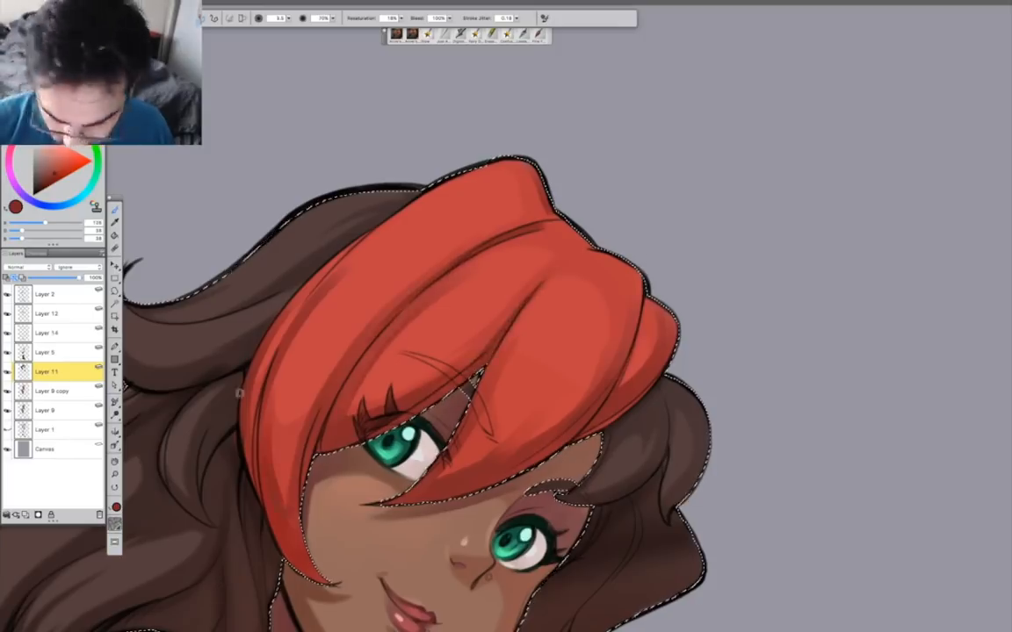
Deepen the shadows between the fringe strands with a darker red and a smaller brush.
{"action": "left_click_drag", "start_coordinate": [500, 513], "coordinate": [585, 411]}
{"action": "left_click", "coordinate": [51, 178]}
{"action": "left_click_drag", "start_coordinate": [353, 312], "coordinate": [345, 384]}
{"action": "left_click_drag", "start_coordinate": [339, 326], "coordinate": [364, 406]}
{"action": "left_click_drag", "start_coordinate": [534, 237], "coordinate": [533, 288]}
Paint light coral highlights on the rear and middle strands of the red fringe.
{"action": "left_click", "coordinate": [63, 147]}
{"action": "left_click_drag", "start_coordinate": [450, 231], "coordinate": [427, 295]}
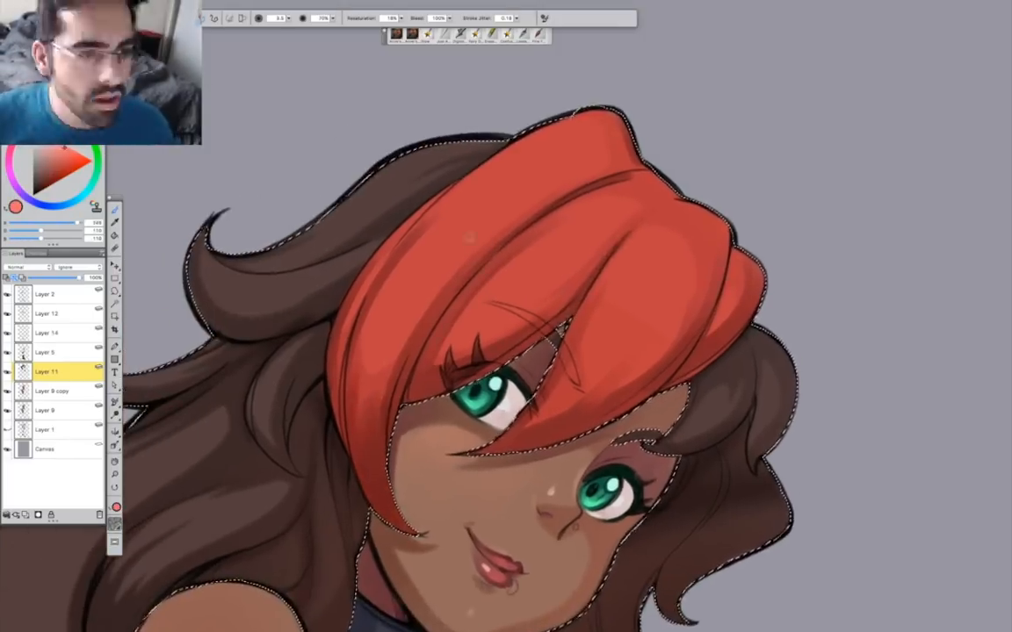
{"action": "left_click_drag", "start_coordinate": [415, 218], "coordinate": [379, 272]}
{"action": "mouse_move", "coordinate": [546, 233]}
{"action": "left_mouse_down"}
{"action": "mouse_move", "coordinate": [513, 286]}
{"action": "mouse_move", "coordinate": [475, 313]}
{"action": "left_mouse_up"}
{"action": "left_click_drag", "start_coordinate": [606, 351], "coordinate": [574, 300]}
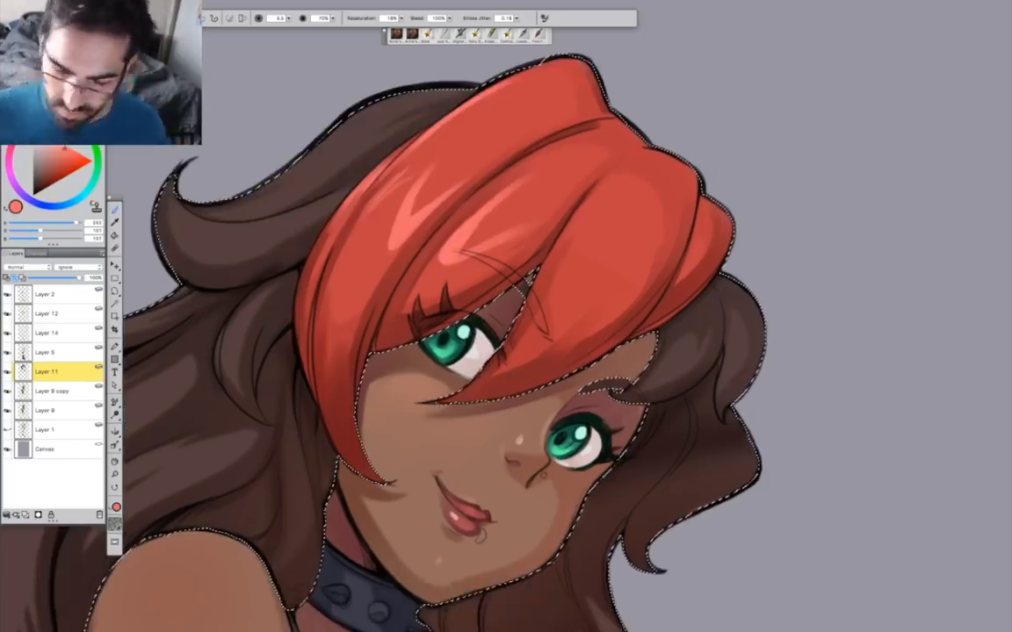
Add coral highlights to the front locks and crown of the fringe, varying the brush size.
{"action": "key", "text": "bracketright"}
{"action": "left_click_drag", "start_coordinate": [658, 231], "coordinate": [639, 276]}
{"action": "mouse_move", "coordinate": [597, 202]}
{"action": "left_mouse_down"}
{"action": "mouse_move", "coordinate": [572, 260]}
{"action": "mouse_move", "coordinate": [576, 304]}
{"action": "left_mouse_up"}
{"action": "key", "text": "bracketleft"}
{"action": "key", "text": "bracketleft"}
{"action": "left_click_drag", "start_coordinate": [598, 264], "coordinate": [555, 313]}
{"action": "mouse_move", "coordinate": [548, 118]}
{"action": "left_mouse_down"}
{"action": "mouse_move", "coordinate": [580, 173]}
{"action": "mouse_move", "coordinate": [608, 195]}
{"action": "left_mouse_up"}
{"action": "left_click_drag", "start_coordinate": [571, 263], "coordinate": [609, 240]}
Paint pale blue accents along the crown and outer edges of the red fringe.
{"action": "left_click", "coordinate": [78, 199]}
{"action": "left_click", "coordinate": [45, 150]}
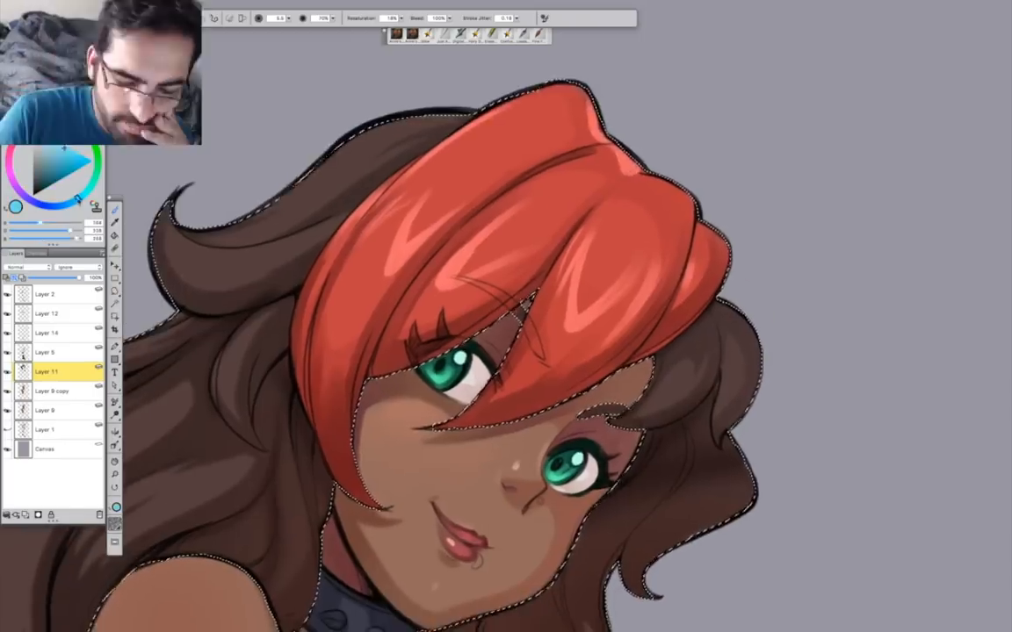
{"action": "left_click_drag", "start_coordinate": [584, 98], "coordinate": [607, 142]}
{"action": "left_click_drag", "start_coordinate": [627, 177], "coordinate": [683, 260]}
{"action": "left_click_drag", "start_coordinate": [614, 351], "coordinate": [606, 359]}
{"action": "left_click_drag", "start_coordinate": [691, 235], "coordinate": [717, 268]}
Tint the lower tips and inner edges of the fringe with a soft cool blue using a larger brush, and clear the selection.
{"action": "key", "text": "bracketright"}
{"action": "left_click", "coordinate": [55, 150]}
{"action": "left_click", "coordinate": [55, 158]}
{"action": "key", "text": "bracketright"}
{"action": "key", "text": "bracketright"}
{"action": "key", "text": "bracketright"}
{"action": "left_click_drag", "start_coordinate": [474, 422], "coordinate": [514, 403]}
{"action": "left_click_drag", "start_coordinate": [373, 376], "coordinate": [393, 348]}
{"action": "left_click_drag", "start_coordinate": [318, 407], "coordinate": [342, 478]}
{"action": "mouse_move", "coordinate": [537, 516]}
{"action": "left_mouse_down"}
{"action": "mouse_move", "coordinate": [661, 505]}
{"action": "mouse_move", "coordinate": [911, 361]}
{"action": "left_mouse_up"}
{"action": "key", "text": "super+d"}
Sample the dark brown and paint darker shading strands into the long hair mass behind the shoulder.
{"action": "left_click_drag", "start_coordinate": [404, 575], "coordinate": [400, 471]}
{"action": "left_click", "coordinate": [400, 471], "text": "alt"}
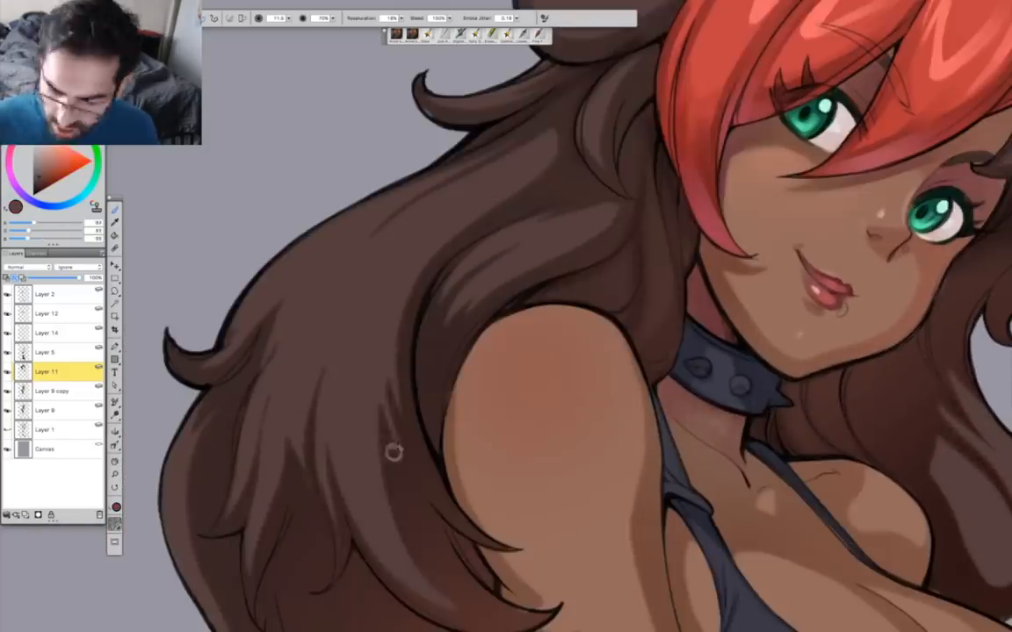
{"action": "left_click_drag", "start_coordinate": [307, 509], "coordinate": [345, 365]}
{"action": "left_click_drag", "start_coordinate": [330, 409], "coordinate": [316, 467]}
{"action": "left_click_drag", "start_coordinate": [282, 342], "coordinate": [265, 420]}
{"action": "left_click_drag", "start_coordinate": [233, 334], "coordinate": [292, 255]}
{"action": "left_click_drag", "start_coordinate": [193, 326], "coordinate": [288, 237]}
{"action": "left_click_drag", "start_coordinate": [316, 216], "coordinate": [436, 143]}
{"action": "left_click_drag", "start_coordinate": [475, 166], "coordinate": [362, 275]}
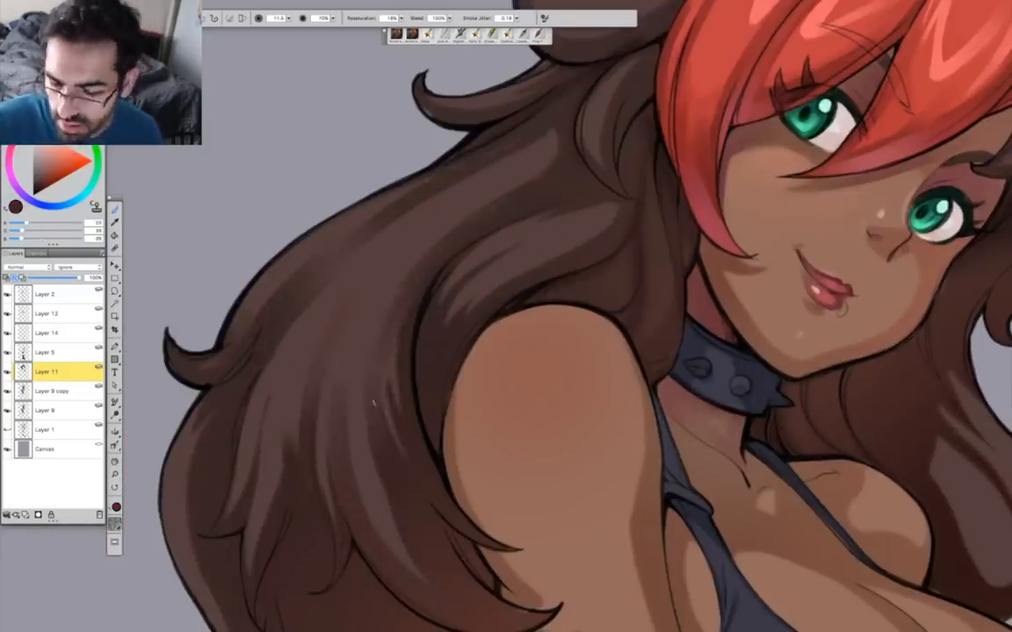
{"action": "left_click_drag", "start_coordinate": [217, 539], "coordinate": [229, 427]}
{"action": "left_click_drag", "start_coordinate": [366, 110], "coordinate": [344, 321]}
Paint muted reddish-brown highlights along the hair's outer edge and on the strands above the shoulder.
{"action": "left_click", "coordinate": [42, 172]}
{"action": "left_click_drag", "start_coordinate": [332, 390], "coordinate": [424, 284]}
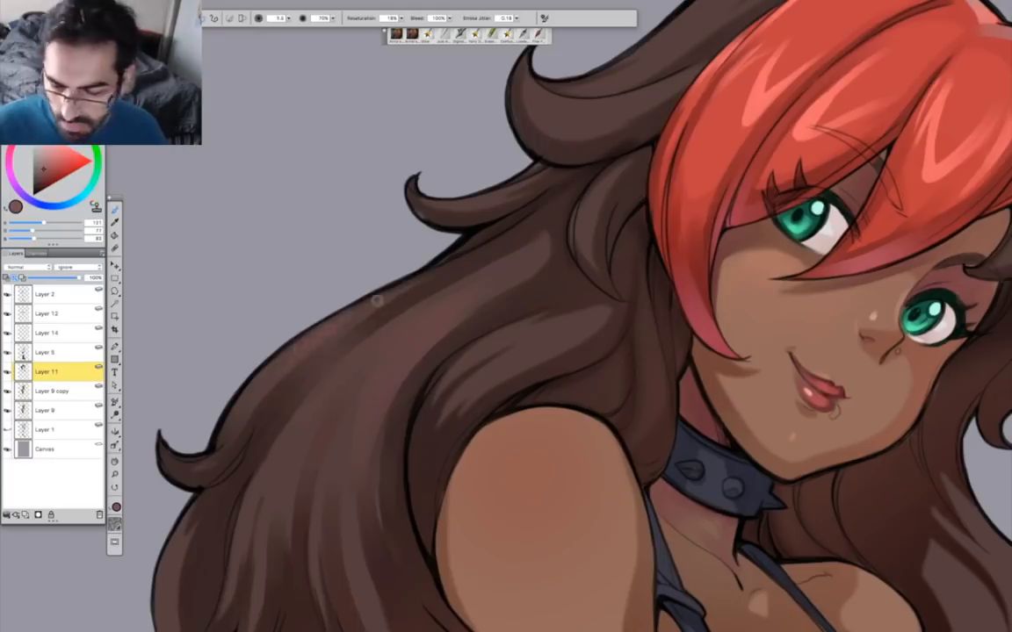
{"action": "left_click_drag", "start_coordinate": [308, 285], "coordinate": [468, 197]}
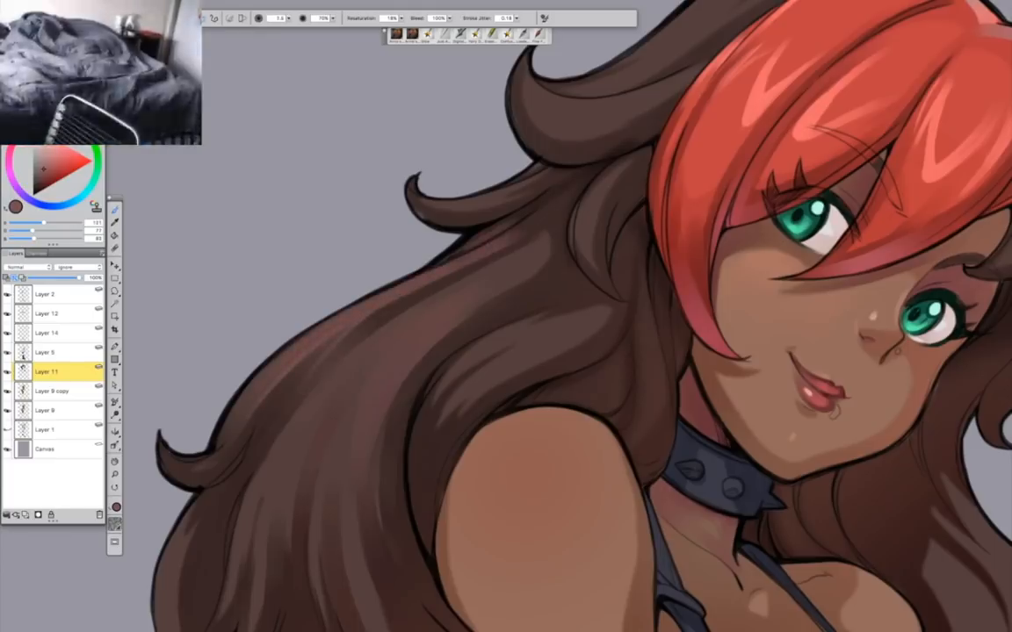
{"action": "left_click_drag", "start_coordinate": [416, 330], "coordinate": [503, 289]}
{"action": "left_click_drag", "start_coordinate": [524, 400], "coordinate": [437, 472]}
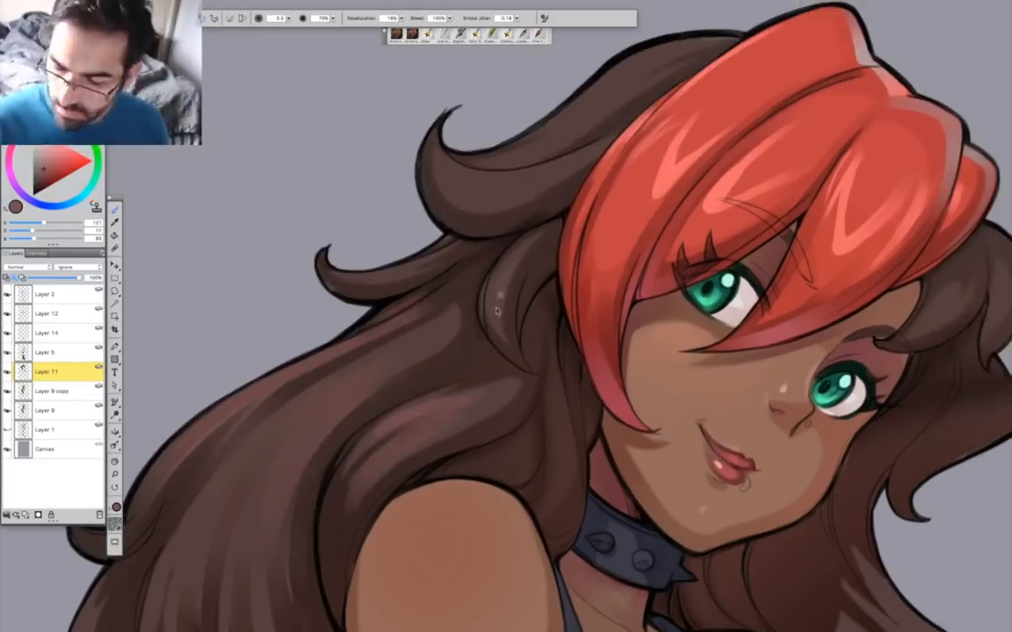
Add reddish-brown highlights to the rear crown and the curled locks behind the fringe.
{"action": "left_click_drag", "start_coordinate": [488, 137], "coordinate": [617, 40]}
{"action": "mouse_move", "coordinate": [422, 137]}
{"action": "left_mouse_down"}
{"action": "mouse_move", "coordinate": [560, 157]}
{"action": "mouse_move", "coordinate": [484, 197]}
{"action": "left_mouse_up"}
{"action": "left_click_drag", "start_coordinate": [365, 286], "coordinate": [455, 245]}
{"action": "left_click_drag", "start_coordinate": [519, 332], "coordinate": [455, 287]}
Switch to a pinker brown and tint the large rear curl and the strands beside the neck.
{"action": "left_click", "coordinate": [51, 168]}
{"action": "left_click", "coordinate": [10, 150]}
{"action": "left_click_drag", "start_coordinate": [400, 165], "coordinate": [486, 180]}
{"action": "left_click_drag", "start_coordinate": [523, 381], "coordinate": [522, 295]}
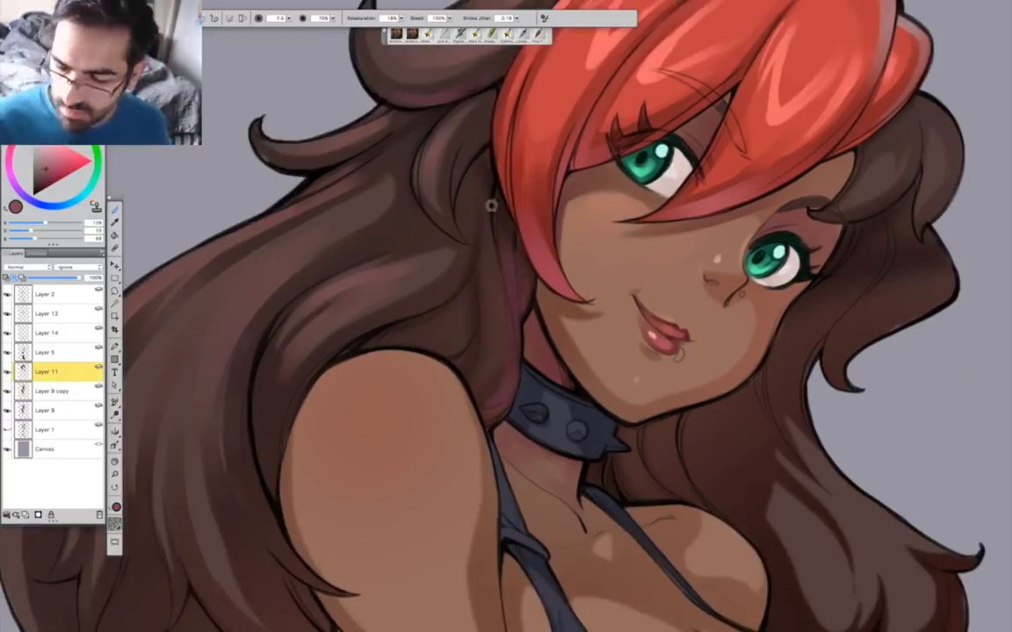
Paint red reflected colour onto the brown locks bordering the red fringe.
{"action": "left_click_drag", "start_coordinate": [490, 205], "coordinate": [325, 185]}
{"action": "left_click_drag", "start_coordinate": [682, 149], "coordinate": [581, 172]}
{"action": "left_click_drag", "start_coordinate": [552, 179], "coordinate": [524, 229]}
{"action": "left_click_drag", "start_coordinate": [644, 192], "coordinate": [721, 267]}
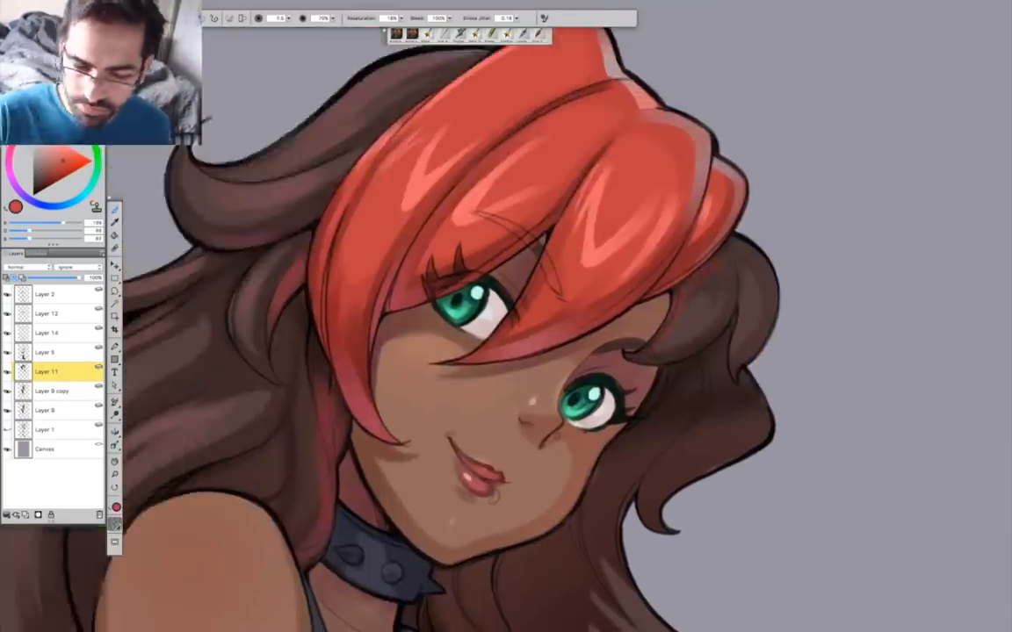
{"action": "left_click_drag", "start_coordinate": [660, 279], "coordinate": [450, 211]}
{"action": "left_click", "coordinate": [449, 211], "text": "alt"}
{"action": "left_click_drag", "start_coordinate": [452, 213], "coordinate": [418, 246]}
{"action": "left_click_drag", "start_coordinate": [490, 191], "coordinate": [487, 227]}
Deepen the lower hair behind the arm with a sampled dark brown and a large brush.
{"action": "left_click_drag", "start_coordinate": [151, 613], "coordinate": [635, 371]}
{"action": "left_click", "coordinate": [345, 369], "text": "alt"}
{"action": "left_click_drag", "start_coordinate": [366, 447], "coordinate": [290, 268]}
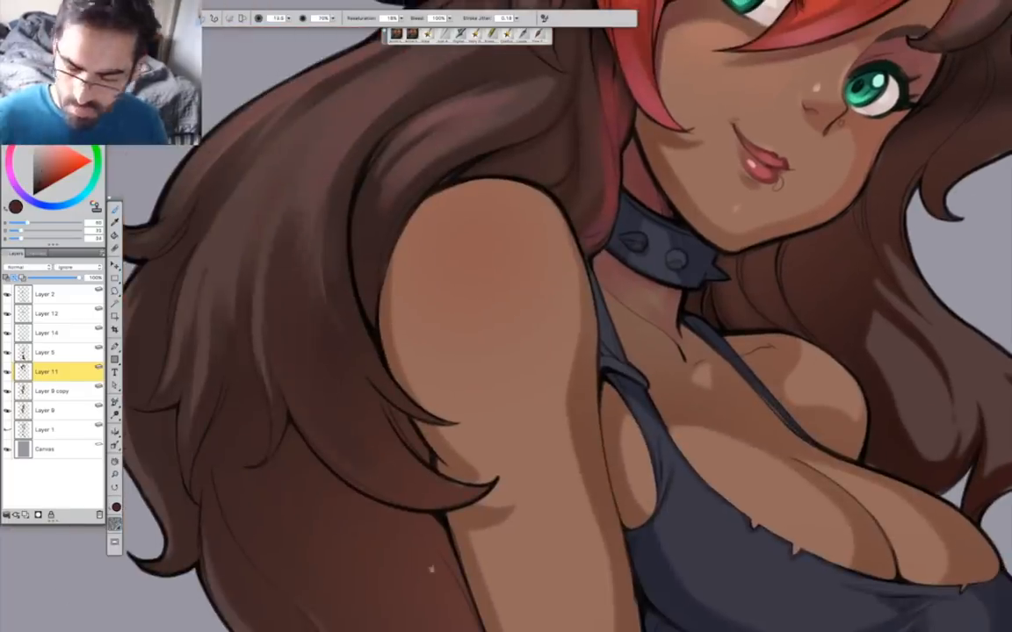
{"action": "left_click_drag", "start_coordinate": [432, 569], "coordinate": [492, 588]}
{"action": "mouse_move", "coordinate": [255, 279]}
{"action": "left_mouse_down"}
{"action": "mouse_move", "coordinate": [300, 204]}
{"action": "mouse_move", "coordinate": [398, 135]}
{"action": "left_mouse_up"}
{"action": "mouse_move", "coordinate": [419, 503]}
{"action": "left_mouse_down"}
{"action": "mouse_move", "coordinate": [436, 433]}
{"action": "mouse_move", "coordinate": [475, 387]}
{"action": "left_mouse_up"}
Paint fine reddish-brown highlights on the outer strands and pointed tips behind the arm with a smaller brush.
{"action": "key", "text": "bracketleft"}
{"action": "key", "text": "bracketleft"}
{"action": "key", "text": "bracketleft"}
{"action": "left_click_drag", "start_coordinate": [249, 338], "coordinate": [219, 198]}
{"action": "left_click_drag", "start_coordinate": [223, 273], "coordinate": [238, 421]}
{"action": "left_click_drag", "start_coordinate": [296, 288], "coordinate": [239, 280]}
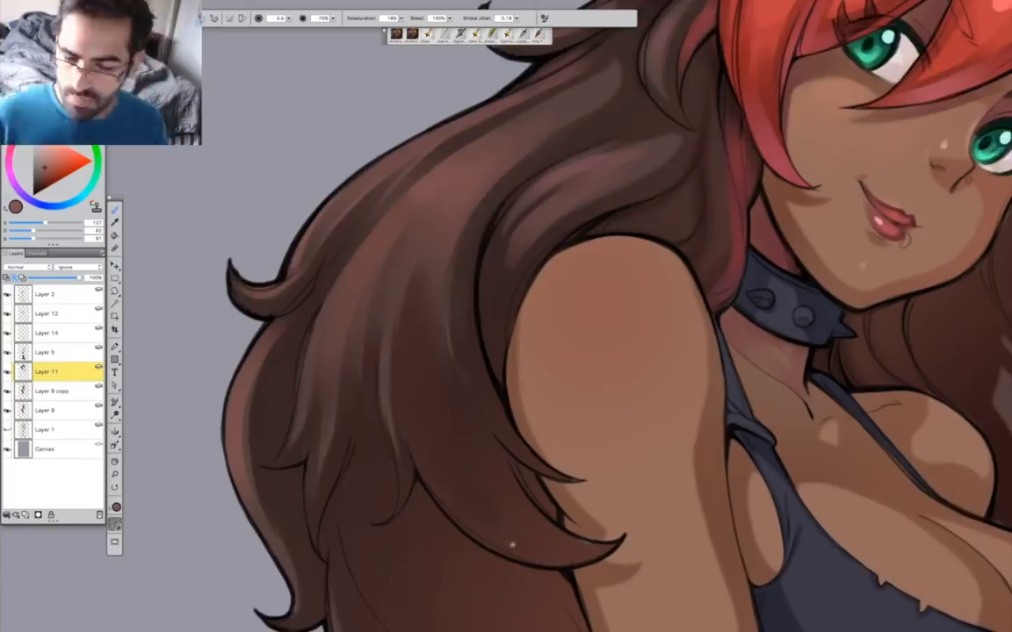
{"action": "left_click_drag", "start_coordinate": [512, 544], "coordinate": [424, 374]}
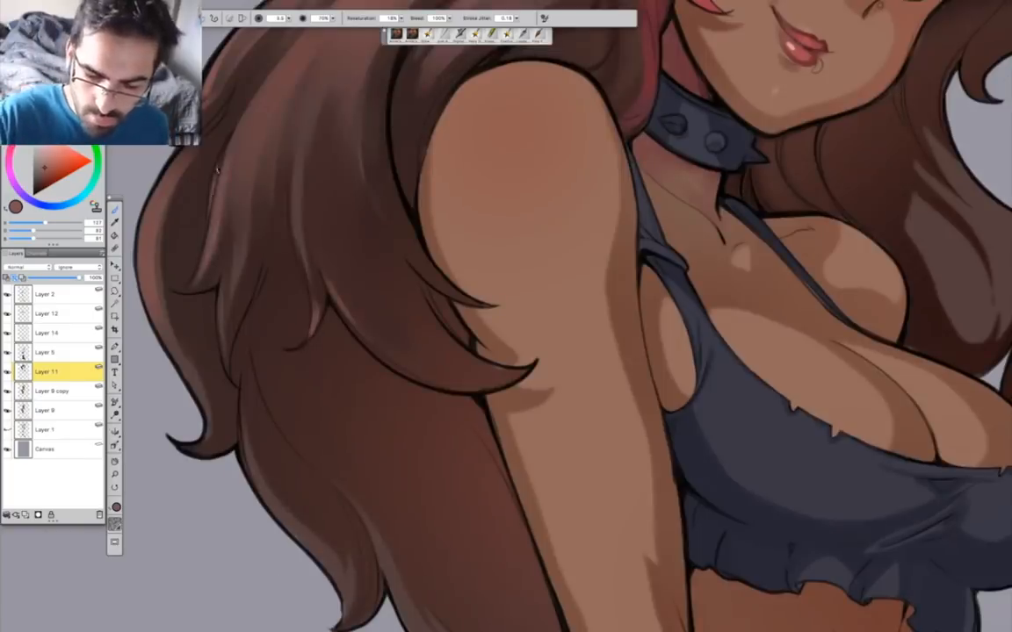
{"action": "left_click_drag", "start_coordinate": [214, 121], "coordinate": [190, 189]}
Add reddish highlights along the outer edge of the hair falling behind the far shoulder.
{"action": "left_click", "coordinate": [478, 436], "text": "ctrl+alt"}
{"action": "left_click", "coordinate": [625, 274], "text": "ctrl"}
{"action": "key", "text": "bracketright"}
{"action": "left_click_drag", "start_coordinate": [492, 263], "coordinate": [533, 277]}
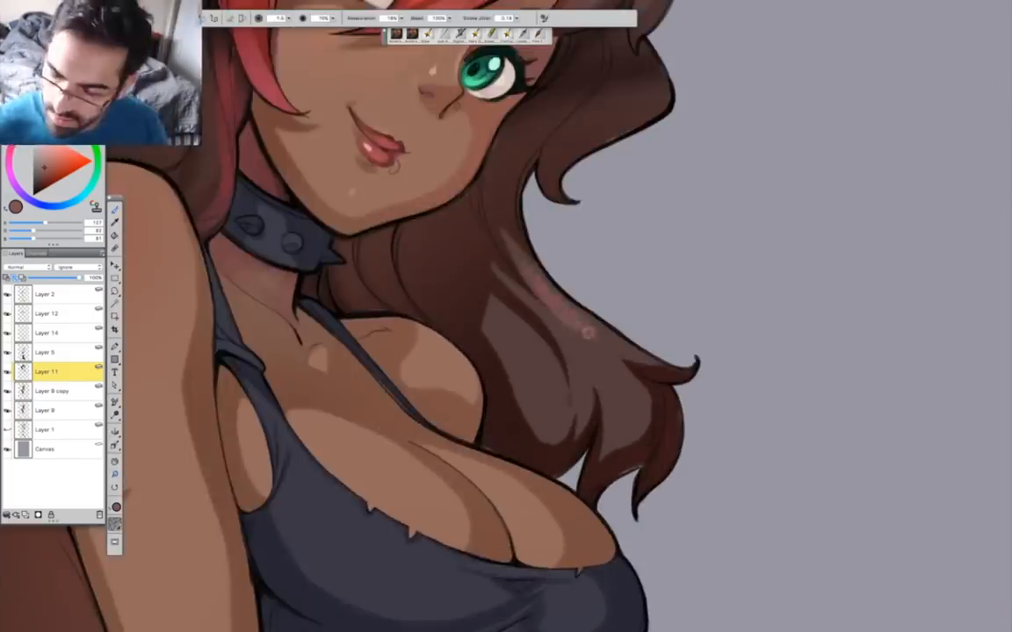
{"action": "left_click_drag", "start_coordinate": [308, 114], "coordinate": [525, 544]}
{"action": "left_click_drag", "start_coordinate": [606, 545], "coordinate": [266, 48]}
Resample a hair tone and refine the strands with further strokes, reducing the brush size.
{"action": "left_click", "coordinate": [463, 267], "text": "alt"}
{"action": "mouse_move", "coordinate": [373, 189]}
{"action": "left_mouse_down"}
{"action": "mouse_move", "coordinate": [425, 249]}
{"action": "mouse_move", "coordinate": [388, 312]}
{"action": "left_mouse_up"}
{"action": "left_click_drag", "start_coordinate": [360, 220], "coordinate": [379, 334]}
{"action": "left_click_drag", "start_coordinate": [454, 357], "coordinate": [425, 526]}
{"action": "key", "text": "bracketleft"}
{"action": "mouse_move", "coordinate": [472, 222]}
{"action": "left_mouse_down"}
{"action": "mouse_move", "coordinate": [475, 372]}
{"action": "mouse_move", "coordinate": [507, 222]}
{"action": "left_mouse_up"}
Paint reddish-brown highlights down the lower hair and along the outer edge of the tail beside the waist.
{"action": "left_click_drag", "start_coordinate": [308, 588], "coordinate": [743, 50]}
{"action": "mouse_move", "coordinate": [351, 281]}
{"action": "left_mouse_down"}
{"action": "mouse_move", "coordinate": [523, 502]}
{"action": "mouse_move", "coordinate": [530, 413]}
{"action": "left_mouse_up"}
{"action": "left_click_drag", "start_coordinate": [288, 364], "coordinate": [325, 421]}
{"action": "left_click_drag", "start_coordinate": [284, 316], "coordinate": [297, 374]}
{"action": "left_click_drag", "start_coordinate": [228, 261], "coordinate": [247, 309]}
{"action": "key", "text": "bracketright"}
{"action": "mouse_move", "coordinate": [533, 526]}
{"action": "left_mouse_down"}
{"action": "mouse_move", "coordinate": [364, 288]}
{"action": "mouse_move", "coordinate": [424, 413]}
{"action": "left_mouse_up"}
{"action": "left_click_drag", "start_coordinate": [845, 625], "coordinate": [387, 276]}
{"action": "mouse_move", "coordinate": [394, 70]}
{"action": "left_mouse_down"}
{"action": "mouse_move", "coordinate": [429, 99]}
{"action": "mouse_move", "coordinate": [558, 276]}
{"action": "left_mouse_up"}
{"action": "left_click_drag", "start_coordinate": [503, 419], "coordinate": [433, 353]}
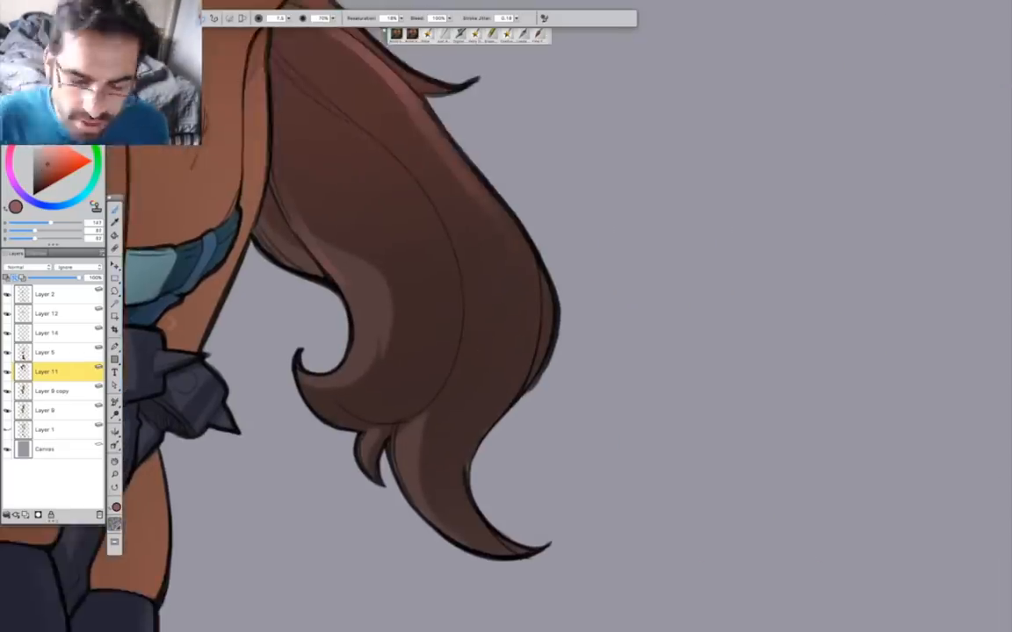
Select the contents of Layer 11 and tint the lower curves of the hair tail teal with a larger brush.
{"action": "key", "text": "bracketright"}
{"action": "key", "text": "bracketright"}
{"action": "key", "text": "bracketright"}
{"action": "key", "text": "bracketright"}
{"action": "key", "text": "bracketright"}
{"action": "left_click_drag", "start_coordinate": [525, 294], "coordinate": [456, 494]}
{"action": "right_click", "coordinate": [36, 369]}
{"action": "left_click", "coordinate": [72, 434]}
{"action": "mouse_move", "coordinate": [525, 299]}
{"action": "left_mouse_down"}
{"action": "mouse_move", "coordinate": [524, 337]}
{"action": "mouse_move", "coordinate": [456, 518]}
{"action": "left_mouse_up"}
{"action": "mouse_move", "coordinate": [437, 394]}
{"action": "left_mouse_down"}
{"action": "mouse_move", "coordinate": [380, 403]}
{"action": "mouse_move", "coordinate": [450, 329]}
{"action": "left_mouse_up"}
{"action": "left_click_drag", "start_coordinate": [416, 253], "coordinate": [445, 305]}
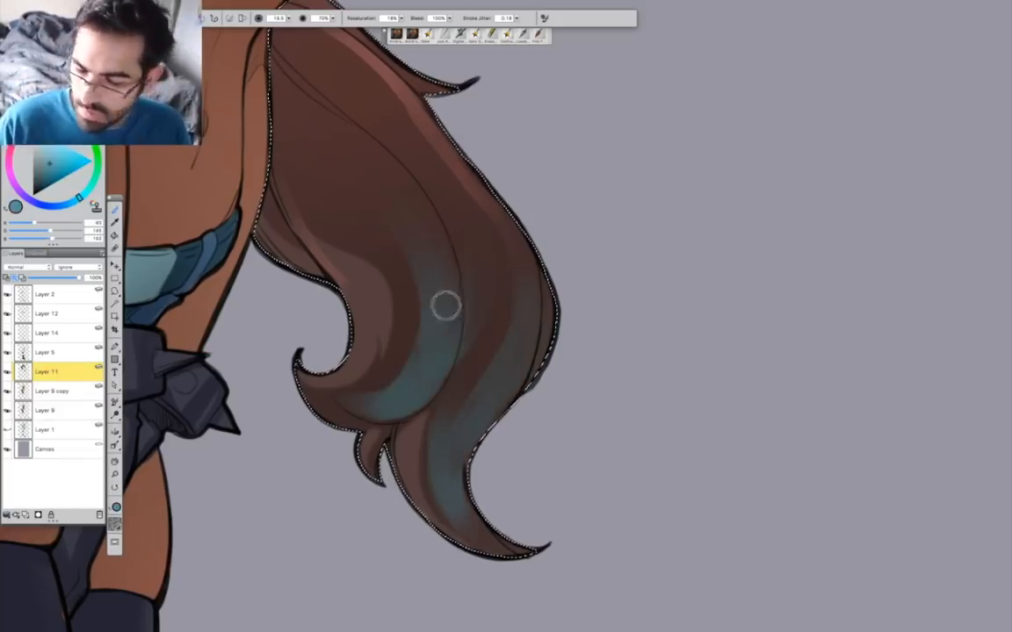
{"action": "left_click_drag", "start_coordinate": [344, 418], "coordinate": [374, 422]}
Reduce the brush size and refine the teal tint on the bottom lock of the hair tail.
{"action": "key", "text": "bracketleft"}
{"action": "key", "text": "bracketleft"}
{"action": "key", "text": "bracketleft"}
{"action": "key", "text": "bracketleft"}
{"action": "mouse_move", "coordinate": [449, 393]}
{"action": "left_mouse_down"}
{"action": "mouse_move", "coordinate": [436, 435]}
{"action": "mouse_move", "coordinate": [449, 493]}
{"action": "left_mouse_up"}
Sample a reddish tone and paint warm highlights along the inner edge and curl of the hair tail.
{"action": "left_click", "coordinate": [411, 116], "text": "alt"}
{"action": "key", "text": "bracketright"}
{"action": "key", "text": "bracketright"}
{"action": "left_click_drag", "start_coordinate": [300, 232], "coordinate": [326, 274]}
{"action": "mouse_move", "coordinate": [348, 286]}
{"action": "left_mouse_down"}
{"action": "mouse_move", "coordinate": [365, 341]}
{"action": "mouse_move", "coordinate": [327, 382]}
{"action": "left_mouse_up"}
{"action": "mouse_move", "coordinate": [401, 432]}
{"action": "left_mouse_down"}
{"action": "mouse_move", "coordinate": [430, 524]}
{"action": "mouse_move", "coordinate": [515, 504]}
{"action": "left_mouse_up"}
Paint dark brown shadow strands into the upper part of the hair tail beside the waist.
{"action": "left_click_drag", "start_coordinate": [582, 384], "coordinate": [636, 533]}
{"action": "left_click", "coordinate": [636, 533], "text": "alt"}
{"action": "key", "text": "bracketright"}
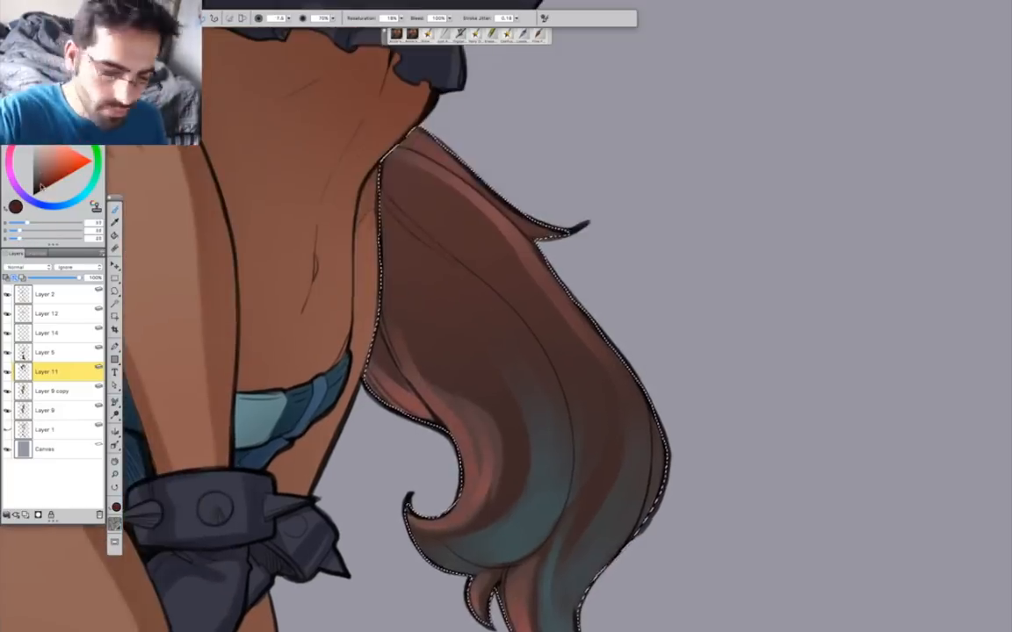
{"action": "left_click_drag", "start_coordinate": [391, 207], "coordinate": [461, 269]}
{"action": "left_click_drag", "start_coordinate": [395, 166], "coordinate": [465, 209]}
{"action": "key", "text": "bracketleft"}
{"action": "left_click_drag", "start_coordinate": [404, 285], "coordinate": [473, 349]}
{"action": "left_click_drag", "start_coordinate": [385, 261], "coordinate": [400, 367]}
{"action": "left_click", "coordinate": [49, 184]}
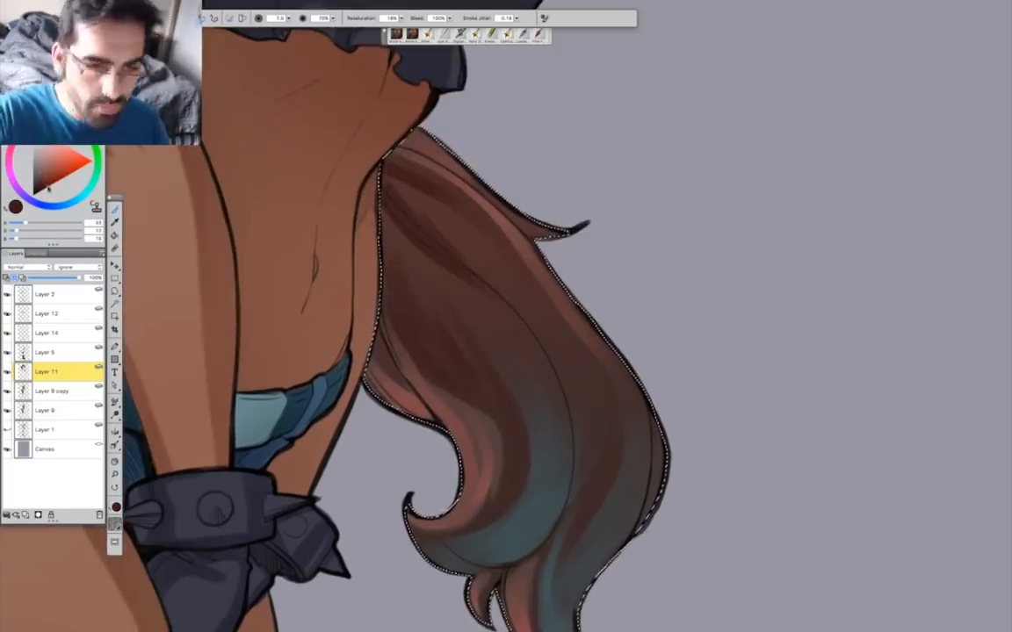
{"action": "left_click_drag", "start_coordinate": [382, 309], "coordinate": [424, 402]}
Paint dark brown shadows into the lower back hair between the arm and the jeans, using a larger brush.
{"action": "left_click_drag", "start_coordinate": [192, 433], "coordinate": [515, 574]}
{"action": "left_click_drag", "start_coordinate": [245, 176], "coordinate": [317, 323]}
{"action": "key", "text": "bracketright"}
{"action": "key", "text": "bracketright"}
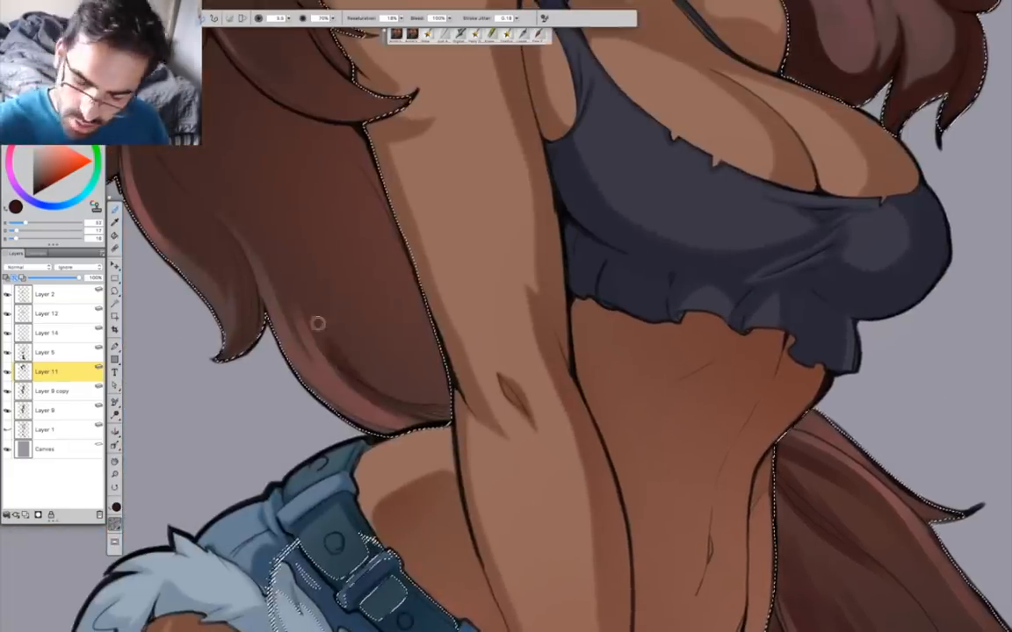
{"action": "left_click_drag", "start_coordinate": [299, 249], "coordinate": [404, 438]}
{"action": "left_click_drag", "start_coordinate": [232, 300], "coordinate": [293, 413]}
{"action": "mouse_move", "coordinate": [312, 403]}
{"action": "left_mouse_down"}
{"action": "mouse_move", "coordinate": [340, 422]}
{"action": "mouse_move", "coordinate": [341, 473]}
{"action": "left_mouse_up"}
{"action": "left_click_drag", "start_coordinate": [281, 264], "coordinate": [328, 386]}
{"action": "left_click_drag", "start_coordinate": [209, 230], "coordinate": [202, 325]}
Deepen the shadows between the long strands behind the shoulder with a larger brush.
{"action": "key", "text": "bracketright"}
{"action": "left_click_drag", "start_coordinate": [309, 171], "coordinate": [272, 315]}
{"action": "left_click_drag", "start_coordinate": [341, 351], "coordinate": [391, 417]}
{"action": "left_click_drag", "start_coordinate": [349, 446], "coordinate": [358, 334]}
{"action": "mouse_move", "coordinate": [483, 566]}
{"action": "left_mouse_down"}
{"action": "mouse_move", "coordinate": [519, 463]}
{"action": "mouse_move", "coordinate": [514, 481]}
{"action": "left_mouse_up"}
{"action": "left_click_drag", "start_coordinate": [304, 240], "coordinate": [277, 347]}
{"action": "left_click_drag", "start_coordinate": [351, 444], "coordinate": [326, 630]}
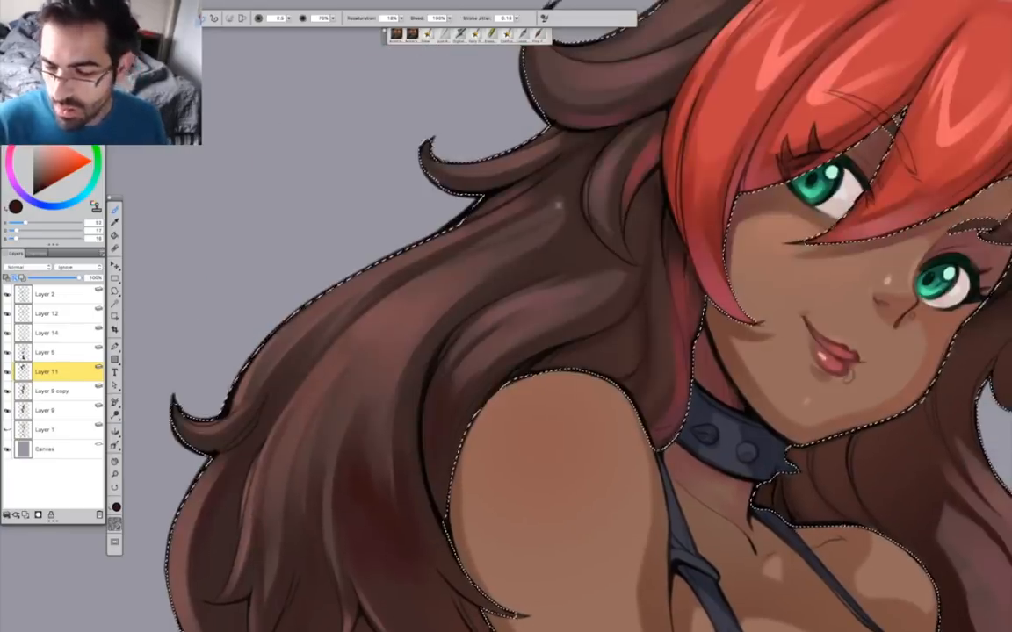
Blend darker sampled browns into the locks above the shoulder and below the rear curls.
{"action": "left_click_drag", "start_coordinate": [560, 205], "coordinate": [438, 366]}
{"action": "left_click_drag", "start_coordinate": [505, 300], "coordinate": [458, 401]}
{"action": "left_click", "coordinate": [421, 357], "text": "alt"}
{"action": "left_click_drag", "start_coordinate": [426, 361], "coordinate": [353, 411]}
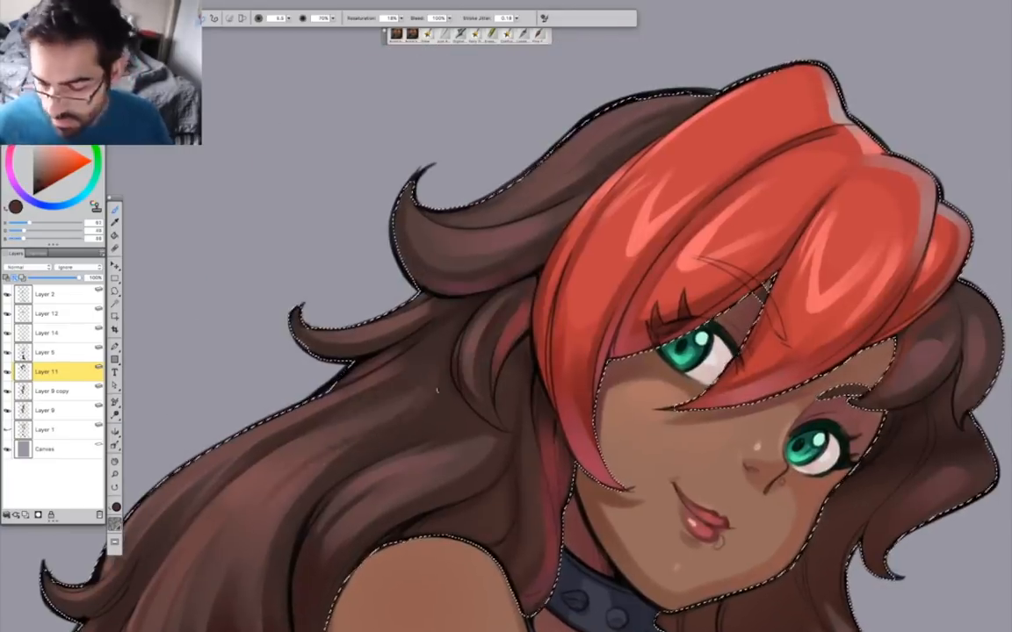
{"action": "left_click_drag", "start_coordinate": [702, 527], "coordinate": [462, 391]}
{"action": "left_click", "coordinate": [508, 542], "text": "alt"}
{"action": "left_click_drag", "start_coordinate": [501, 439], "coordinate": [483, 532]}
Sample tones near the fringe and crown and refine the shading of the surrounding hair locks.
{"action": "left_click", "coordinate": [622, 270], "text": "alt"}
{"action": "mouse_move", "coordinate": [713, 269]}
{"action": "left_mouse_down"}
{"action": "mouse_move", "coordinate": [617, 263]}
{"action": "mouse_move", "coordinate": [643, 261]}
{"action": "left_mouse_up"}
{"action": "left_click_drag", "start_coordinate": [621, 383], "coordinate": [636, 446]}
{"action": "left_click_drag", "start_coordinate": [597, 307], "coordinate": [659, 427]}
{"action": "left_click", "coordinate": [386, 165], "text": "alt"}
{"action": "left_click_drag", "start_coordinate": [397, 169], "coordinate": [239, 246]}
{"action": "left_click_drag", "start_coordinate": [307, 188], "coordinate": [201, 267]}
{"action": "mouse_move", "coordinate": [701, 426]}
{"action": "left_mouse_down"}
{"action": "mouse_move", "coordinate": [666, 322]}
{"action": "mouse_move", "coordinate": [692, 200]}
{"action": "left_mouse_up"}
{"action": "mouse_move", "coordinate": [550, 375]}
{"action": "left_mouse_down"}
{"action": "mouse_move", "coordinate": [542, 444]}
{"action": "mouse_move", "coordinate": [874, 427]}
{"action": "left_mouse_up"}
Clear the selection, switch to Layer 5 and paint dark navy shadows on the crop top.
{"action": "left_click", "coordinate": [553, 527], "text": "alt"}
{"action": "key", "text": "super+d"}
{"action": "key", "text": "super+minus"}
{"action": "key", "text": "super+plus"}
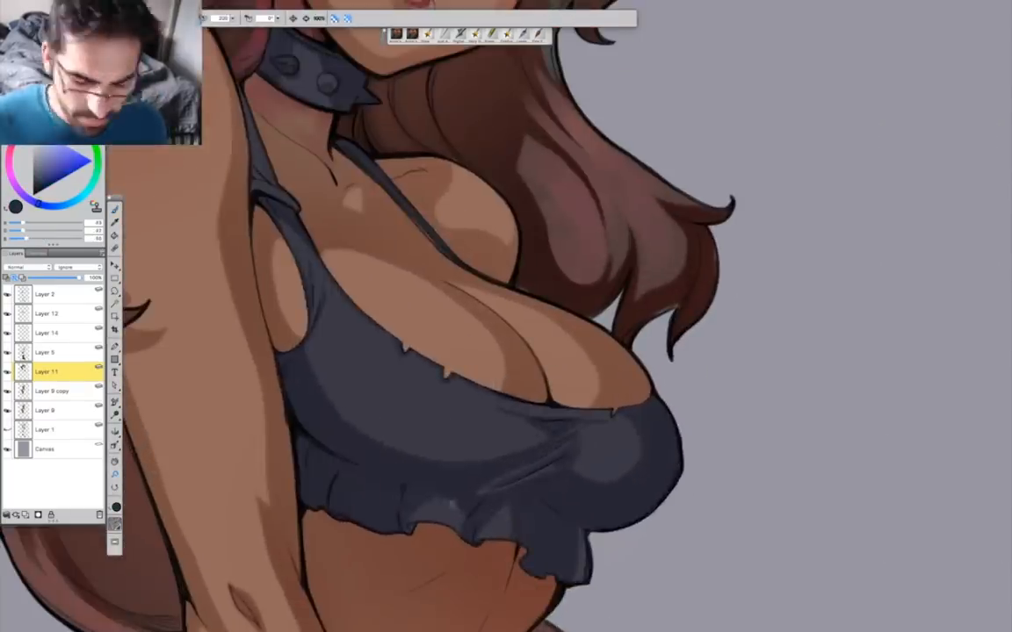
{"action": "left_click", "coordinate": [50, 354]}
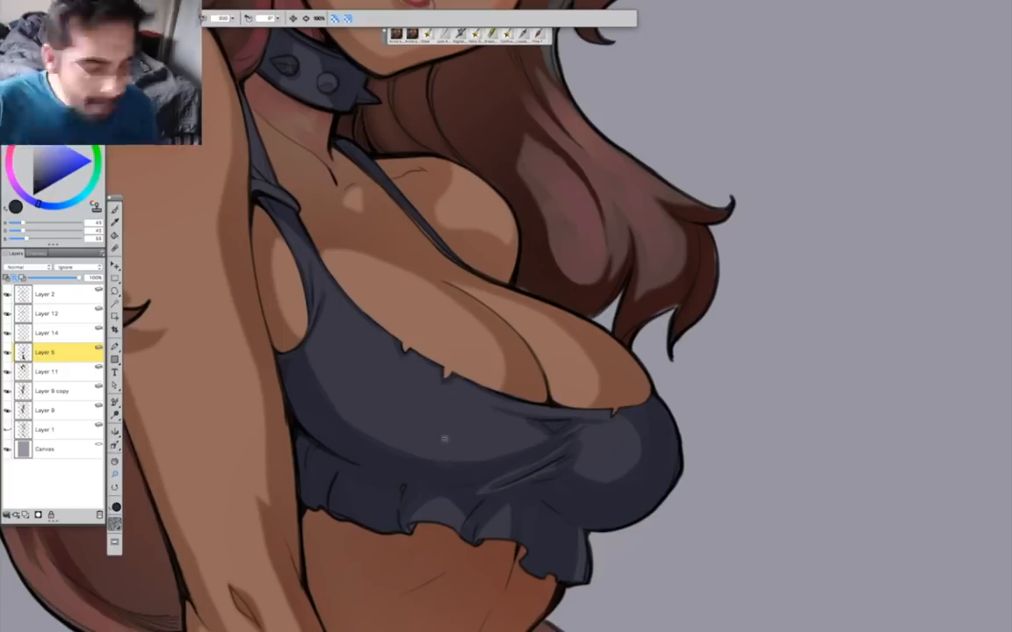
{"action": "left_click_drag", "start_coordinate": [463, 468], "coordinate": [443, 391]}
{"action": "mouse_move", "coordinate": [319, 342]}
{"action": "left_mouse_down"}
{"action": "mouse_move", "coordinate": [542, 355]}
{"action": "mouse_move", "coordinate": [626, 372]}
{"action": "left_mouse_up"}
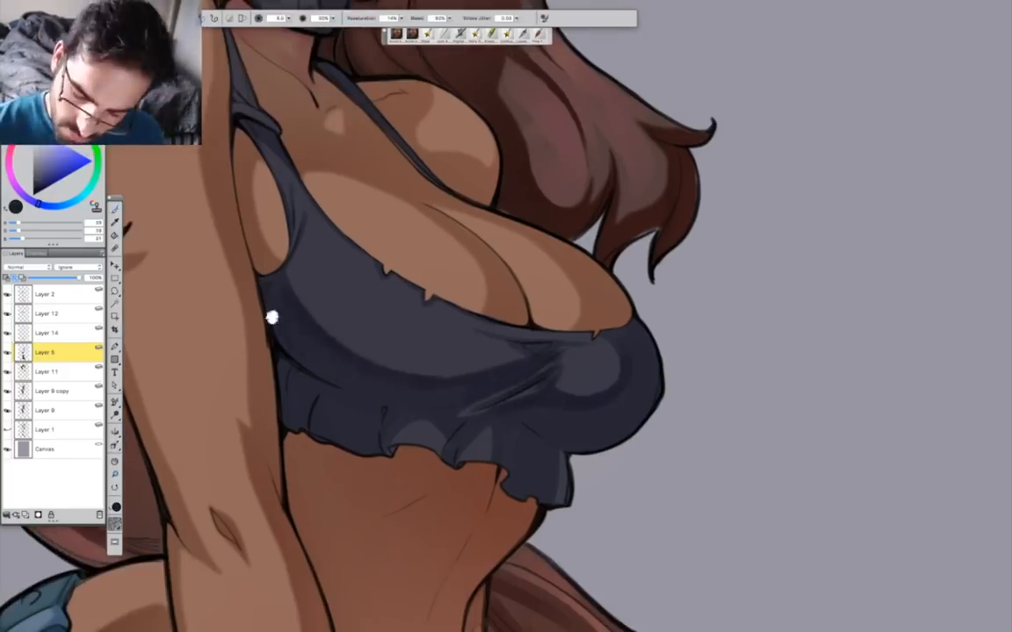
{"action": "left_click_drag", "start_coordinate": [285, 327], "coordinate": [282, 394]}
Paint light grey highlights on the top's strap fold and the collar spikes.
{"action": "key", "text": "ctrl+plus"}
{"action": "left_click_drag", "start_coordinate": [132, 97], "coordinate": [276, 255]}
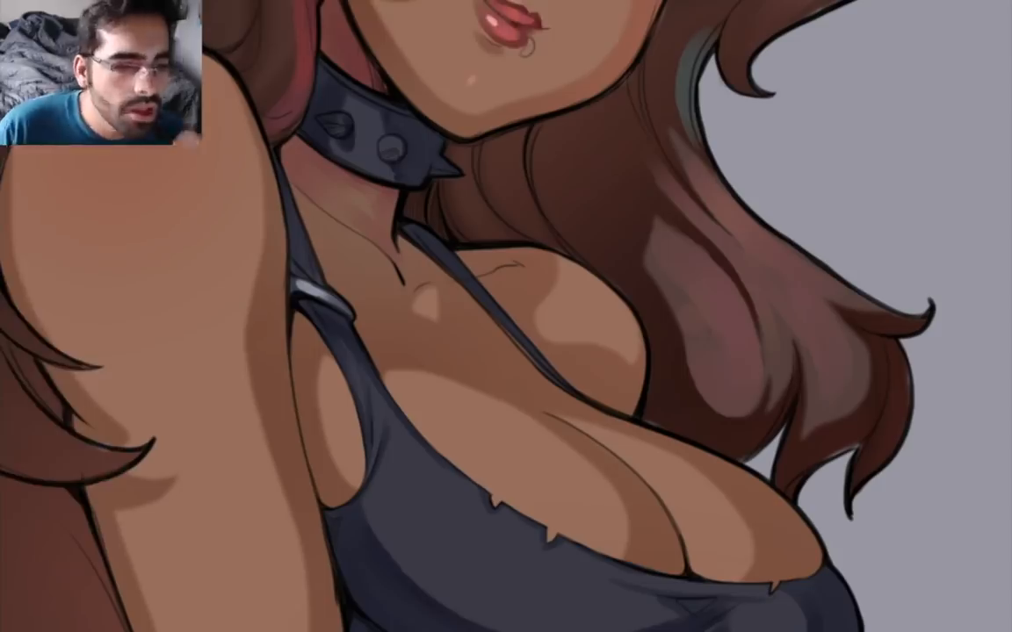
{"action": "key", "text": "Tab"}
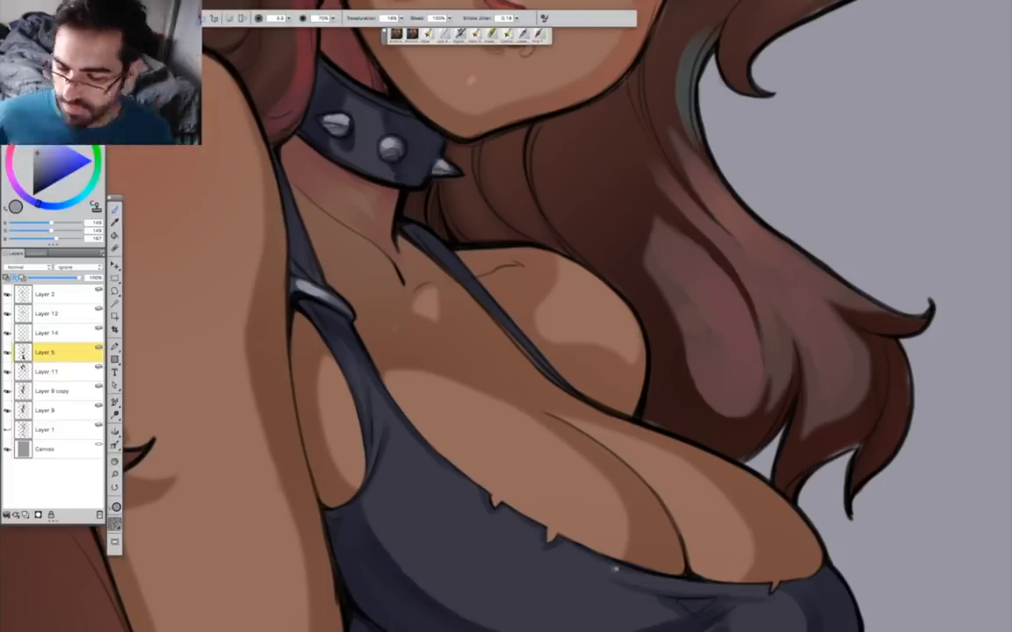
Mix a muted blue and paint a soft highlight on the crop top beside the torn neckline.
{"action": "left_click_drag", "start_coordinate": [459, 533], "coordinate": [330, 387]}
{"action": "left_click", "coordinate": [331, 387], "text": "alt"}
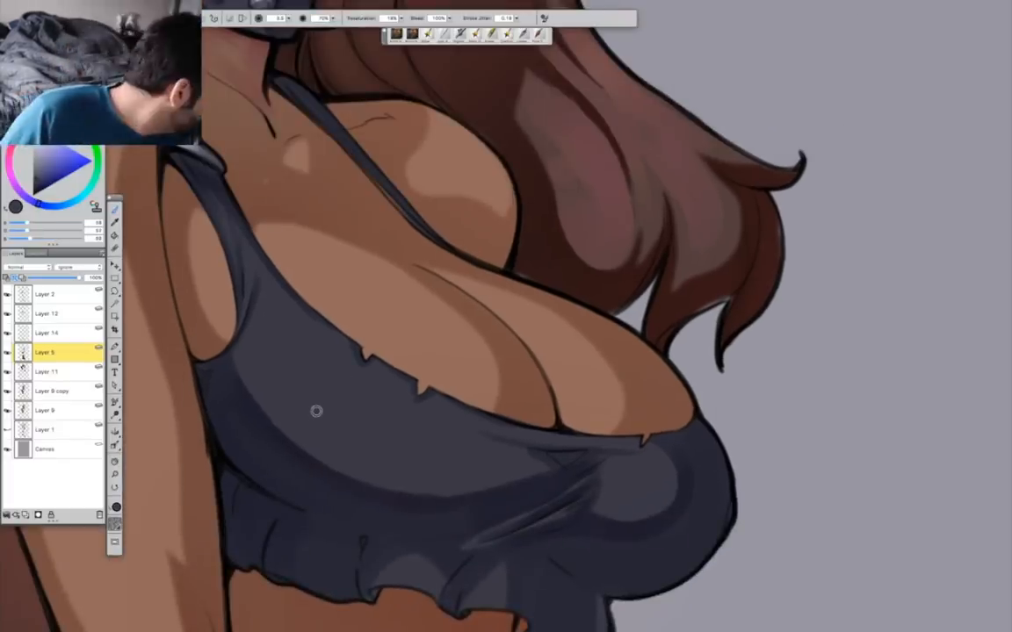
{"action": "left_click", "coordinate": [43, 168]}
{"action": "left_click", "coordinate": [53, 206]}
{"action": "left_click_drag", "start_coordinate": [333, 358], "coordinate": [313, 343]}
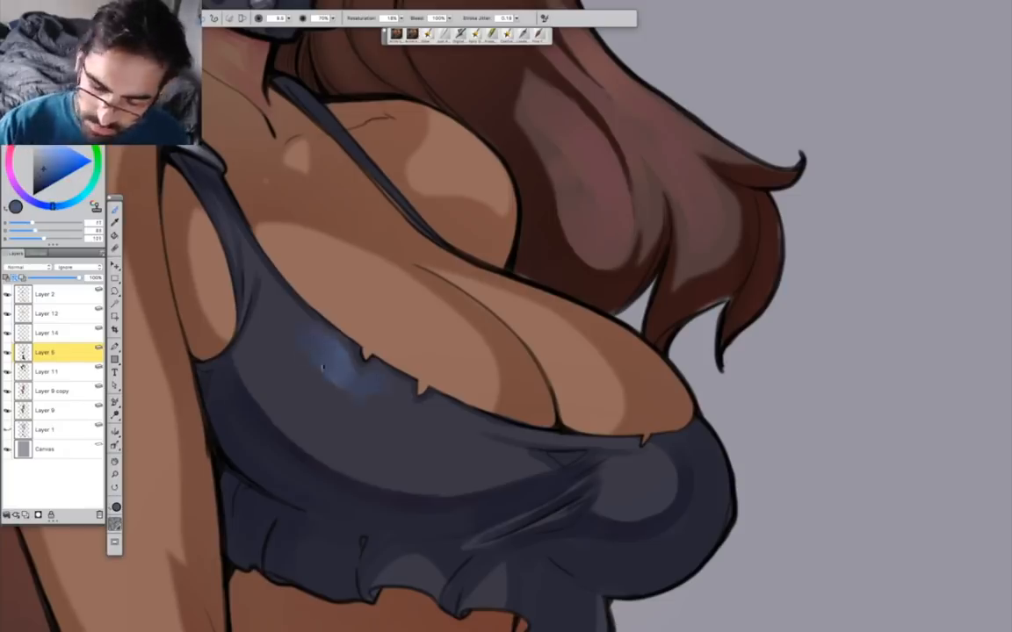
Shift the colour to teal-blue and paint highlights across the crop top's front, neckline folds and far curve.
{"action": "left_click", "coordinate": [65, 205]}
{"action": "left_click_drag", "start_coordinate": [543, 456], "coordinate": [425, 419]}
{"action": "key", "text": "bracketleft"}
{"action": "left_click_drag", "start_coordinate": [482, 404], "coordinate": [386, 395]}
{"action": "left_click_drag", "start_coordinate": [376, 406], "coordinate": [410, 415]}
{"action": "left_click_drag", "start_coordinate": [515, 443], "coordinate": [517, 413]}
{"action": "left_click_drag", "start_coordinate": [255, 351], "coordinate": [405, 368]}
{"action": "left_click_drag", "start_coordinate": [371, 337], "coordinate": [391, 379]}
Switch to a blending brush, soften the blue highlights on the crop top, and return to the painting brush.
{"action": "left_click", "coordinate": [443, 35]}
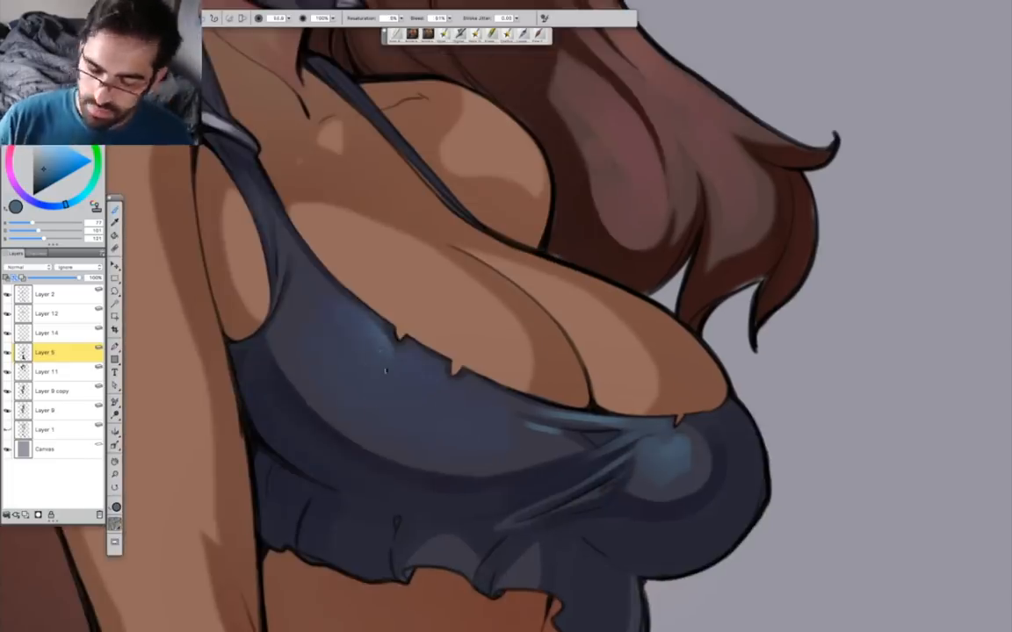
{"action": "left_click_drag", "start_coordinate": [527, 421], "coordinate": [409, 356]}
{"action": "left_click_drag", "start_coordinate": [549, 399], "coordinate": [593, 379]}
{"action": "left_click", "coordinate": [414, 35]}
{"action": "mouse_move", "coordinate": [522, 242]}
{"action": "left_mouse_down"}
{"action": "mouse_move", "coordinate": [558, 513]}
{"action": "mouse_move", "coordinate": [655, 238]}
{"action": "mouse_move", "coordinate": [647, 234]}
{"action": "left_mouse_up"}
Mix a muted mauve and paint reflected light along the crop top's underside and ruffle.
{"action": "left_click", "coordinate": [9, 157]}
{"action": "left_click", "coordinate": [39, 164]}
{"action": "mouse_move", "coordinate": [355, 392]}
{"action": "left_mouse_down"}
{"action": "mouse_move", "coordinate": [295, 301]}
{"action": "mouse_move", "coordinate": [209, 246]}
{"action": "left_mouse_up"}
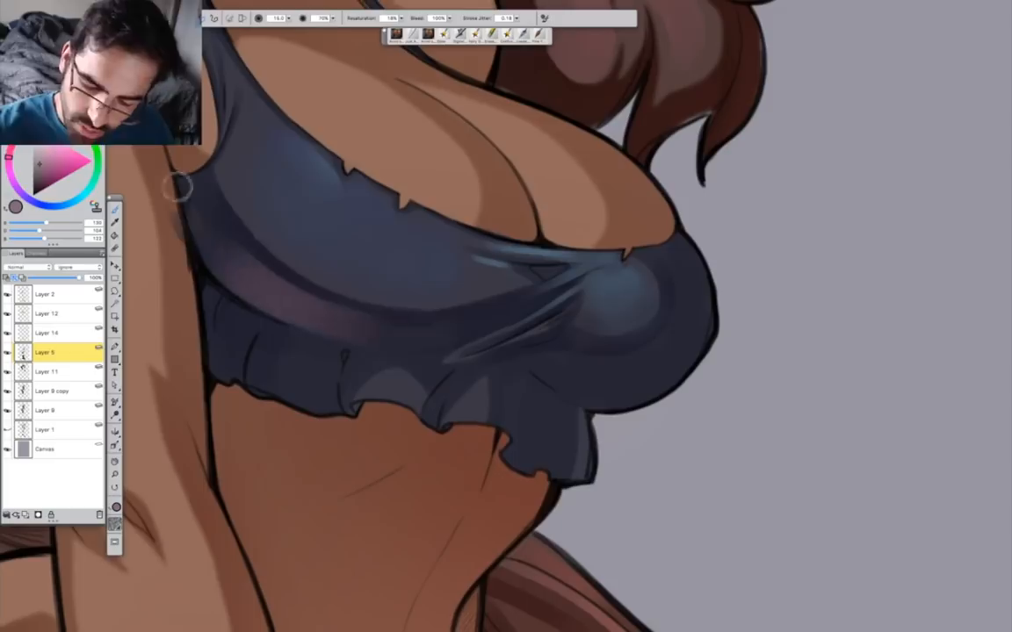
{"action": "left_click_drag", "start_coordinate": [323, 296], "coordinate": [450, 309]}
{"action": "mouse_move", "coordinate": [502, 340]}
{"action": "left_mouse_down"}
{"action": "mouse_move", "coordinate": [575, 353]}
{"action": "mouse_move", "coordinate": [541, 405]}
{"action": "left_mouse_up"}
{"action": "left_click_drag", "start_coordinate": [149, 341], "coordinate": [207, 383]}
{"action": "left_click_drag", "start_coordinate": [378, 279], "coordinate": [368, 371]}
Sample blues from the top and paint thin rim highlights along its outer edge, ruffled hem and strap.
{"action": "left_click", "coordinate": [368, 370], "text": "alt"}
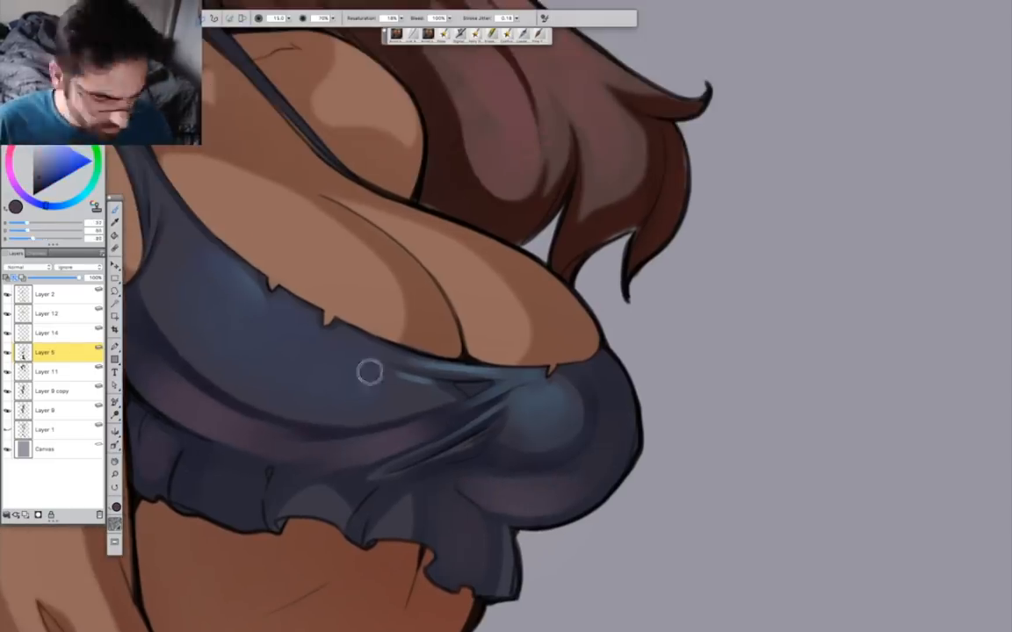
{"action": "left_click", "coordinate": [537, 395], "text": "alt"}
{"action": "key", "text": "bracketleft"}
{"action": "key", "text": "bracketleft"}
{"action": "left_click_drag", "start_coordinate": [603, 354], "coordinate": [629, 402]}
{"action": "left_click_drag", "start_coordinate": [579, 507], "coordinate": [504, 521]}
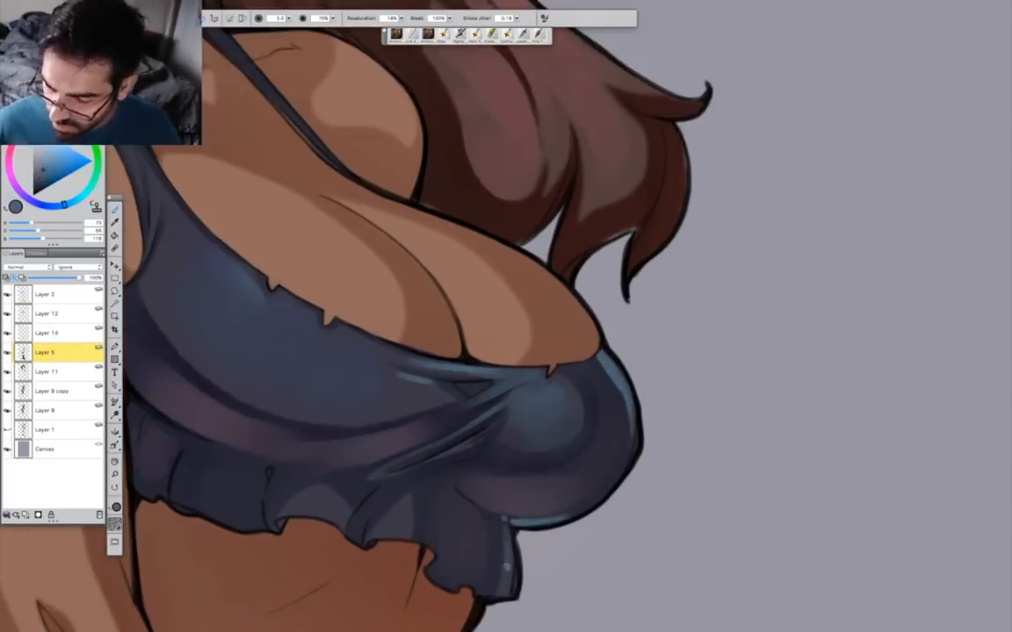
{"action": "left_click_drag", "start_coordinate": [430, 534], "coordinate": [430, 546]}
{"action": "mouse_move", "coordinate": [136, 193]}
{"action": "left_mouse_down"}
{"action": "mouse_move", "coordinate": [216, 244]}
{"action": "mouse_move", "coordinate": [186, 171]}
{"action": "left_mouse_up"}
{"action": "left_click_drag", "start_coordinate": [522, 456], "coordinate": [509, 520]}
{"action": "left_click", "coordinate": [312, 198], "text": "alt"}
{"action": "left_click_drag", "start_coordinate": [314, 198], "coordinate": [350, 240]}
Sample dark teal and denim blue from the belt and lighten the belt section around the rear rivet.
{"action": "mouse_move", "coordinate": [518, 381]}
{"action": "left_mouse_down"}
{"action": "mouse_move", "coordinate": [575, 509]}
{"action": "mouse_move", "coordinate": [566, 243]}
{"action": "left_mouse_up"}
{"action": "left_click_drag", "start_coordinate": [463, 424], "coordinate": [790, 207]}
{"action": "left_click_drag", "start_coordinate": [377, 386], "coordinate": [735, 152]}
{"action": "left_click", "coordinate": [347, 307], "text": "alt"}
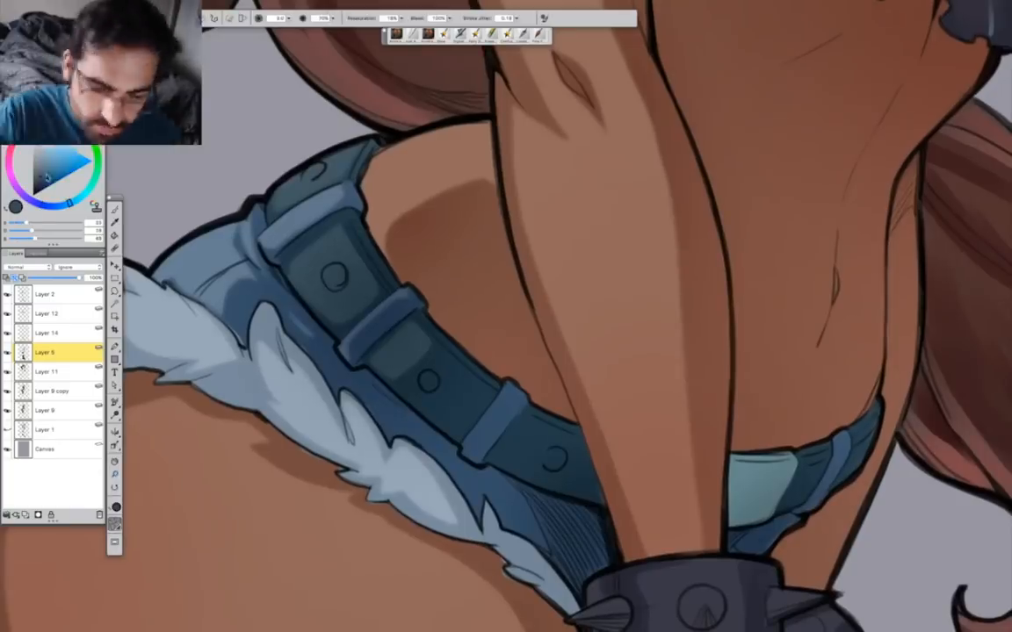
{"action": "left_click", "coordinate": [287, 236], "text": "alt"}
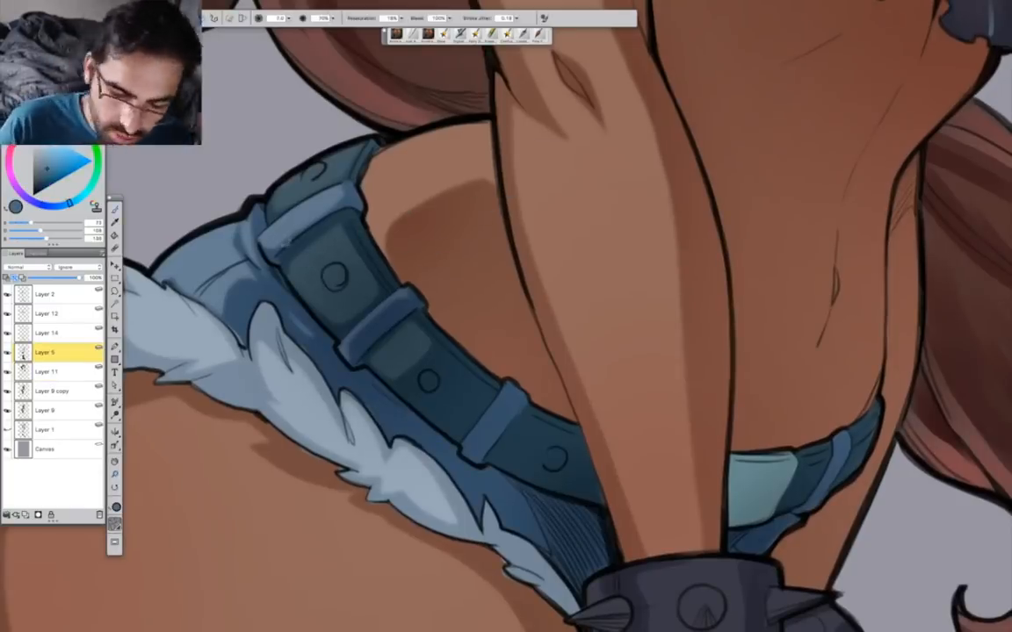
Switch to Layer 12, paint warm tan light on the rear belt and denim, and fill the rivets light grey.
{"action": "left_click", "coordinate": [49, 314]}
{"action": "left_click", "coordinate": [67, 120]}
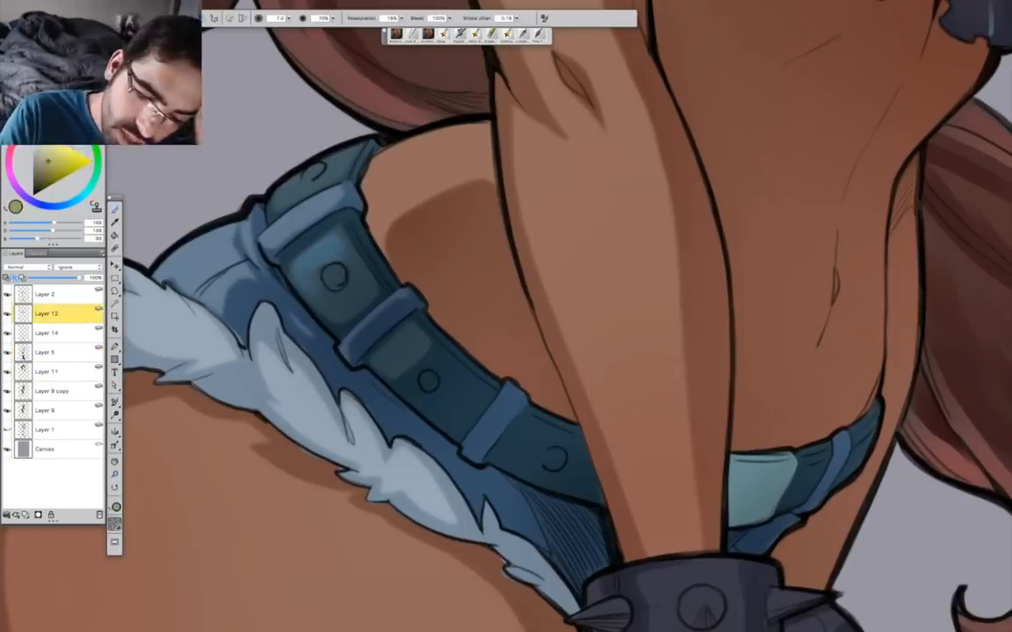
{"action": "mouse_move", "coordinate": [316, 165]}
{"action": "left_mouse_down"}
{"action": "mouse_move", "coordinate": [263, 184]}
{"action": "mouse_move", "coordinate": [264, 201]}
{"action": "left_mouse_up"}
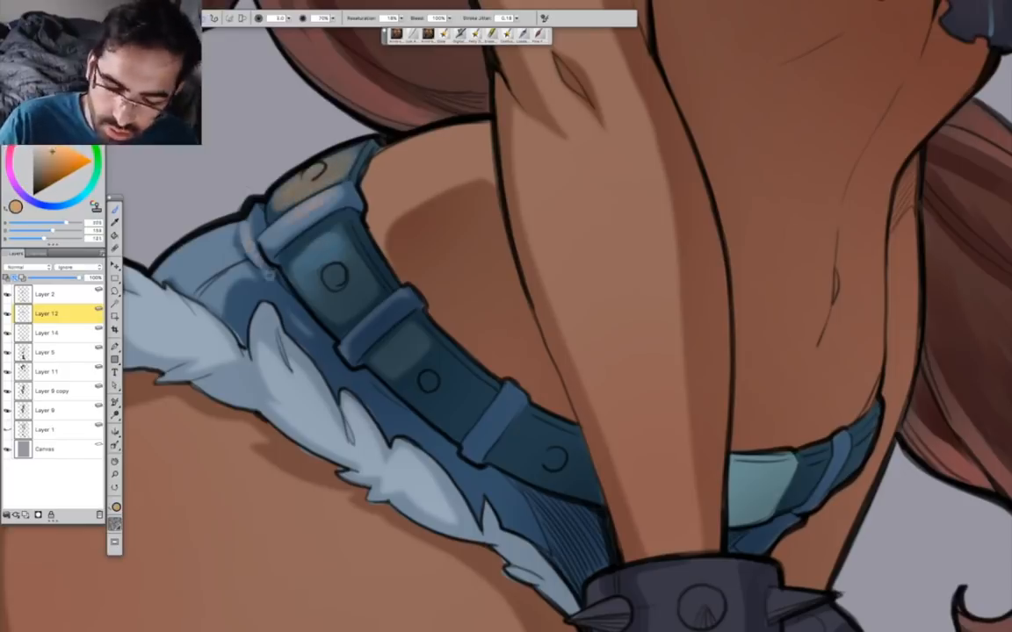
{"action": "mouse_move", "coordinate": [203, 217]}
{"action": "left_mouse_down"}
{"action": "mouse_move", "coordinate": [160, 264]}
{"action": "mouse_move", "coordinate": [255, 262]}
{"action": "left_mouse_up"}
{"action": "mouse_move", "coordinate": [290, 193]}
{"action": "left_mouse_down"}
{"action": "mouse_move", "coordinate": [267, 303]}
{"action": "mouse_move", "coordinate": [292, 327]}
{"action": "left_mouse_up"}
{"action": "left_click_drag", "start_coordinate": [257, 420], "coordinate": [240, 311]}
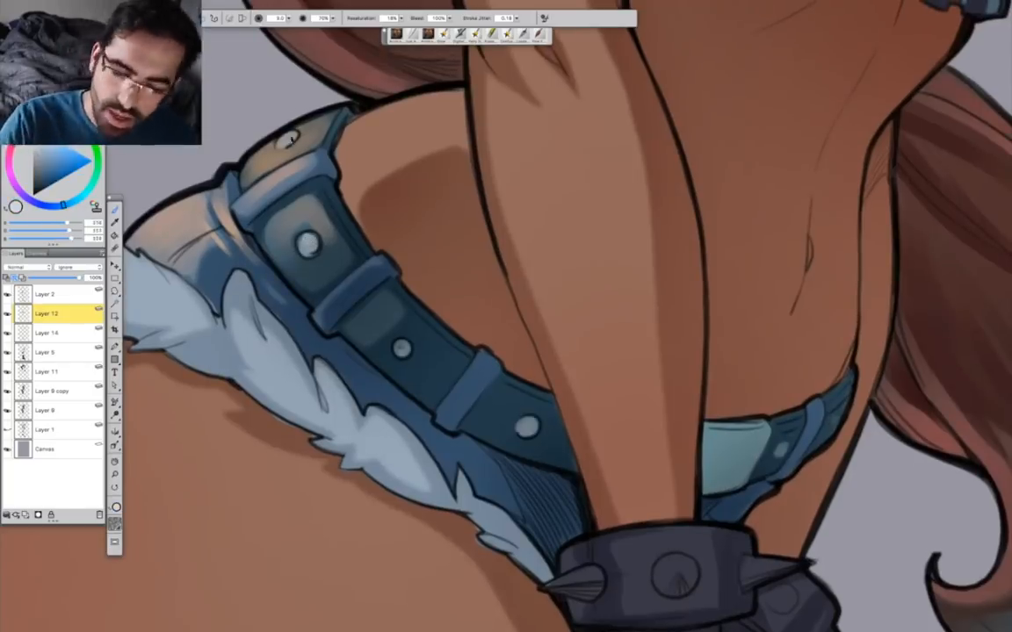
Finish the belt rivets and add sampled light tones to the belt loops and buckle.
{"action": "left_click", "coordinate": [779, 448]}
{"action": "left_click_drag", "start_coordinate": [456, 397], "coordinate": [396, 351]}
{"action": "left_click", "coordinate": [255, 141], "text": "alt"}
{"action": "left_click_drag", "start_coordinate": [267, 138], "coordinate": [297, 195]}
{"action": "left_click_drag", "start_coordinate": [333, 235], "coordinate": [399, 297]}
{"action": "left_click_drag", "start_coordinate": [638, 481], "coordinate": [577, 508]}
{"action": "left_click", "coordinate": [615, 424], "text": "alt"}
{"action": "mouse_move", "coordinate": [591, 431]}
{"action": "left_mouse_down"}
{"action": "mouse_move", "coordinate": [640, 411]}
{"action": "mouse_move", "coordinate": [616, 466]}
{"action": "left_mouse_up"}
{"action": "left_click", "coordinate": [661, 410], "text": "alt"}
{"action": "key", "text": "["}
Refine the belt loops, rivets and denim folds with fine strokes of sampled blue.
{"action": "left_click", "coordinate": [346, 368], "text": "alt"}
{"action": "mouse_move", "coordinate": [362, 344]}
{"action": "left_mouse_down"}
{"action": "mouse_move", "coordinate": [356, 360]}
{"action": "mouse_move", "coordinate": [451, 306]}
{"action": "left_mouse_up"}
{"action": "mouse_move", "coordinate": [342, 206]}
{"action": "left_mouse_down"}
{"action": "mouse_move", "coordinate": [295, 251]}
{"action": "mouse_move", "coordinate": [295, 265]}
{"action": "mouse_move", "coordinate": [475, 421]}
{"action": "left_mouse_up"}
{"action": "left_click_drag", "start_coordinate": [351, 290], "coordinate": [518, 336]}
{"action": "left_click_drag", "start_coordinate": [277, 263], "coordinate": [334, 169]}
{"action": "left_click_drag", "start_coordinate": [413, 140], "coordinate": [373, 176]}
{"action": "left_click_drag", "start_coordinate": [378, 263], "coordinate": [504, 321]}
Sample a pale blue-grey and paint light tuft highlights on the shorts' fur trim.
{"action": "left_click", "coordinate": [571, 284], "text": "alt"}
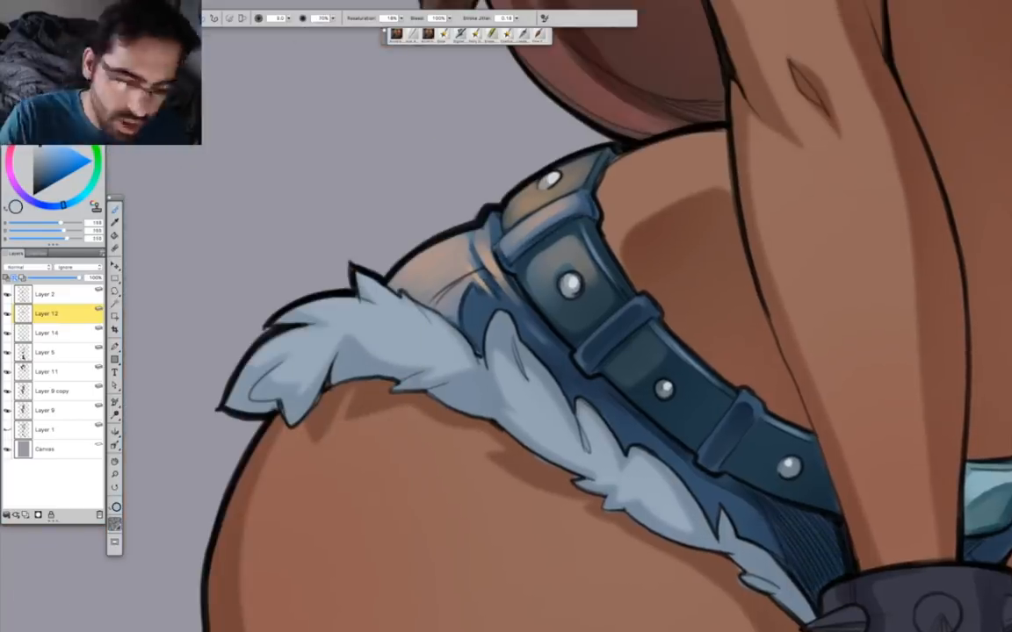
{"action": "left_click_drag", "start_coordinate": [297, 318], "coordinate": [247, 358]}
{"action": "left_click_drag", "start_coordinate": [360, 282], "coordinate": [386, 307]}
{"action": "left_click_drag", "start_coordinate": [356, 302], "coordinate": [303, 316]}
{"action": "left_click_drag", "start_coordinate": [402, 299], "coordinate": [458, 345]}
{"action": "left_click_drag", "start_coordinate": [382, 327], "coordinate": [428, 342]}
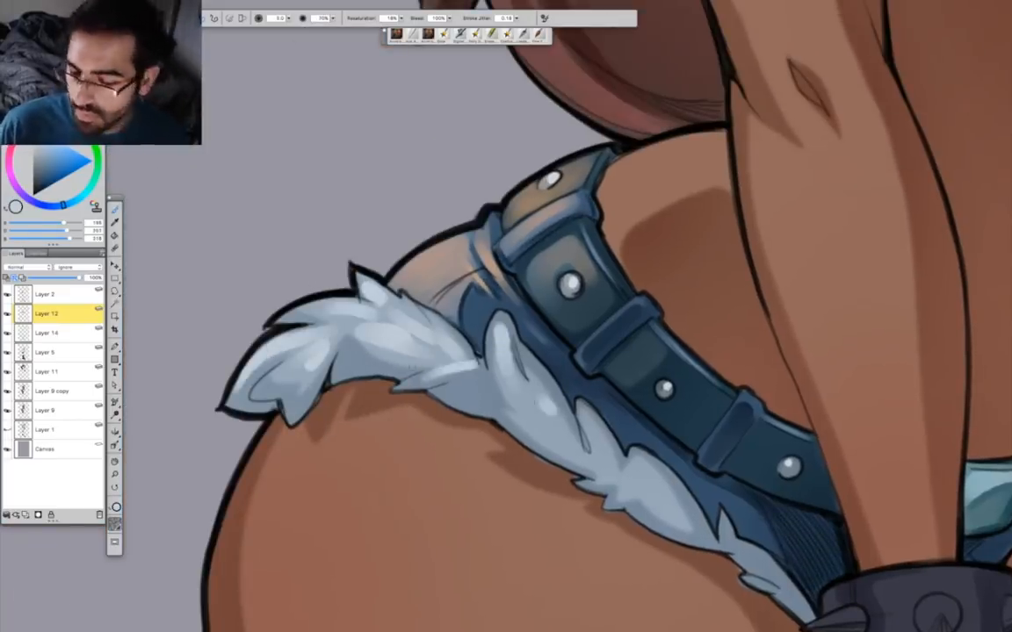
{"action": "left_click_drag", "start_coordinate": [525, 369], "coordinate": [543, 397]}
Paint muted blue highlights on the dark fabric below the wrist cuffs and along the cuffs' upper edges.
{"action": "key", "text": "ctrl+minus"}
{"action": "key", "text": "ctrl+minus"}
{"action": "left_click_drag", "start_coordinate": [528, 601], "coordinate": [506, 316]}
{"action": "key", "text": "ctrl+plus"}
{"action": "key", "text": "ctrl+plus"}
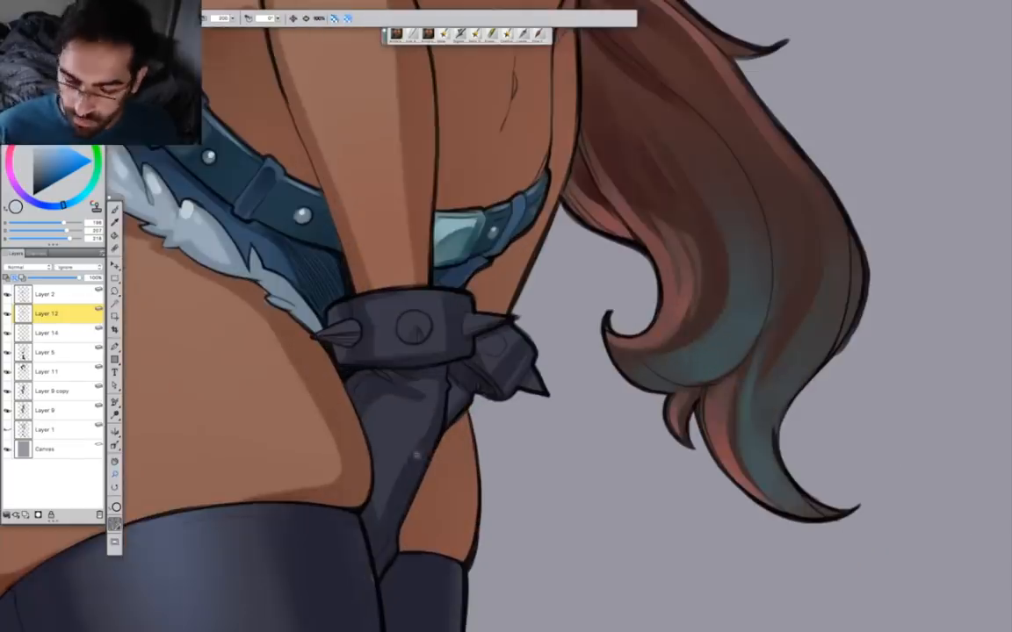
{"action": "left_click", "coordinate": [383, 409], "text": "alt"}
{"action": "left_click_drag", "start_coordinate": [418, 403], "coordinate": [393, 432]}
{"action": "mouse_move", "coordinate": [401, 412]}
{"action": "left_mouse_down"}
{"action": "mouse_move", "coordinate": [426, 404]}
{"action": "mouse_move", "coordinate": [419, 411]}
{"action": "left_mouse_up"}
{"action": "left_click_drag", "start_coordinate": [342, 307], "coordinate": [433, 293]}
{"action": "left_click_drag", "start_coordinate": [375, 301], "coordinate": [456, 294]}
{"action": "left_click_drag", "start_coordinate": [515, 334], "coordinate": [529, 345]}
Render the wrist cuffs' spikes and studs with silver-grey highlights and dark sampled shadows.
{"action": "left_click", "coordinate": [294, 299], "text": "alt"}
{"action": "mouse_move", "coordinate": [336, 336]}
{"action": "left_mouse_down"}
{"action": "mouse_move", "coordinate": [360, 328]}
{"action": "mouse_move", "coordinate": [355, 342]}
{"action": "left_mouse_up"}
{"action": "mouse_move", "coordinate": [406, 331]}
{"action": "left_mouse_down"}
{"action": "mouse_move", "coordinate": [431, 325]}
{"action": "mouse_move", "coordinate": [414, 325]}
{"action": "left_mouse_up"}
{"action": "left_click_drag", "start_coordinate": [468, 324], "coordinate": [506, 319]}
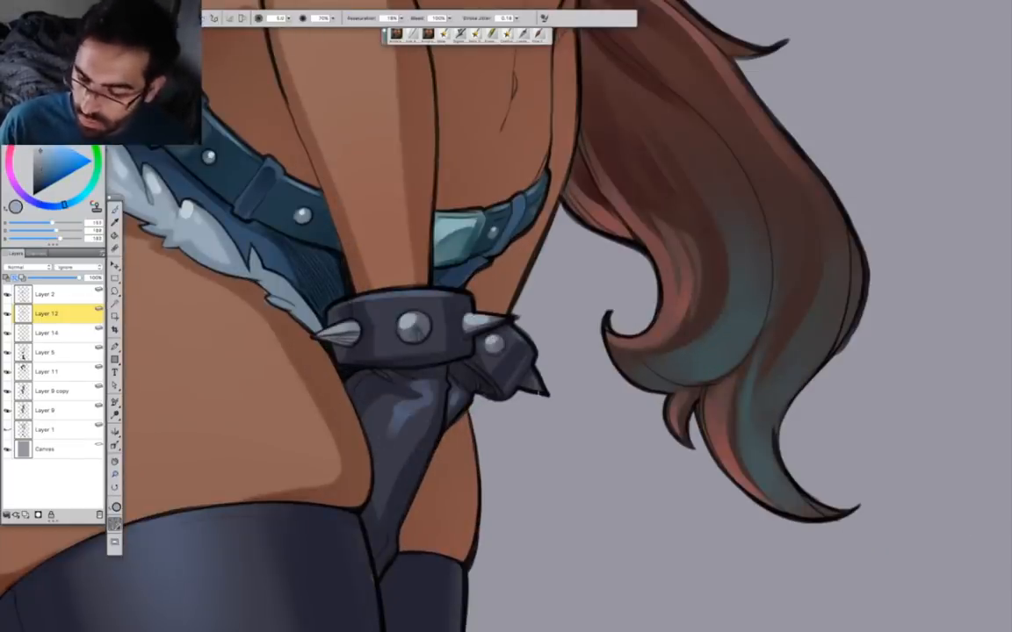
{"action": "left_click", "coordinate": [355, 355], "text": "alt"}
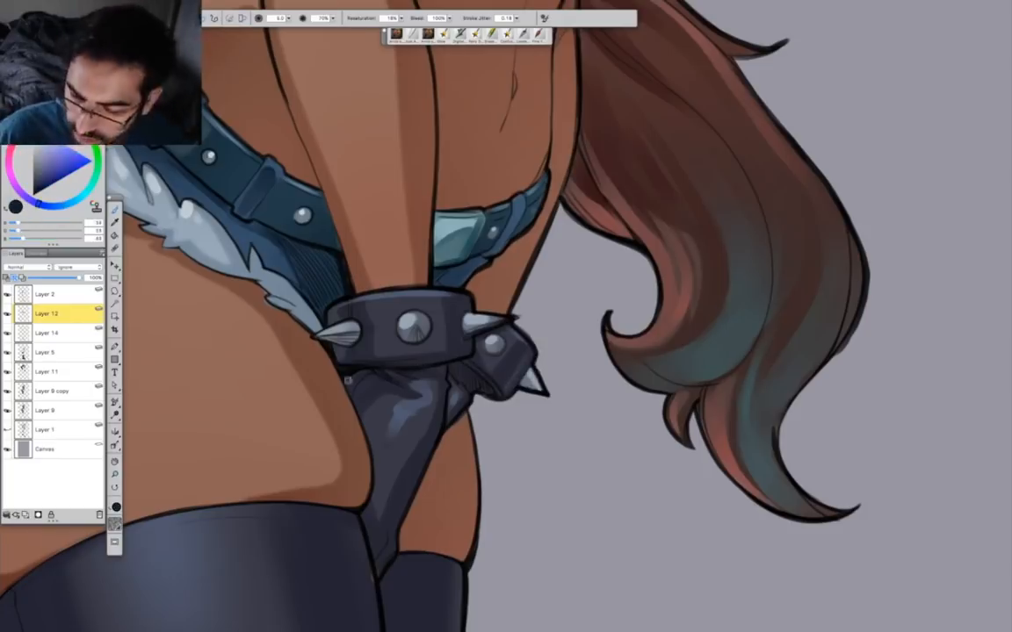
{"action": "left_click_drag", "start_coordinate": [406, 337], "coordinate": [427, 337]}
Sample grey for the front cuff's edge and mix a stronger blue for accents on the cuffs.
{"action": "mouse_move", "coordinate": [480, 463]}
{"action": "left_mouse_down"}
{"action": "mouse_move", "coordinate": [584, 362]}
{"action": "mouse_move", "coordinate": [547, 539]}
{"action": "left_mouse_up"}
{"action": "left_click", "coordinate": [477, 481], "text": "alt"}
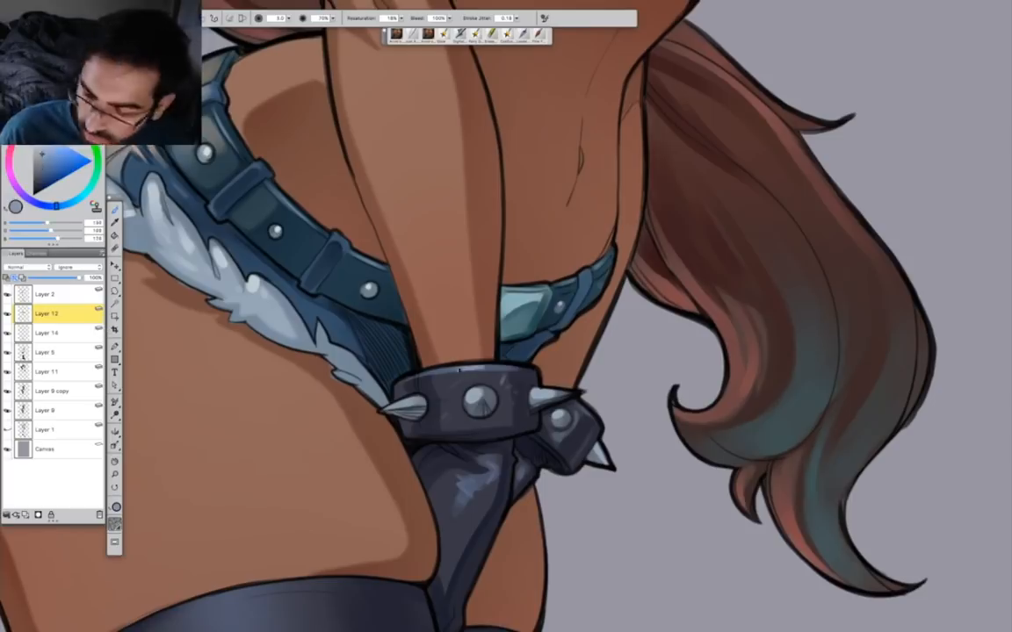
{"action": "left_click", "coordinate": [72, 202]}
{"action": "left_click", "coordinate": [50, 163]}
{"action": "left_click_drag", "start_coordinate": [523, 419], "coordinate": [534, 386]}
Switch to Layer 5, enlarge the brush and paint muted blue highlights down both boot shafts.
{"action": "key", "text": "ctrl+minus"}
{"action": "key", "text": "ctrl+minus"}
{"action": "left_click_drag", "start_coordinate": [545, 519], "coordinate": [413, 281]}
{"action": "left_click_drag", "start_coordinate": [429, 593], "coordinate": [431, 284]}
{"action": "key", "text": "ctrl+plus"}
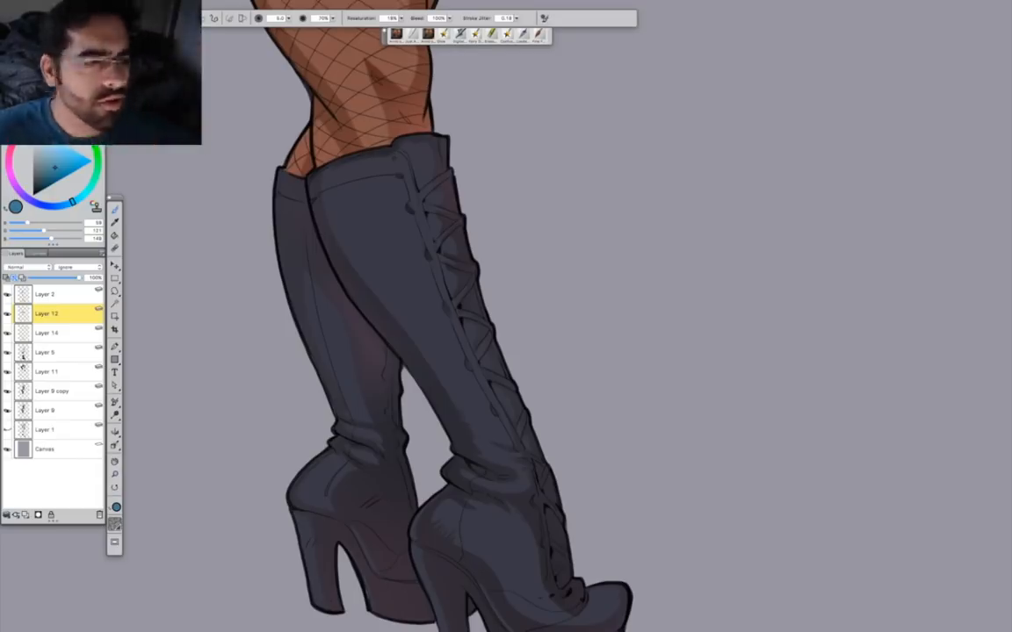
{"action": "left_click", "coordinate": [46, 352]}
{"action": "key", "text": "bracketright"}
{"action": "key", "text": "bracketright"}
{"action": "left_click", "coordinate": [39, 204]}
{"action": "left_click", "coordinate": [40, 167]}
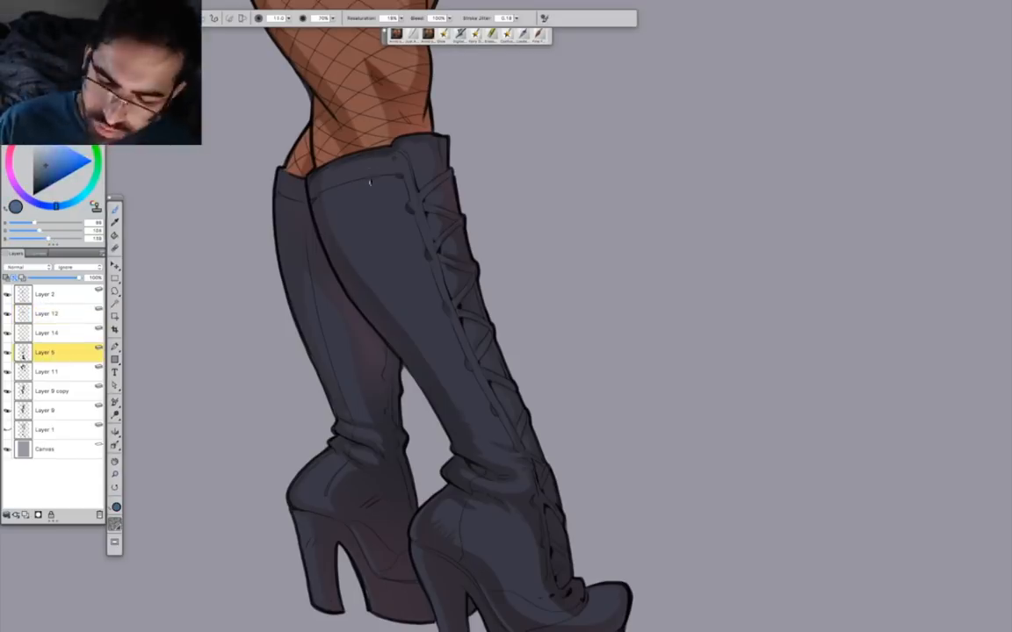
{"action": "left_click_drag", "start_coordinate": [369, 175], "coordinate": [404, 257]}
{"action": "left_click_drag", "start_coordinate": [339, 369], "coordinate": [353, 405]}
Vary the brush size and paint blue sheen on the boots' lower shafts and ankle folds.
{"action": "mouse_move", "coordinate": [491, 430]}
{"action": "left_mouse_down"}
{"action": "mouse_move", "coordinate": [392, 273]}
{"action": "mouse_move", "coordinate": [411, 291]}
{"action": "left_mouse_up"}
{"action": "key", "text": "bracketleft"}
{"action": "key", "text": "bracketleft"}
{"action": "key", "text": "bracketleft"}
{"action": "key", "text": "bracketleft"}
{"action": "key", "text": "bracketleft"}
{"action": "key", "text": "bracketleft"}
{"action": "scroll", "coordinate": [420, 360], "scroll_direction": "up", "scroll_amount": 1}
{"action": "key", "text": "bracketright"}
{"action": "key", "text": "bracketright"}
{"action": "key", "text": "bracketright"}
{"action": "key", "text": "bracketright"}
{"action": "key", "text": "bracketright"}
{"action": "key", "text": "bracketright"}
{"action": "mouse_move", "coordinate": [415, 301]}
{"action": "left_mouse_down"}
{"action": "mouse_move", "coordinate": [385, 333]}
{"action": "mouse_move", "coordinate": [430, 297]}
{"action": "left_mouse_up"}
{"action": "left_click_drag", "start_coordinate": [384, 250], "coordinate": [415, 274]}
{"action": "left_click_drag", "start_coordinate": [381, 359], "coordinate": [412, 271]}
{"action": "left_click_drag", "start_coordinate": [462, 379], "coordinate": [518, 421]}
Paint narrower blue highlights on the rear boot's ankle and heel, and undo the last platform stroke.
{"action": "key", "text": "bracketleft"}
{"action": "key", "text": "bracketleft"}
{"action": "left_click_drag", "start_coordinate": [308, 172], "coordinate": [330, 267]}
{"action": "mouse_move", "coordinate": [644, 374]}
{"action": "left_mouse_down"}
{"action": "mouse_move", "coordinate": [668, 375]}
{"action": "mouse_move", "coordinate": [726, 492]}
{"action": "left_mouse_up"}
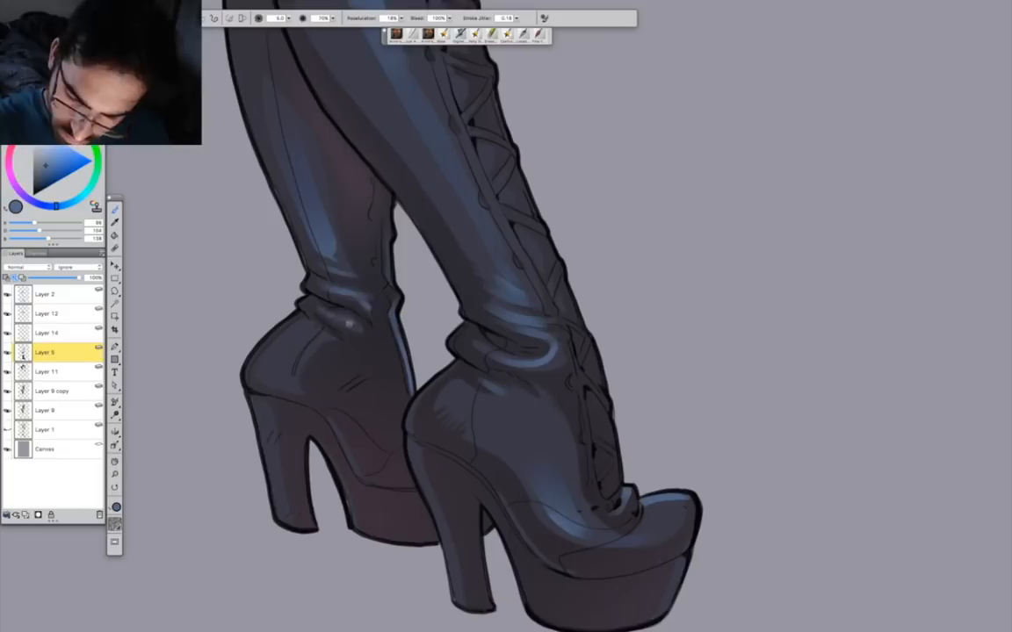
{"action": "mouse_move", "coordinate": [297, 336]}
{"action": "left_mouse_down"}
{"action": "mouse_move", "coordinate": [277, 376]}
{"action": "mouse_move", "coordinate": [288, 518]}
{"action": "left_mouse_up"}
{"action": "left_click_drag", "start_coordinate": [429, 472], "coordinate": [384, 343]}
{"action": "left_click_drag", "start_coordinate": [341, 376], "coordinate": [340, 411]}
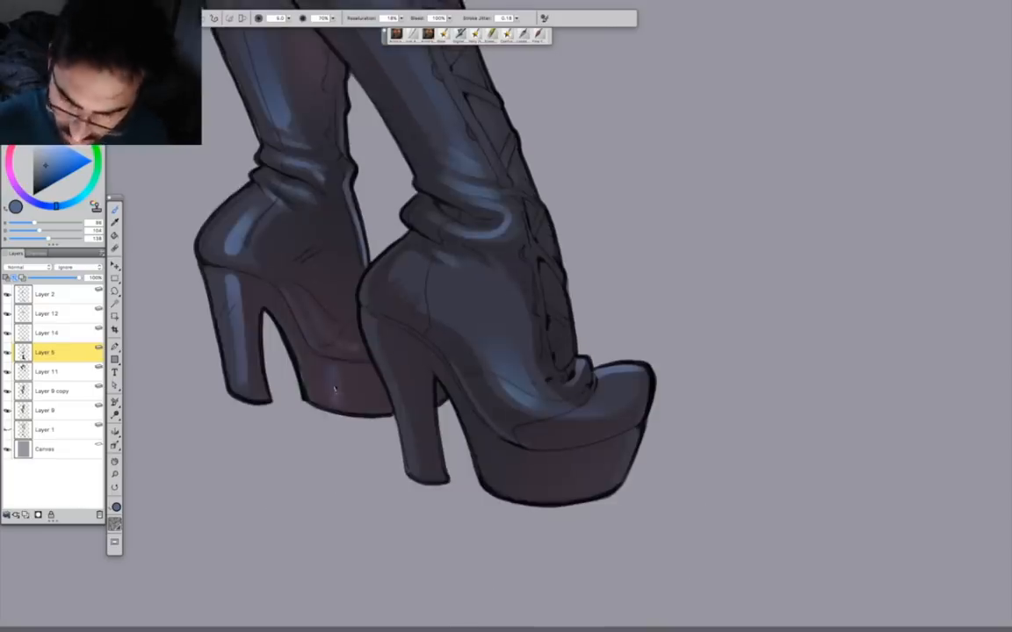
{"action": "key", "text": "ctrl+z"}
Refine the blue highlights on the front boot's foot and upper shaft using smaller and larger brush sizes.
{"action": "left_click_drag", "start_coordinate": [384, 343], "coordinate": [431, 466]}
{"action": "key", "text": "bracketleft"}
{"action": "key", "text": "bracketleft"}
{"action": "key", "text": "bracketleft"}
{"action": "key", "text": "bracketleft"}
{"action": "key", "text": "bracketleft"}
{"action": "left_click_drag", "start_coordinate": [515, 298], "coordinate": [458, 498]}
{"action": "key", "text": "bracketright"}
{"action": "key", "text": "bracketright"}
{"action": "key", "text": "bracketright"}
{"action": "key", "text": "bracketright"}
{"action": "key", "text": "bracketright"}
{"action": "mouse_move", "coordinate": [221, 138]}
{"action": "left_mouse_down"}
{"action": "mouse_move", "coordinate": [331, 106]}
{"action": "mouse_move", "coordinate": [329, 136]}
{"action": "left_mouse_up"}
{"action": "left_click_drag", "start_coordinate": [436, 334], "coordinate": [385, 195]}
Reduce the brush size and paint fine blue-grey highlights on the front boot's crossed laces and lacing edge.
{"action": "key", "text": "bracketleft"}
{"action": "key", "text": "bracketleft"}
{"action": "key", "text": "bracketleft"}
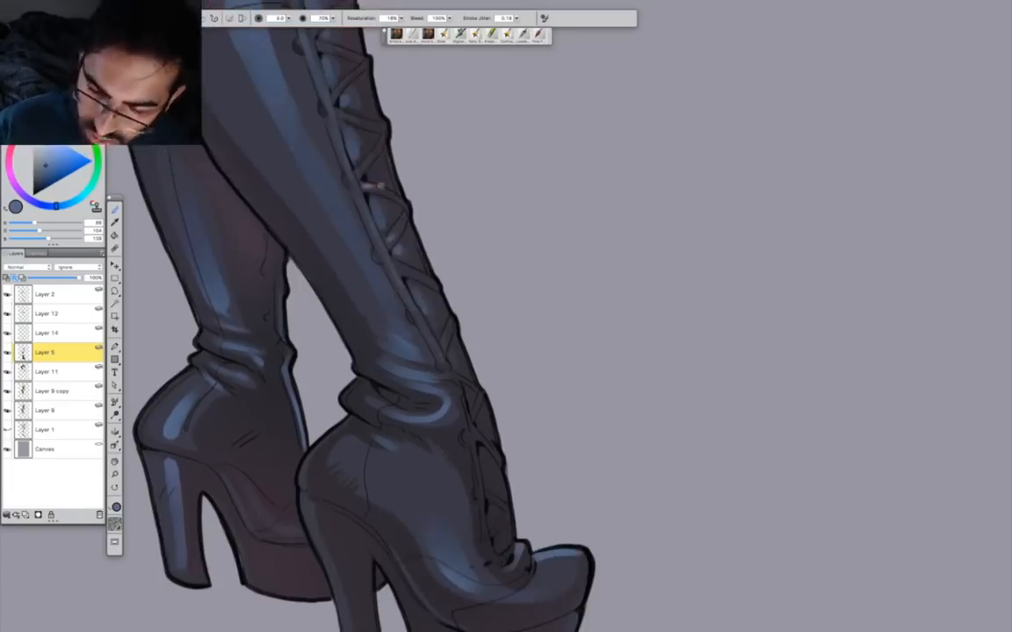
{"action": "left_click_drag", "start_coordinate": [326, 149], "coordinate": [330, 322]}
{"action": "left_click_drag", "start_coordinate": [452, 561], "coordinate": [429, 305]}
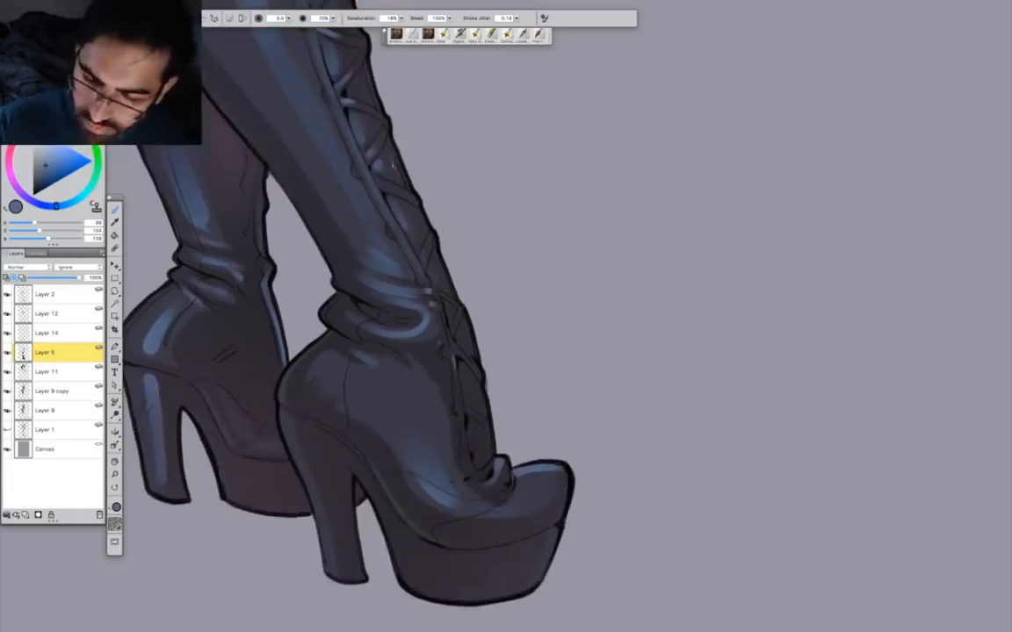
{"action": "left_click_drag", "start_coordinate": [395, 243], "coordinate": [441, 422]}
{"action": "left_click_drag", "start_coordinate": [578, 393], "coordinate": [577, 312]}
{"action": "left_click_drag", "start_coordinate": [324, 95], "coordinate": [399, 345]}
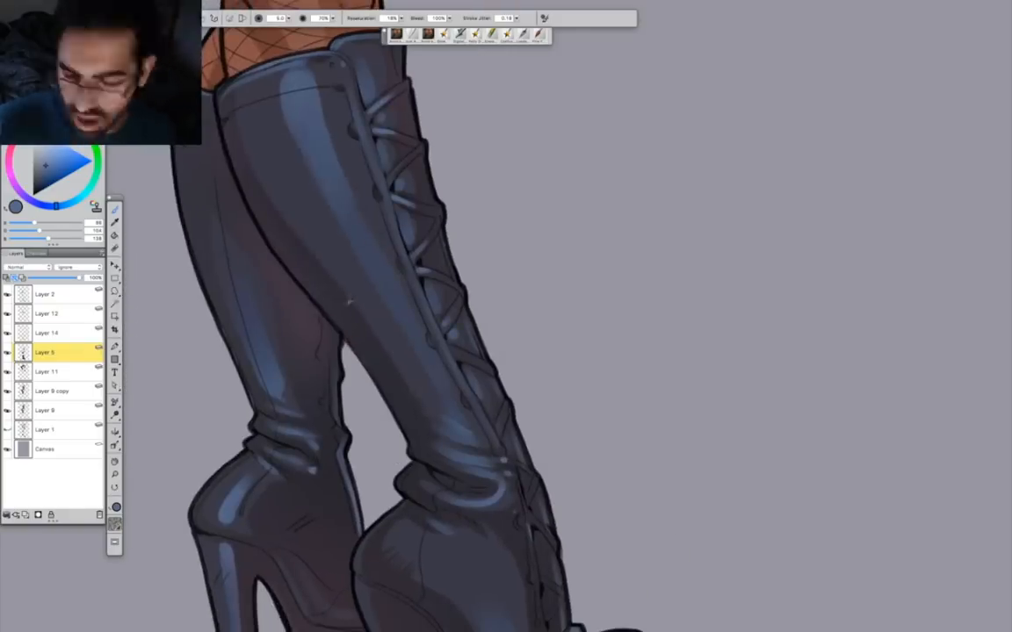
Sample a dark boot colour, shrink the brush and paint a fine dark accent at the front boot's lower lacing.
{"action": "left_click", "coordinate": [347, 303], "text": "alt"}
{"action": "key", "text": "bracketleft"}
{"action": "key", "text": "bracketleft"}
{"action": "key", "text": "bracketleft"}
{"action": "key", "text": "bracketleft"}
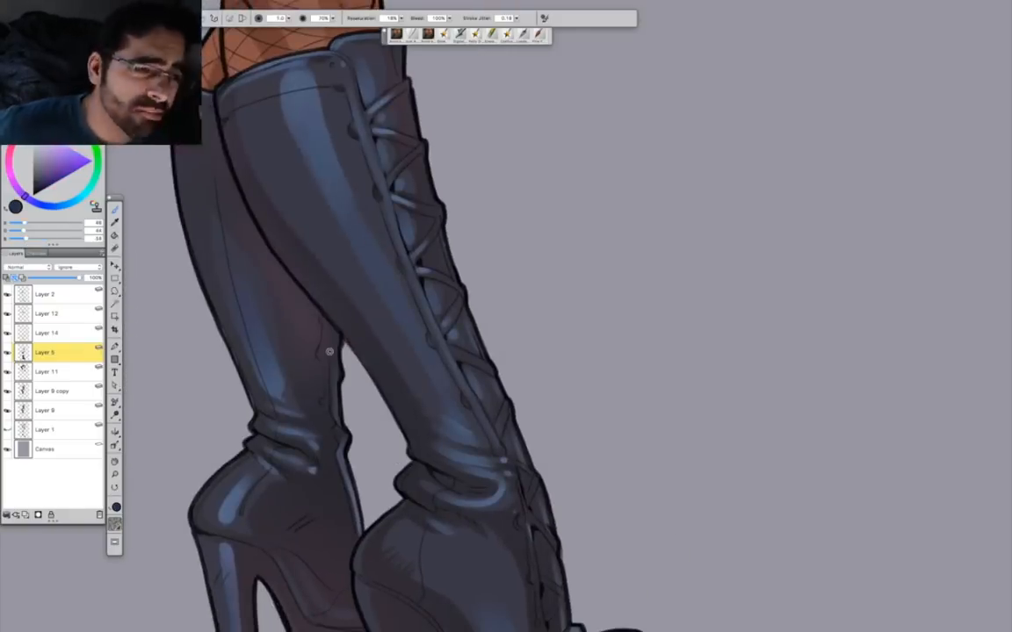
{"action": "left_click_drag", "start_coordinate": [460, 418], "coordinate": [495, 435]}
Switch brushes, sample the boot's dark tone and paint dark purple shading along both boots' shafts.
{"action": "left_click", "coordinate": [428, 34]}
{"action": "left_click", "coordinate": [269, 104], "text": "alt"}
{"action": "left_click_drag", "start_coordinate": [274, 121], "coordinate": [326, 244]}
{"action": "left_click_drag", "start_coordinate": [344, 281], "coordinate": [404, 371]}
{"action": "left_click_drag", "start_coordinate": [215, 114], "coordinate": [231, 263]}
{"action": "left_click_drag", "start_coordinate": [232, 159], "coordinate": [256, 241]}
{"action": "mouse_move", "coordinate": [425, 368]}
{"action": "left_mouse_down"}
{"action": "mouse_move", "coordinate": [403, 271]}
{"action": "mouse_move", "coordinate": [411, 351]}
{"action": "left_mouse_up"}
Deepen the dark shading on the lower shafts and ankle folds of both boots using smaller and larger brush sizes.
{"action": "key", "text": "bracketleft"}
{"action": "key", "text": "bracketleft"}
{"action": "key", "text": "bracketleft"}
{"action": "key", "text": "bracketleft"}
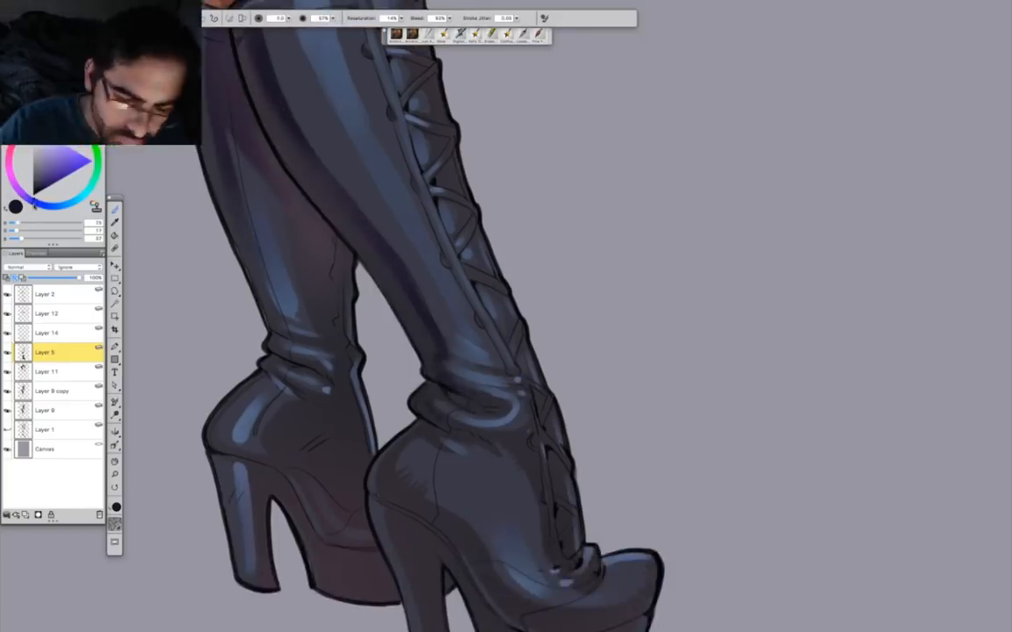
{"action": "left_click_drag", "start_coordinate": [421, 458], "coordinate": [462, 381]}
{"action": "key", "text": "bracketright"}
{"action": "key", "text": "bracketright"}
{"action": "key", "text": "bracketright"}
{"action": "key", "text": "bracketright"}
{"action": "left_click_drag", "start_coordinate": [382, 210], "coordinate": [399, 349]}
{"action": "left_click_drag", "start_coordinate": [300, 292], "coordinate": [260, 360]}
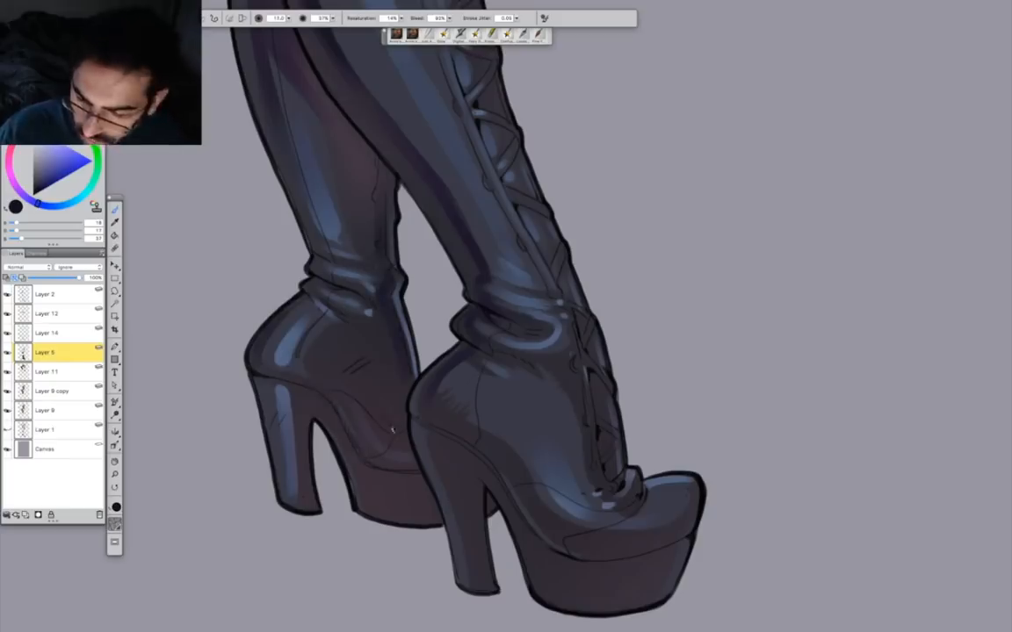
Paint dark purple shading on the heels and platforms of both boots.
{"action": "left_click_drag", "start_coordinate": [396, 217], "coordinate": [358, 380]}
{"action": "mouse_move", "coordinate": [216, 182]}
{"action": "left_mouse_down"}
{"action": "mouse_move", "coordinate": [244, 202]}
{"action": "mouse_move", "coordinate": [288, 288]}
{"action": "left_mouse_up"}
{"action": "left_click_drag", "start_coordinate": [340, 332], "coordinate": [269, 182]}
{"action": "key", "text": "bracketleft"}
{"action": "key", "text": "bracketleft"}
{"action": "key", "text": "bracketleft"}
{"action": "key", "text": "bracketleft"}
{"action": "left_click_drag", "start_coordinate": [506, 602], "coordinate": [522, 441]}
Choose a darker blue and extend the dark shading over the front boot's platform and the shafts.
{"action": "left_click", "coordinate": [48, 190]}
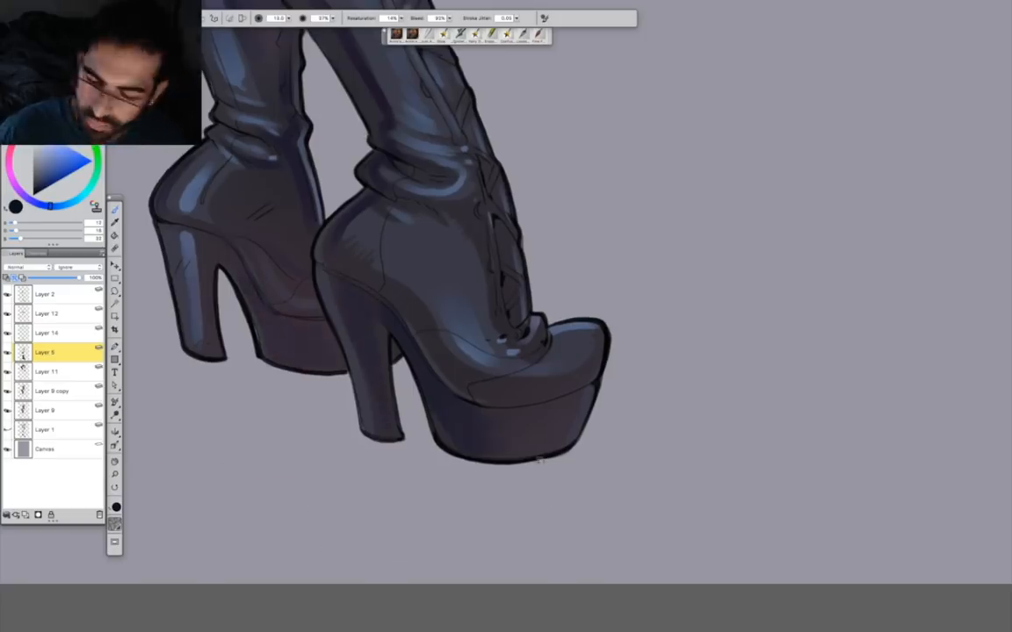
{"action": "left_click_drag", "start_coordinate": [475, 375], "coordinate": [462, 555]}
{"action": "key", "text": "bracketright"}
{"action": "key", "text": "bracketright"}
{"action": "left_click_drag", "start_coordinate": [527, 385], "coordinate": [605, 543]}
{"action": "left_click_drag", "start_coordinate": [439, 289], "coordinate": [540, 488]}
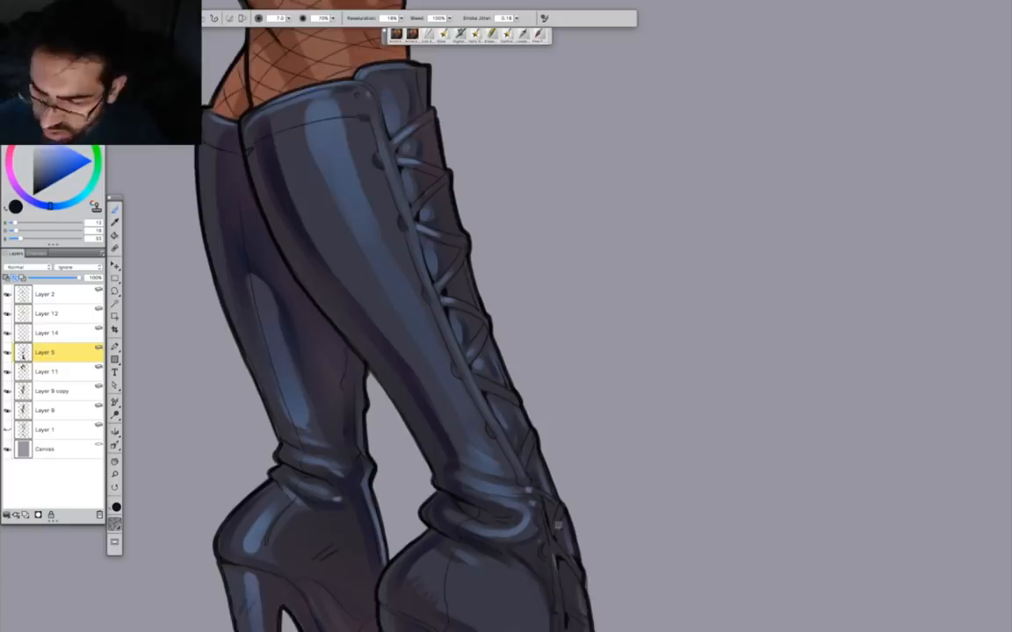
Reduce the brush size and darken the boots' cuff seams and the gaps between the front boot's laces.
{"action": "left_click_drag", "start_coordinate": [349, 378], "coordinate": [451, 293]}
{"action": "left_click_drag", "start_coordinate": [349, 263], "coordinate": [385, 367]}
{"action": "left_click_drag", "start_coordinate": [531, 227], "coordinate": [462, 395]}
{"action": "key", "text": "bracketleft"}
{"action": "key", "text": "bracketleft"}
{"action": "key", "text": "bracketleft"}
{"action": "key", "text": "bracketleft"}
{"action": "left_click_drag", "start_coordinate": [275, 199], "coordinate": [354, 178]}
{"action": "left_click_drag", "start_coordinate": [359, 187], "coordinate": [389, 271]}
{"action": "left_click_drag", "start_coordinate": [501, 480], "coordinate": [510, 502]}
{"action": "left_click_drag", "start_coordinate": [505, 492], "coordinate": [518, 431]}
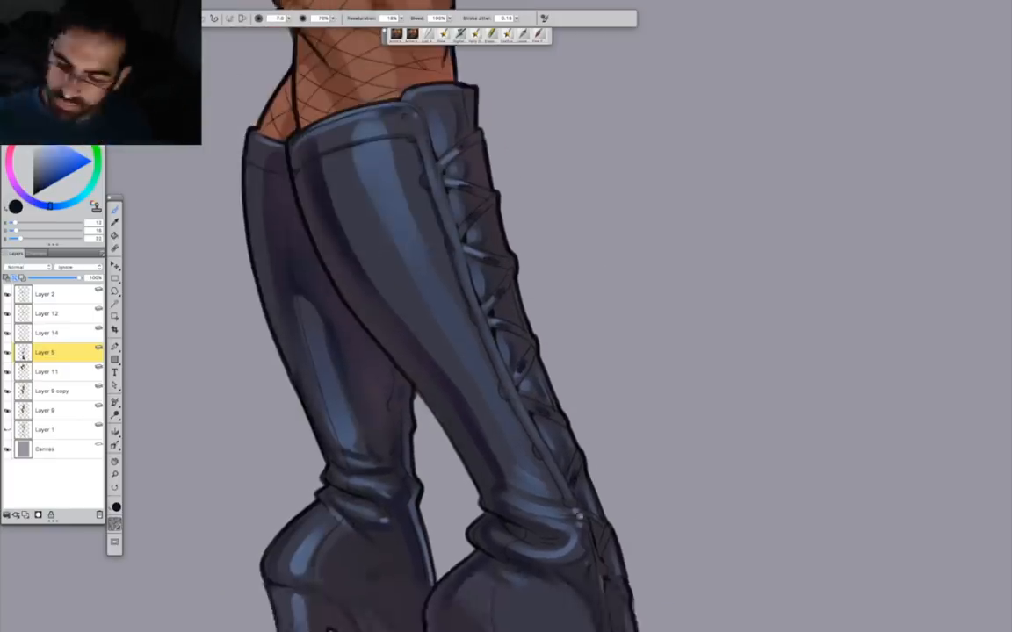
Refine the front boot's laces with sampled tones and paint muted pink reflected light along the lacing's outer edge.
{"action": "left_click_drag", "start_coordinate": [518, 352], "coordinate": [452, 504]}
{"action": "left_click", "coordinate": [434, 453], "text": "alt"}
{"action": "left_click_drag", "start_coordinate": [434, 448], "coordinate": [425, 372]}
{"action": "left_click", "coordinate": [395, 193], "text": "alt"}
{"action": "left_click_drag", "start_coordinate": [402, 228], "coordinate": [418, 262]}
{"action": "left_click_drag", "start_coordinate": [417, 291], "coordinate": [427, 322]}
{"action": "mouse_move", "coordinate": [477, 472]}
{"action": "left_mouse_down"}
{"action": "mouse_move", "coordinate": [387, 313]}
{"action": "mouse_move", "coordinate": [416, 400]}
{"action": "left_mouse_up"}
{"action": "key", "text": "bracketleft"}
{"action": "left_click_drag", "start_coordinate": [433, 444], "coordinate": [379, 286]}
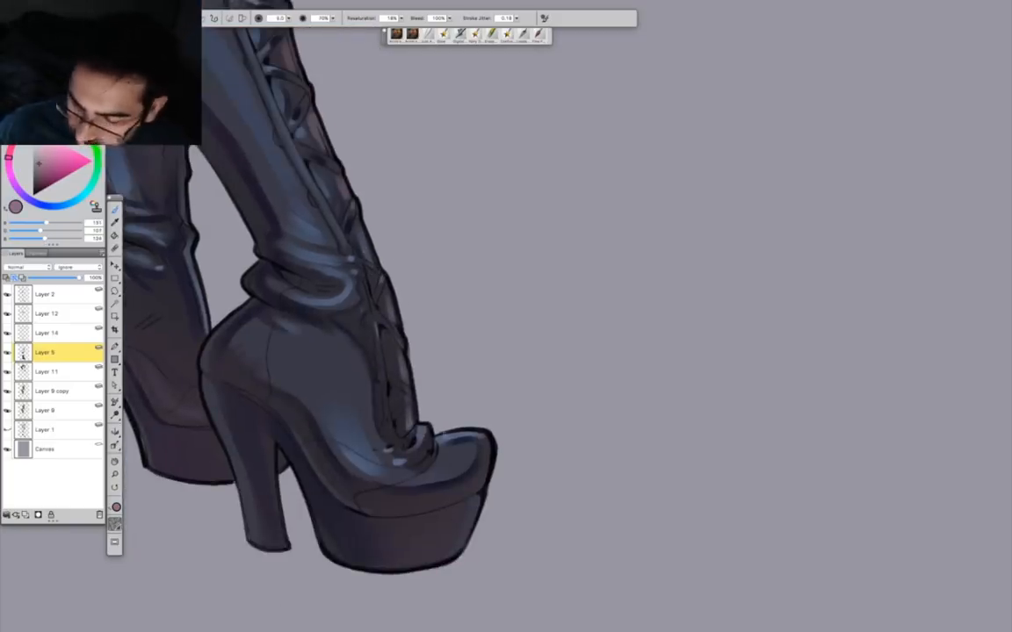
{"action": "mouse_move", "coordinate": [181, 166]}
{"action": "left_mouse_down"}
{"action": "mouse_move", "coordinate": [297, 244]}
{"action": "mouse_move", "coordinate": [266, 283]}
{"action": "left_mouse_up"}
{"action": "mouse_move", "coordinate": [265, 211]}
{"action": "left_mouse_down"}
{"action": "mouse_move", "coordinate": [352, 313]}
{"action": "mouse_move", "coordinate": [289, 450]}
{"action": "left_mouse_up"}
{"action": "left_click_drag", "start_coordinate": [351, 212], "coordinate": [271, 76]}
{"action": "left_click_drag", "start_coordinate": [174, 177], "coordinate": [278, 260]}
Choose a desaturated blue-grey, adjust the brush size and paint rim highlights along the front boot's heel.
{"action": "left_click", "coordinate": [278, 260], "text": "alt"}
{"action": "key", "text": "bracketright"}
{"action": "key", "text": "bracketright"}
{"action": "key", "text": "bracketright"}
{"action": "key", "text": "bracketright"}
{"action": "key", "text": "bracketright"}
{"action": "key", "text": "bracketright"}
{"action": "key", "text": "bracketright"}
{"action": "left_click", "coordinate": [74, 201]}
{"action": "left_click", "coordinate": [38, 160]}
{"action": "key", "text": "bracketleft"}
{"action": "key", "text": "bracketleft"}
{"action": "key", "text": "bracketleft"}
{"action": "key", "text": "bracketleft"}
{"action": "key", "text": "bracketleft"}
{"action": "key", "text": "bracketleft"}
{"action": "key", "text": "bracketleft"}
{"action": "left_click_drag", "start_coordinate": [365, 404], "coordinate": [351, 229]}
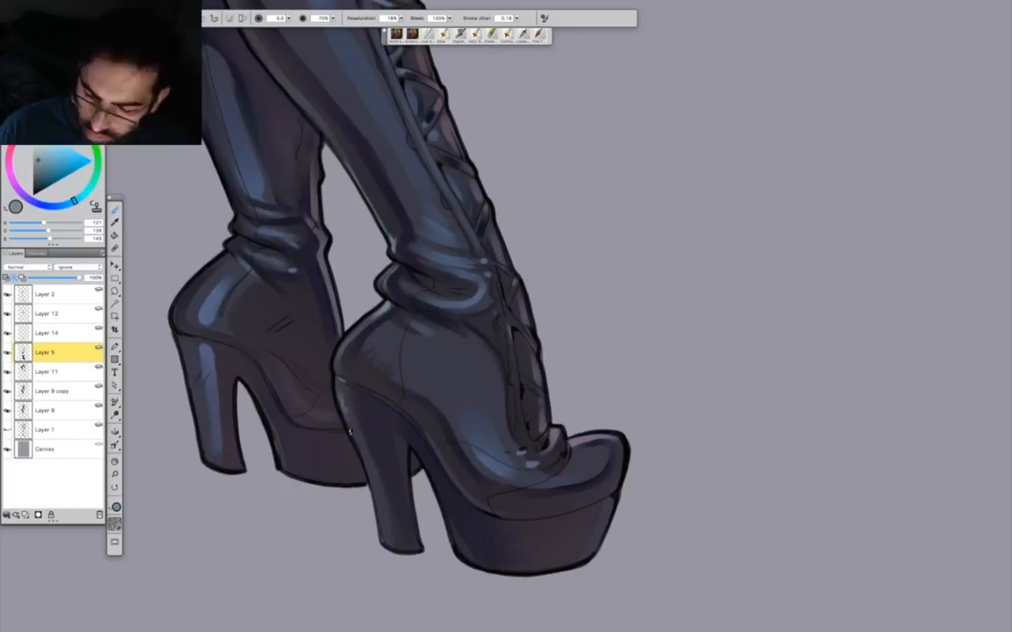
{"action": "left_click_drag", "start_coordinate": [347, 439], "coordinate": [452, 518]}
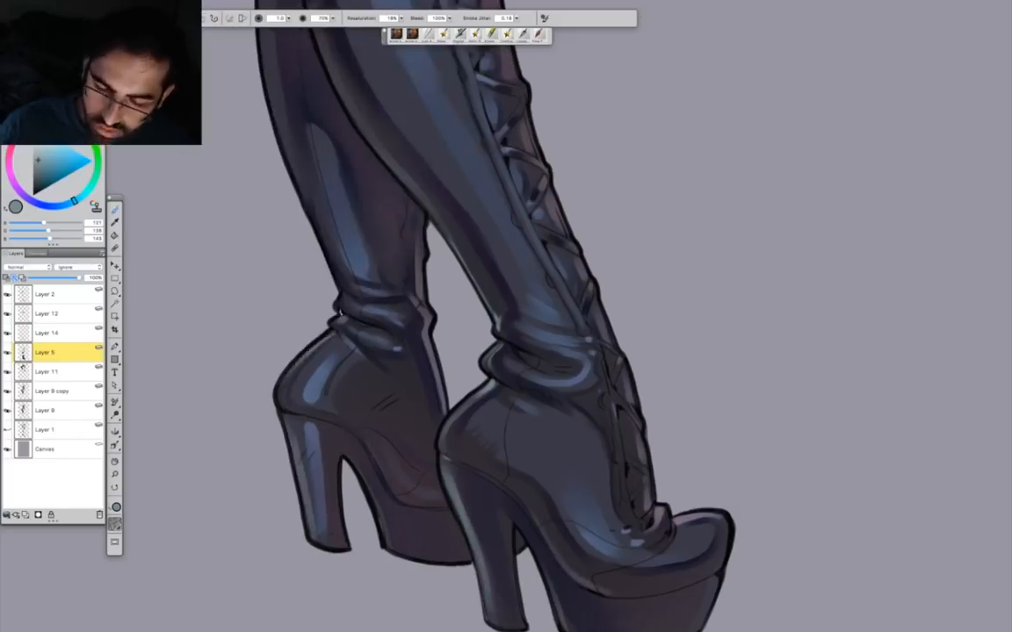
Paint thin blue-grey rim highlights along the rear boot's shaft, ankle and heel contours.
{"action": "left_click_drag", "start_coordinate": [341, 312], "coordinate": [306, 194]}
{"action": "left_click_drag", "start_coordinate": [280, 123], "coordinate": [286, 334]}
{"action": "mouse_move", "coordinate": [309, 397]}
{"action": "left_mouse_down"}
{"action": "mouse_move", "coordinate": [269, 236]}
{"action": "mouse_move", "coordinate": [272, 198]}
{"action": "left_mouse_up"}
{"action": "left_click_drag", "start_coordinate": [339, 323], "coordinate": [380, 471]}
{"action": "key", "text": "bracketleft"}
{"action": "key", "text": "bracketleft"}
Add finer blue-grey rim highlights along the boots' cuff edges with a smaller brush.
{"action": "left_click_drag", "start_coordinate": [425, 334], "coordinate": [371, 353]}
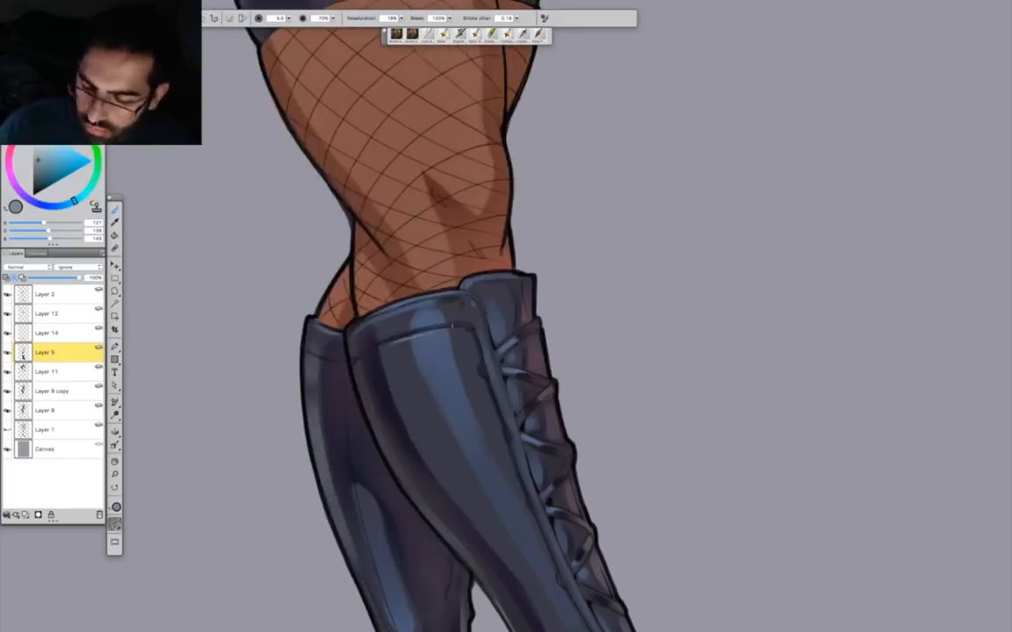
{"action": "key", "text": "bracketleft"}
{"action": "key", "text": "bracketleft"}
{"action": "left_click_drag", "start_coordinate": [439, 492], "coordinate": [263, 176]}
{"action": "left_click_drag", "start_coordinate": [580, 543], "coordinate": [588, 390]}
Sample a near-black boot tone, enlarge the brush and shade the front boot's platform and toe.
{"action": "left_click", "coordinate": [384, 478], "text": "alt"}
{"action": "left_click", "coordinate": [387, 479], "text": "alt"}
{"action": "key", "text": "bracketright"}
{"action": "key", "text": "bracketright"}
{"action": "key", "text": "bracketright"}
{"action": "key", "text": "bracketright"}
{"action": "key", "text": "bracketright"}
{"action": "key", "text": "bracketright"}
{"action": "key", "text": "bracketright"}
{"action": "key", "text": "bracketright"}
{"action": "key", "text": "bracketright"}
{"action": "key", "text": "bracketright"}
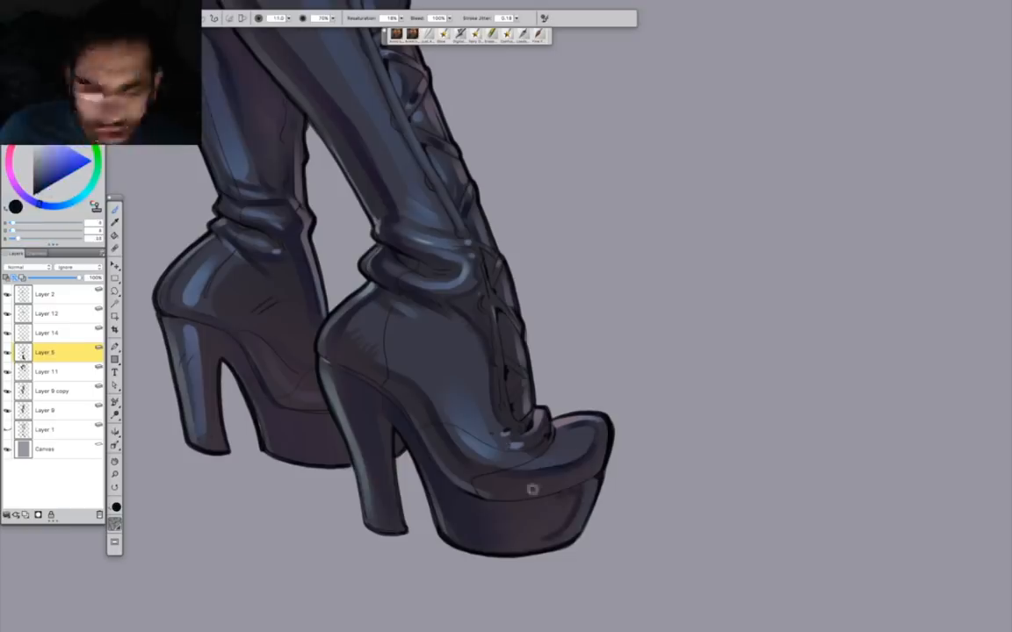
{"action": "left_click_drag", "start_coordinate": [571, 487], "coordinate": [591, 449]}
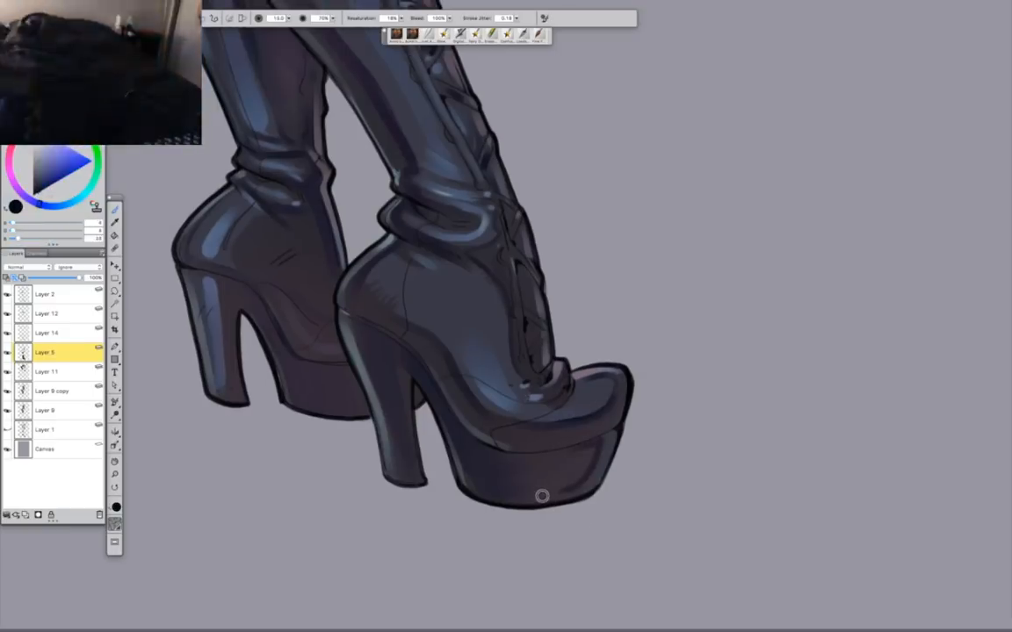
Sample a blue-grey highlight tone, shrink the brush and paint a sheen on the front thigh-high stocking's band.
{"action": "left_click_drag", "start_coordinate": [387, 53], "coordinate": [408, 606]}
{"action": "left_click_drag", "start_coordinate": [264, 158], "coordinate": [346, 396]}
{"action": "left_click", "coordinate": [281, 246], "text": "alt"}
{"action": "left_click", "coordinate": [294, 181], "text": "alt"}
{"action": "key", "text": "bracketleft"}
{"action": "key", "text": "bracketleft"}
{"action": "key", "text": "bracketleft"}
{"action": "key", "text": "bracketleft"}
{"action": "key", "text": "bracketleft"}
{"action": "key", "text": "bracketleft"}
{"action": "key", "text": "bracketleft"}
{"action": "key", "text": "bracketleft"}
{"action": "left_click_drag", "start_coordinate": [294, 178], "coordinate": [311, 251]}
{"action": "left_click_drag", "start_coordinate": [188, 174], "coordinate": [303, 143]}
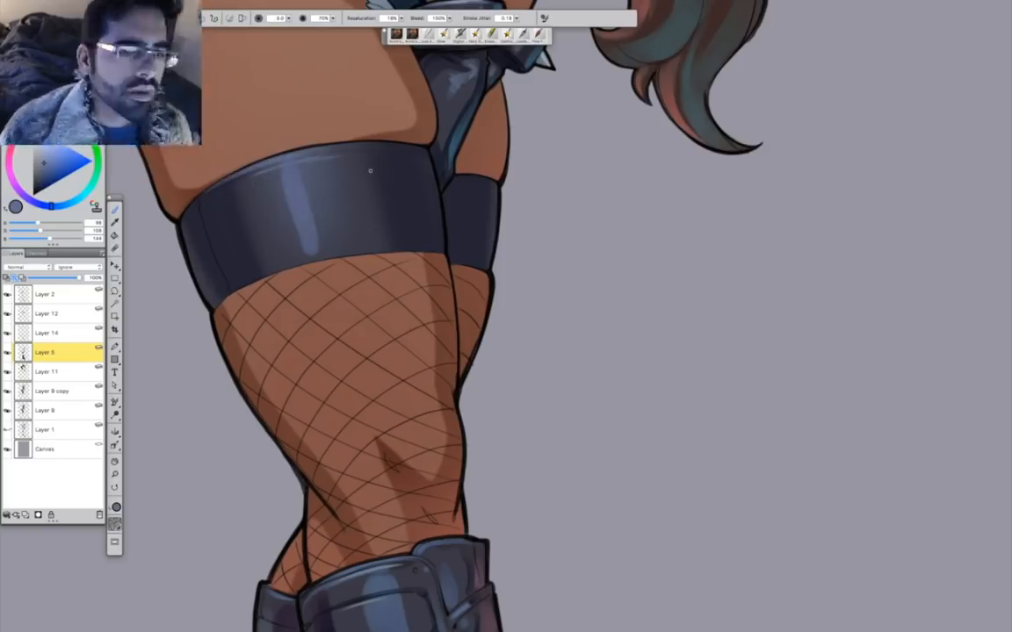
{"action": "left_click_drag", "start_coordinate": [369, 172], "coordinate": [349, 305]}
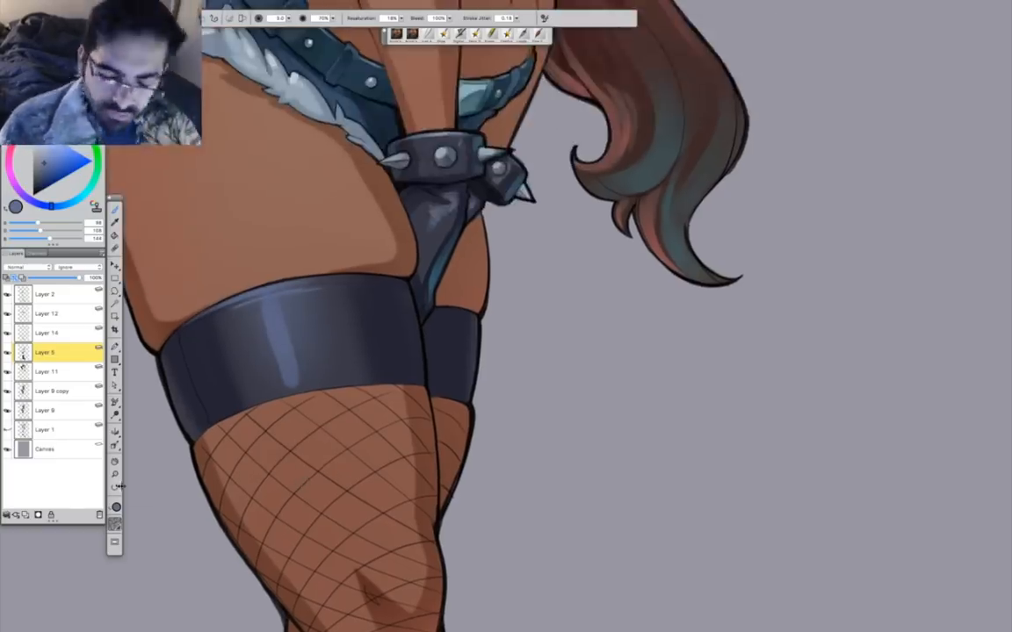
Sample the chest's skin tone and add a new layer above Layer 5 with the Overlay blend mode.
{"action": "left_click", "coordinate": [355, 413], "text": "alt+super"}
{"action": "left_click", "coordinate": [395, 457], "text": "alt+super"}
{"action": "left_click_drag", "start_coordinate": [466, 409], "coordinate": [391, 469]}
{"action": "left_click_drag", "start_coordinate": [328, 292], "coordinate": [357, 501]}
{"action": "left_click", "coordinate": [357, 501], "text": "super"}
{"action": "left_click", "coordinate": [357, 501], "text": "super"}
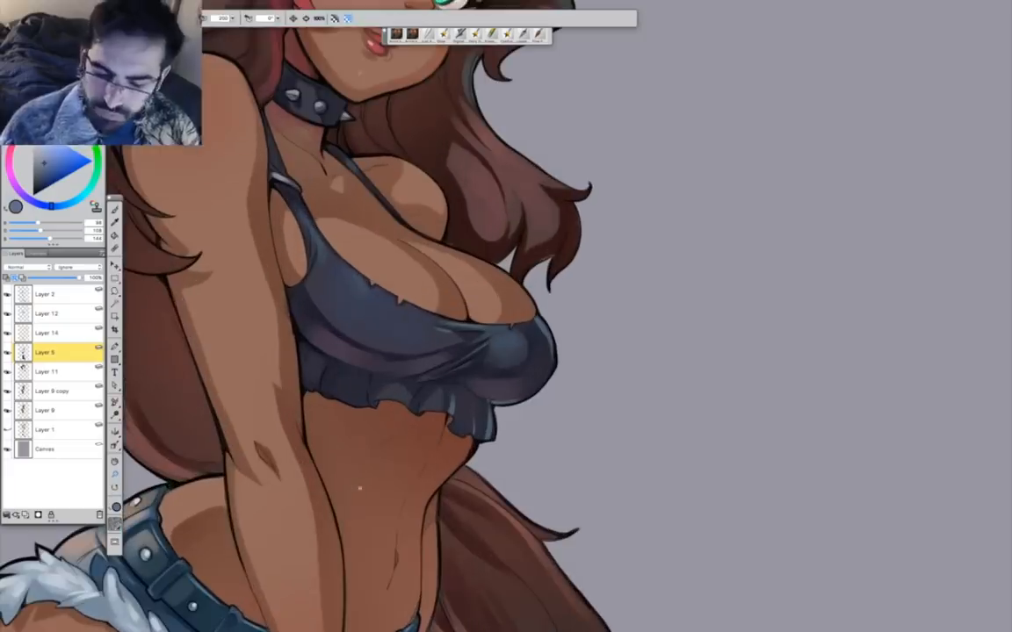
{"action": "left_click", "coordinate": [361, 264], "text": "alt"}
{"action": "left_click", "coordinate": [25, 516]}
{"action": "left_click", "coordinate": [28, 267]}
{"action": "left_click", "coordinate": [45, 354]}
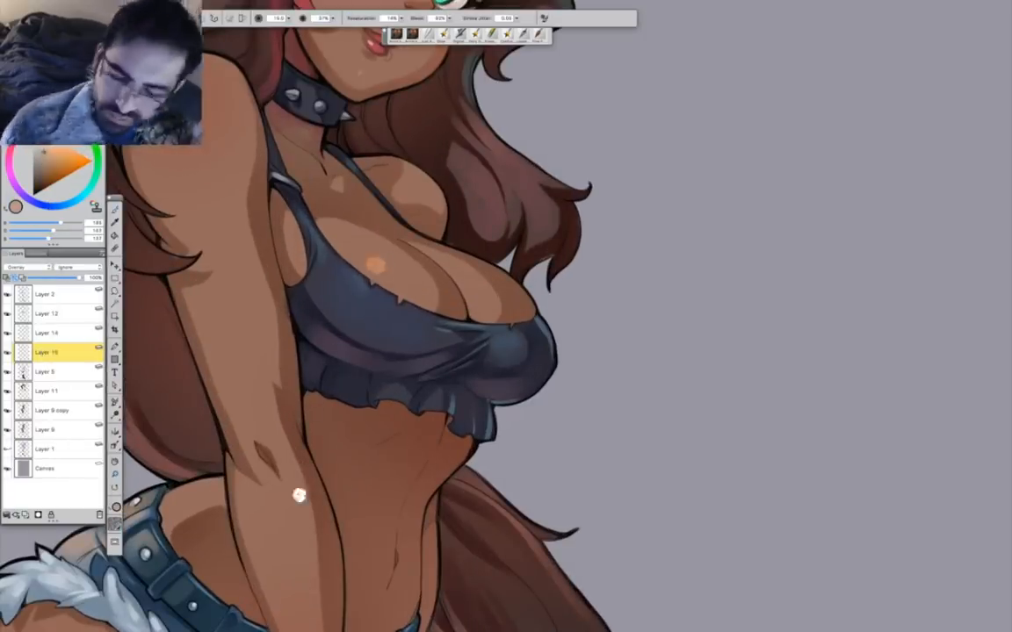
Try a light peach highlight on the upper chest in the Overlay layer and undo it.
{"action": "left_click", "coordinate": [45, 147]}
{"action": "left_click_drag", "start_coordinate": [369, 262], "coordinate": [384, 268]}
{"action": "key", "text": "super+z"}
{"action": "key", "text": "super+z"}
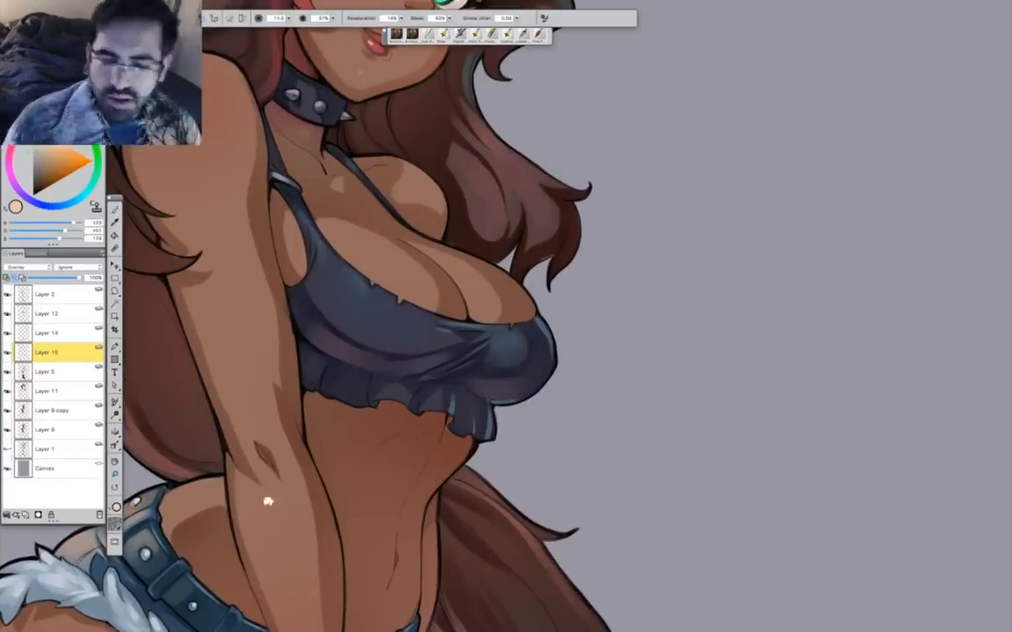
Lower the brush opacity and size, try subtle peach highlights on the chest and undo them.
{"action": "left_click_drag", "start_coordinate": [333, 18], "coordinate": [288, 27]}
{"action": "key", "text": "bracketleft"}
{"action": "key", "text": "bracketleft"}
{"action": "left_click_drag", "start_coordinate": [363, 256], "coordinate": [379, 266]}
{"action": "left_click_drag", "start_coordinate": [454, 262], "coordinate": [462, 268]}
{"action": "left_click_drag", "start_coordinate": [502, 530], "coordinate": [528, 559]}
{"action": "key", "text": "super+z"}
{"action": "key", "text": "super+z"}
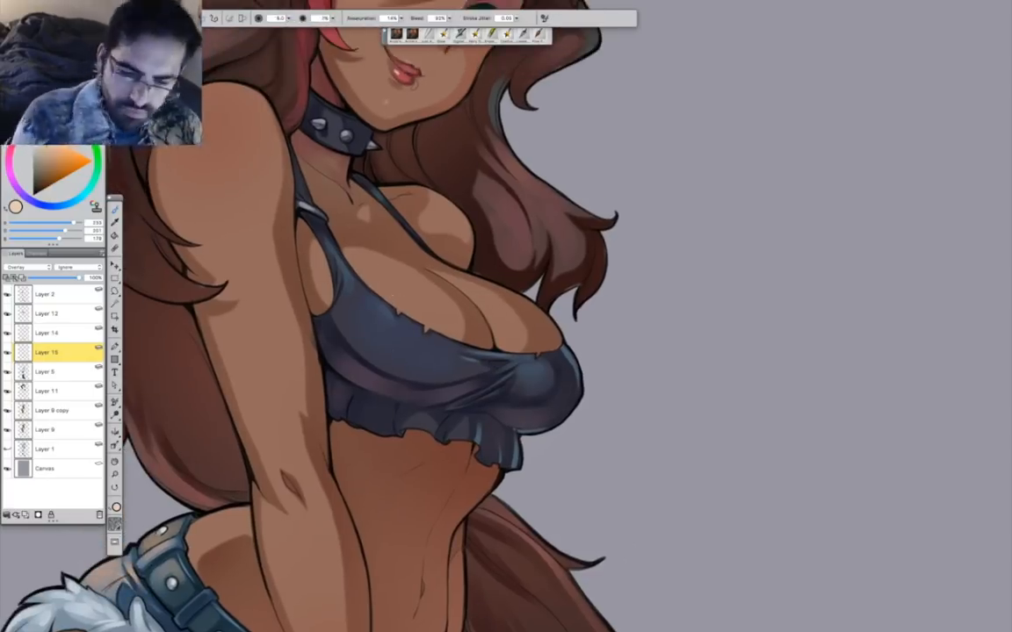
Sample the arm's skin tone, switch brushes and paint skin-tone strokes on the chest with a larger brush.
{"action": "left_click", "coordinate": [267, 285], "text": "alt"}
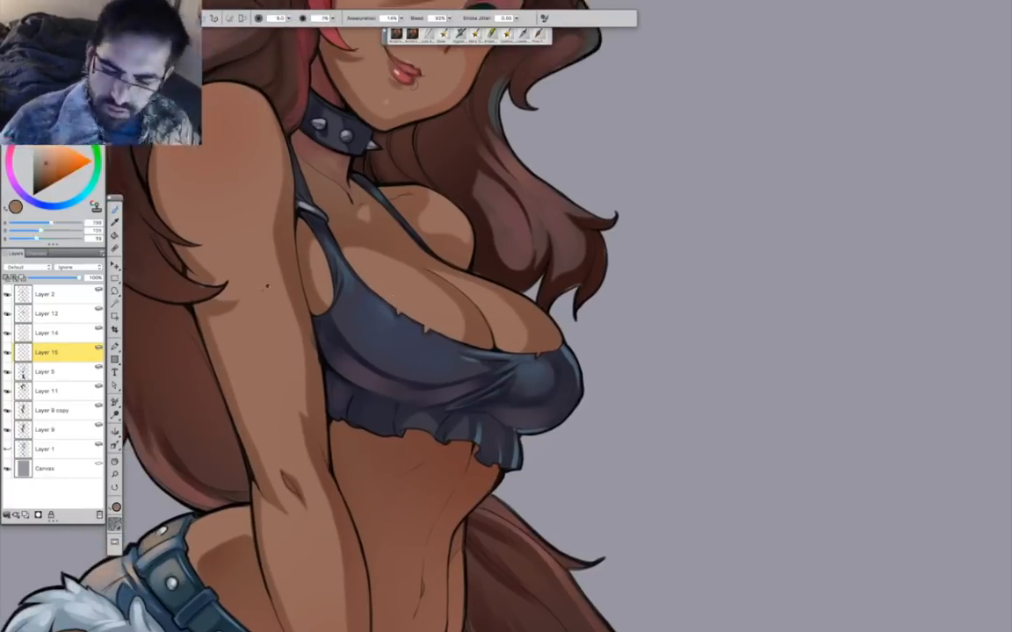
{"action": "left_click", "coordinate": [411, 34]}
{"action": "left_click_drag", "start_coordinate": [206, 115], "coordinate": [206, 122]}
{"action": "key", "text": "super+plus"}
{"action": "mouse_move", "coordinate": [254, 167]}
{"action": "left_mouse_down"}
{"action": "mouse_move", "coordinate": [471, 280]}
{"action": "mouse_move", "coordinate": [547, 419]}
{"action": "left_mouse_up"}
{"action": "mouse_move", "coordinate": [349, 223]}
{"action": "left_mouse_down"}
{"action": "mouse_move", "coordinate": [273, 312]}
{"action": "mouse_move", "coordinate": [418, 229]}
{"action": "left_mouse_up"}
{"action": "left_click_drag", "start_coordinate": [518, 500], "coordinate": [331, 299]}
{"action": "key", "text": "bracketright"}
{"action": "key", "text": "bracketright"}
{"action": "key", "text": "bracketright"}
{"action": "key", "text": "bracketright"}
{"action": "left_click_drag", "start_coordinate": [338, 282], "coordinate": [339, 291]}
Move Layer 15 below Layer 11, make Layer 2 active and reduce the brush size to 3.
{"action": "left_click_drag", "start_coordinate": [46, 352], "coordinate": [47, 400]}
{"action": "left_click", "coordinate": [46, 294]}
{"action": "key", "text": "bracketleft"}
{"action": "key", "text": "bracketleft"}
{"action": "key", "text": "bracketleft"}
{"action": "key", "text": "bracketleft"}
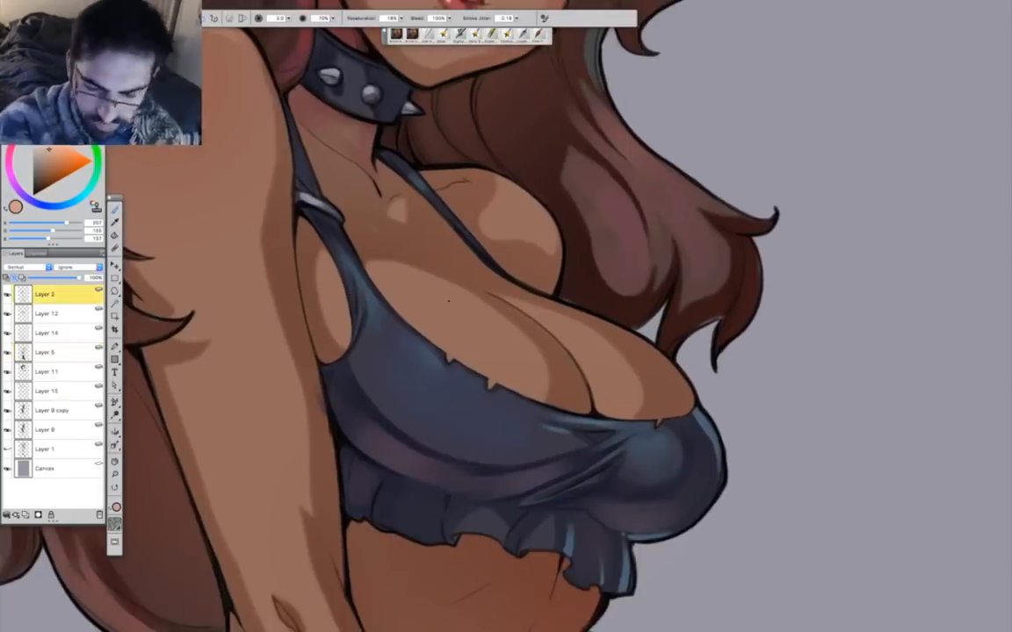
Brush light skin highlights down the forearm and undo the latest changes.
{"action": "scroll", "coordinate": [439, 327], "scroll_direction": "down", "scroll_amount": 10}
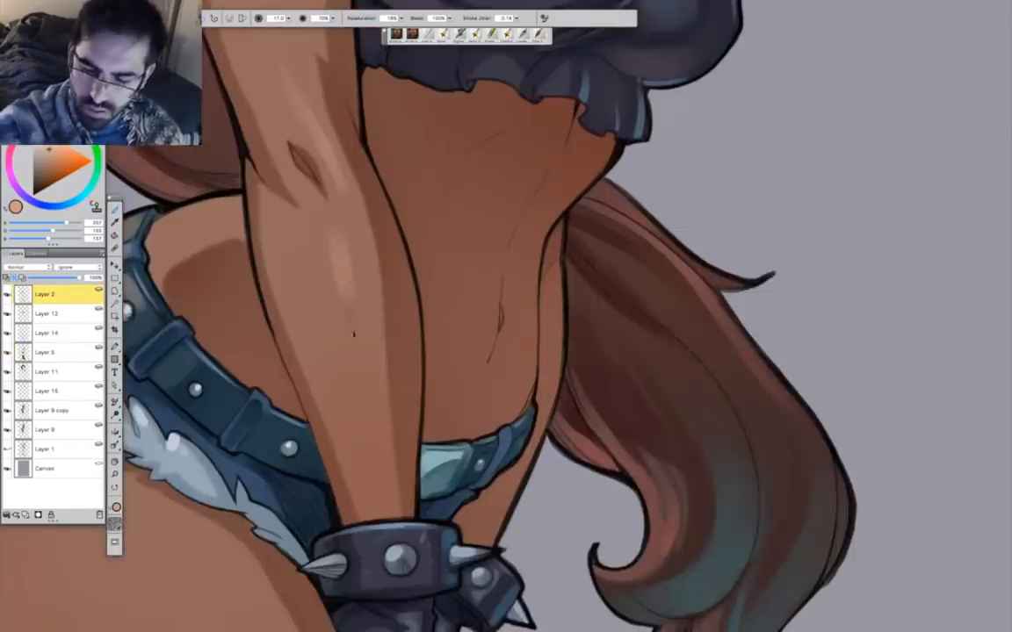
{"action": "left_click_drag", "start_coordinate": [353, 333], "coordinate": [577, 351]}
{"action": "double_click", "coordinate": [115, 474]}
{"action": "key", "text": "ctrl+z"}
{"action": "key", "text": "ctrl+z"}
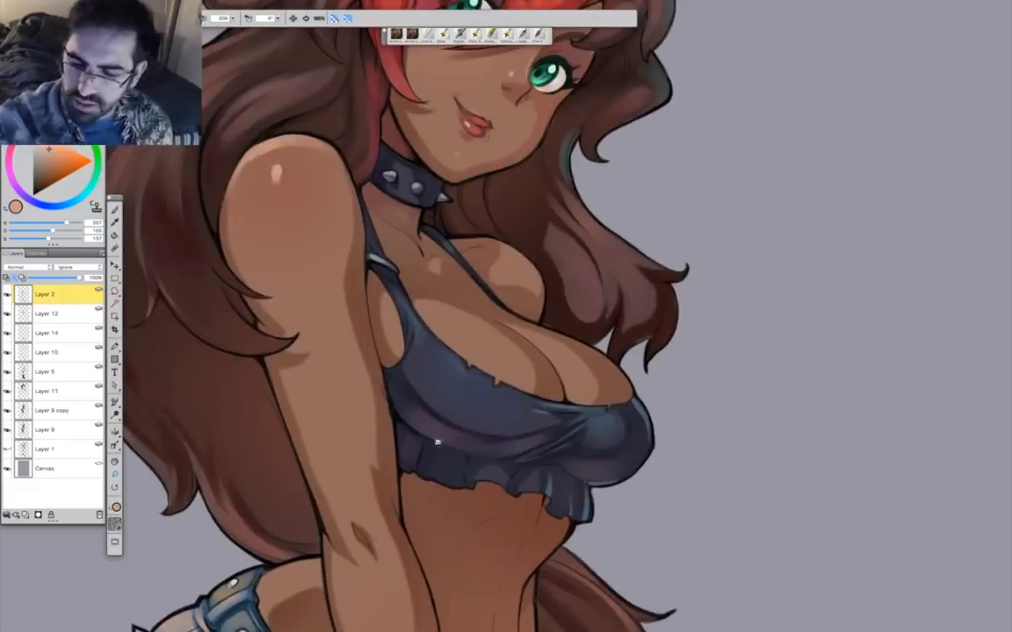
Make Layer 9 copy active, sample the skin tone beside the lips and paint soft skin shading around the mouth.
{"action": "left_click", "coordinate": [493, 83]}
{"action": "left_click", "coordinate": [46, 371]}
{"action": "left_click", "coordinate": [51, 410]}
{"action": "left_click", "coordinate": [78, 198]}
{"action": "left_click_drag", "start_coordinate": [436, 492], "coordinate": [419, 518]}
{"action": "left_click", "coordinate": [599, 343]}
{"action": "left_click", "coordinate": [36, 155]}
{"action": "left_click", "coordinate": [353, 488], "text": "alt"}
{"action": "left_click_drag", "start_coordinate": [336, 472], "coordinate": [388, 511]}
{"action": "mouse_move", "coordinate": [330, 459]}
{"action": "left_mouse_down"}
{"action": "mouse_move", "coordinate": [363, 493]}
{"action": "mouse_move", "coordinate": [425, 518]}
{"action": "left_mouse_up"}
{"action": "left_click", "coordinate": [46, 152]}
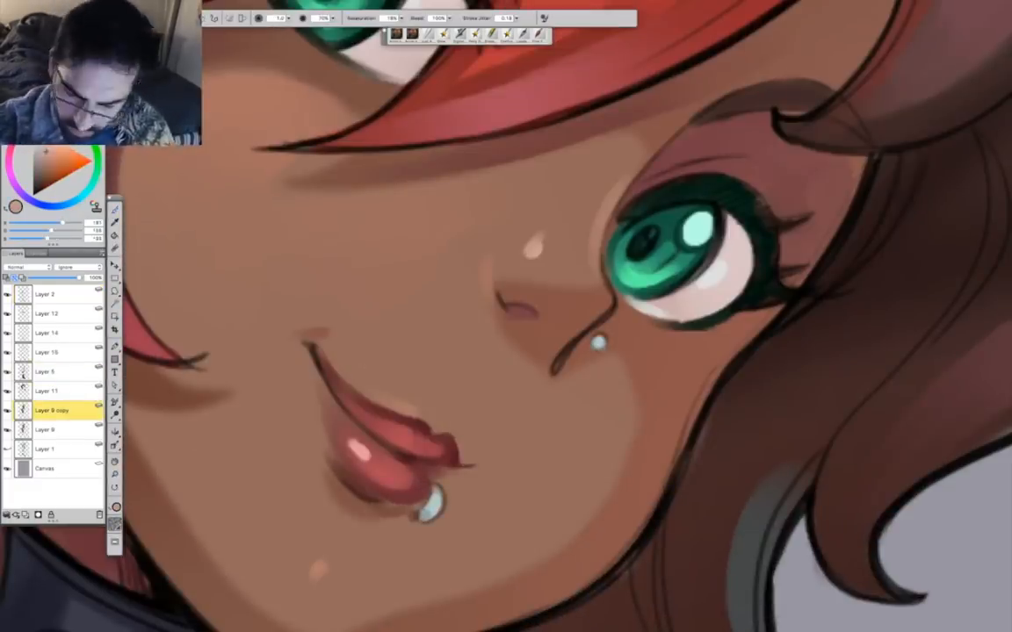
Switch to Photoshop, dismiss the new-document settings and bring up the character illustration for editing.
{"action": "key", "text": "ctrl+minus"}
{"action": "key", "text": "ctrl+minus"}
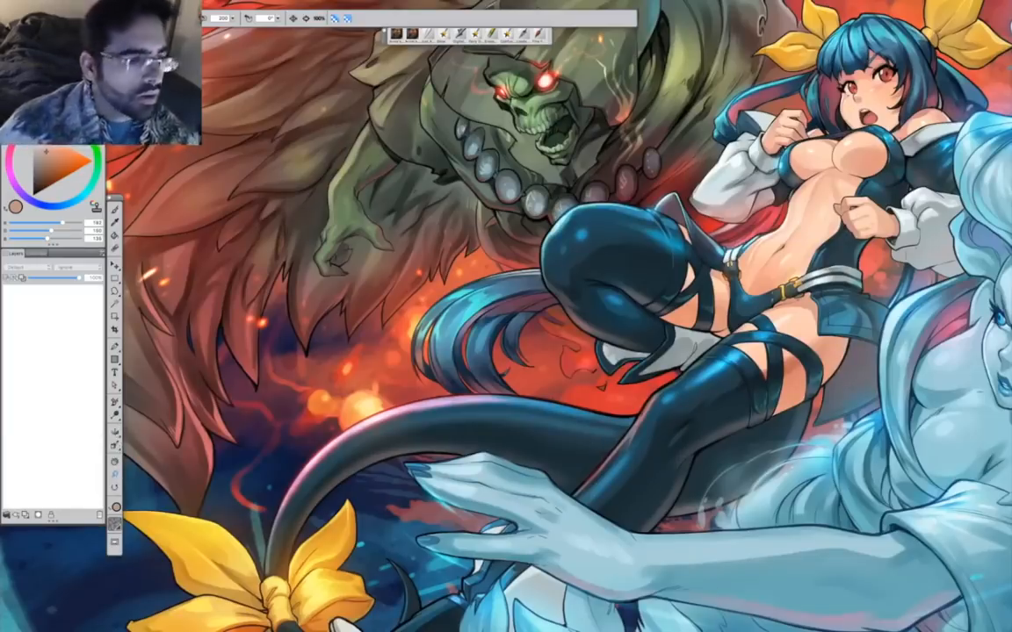
{"action": "key", "text": "Tab"}
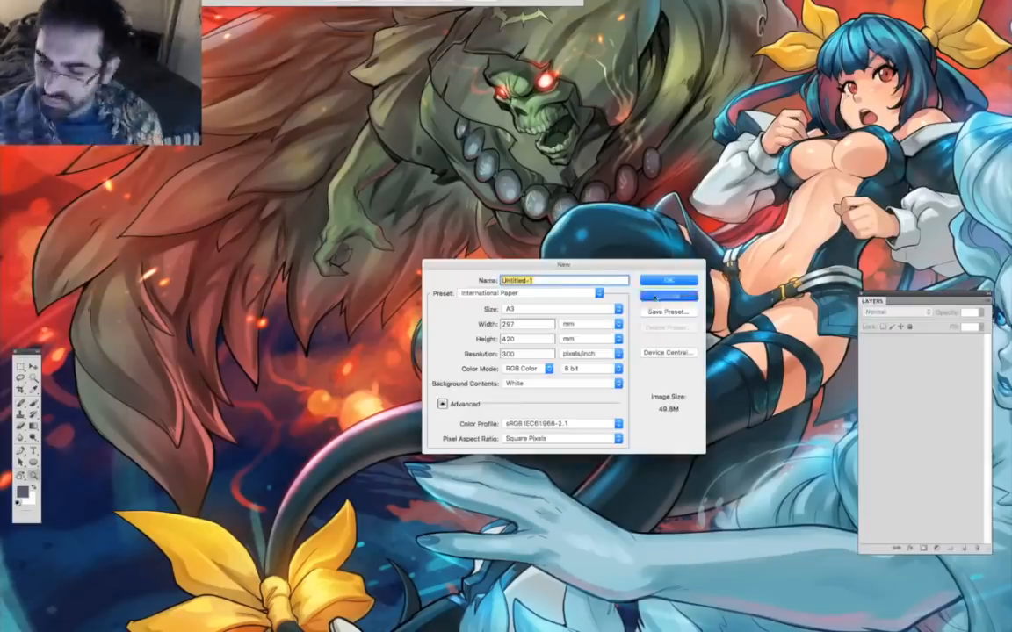
{"action": "key", "text": "Return"}
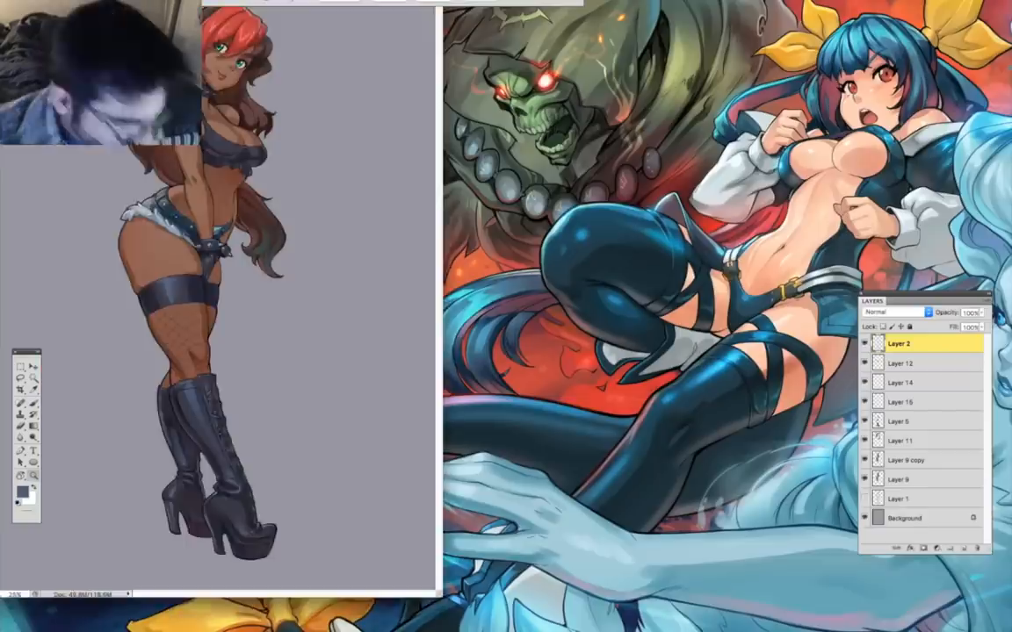
{"action": "key", "text": "ctrl+plus"}
{"action": "key", "text": "ctrl+plus"}
{"action": "key", "text": "ctrl+plus"}
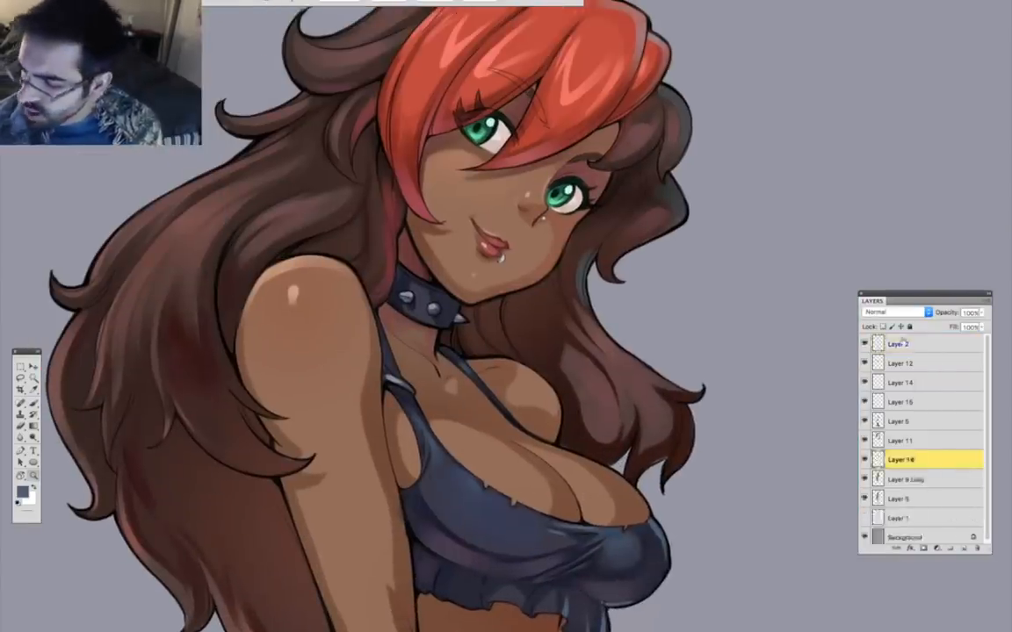
Set the new layer above Layer 9 copy to Overlay and choose pale cream #ecdcc9 as the foreground colour.
{"action": "left_click", "coordinate": [903, 341]}
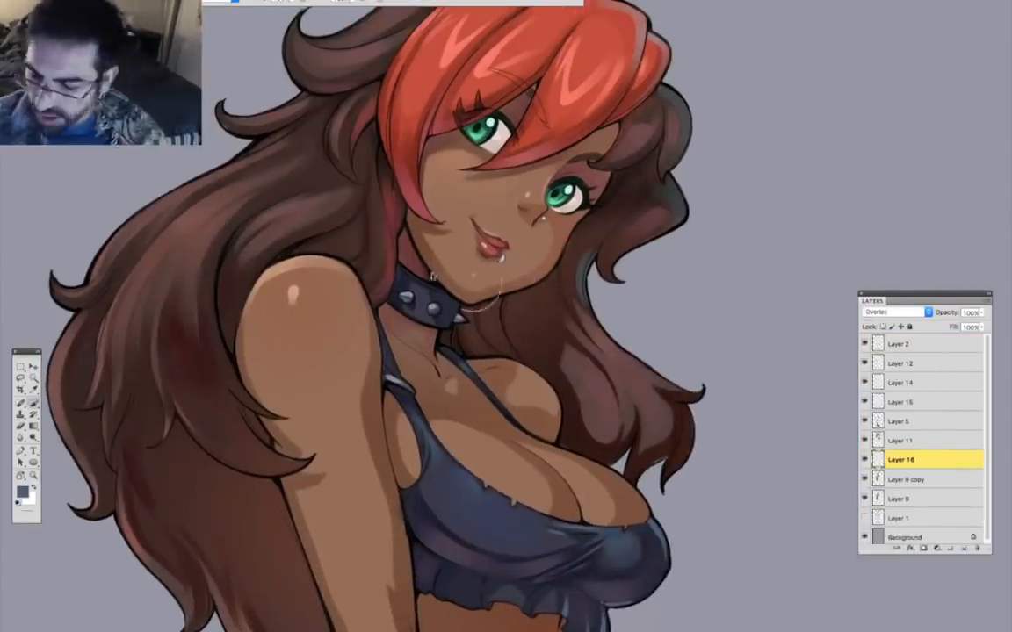
{"action": "left_click_drag", "start_coordinate": [519, 296], "coordinate": [560, 203]}
{"action": "left_click", "coordinate": [824, 91]}
{"action": "left_click", "coordinate": [23, 492]}
{"action": "left_click", "coordinate": [194, 549]}
{"action": "left_click", "coordinate": [104, 449]}
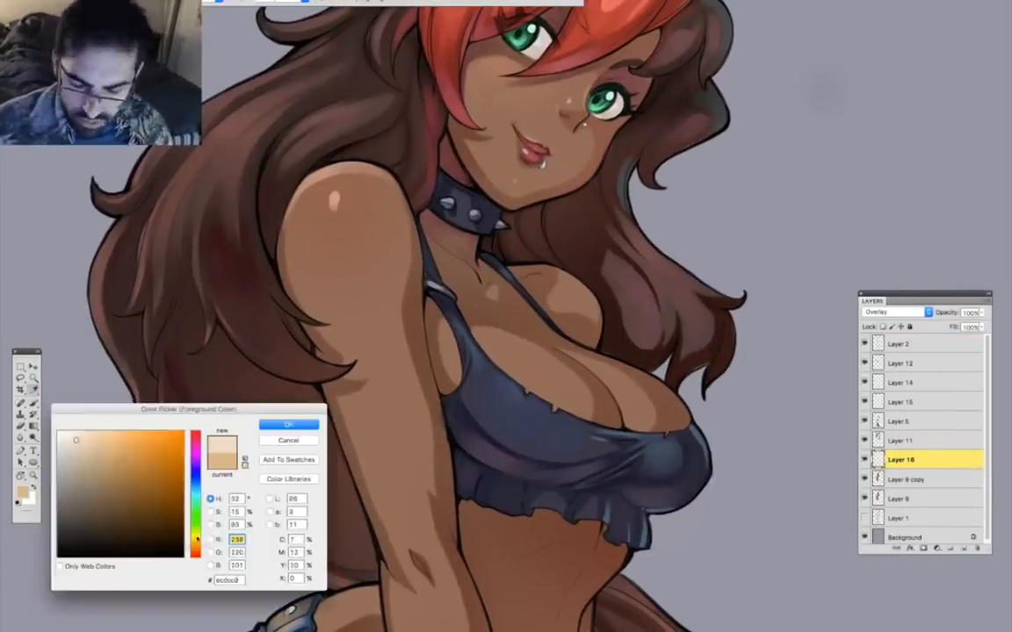
{"action": "left_click", "coordinate": [279, 425]}
Choose a beige background colour, try a highlight stroke on the upper arm and undo it.
{"action": "left_click", "coordinate": [31, 498]}
{"action": "left_click", "coordinate": [195, 550]}
{"action": "left_click", "coordinate": [79, 467]}
{"action": "left_click", "coordinate": [286, 425]}
{"action": "left_click_drag", "start_coordinate": [335, 189], "coordinate": [354, 290]}
{"action": "key", "text": "ctrl+z"}
Lasso an area of the chest, brush a soft cream highlight inside it and clear the selection.
{"action": "mouse_move", "coordinate": [442, 377]}
{"action": "left_mouse_down"}
{"action": "mouse_move", "coordinate": [386, 292]}
{"action": "mouse_move", "coordinate": [447, 279]}
{"action": "left_mouse_up"}
{"action": "left_click", "coordinate": [597, 290], "text": "super"}
{"action": "key", "text": "l"}
{"action": "mouse_move", "coordinate": [380, 232]}
{"action": "left_mouse_down"}
{"action": "mouse_move", "coordinate": [145, 192]}
{"action": "mouse_move", "coordinate": [351, 220]}
{"action": "left_mouse_up"}
{"action": "key", "text": "b"}
{"action": "left_click_drag", "start_coordinate": [374, 307], "coordinate": [421, 382]}
{"action": "key", "text": "super+d"}
Brush a soft cream highlight down the front of the thigh, just above the stocking band.
{"action": "key", "text": "super+minus"}
{"action": "key", "text": "super+minus"}
{"action": "key", "text": "super+minus"}
{"action": "mouse_move", "coordinate": [219, 253]}
{"action": "left_mouse_down"}
{"action": "mouse_move", "coordinate": [266, 155]}
{"action": "mouse_move", "coordinate": [246, 180]}
{"action": "left_mouse_up"}
{"action": "mouse_move", "coordinate": [361, 441]}
{"action": "left_mouse_down"}
{"action": "mouse_move", "coordinate": [386, 200]}
{"action": "mouse_move", "coordinate": [456, 22]}
{"action": "left_mouse_up"}
{"action": "left_click_drag", "start_coordinate": [283, 379], "coordinate": [306, 437]}
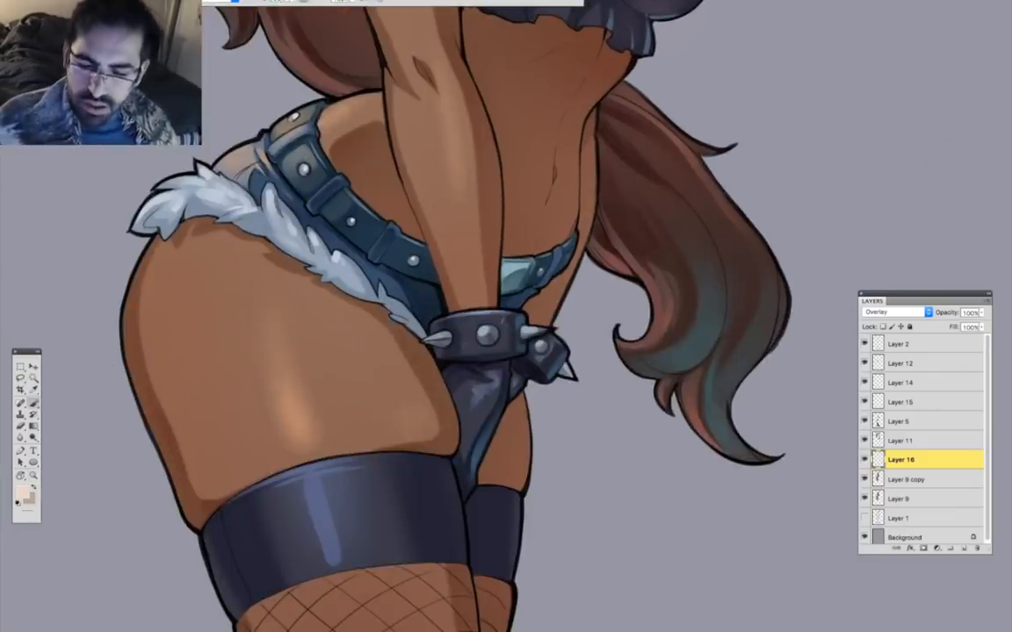
Choose a pale pink foreground colour, brush soft highlights on the fishnet leg and forearm, and clear the selection.
{"action": "left_click_drag", "start_coordinate": [386, 492], "coordinate": [393, 159]}
{"action": "left_click", "coordinate": [23, 493]}
{"action": "left_click", "coordinate": [195, 553]}
{"action": "left_click", "coordinate": [288, 424]}
{"action": "left_click_drag", "start_coordinate": [355, 244], "coordinate": [395, 373]}
{"action": "left_click_drag", "start_coordinate": [380, 363], "coordinate": [378, 337]}
{"action": "left_click_drag", "start_coordinate": [429, 369], "coordinate": [435, 381]}
{"action": "left_click_drag", "start_coordinate": [401, 450], "coordinate": [411, 499]}
{"action": "left_click_drag", "start_coordinate": [466, 204], "coordinate": [337, 616]}
{"action": "key", "text": "super+h"}
{"action": "left_click_drag", "start_coordinate": [457, 339], "coordinate": [413, 515]}
{"action": "left_click", "coordinate": [420, 453], "text": "super"}
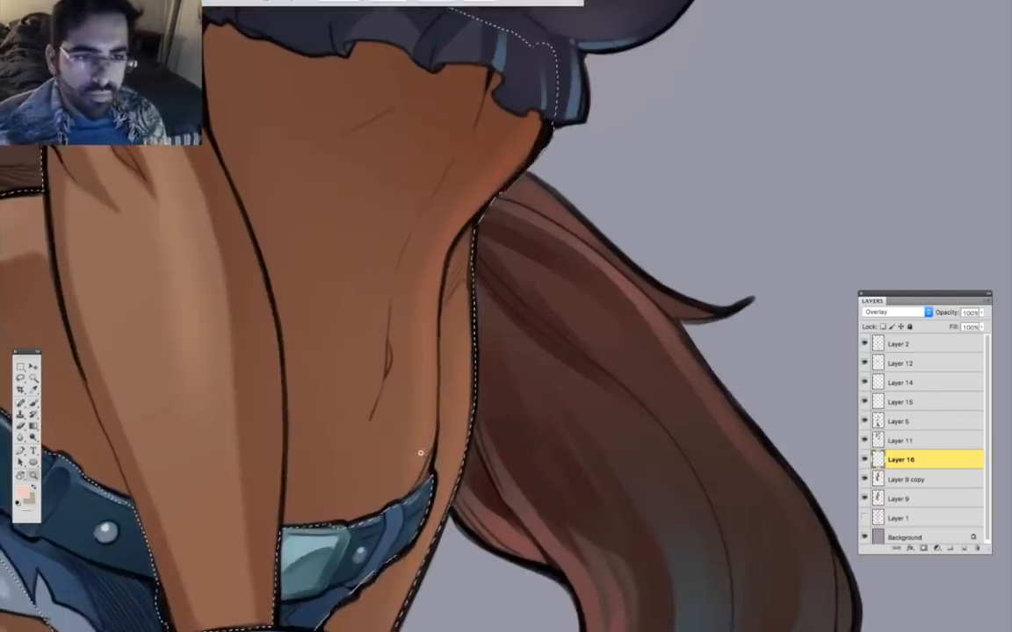
{"action": "key", "text": "super+d"}
Lasso the abdomen up to its centre line, sample a skin brown and brush shading inside with a larger brush.
{"action": "left_click_drag", "start_coordinate": [489, 71], "coordinate": [498, 98]}
{"action": "key", "text": "l"}
{"action": "left_click_drag", "start_coordinate": [264, 116], "coordinate": [383, 67]}
{"action": "key", "text": "b"}
{"action": "left_click", "coordinate": [461, 375], "text": "alt"}
{"action": "key", "text": "bracketright"}
{"action": "key", "text": "bracketright"}
{"action": "key", "text": "bracketright"}
{"action": "key", "text": "bracketright"}
{"action": "key", "text": "bracketright"}
{"action": "key", "text": "bracketright"}
{"action": "key", "text": "bracketright"}
{"action": "key", "text": "bracketright"}
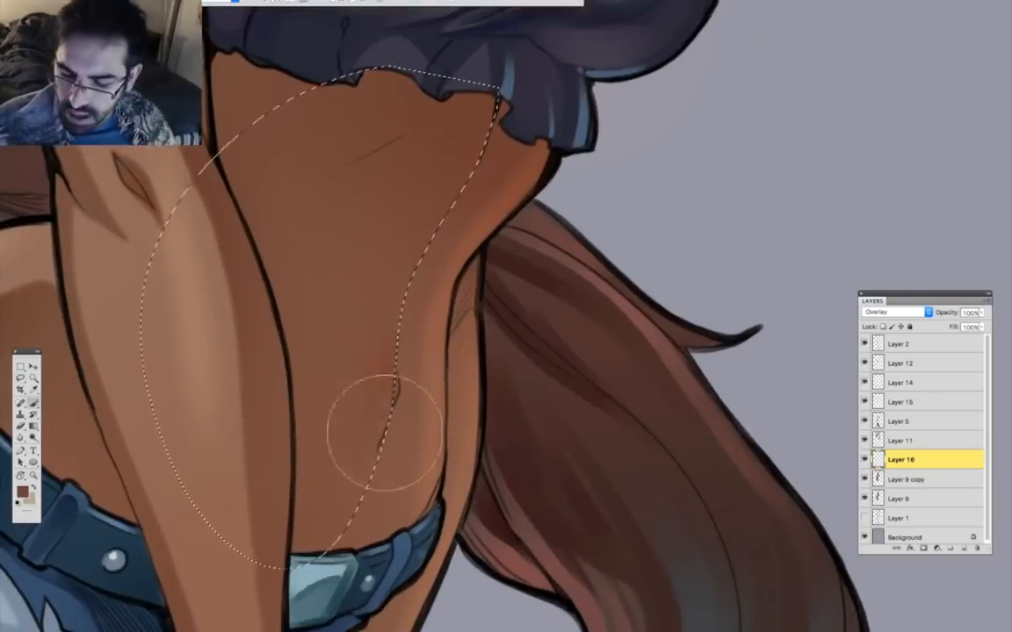
{"action": "left_click_drag", "start_coordinate": [378, 439], "coordinate": [367, 307]}
Make Layer 9 copy active, adjust the brown foreground colour, brush shading along the midriff and clear the selection.
{"action": "left_click", "coordinate": [925, 481]}
{"action": "mouse_move", "coordinate": [432, 244]}
{"action": "left_mouse_down"}
{"action": "mouse_move", "coordinate": [415, 298]}
{"action": "mouse_move", "coordinate": [378, 268]}
{"action": "left_mouse_up"}
{"action": "left_click_drag", "start_coordinate": [566, 466], "coordinate": [576, 514]}
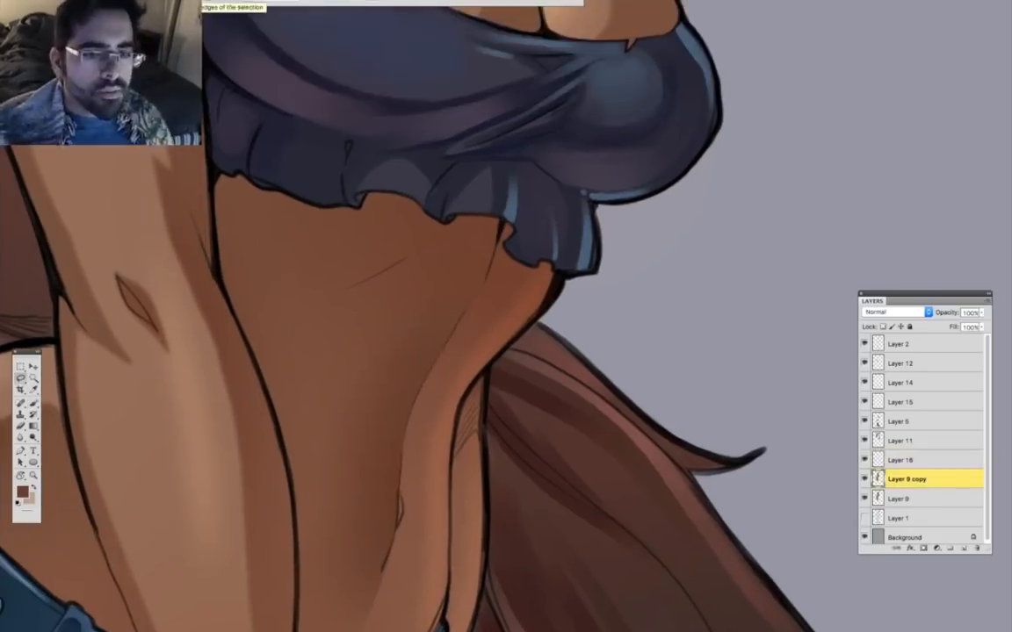
{"action": "left_click_drag", "start_coordinate": [499, 419], "coordinate": [523, 290]}
{"action": "left_click_drag", "start_coordinate": [570, 106], "coordinate": [505, 71]}
{"action": "key", "text": "b"}
{"action": "left_click_drag", "start_coordinate": [440, 251], "coordinate": [553, 154]}
{"action": "left_click", "coordinate": [22, 492]}
{"action": "key", "text": "Return"}
{"action": "left_click_drag", "start_coordinate": [453, 421], "coordinate": [553, 158]}
{"action": "key", "text": "super+d"}
Lasso the upper midriff below the ruffled top for shading and clear the selection.
{"action": "left_click_drag", "start_coordinate": [554, 460], "coordinate": [564, 602]}
{"action": "key", "text": "l"}
{"action": "mouse_move", "coordinate": [492, 213]}
{"action": "left_mouse_down"}
{"action": "mouse_move", "coordinate": [373, 301]}
{"action": "mouse_move", "coordinate": [268, 137]}
{"action": "left_mouse_up"}
{"action": "key", "text": "b"}
{"action": "key", "text": "super+d"}
Reduce the brush size, choose a dark brown foreground colour and paint shadow beneath the top's ruffled hem.
{"action": "key", "text": "["}
{"action": "key", "text": "["}
{"action": "key", "text": "["}
{"action": "key", "text": "["}
{"action": "key", "text": "["}
{"action": "key", "text": "["}
{"action": "left_click", "coordinate": [23, 491]}
{"action": "left_click", "coordinate": [129, 525]}
{"action": "key", "text": "Return"}
{"action": "mouse_move", "coordinate": [257, 202]}
{"action": "left_mouse_down"}
{"action": "mouse_move", "coordinate": [527, 258]}
{"action": "mouse_move", "coordinate": [260, 198]}
{"action": "mouse_move", "coordinate": [256, 286]}
{"action": "mouse_move", "coordinate": [341, 313]}
{"action": "mouse_move", "coordinate": [397, 251]}
{"action": "left_mouse_up"}
Shade the side of the lower belly with a larger brush and the navel crease with a smaller one.
{"action": "key", "text": "]"}
{"action": "key", "text": "]"}
{"action": "key", "text": "]"}
{"action": "key", "text": "]"}
{"action": "key", "text": "]"}
{"action": "key", "text": "]"}
{"action": "left_click_drag", "start_coordinate": [437, 536], "coordinate": [445, 432]}
{"action": "key", "text": "["}
{"action": "key", "text": "["}
{"action": "key", "text": "["}
{"action": "key", "text": "["}
{"action": "key", "text": "["}
{"action": "key", "text": "["}
{"action": "key", "text": "["}
{"action": "key", "text": "["}
{"action": "left_click_drag", "start_coordinate": [382, 486], "coordinate": [393, 585]}
Lasso the upper abdomen for shading, enlarge the brush and clear the selection.
{"action": "key", "text": "l"}
{"action": "mouse_move", "coordinate": [355, 310]}
{"action": "left_mouse_down"}
{"action": "mouse_move", "coordinate": [339, 383]}
{"action": "mouse_move", "coordinate": [458, 242]}
{"action": "left_mouse_up"}
{"action": "key", "text": "b"}
{"action": "key", "text": "]"}
{"action": "key", "text": "]"}
{"action": "key", "text": "]"}
{"action": "key", "text": "]"}
{"action": "key", "text": "]"}
{"action": "key", "text": "]"}
{"action": "key", "text": "super+d"}
Brush shading onto the hip between the belt and the forearm.
{"action": "left_click_drag", "start_coordinate": [388, 320], "coordinate": [548, 112]}
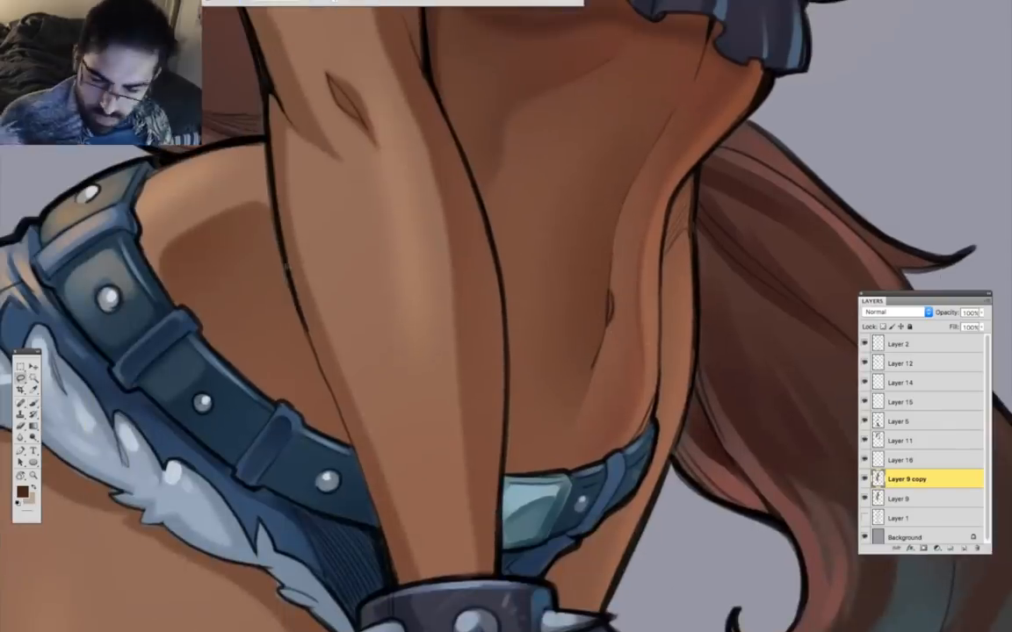
{"action": "key", "text": "b"}
{"action": "mouse_move", "coordinate": [289, 373]}
{"action": "left_mouse_down"}
{"action": "mouse_move", "coordinate": [348, 480]}
{"action": "mouse_move", "coordinate": [207, 373]}
{"action": "left_mouse_up"}
Sample the shadow tone on the chest and set a warmer reddish brown as the foreground colour.
{"action": "key", "text": "h"}
{"action": "mouse_move", "coordinate": [410, 487]}
{"action": "left_mouse_down"}
{"action": "mouse_move", "coordinate": [527, 334]}
{"action": "mouse_move", "coordinate": [486, 409]}
{"action": "left_mouse_up"}
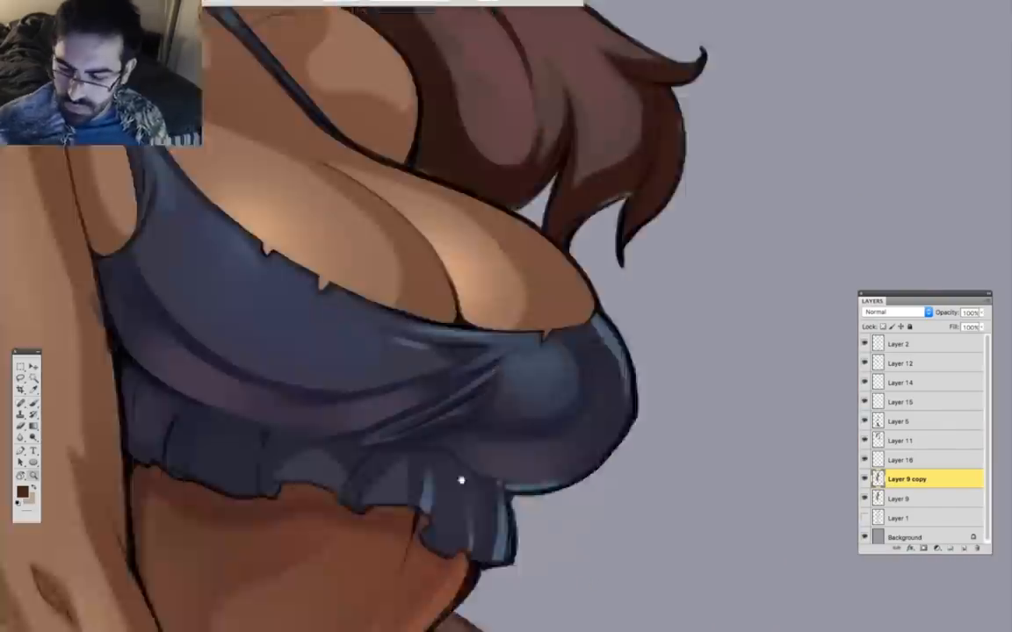
{"action": "key", "text": "r"}
{"action": "left_click_drag", "start_coordinate": [342, 351], "coordinate": [520, 494]}
{"action": "left_click", "coordinate": [271, 411], "text": "alt"}
{"action": "left_click", "coordinate": [23, 492]}
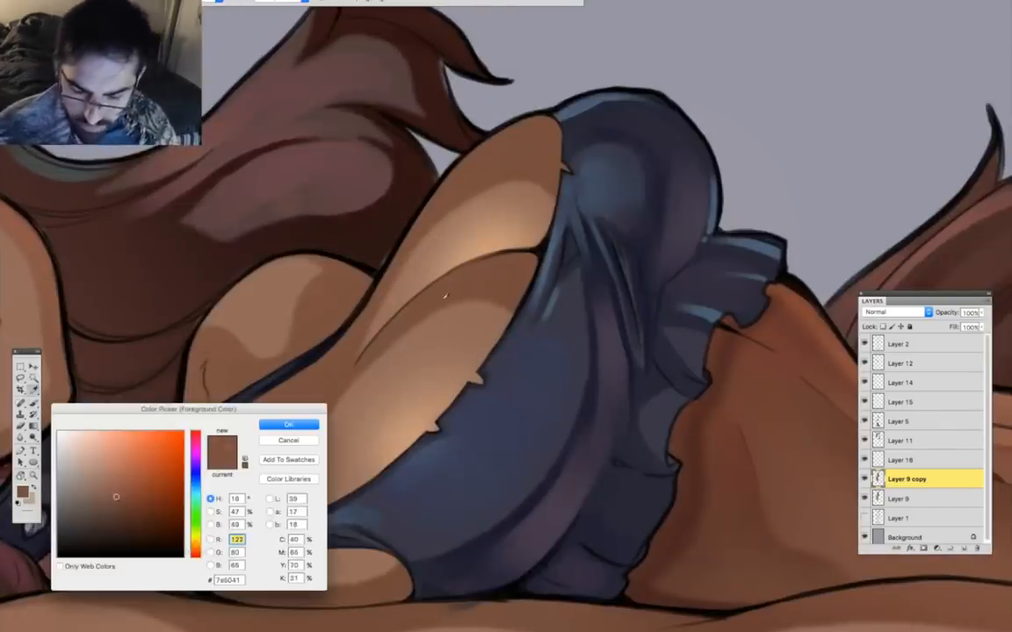
{"action": "left_click", "coordinate": [288, 424]}
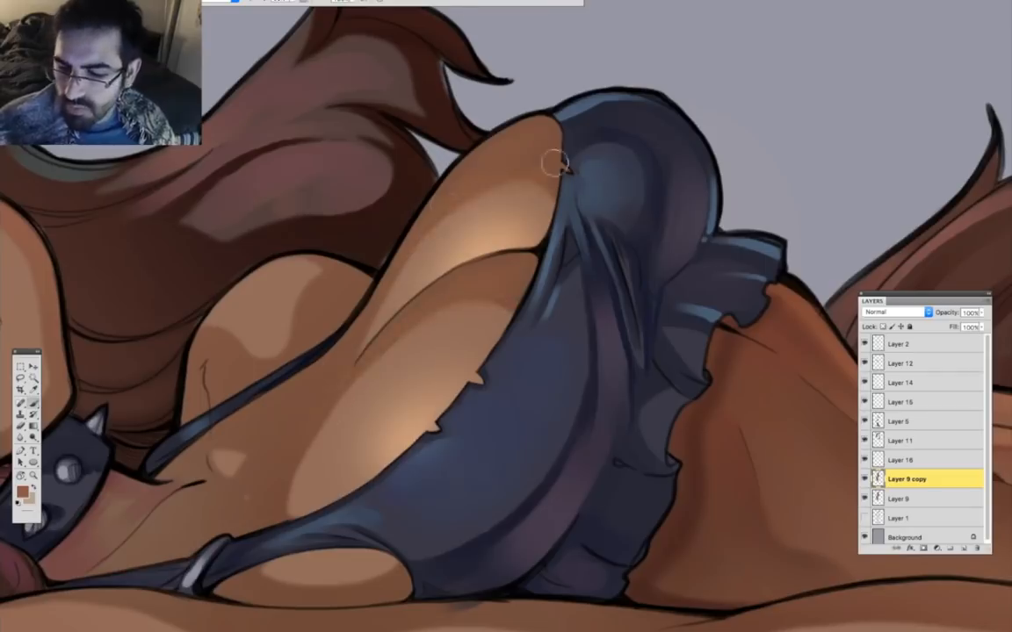
Choose a salmon foreground colour and brush a warm tint along the edges of the chest and far shoulder.
{"action": "scroll", "coordinate": [499, 147], "scroll_direction": "up", "scroll_amount": 3}
{"action": "left_click", "coordinate": [23, 491]}
{"action": "left_click", "coordinate": [100, 398]}
{"action": "left_click", "coordinate": [274, 383]}
{"action": "mouse_move", "coordinate": [527, 402]}
{"action": "left_mouse_down"}
{"action": "mouse_move", "coordinate": [416, 300]}
{"action": "mouse_move", "coordinate": [404, 347]}
{"action": "left_mouse_up"}
{"action": "left_click_drag", "start_coordinate": [293, 535], "coordinate": [500, 526]}
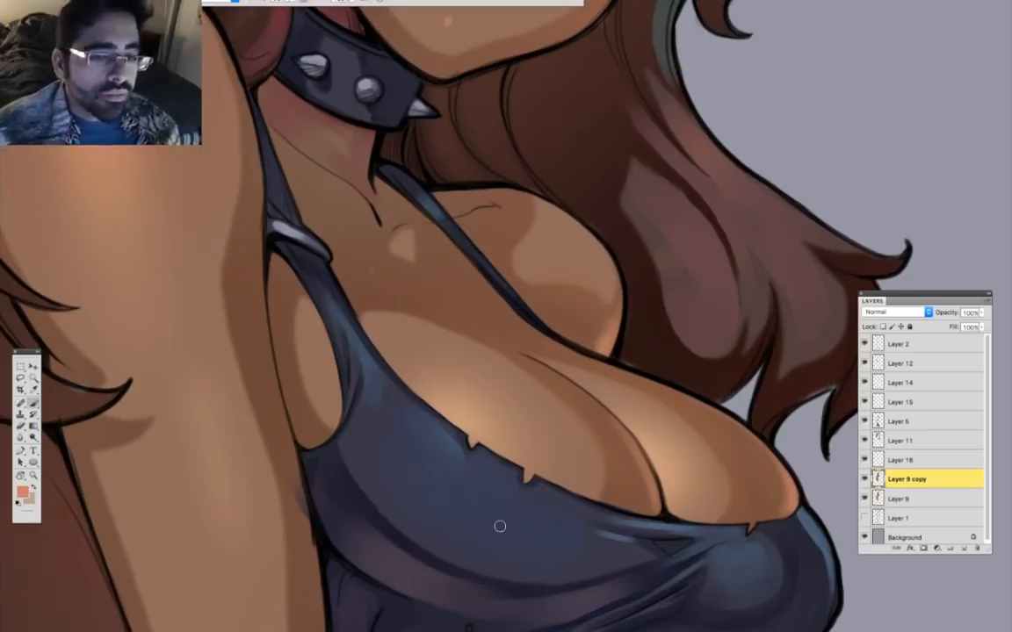
{"action": "left_click_drag", "start_coordinate": [500, 526], "coordinate": [486, 614]}
Sample the neck's shadow tone, shift it to a more saturated reddish brown and brush it onto the neck.
{"action": "left_click", "coordinate": [301, 244], "text": "alt"}
{"action": "left_click", "coordinate": [23, 491]}
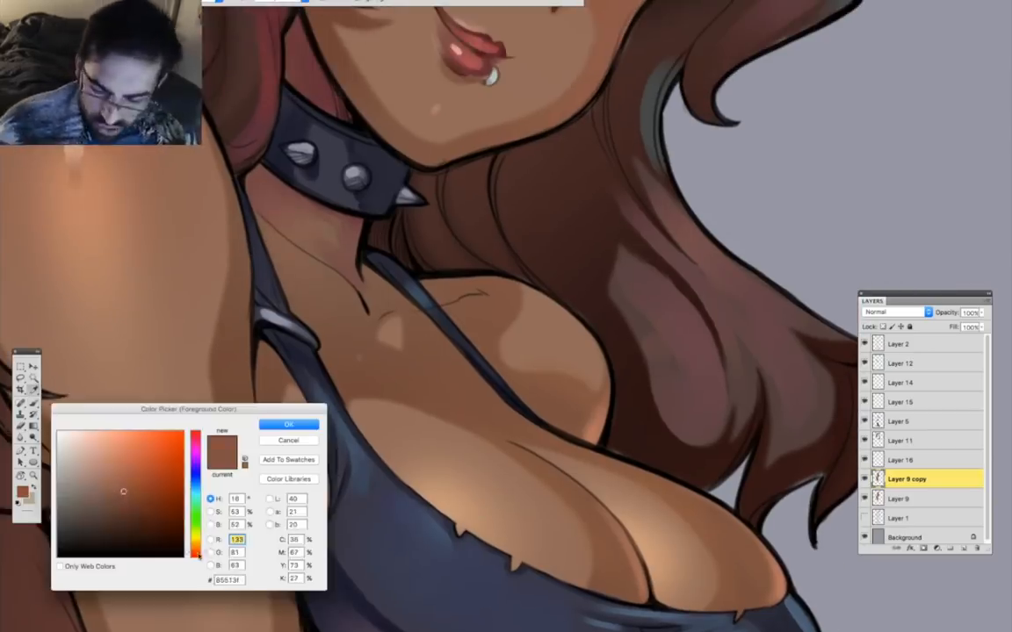
{"action": "left_click", "coordinate": [151, 477]}
{"action": "left_click", "coordinate": [289, 424]}
{"action": "left_click_drag", "start_coordinate": [287, 210], "coordinate": [329, 235]}
Brush reddish-brown shading along the outer thigh and the edge of the waist.
{"action": "key", "text": "super+minus"}
{"action": "key", "text": "super+minus"}
{"action": "key", "text": "super+minus"}
{"action": "left_click_drag", "start_coordinate": [453, 626], "coordinate": [494, 456]}
{"action": "left_click", "coordinate": [397, 427], "text": "alt"}
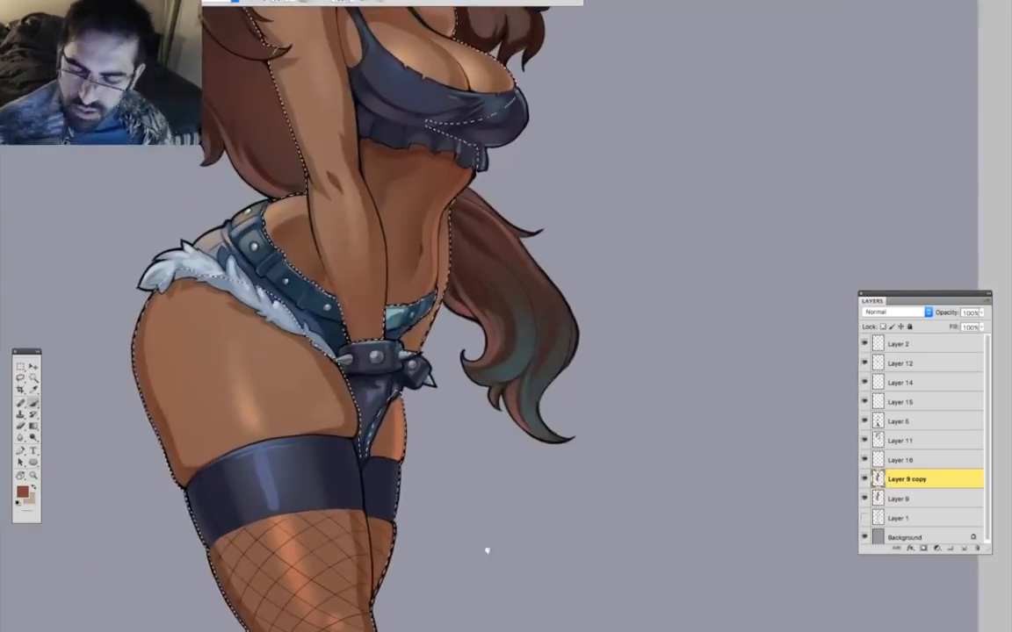
{"action": "left_click_drag", "start_coordinate": [485, 549], "coordinate": [502, 505]}
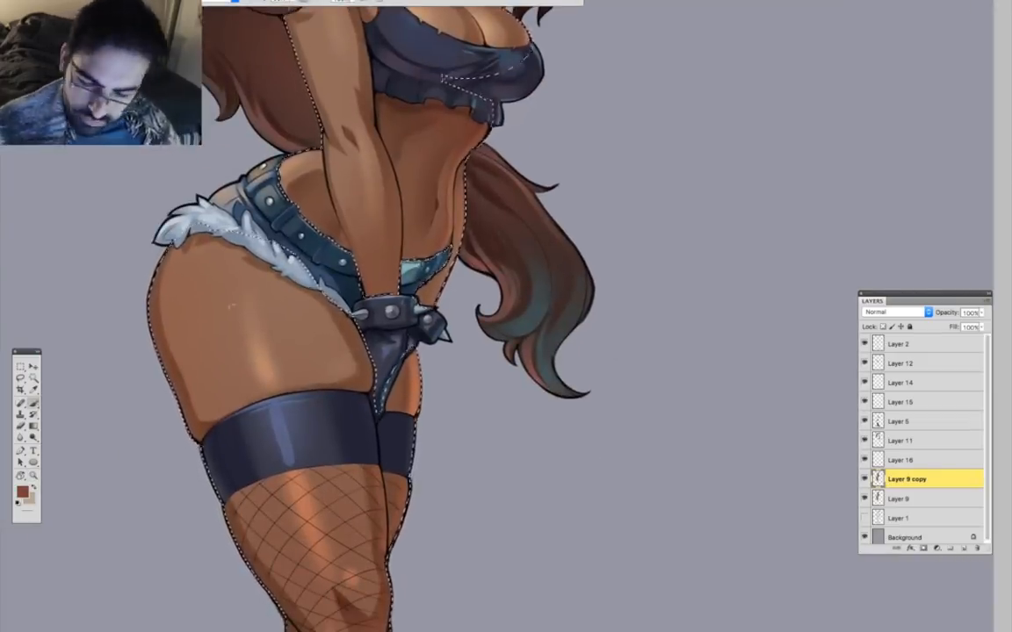
{"action": "left_click_drag", "start_coordinate": [418, 555], "coordinate": [431, 456]}
{"action": "left_click_drag", "start_coordinate": [312, 79], "coordinate": [338, 421]}
{"action": "left_click_drag", "start_coordinate": [536, 520], "coordinate": [580, 375]}
Sample the thigh's skin tone, adjust it as the foreground colour and brush it onto the thigh.
{"action": "left_click", "coordinate": [266, 379], "text": "alt"}
{"action": "left_click", "coordinate": [23, 492]}
{"action": "left_click", "coordinate": [195, 548]}
{"action": "left_click", "coordinate": [283, 426]}
{"action": "left_click_drag", "start_coordinate": [352, 395], "coordinate": [403, 385]}
Set the background colour to a warm tan and the foreground colour to a light peach.
{"action": "left_click", "coordinate": [31, 499]}
{"action": "left_click", "coordinate": [195, 549]}
{"action": "left_click", "coordinate": [114, 446]}
{"action": "left_click", "coordinate": [286, 426]}
{"action": "left_click", "coordinate": [23, 491]}
{"action": "left_click", "coordinate": [195, 550]}
{"action": "left_click", "coordinate": [285, 425]}
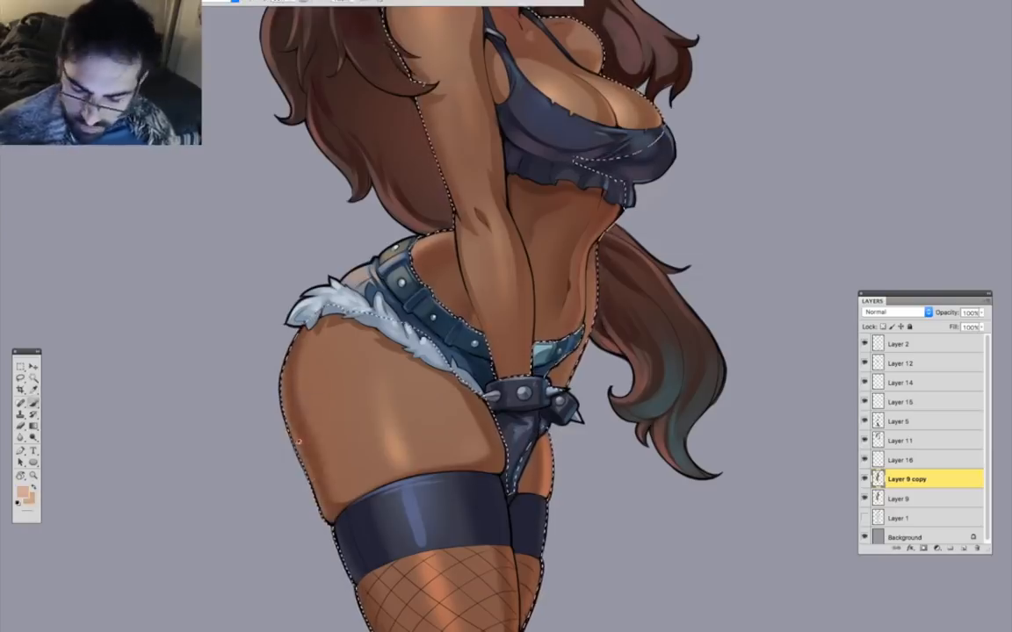
Brush a salmon rim tint along the edges of the thighs and the fishnet-covered legs.
{"action": "left_click_drag", "start_coordinate": [439, 527], "coordinate": [427, 297]}
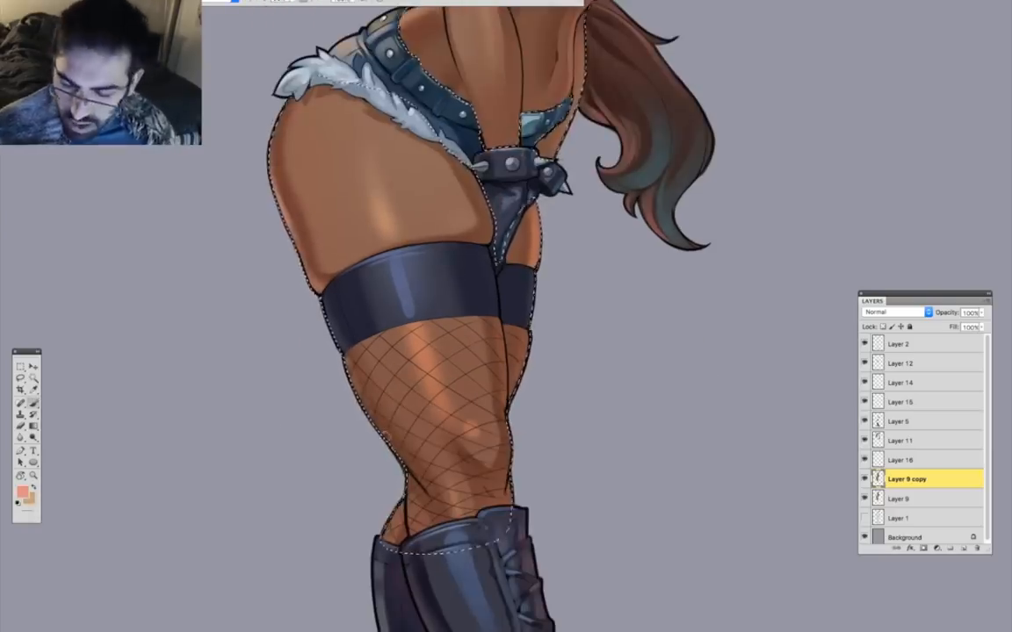
{"action": "left_click_drag", "start_coordinate": [432, 254], "coordinate": [421, 437]}
{"action": "left_click_drag", "start_coordinate": [519, 178], "coordinate": [413, 323]}
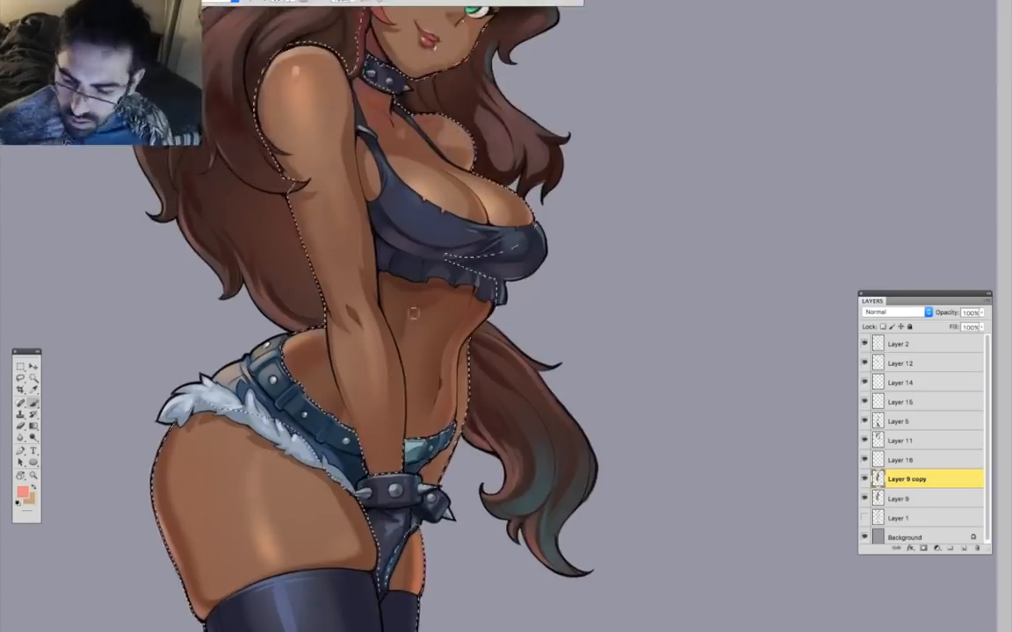
Hide the selection outline, sample the reddish shadow on the upper chest and touch up the shading around the neck and shoulder.
{"action": "key", "text": "super+h"}
{"action": "left_click_drag", "start_coordinate": [425, 365], "coordinate": [535, 249]}
{"action": "key", "text": "super+h"}
{"action": "key", "text": "super+plus"}
{"action": "key", "text": "super+plus"}
{"action": "key", "text": "super+plus"}
{"action": "key", "text": "super+h"}
{"action": "left_click", "coordinate": [376, 453], "text": "alt"}
{"action": "key", "text": "Tab"}
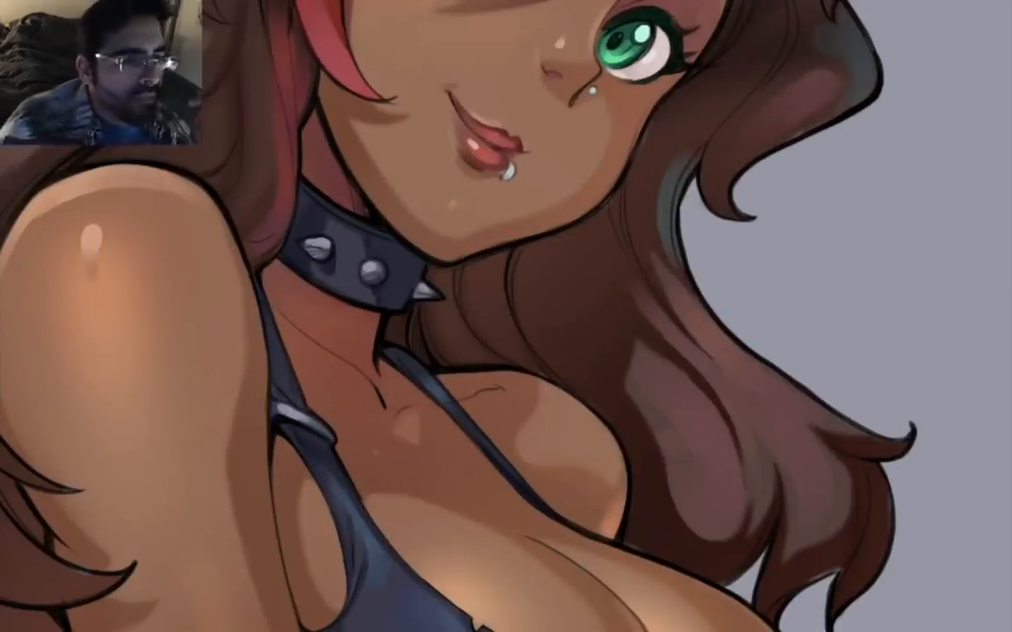
{"action": "key", "text": "Tab"}
{"action": "left_click_drag", "start_coordinate": [463, 407], "coordinate": [643, 329]}
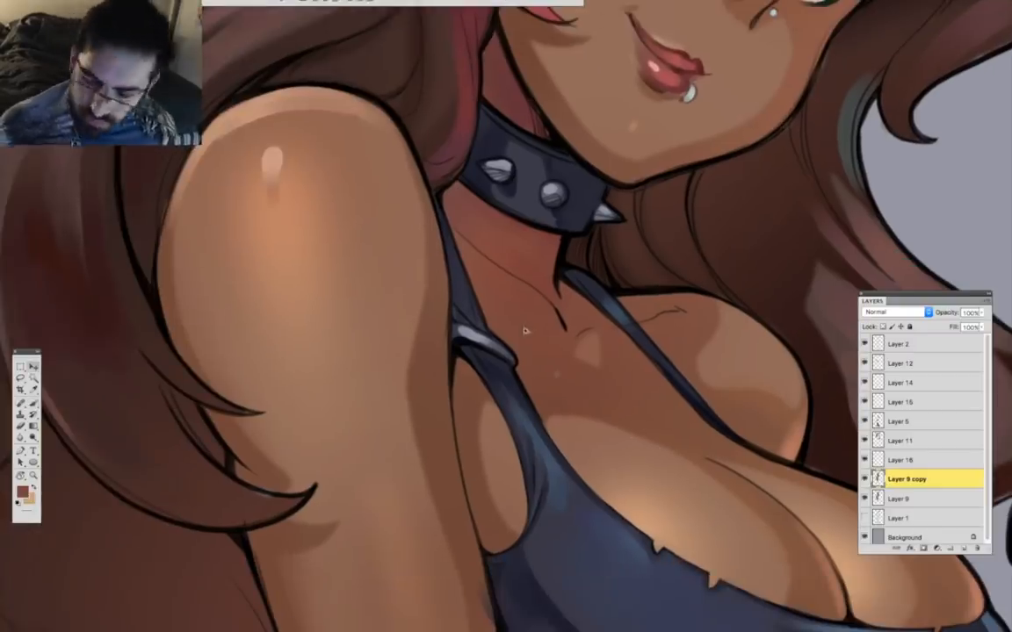
{"action": "mouse_move", "coordinate": [334, 120]}
{"action": "left_mouse_down"}
{"action": "mouse_move", "coordinate": [190, 336]}
{"action": "mouse_move", "coordinate": [228, 389]}
{"action": "left_mouse_up"}
{"action": "mouse_move", "coordinate": [405, 158]}
{"action": "left_mouse_down"}
{"action": "mouse_move", "coordinate": [430, 450]}
{"action": "mouse_move", "coordinate": [265, 193]}
{"action": "left_mouse_up"}
Set a new brown foreground colour and make Layer 5 the active layer.
{"action": "left_click", "coordinate": [913, 421]}
{"action": "key", "text": "l"}
{"action": "key", "text": "z"}
{"action": "left_click", "coordinate": [491, 479], "text": "alt"}
{"action": "left_click", "coordinate": [491, 479], "text": "alt"}
{"action": "left_click", "coordinate": [491, 479], "text": "alt"}
{"action": "left_click_drag", "start_coordinate": [535, 477], "coordinate": [485, 238]}
{"action": "left_click", "coordinate": [474, 220]}
{"action": "key", "text": "b"}
{"action": "left_click", "coordinate": [898, 477]}
{"action": "left_click", "coordinate": [895, 462]}
{"action": "left_click", "coordinate": [23, 492]}
{"action": "left_click", "coordinate": [88, 437]}
{"action": "key", "text": "Return"}
{"action": "left_click", "coordinate": [900, 421]}
{"action": "left_click_drag", "start_coordinate": [388, 519], "coordinate": [406, 422]}
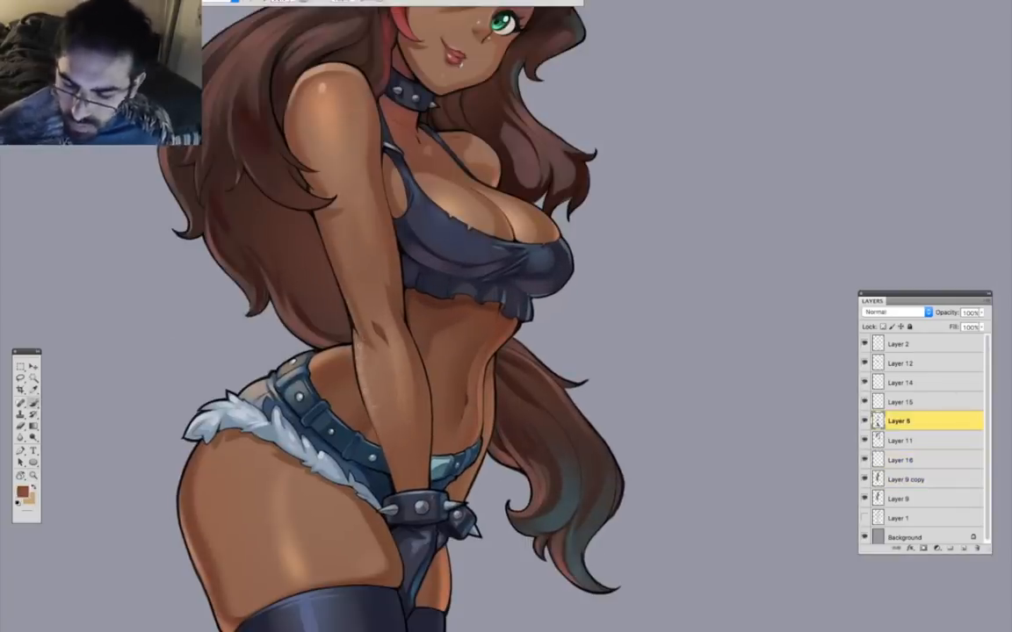
Choose a reddish-brown foreground colour and brush shading onto the forearm below the elbow.
{"action": "left_click", "coordinate": [22, 493]}
{"action": "left_click", "coordinate": [125, 485]}
{"action": "key", "text": "Return"}
{"action": "mouse_move", "coordinate": [383, 356]}
{"action": "left_mouse_down"}
{"action": "mouse_move", "coordinate": [376, 318]}
{"action": "mouse_move", "coordinate": [362, 432]}
{"action": "left_mouse_up"}
{"action": "key", "text": "z"}
{"action": "left_click", "coordinate": [427, 272]}
{"action": "left_click", "coordinate": [489, 452]}
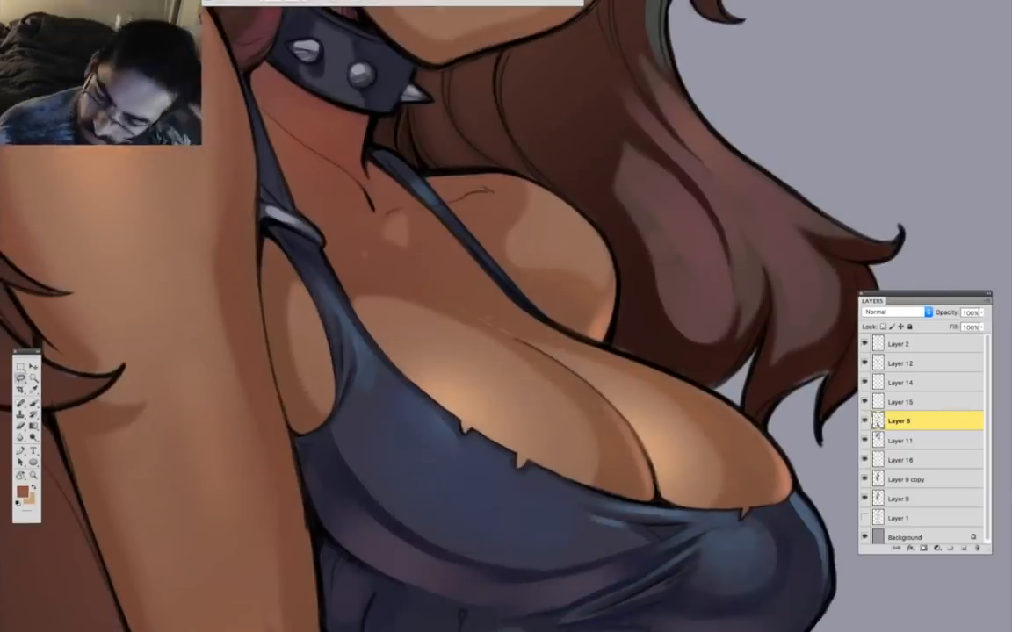
Make Layer 9 copy active, clear the selection and set a dark brown foreground based on the sampled upper-chest shadow.
{"action": "left_click", "coordinate": [477, 374], "text": "alt"}
{"action": "left_click", "coordinate": [906, 479]}
{"action": "key", "text": "super+d"}
{"action": "left_click_drag", "start_coordinate": [338, 210], "coordinate": [323, 383]}
{"action": "left_click", "coordinate": [323, 384], "text": "alt"}
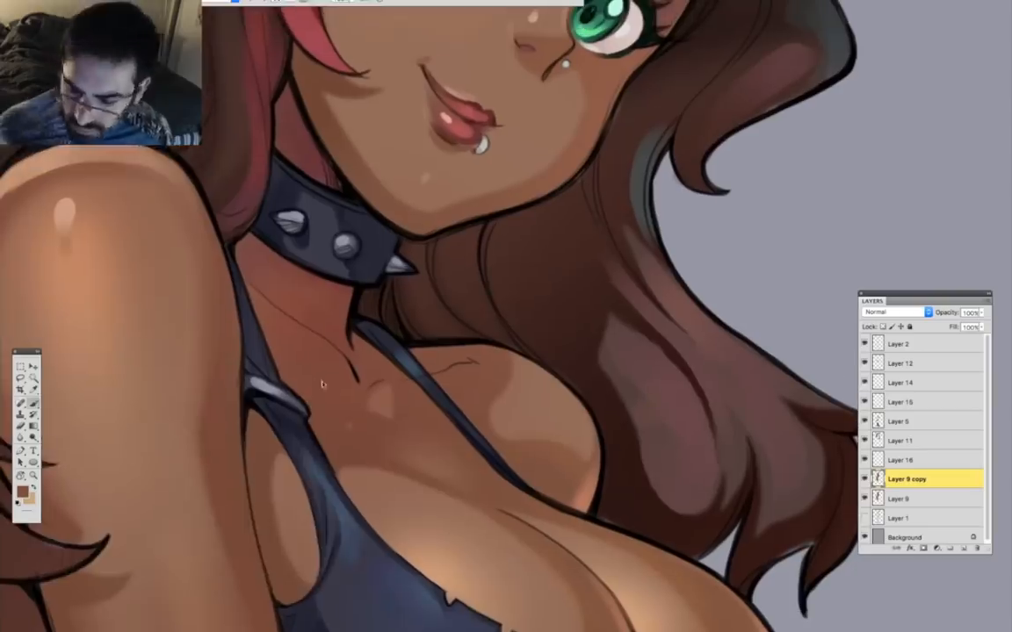
{"action": "left_click", "coordinate": [23, 492]}
{"action": "left_click", "coordinate": [118, 496]}
{"action": "key", "text": "Return"}
{"action": "left_click", "coordinate": [23, 492]}
{"action": "key", "text": "Return"}
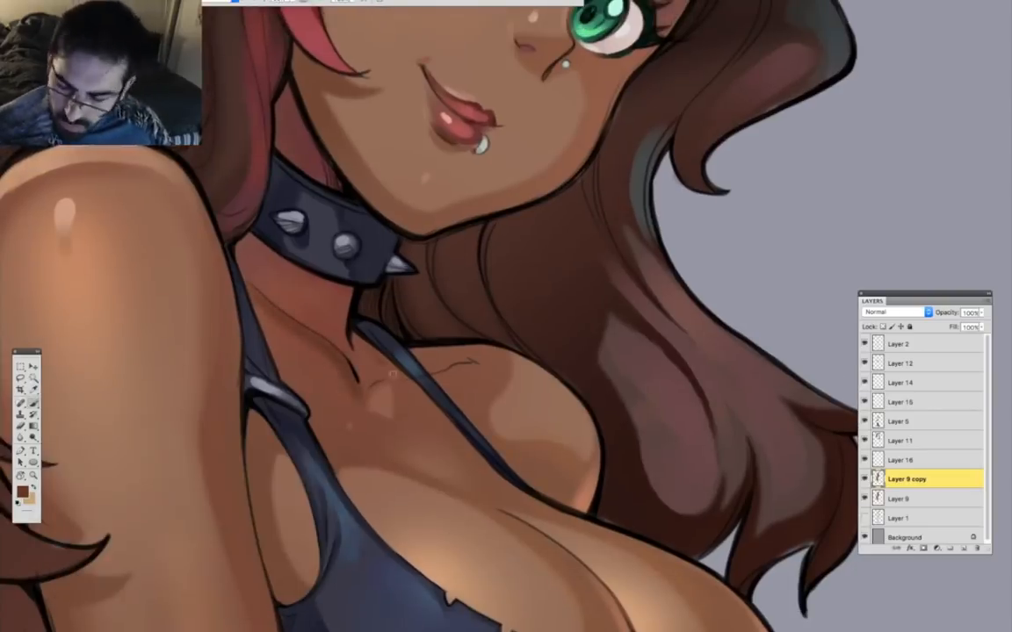
Brush dark brown shading around the collarbone and along the chest.
{"action": "left_click_drag", "start_coordinate": [422, 354], "coordinate": [511, 369]}
{"action": "left_click_drag", "start_coordinate": [670, 608], "coordinate": [555, 396]}
{"action": "left_click_drag", "start_coordinate": [593, 462], "coordinate": [581, 397]}
{"action": "left_click_drag", "start_coordinate": [263, 465], "coordinate": [540, 474]}
{"action": "mouse_move", "coordinate": [422, 506]}
{"action": "left_mouse_down"}
{"action": "mouse_move", "coordinate": [439, 113]}
{"action": "mouse_move", "coordinate": [504, 137]}
{"action": "left_mouse_up"}
Resize the brush and deepen the shadows on the forearm and the hip beneath the belt.
{"action": "key", "text": "bracketright"}
{"action": "key", "text": "bracketright"}
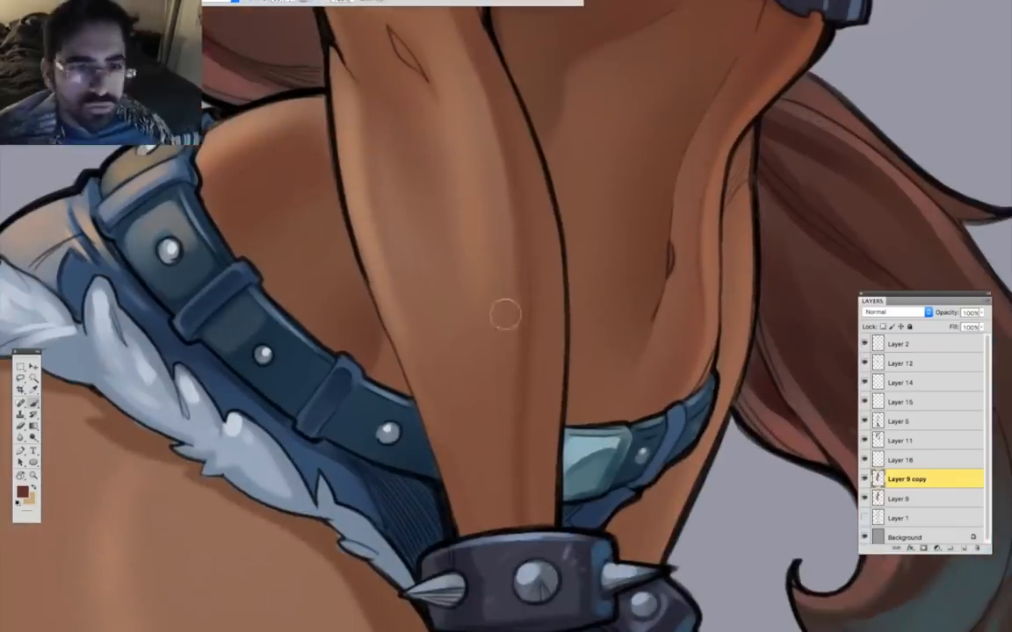
{"action": "left_click_drag", "start_coordinate": [475, 420], "coordinate": [415, 339]}
{"action": "key", "text": "bracketleft"}
{"action": "key", "text": "bracketleft"}
{"action": "key", "text": "bracketleft"}
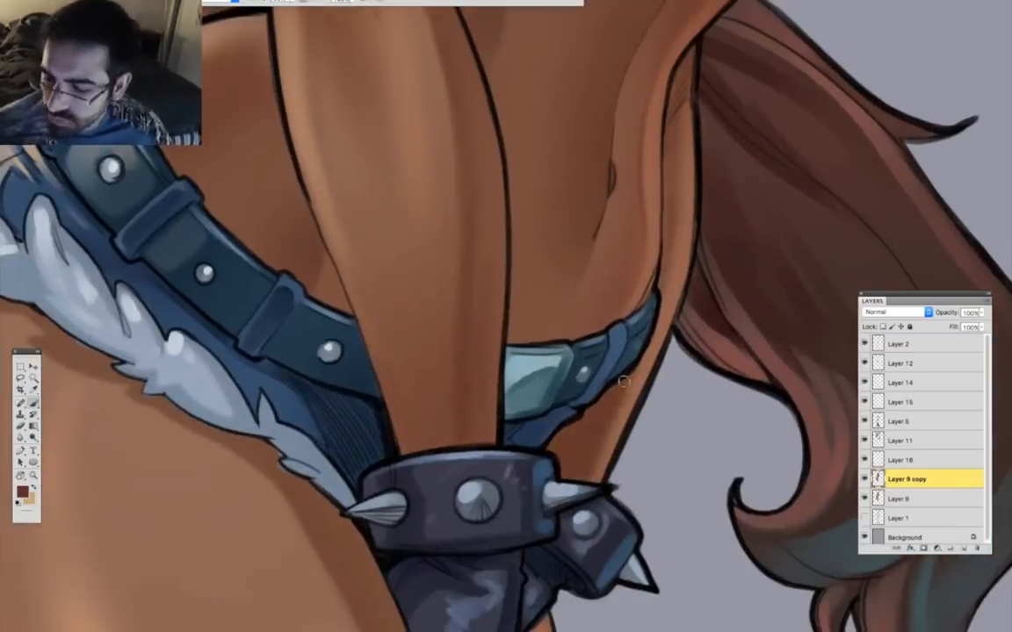
{"action": "left_click_drag", "start_coordinate": [607, 169], "coordinate": [522, 186]}
Brush dark shading onto the inner thighs and around the knee under the fishnet stockings.
{"action": "left_click_drag", "start_coordinate": [457, 531], "coordinate": [481, 171]}
{"action": "left_click_drag", "start_coordinate": [423, 606], "coordinate": [473, 198]}
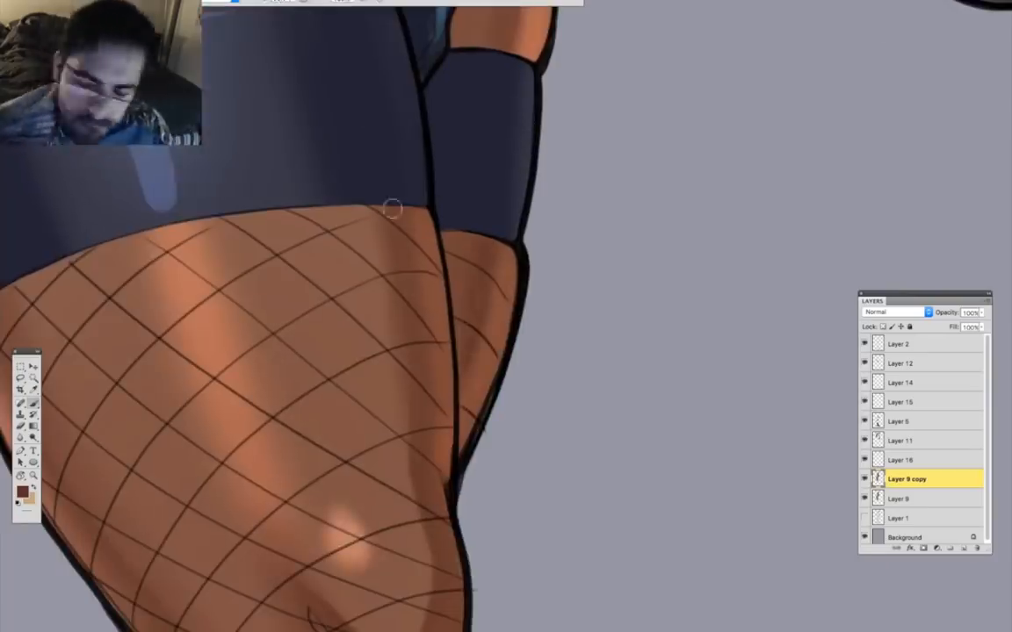
{"action": "left_click_drag", "start_coordinate": [448, 430], "coordinate": [451, 216]}
{"action": "left_click_drag", "start_coordinate": [276, 351], "coordinate": [485, 372]}
{"action": "left_click_drag", "start_coordinate": [192, 168], "coordinate": [326, 370]}
{"action": "mouse_move", "coordinate": [390, 514]}
{"action": "left_mouse_down"}
{"action": "mouse_move", "coordinate": [342, 344]}
{"action": "mouse_move", "coordinate": [413, 462]}
{"action": "left_mouse_up"}
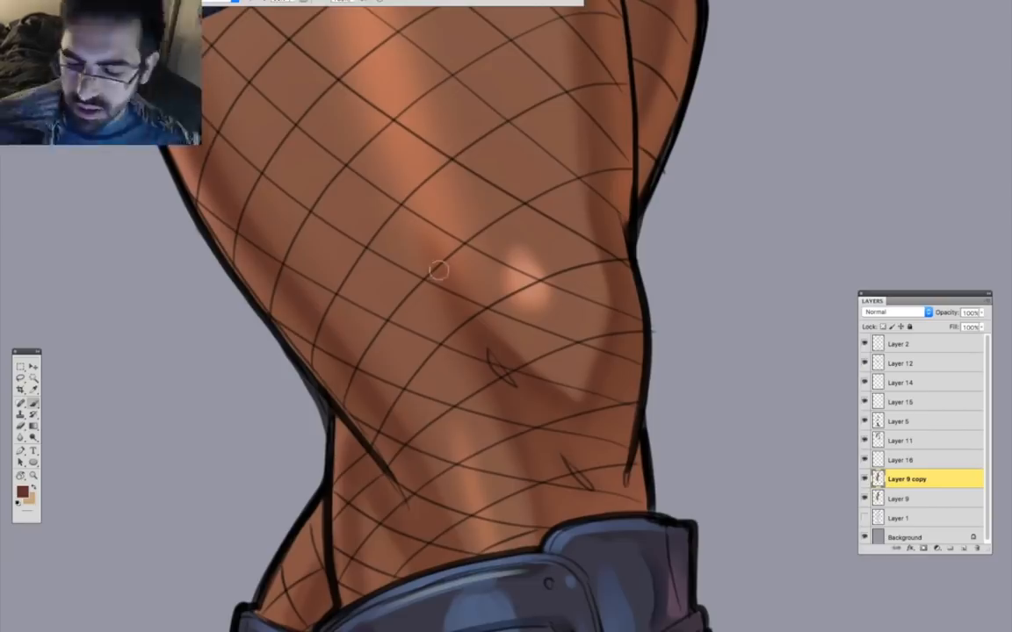
{"action": "left_click_drag", "start_coordinate": [496, 395], "coordinate": [502, 401]}
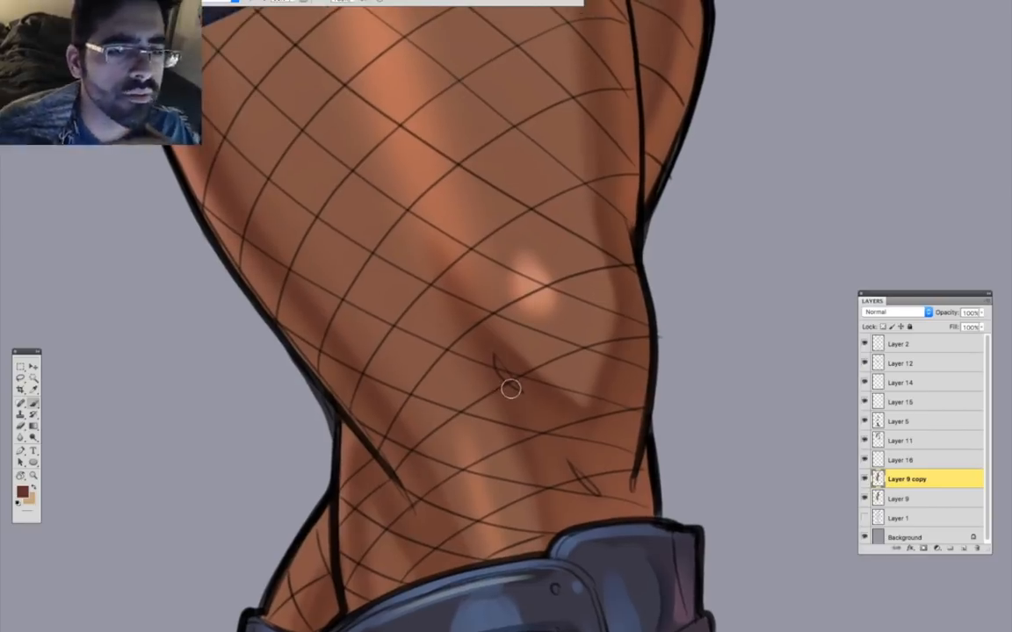
{"action": "left_click_drag", "start_coordinate": [485, 279], "coordinate": [520, 419]}
{"action": "left_click_drag", "start_coordinate": [351, 347], "coordinate": [393, 417]}
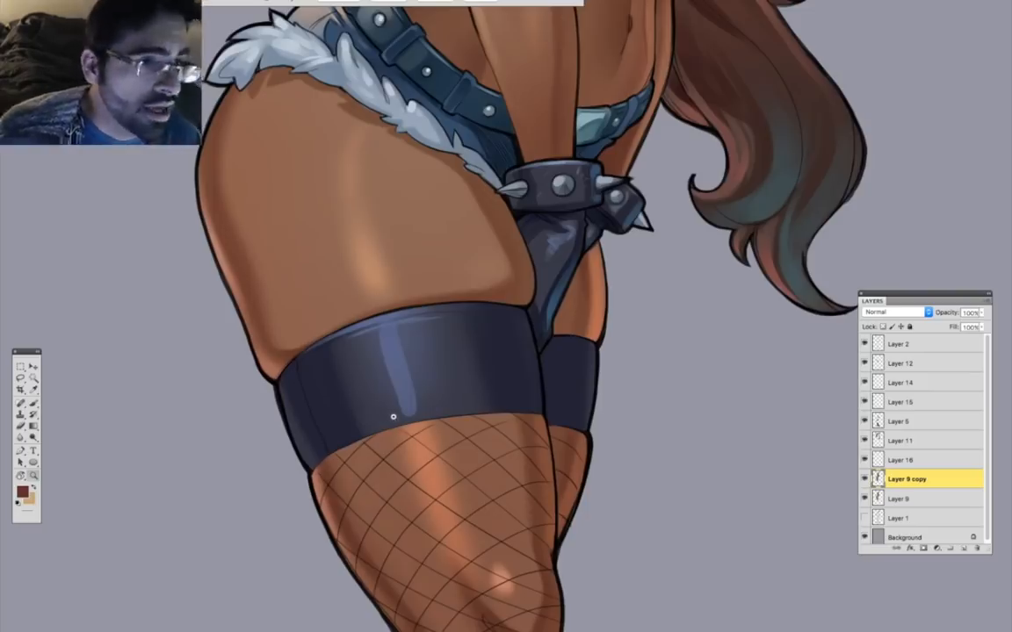
Make Layer 11 active, load its hair outline as a selection and set a new foreground colour for the hair.
{"action": "left_click_drag", "start_coordinate": [393, 416], "coordinate": [422, 398]}
{"action": "left_click", "coordinate": [880, 439]}
{"action": "left_click", "coordinate": [878, 439], "text": "super"}
{"action": "left_click", "coordinate": [22, 493]}
{"action": "left_click", "coordinate": [288, 427]}
{"action": "left_click_drag", "start_coordinate": [175, 263], "coordinate": [127, 263]}
{"action": "left_click_drag", "start_coordinate": [303, 466], "coordinate": [388, 503]}
{"action": "left_click_drag", "start_coordinate": [606, 289], "coordinate": [411, 347]}
Choose a muted reddish brown, brush it over the hair with a larger brush and clear the selection.
{"action": "left_click", "coordinate": [23, 492]}
{"action": "left_click", "coordinate": [288, 428]}
{"action": "key", "text": "bracketright"}
{"action": "key", "text": "bracketright"}
{"action": "key", "text": "bracketright"}
{"action": "left_click_drag", "start_coordinate": [393, 244], "coordinate": [455, 372]}
{"action": "key", "text": "bracketleft"}
{"action": "key", "text": "bracketleft"}
{"action": "key", "text": "bracketleft"}
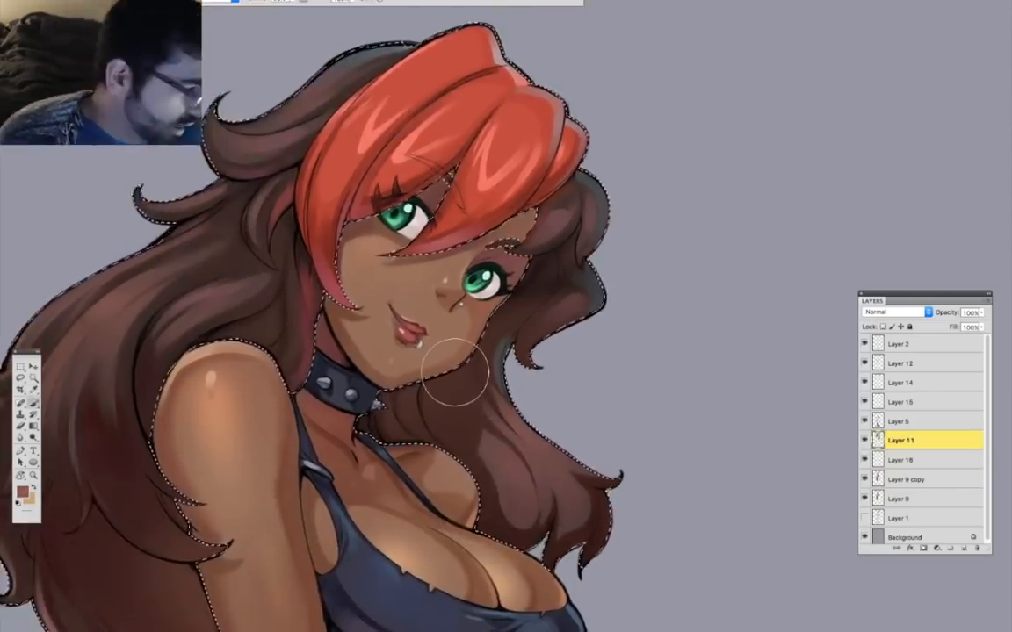
{"action": "key", "text": "ctrl+d"}
{"action": "left_click_drag", "start_coordinate": [14, 541], "coordinate": [186, 446]}
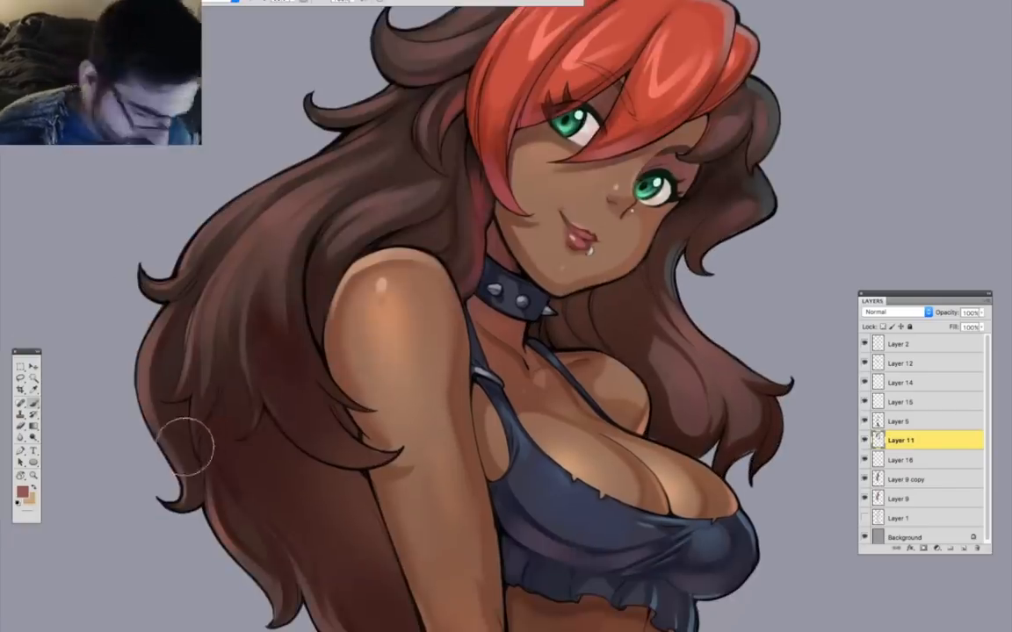
Sample a dark brown from the hair and brush darker strands into the locks beside the shoulder.
{"action": "left_click", "coordinate": [250, 322], "text": "alt"}
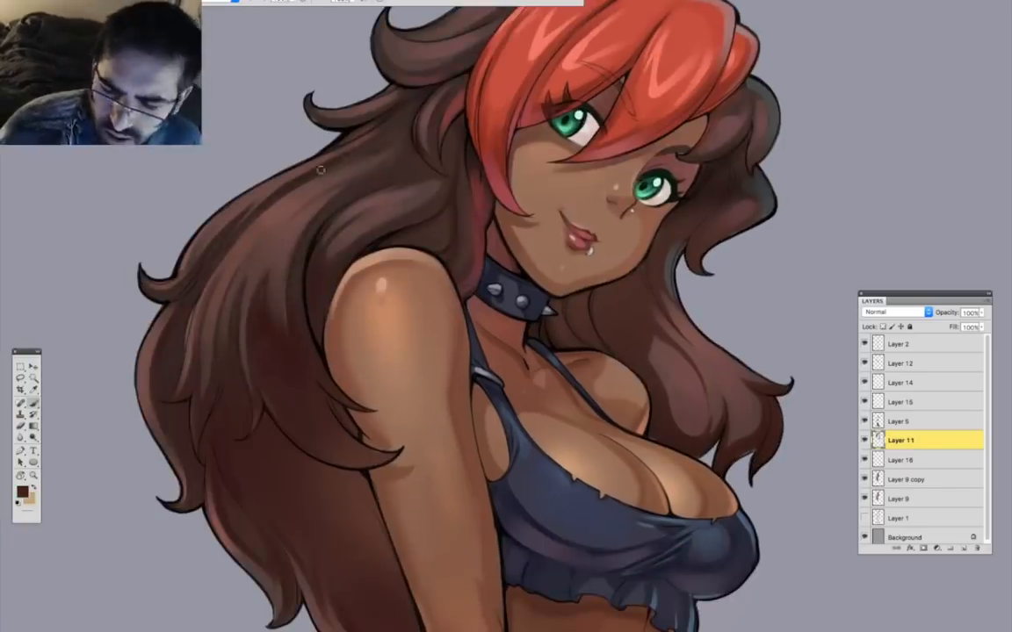
{"action": "left_click_drag", "start_coordinate": [344, 268], "coordinate": [333, 272]}
{"action": "left_click_drag", "start_coordinate": [432, 209], "coordinate": [378, 285]}
Add a new layer above Layer 11, set it to Overlay and choose a light pink foreground colour.
{"action": "left_click", "coordinate": [963, 548]}
{"action": "left_click", "coordinate": [929, 311]}
{"action": "left_click", "coordinate": [889, 446]}
{"action": "left_click", "coordinate": [23, 492]}
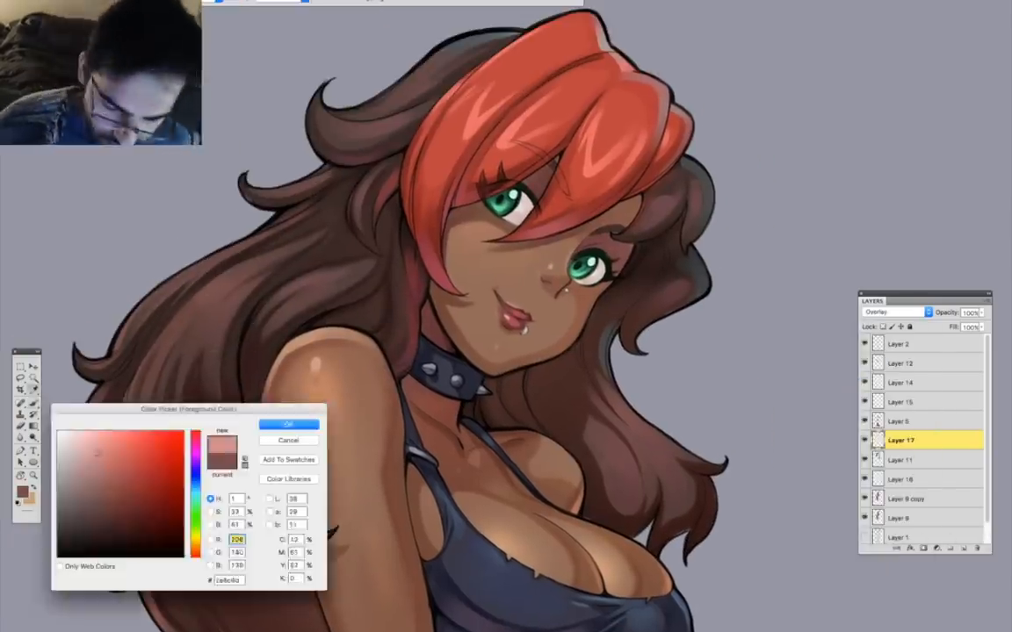
{"action": "left_click", "coordinate": [105, 442]}
{"action": "left_click", "coordinate": [288, 424]}
Undo the last two changes, pick another brush preset and try a different layer blend mode.
{"action": "key", "text": "super+alt+z"}
{"action": "key", "text": "super+alt+z"}
{"action": "right_click", "coordinate": [279, 307]}
{"action": "mouse_move", "coordinate": [231, 312]}
{"action": "left_mouse_down"}
{"action": "mouse_move", "coordinate": [218, 337]}
{"action": "mouse_move", "coordinate": [237, 303]}
{"action": "left_mouse_up"}
{"action": "double_click", "coordinate": [343, 374]}
{"action": "left_click", "coordinate": [928, 312]}
{"action": "left_click", "coordinate": [888, 430]}
{"action": "key", "text": "super+z"}
Load Layer 11's hair outline as a selection and brush light pink Overlay highlights along the outer locks.
{"action": "left_click", "coordinate": [878, 460], "text": "super"}
{"action": "left_click_drag", "start_coordinate": [180, 282], "coordinate": [118, 356]}
{"action": "left_click_drag", "start_coordinate": [255, 206], "coordinate": [351, 98]}
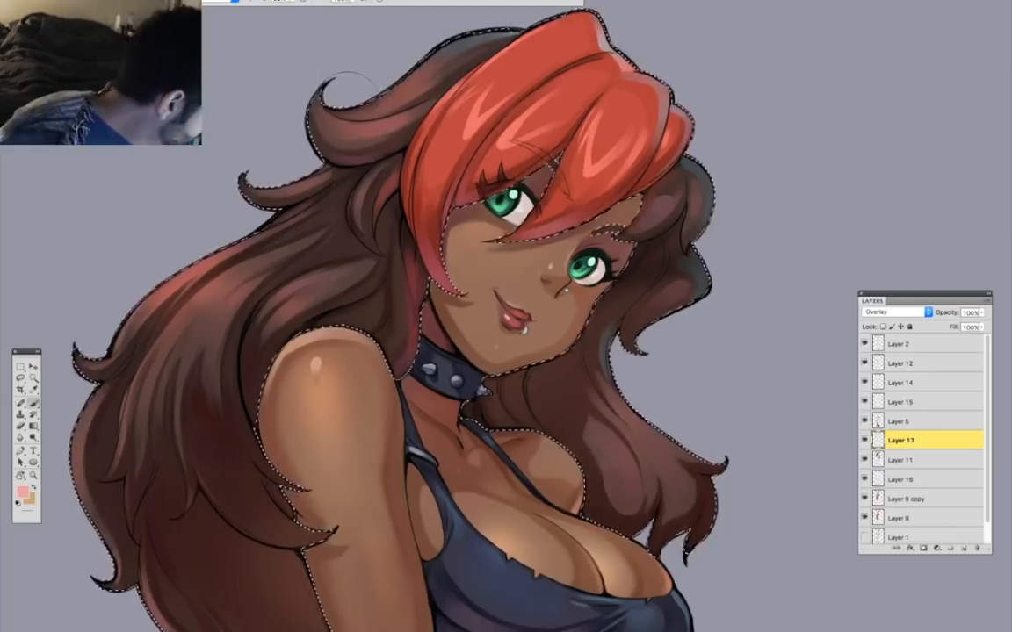
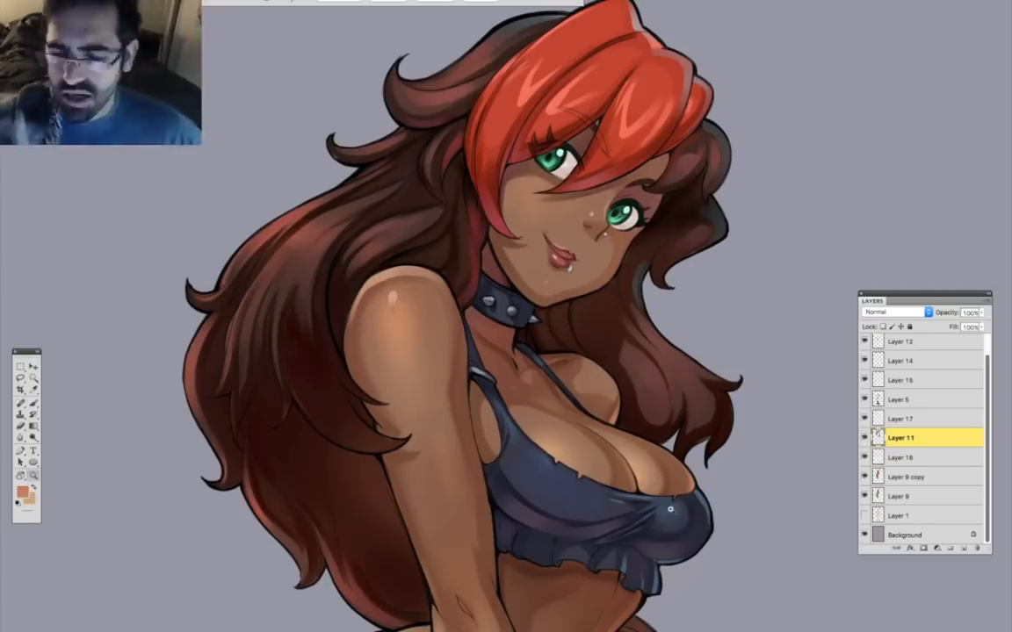
Examine the recoloured hair and skin shading on the whole figure and up close.
{"action": "left_click", "coordinate": [373, 129], "text": "alt"}
{"action": "left_click", "coordinate": [540, 501], "text": "alt"}
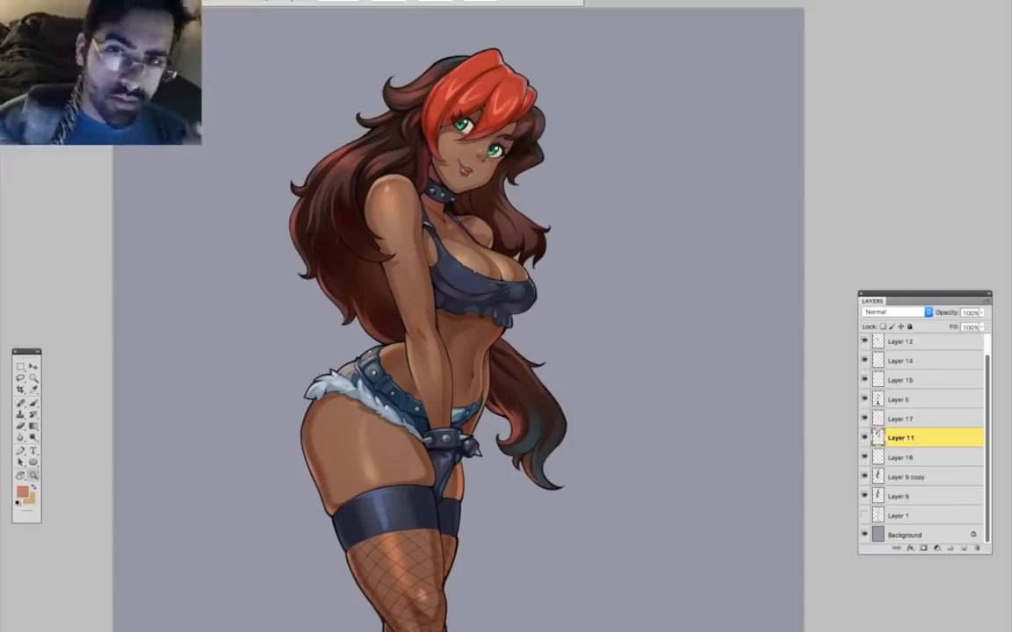
{"action": "key", "text": "Tab"}
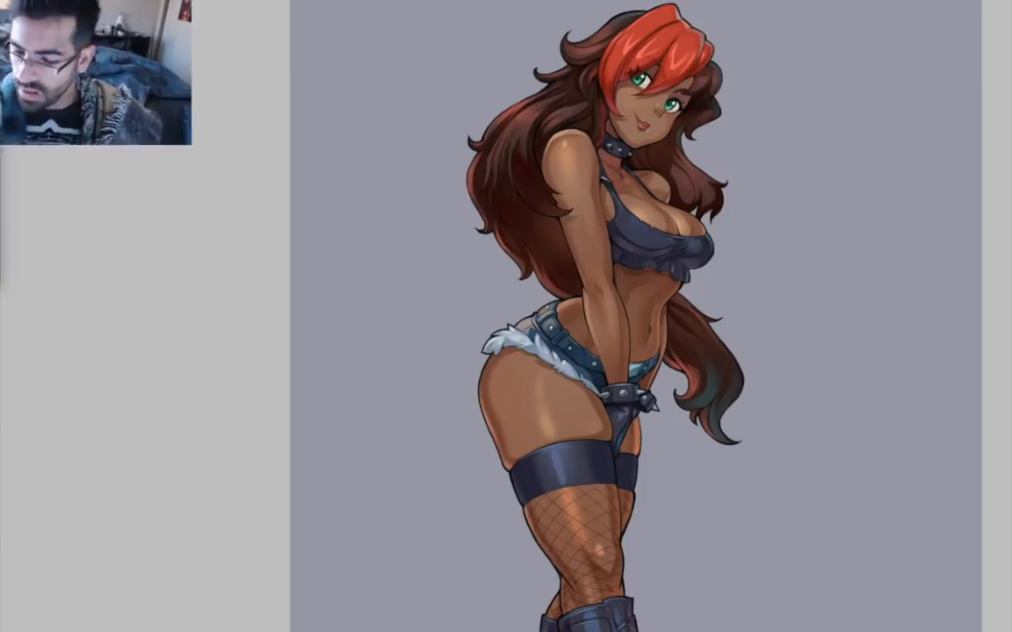
{"action": "key", "text": "Tab"}
{"action": "left_click", "coordinate": [653, 423]}
{"action": "left_click_drag", "start_coordinate": [699, 16], "coordinate": [705, 319]}
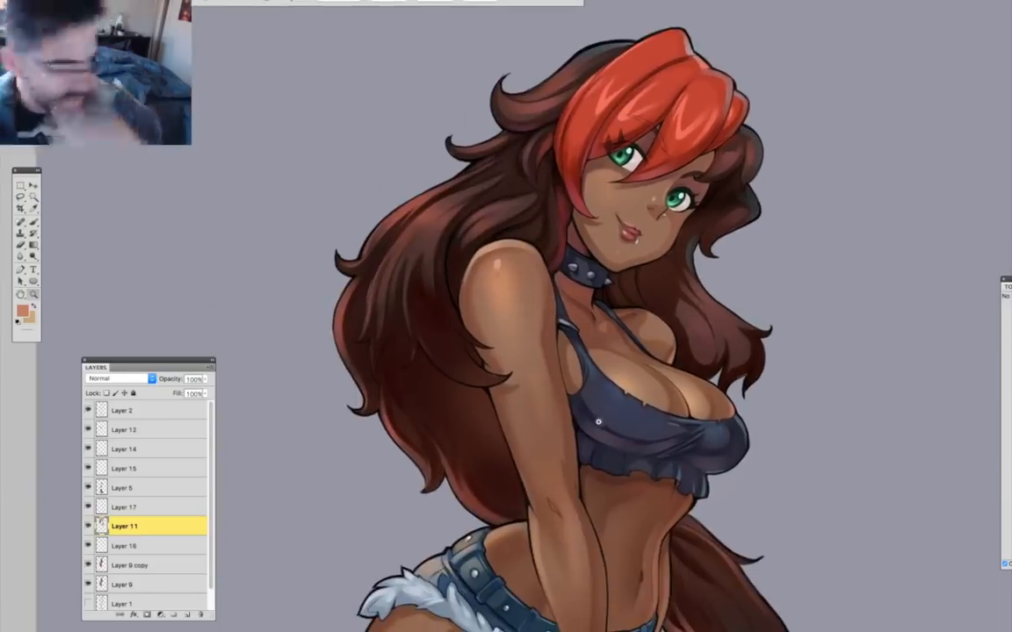
{"action": "scroll", "coordinate": [598, 420], "scroll_direction": "down", "scroll_amount": 5}
{"action": "scroll", "coordinate": [606, 426], "scroll_direction": "up", "scroll_amount": 1}
{"action": "scroll", "coordinate": [619, 432], "scroll_direction": "down", "scroll_amount": 1}
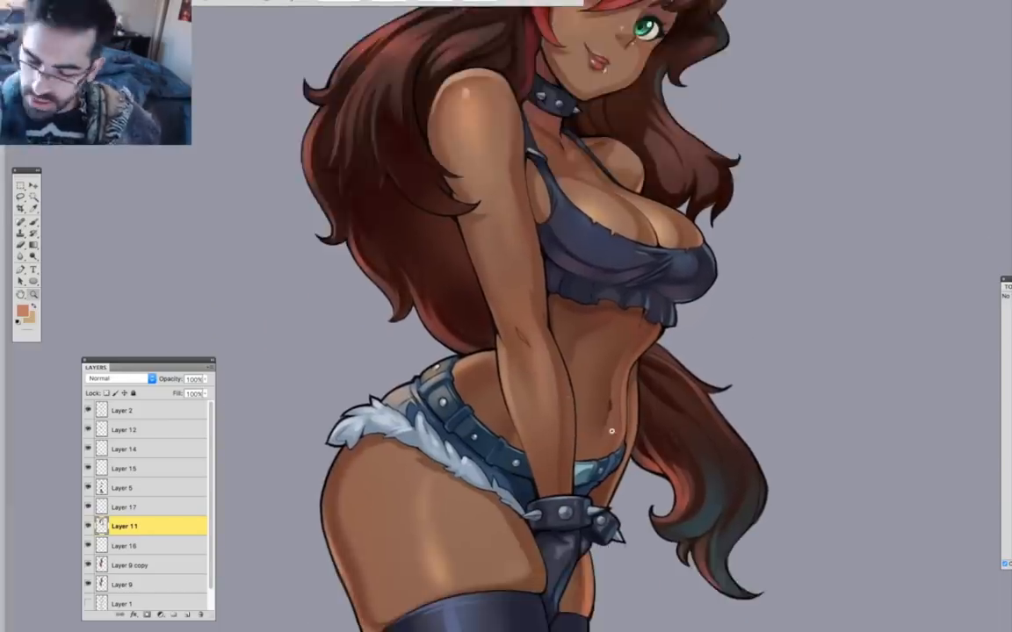
{"action": "scroll", "coordinate": [619, 433], "scroll_direction": "down", "scroll_amount": 5}
{"action": "scroll", "coordinate": [566, 402], "scroll_direction": "up", "scroll_amount": 12}
{"action": "scroll", "coordinate": [614, 457], "scroll_direction": "down", "scroll_amount": 9}
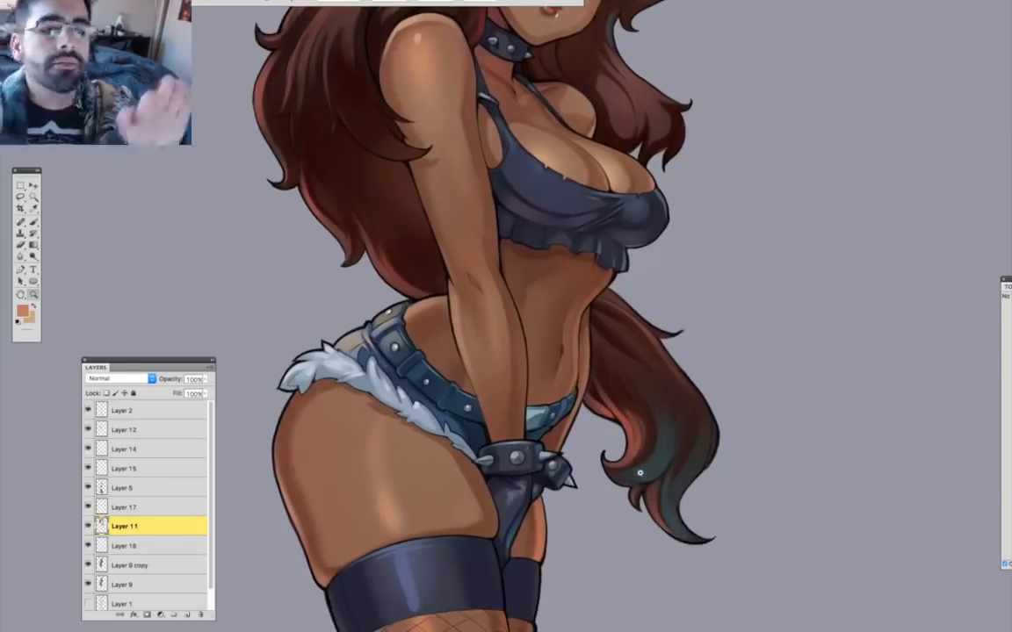
Make Layer 2 active, sample the dark line colour and touch up the outlines around the forearm and belt in black.
{"action": "left_click", "coordinate": [497, 345]}
{"action": "left_click", "coordinate": [499, 334]}
{"action": "left_click", "coordinate": [499, 335]}
{"action": "key", "text": "b"}
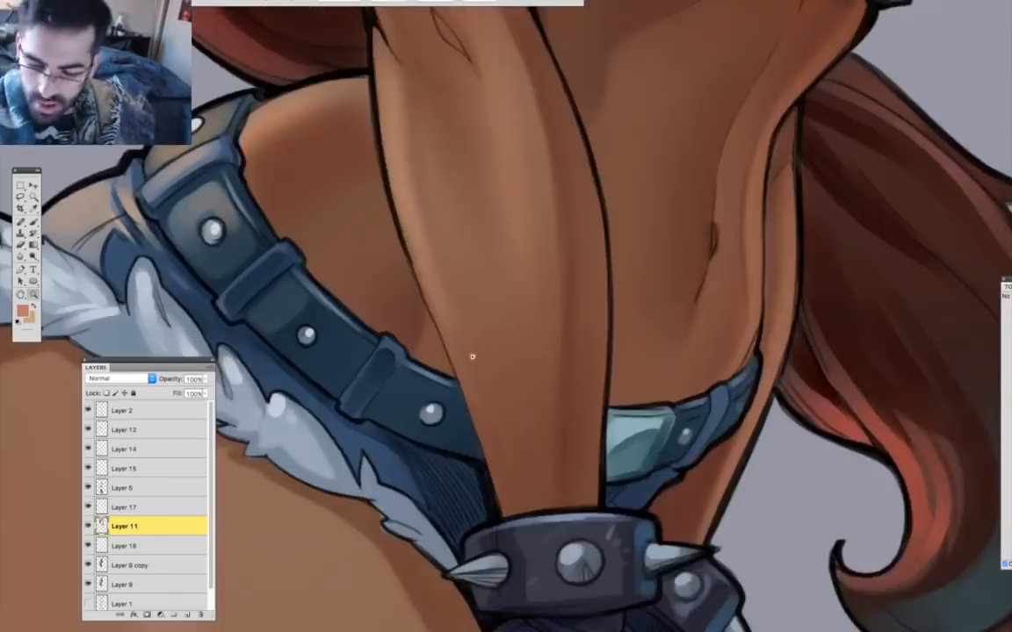
{"action": "left_click", "coordinate": [161, 411]}
{"action": "key", "text": "F7"}
{"action": "scroll", "coordinate": [408, 339], "scroll_direction": "down", "scroll_amount": 5}
{"action": "left_click", "coordinate": [419, 420], "text": "alt"}
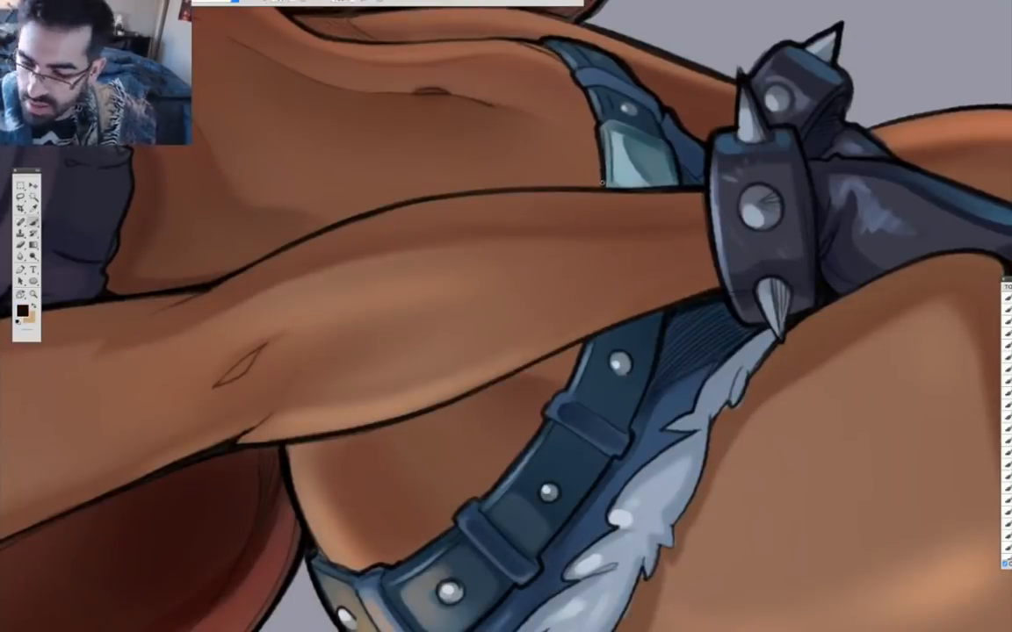
{"action": "scroll", "coordinate": [629, 425], "scroll_direction": "down", "scroll_amount": 4}
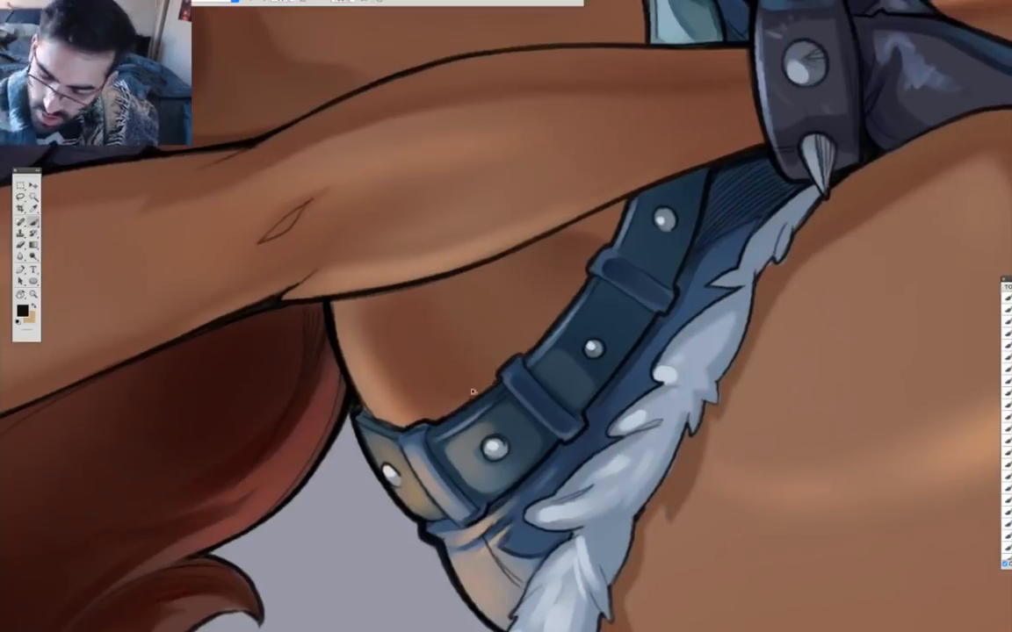
{"action": "key", "text": "ctrl+minus"}
{"action": "key", "text": "ctrl+minus"}
{"action": "key", "text": "ctrl+minus"}
{"action": "key", "text": "Escape"}
{"action": "scroll", "coordinate": [519, 352], "scroll_direction": "up", "scroll_amount": 5}
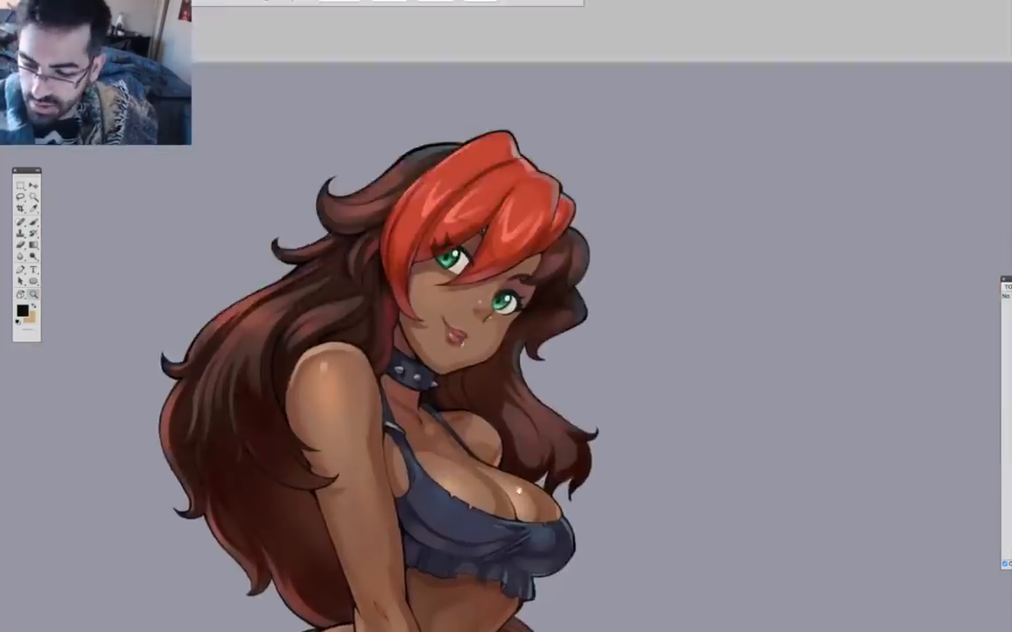
Examine the eyes, lashes and fringe up close with the layer list shown.
{"action": "key", "text": "ctrl+plus"}
{"action": "key", "text": "ctrl+plus"}
{"action": "key", "text": "ctrl+plus"}
{"action": "left_click", "coordinate": [673, 404], "text": "alt"}
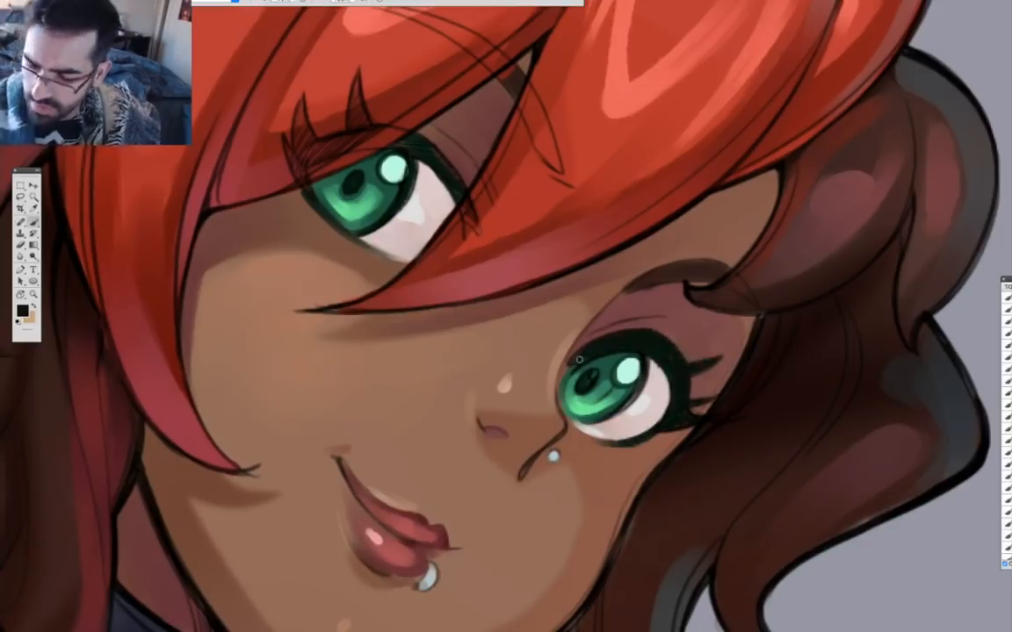
{"action": "scroll", "coordinate": [578, 360], "scroll_direction": "up", "scroll_amount": 2}
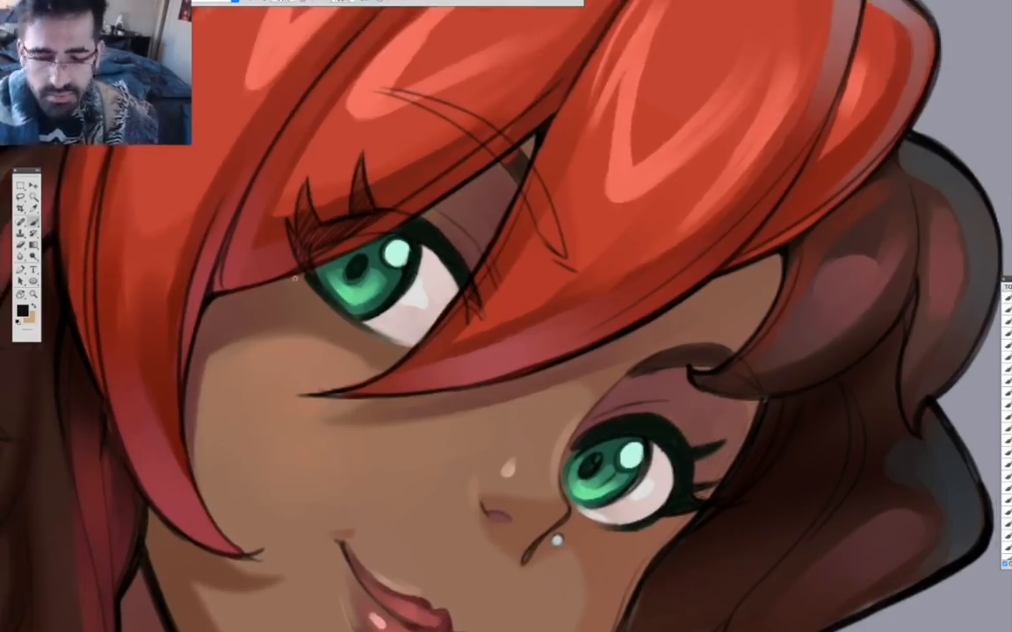
{"action": "left_click_drag", "start_coordinate": [513, 508], "coordinate": [453, 614]}
{"action": "left_click_drag", "start_coordinate": [264, 347], "coordinate": [413, 253]}
{"action": "key", "text": "F7"}
{"action": "left_click_drag", "start_coordinate": [976, 263], "coordinate": [936, 239]}
{"action": "left_click_drag", "start_coordinate": [245, 321], "coordinate": [331, 521]}
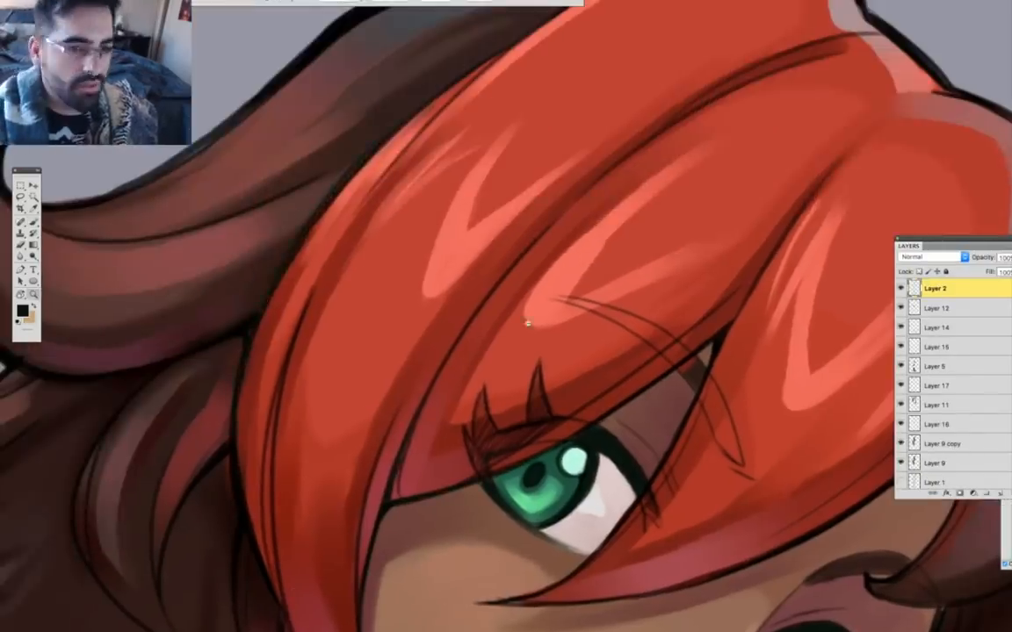
Make Layer 11 active and brush dark brown shading into the hair behind the jaw and neck.
{"action": "double_click", "coordinate": [36, 294]}
{"action": "left_click", "coordinate": [592, 503]}
{"action": "left_click", "coordinate": [582, 339]}
{"action": "left_click", "coordinate": [582, 339]}
{"action": "key", "text": "b"}
{"action": "scroll", "coordinate": [944, 437], "scroll_direction": "down", "scroll_amount": 2}
{"action": "left_click", "coordinate": [937, 384]}
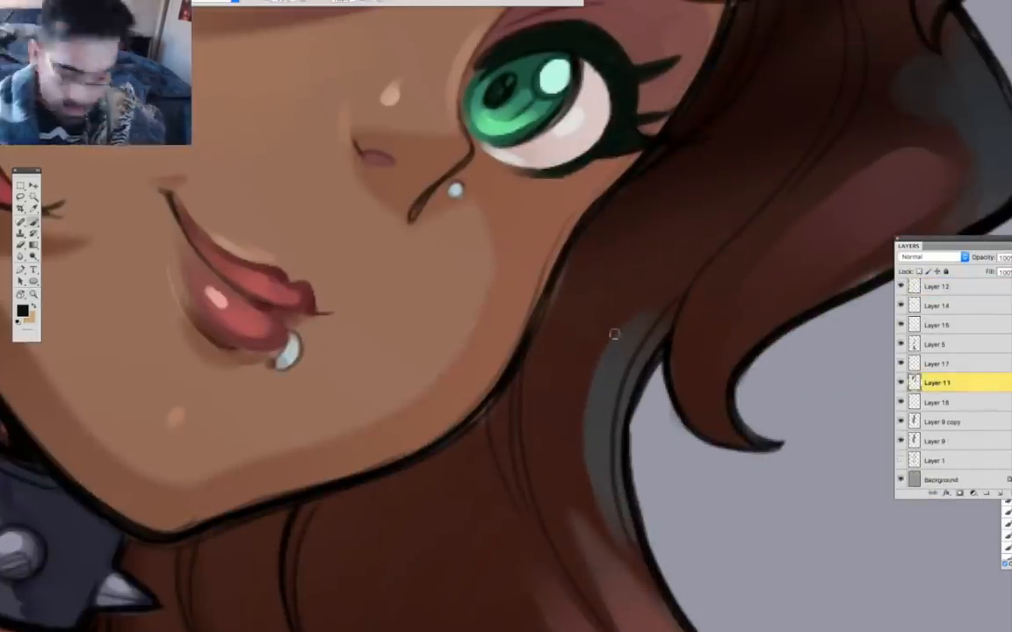
{"action": "left_click_drag", "start_coordinate": [499, 440], "coordinate": [571, 323]}
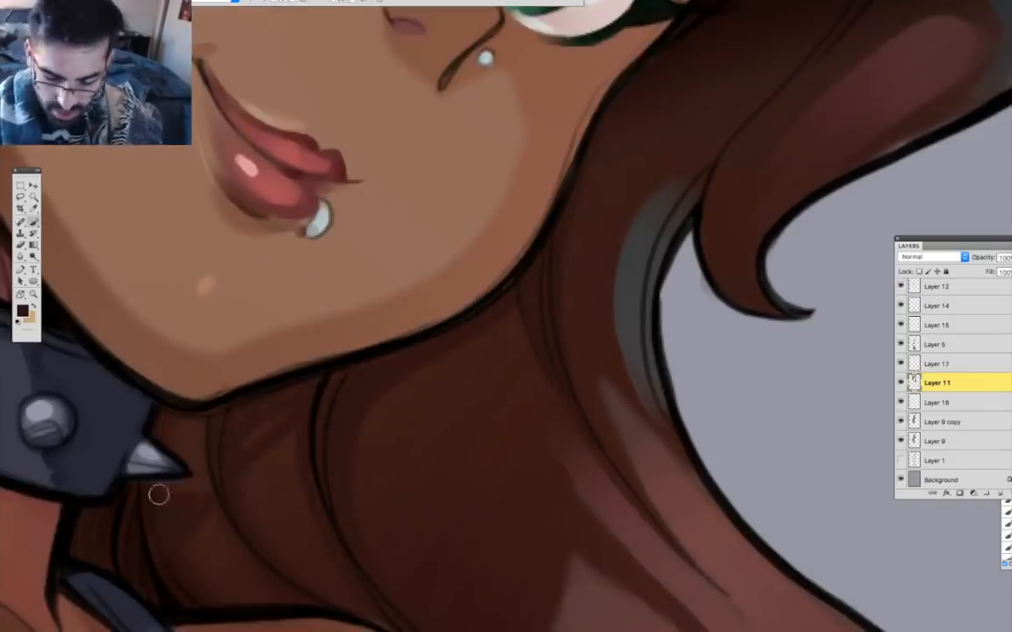
{"action": "left_click_drag", "start_coordinate": [626, 246], "coordinate": [436, 67]}
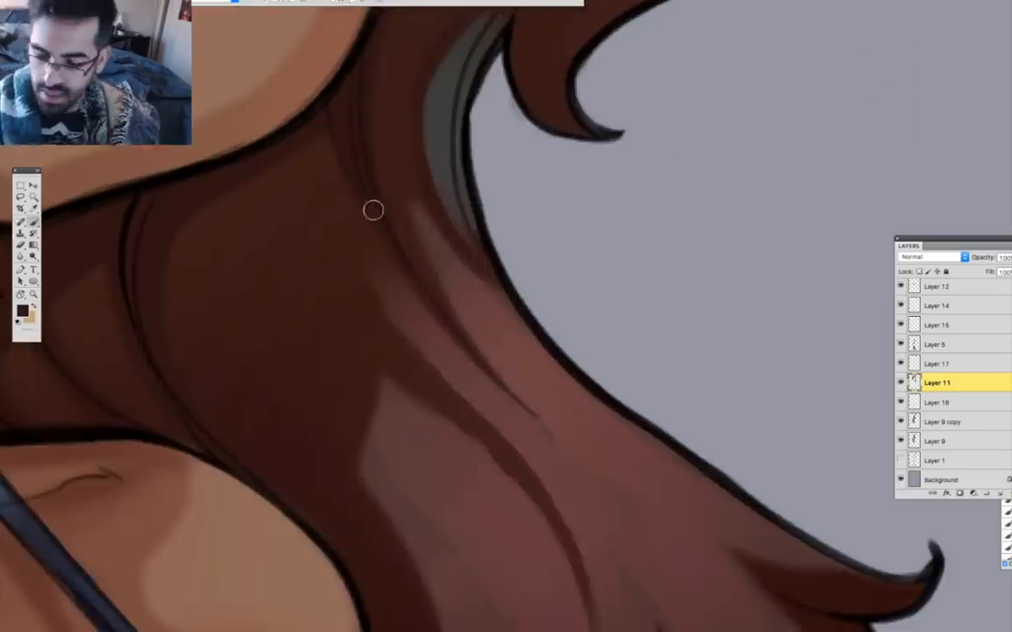
{"action": "left_click_drag", "start_coordinate": [350, 87], "coordinate": [696, 589]}
Sample the lip colour, choose a brighter red and repaint both lips with it.
{"action": "left_click_drag", "start_coordinate": [696, 337], "coordinate": [820, 239]}
{"action": "left_click", "coordinate": [516, 386], "text": "alt+super"}
{"action": "left_click", "coordinate": [553, 417], "text": "super"}
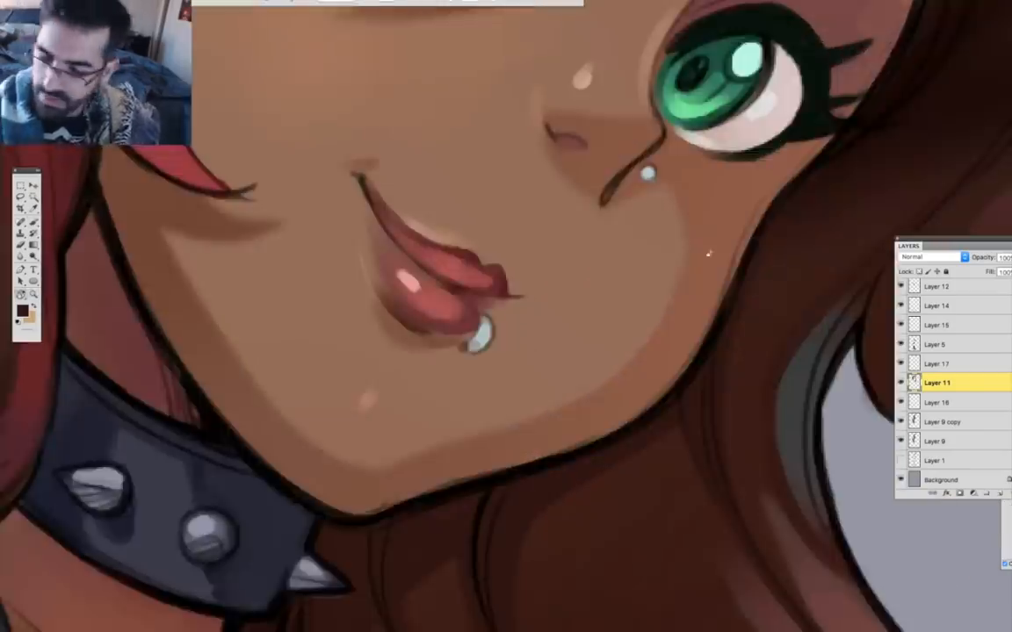
{"action": "key", "text": "r"}
{"action": "left_click_drag", "start_coordinate": [601, 190], "coordinate": [519, 358]}
{"action": "left_click", "coordinate": [481, 314], "text": "alt"}
{"action": "left_click", "coordinate": [22, 311]}
{"action": "key", "text": "Return"}
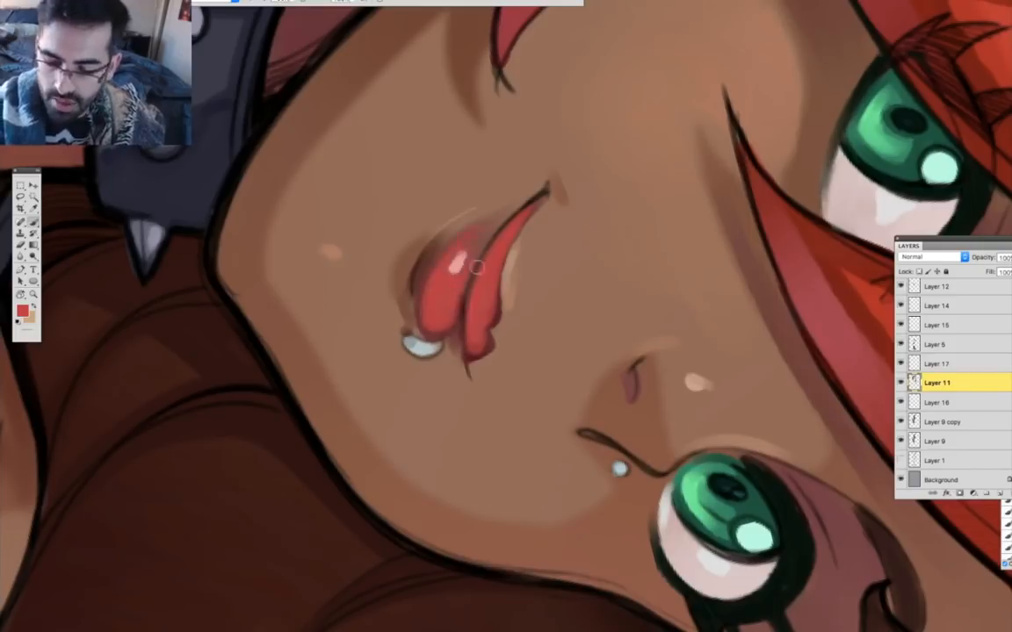
{"action": "key", "text": "r"}
{"action": "left_click_drag", "start_coordinate": [271, 303], "coordinate": [180, 344]}
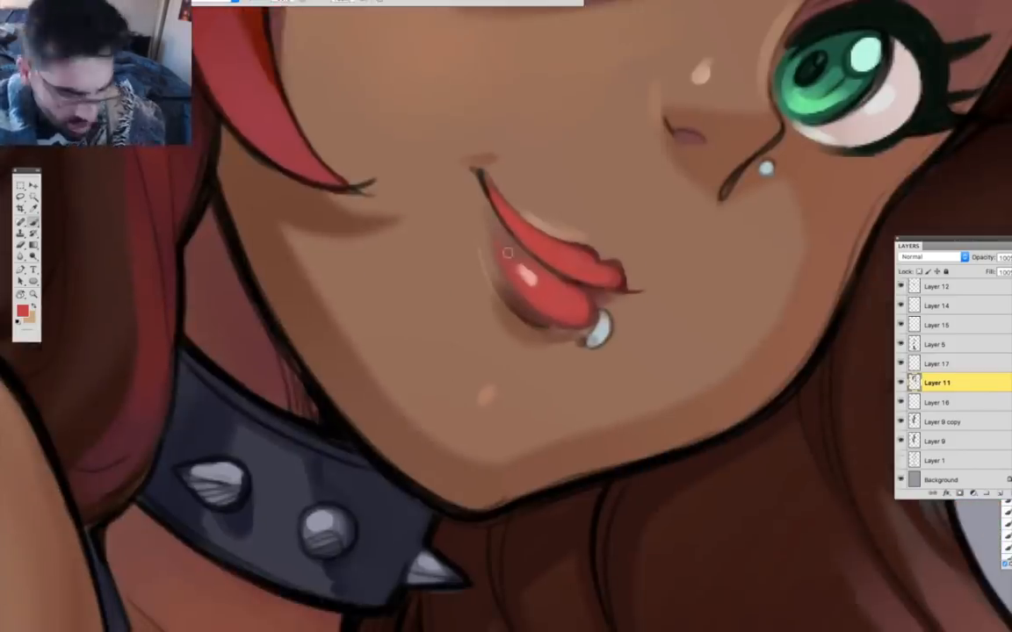
Sample the dark brown hair tone and brush shading strands into the long hair around the shoulder on Layer 11.
{"action": "left_click", "coordinate": [303, 625], "text": "alt+super"}
{"action": "left_click_drag", "start_coordinate": [264, 562], "coordinate": [487, 230]}
{"action": "left_click_drag", "start_coordinate": [115, 510], "coordinate": [261, 347]}
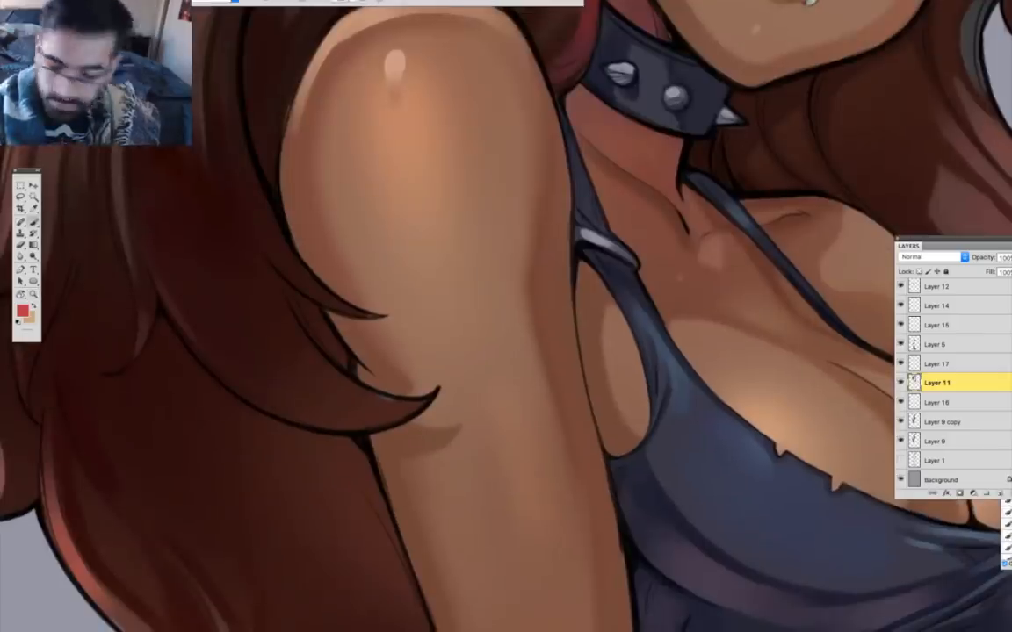
{"action": "key", "text": "r"}
{"action": "left_click_drag", "start_coordinate": [528, 195], "coordinate": [721, 184]}
{"action": "key", "text": "b"}
{"action": "left_click", "coordinate": [384, 359], "text": "alt"}
{"action": "mouse_move", "coordinate": [492, 128]}
{"action": "left_mouse_down"}
{"action": "mouse_move", "coordinate": [399, 369]}
{"action": "mouse_move", "coordinate": [481, 322]}
{"action": "left_mouse_up"}
{"action": "mouse_move", "coordinate": [436, 261]}
{"action": "left_mouse_down"}
{"action": "mouse_move", "coordinate": [375, 343]}
{"action": "mouse_move", "coordinate": [324, 389]}
{"action": "left_mouse_up"}
{"action": "left_click_drag", "start_coordinate": [127, 522], "coordinate": [106, 448]}
{"action": "left_click_drag", "start_coordinate": [107, 288], "coordinate": [76, 422]}
{"action": "left_click_drag", "start_coordinate": [190, 209], "coordinate": [102, 302]}
{"action": "left_click_drag", "start_coordinate": [118, 234], "coordinate": [232, 454]}
{"action": "left_click_drag", "start_coordinate": [389, 208], "coordinate": [333, 247]}
{"action": "left_click_drag", "start_coordinate": [471, 148], "coordinate": [317, 396]}
{"action": "key", "text": "super+z"}
{"action": "mouse_move", "coordinate": [483, 274]}
{"action": "left_mouse_down"}
{"action": "mouse_move", "coordinate": [342, 360]}
{"action": "mouse_move", "coordinate": [555, 442]}
{"action": "left_mouse_up"}
{"action": "key", "text": "Escape"}
{"action": "left_click_drag", "start_coordinate": [515, 513], "coordinate": [456, 475]}
{"action": "key", "text": "b"}
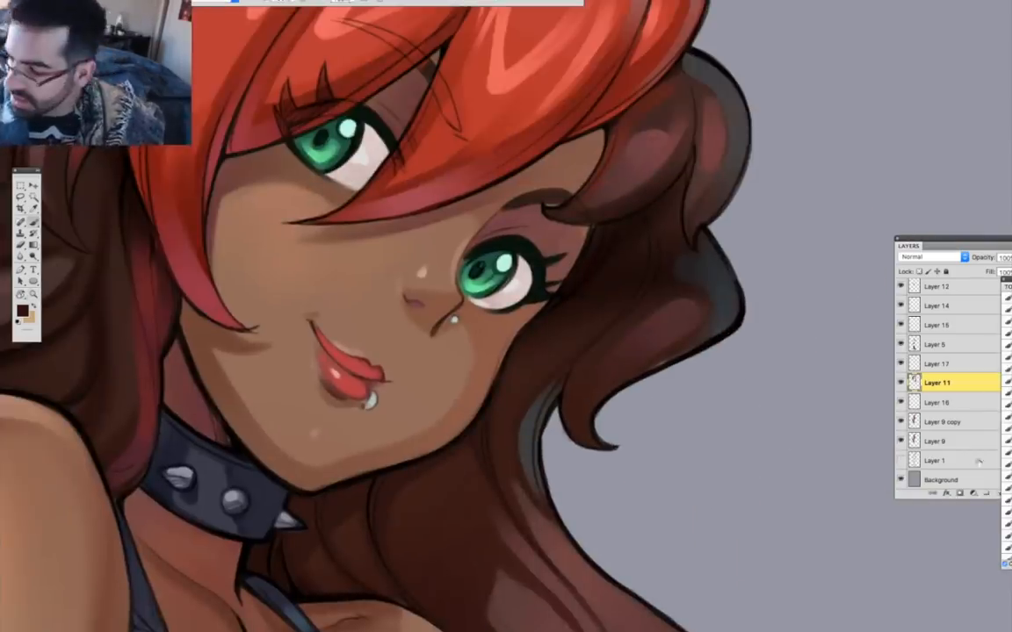
Add a new Overlay layer above Layer 9 copy and choose a light peach painting colour.
{"action": "left_click_drag", "start_coordinate": [953, 238], "coordinate": [840, 223]}
{"action": "left_click", "coordinate": [843, 407]}
{"action": "left_click", "coordinate": [886, 477]}
{"action": "left_click", "coordinate": [821, 241]}
{"action": "left_click", "coordinate": [810, 360]}
{"action": "left_click", "coordinate": [382, 326], "text": "alt"}
{"action": "left_click", "coordinate": [23, 310]}
{"action": "left_click", "coordinate": [92, 450]}
{"action": "left_click", "coordinate": [196, 544]}
{"action": "left_click", "coordinate": [290, 425]}
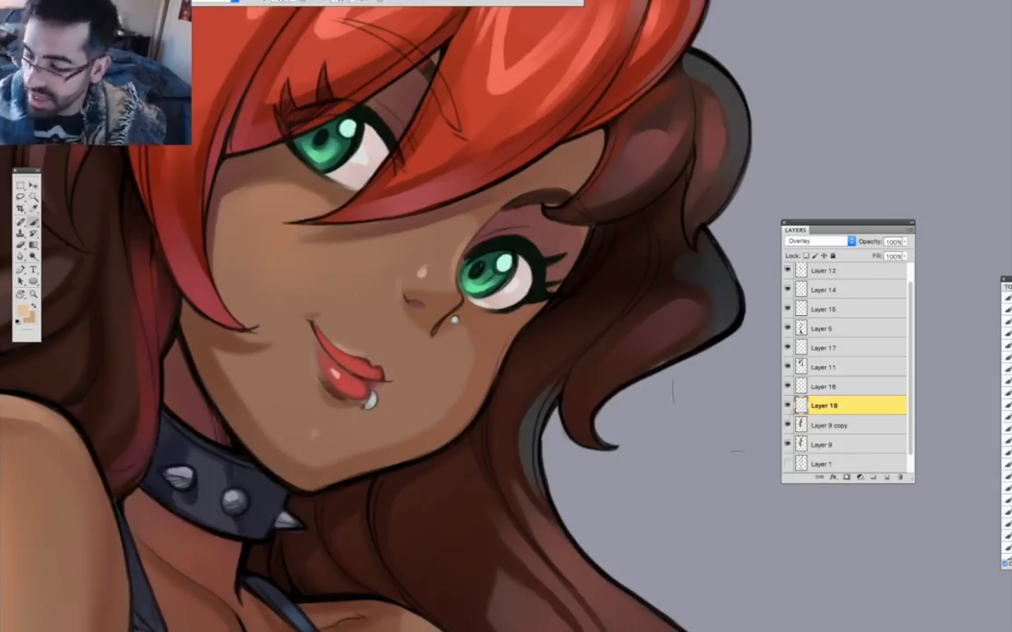
Brush soft peach light over the face with a large brush on Layer 18 and set the layer's opacity to 66%.
{"action": "right_click", "coordinate": [477, 294]}
{"action": "left_click_drag", "start_coordinate": [394, 260], "coordinate": [322, 297]}
{"action": "left_click_drag", "start_coordinate": [283, 287], "coordinate": [264, 323]}
{"action": "left_click", "coordinate": [423, 251]}
{"action": "left_click", "coordinate": [23, 312]}
{"action": "left_click", "coordinate": [194, 548]}
{"action": "left_click", "coordinate": [278, 425]}
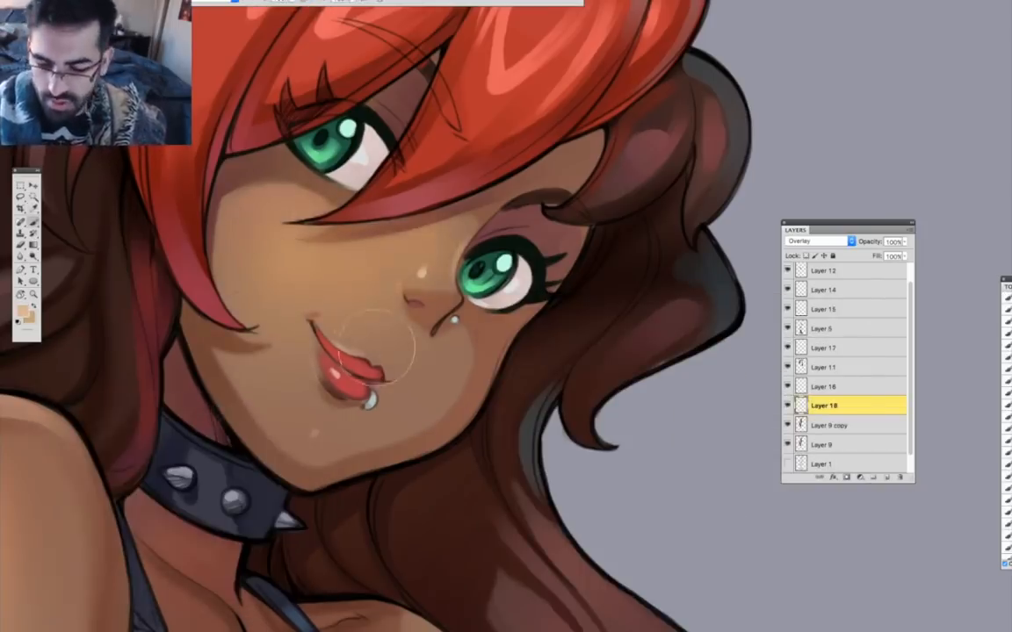
{"action": "key", "text": "z"}
{"action": "left_click", "coordinate": [486, 450], "text": "alt"}
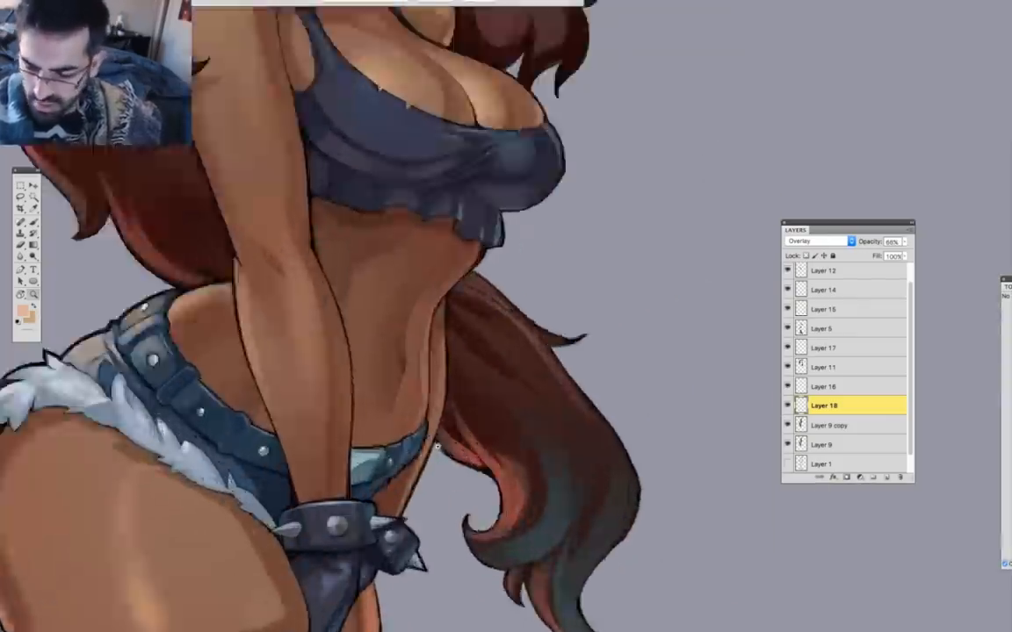
Make Layer 2 active and touch up the outline along the waist and hip in black.
{"action": "left_click", "coordinate": [438, 446]}
{"action": "scroll", "coordinate": [836, 286], "scroll_direction": "up", "scroll_amount": 2}
{"action": "left_click", "coordinate": [835, 276]}
{"action": "left_click_drag", "start_coordinate": [421, 257], "coordinate": [390, 483]}
{"action": "key", "text": "z"}
{"action": "left_click", "coordinate": [382, 418], "text": "alt"}
{"action": "left_click", "coordinate": [386, 422], "text": "alt"}
{"action": "left_click", "coordinate": [421, 483], "text": "alt"}
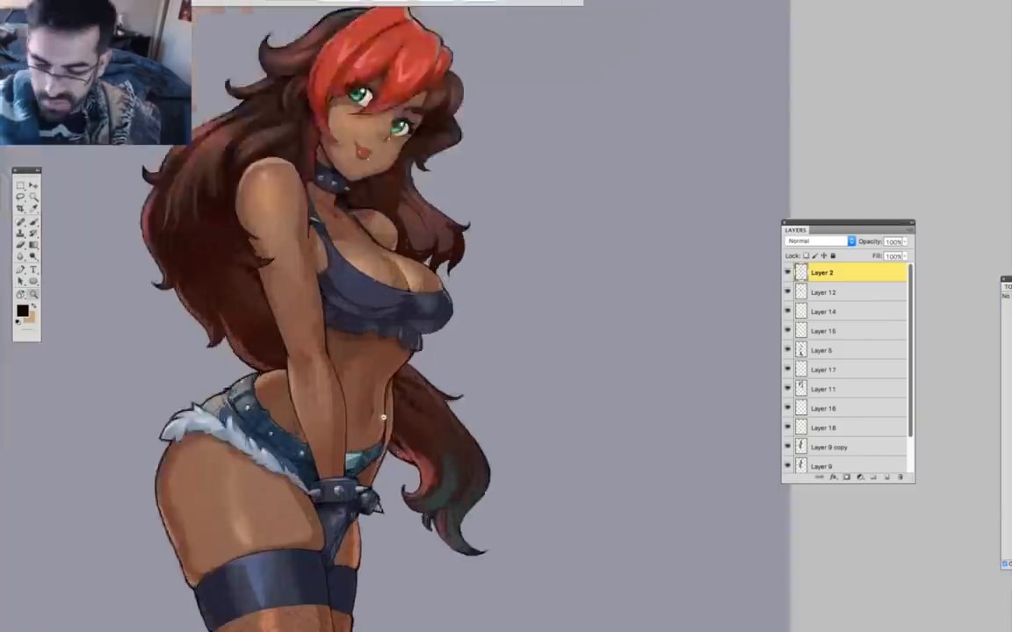
{"action": "left_click", "coordinate": [447, 531]}
{"action": "left_click_drag", "start_coordinate": [523, 358], "coordinate": [547, 451]}
Make Layer 11 active and adjust the hair's tones with Levels.
{"action": "scroll", "coordinate": [835, 351], "scroll_direction": "down", "scroll_amount": 2}
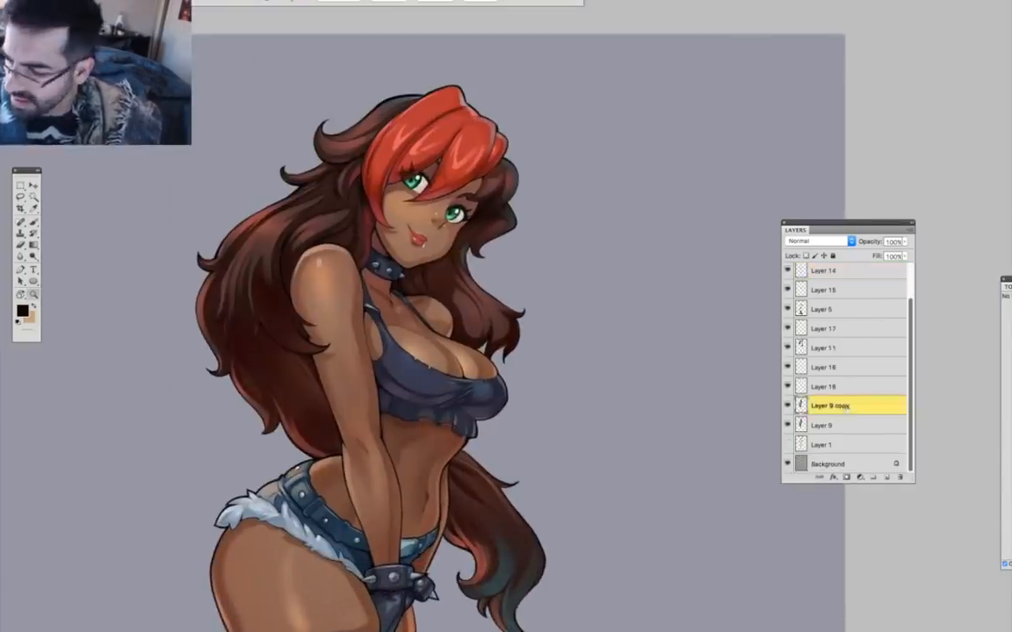
{"action": "left_click", "coordinate": [835, 348]}
{"action": "key", "text": "super+u"}
{"action": "left_click", "coordinate": [910, 401]}
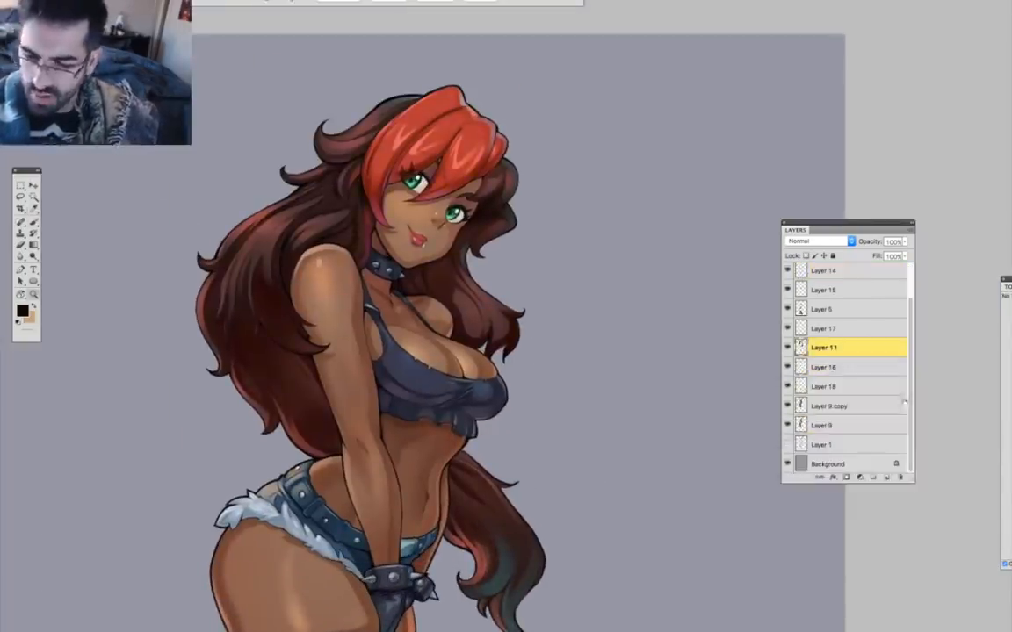
{"action": "key", "text": "super+l"}
{"action": "left_click", "coordinate": [596, 362]}
{"action": "left_click_drag", "start_coordinate": [571, 308], "coordinate": [761, 276]}
{"action": "left_click", "coordinate": [787, 309]}
{"action": "key", "text": "super+l"}
{"action": "left_click_drag", "start_coordinate": [759, 384], "coordinate": [755, 382]}
{"action": "key", "text": "Return"}
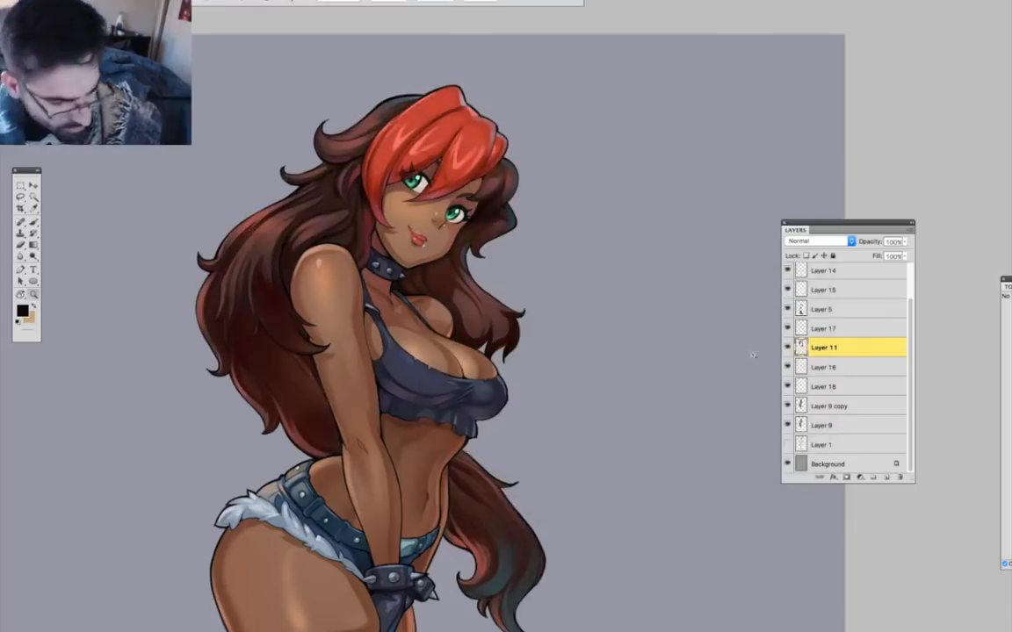
{"action": "key", "text": "super+u"}
{"action": "key", "text": "Return"}
{"action": "key", "text": "super+z"}
Duplicate Layer 11 and shift the copy's hue towards pink with Hue/Saturation.
{"action": "right_click", "coordinate": [845, 345]}
{"action": "left_click", "coordinate": [856, 385]}
{"action": "key", "text": "Return"}
{"action": "key", "text": "super+l"}
{"action": "left_click", "coordinate": [787, 327]}
{"action": "left_click", "coordinate": [787, 309]}
{"action": "key", "text": "super+u"}
{"action": "left_click_drag", "start_coordinate": [815, 435], "coordinate": [812, 436]}
{"action": "left_click", "coordinate": [858, 386]}
Erase the pink tint from the long hair around the shoulder on Layer 11 copy with an enlarged eraser.
{"action": "key", "text": "e"}
{"action": "right_click", "coordinate": [267, 308]}
{"action": "left_click", "coordinate": [285, 222]}
{"action": "key", "text": "bracketright"}
{"action": "key", "text": "bracketright"}
{"action": "key", "text": "bracketright"}
{"action": "key", "text": "bracketright"}
{"action": "key", "text": "bracketright"}
{"action": "key", "text": "bracketright"}
{"action": "key", "text": "bracketright"}
{"action": "key", "text": "bracketright"}
{"action": "key", "text": "bracketright"}
{"action": "key", "text": "bracketright"}
{"action": "mouse_move", "coordinate": [307, 200]}
{"action": "left_mouse_down"}
{"action": "mouse_move", "coordinate": [290, 384]}
{"action": "mouse_move", "coordinate": [490, 444]}
{"action": "mouse_move", "coordinate": [466, 349]}
{"action": "mouse_move", "coordinate": [345, 447]}
{"action": "left_mouse_up"}
Apply Hue/Saturation to Layer 11 copy with a hue of -6 and slightly raised lightness.
{"action": "key", "text": "super+u"}
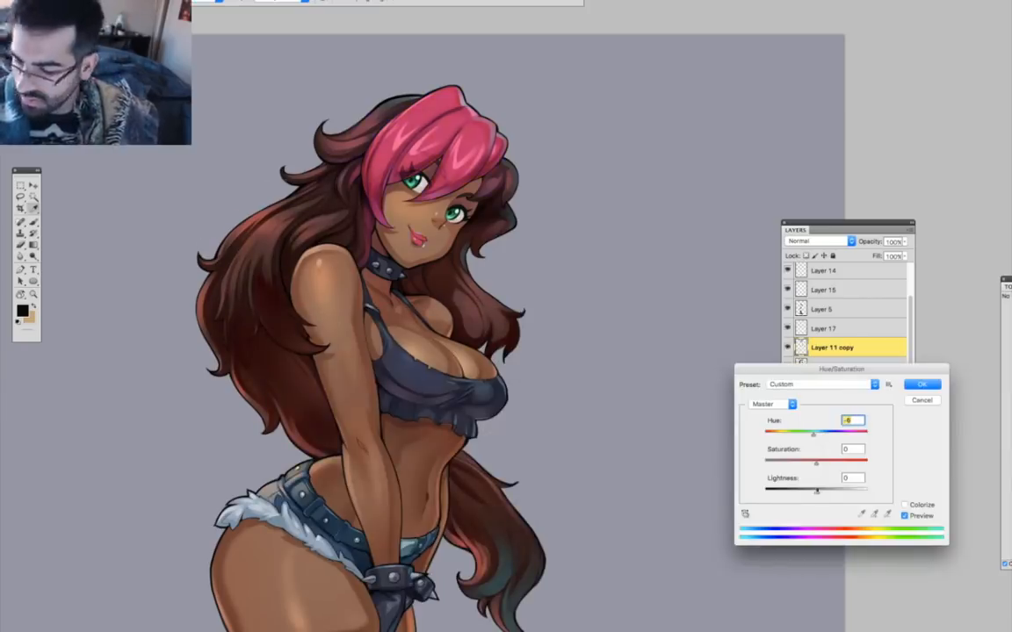
{"action": "left_click_drag", "start_coordinate": [816, 490], "coordinate": [823, 490]}
{"action": "key", "text": "Return"}
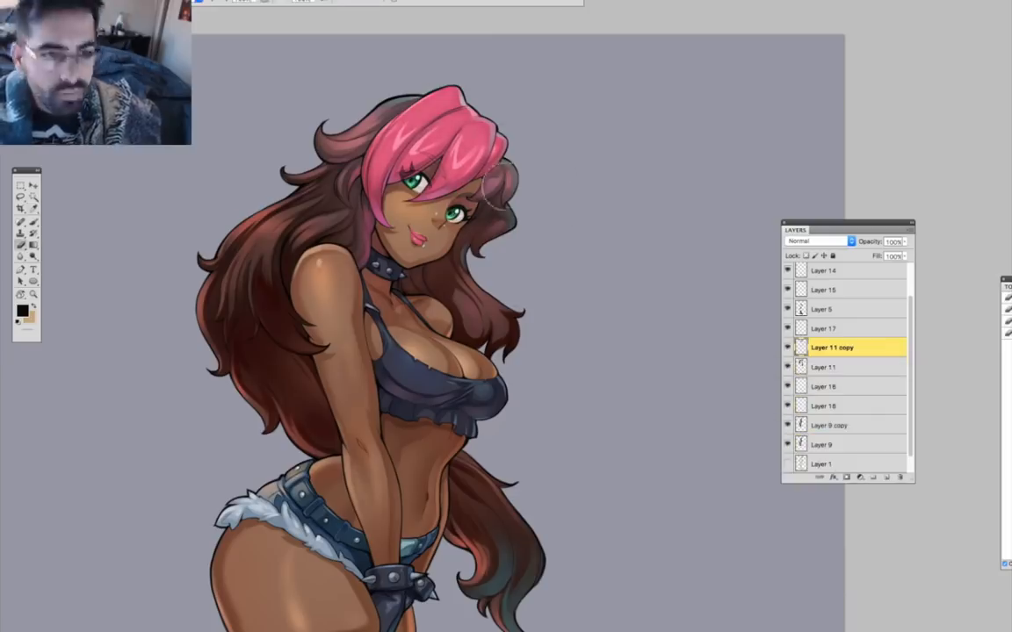
Brush dark brown strands into the outer locks behind the head on Layer 11 copy.
{"action": "scroll", "coordinate": [299, 174], "scroll_direction": "up", "scroll_amount": 5}
{"action": "key", "text": "b"}
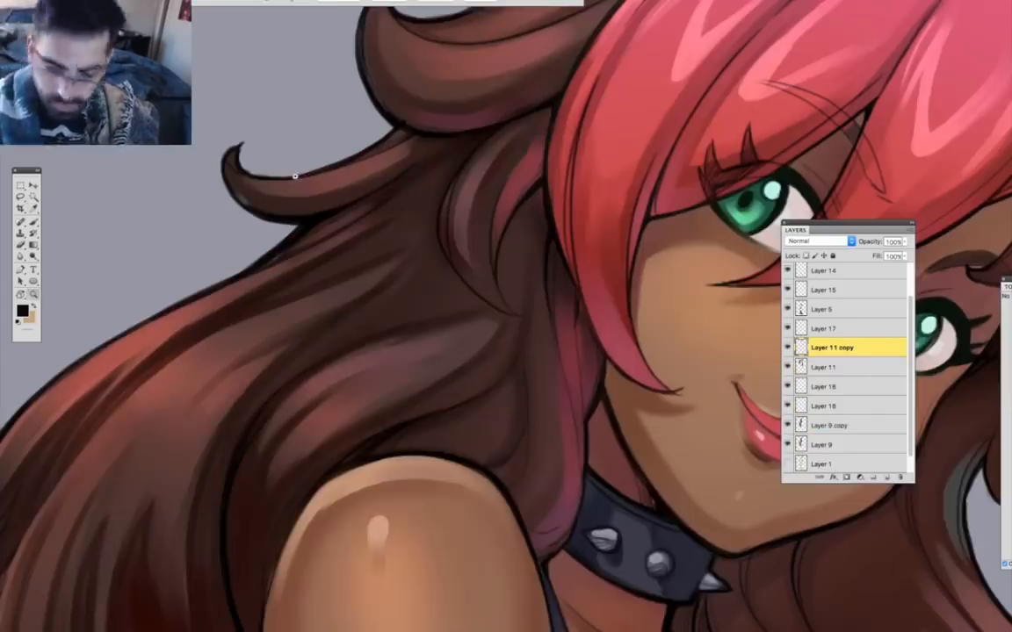
{"action": "left_click_drag", "start_coordinate": [246, 173], "coordinate": [367, 142]}
{"action": "left_click_drag", "start_coordinate": [299, 230], "coordinate": [237, 273]}
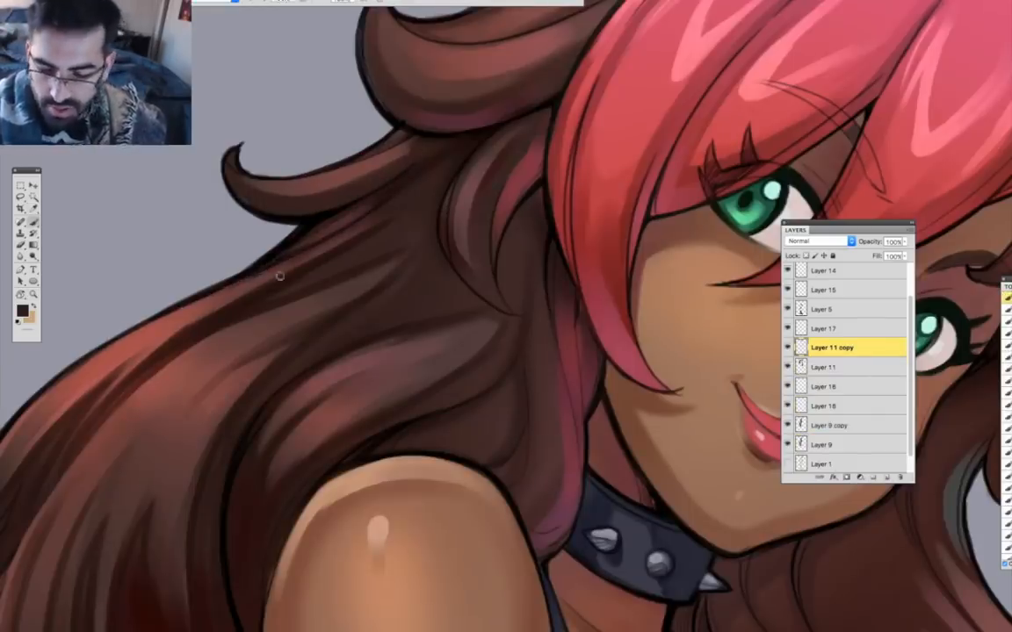
{"action": "left_click_drag", "start_coordinate": [327, 207], "coordinate": [281, 233]}
{"action": "left_click_drag", "start_coordinate": [199, 324], "coordinate": [347, 261]}
{"action": "left_click_drag", "start_coordinate": [309, 307], "coordinate": [489, 184]}
{"action": "scroll", "coordinate": [530, 75], "scroll_direction": "down", "scroll_amount": 4}
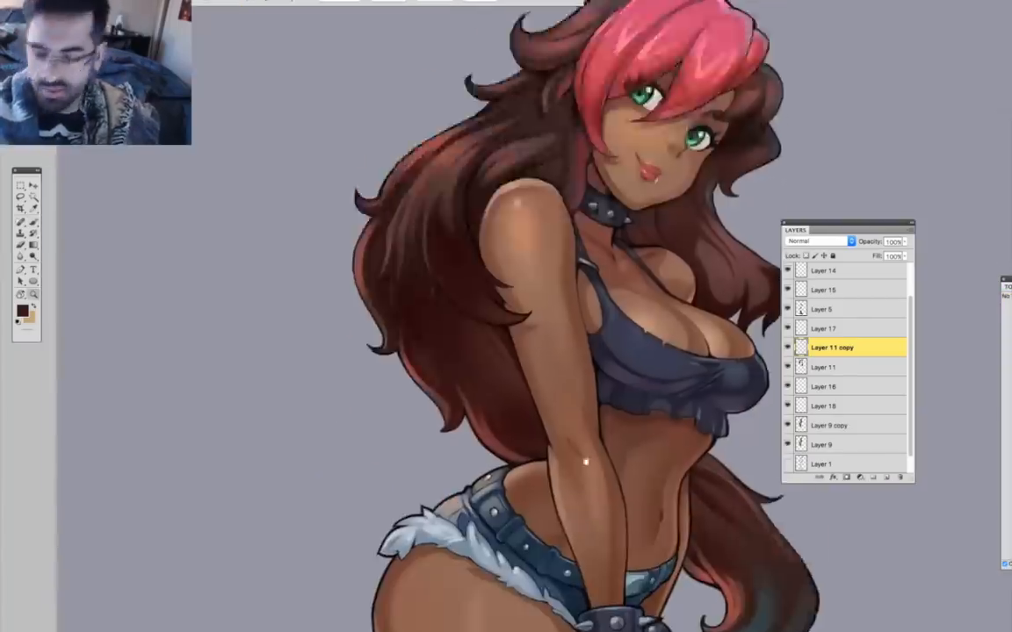
Make Layer 9 copy active, sample the reddish skin tone and brush warm shading onto the thighs with another brush preset.
{"action": "left_click_drag", "start_coordinate": [585, 461], "coordinate": [517, 262]}
{"action": "left_click_drag", "start_coordinate": [510, 481], "coordinate": [443, 357]}
{"action": "scroll", "coordinate": [491, 352], "scroll_direction": "up", "scroll_amount": 4}
{"action": "left_click", "coordinate": [474, 329], "text": "alt"}
{"action": "scroll", "coordinate": [856, 387], "scroll_direction": "down", "scroll_amount": 1}
{"action": "left_click", "coordinate": [862, 407]}
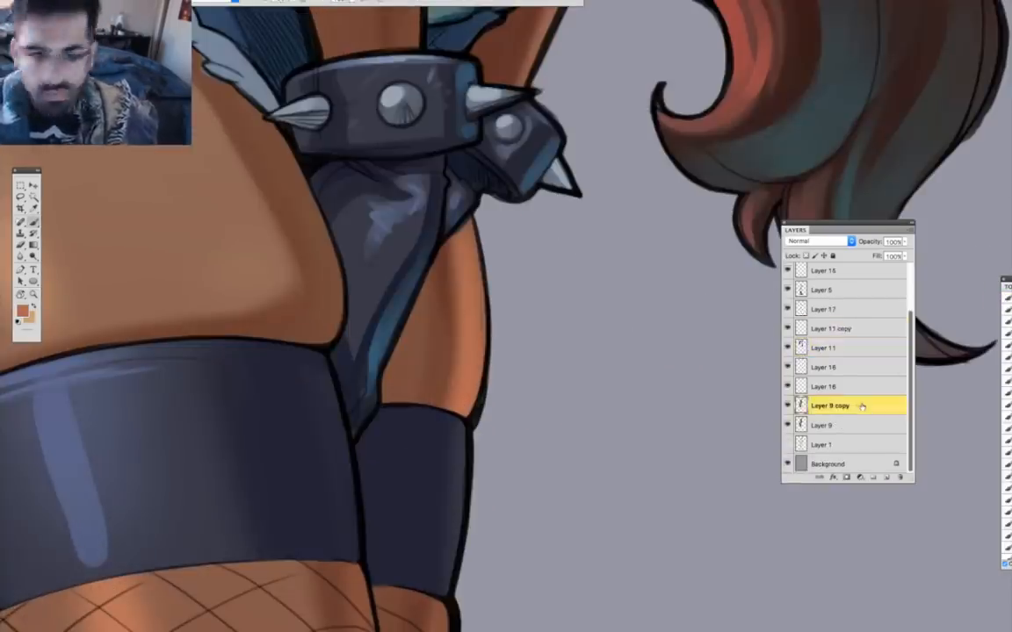
{"action": "right_click", "coordinate": [486, 207]}
{"action": "double_click", "coordinate": [545, 372]}
{"action": "mouse_move", "coordinate": [283, 148]}
{"action": "left_mouse_down"}
{"action": "mouse_move", "coordinate": [332, 277]}
{"action": "mouse_move", "coordinate": [325, 332]}
{"action": "left_mouse_up"}
{"action": "left_click_drag", "start_coordinate": [512, 15], "coordinate": [480, 502]}
{"action": "left_click_drag", "start_coordinate": [375, 248], "coordinate": [395, 515]}
{"action": "left_click_drag", "start_coordinate": [568, 351], "coordinate": [493, 557]}
{"action": "left_click_drag", "start_coordinate": [481, 310], "coordinate": [508, 470]}
{"action": "left_click_drag", "start_coordinate": [578, 390], "coordinate": [670, 237]}
Brush the warm skin tone along the fishnet-covered legs around the knee.
{"action": "scroll", "coordinate": [606, 310], "scroll_direction": "down", "scroll_amount": 15}
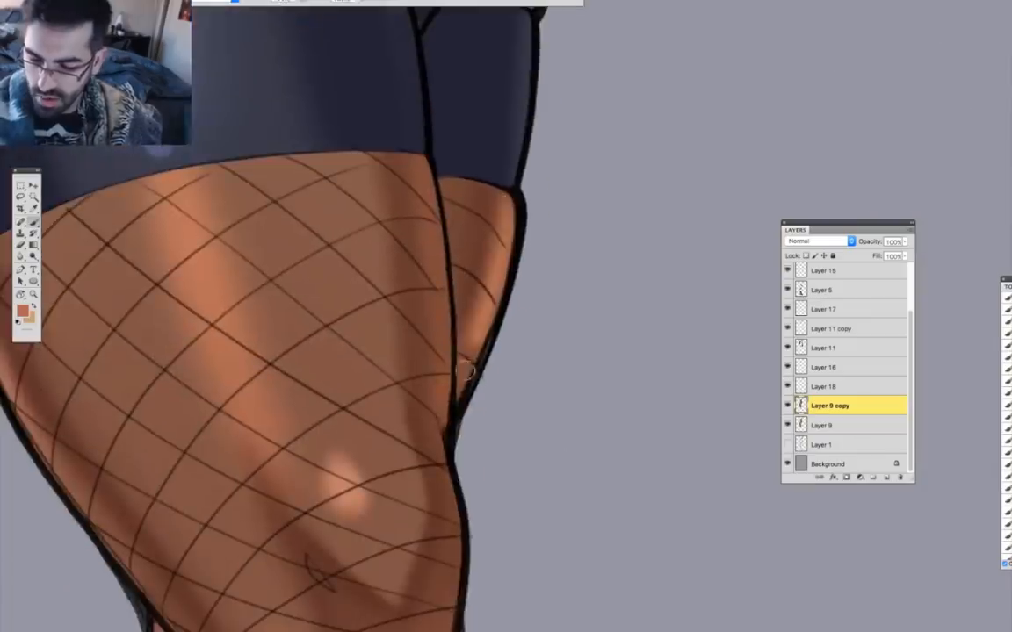
{"action": "mouse_move", "coordinate": [466, 370]}
{"action": "left_mouse_down"}
{"action": "mouse_move", "coordinate": [473, 128]}
{"action": "mouse_move", "coordinate": [435, 360]}
{"action": "left_mouse_up"}
{"action": "left_click_drag", "start_coordinate": [404, 215], "coordinate": [417, 258]}
{"action": "left_click_drag", "start_coordinate": [492, 285], "coordinate": [558, 236]}
{"action": "left_click_drag", "start_coordinate": [455, 112], "coordinate": [481, 583]}
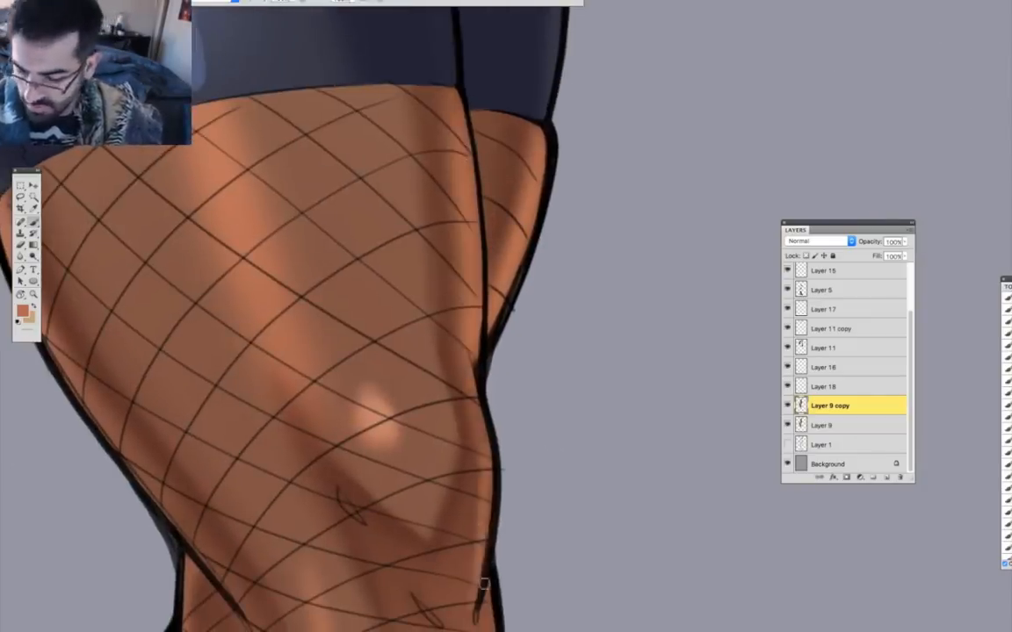
{"action": "left_click_drag", "start_coordinate": [270, 196], "coordinate": [476, 435]}
Sample the brown skin tone at the belly, enlarge the brush and blend shading onto the upper thigh on Layer 9 copy.
{"action": "key", "text": "super+minus"}
{"action": "key", "text": "super+minus"}
{"action": "key", "text": "super+minus"}
{"action": "left_click_drag", "start_coordinate": [373, 303], "coordinate": [320, 531]}
{"action": "key", "text": "super+plus"}
{"action": "left_click", "coordinate": [521, 194], "text": "alt"}
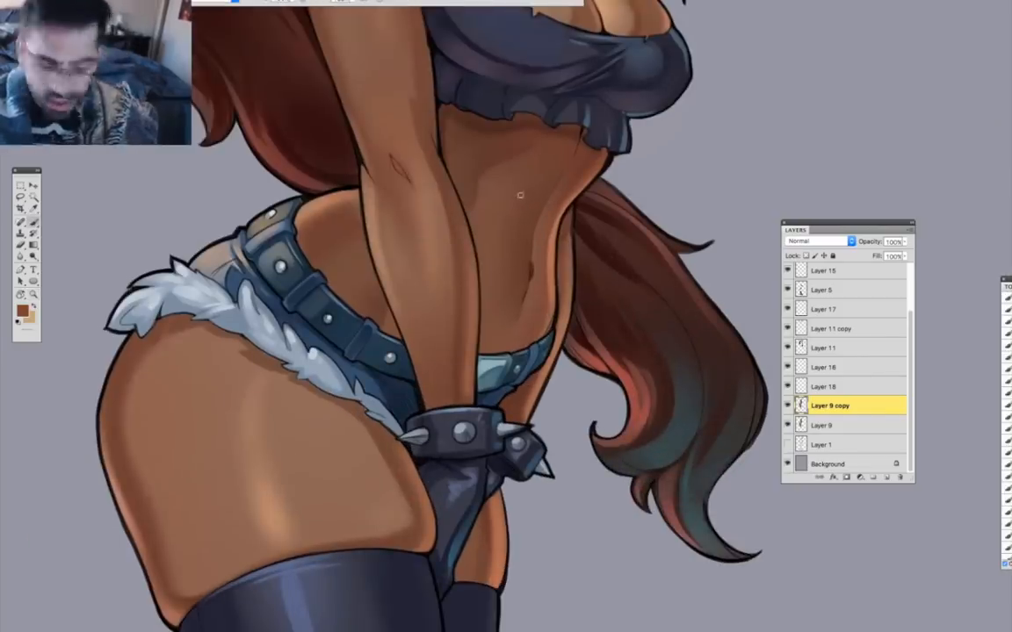
{"action": "key", "text": "]"}
{"action": "key", "text": "]"}
{"action": "key", "text": "]"}
{"action": "key", "text": "]"}
{"action": "mouse_move", "coordinate": [338, 413]}
{"action": "left_mouse_down"}
{"action": "mouse_move", "coordinate": [388, 510]}
{"action": "mouse_move", "coordinate": [351, 430]}
{"action": "left_mouse_up"}
Sample a dark reddish brown and, with a smaller brush, shade along the contour of the waist, picking up the forearm skin tones.
{"action": "left_click", "coordinate": [478, 146], "text": "alt"}
{"action": "key", "text": "["}
{"action": "key", "text": "["}
{"action": "key", "text": "["}
{"action": "key", "text": "["}
{"action": "key", "text": "["}
{"action": "key", "text": "["}
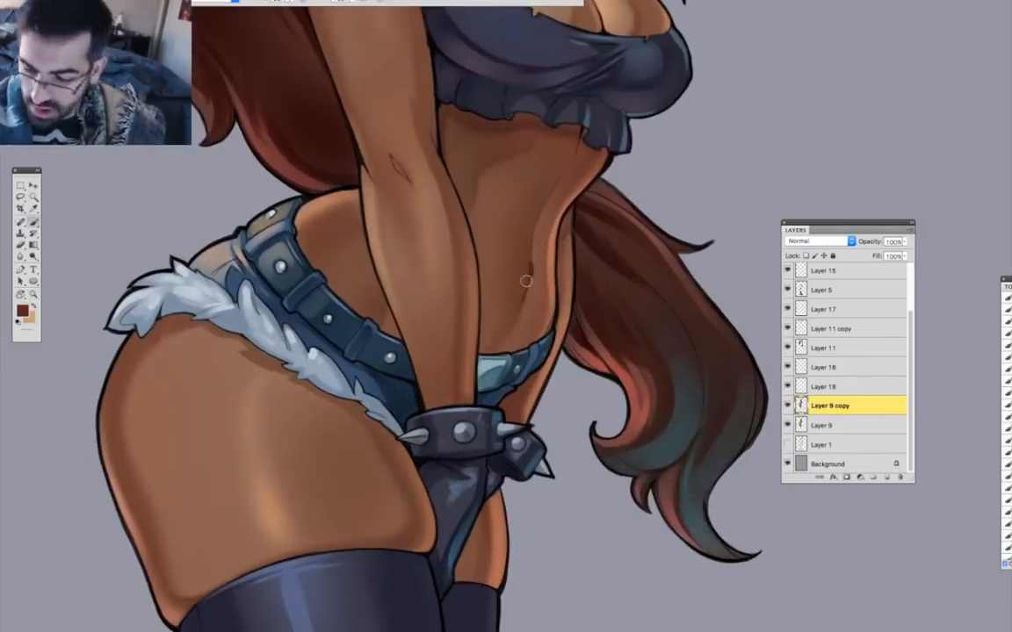
{"action": "left_click_drag", "start_coordinate": [583, 173], "coordinate": [565, 343]}
{"action": "left_click", "coordinate": [426, 359], "text": "alt"}
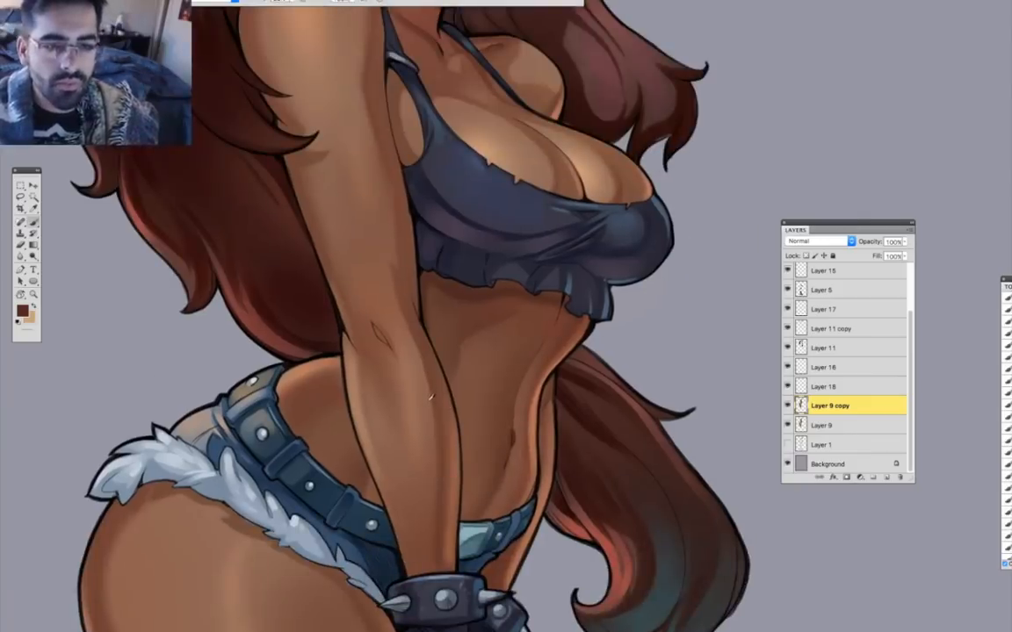
{"action": "left_click", "coordinate": [423, 379], "text": "alt"}
{"action": "key", "text": "z"}
{"action": "left_click", "coordinate": [495, 498], "text": "alt"}
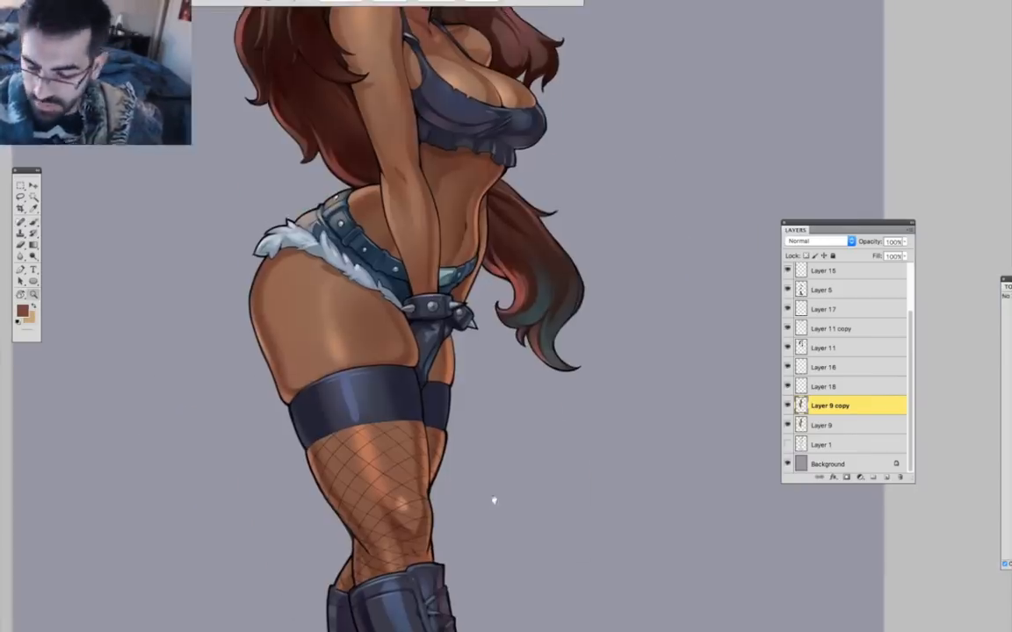
{"action": "left_click_drag", "start_coordinate": [523, 464], "coordinate": [527, 466]}
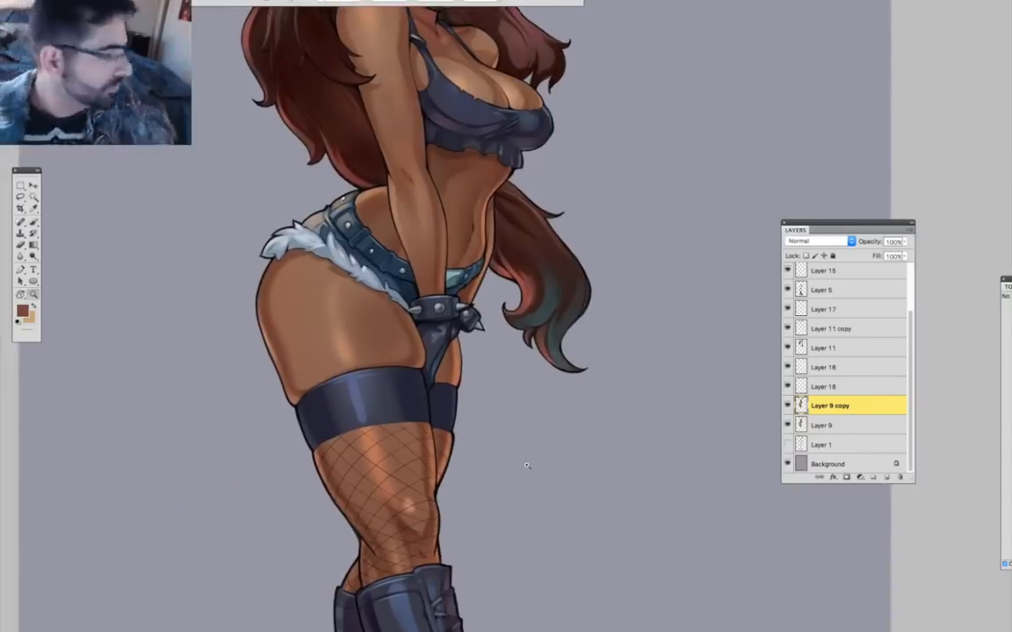
{"action": "left_click_drag", "start_coordinate": [509, 394], "coordinate": [482, 606]}
{"action": "left_click", "coordinate": [463, 420]}
{"action": "left_click", "coordinate": [460, 431]}
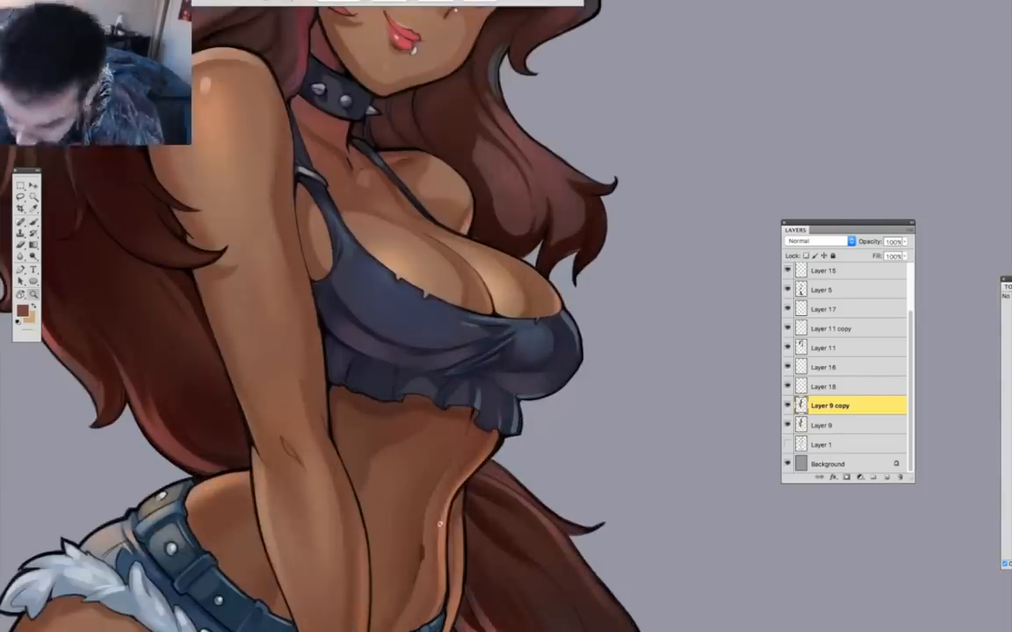
Switch to another brush preset, sample the skin tones and touch up the skin shading on the upper body with an enlarged brush.
{"action": "key", "text": "b"}
{"action": "left_click", "coordinate": [435, 520], "text": "alt"}
{"action": "right_click", "coordinate": [456, 504]}
{"action": "double_click", "coordinate": [585, 470]}
{"action": "left_click_drag", "start_coordinate": [418, 133], "coordinate": [407, 354]}
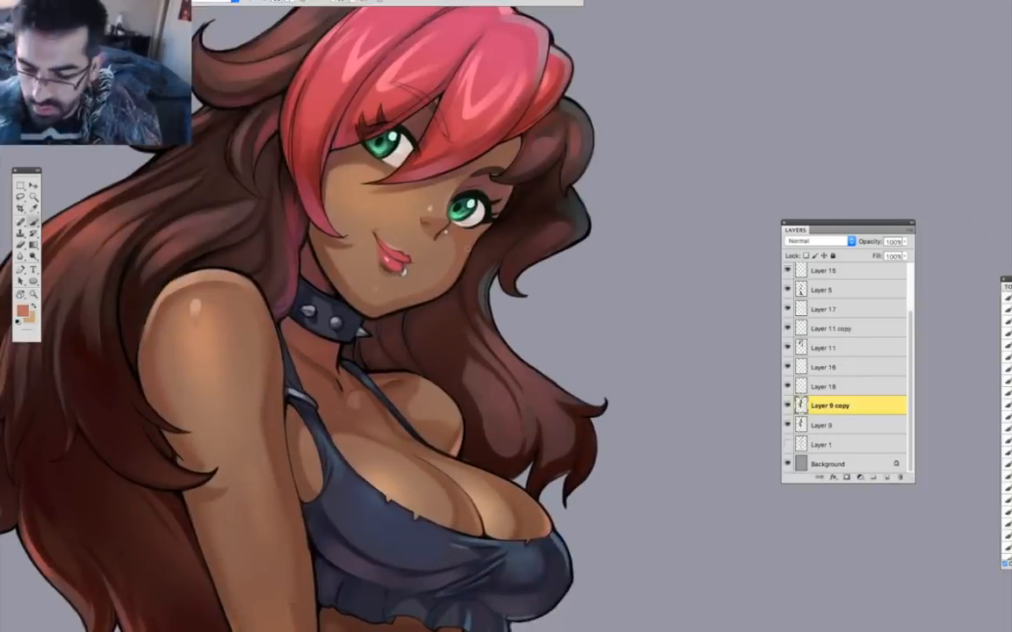
{"action": "left_click_drag", "start_coordinate": [585, 538], "coordinate": [643, 391]}
{"action": "left_click", "coordinate": [388, 292], "text": "alt"}
{"action": "key", "text": "bracketright"}
{"action": "key", "text": "bracketright"}
{"action": "key", "text": "bracketright"}
{"action": "key", "text": "bracketright"}
{"action": "left_click_drag", "start_coordinate": [389, 293], "coordinate": [407, 282]}
Create a new layer above Layer 1 and brush in a first ground shadow beneath the boots.
{"action": "mouse_move", "coordinate": [416, 441]}
{"action": "left_mouse_down"}
{"action": "mouse_move", "coordinate": [451, 524]}
{"action": "mouse_move", "coordinate": [517, 100]}
{"action": "left_mouse_up"}
{"action": "key", "text": "z"}
{"action": "left_click", "coordinate": [451, 525], "text": "alt"}
{"action": "left_click", "coordinate": [822, 445]}
{"action": "left_click", "coordinate": [886, 477]}
{"action": "left_click", "coordinate": [450, 494]}
{"action": "key", "text": "b"}
{"action": "mouse_move", "coordinate": [452, 497]}
{"action": "left_mouse_down"}
{"action": "mouse_move", "coordinate": [465, 423]}
{"action": "mouse_move", "coordinate": [501, 457]}
{"action": "mouse_move", "coordinate": [544, 470]}
{"action": "left_mouse_up"}
Choose a muted grey foreground colour and brush the cast shadow on the ground under both boots.
{"action": "left_click", "coordinate": [25, 312]}
{"action": "left_click", "coordinate": [287, 426]}
{"action": "left_click", "coordinate": [25, 312]}
{"action": "left_click", "coordinate": [72, 494]}
{"action": "left_click", "coordinate": [287, 427]}
{"action": "left_click_drag", "start_coordinate": [437, 423], "coordinate": [489, 424]}
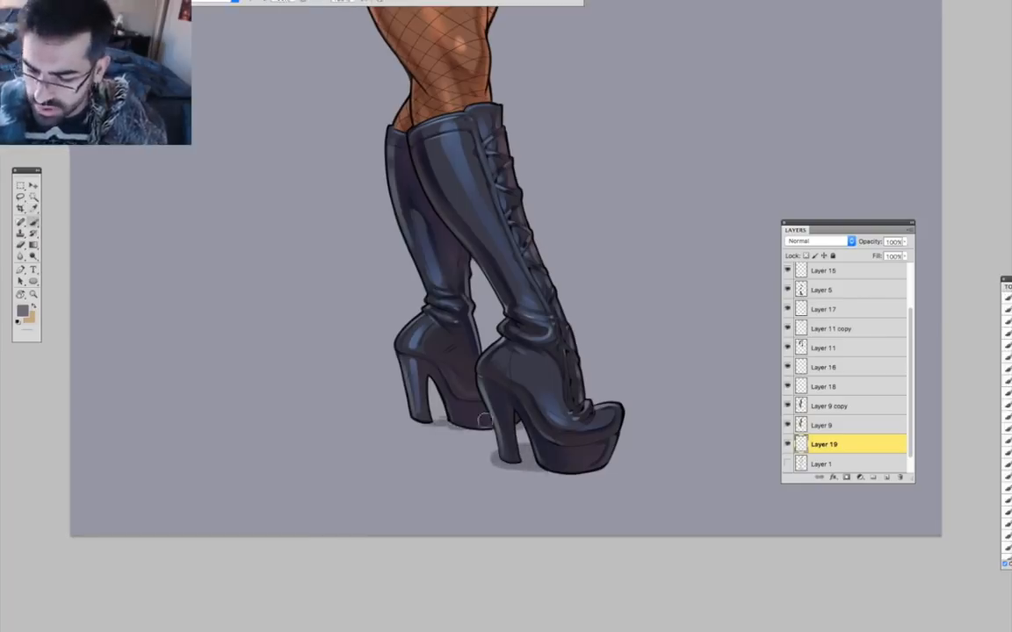
Set Layer 19 to the Multiply blend mode and lasso the shadow area around the boots' heels.
{"action": "left_click", "coordinate": [880, 456]}
{"action": "left_click", "coordinate": [824, 425]}
{"action": "left_click", "coordinate": [815, 241]}
{"action": "left_click", "coordinate": [808, 274]}
{"action": "key", "text": "l"}
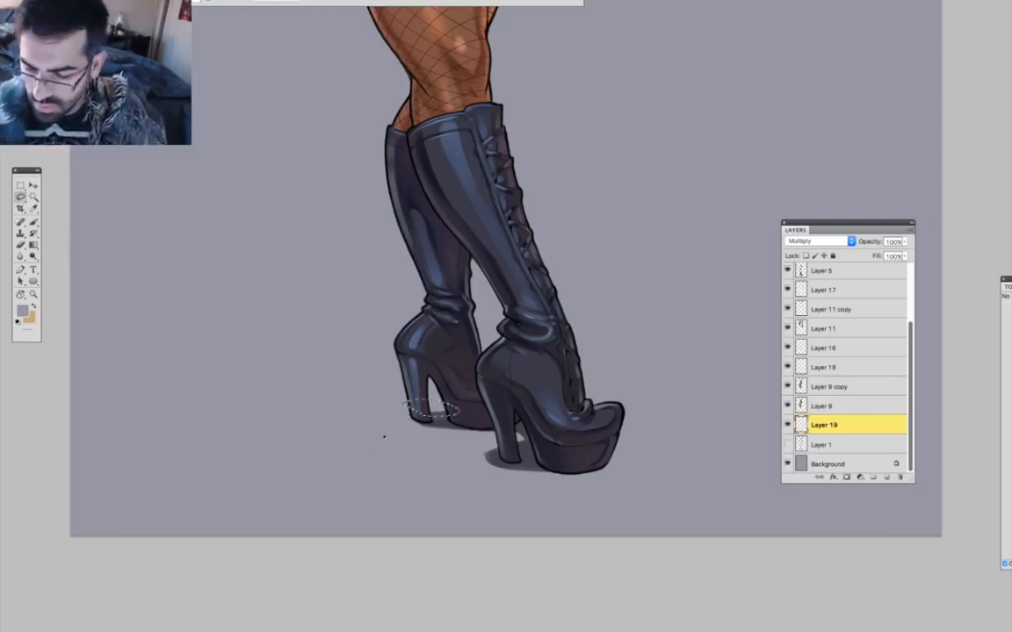
{"action": "left_click_drag", "start_coordinate": [569, 384], "coordinate": [538, 477]}
{"action": "key", "text": "b"}
Review the whole figure on the canvas with the interface panels hidden.
{"action": "key", "text": "z"}
{"action": "left_click", "coordinate": [538, 421], "text": "alt"}
{"action": "left_click", "coordinate": [538, 422], "text": "alt"}
{"action": "left_click_drag", "start_coordinate": [549, 386], "coordinate": [503, 492]}
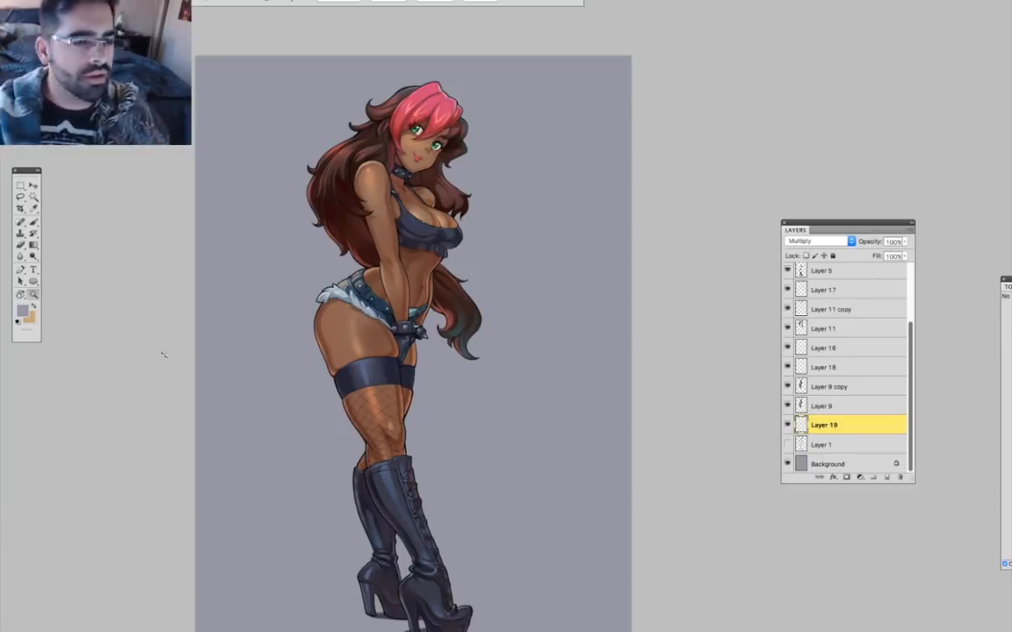
{"action": "key", "text": "Tab"}
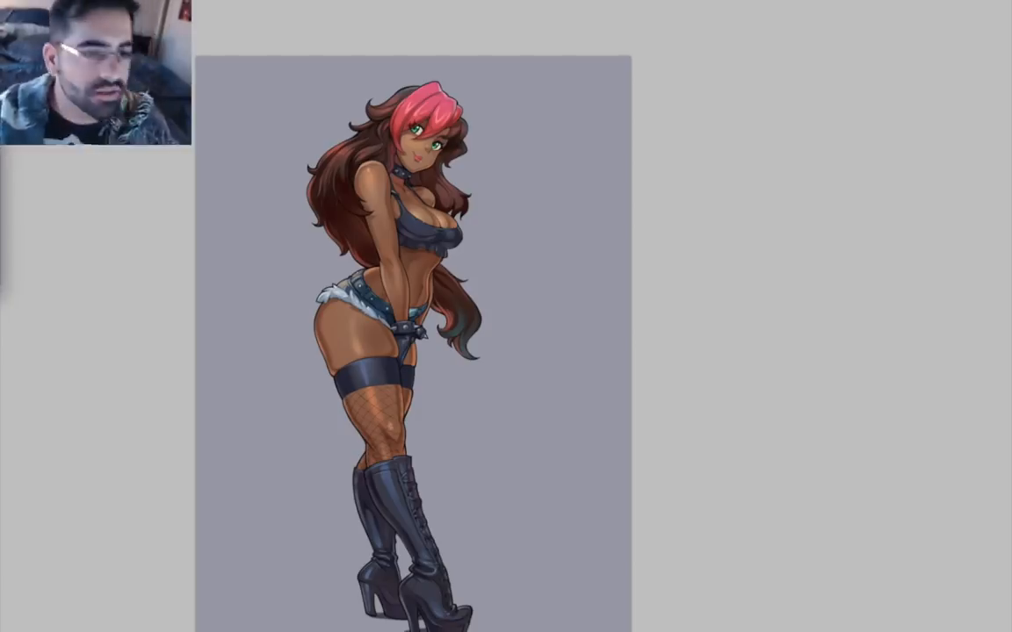
{"action": "key", "text": "Tab"}
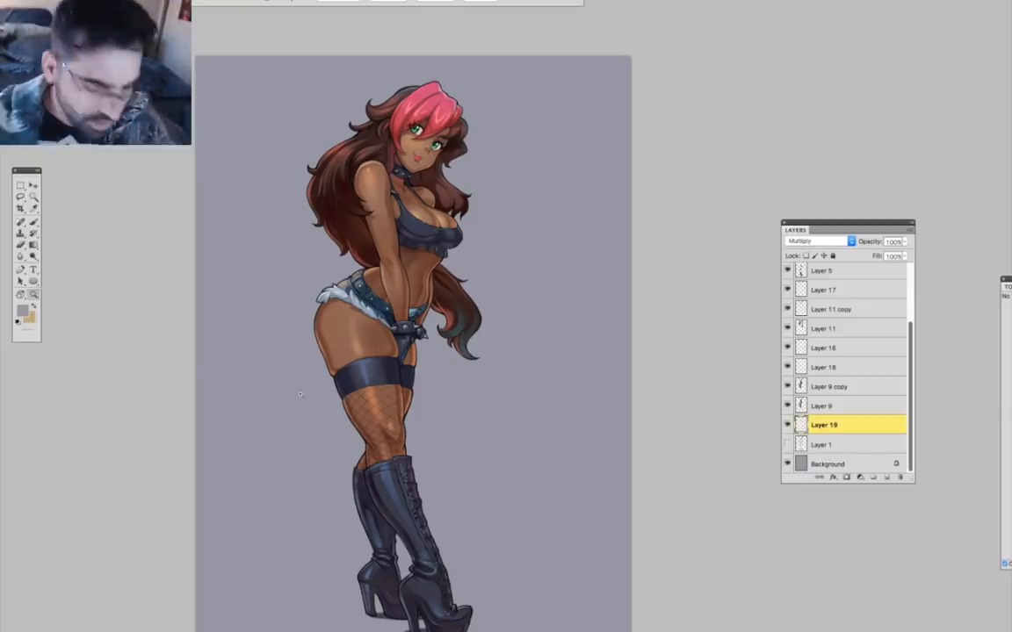
{"action": "key", "text": "Tab"}
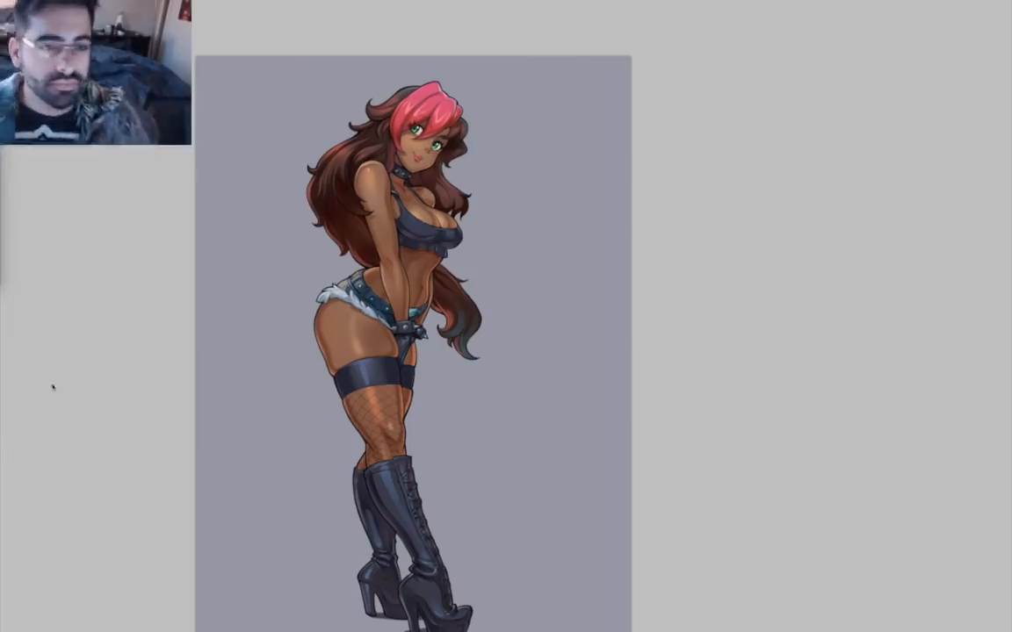
{"action": "key", "text": "Tab"}
Make the Background layer active, choose a grey-green colour and brush it broadly across the backdrop around the figure.
{"action": "left_click", "coordinate": [878, 464]}
{"action": "left_click", "coordinate": [23, 311]}
{"action": "left_click", "coordinate": [195, 531]}
{"action": "left_click", "coordinate": [77, 486]}
{"action": "left_click", "coordinate": [288, 425]}
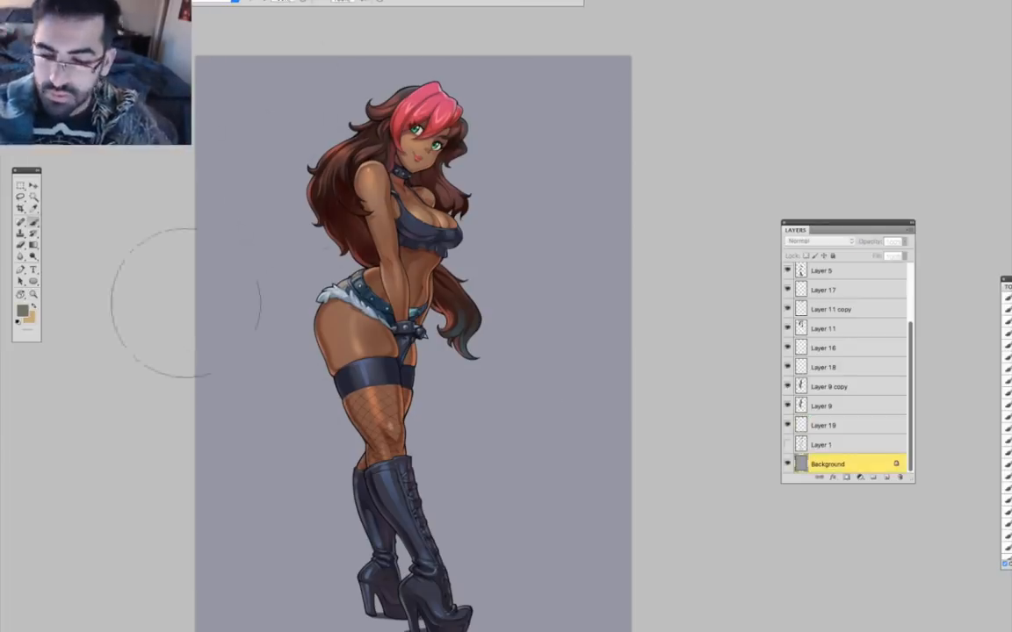
{"action": "mouse_move", "coordinate": [541, 412]}
{"action": "left_mouse_down"}
{"action": "mouse_move", "coordinate": [562, 314]}
{"action": "mouse_move", "coordinate": [555, 388]}
{"action": "left_mouse_up"}
{"action": "left_click_drag", "start_coordinate": [620, 281], "coordinate": [557, 350]}
{"action": "right_click", "coordinate": [520, 303]}
{"action": "left_click_drag", "start_coordinate": [655, 211], "coordinate": [675, 242]}
{"action": "mouse_move", "coordinate": [606, 404]}
{"action": "left_mouse_down"}
{"action": "mouse_move", "coordinate": [290, 167]}
{"action": "mouse_move", "coordinate": [290, 343]}
{"action": "mouse_move", "coordinate": [527, 491]}
{"action": "mouse_move", "coordinate": [527, 369]}
{"action": "left_mouse_up"}
{"action": "mouse_move", "coordinate": [290, 439]}
{"action": "left_mouse_down"}
{"action": "mouse_move", "coordinate": [322, 511]}
{"action": "mouse_move", "coordinate": [614, 491]}
{"action": "left_mouse_up"}
{"action": "mouse_move", "coordinate": [350, 217]}
{"action": "left_mouse_down"}
{"action": "mouse_move", "coordinate": [302, 498]}
{"action": "mouse_move", "coordinate": [325, 358]}
{"action": "left_mouse_up"}
Choose an olive green and brush it over the backdrop on both sides of the figure.
{"action": "left_click", "coordinate": [23, 311]}
{"action": "left_click", "coordinate": [96, 510]}
{"action": "left_click", "coordinate": [289, 424]}
{"action": "mouse_move", "coordinate": [299, 298]}
{"action": "left_mouse_down"}
{"action": "mouse_move", "coordinate": [517, 413]}
{"action": "mouse_move", "coordinate": [260, 411]}
{"action": "mouse_move", "coordinate": [456, 211]}
{"action": "left_mouse_up"}
{"action": "left_click_drag", "start_coordinate": [565, 467], "coordinate": [606, 382]}
Swap the colours, choose a lighter yellowish olive and brush a soft glow into the background behind the legs.
{"action": "key", "text": "x"}
{"action": "key", "text": "n"}
{"action": "left_click", "coordinate": [371, 319]}
{"action": "left_click", "coordinate": [114, 488]}
{"action": "left_click", "coordinate": [289, 424]}
{"action": "mouse_move", "coordinate": [520, 360]}
{"action": "left_mouse_down"}
{"action": "mouse_move", "coordinate": [440, 485]}
{"action": "mouse_move", "coordinate": [549, 455]}
{"action": "left_mouse_up"}
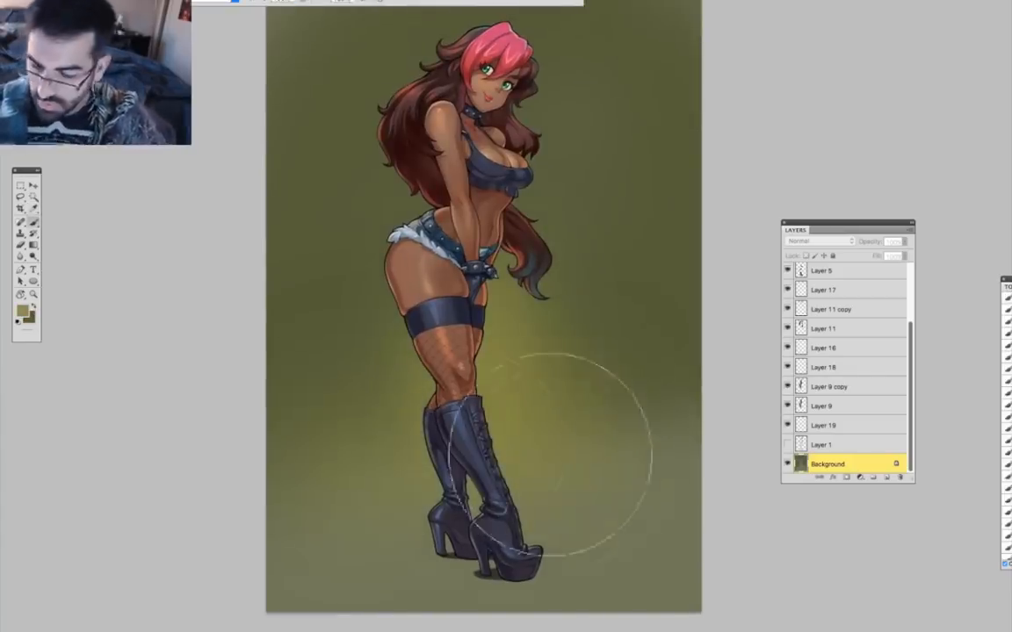
Pick a dark green and darken the lower floor area and the outer background with large soft brush strokes.
{"action": "key", "text": "x"}
{"action": "left_click", "coordinate": [22, 311]}
{"action": "left_click", "coordinate": [113, 533]}
{"action": "left_click", "coordinate": [287, 427]}
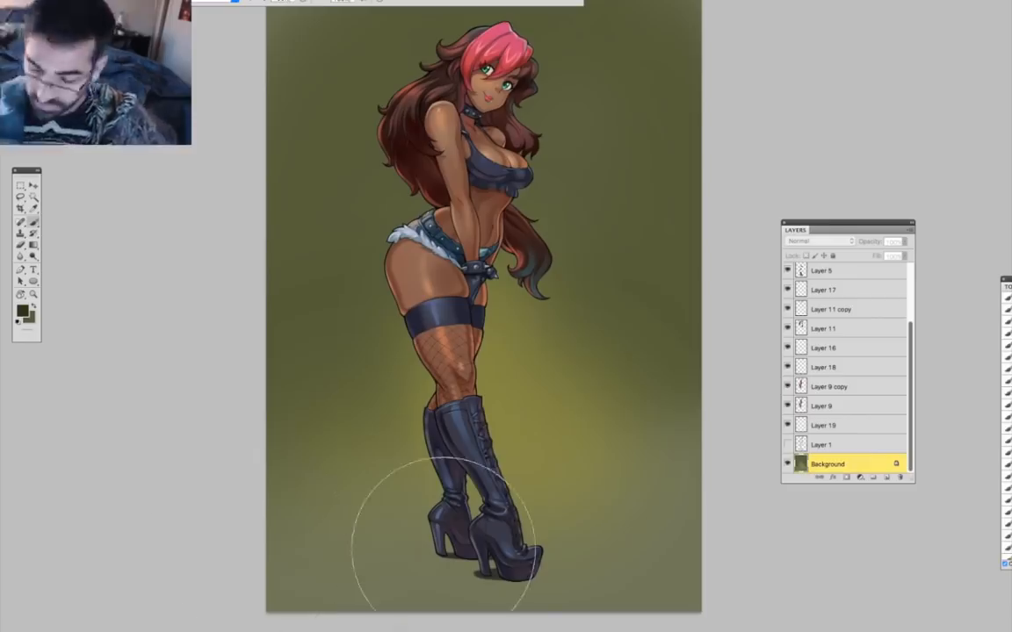
{"action": "left_click_drag", "start_coordinate": [400, 555], "coordinate": [423, 514]}
{"action": "left_click_drag", "start_coordinate": [303, 575], "coordinate": [707, 580]}
{"action": "mouse_move", "coordinate": [707, 580]}
{"action": "left_mouse_down"}
{"action": "mouse_move", "coordinate": [278, 580]}
{"action": "mouse_move", "coordinate": [330, 567]}
{"action": "left_mouse_up"}
{"action": "mouse_move", "coordinate": [372, 224]}
{"action": "left_mouse_down"}
{"action": "mouse_move", "coordinate": [348, 456]}
{"action": "mouse_move", "coordinate": [351, 341]}
{"action": "mouse_move", "coordinate": [327, 220]}
{"action": "left_mouse_up"}
{"action": "mouse_move", "coordinate": [631, 318]}
{"action": "left_mouse_down"}
{"action": "mouse_move", "coordinate": [615, 383]}
{"action": "mouse_move", "coordinate": [628, 431]}
{"action": "left_mouse_up"}
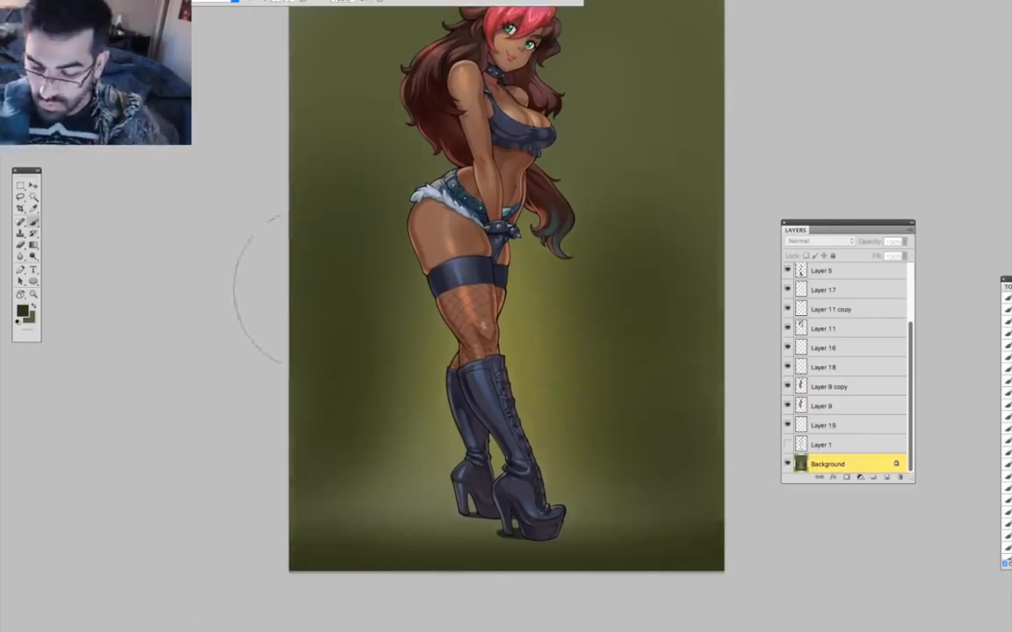
{"action": "left_click_drag", "start_coordinate": [317, 289], "coordinate": [254, 513]}
Pick a darker green and paint it over the upper background on both sides of the figure.
{"action": "left_click", "coordinate": [23, 311]}
{"action": "left_click", "coordinate": [125, 536]}
{"action": "left_click", "coordinate": [289, 425]}
{"action": "left_click_drag", "start_coordinate": [290, 413], "coordinate": [591, 386]}
{"action": "left_click_drag", "start_coordinate": [292, 342], "coordinate": [303, 411]}
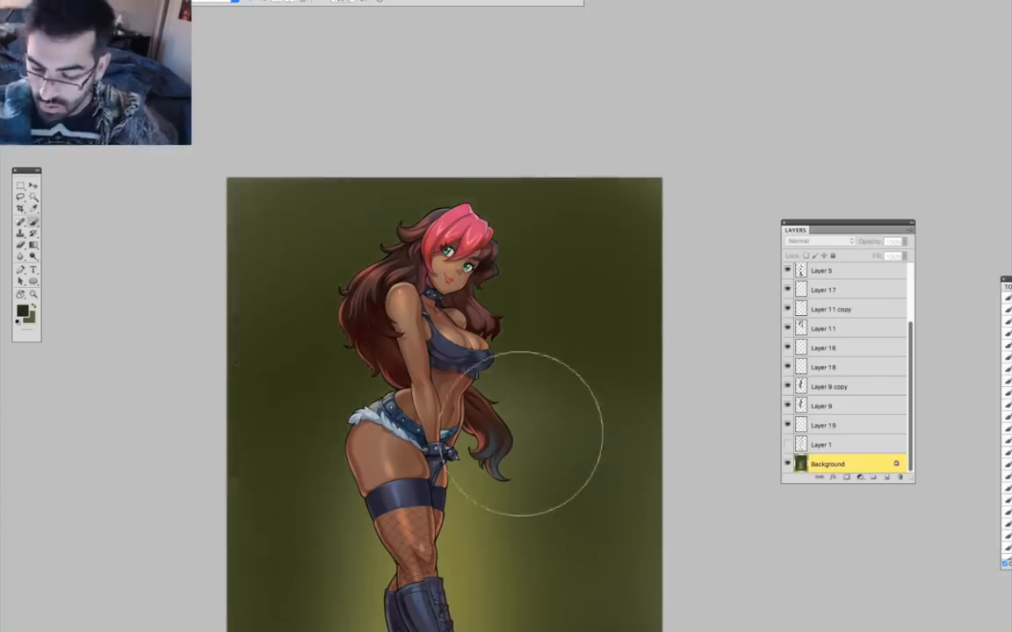
{"action": "left_click_drag", "start_coordinate": [522, 434], "coordinate": [527, 395]}
{"action": "left_click_drag", "start_coordinate": [600, 390], "coordinate": [556, 302]}
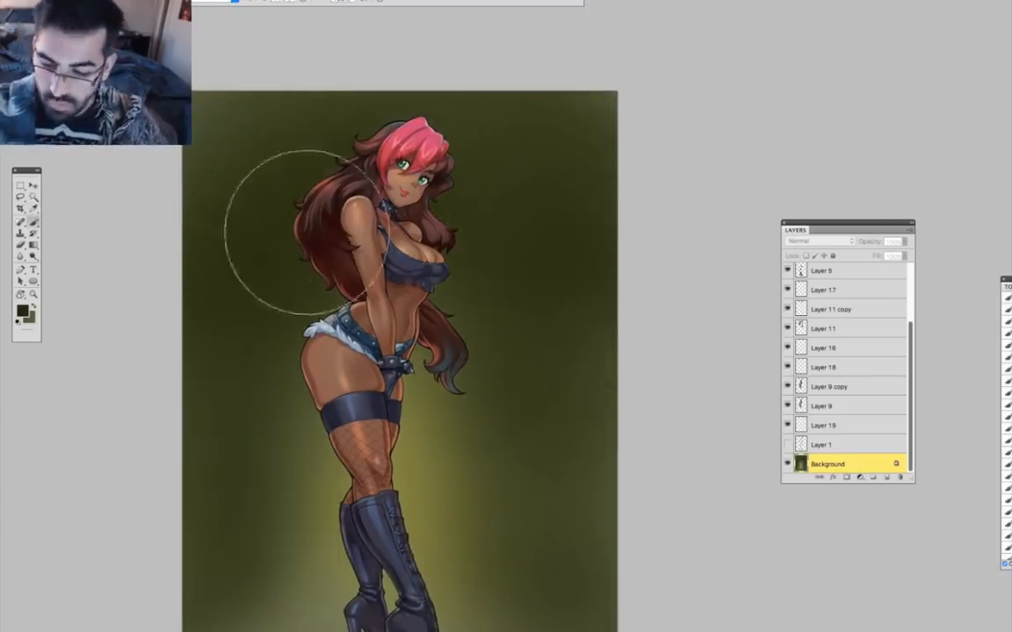
{"action": "left_click_drag", "start_coordinate": [475, 430], "coordinate": [539, 235]}
Pick a lighter yellow-green and brush a soft glow on the floor around the boots with a reduced brush size.
{"action": "left_click", "coordinate": [22, 311]}
{"action": "left_click", "coordinate": [135, 471]}
{"action": "left_click", "coordinate": [288, 425]}
{"action": "key", "text": "bracketleft"}
{"action": "key", "text": "bracketleft"}
{"action": "key", "text": "bracketleft"}
{"action": "key", "text": "bracketleft"}
{"action": "key", "text": "bracketleft"}
{"action": "key", "text": "bracketleft"}
{"action": "mouse_move", "coordinate": [418, 463]}
{"action": "left_mouse_down"}
{"action": "mouse_move", "coordinate": [463, 481]}
{"action": "mouse_move", "coordinate": [539, 472]}
{"action": "left_mouse_up"}
{"action": "key", "text": "bracketleft"}
{"action": "key", "text": "bracketleft"}
{"action": "key", "text": "bracketleft"}
{"action": "key", "text": "bracketleft"}
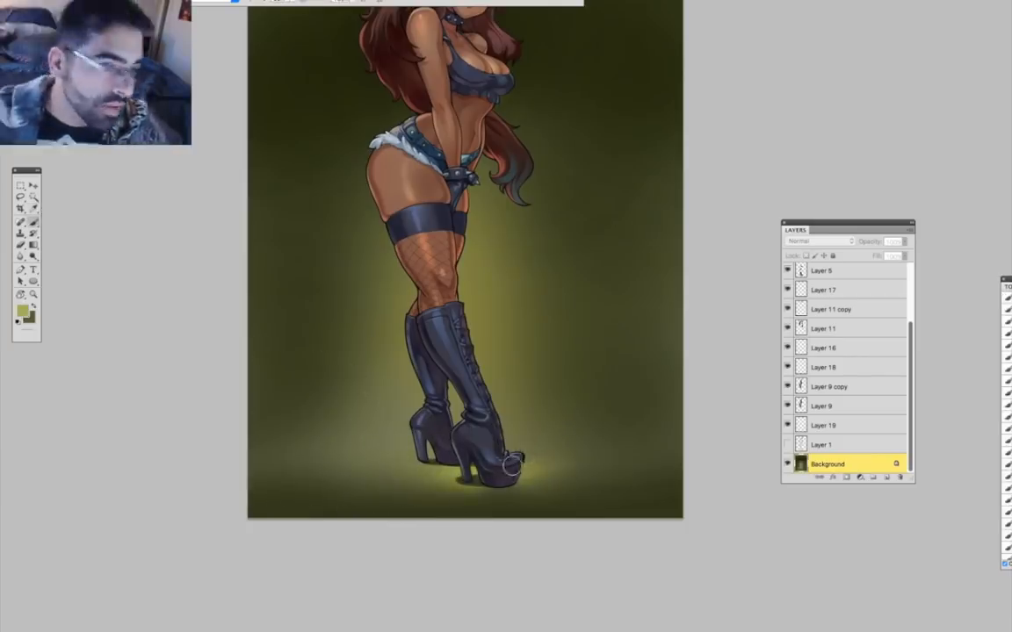
Pick a warm yellow and choose a large textured brush preset for the background.
{"action": "left_click", "coordinate": [23, 310]}
{"action": "left_click", "coordinate": [132, 440]}
{"action": "left_click", "coordinate": [284, 420]}
{"action": "key", "text": "bracketright"}
{"action": "key", "text": "bracketright"}
{"action": "key", "text": "bracketright"}
{"action": "key", "text": "bracketright"}
{"action": "key", "text": "bracketright"}
{"action": "right_click", "coordinate": [566, 411]}
{"action": "scroll", "coordinate": [807, 426], "scroll_direction": "down", "scroll_amount": 10}
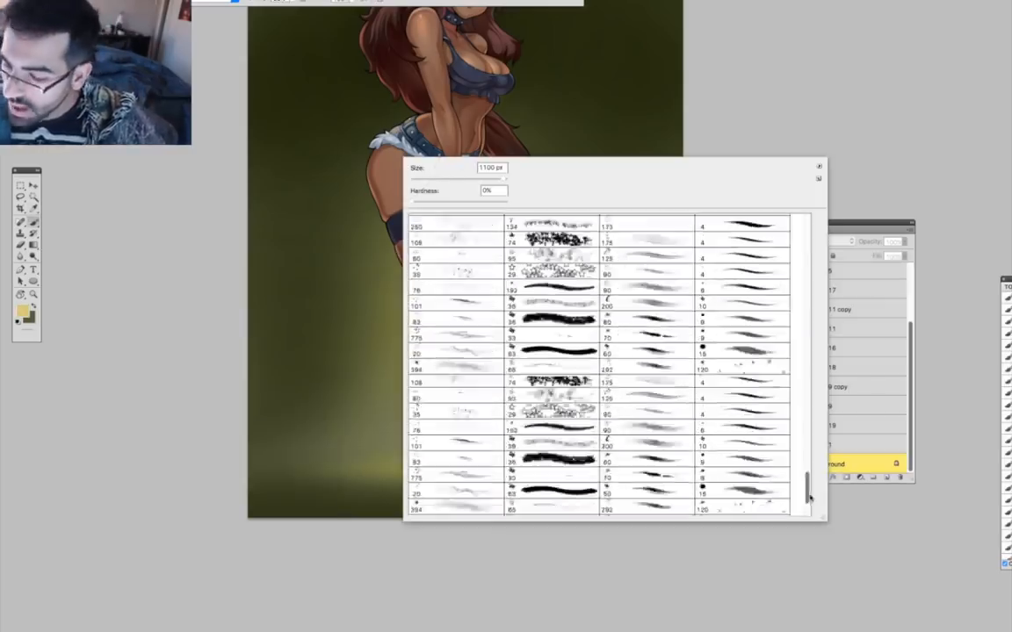
{"action": "mouse_move", "coordinate": [807, 426]}
{"action": "left_mouse_down"}
{"action": "mouse_move", "coordinate": [804, 301]}
{"action": "mouse_move", "coordinate": [788, 287]}
{"action": "left_mouse_up"}
{"action": "double_click", "coordinate": [773, 288]}
Add a new layer above the Background, brush yellow texture beside the figure and change the layer's blending mode.
{"action": "key", "text": "ctrl+shift+alt+n"}
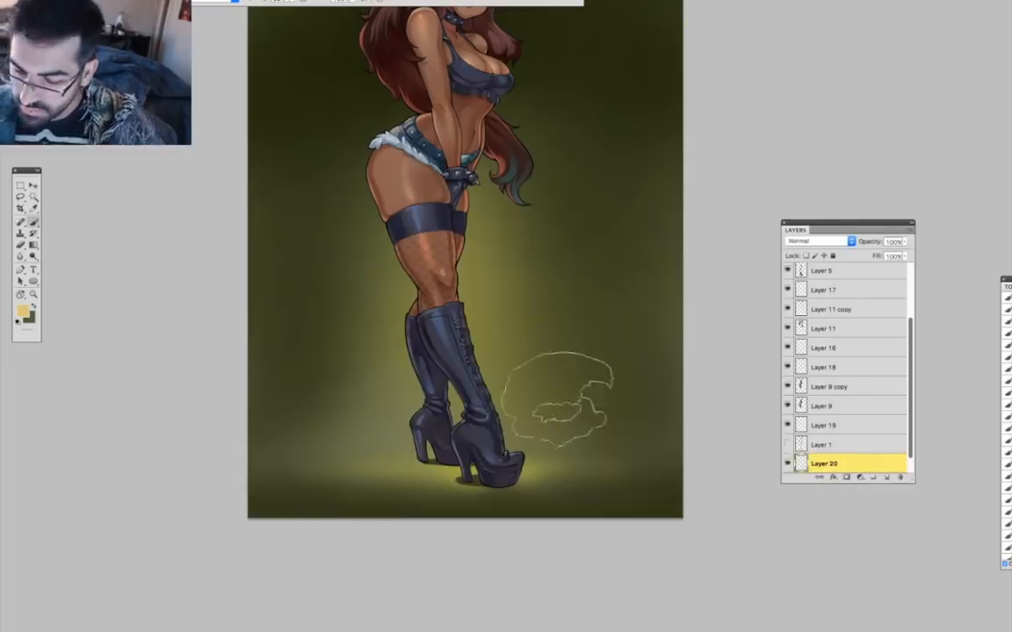
{"action": "left_click_drag", "start_coordinate": [540, 259], "coordinate": [532, 343]}
{"action": "left_click", "coordinate": [820, 241]}
{"action": "left_click", "coordinate": [812, 342]}
{"action": "left_click", "coordinate": [392, 424]}
Add another layer above the Background and brush more yellow texture around the legs and lower background.
{"action": "left_click", "coordinate": [886, 477]}
{"action": "left_click", "coordinate": [584, 474]}
{"action": "left_click", "coordinate": [254, 488]}
{"action": "left_click", "coordinate": [638, 382]}
{"action": "mouse_move", "coordinate": [614, 356]}
{"action": "left_mouse_down"}
{"action": "mouse_move", "coordinate": [602, 472]}
{"action": "mouse_move", "coordinate": [629, 472]}
{"action": "left_mouse_up"}
Sample a reddish tone from the hair and brush it over the upper-left background with a large brush preset.
{"action": "key", "text": "z"}
{"action": "left_click", "coordinate": [575, 299]}
{"action": "key", "text": "b"}
{"action": "left_click", "coordinate": [347, 228], "text": "alt"}
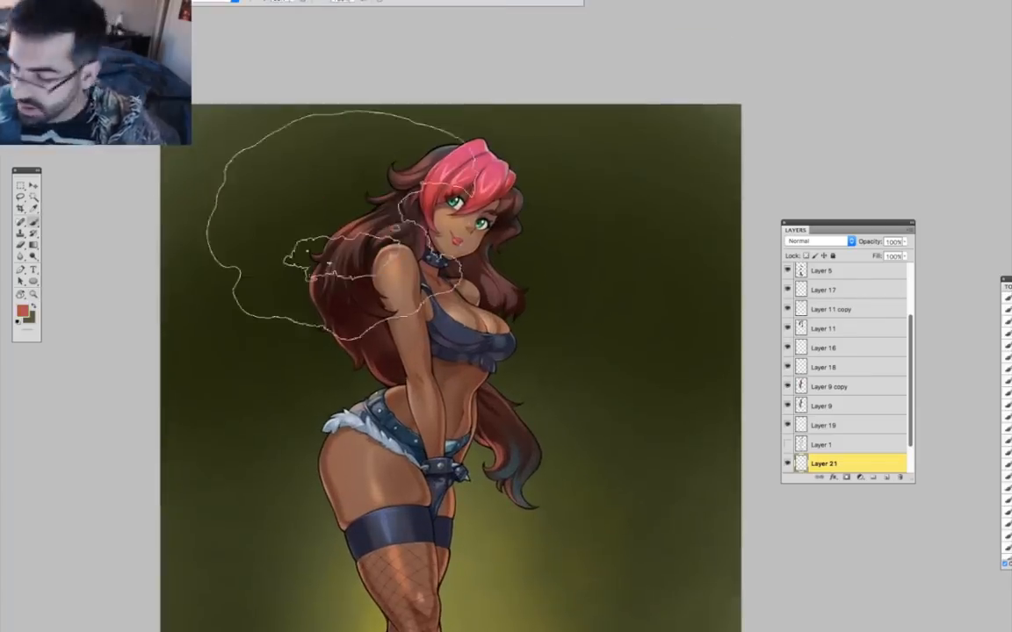
{"action": "right_click", "coordinate": [518, 308]}
{"action": "left_click_drag", "start_coordinate": [923, 425], "coordinate": [923, 381]}
{"action": "left_click", "coordinate": [572, 468]}
{"action": "left_click", "coordinate": [803, 176]}
{"action": "key", "text": "]"}
{"action": "mouse_move", "coordinate": [312, 145]}
{"action": "left_mouse_down"}
{"action": "mouse_move", "coordinate": [161, 229]}
{"action": "mouse_move", "coordinate": [215, 118]}
{"action": "mouse_move", "coordinate": [114, 419]}
{"action": "left_mouse_up"}
{"action": "left_click_drag", "start_coordinate": [642, 550], "coordinate": [549, 468]}
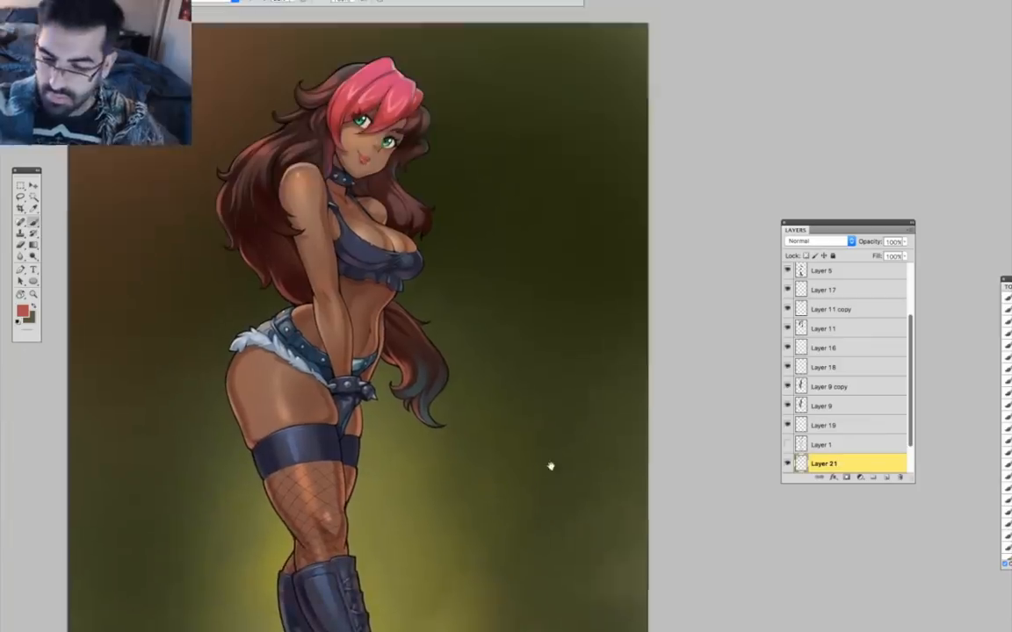
Pick a lighter olive green and brush a soft glow into the background around the head and upper body.
{"action": "key", "text": "["}
{"action": "key", "text": "["}
{"action": "key", "text": "["}
{"action": "key", "text": "["}
{"action": "key", "text": "["}
{"action": "key", "text": "["}
{"action": "key", "text": "["}
{"action": "key", "text": "["}
{"action": "key", "text": "x"}
{"action": "left_click", "coordinate": [23, 311]}
{"action": "left_click", "coordinate": [124, 480]}
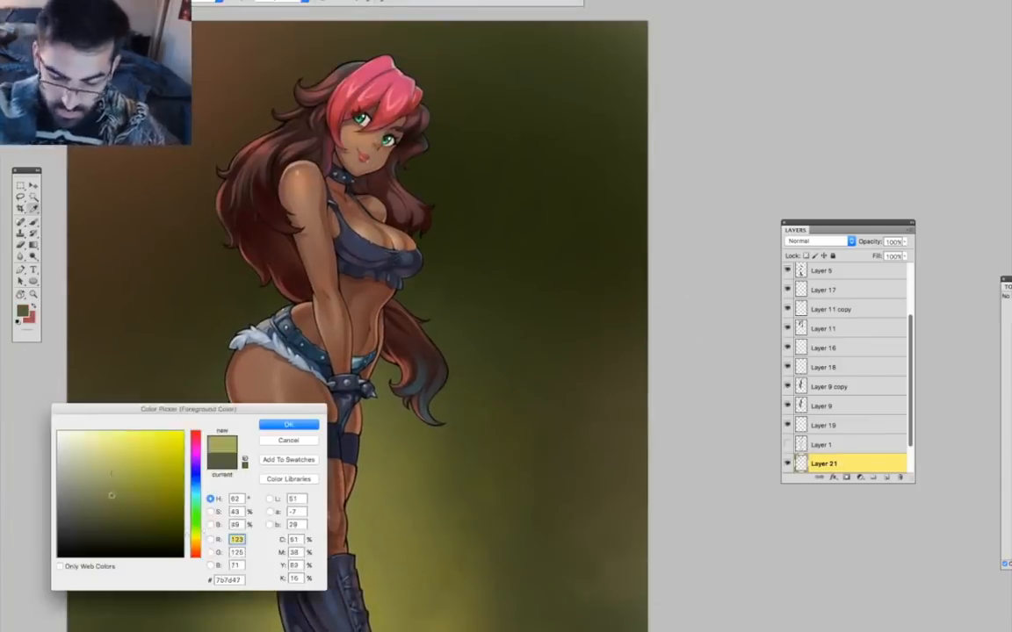
{"action": "left_click", "coordinate": [288, 424]}
{"action": "left_click_drag", "start_coordinate": [395, 110], "coordinate": [374, 171]}
{"action": "left_click_drag", "start_coordinate": [436, 260], "coordinate": [580, 466]}
On Layer 2, paint a pale yellow rim light along the upper outer edge of the long back hair.
{"action": "left_click", "coordinate": [487, 327]}
{"action": "scroll", "coordinate": [878, 323], "scroll_direction": "up", "scroll_amount": 5}
{"action": "left_click", "coordinate": [865, 273]}
{"action": "left_click", "coordinate": [23, 311]}
{"action": "left_click", "coordinate": [97, 442]}
{"action": "left_click", "coordinate": [289, 424]}
{"action": "left_click_drag", "start_coordinate": [376, 463], "coordinate": [459, 390]}
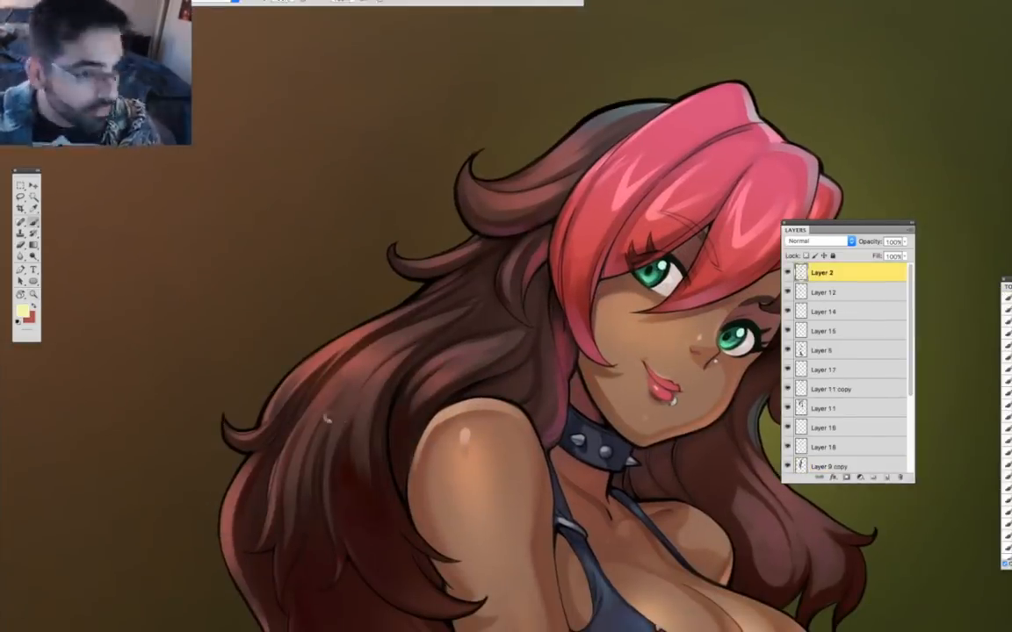
{"action": "left_click_drag", "start_coordinate": [235, 384], "coordinate": [358, 282]}
{"action": "left_click_drag", "start_coordinate": [257, 426], "coordinate": [387, 268]}
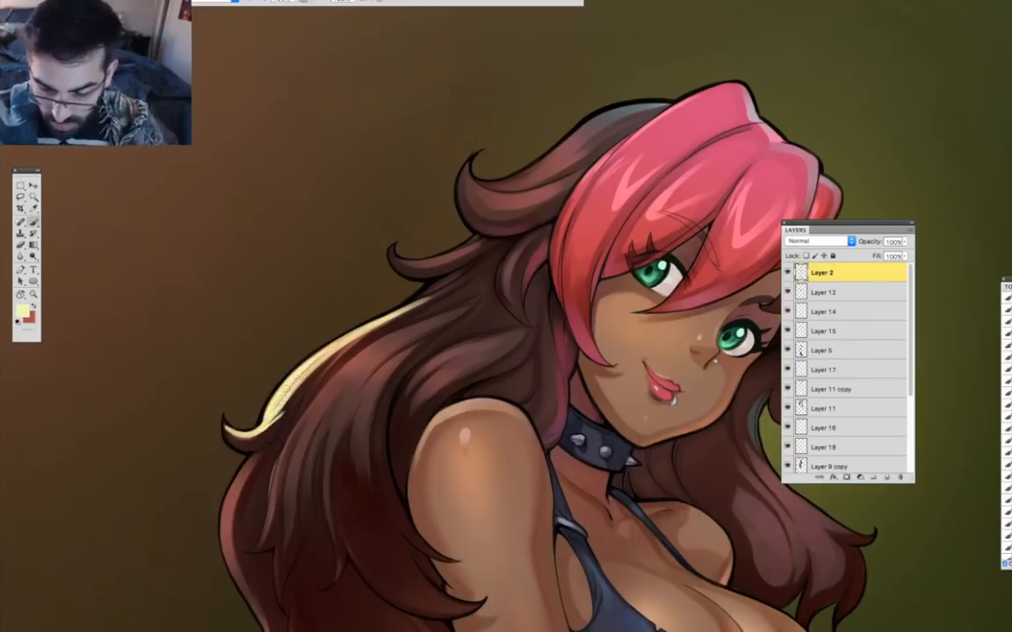
Paint pale yellow rim light on the curled hair locks, the crown and the upper edge of the pink fringe.
{"action": "left_click_drag", "start_coordinate": [426, 430], "coordinate": [380, 522]}
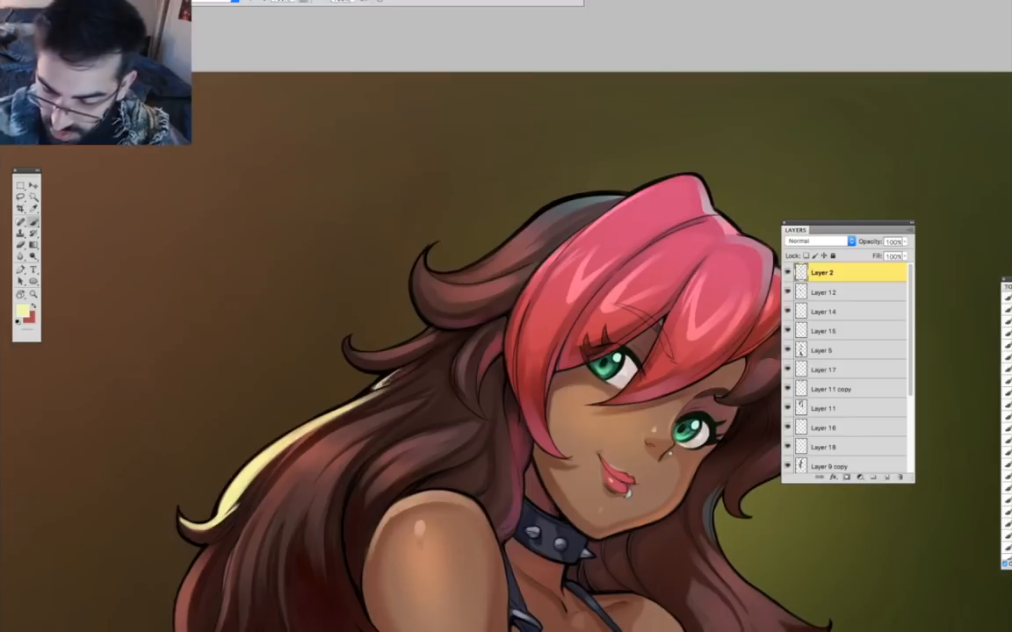
{"action": "left_click_drag", "start_coordinate": [441, 350], "coordinate": [424, 375]}
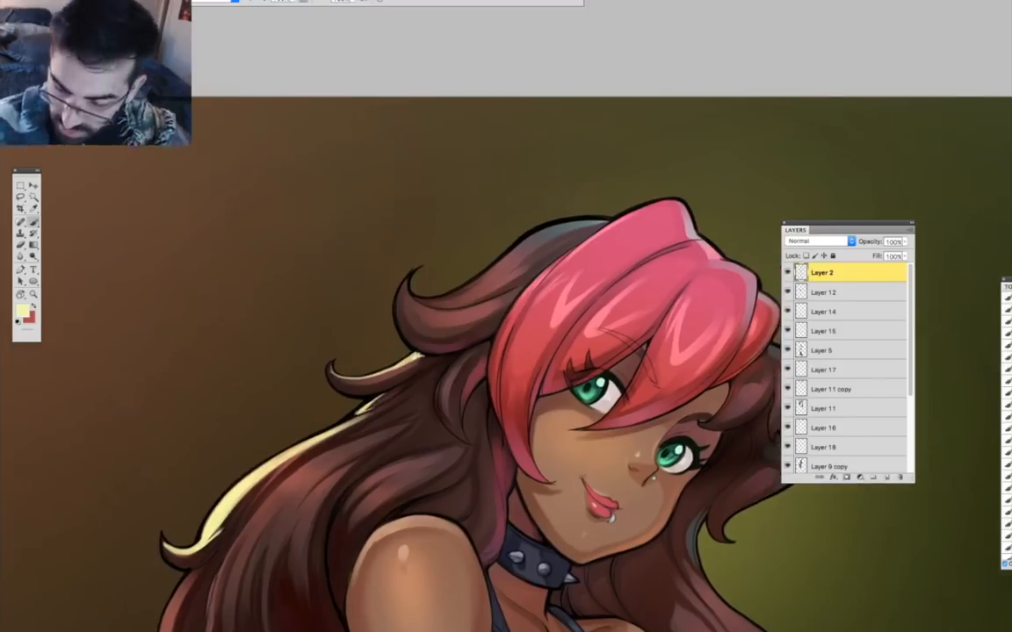
{"action": "left_click_drag", "start_coordinate": [466, 289], "coordinate": [448, 296]}
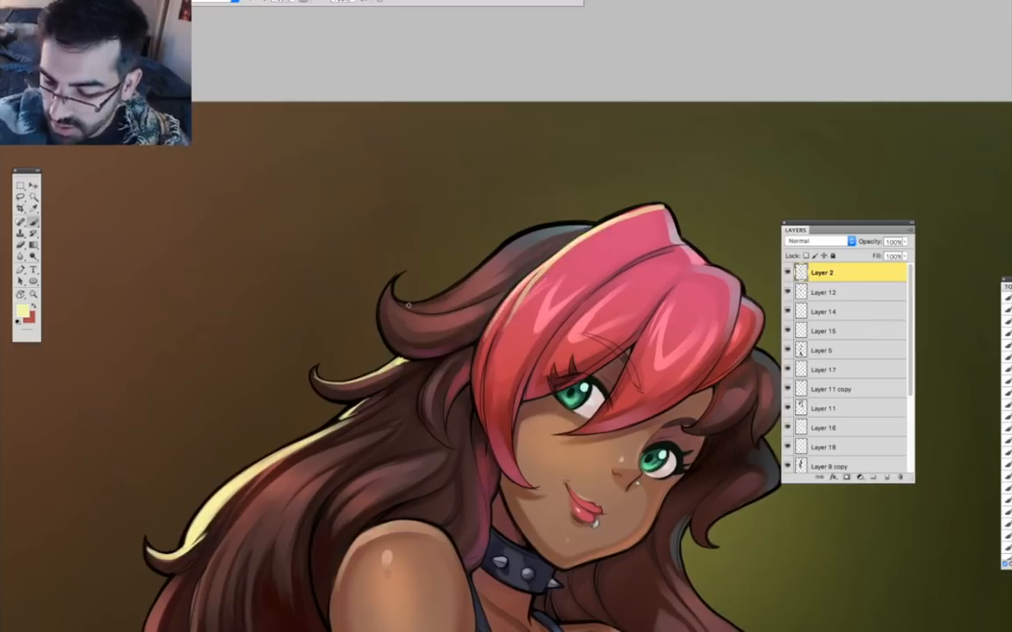
{"action": "left_click_drag", "start_coordinate": [435, 207], "coordinate": [494, 454]}
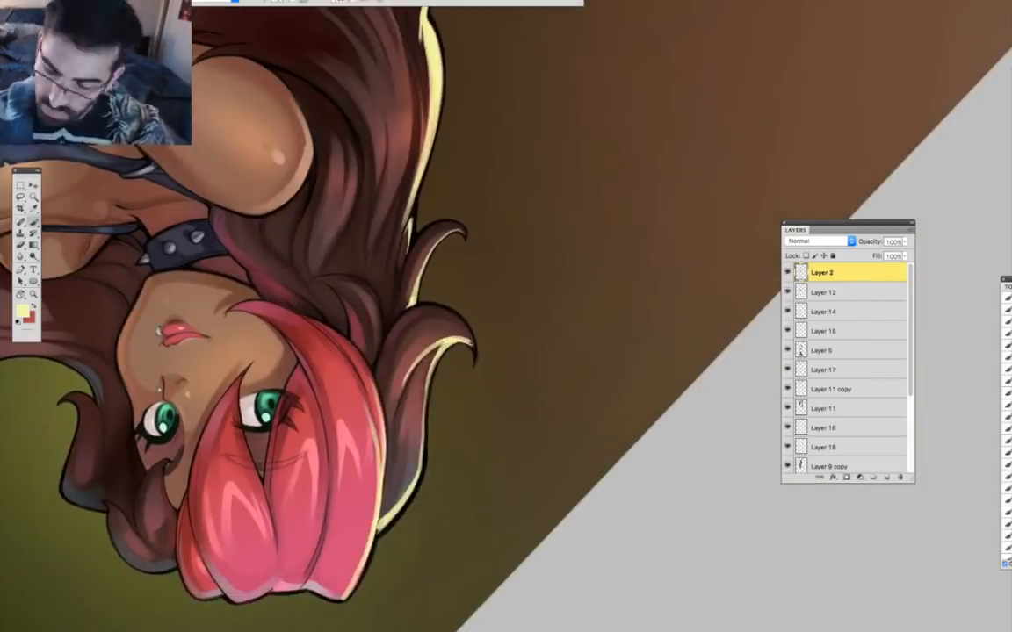
{"action": "left_click_drag", "start_coordinate": [455, 503], "coordinate": [503, 410]}
{"action": "key", "text": "Escape"}
{"action": "left_click_drag", "start_coordinate": [646, 562], "coordinate": [548, 503]}
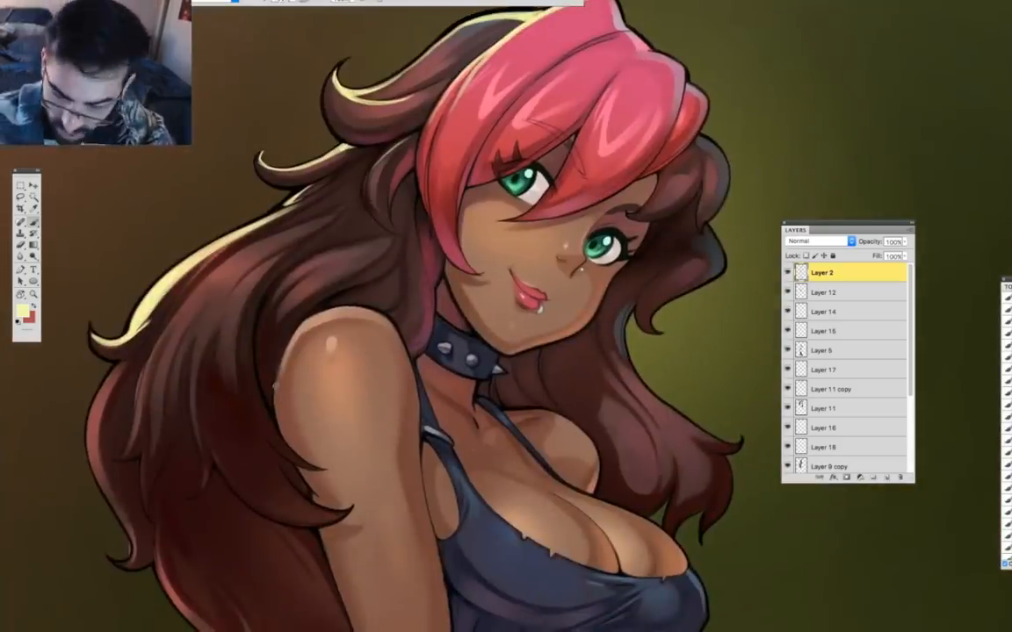
Paint pale yellow rim light on top of the near shoulder and along the hair falling beside the chest.
{"action": "left_click_drag", "start_coordinate": [367, 313], "coordinate": [291, 347]}
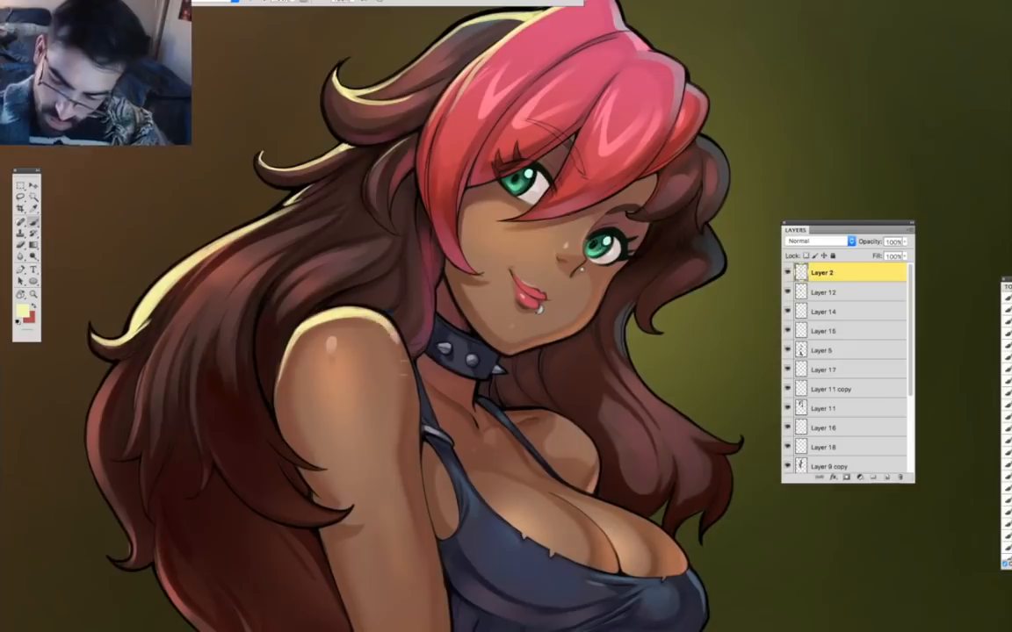
{"action": "left_click_drag", "start_coordinate": [655, 384], "coordinate": [536, 306]}
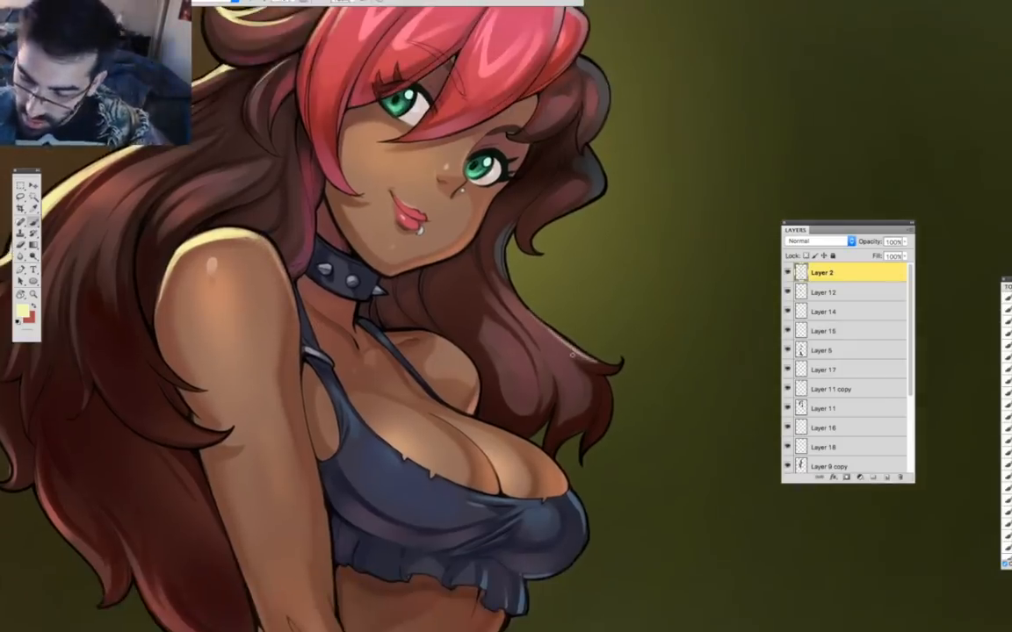
{"action": "left_click_drag", "start_coordinate": [620, 483], "coordinate": [768, 184]}
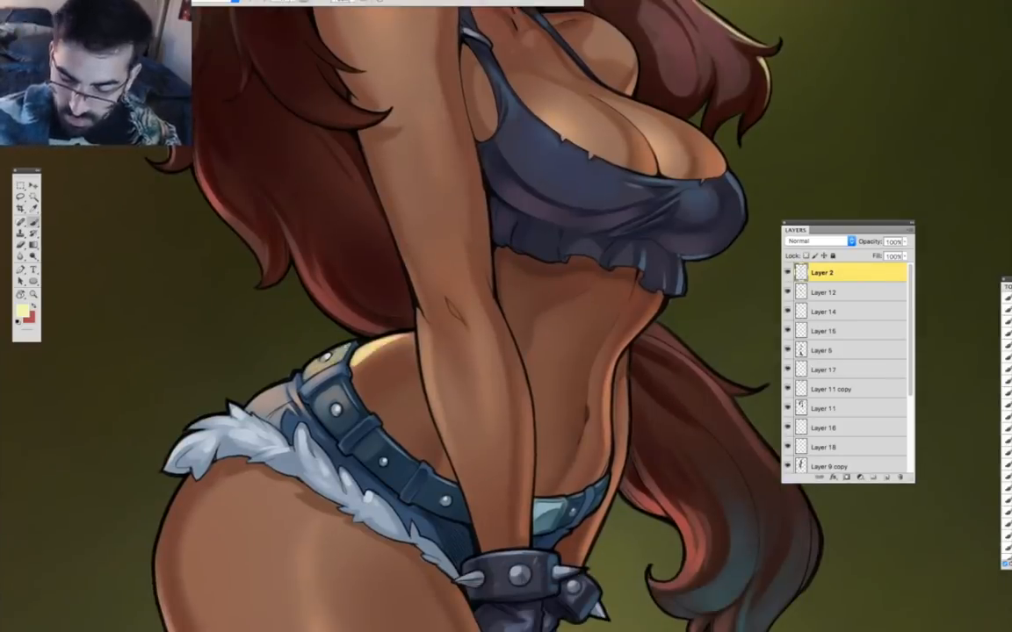
Paint pale yellow rim light along the waist, belt, forearm, fur trim and outer edge of the thigh.
{"action": "left_click_drag", "start_coordinate": [492, 352], "coordinate": [521, 338]}
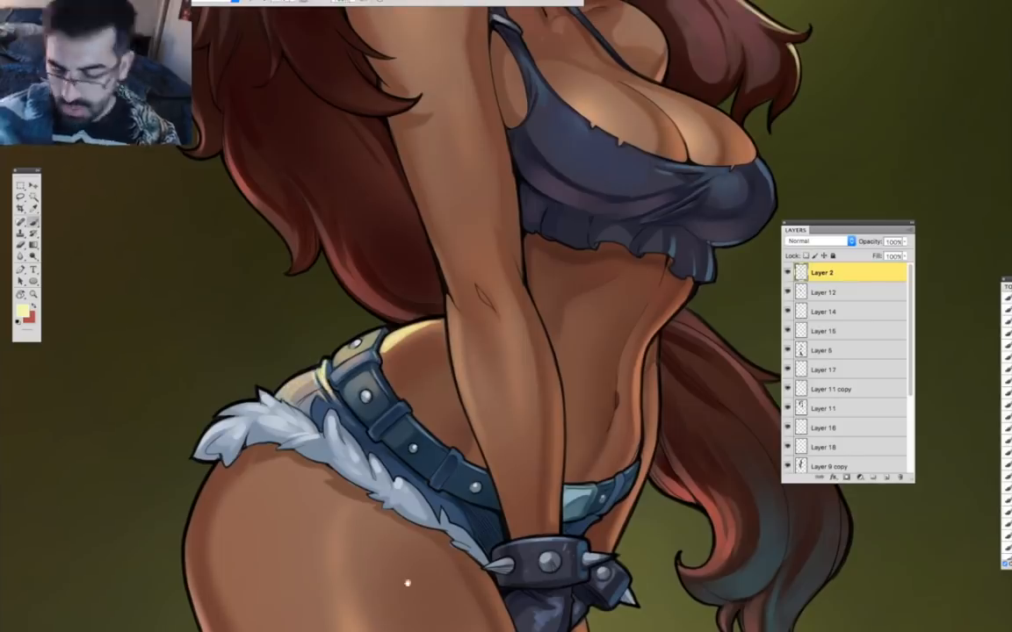
{"action": "left_click_drag", "start_coordinate": [387, 521], "coordinate": [339, 451]}
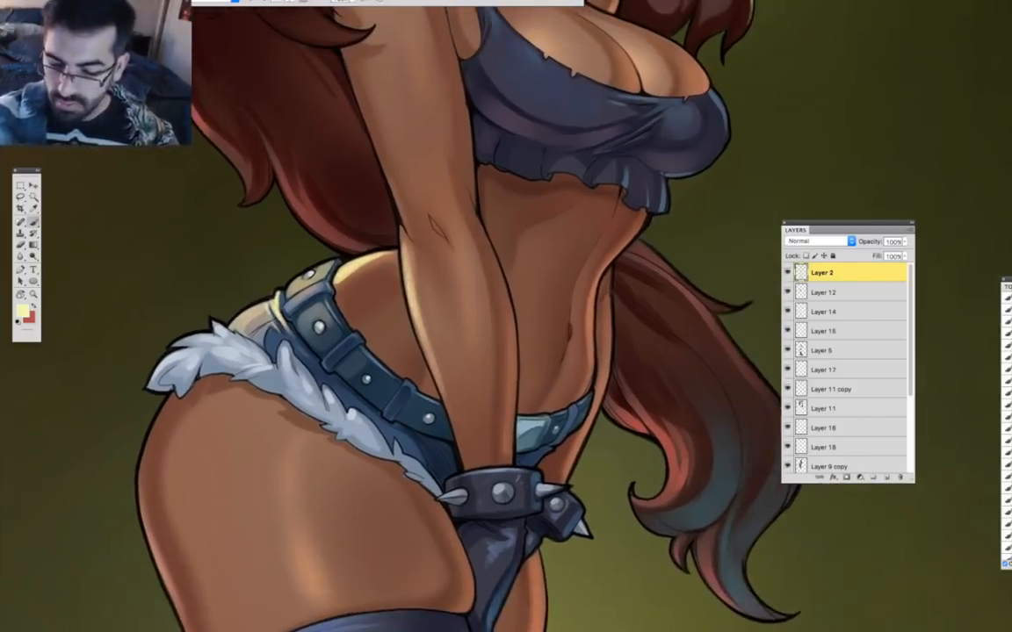
{"action": "left_click_drag", "start_coordinate": [400, 211], "coordinate": [448, 132]}
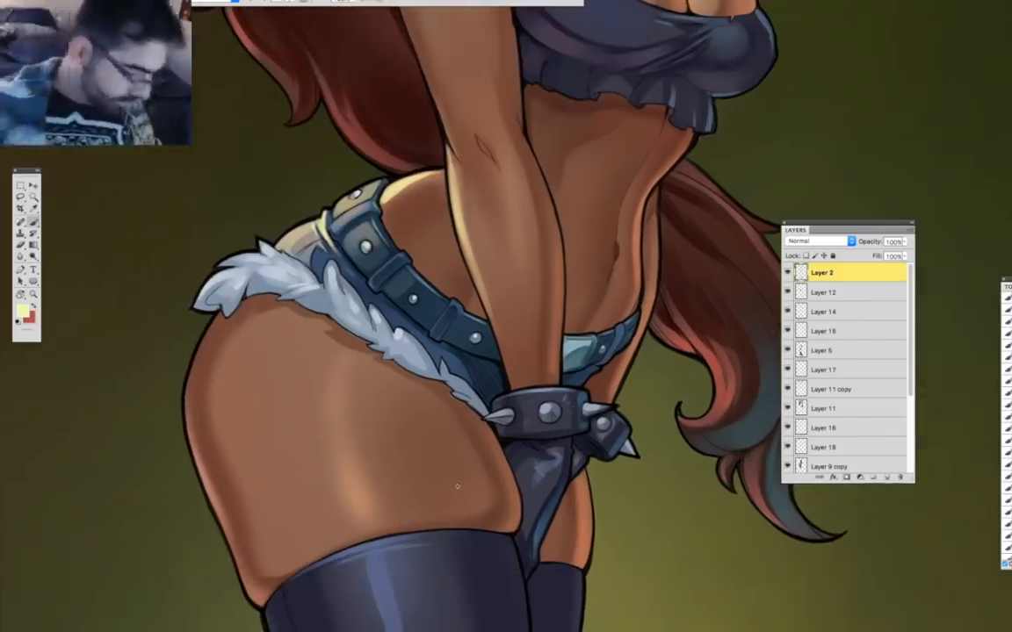
{"action": "left_click_drag", "start_coordinate": [189, 412], "coordinate": [289, 481]}
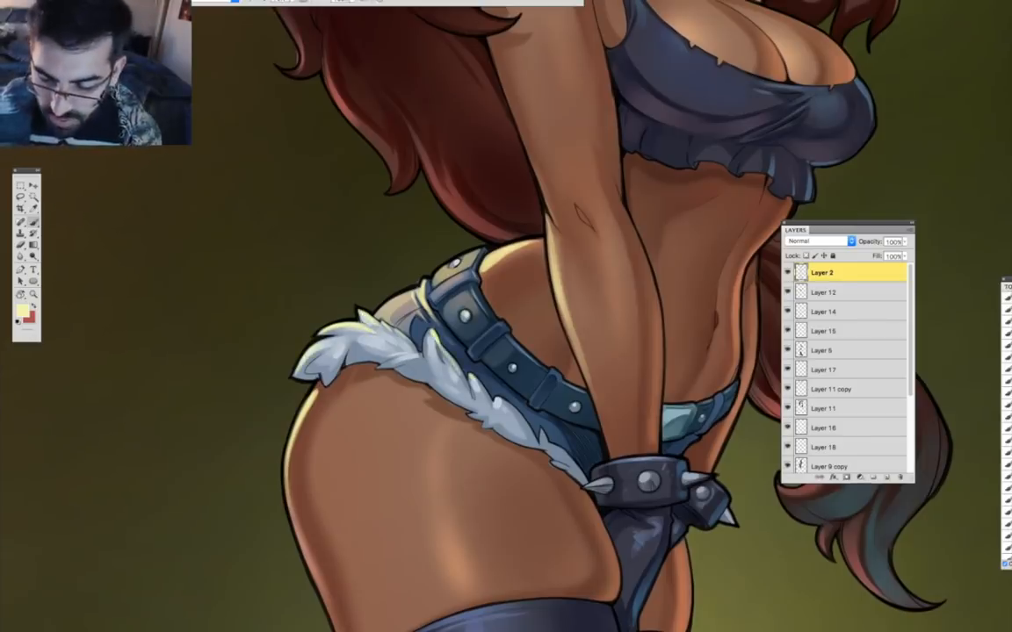
Paint pale yellow rim light on the lower hair tail and on the rear leg just above the boot.
{"action": "left_click_drag", "start_coordinate": [722, 623], "coordinate": [295, 631]}
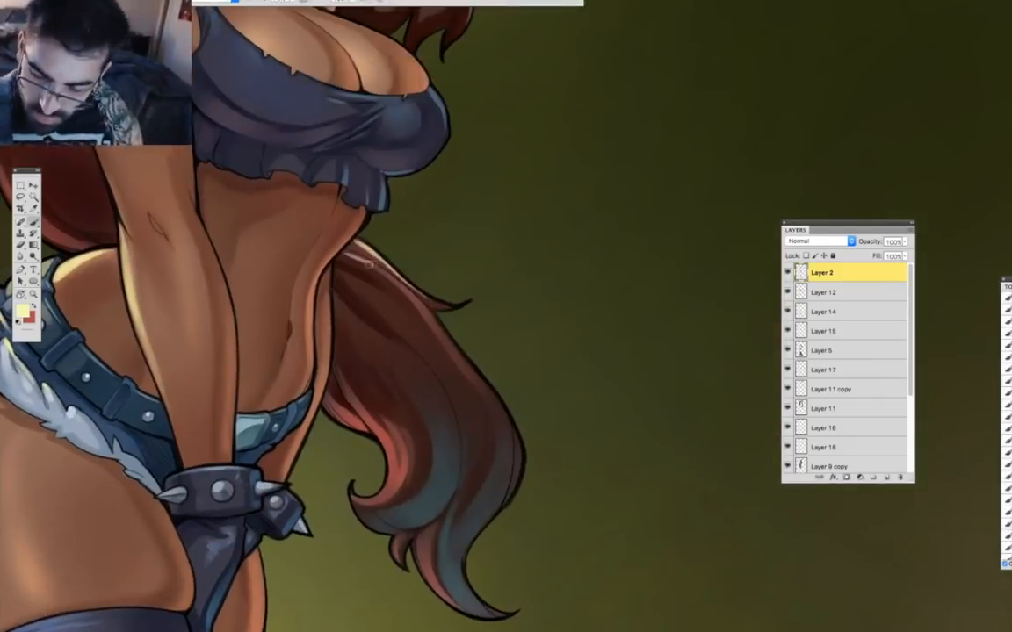
{"action": "left_click_drag", "start_coordinate": [395, 303], "coordinate": [433, 387]}
{"action": "left_click_drag", "start_coordinate": [360, 628], "coordinate": [525, 239]}
{"action": "left_click_drag", "start_coordinate": [338, 626], "coordinate": [391, 374]}
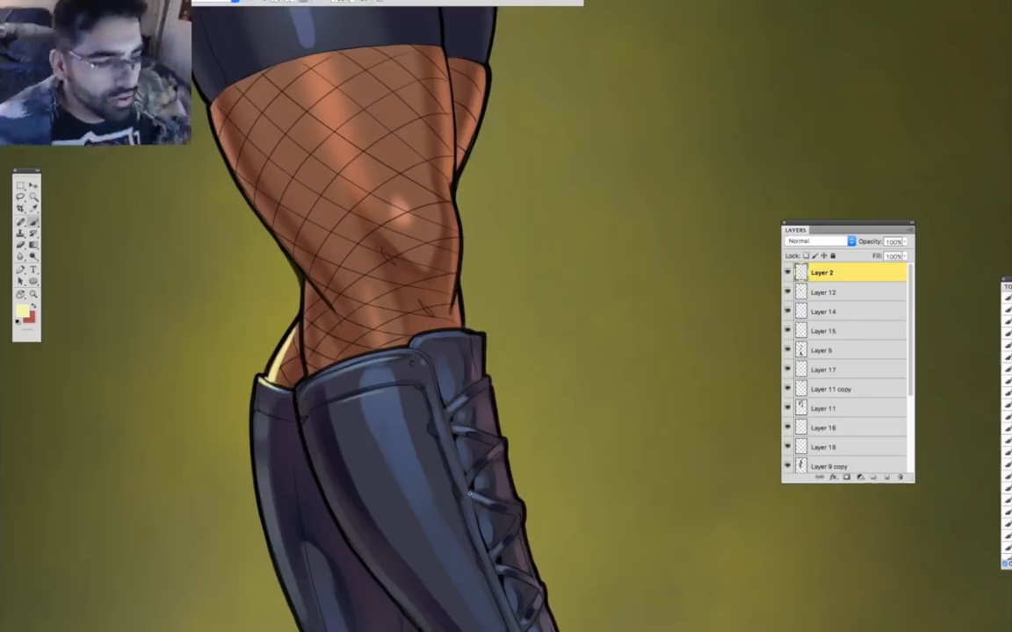
Undo and restore the last brush stroke and review the rim light on the upper body.
{"action": "key", "text": "super+z"}
{"action": "key", "text": "super+z"}
{"action": "scroll", "coordinate": [709, 246], "scroll_direction": "up", "scroll_amount": 20}
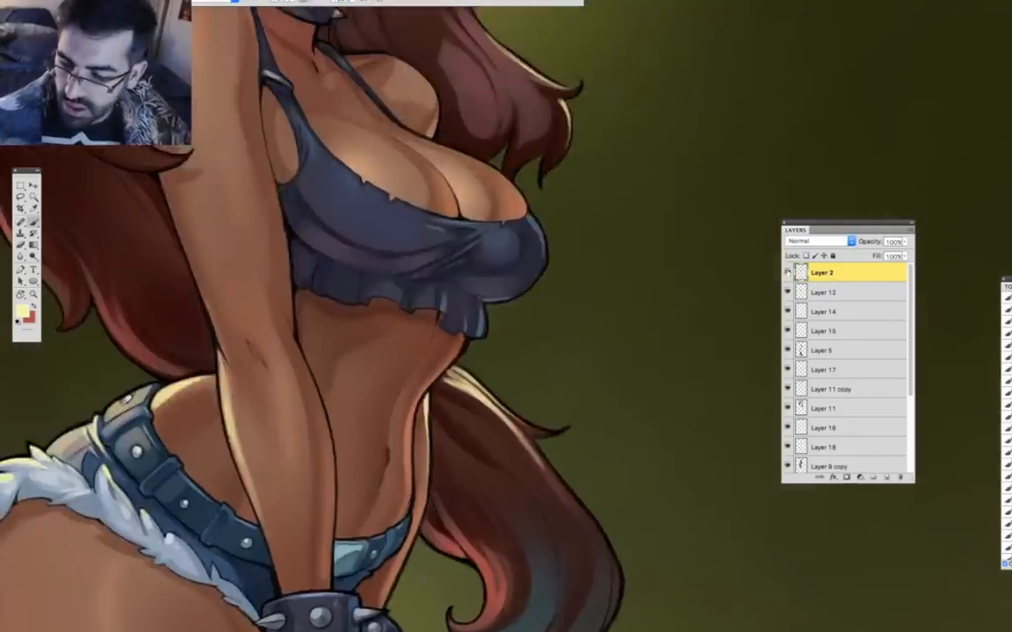
{"action": "scroll", "coordinate": [395, 316], "scroll_direction": "down", "scroll_amount": 5}
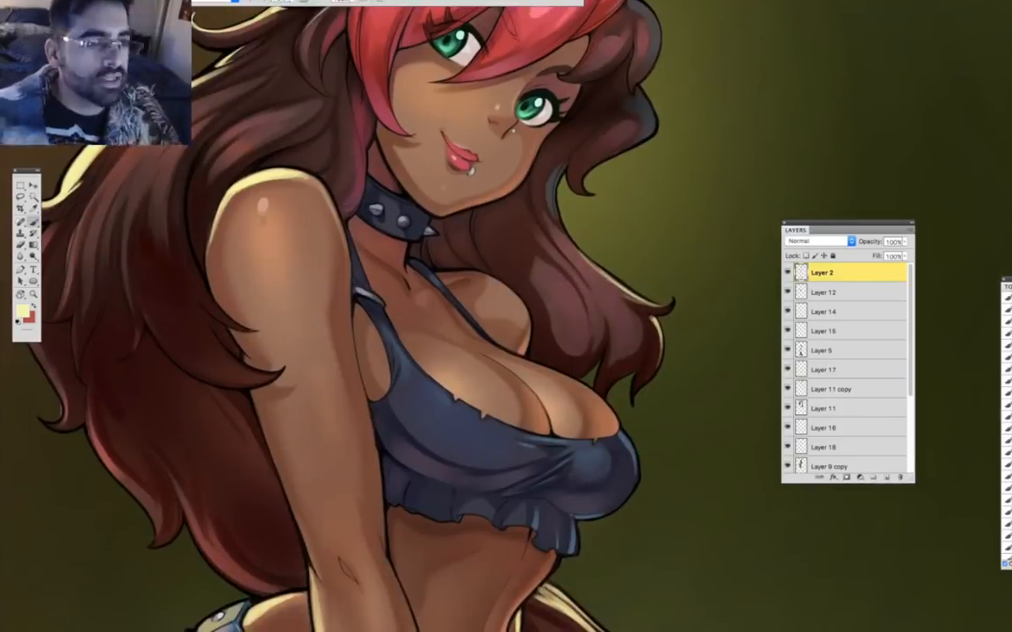
Copy the artwork from the Kauline_Lineart.psd history state and paste it as a new layer into Snapshot 1.
{"action": "left_click_drag", "start_coordinate": [65, 26], "coordinate": [168, 243]}
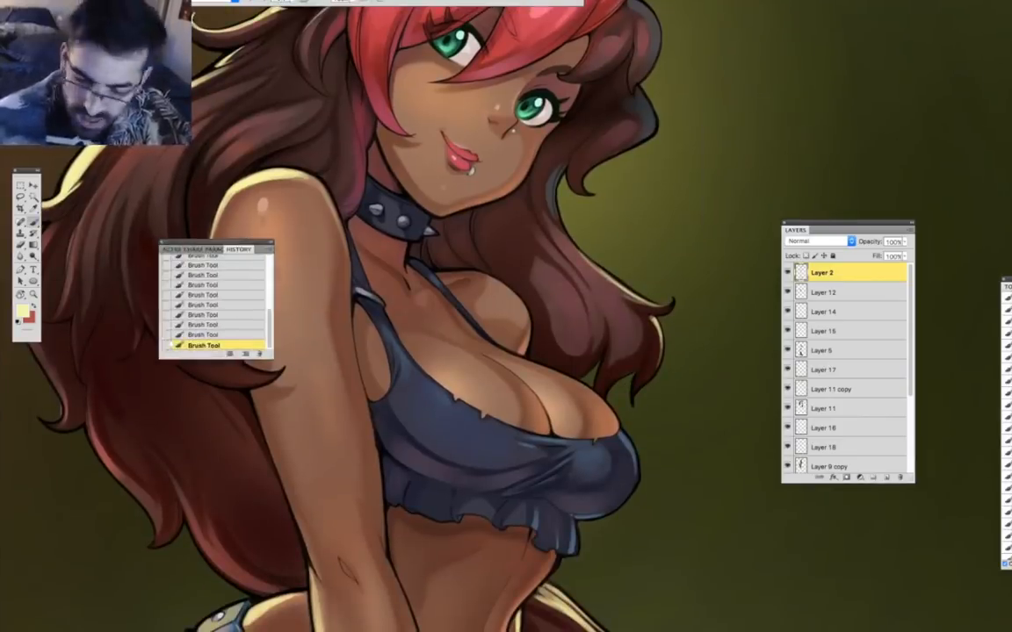
{"action": "left_click_drag", "start_coordinate": [269, 332], "coordinate": [270, 272]}
{"action": "left_click", "coordinate": [214, 264]}
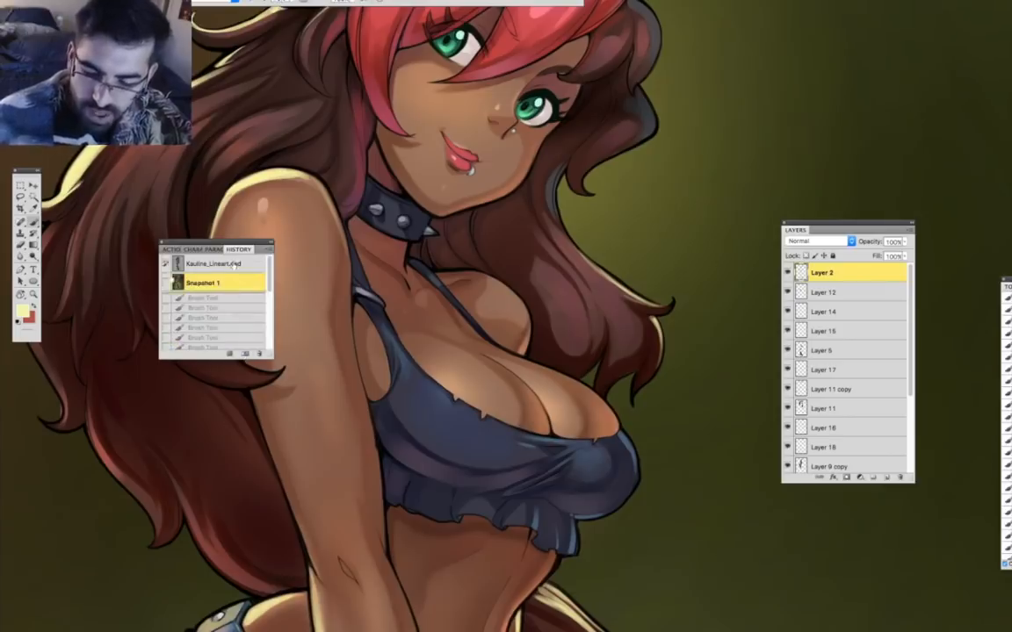
{"action": "key", "text": "ctrl+a"}
{"action": "left_click", "coordinate": [228, 283]}
{"action": "key", "text": "ctrl+v"}
Move the pasted layer's content into position on the canvas.
{"action": "left_click", "coordinate": [34, 187]}
{"action": "left_click_drag", "start_coordinate": [590, 228], "coordinate": [475, 501]}
{"action": "scroll", "coordinate": [244, 506], "scroll_direction": "down", "scroll_amount": 8}
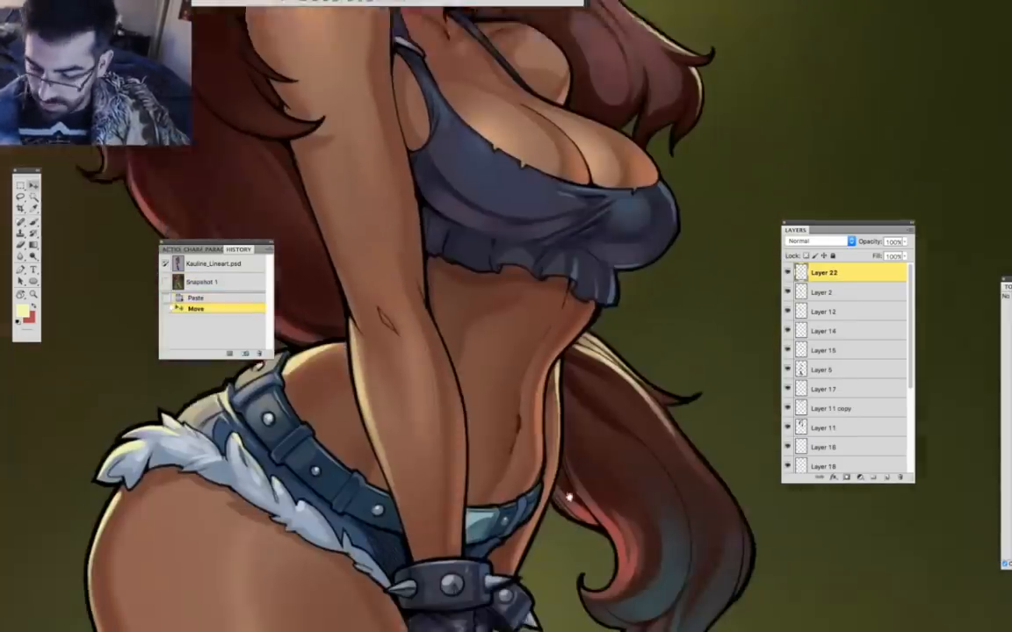
Select Layer 2, save the current state as a new history snapshot and close the history list.
{"action": "left_click", "coordinate": [34, 294]}
{"action": "left_click", "coordinate": [535, 395], "text": "alt"}
{"action": "left_click", "coordinate": [535, 395], "text": "alt"}
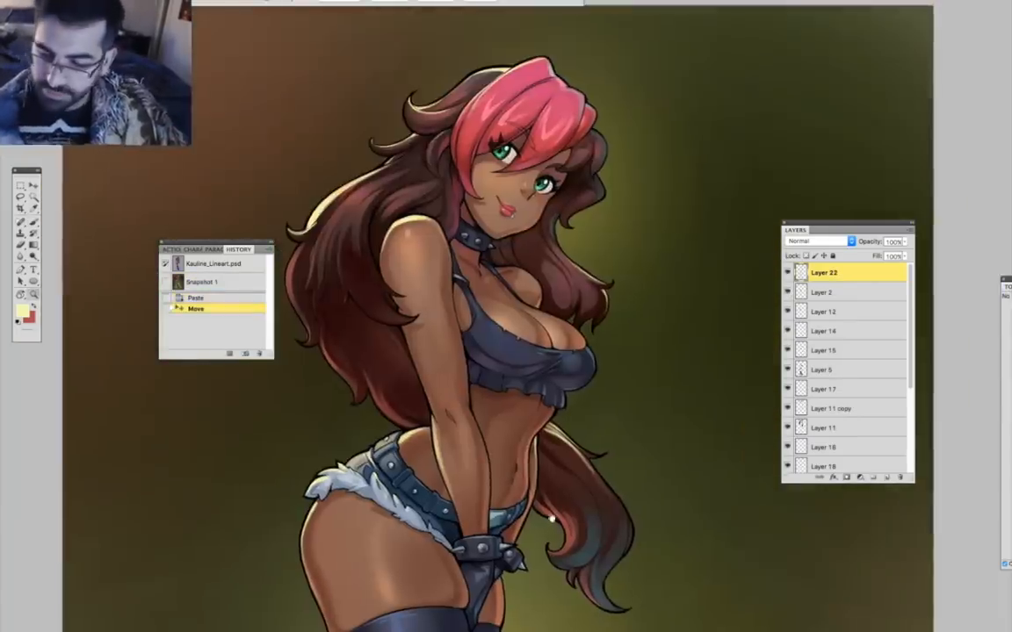
{"action": "left_click", "coordinate": [431, 237]}
{"action": "left_click", "coordinate": [461, 307]}
{"action": "left_click", "coordinate": [461, 307]}
{"action": "left_click", "coordinate": [831, 293]}
{"action": "left_click", "coordinate": [245, 354]}
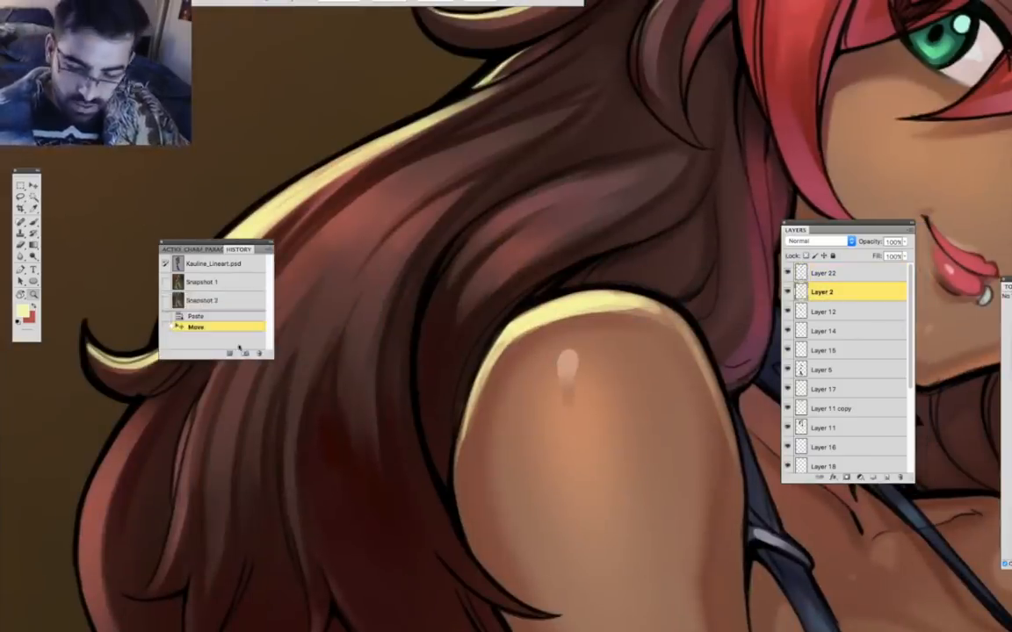
{"action": "left_click", "coordinate": [161, 242]}
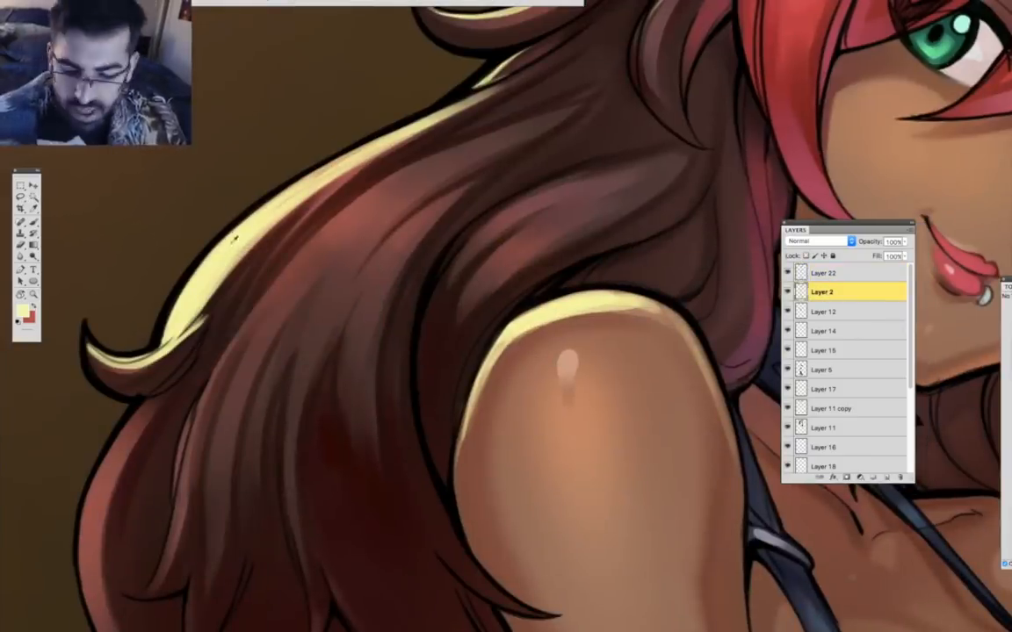
Select the pale yellow rim light on Layer 2 with Color Range, using Sampled Colors and a fuzziness of 101.
{"action": "left_click_drag", "start_coordinate": [35, 150], "coordinate": [565, 273]}
{"action": "left_click_drag", "start_coordinate": [474, 330], "coordinate": [481, 328]}
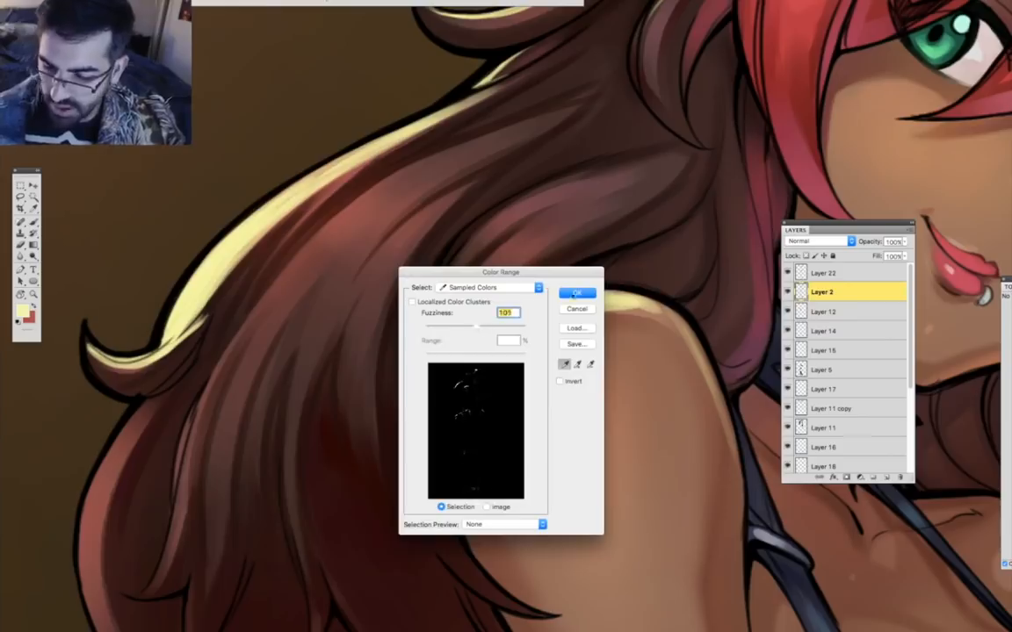
{"action": "left_click", "coordinate": [573, 295]}
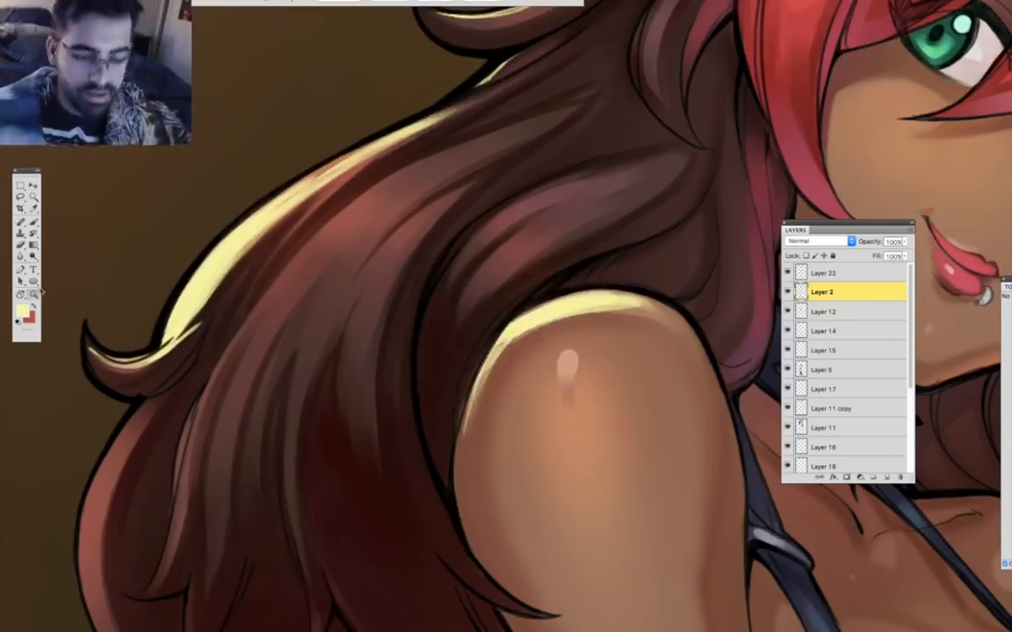
Examine the rim light across the whole figure and compare it with Layer 2 hidden and shown.
{"action": "key", "text": "super+minus"}
{"action": "key", "text": "super+minus"}
{"action": "key", "text": "super+minus"}
{"action": "left_click_drag", "start_coordinate": [553, 458], "coordinate": [465, 176]}
{"action": "left_click_drag", "start_coordinate": [530, 202], "coordinate": [554, 527]}
{"action": "key", "text": "super+plus"}
{"action": "key", "text": "super+plus"}
{"action": "key", "text": "super+plus"}
{"action": "left_click_drag", "start_coordinate": [342, 263], "coordinate": [391, 531]}
{"action": "left_click", "coordinate": [788, 291]}
{"action": "left_click", "coordinate": [788, 291]}
Lock Layer 22 completely and make Layer 2 the active layer.
{"action": "left_click", "coordinate": [849, 274]}
{"action": "left_click", "coordinate": [833, 255]}
{"action": "left_click", "coordinate": [835, 297]}
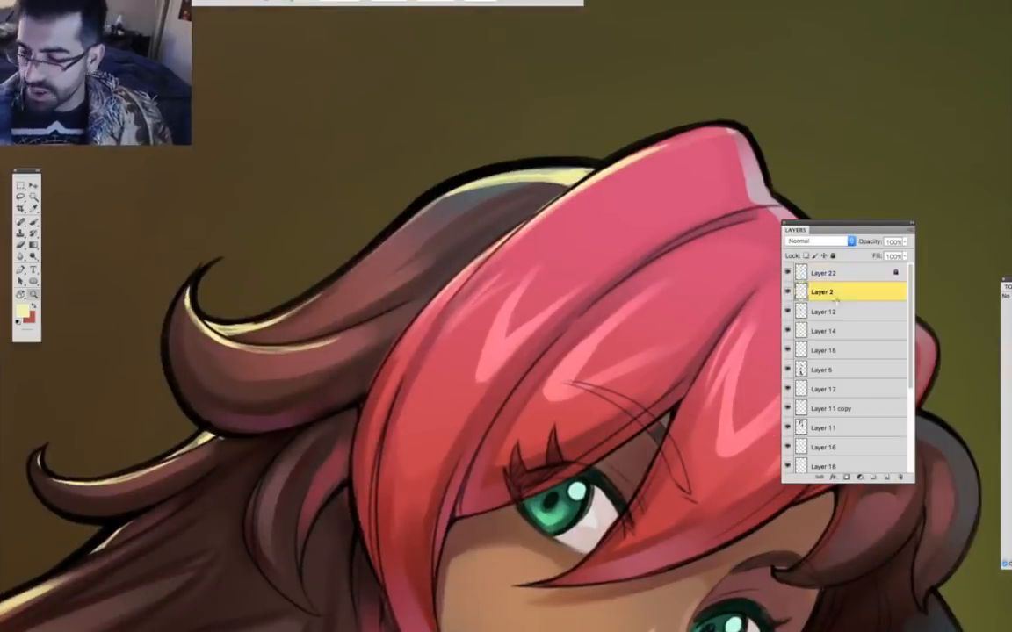
Paint pale yellow rim light along the upper outer edge of the pink fringe, redoing the first long stroke.
{"action": "key", "text": "b"}
{"action": "left_click_drag", "start_coordinate": [372, 418], "coordinate": [387, 379]}
{"action": "mouse_move", "coordinate": [416, 331]}
{"action": "left_mouse_down"}
{"action": "mouse_move", "coordinate": [575, 191]}
{"action": "mouse_move", "coordinate": [735, 132]}
{"action": "left_mouse_up"}
{"action": "key", "text": "super+z"}
{"action": "left_click_drag", "start_coordinate": [627, 170], "coordinate": [742, 131]}
{"action": "left_click_drag", "start_coordinate": [473, 283], "coordinate": [606, 183]}
{"action": "left_click_drag", "start_coordinate": [381, 384], "coordinate": [562, 197]}
{"action": "mouse_move", "coordinate": [366, 422]}
{"action": "left_mouse_down"}
{"action": "mouse_move", "coordinate": [430, 308]}
{"action": "mouse_move", "coordinate": [490, 245]}
{"action": "left_mouse_up"}
{"action": "left_click", "coordinate": [21, 197]}
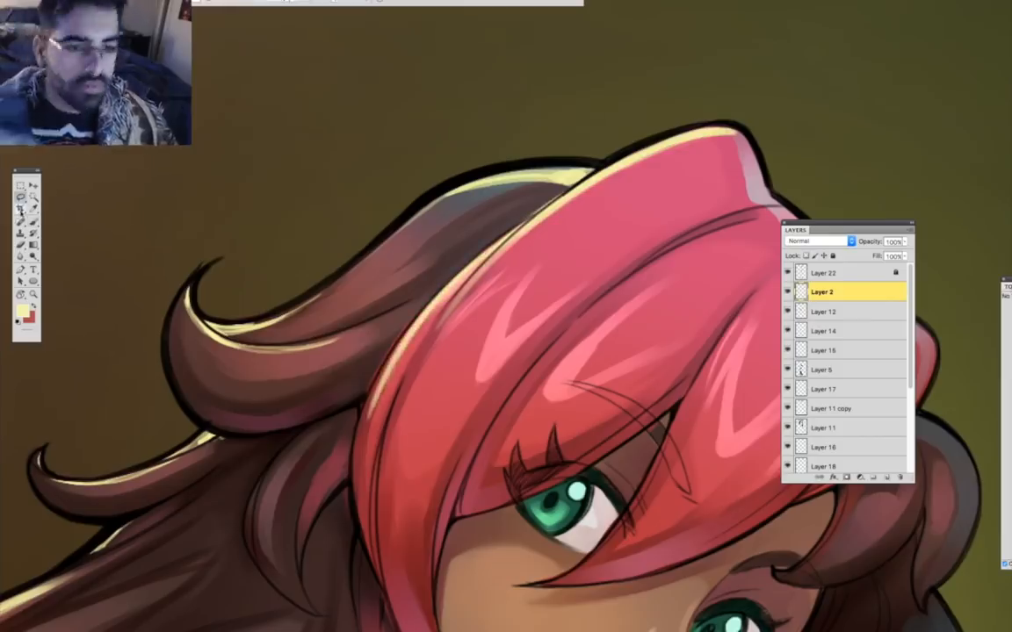
{"action": "key", "text": "b"}
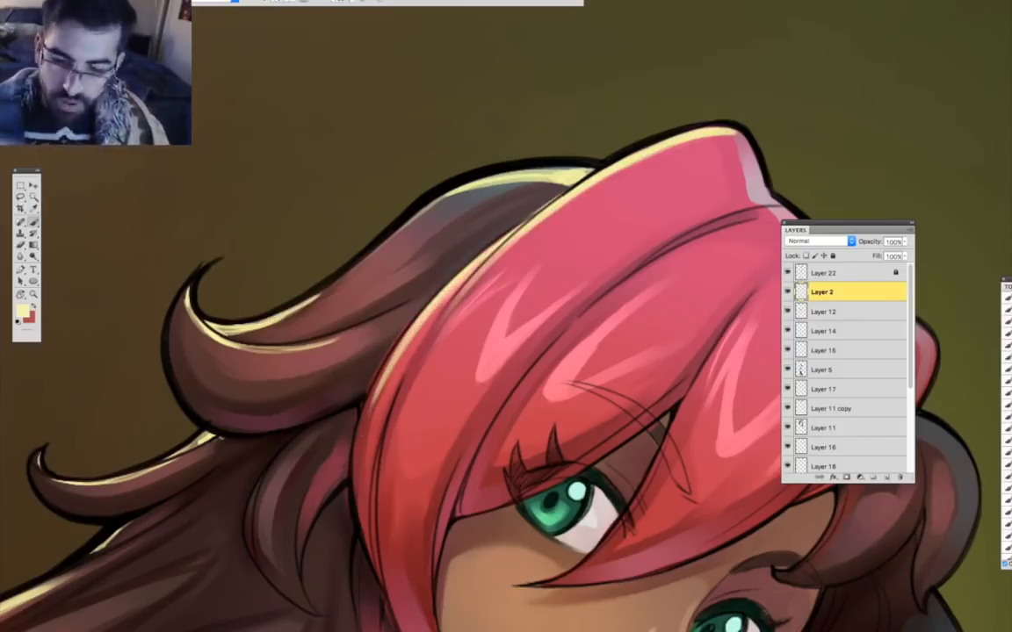
Paint pale yellow rim light along the flicked brown hair strands at the back of the head.
{"action": "mouse_move", "coordinate": [186, 295]}
{"action": "left_mouse_down"}
{"action": "mouse_move", "coordinate": [226, 332]}
{"action": "mouse_move", "coordinate": [314, 301]}
{"action": "mouse_move", "coordinate": [439, 200]}
{"action": "left_mouse_up"}
{"action": "left_click_drag", "start_coordinate": [439, 200], "coordinate": [502, 178]}
{"action": "left_click_drag", "start_coordinate": [201, 506], "coordinate": [336, 434]}
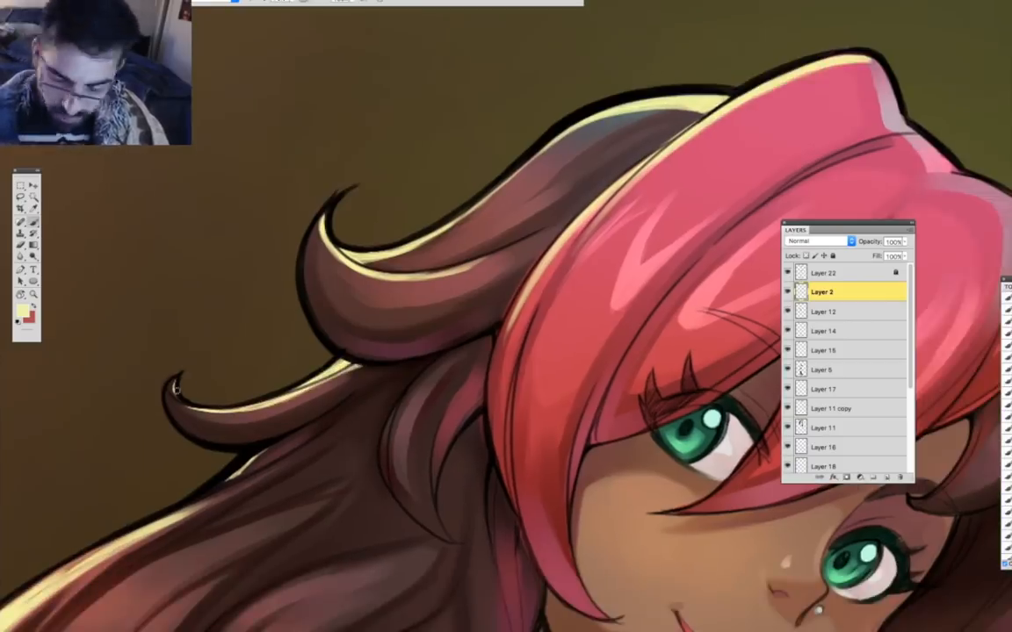
{"action": "left_click_drag", "start_coordinate": [212, 423], "coordinate": [224, 402]}
{"action": "mouse_move", "coordinate": [242, 456]}
{"action": "left_mouse_down"}
{"action": "mouse_move", "coordinate": [453, 324]}
{"action": "mouse_move", "coordinate": [339, 378]}
{"action": "left_mouse_up"}
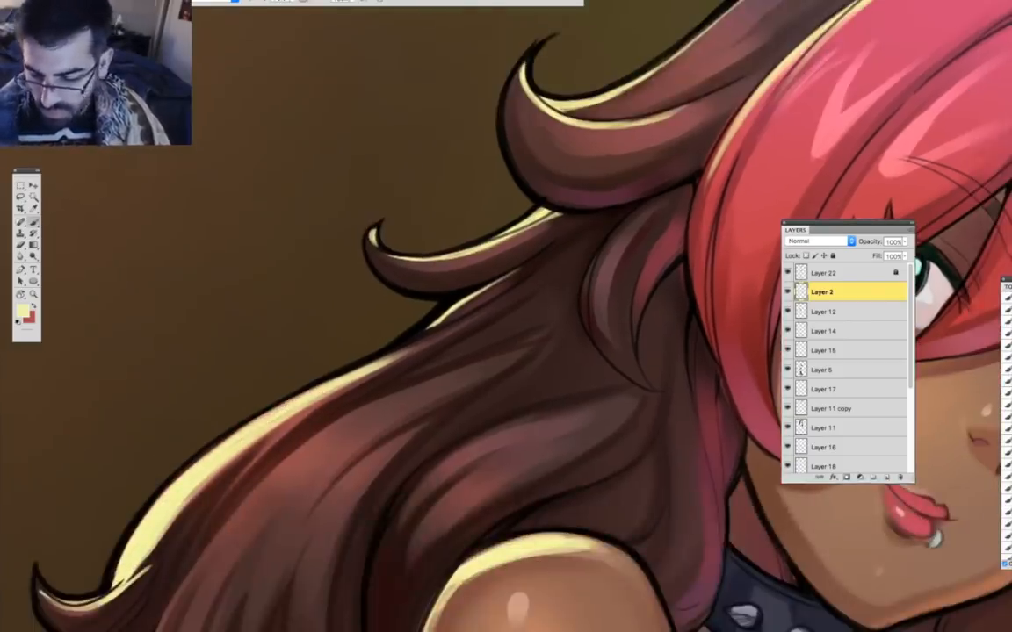
{"action": "left_click_drag", "start_coordinate": [254, 431], "coordinate": [474, 318]}
{"action": "left_click_drag", "start_coordinate": [344, 481], "coordinate": [460, 321]}
{"action": "mouse_move", "coordinate": [158, 420]}
{"action": "left_mouse_down"}
{"action": "mouse_move", "coordinate": [204, 434]}
{"action": "mouse_move", "coordinate": [233, 419]}
{"action": "left_mouse_up"}
Paint thin rim light along the outer edge of the long brown hair behind the arm.
{"action": "left_click_drag", "start_coordinate": [242, 575], "coordinate": [260, 357]}
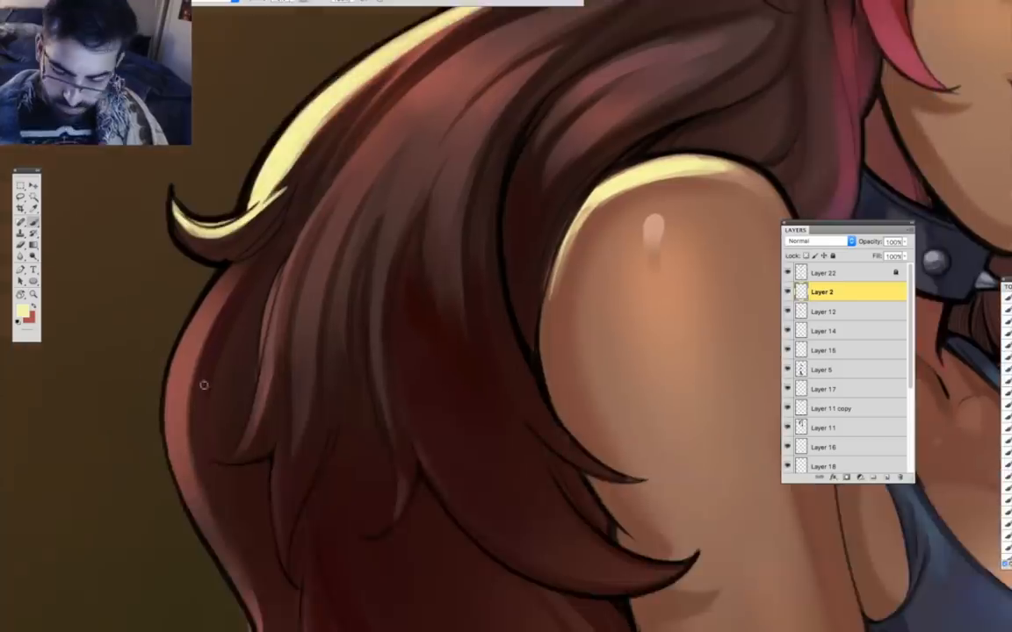
{"action": "left_click_drag", "start_coordinate": [500, 154], "coordinate": [263, 537]}
{"action": "left_click_drag", "start_coordinate": [628, 189], "coordinate": [336, 463]}
{"action": "left_click_drag", "start_coordinate": [309, 496], "coordinate": [336, 415]}
{"action": "left_click_drag", "start_coordinate": [447, 355], "coordinate": [128, 422]}
{"action": "mouse_move", "coordinate": [324, 255]}
{"action": "left_mouse_down"}
{"action": "mouse_move", "coordinate": [376, 277]}
{"action": "mouse_move", "coordinate": [450, 375]}
{"action": "left_mouse_up"}
{"action": "mouse_move", "coordinate": [532, 629]}
{"action": "left_mouse_down"}
{"action": "mouse_move", "coordinate": [527, 527]}
{"action": "mouse_move", "coordinate": [458, 459]}
{"action": "left_mouse_up"}
{"action": "left_click_drag", "start_coordinate": [518, 332], "coordinate": [465, 292]}
{"action": "left_click_drag", "start_coordinate": [485, 488], "coordinate": [643, 204]}
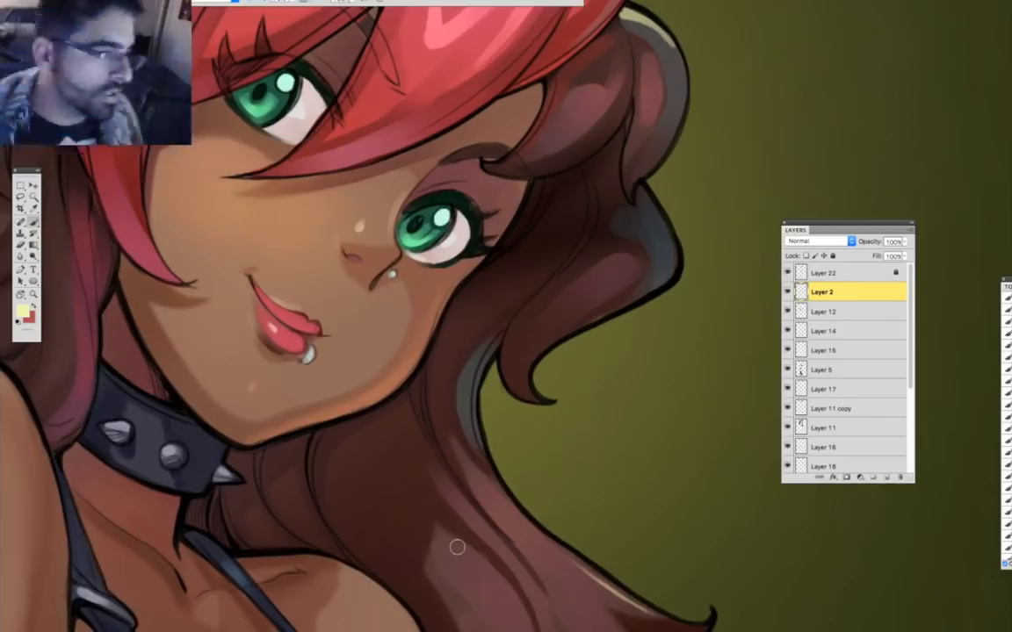
Paint rim light along the edge of the brown hair falling over the far shoulder.
{"action": "left_click_drag", "start_coordinate": [451, 402], "coordinate": [418, 412], "text": "super"}
{"action": "left_click_drag", "start_coordinate": [492, 527], "coordinate": [428, 277]}
{"action": "left_click_drag", "start_coordinate": [443, 479], "coordinate": [756, 482], "text": "super"}
{"action": "mouse_move", "coordinate": [399, 446]}
{"action": "left_mouse_down"}
{"action": "mouse_move", "coordinate": [588, 350]}
{"action": "mouse_move", "coordinate": [651, 346]}
{"action": "left_mouse_up"}
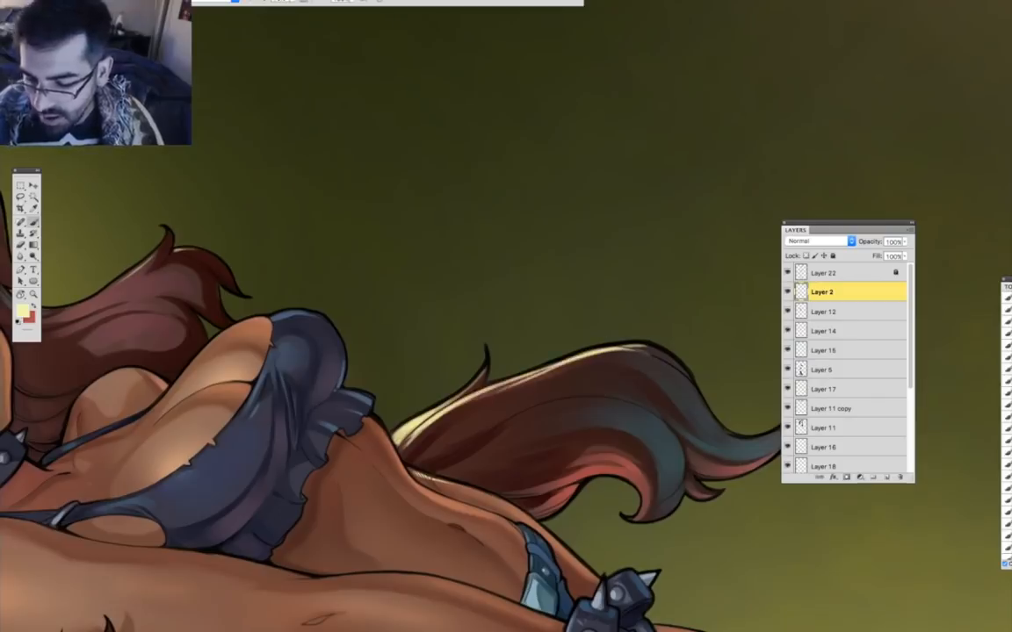
{"action": "key", "text": "Escape"}
{"action": "left_click_drag", "start_coordinate": [505, 118], "coordinate": [365, 474]}
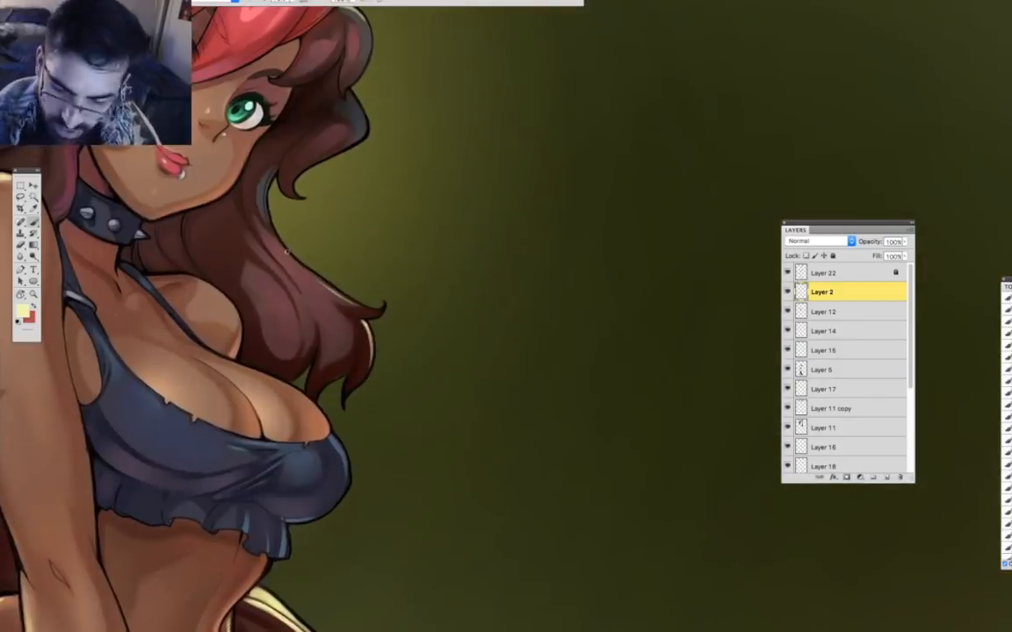
{"action": "left_click_drag", "start_coordinate": [270, 236], "coordinate": [309, 269]}
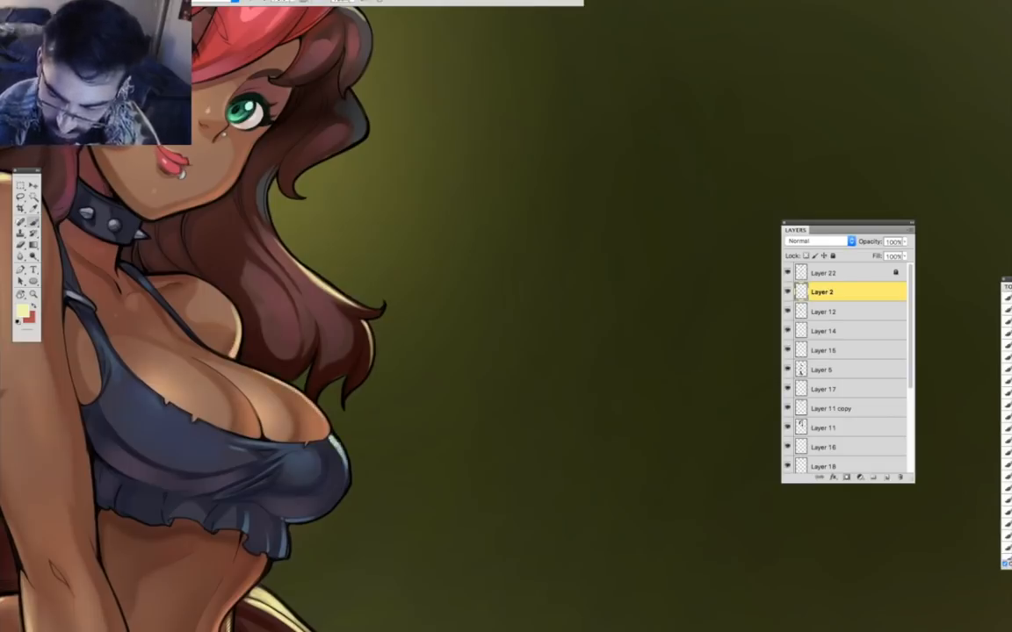
Paint rim light along the edge of the waist beside the hanging hair.
{"action": "left_click_drag", "start_coordinate": [351, 421], "coordinate": [535, 257]}
{"action": "left_click_drag", "start_coordinate": [530, 544], "coordinate": [713, 483]}
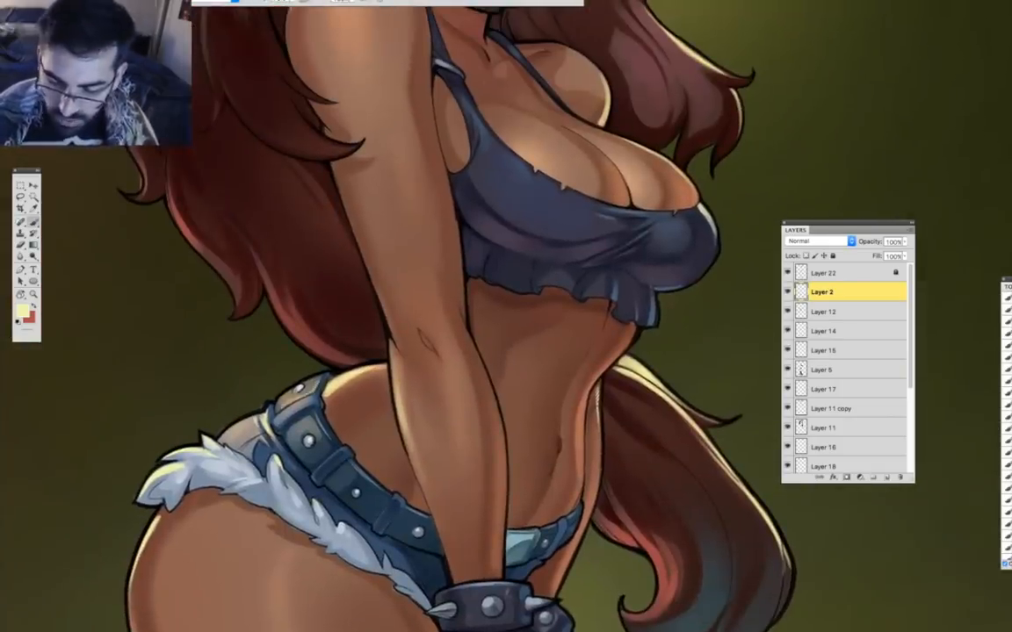
{"action": "left_click_drag", "start_coordinate": [377, 412], "coordinate": [430, 325]}
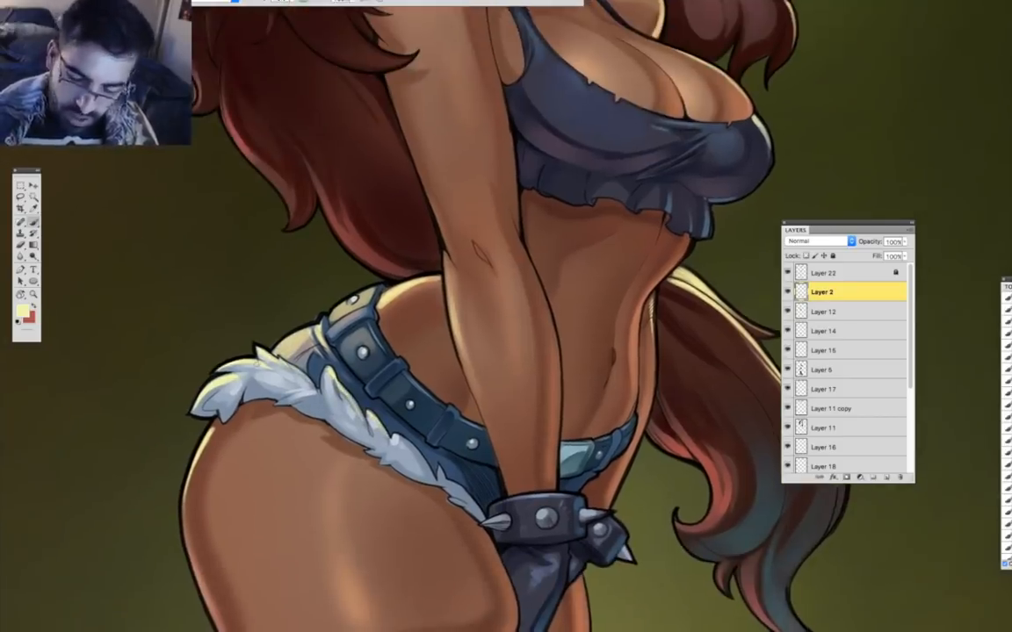
{"action": "mouse_move", "coordinate": [461, 279]}
{"action": "left_mouse_down"}
{"action": "mouse_move", "coordinate": [430, 293]}
{"action": "mouse_move", "coordinate": [446, 417]}
{"action": "mouse_move", "coordinate": [466, 459]}
{"action": "left_mouse_up"}
Make Layer 22 active, set the foreground colour to black and unlock the layer.
{"action": "left_click", "coordinate": [829, 273]}
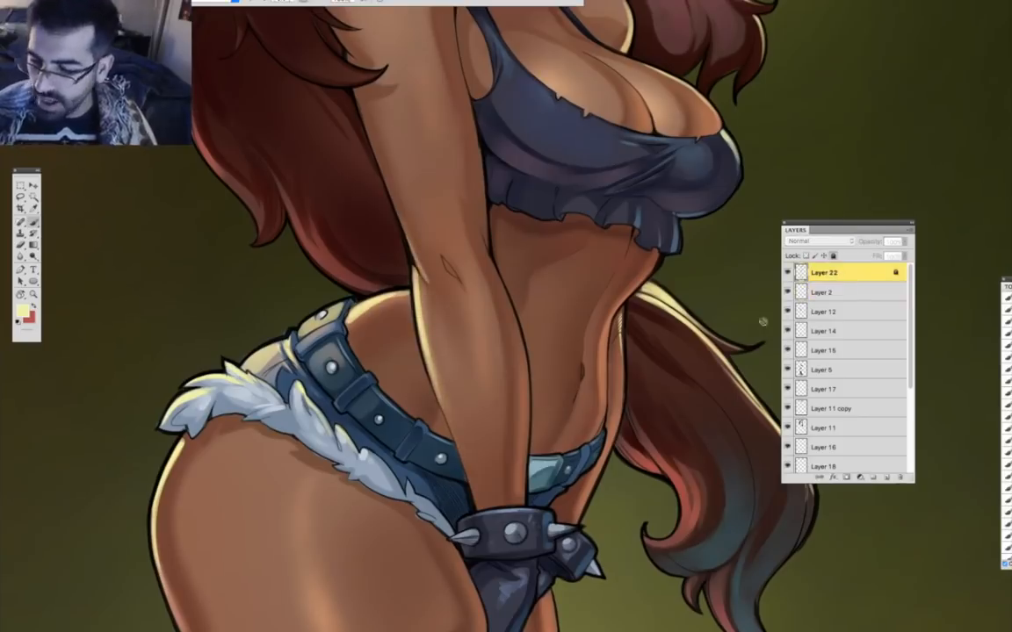
{"action": "left_click", "coordinate": [23, 311]}
{"action": "left_click", "coordinate": [61, 557]}
{"action": "left_click", "coordinate": [289, 424]}
{"action": "left_click", "coordinate": [833, 255]}
Touch up the black outline along the waist on Layer 22.
{"action": "key", "text": "r"}
{"action": "left_click_drag", "start_coordinate": [491, 281], "coordinate": [612, 470]}
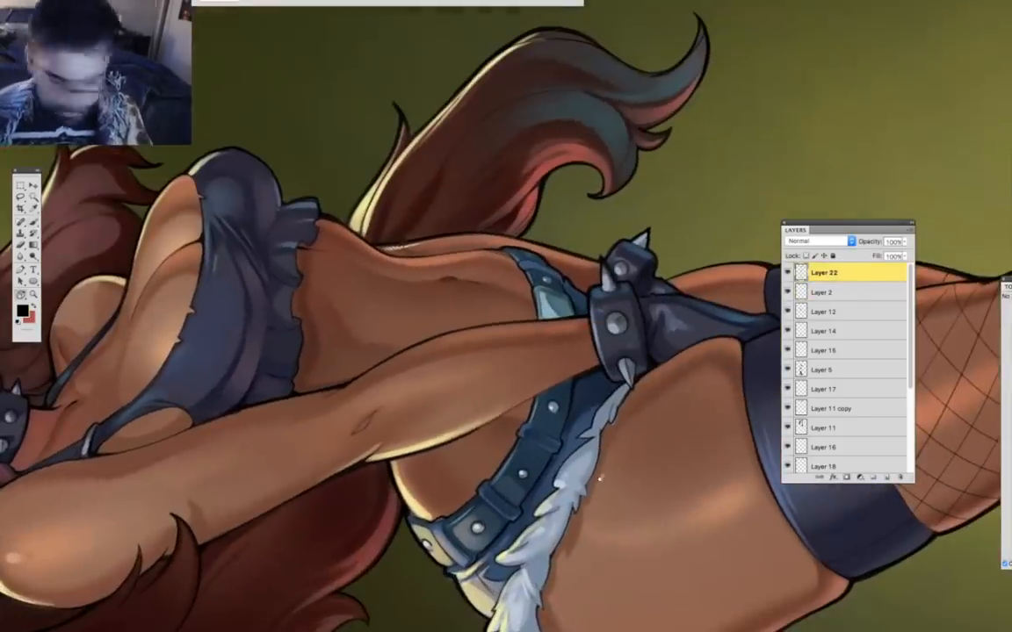
{"action": "left_click_drag", "start_coordinate": [479, 431], "coordinate": [534, 394]}
{"action": "left_click_drag", "start_coordinate": [428, 388], "coordinate": [532, 333]}
{"action": "left_click_drag", "start_coordinate": [483, 373], "coordinate": [404, 396]}
{"action": "key", "text": "r"}
{"action": "key", "text": "Escape"}
{"action": "left_click_drag", "start_coordinate": [536, 189], "coordinate": [485, 493]}
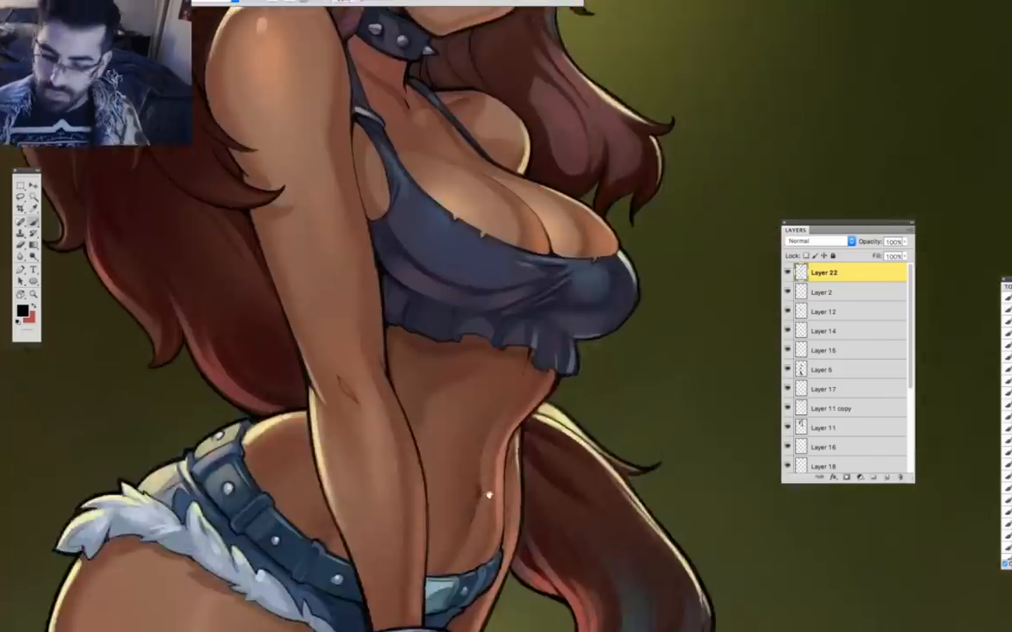
Touch up the black line art around the face and the lower eyelid with the brush.
{"action": "left_click_drag", "start_coordinate": [492, 255], "coordinate": [459, 507]}
{"action": "left_click", "coordinate": [35, 295]}
{"action": "left_click", "coordinate": [522, 209]}
{"action": "left_click", "coordinate": [522, 209]}
{"action": "key", "text": "b"}
{"action": "mouse_move", "coordinate": [399, 358]}
{"action": "left_mouse_down"}
{"action": "mouse_move", "coordinate": [456, 375]}
{"action": "mouse_move", "coordinate": [475, 439]}
{"action": "left_mouse_up"}
{"action": "left_click_drag", "start_coordinate": [325, 393], "coordinate": [460, 450]}
{"action": "left_click_drag", "start_coordinate": [402, 349], "coordinate": [462, 358]}
{"action": "left_click_drag", "start_coordinate": [430, 387], "coordinate": [477, 449]}
{"action": "left_click_drag", "start_coordinate": [369, 290], "coordinate": [589, 455]}
{"action": "mouse_move", "coordinate": [285, 250]}
{"action": "left_mouse_down"}
{"action": "mouse_move", "coordinate": [347, 298]}
{"action": "mouse_move", "coordinate": [314, 334]}
{"action": "mouse_move", "coordinate": [279, 303]}
{"action": "left_mouse_up"}
{"action": "left_click_drag", "start_coordinate": [180, 303], "coordinate": [241, 361]}
{"action": "left_click_drag", "start_coordinate": [494, 501], "coordinate": [456, 196]}
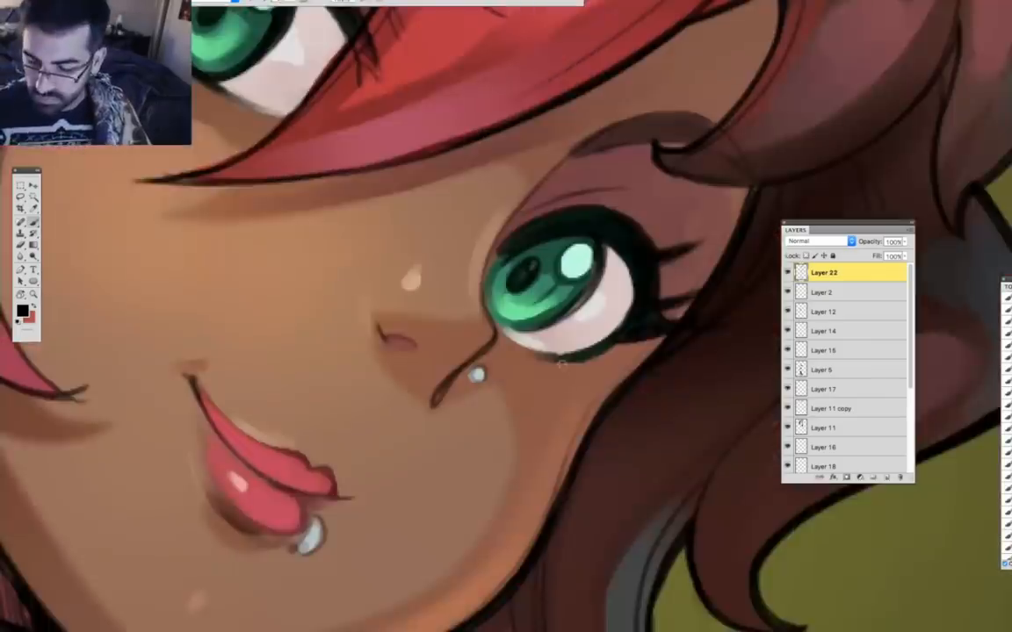
Thicken the black outline of the jaw and cheek with the brush and Lasso selections, and clear the selection.
{"action": "left_click_drag", "start_coordinate": [430, 488], "coordinate": [667, 185]}
{"action": "left_click_drag", "start_coordinate": [535, 466], "coordinate": [555, 443]}
{"action": "left_click_drag", "start_coordinate": [514, 375], "coordinate": [250, 517]}
{"action": "left_click_drag", "start_coordinate": [492, 437], "coordinate": [434, 527]}
{"action": "key", "text": "l"}
{"action": "left_click_drag", "start_coordinate": [646, 164], "coordinate": [623, 186]}
{"action": "left_click_drag", "start_coordinate": [505, 378], "coordinate": [441, 492]}
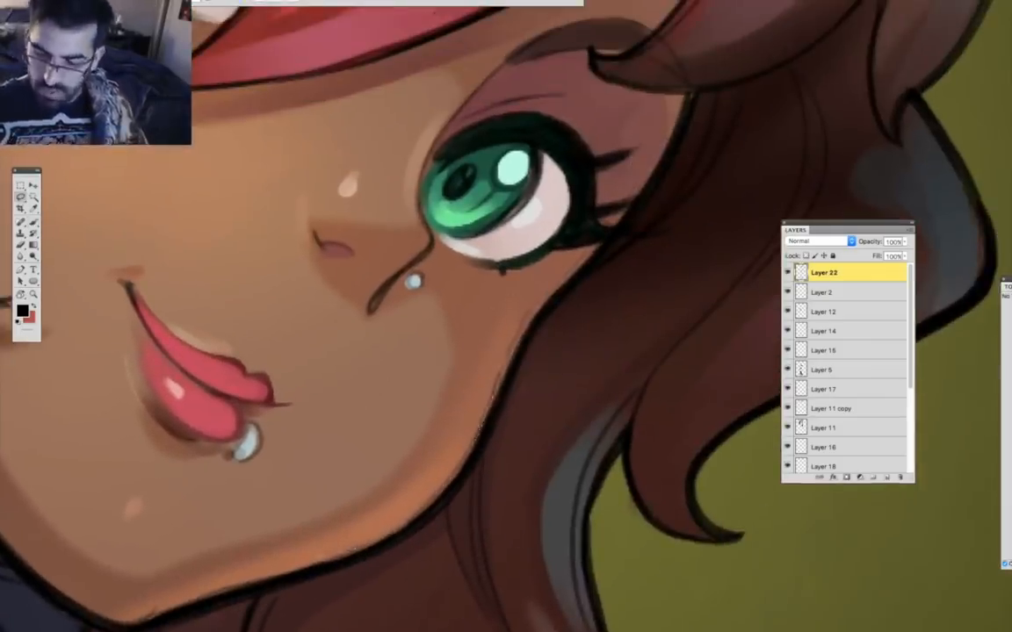
{"action": "left_click_drag", "start_coordinate": [343, 465], "coordinate": [494, 368]}
{"action": "left_click_drag", "start_coordinate": [373, 472], "coordinate": [295, 512]}
{"action": "key", "text": "super+d"}
Rework the black outline between the arm and the blue top with a Lasso selection, and deselect it.
{"action": "key", "text": "z"}
{"action": "left_click", "coordinate": [503, 453], "text": "alt"}
{"action": "left_click", "coordinate": [494, 479], "text": "alt"}
{"action": "left_click", "coordinate": [500, 470], "text": "alt"}
{"action": "left_click_drag", "start_coordinate": [509, 459], "coordinate": [532, 67]}
{"action": "left_click", "coordinate": [378, 198]}
{"action": "key", "text": "l"}
{"action": "left_click_drag", "start_coordinate": [355, 227], "coordinate": [351, 444]}
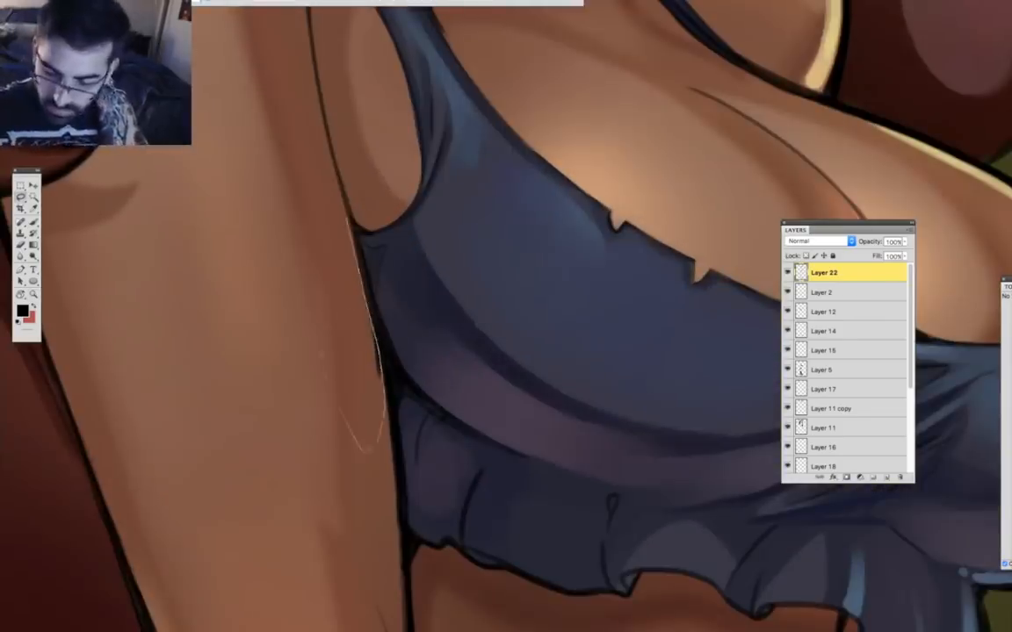
{"action": "key", "text": "super+d"}
Touch up the black outline of the hair tips overlapping the upper arm.
{"action": "left_click_drag", "start_coordinate": [317, 567], "coordinate": [530, 490]}
{"action": "left_click_drag", "start_coordinate": [421, 114], "coordinate": [512, 521]}
{"action": "key", "text": "b"}
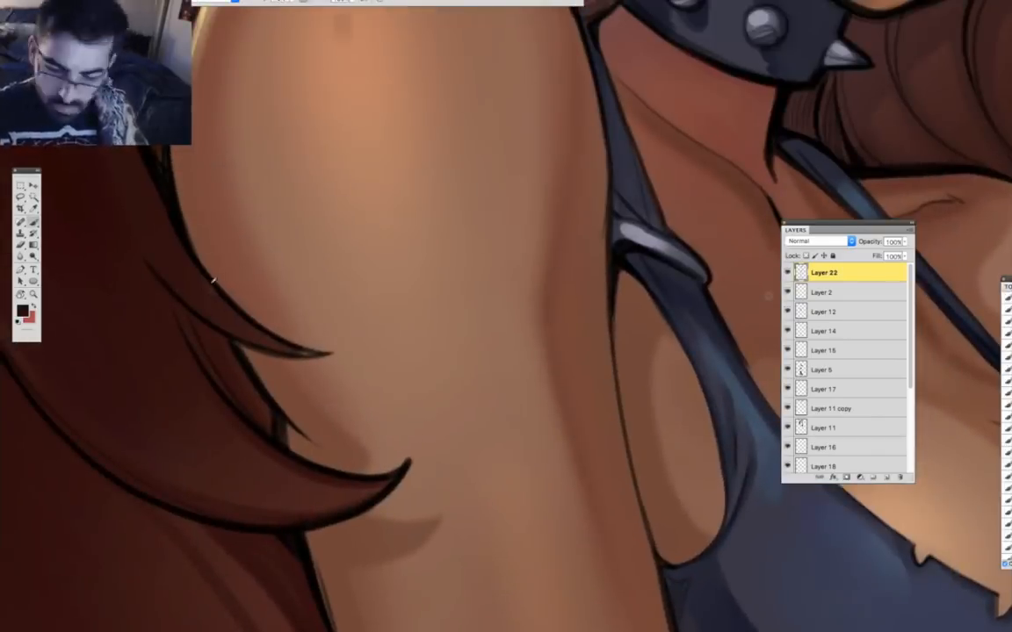
{"action": "left_click_drag", "start_coordinate": [295, 352], "coordinate": [352, 347]}
{"action": "left_click_drag", "start_coordinate": [369, 368], "coordinate": [399, 383]}
{"action": "left_click_drag", "start_coordinate": [377, 123], "coordinate": [422, 457]}
On Layer 2, refine the pale yellow rim light around the top and outer edge of the shoulder.
{"action": "key", "text": "z"}
{"action": "left_click", "coordinate": [361, 336]}
{"action": "key", "text": "b"}
{"action": "left_click", "coordinate": [846, 297]}
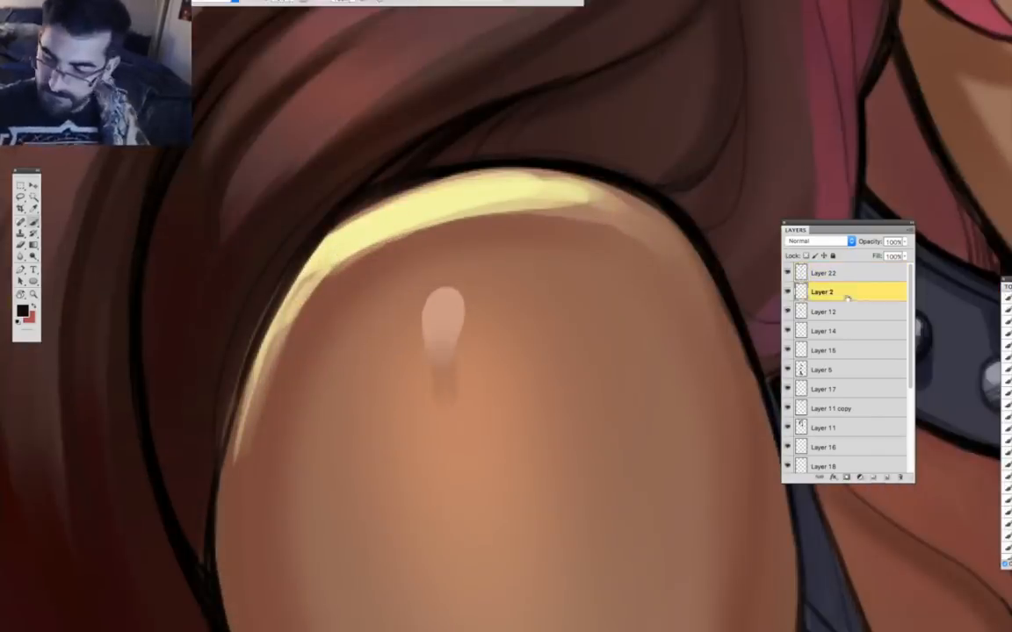
{"action": "mouse_move", "coordinate": [323, 253]}
{"action": "left_mouse_down"}
{"action": "mouse_move", "coordinate": [238, 403]}
{"action": "mouse_move", "coordinate": [228, 594]}
{"action": "mouse_move", "coordinate": [677, 236]}
{"action": "left_mouse_up"}
{"action": "mouse_move", "coordinate": [535, 168]}
{"action": "left_mouse_down"}
{"action": "mouse_move", "coordinate": [286, 323]}
{"action": "mouse_move", "coordinate": [216, 494]}
{"action": "left_mouse_up"}
{"action": "left_click_drag", "start_coordinate": [352, 492], "coordinate": [369, 305]}
{"action": "left_click_drag", "start_coordinate": [239, 387], "coordinate": [267, 479]}
Paint pale yellow rim light along the edges of the lower body and legs.
{"action": "key", "text": "z"}
{"action": "left_click", "coordinate": [439, 419], "text": "alt"}
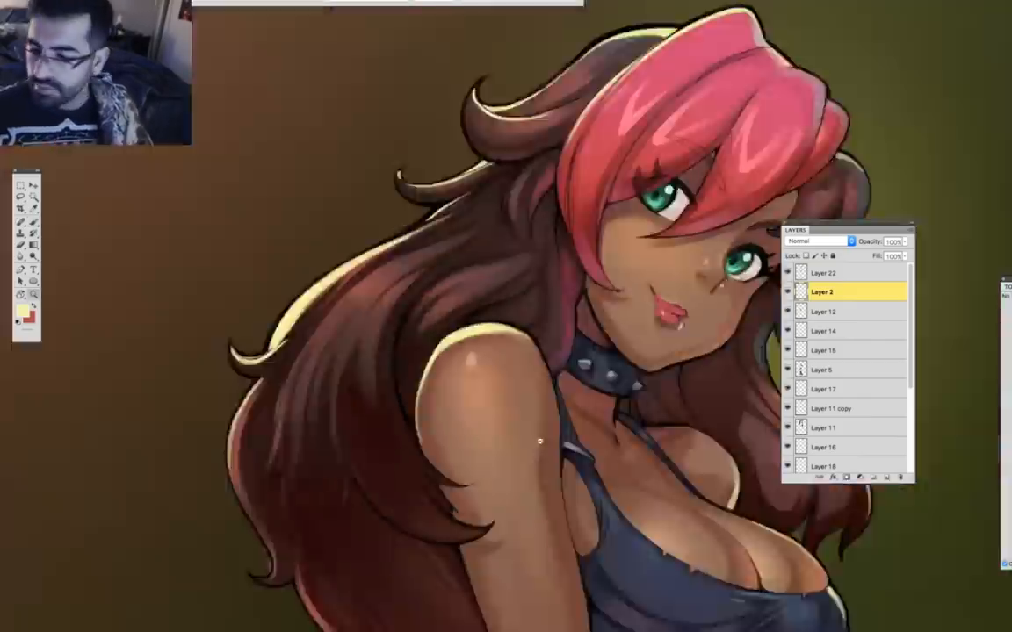
{"action": "left_click_drag", "start_coordinate": [538, 440], "coordinate": [519, 79]}
{"action": "left_click_drag", "start_coordinate": [538, 486], "coordinate": [568, 348]}
{"action": "left_click", "coordinate": [383, 461]}
{"action": "key", "text": "b"}
{"action": "mouse_move", "coordinate": [348, 303]}
{"action": "left_mouse_down"}
{"action": "mouse_move", "coordinate": [337, 339]}
{"action": "mouse_move", "coordinate": [349, 369]}
{"action": "left_mouse_up"}
{"action": "mouse_move", "coordinate": [378, 374]}
{"action": "left_mouse_down"}
{"action": "mouse_move", "coordinate": [562, 290]}
{"action": "mouse_move", "coordinate": [526, 308]}
{"action": "left_mouse_up"}
{"action": "mouse_move", "coordinate": [571, 606]}
{"action": "left_mouse_down"}
{"action": "mouse_move", "coordinate": [504, 437]}
{"action": "mouse_move", "coordinate": [505, 345]}
{"action": "left_mouse_up"}
{"action": "left_click_drag", "start_coordinate": [392, 293], "coordinate": [418, 327]}
{"action": "left_click_drag", "start_coordinate": [399, 246], "coordinate": [395, 308]}
{"action": "left_click_drag", "start_coordinate": [416, 369], "coordinate": [445, 527]}
Paint rim light down the laced outer edge of the boot.
{"action": "left_click_drag", "start_coordinate": [720, 562], "coordinate": [318, 231]}
{"action": "left_click_drag", "start_coordinate": [464, 382], "coordinate": [476, 386]}
{"action": "mouse_move", "coordinate": [499, 409]}
{"action": "left_mouse_down"}
{"action": "mouse_move", "coordinate": [592, 404]}
{"action": "mouse_move", "coordinate": [501, 410]}
{"action": "left_mouse_up"}
{"action": "left_click_drag", "start_coordinate": [399, 101], "coordinate": [430, 210]}
{"action": "left_click_drag", "start_coordinate": [427, 225], "coordinate": [442, 334]}
{"action": "left_click_drag", "start_coordinate": [447, 337], "coordinate": [453, 378]}
{"action": "mouse_move", "coordinate": [522, 465]}
{"action": "left_mouse_down"}
{"action": "mouse_move", "coordinate": [514, 541]}
{"action": "mouse_move", "coordinate": [494, 558]}
{"action": "mouse_move", "coordinate": [328, 267]}
{"action": "mouse_move", "coordinate": [352, 201]}
{"action": "left_mouse_up"}
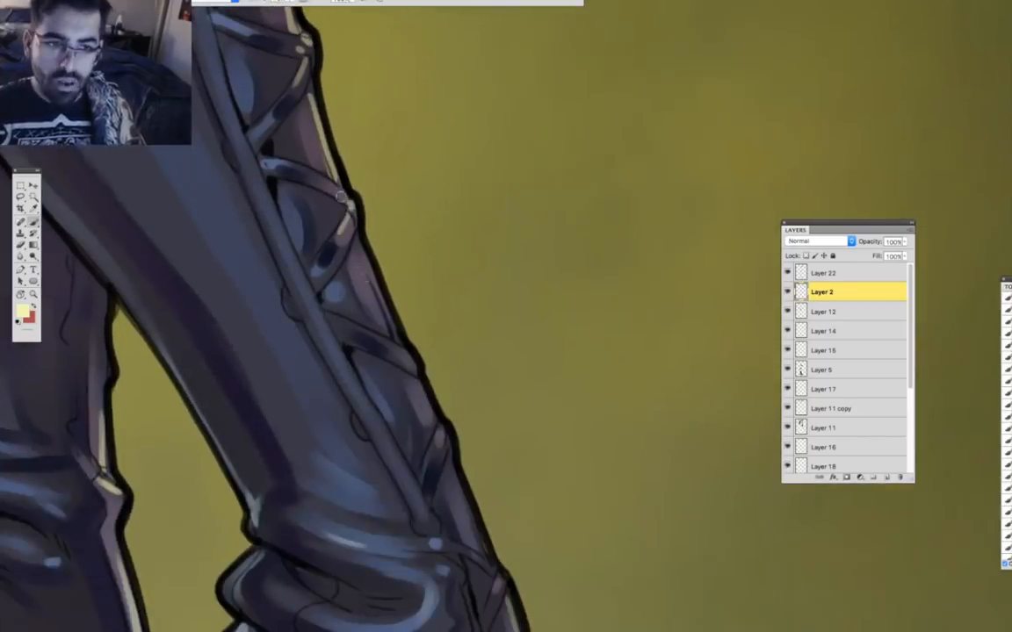
{"action": "left_click_drag", "start_coordinate": [367, 272], "coordinate": [393, 317]}
{"action": "left_click_drag", "start_coordinate": [355, 245], "coordinate": [379, 283]}
{"action": "left_click_drag", "start_coordinate": [402, 351], "coordinate": [421, 377]}
{"action": "left_click_drag", "start_coordinate": [419, 388], "coordinate": [490, 546]}
Add rim light strokes to the edges and folds of the lower boots.
{"action": "left_click_drag", "start_coordinate": [492, 549], "coordinate": [436, 279]}
{"action": "left_click_drag", "start_coordinate": [454, 336], "coordinate": [472, 406]}
{"action": "left_click_drag", "start_coordinate": [189, 242], "coordinate": [204, 260]}
{"action": "left_click_drag", "start_coordinate": [203, 286], "coordinate": [172, 309]}
{"action": "left_click_drag", "start_coordinate": [159, 383], "coordinate": [129, 409]}
{"action": "left_click_drag", "start_coordinate": [174, 372], "coordinate": [93, 451]}
On Layer 9 copy, touch up the shading beside the nose and along the cheek with a sampled reddish brown.
{"action": "key", "text": "super+minus"}
{"action": "key", "text": "super+minus"}
{"action": "key", "text": "super+minus"}
{"action": "key", "text": "super+minus"}
{"action": "left_click_drag", "start_coordinate": [495, 360], "coordinate": [473, 413]}
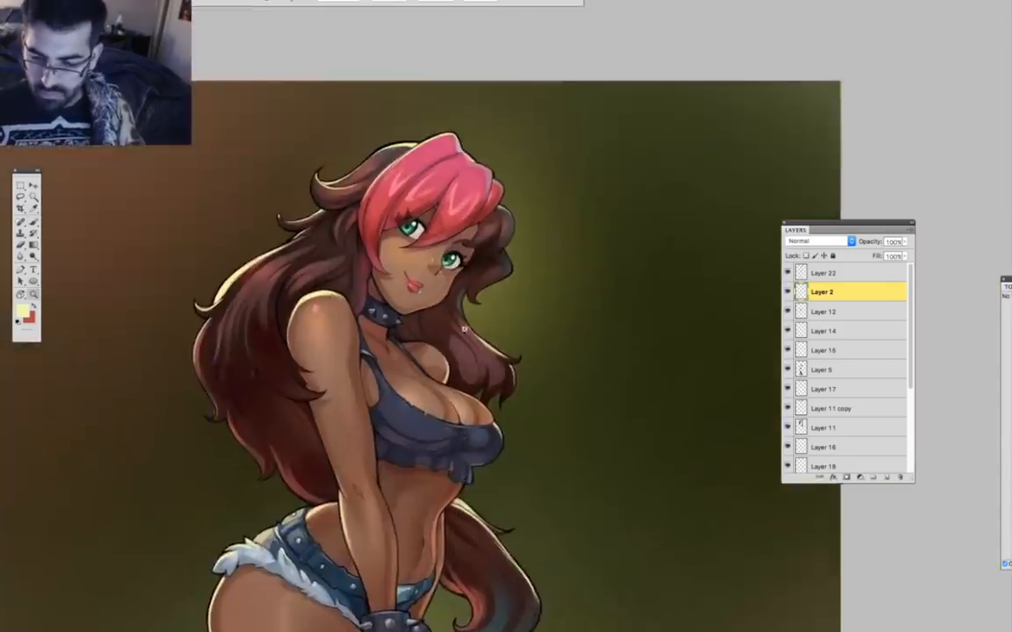
{"action": "left_click", "coordinate": [435, 268]}
{"action": "left_click", "coordinate": [435, 267]}
{"action": "left_click", "coordinate": [436, 268]}
{"action": "left_click", "coordinate": [436, 267]}
{"action": "key", "text": "b"}
{"action": "left_click_drag", "start_coordinate": [909, 341], "coordinate": [909, 426]}
{"action": "left_click", "coordinate": [834, 348]}
{"action": "left_click", "coordinate": [242, 143], "text": "alt"}
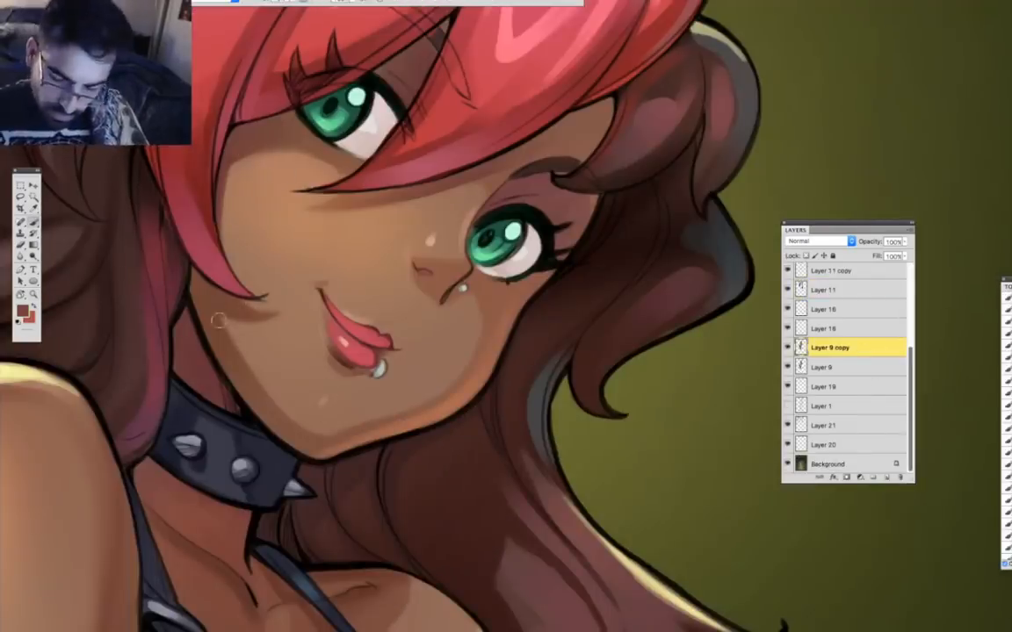
{"action": "left_click_drag", "start_coordinate": [448, 288], "coordinate": [467, 271]}
{"action": "mouse_move", "coordinate": [615, 198]}
{"action": "left_mouse_down"}
{"action": "mouse_move", "coordinate": [571, 294]}
{"action": "mouse_move", "coordinate": [522, 352]}
{"action": "left_mouse_up"}
On Layer 11, choose a light orange and paint a warm accent along the edge of the side hair curl.
{"action": "left_click", "coordinate": [854, 291]}
{"action": "key", "text": "r"}
{"action": "mouse_move", "coordinate": [569, 266]}
{"action": "left_mouse_down"}
{"action": "mouse_move", "coordinate": [742, 445]}
{"action": "mouse_move", "coordinate": [757, 429]}
{"action": "left_mouse_up"}
{"action": "left_click_drag", "start_coordinate": [757, 429], "coordinate": [338, 580]}
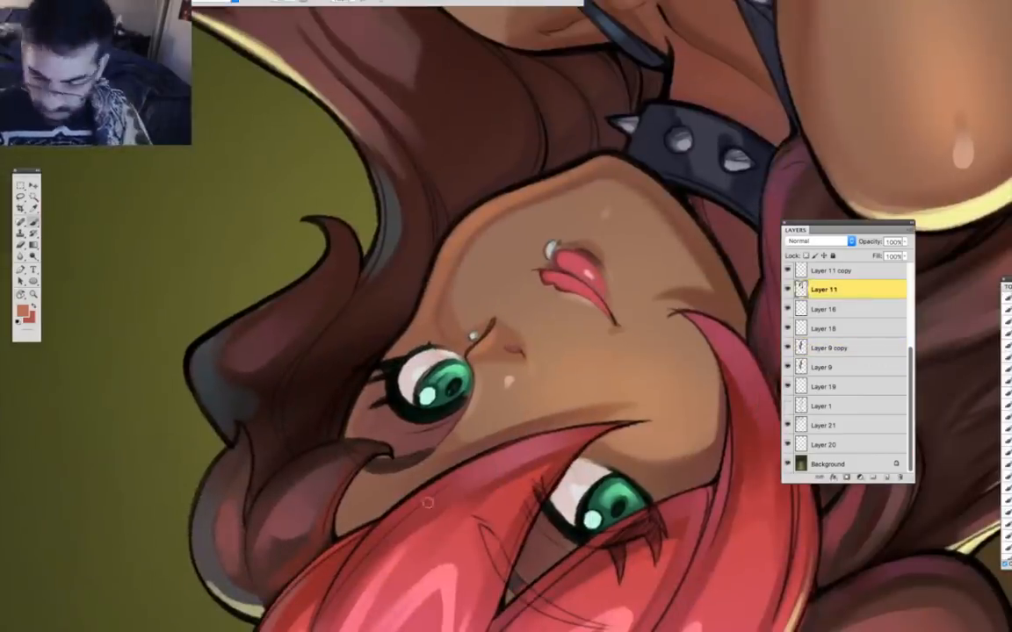
{"action": "left_click", "coordinate": [23, 311]}
{"action": "left_click_drag", "start_coordinate": [196, 553], "coordinate": [196, 546]}
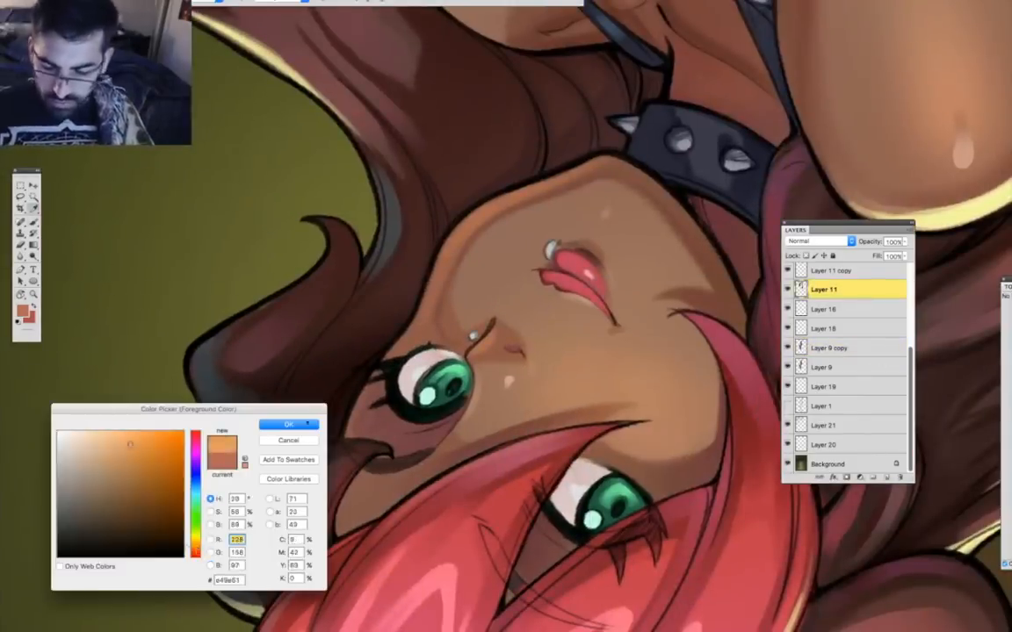
{"action": "key", "text": "Return"}
{"action": "mouse_move", "coordinate": [275, 301]}
{"action": "left_mouse_down"}
{"action": "mouse_move", "coordinate": [209, 358]}
{"action": "mouse_move", "coordinate": [248, 322]}
{"action": "left_mouse_up"}
Examine the whole figure and the face, hiding and showing the Overlay Layer 18 to judge its effect.
{"action": "key", "text": "r"}
{"action": "mouse_move", "coordinate": [544, 351]}
{"action": "left_mouse_down"}
{"action": "mouse_move", "coordinate": [763, 269]}
{"action": "mouse_move", "coordinate": [773, 286]}
{"action": "left_mouse_up"}
{"action": "left_click_drag", "start_coordinate": [795, 562], "coordinate": [390, 495]}
{"action": "left_click", "coordinate": [539, 462], "text": "alt"}
{"action": "left_click", "coordinate": [539, 464], "text": "alt"}
{"action": "left_click", "coordinate": [526, 497], "text": "alt"}
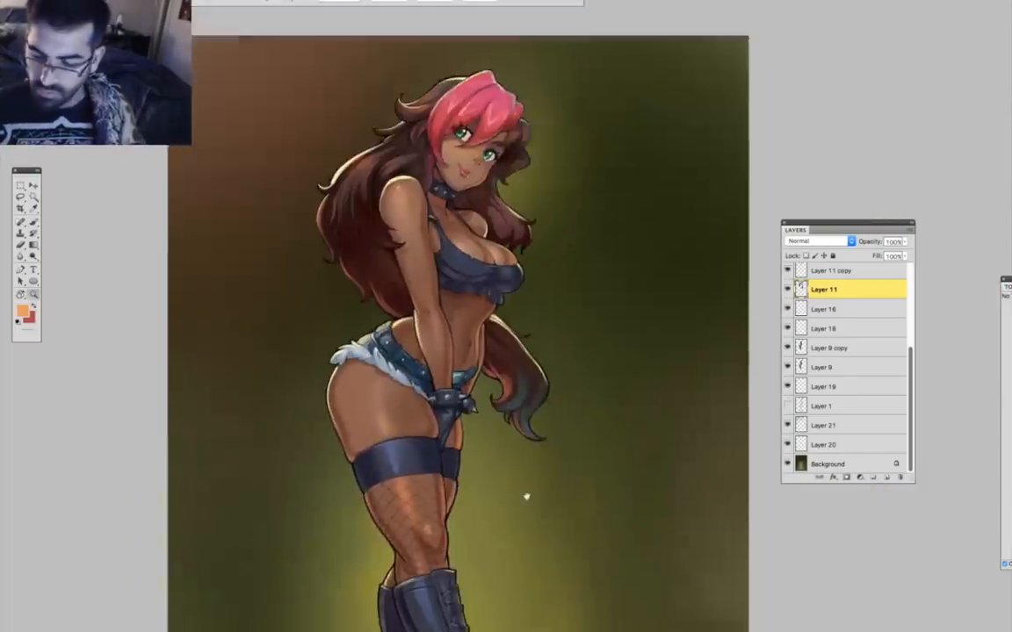
{"action": "left_click_drag", "start_coordinate": [535, 385], "coordinate": [512, 424]}
{"action": "left_click", "coordinate": [499, 252]}
{"action": "left_click", "coordinate": [493, 252]}
{"action": "left_click", "coordinate": [492, 252]}
{"action": "left_click", "coordinate": [481, 365]}
{"action": "key", "text": "b"}
{"action": "left_click", "coordinate": [787, 329]}
{"action": "left_click", "coordinate": [787, 328]}
{"action": "left_click", "coordinate": [825, 328]}
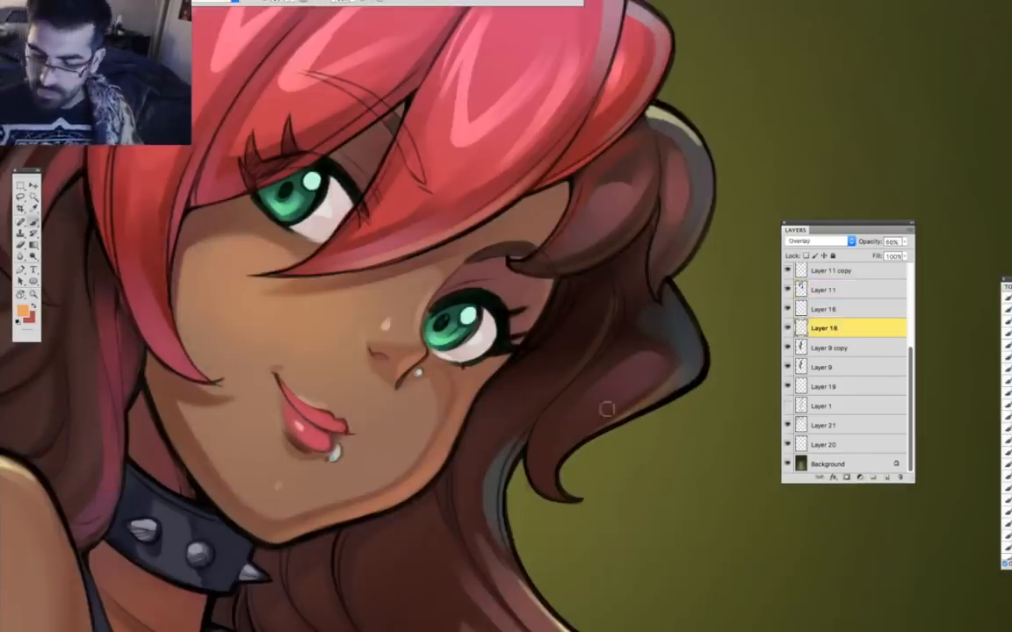
{"action": "key", "text": "super+t"}
{"action": "left_click_drag", "start_coordinate": [314, 573], "coordinate": [314, 630]}
{"action": "key", "text": "Return"}
On Layer 9 copy, mix a dark maroon brush colour from sampled tones and make Layer 11 active.
{"action": "key", "text": "alt+bracketleft"}
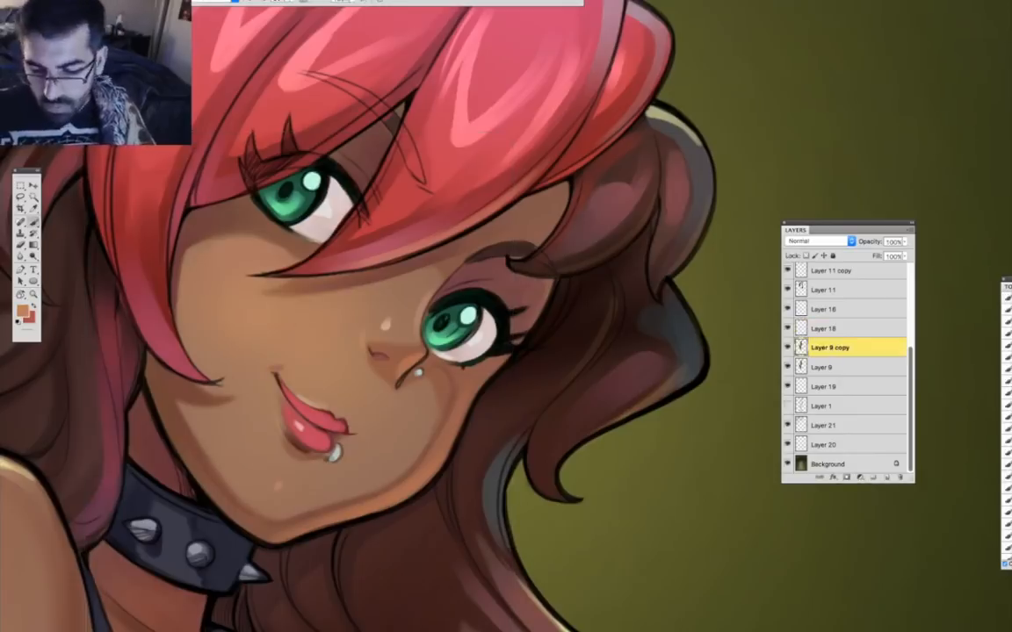
{"action": "left_click", "coordinate": [134, 565], "text": "alt"}
{"action": "left_click", "coordinate": [23, 311]}
{"action": "left_click", "coordinate": [88, 480]}
{"action": "left_click_drag", "start_coordinate": [195, 552], "coordinate": [196, 499]}
{"action": "left_click", "coordinate": [289, 424]}
{"action": "key", "text": "bracketright"}
{"action": "left_click_drag", "start_coordinate": [476, 422], "coordinate": [481, 564]}
{"action": "left_click", "coordinate": [376, 293], "text": "alt"}
{"action": "left_click", "coordinate": [23, 311]}
{"action": "left_click", "coordinate": [128, 512]}
{"action": "left_click", "coordinate": [289, 424]}
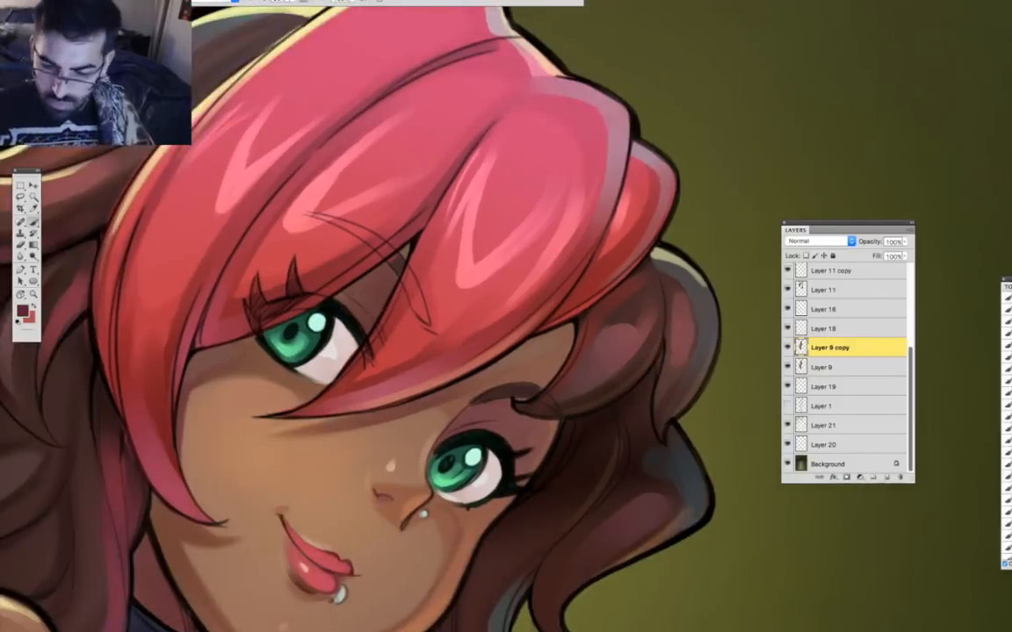
{"action": "left_click", "coordinate": [834, 290]}
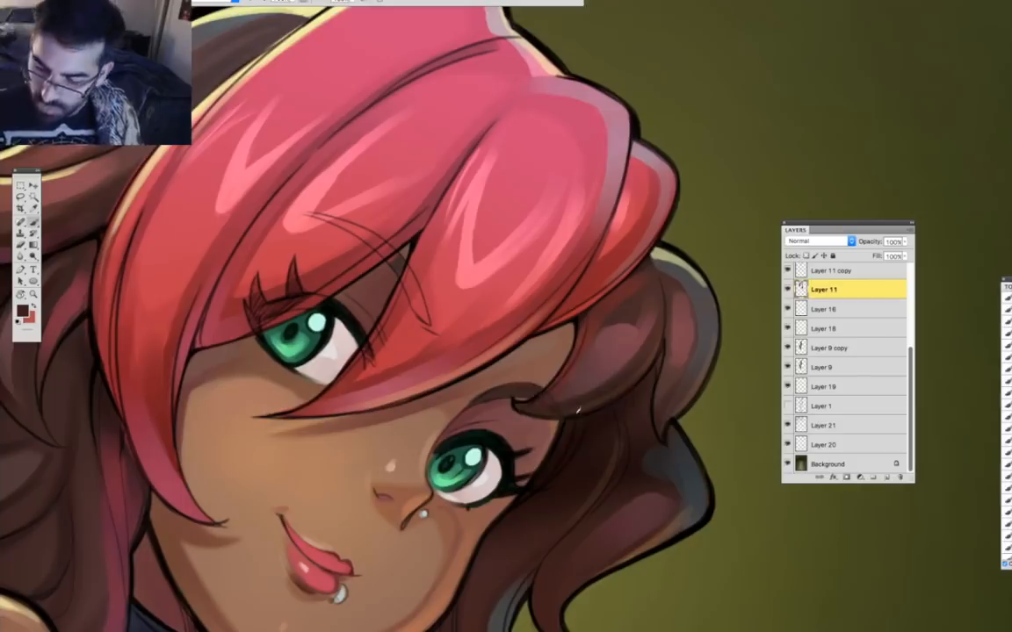
Create a new layer above Layer 22 and dab small olive-yellow reflections in both pupils.
{"action": "scroll", "coordinate": [844, 289], "scroll_direction": "up", "scroll_amount": 8}
{"action": "left_click", "coordinate": [843, 273]}
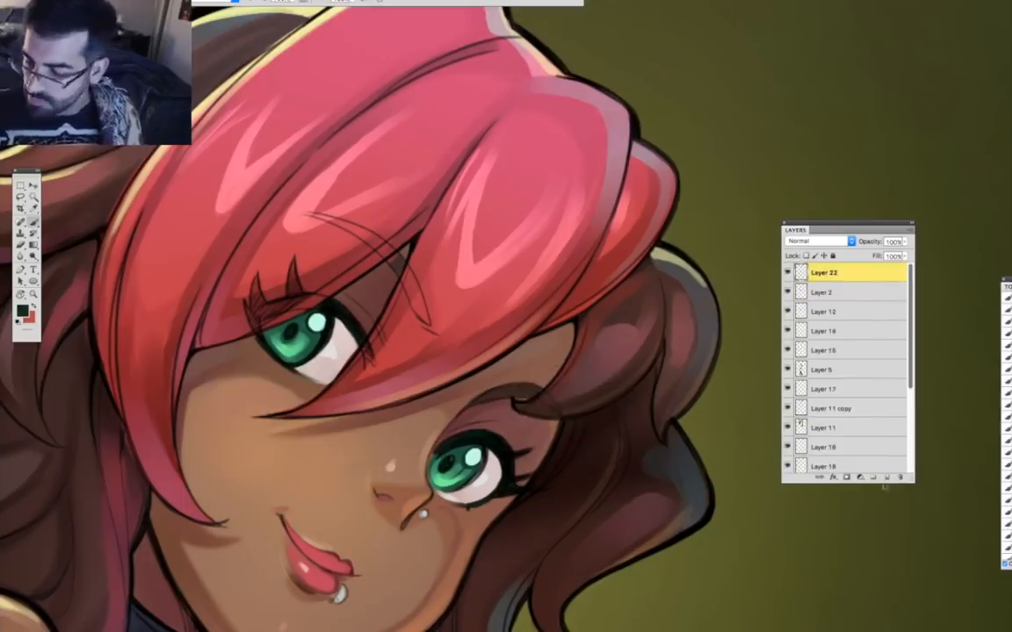
{"action": "left_click", "coordinate": [887, 478]}
{"action": "left_click", "coordinate": [23, 311]}
{"action": "left_click", "coordinate": [195, 534]}
{"action": "left_click", "coordinate": [135, 477]}
{"action": "left_click", "coordinate": [289, 424]}
{"action": "left_click_drag", "start_coordinate": [446, 463], "coordinate": [444, 472]}
{"action": "left_click", "coordinate": [288, 336]}
On Layer 23, mix a dark red from the sampled skin tone and darken the mouth line from its corner.
{"action": "mouse_move", "coordinate": [503, 630]}
{"action": "left_mouse_down"}
{"action": "mouse_move", "coordinate": [530, 537]}
{"action": "mouse_move", "coordinate": [510, 513]}
{"action": "left_mouse_up"}
{"action": "left_click", "coordinate": [512, 333], "text": "alt"}
{"action": "left_click", "coordinate": [482, 360], "text": "alt"}
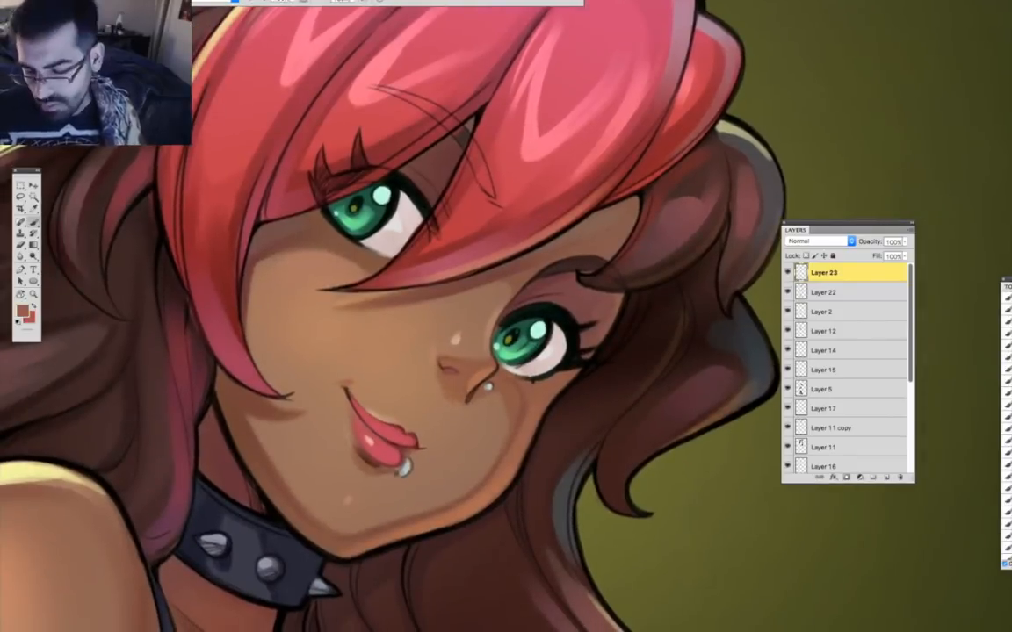
{"action": "left_click", "coordinate": [23, 311]}
{"action": "left_click", "coordinate": [136, 513]}
{"action": "left_click", "coordinate": [289, 424]}
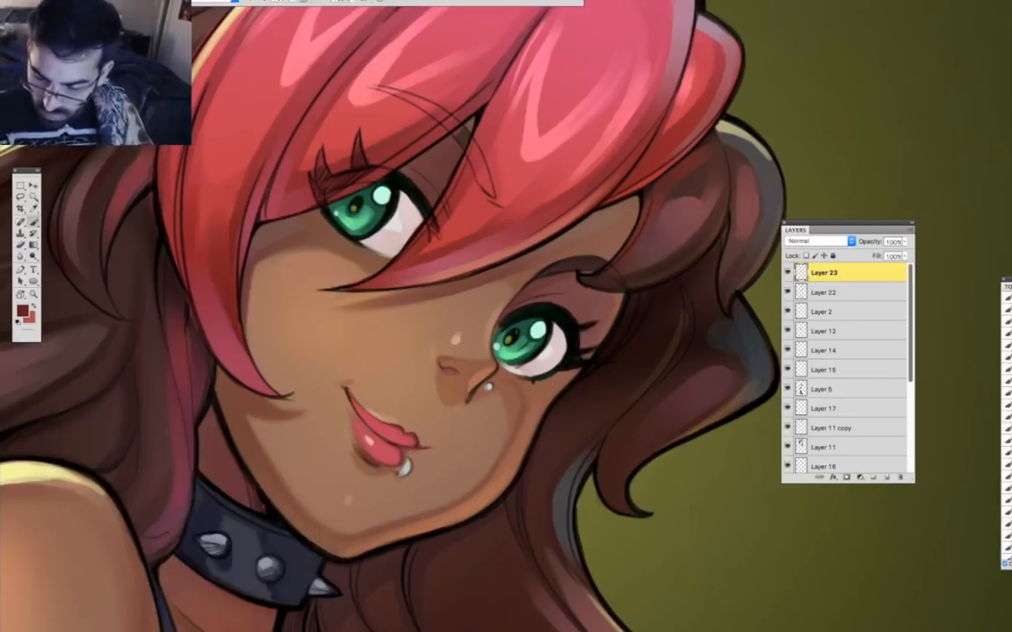
{"action": "left_click", "coordinate": [24, 310]}
{"action": "left_click", "coordinate": [141, 528]}
{"action": "left_click", "coordinate": [289, 424]}
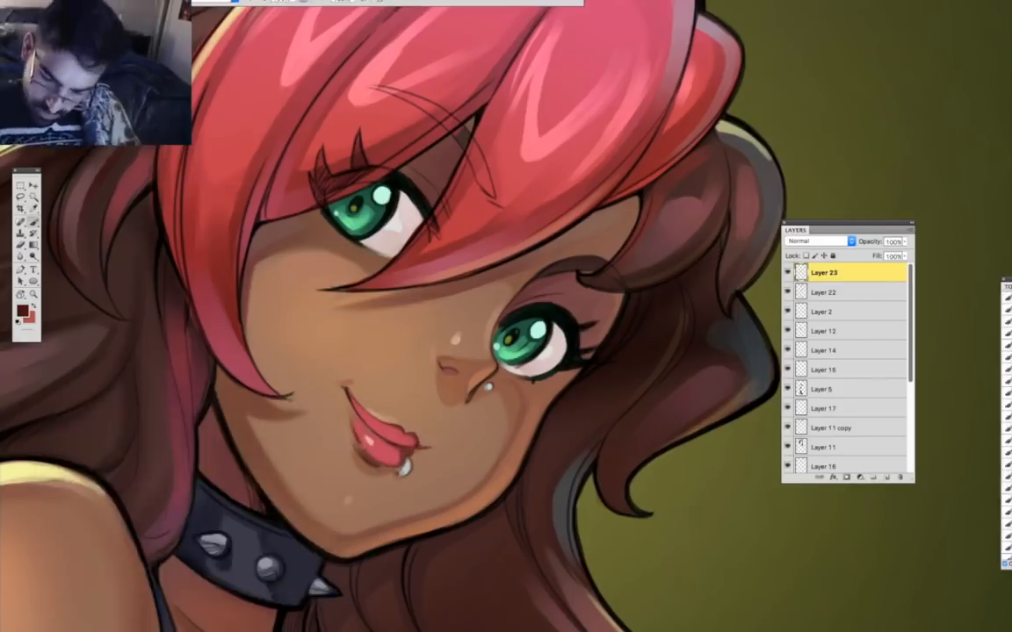
{"action": "left_click_drag", "start_coordinate": [348, 390], "coordinate": [363, 419]}
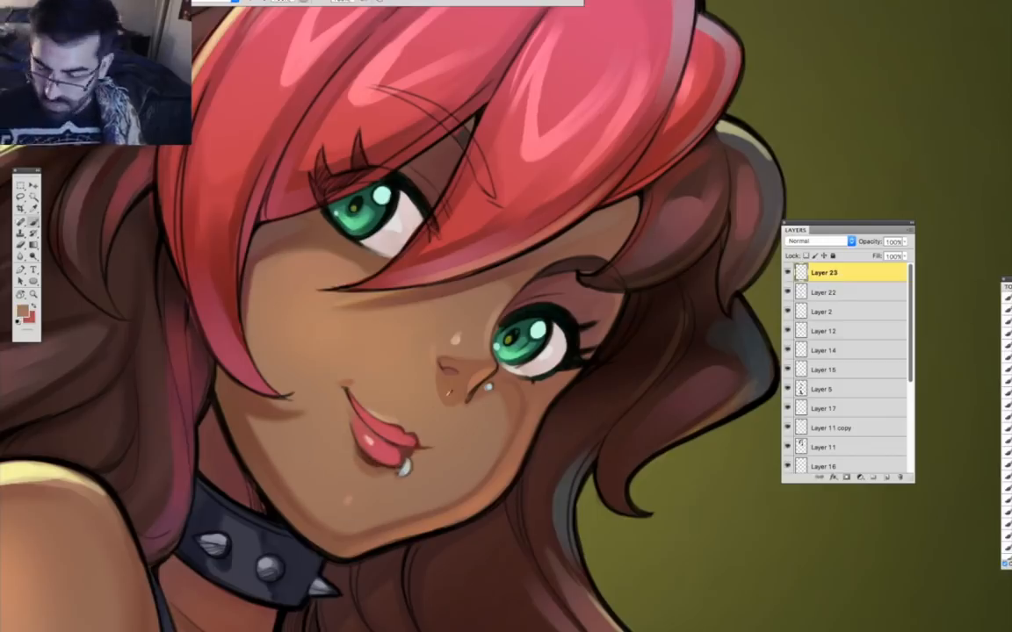
On Layer 9 copy, mix a dark teal and paint a shadow across the upper iris of the eye beneath the bangs.
{"action": "left_click_drag", "start_coordinate": [374, 226], "coordinate": [395, 499]}
{"action": "left_click", "coordinate": [395, 499], "text": "super"}
{"action": "left_click", "coordinate": [339, 456], "text": "alt"}
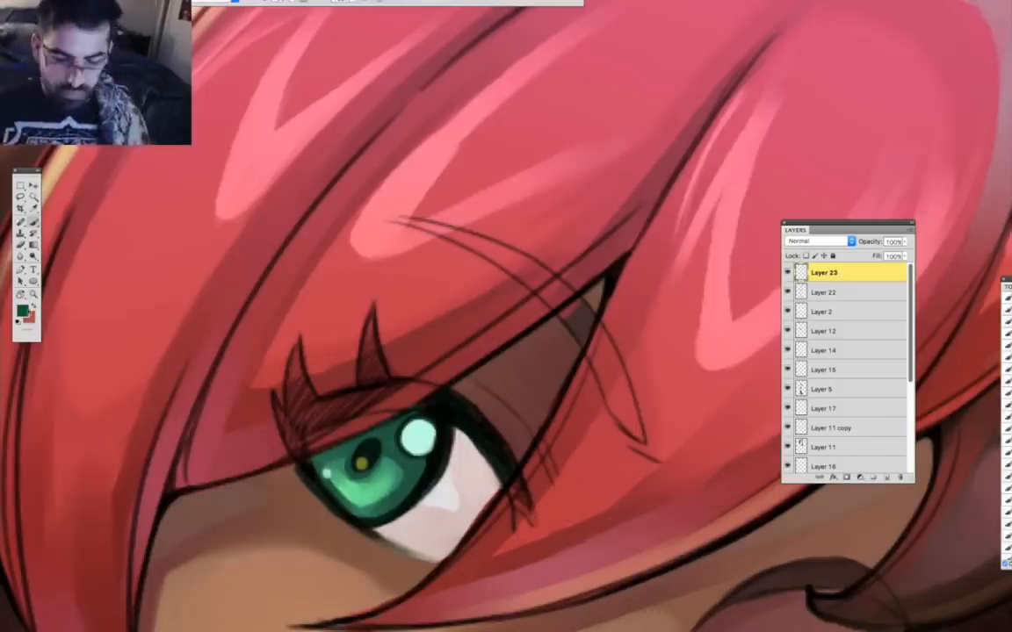
{"action": "left_click_drag", "start_coordinate": [910, 352], "coordinate": [910, 393]}
{"action": "left_click", "coordinate": [866, 424]}
{"action": "mouse_move", "coordinate": [314, 461]}
{"action": "left_mouse_down"}
{"action": "mouse_move", "coordinate": [400, 427]}
{"action": "mouse_move", "coordinate": [404, 326]}
{"action": "left_mouse_up"}
{"action": "left_click", "coordinate": [23, 311]}
{"action": "left_click", "coordinate": [195, 490]}
{"action": "left_click", "coordinate": [289, 424]}
{"action": "left_click", "coordinate": [24, 311]}
{"action": "left_click", "coordinate": [158, 525]}
{"action": "left_click", "coordinate": [289, 425]}
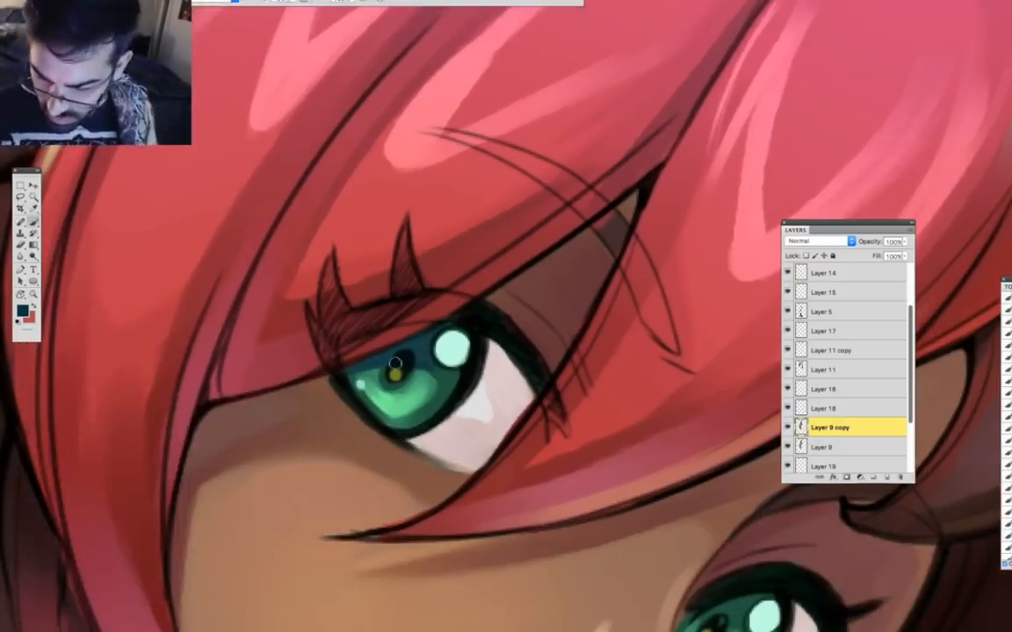
{"action": "left_click_drag", "start_coordinate": [312, 336], "coordinate": [360, 321]}
On Layer 11, mix a very dark brown and darken the sliver of eyebrow showing through the gap in the bangs.
{"action": "left_click_drag", "start_coordinate": [591, 592], "coordinate": [424, 356]}
{"action": "scroll", "coordinate": [424, 356], "scroll_direction": "down", "scroll_amount": 7}
{"action": "scroll", "coordinate": [423, 356], "scroll_direction": "right", "scroll_amount": 5}
{"action": "scroll", "coordinate": [423, 356], "scroll_direction": "up", "scroll_amount": 6}
{"action": "scroll", "coordinate": [424, 355], "scroll_direction": "left", "scroll_amount": 4}
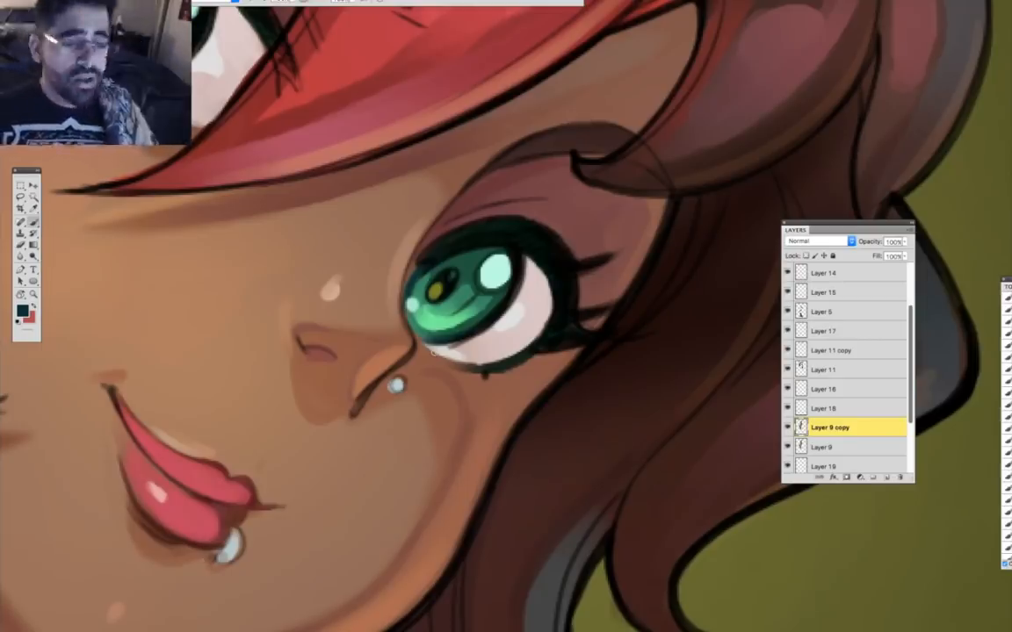
{"action": "scroll", "coordinate": [434, 353], "scroll_direction": "down", "scroll_amount": 3}
{"action": "key", "text": "r"}
{"action": "left_click_drag", "start_coordinate": [434, 353], "coordinate": [383, 331]}
{"action": "key", "text": "l"}
{"action": "mouse_move", "coordinate": [532, 204]}
{"action": "left_mouse_down"}
{"action": "mouse_move", "coordinate": [425, 271]}
{"action": "mouse_move", "coordinate": [655, 156]}
{"action": "left_mouse_up"}
{"action": "left_click", "coordinate": [833, 374]}
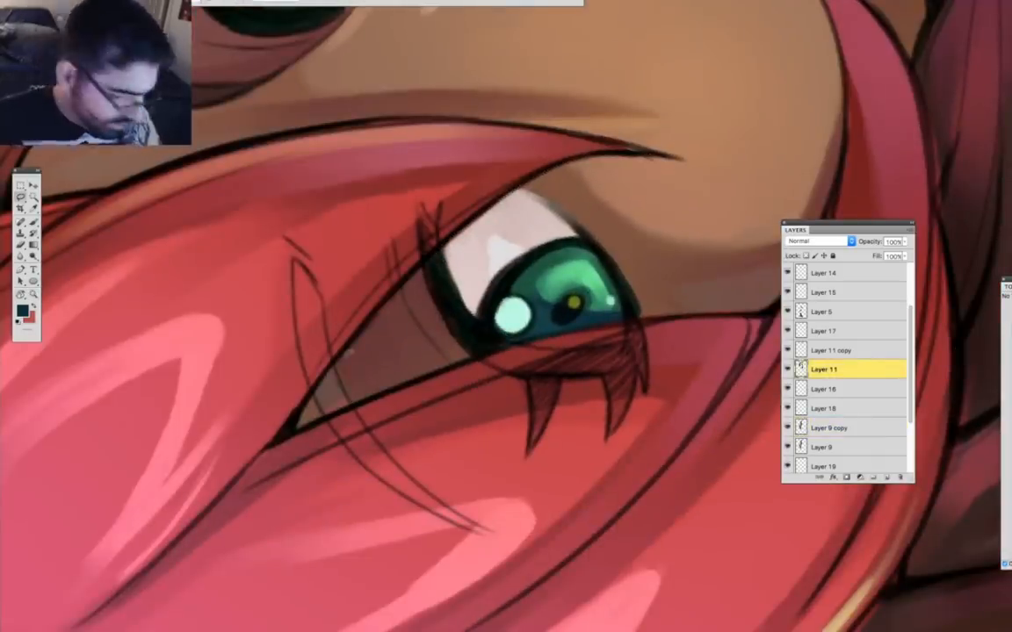
{"action": "key", "text": "b"}
{"action": "left_click", "coordinate": [23, 311]}
{"action": "left_click", "coordinate": [122, 537]}
{"action": "left_click", "coordinate": [289, 424]}
{"action": "left_click_drag", "start_coordinate": [332, 404], "coordinate": [329, 373]}
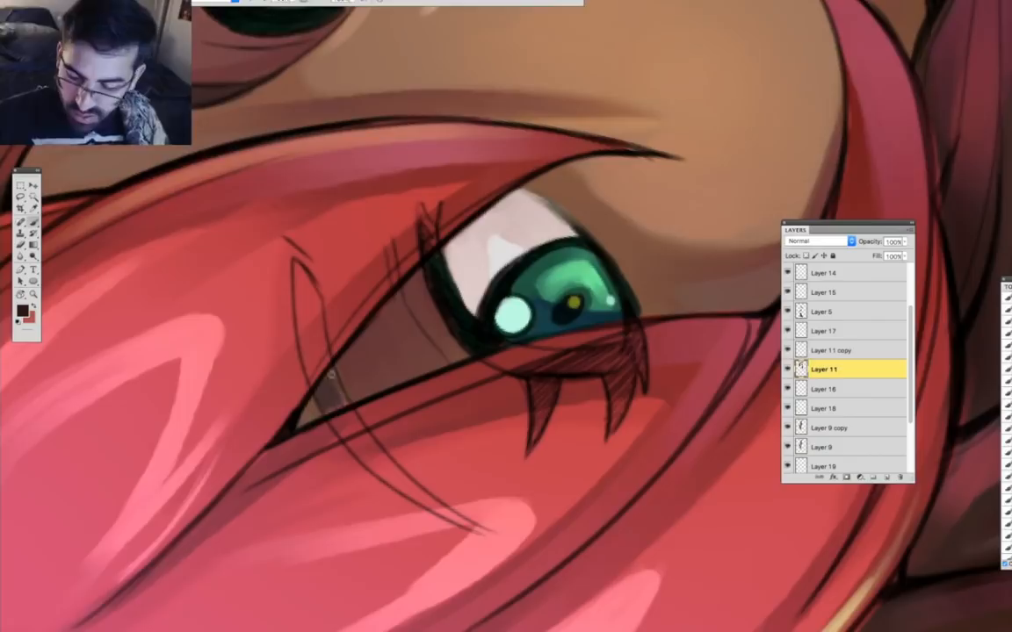
On Layer 9 copy, mix a muted pink from a sampled tone and touch up the face with it.
{"action": "key", "text": "super+0"}
{"action": "left_click", "coordinate": [529, 150], "text": "super"}
{"action": "left_click_drag", "start_coordinate": [462, 174], "coordinate": [442, 401]}
{"action": "key", "text": "i"}
{"action": "left_click", "coordinate": [442, 401]}
{"action": "left_click", "coordinate": [23, 311]}
{"action": "left_click", "coordinate": [95, 465]}
{"action": "left_click", "coordinate": [289, 425]}
{"action": "key", "text": "b"}
{"action": "left_click", "coordinate": [452, 365], "text": "super"}
{"action": "left_click_drag", "start_coordinate": [439, 335], "coordinate": [480, 377]}
Check the hair's rim light by toggling layer visibility and move Layer 2 above Layer 23 in the stack.
{"action": "left_click_drag", "start_coordinate": [615, 544], "coordinate": [478, 358]}
{"action": "left_click", "coordinate": [562, 470], "text": "alt+super"}
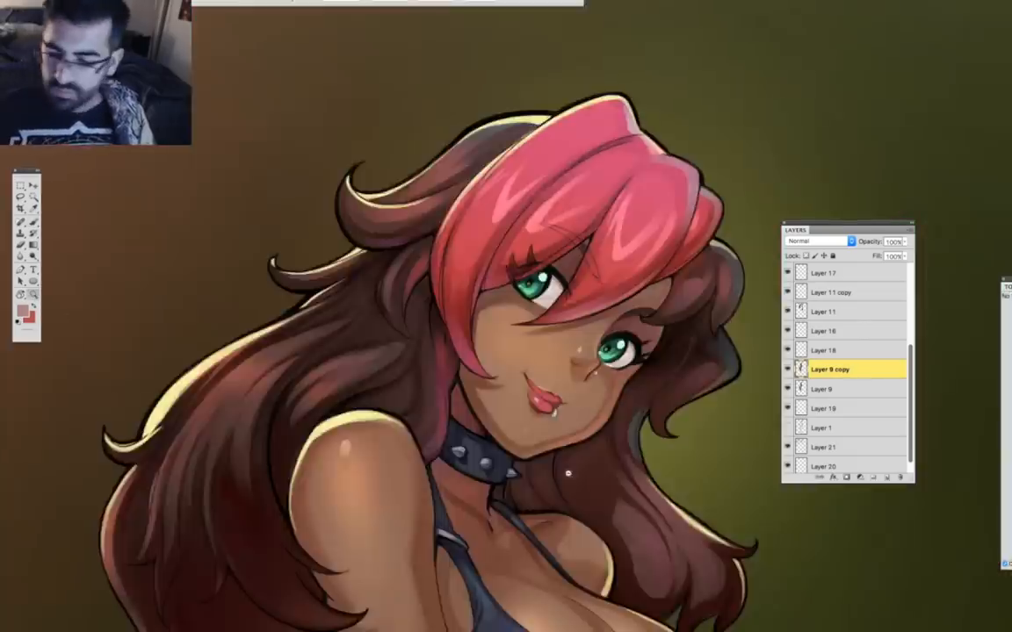
{"action": "left_click", "coordinate": [554, 487], "text": "alt+super"}
{"action": "left_click", "coordinate": [549, 495], "text": "alt+super"}
{"action": "left_click", "coordinate": [529, 399], "text": "super"}
{"action": "left_click_drag", "start_coordinate": [278, 99], "coordinate": [395, 174]}
{"action": "left_click_drag", "start_coordinate": [440, 381], "coordinate": [455, 390]}
{"action": "left_click", "coordinate": [384, 402], "text": "alt"}
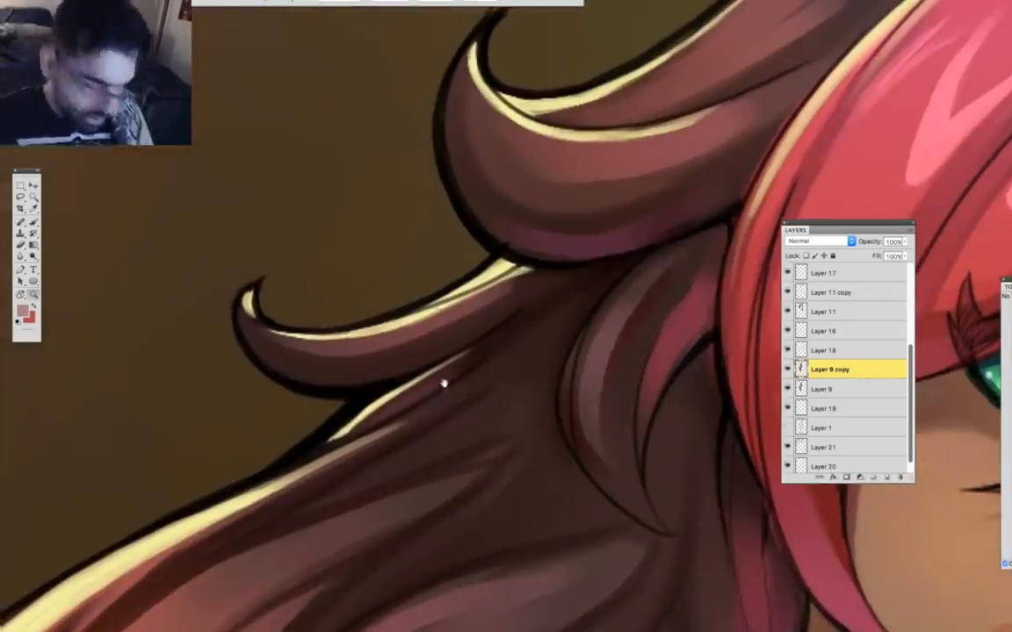
{"action": "scroll", "coordinate": [848, 352], "scroll_direction": "up", "scroll_amount": 5}
{"action": "left_click", "coordinate": [834, 273]}
{"action": "left_click", "coordinate": [788, 275]}
{"action": "left_click", "coordinate": [789, 275]}
{"action": "left_click", "coordinate": [789, 275]}
{"action": "left_click_drag", "start_coordinate": [834, 313], "coordinate": [832, 266]}
On Layer 2, paint pale yellow rim light along the curled lock and strands at the back of the hair.
{"action": "key", "text": "r"}
{"action": "key", "text": "b"}
{"action": "left_click_drag", "start_coordinate": [655, 266], "coordinate": [404, 525]}
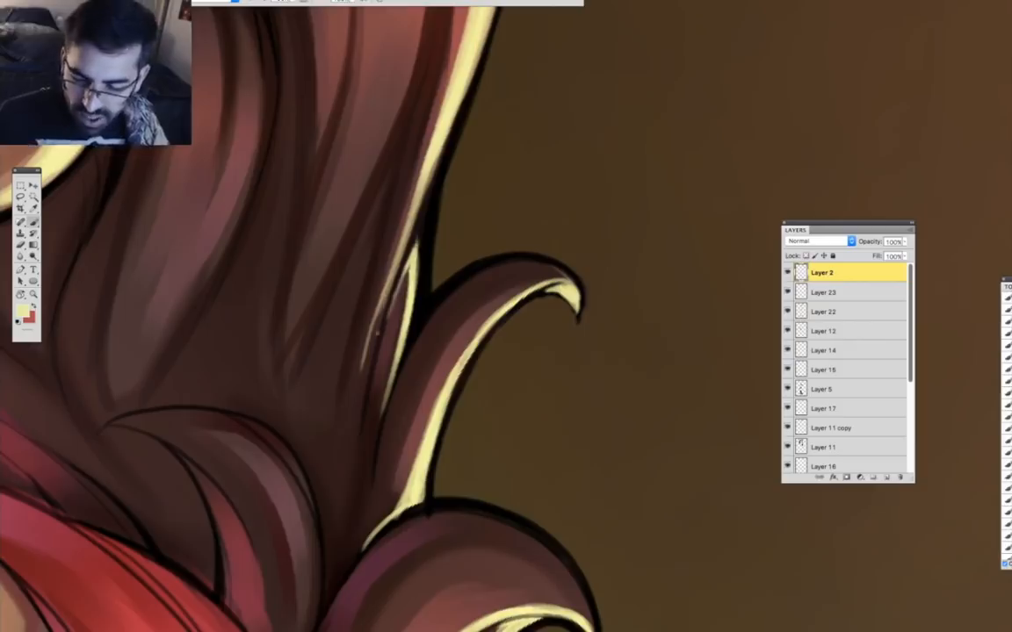
{"action": "left_click_drag", "start_coordinate": [406, 211], "coordinate": [312, 530]}
{"action": "key", "text": "r"}
{"action": "mouse_move", "coordinate": [508, 180]}
{"action": "left_mouse_down"}
{"action": "mouse_move", "coordinate": [357, 470]}
{"action": "mouse_move", "coordinate": [345, 454]}
{"action": "left_mouse_up"}
{"action": "key", "text": "b"}
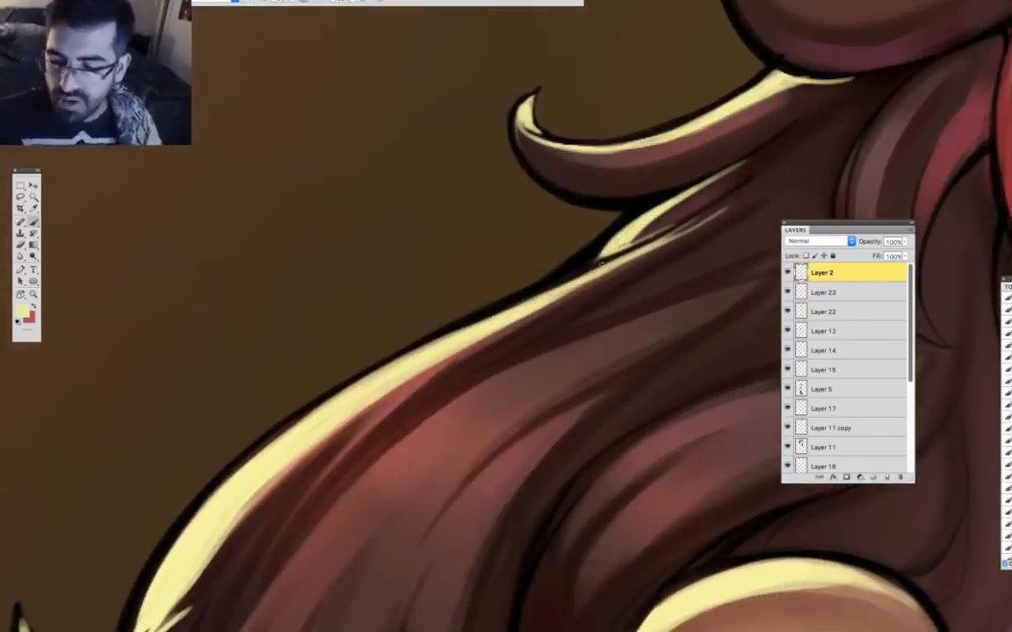
{"action": "left_click_drag", "start_coordinate": [540, 229], "coordinate": [405, 397]}
{"action": "left_click_drag", "start_coordinate": [539, 270], "coordinate": [187, 515]}
Extend the pale yellow rim light along the top of the head and the outer edge of the pink bangs.
{"action": "left_click_drag", "start_coordinate": [431, 473], "coordinate": [418, 475]}
{"action": "mouse_move", "coordinate": [619, 378]}
{"action": "left_mouse_down"}
{"action": "mouse_move", "coordinate": [370, 408]}
{"action": "mouse_move", "coordinate": [385, 384]}
{"action": "left_mouse_up"}
{"action": "left_click_drag", "start_coordinate": [334, 369], "coordinate": [266, 562]}
{"action": "left_click_drag", "start_coordinate": [384, 283], "coordinate": [268, 505]}
{"action": "mouse_move", "coordinate": [637, 94]}
{"action": "left_mouse_down"}
{"action": "mouse_move", "coordinate": [476, 203]}
{"action": "mouse_move", "coordinate": [382, 338]}
{"action": "left_mouse_up"}
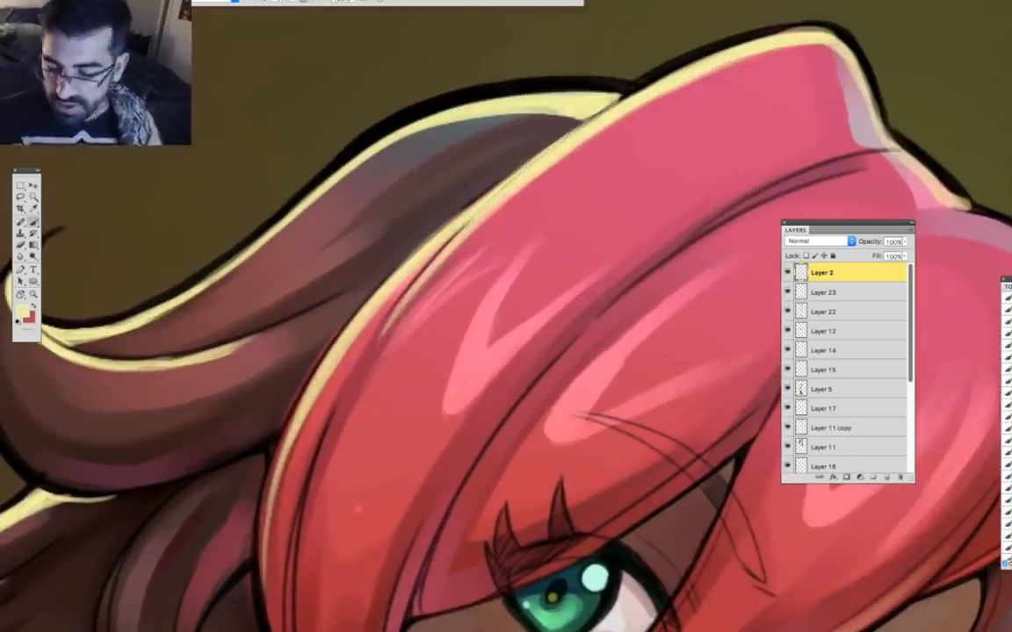
Add pale yellow rim light to the outer edges of the hair curls beside the face.
{"action": "scroll", "coordinate": [419, 529], "scroll_direction": "down", "scroll_amount": 15}
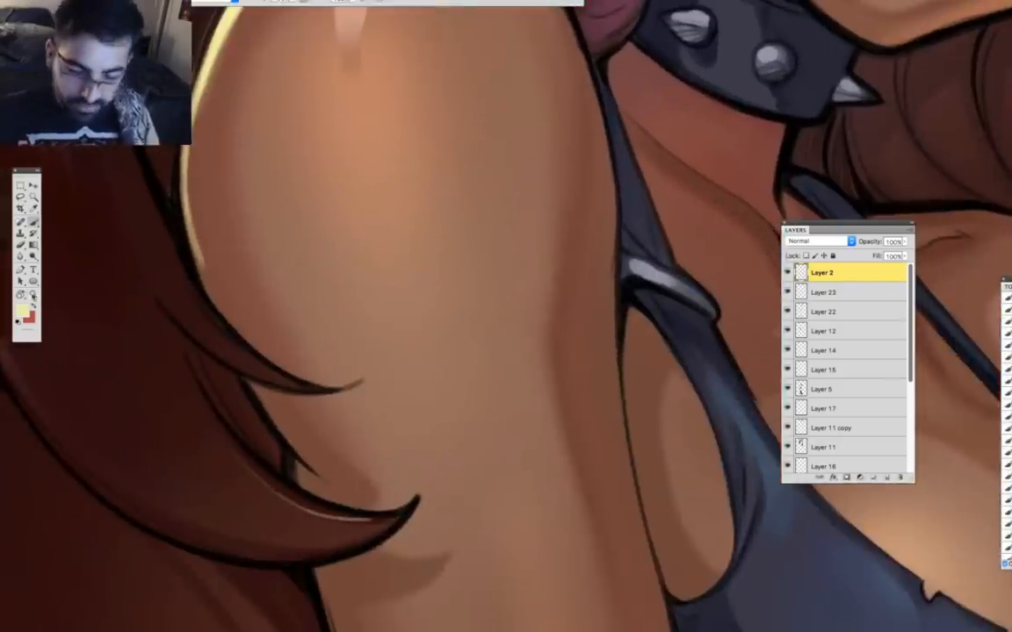
{"action": "scroll", "coordinate": [255, 298], "scroll_direction": "down", "scroll_amount": 10}
{"action": "scroll", "coordinate": [534, 131], "scroll_direction": "up", "scroll_amount": 8}
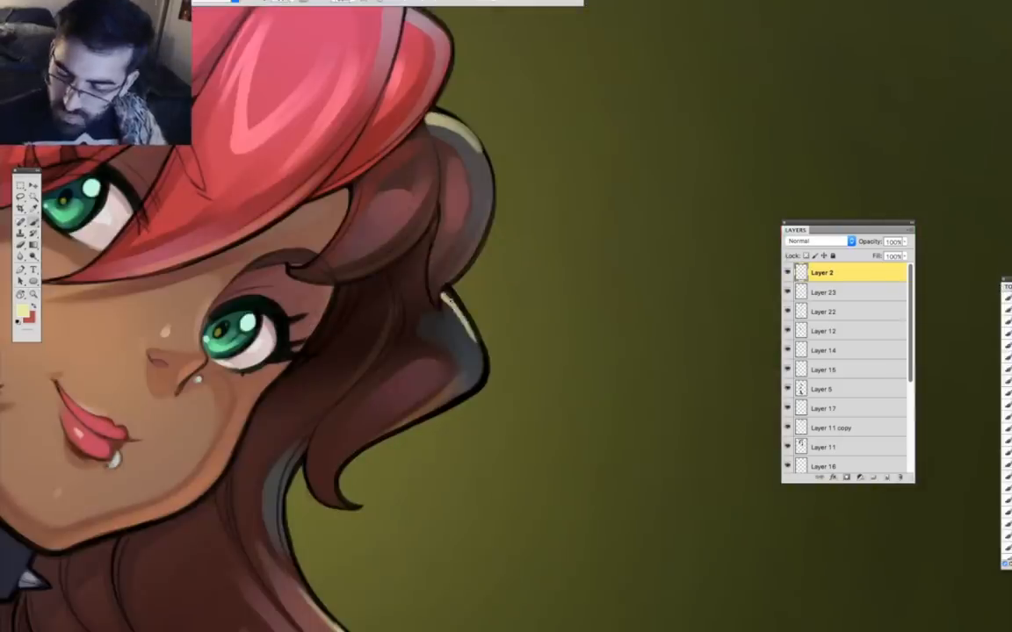
{"action": "scroll", "coordinate": [426, 129], "scroll_direction": "up", "scroll_amount": 5}
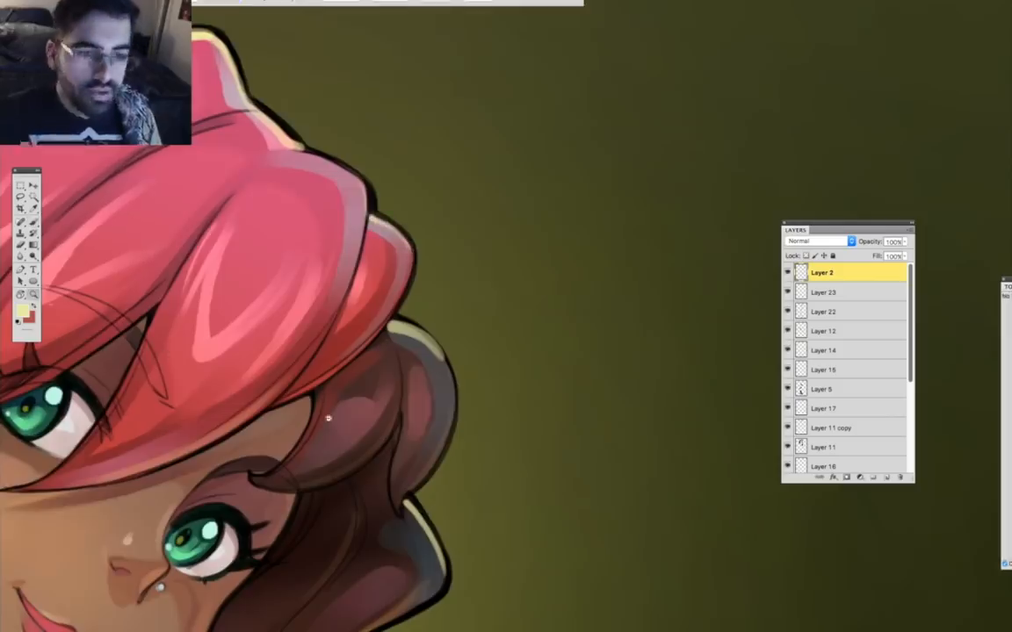
Try painting pale yellow rim light along the outer edges of the lower back hair curls on Layer 11.
{"action": "scroll", "coordinate": [422, 316], "scroll_direction": "down", "scroll_amount": 20}
{"action": "scroll", "coordinate": [422, 316], "scroll_direction": "up", "scroll_amount": 6}
{"action": "scroll", "coordinate": [224, 103], "scroll_direction": "up", "scroll_amount": 8}
{"action": "left_click_drag", "start_coordinate": [909, 376], "coordinate": [909, 427]}
{"action": "left_click", "coordinate": [806, 371]}
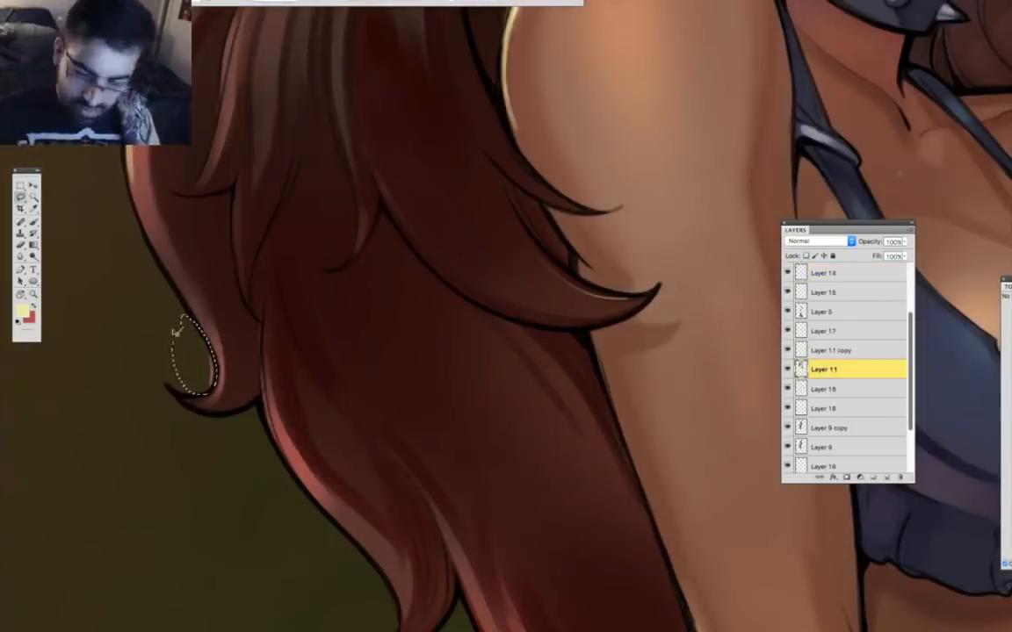
{"action": "key", "text": "super+d"}
{"action": "key", "text": "b"}
{"action": "left_click_drag", "start_coordinate": [321, 555], "coordinate": [338, 579]}
{"action": "left_click_drag", "start_coordinate": [209, 321], "coordinate": [206, 429]}
{"action": "key", "text": "super+z"}
{"action": "left_click_drag", "start_coordinate": [218, 350], "coordinate": [208, 427]}
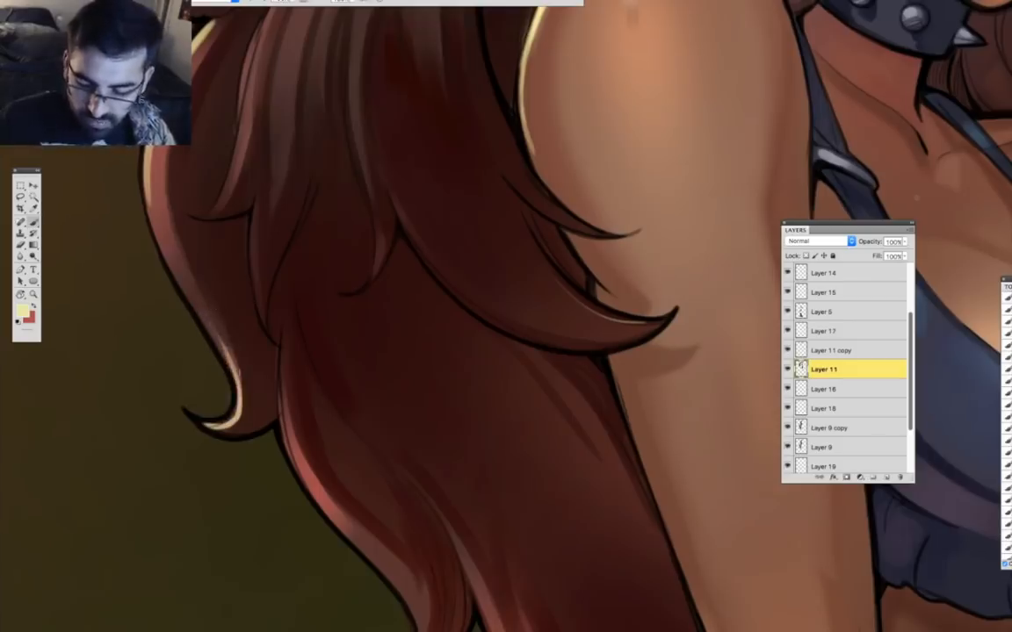
{"action": "scroll", "coordinate": [345, 378], "scroll_direction": "down", "scroll_amount": 5}
{"action": "scroll", "coordinate": [346, 379], "scroll_direction": "right", "scroll_amount": 2}
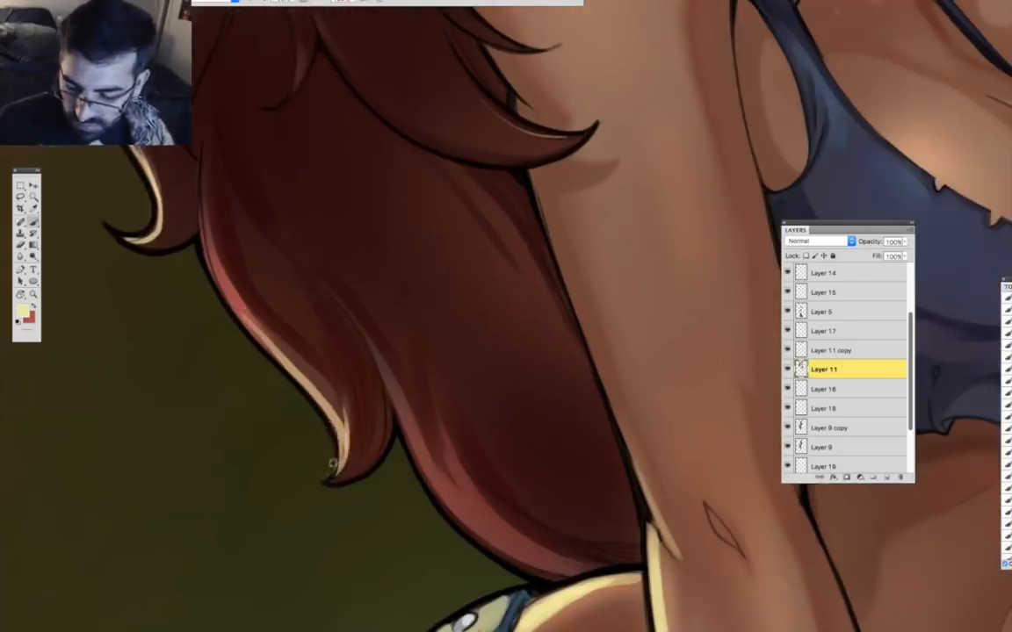
{"action": "key", "text": "super+alt+z"}
{"action": "key", "text": "super+alt+z"}
{"action": "key", "text": "super+alt+z"}
Make Layer 2 active and toggle its visibility to compare the painting with and without its rim light.
{"action": "scroll", "coordinate": [844, 369], "scroll_direction": "up", "scroll_amount": 2}
{"action": "left_click", "coordinate": [813, 274]}
{"action": "left_click", "coordinate": [788, 274]}
{"action": "left_click", "coordinate": [787, 273]}
On Layer 2, paint pale yellow rim light along the pointed hair strands overlapping the shoulder and upper arm.
{"action": "left_click_drag", "start_coordinate": [416, 509], "coordinate": [372, 387]}
{"action": "left_click", "coordinate": [414, 466], "text": "alt"}
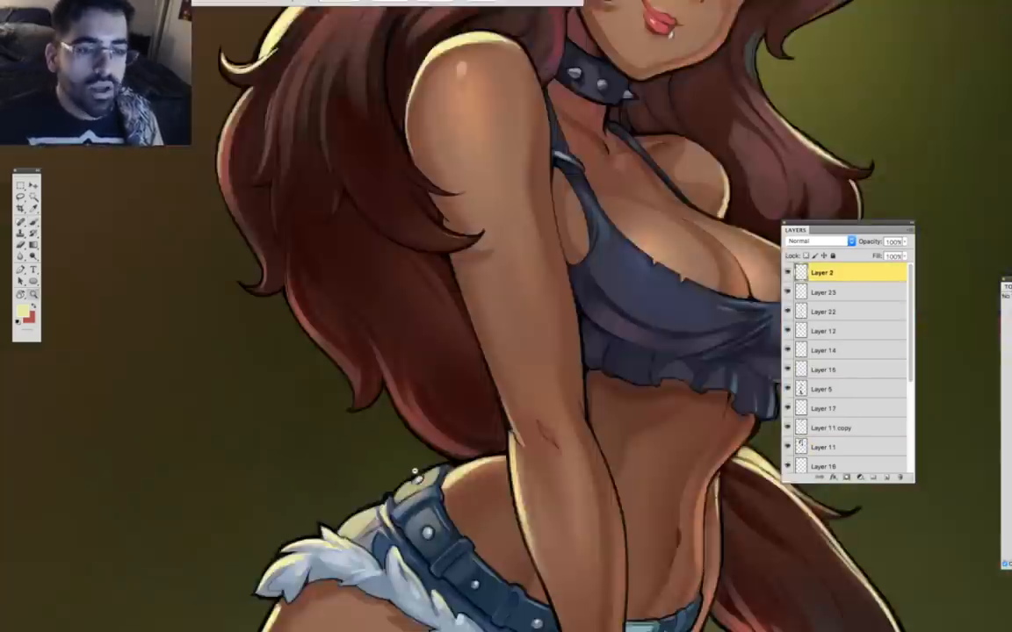
{"action": "left_click", "coordinate": [414, 465], "text": "alt"}
{"action": "left_click_drag", "start_coordinate": [335, 185], "coordinate": [341, 380]}
{"action": "left_click", "coordinate": [340, 380]}
{"action": "left_click", "coordinate": [352, 401]}
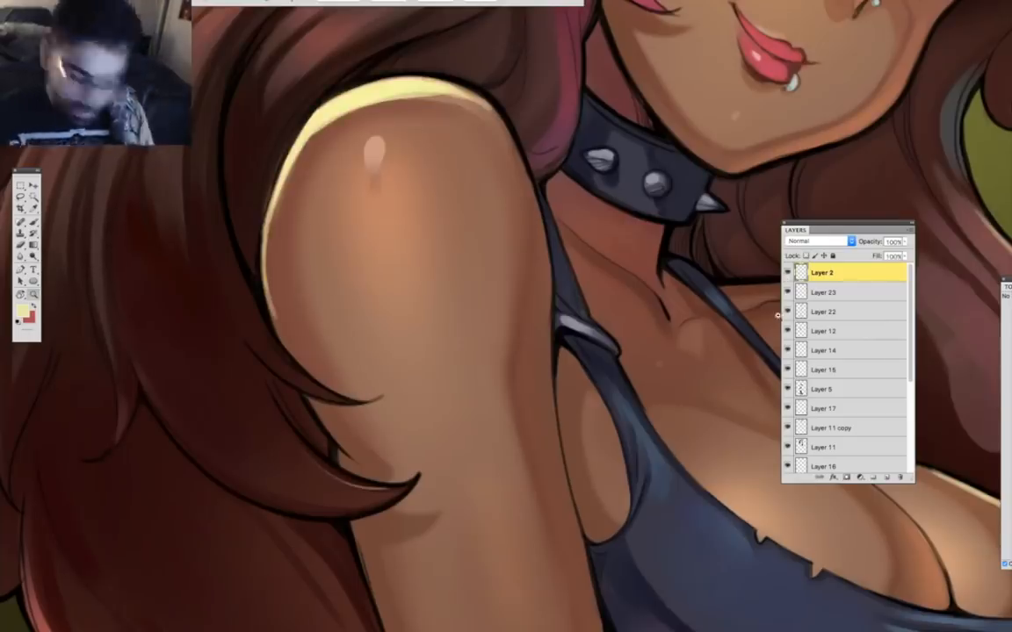
{"action": "key", "text": "b"}
{"action": "mouse_move", "coordinate": [410, 483]}
{"action": "left_mouse_down"}
{"action": "mouse_move", "coordinate": [273, 425]}
{"action": "mouse_move", "coordinate": [359, 485]}
{"action": "left_mouse_up"}
{"action": "key", "text": "alt+super+z"}
{"action": "key", "text": "alt+super+z"}
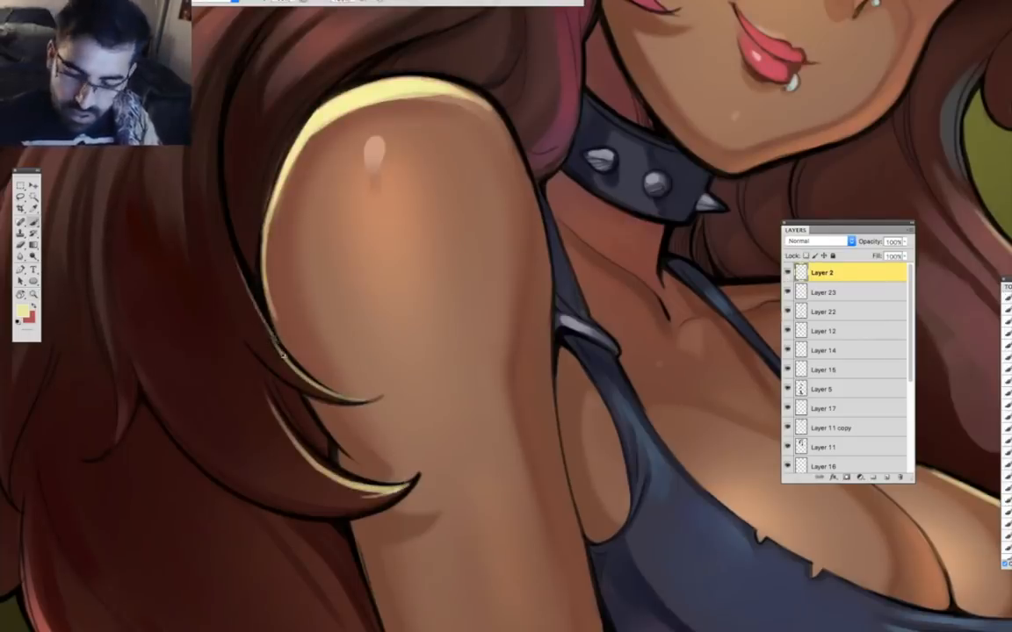
{"action": "left_click_drag", "start_coordinate": [269, 330], "coordinate": [239, 539]}
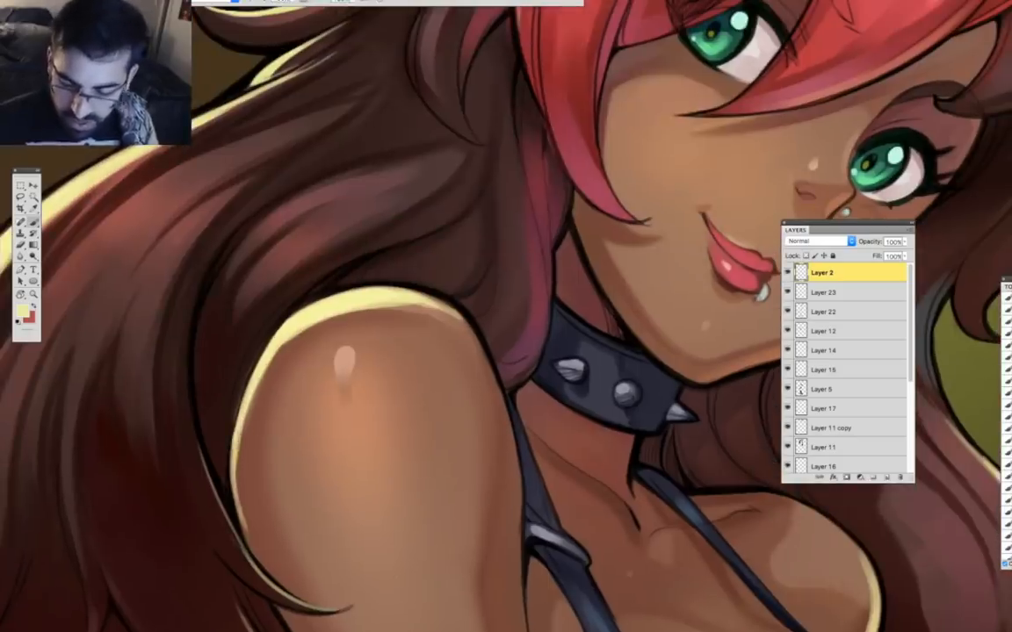
Refine the pale yellow rim light on the back curls and upper edges of the pink bangs.
{"action": "left_click_drag", "start_coordinate": [457, 44], "coordinate": [308, 594]}
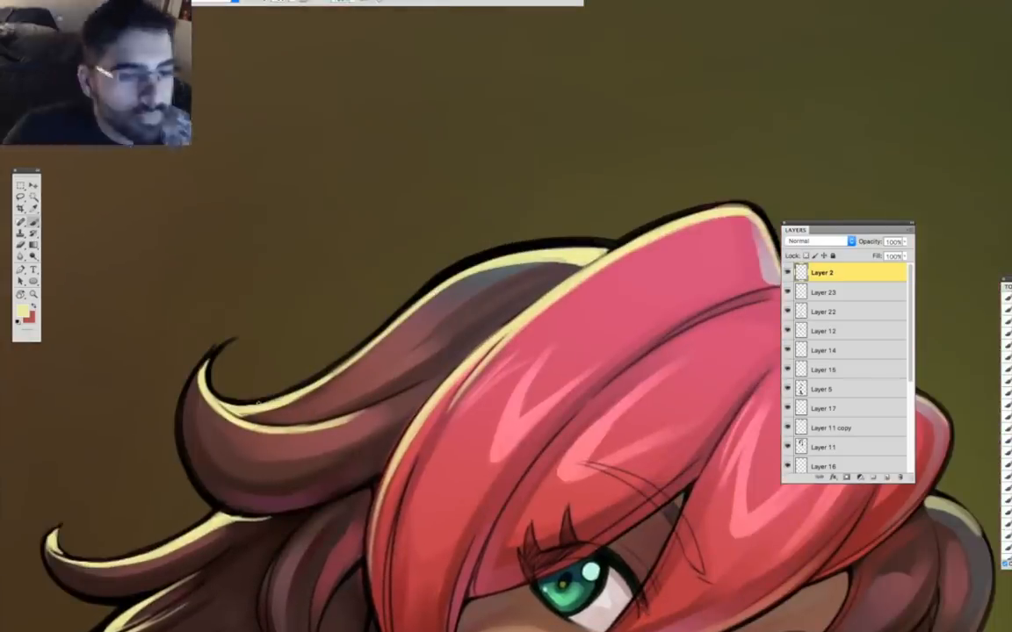
{"action": "key", "text": "super+minus"}
{"action": "key", "text": "super+minus"}
{"action": "key", "text": "super+minus"}
{"action": "key", "text": "super+minus"}
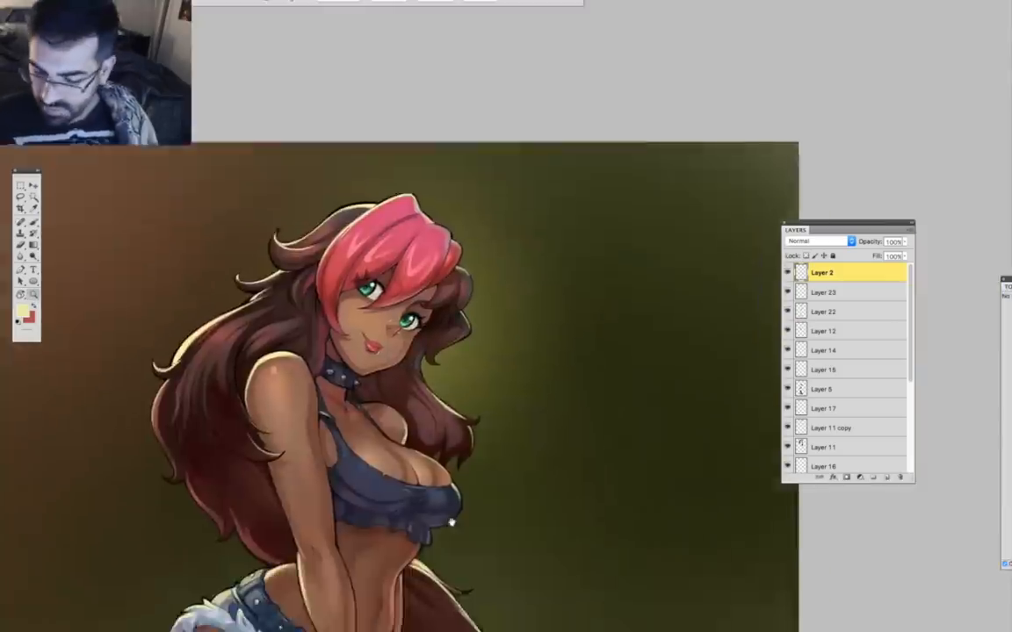
{"action": "key", "text": "super+plus"}
{"action": "key", "text": "super+plus"}
{"action": "key", "text": "super+plus"}
{"action": "key", "text": "super+plus"}
{"action": "left_click_drag", "start_coordinate": [462, 306], "coordinate": [348, 456]}
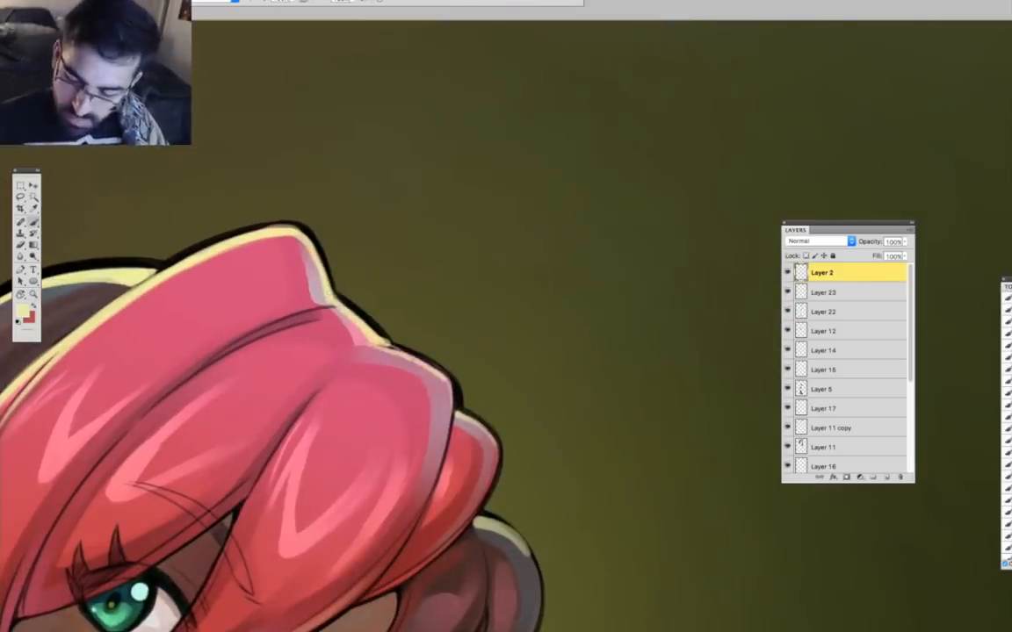
Add an Outer Glow effect to Layer 2 with the Overlay blend mode and a size of 40 px.
{"action": "key", "text": "super+minus"}
{"action": "key", "text": "super+minus"}
{"action": "key", "text": "super+minus"}
{"action": "key", "text": "super+minus"}
{"action": "left_click_drag", "start_coordinate": [470, 492], "coordinate": [457, 327]}
{"action": "double_click", "coordinate": [824, 272]}
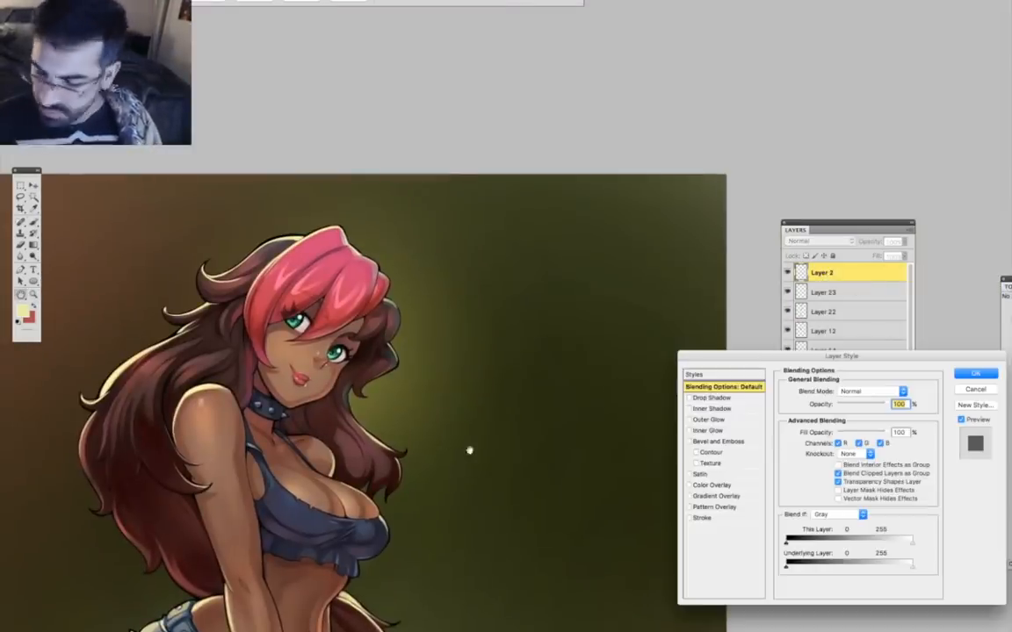
{"action": "left_click", "coordinate": [709, 420]}
{"action": "left_click", "coordinate": [808, 429]}
{"action": "key", "text": "Return"}
{"action": "left_click", "coordinate": [856, 391]}
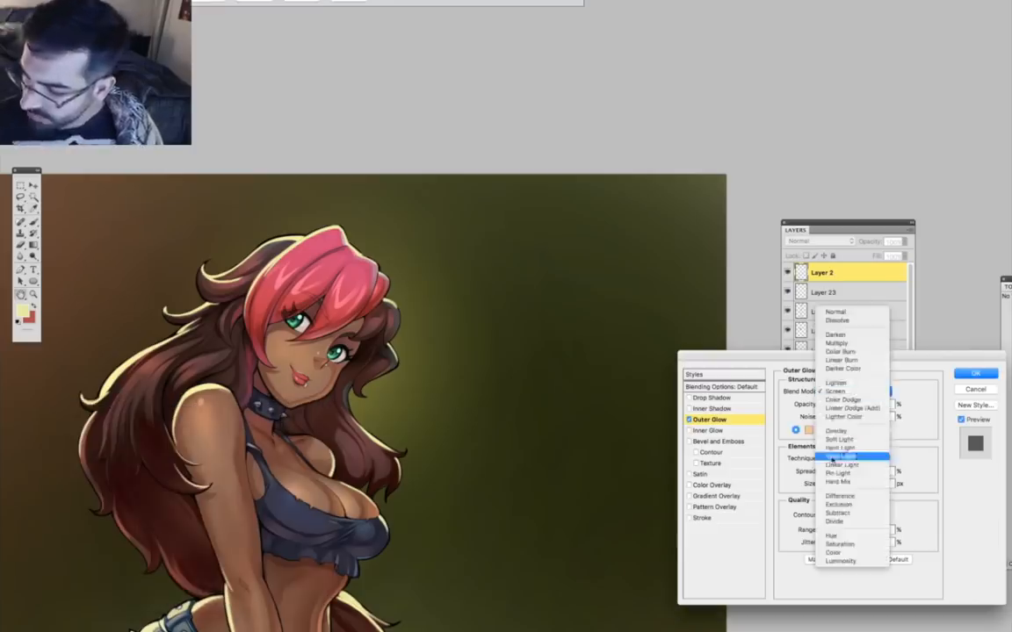
{"action": "left_click", "coordinate": [865, 454]}
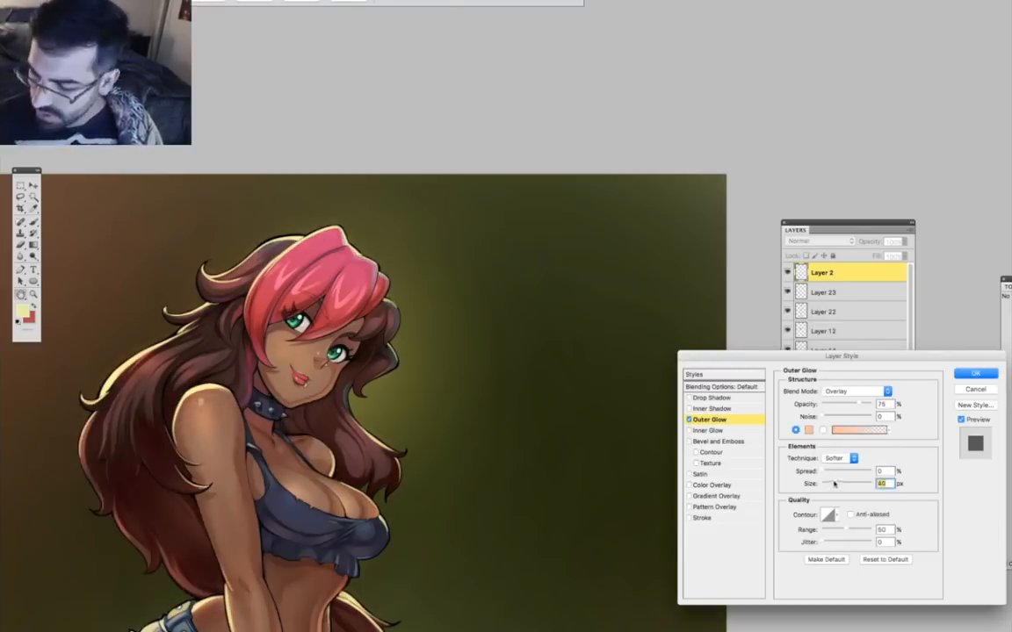
{"action": "key", "text": "Return"}
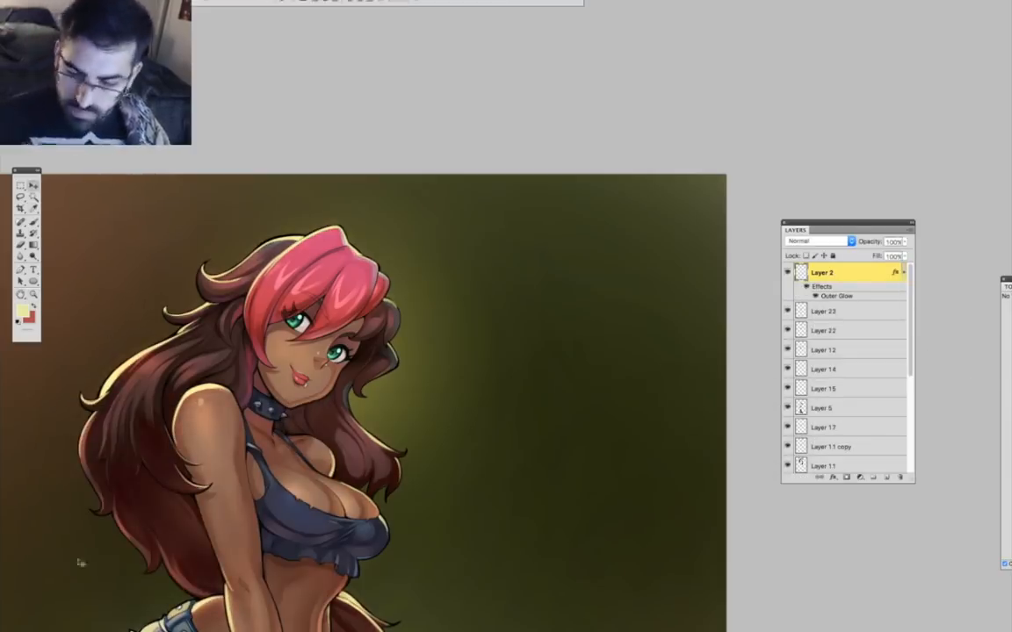
Set Layer 2's Outer Glow to 100% opacity and a light orange color of R 247, G 146, B 103.
{"action": "right_click", "coordinate": [853, 274]}
{"action": "left_click", "coordinate": [891, 290]}
{"action": "left_click_drag", "start_coordinate": [754, 356], "coordinate": [608, 277]}
{"action": "left_click", "coordinate": [563, 339]}
{"action": "left_click", "coordinate": [662, 349]}
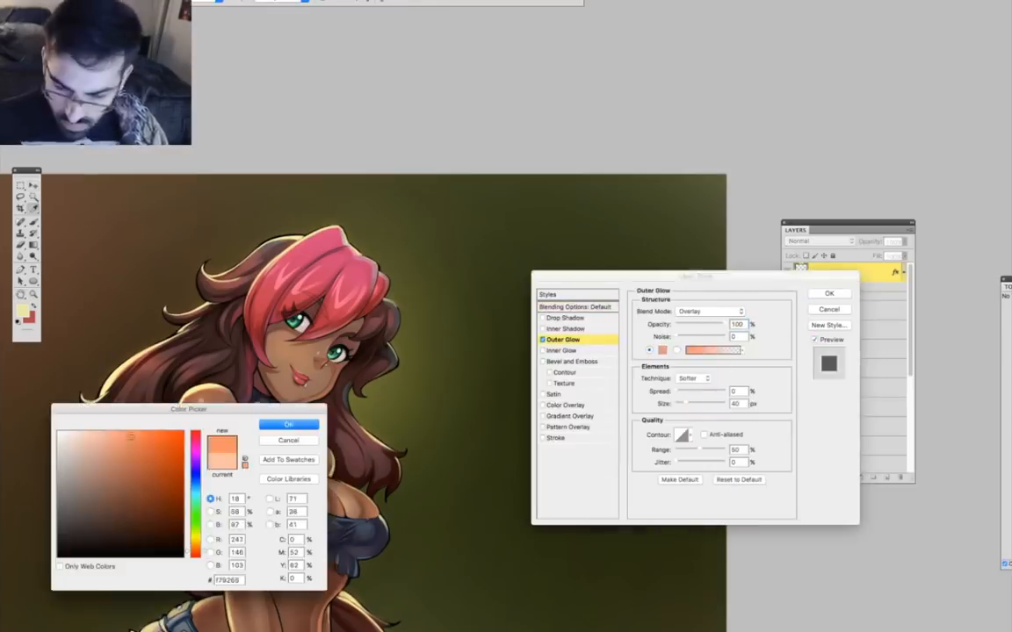
{"action": "left_click", "coordinate": [289, 425]}
{"action": "left_click", "coordinate": [829, 294]}
Examine the glowing rim light across the hair, face, shoulders and torso.
{"action": "key", "text": "z"}
{"action": "key", "text": "super+0"}
{"action": "left_click_drag", "start_coordinate": [712, 302], "coordinate": [478, 422]}
{"action": "triple_click", "coordinate": [423, 165]}
{"action": "left_click_drag", "start_coordinate": [394, 304], "coordinate": [452, 419]}
{"action": "key", "text": "b"}
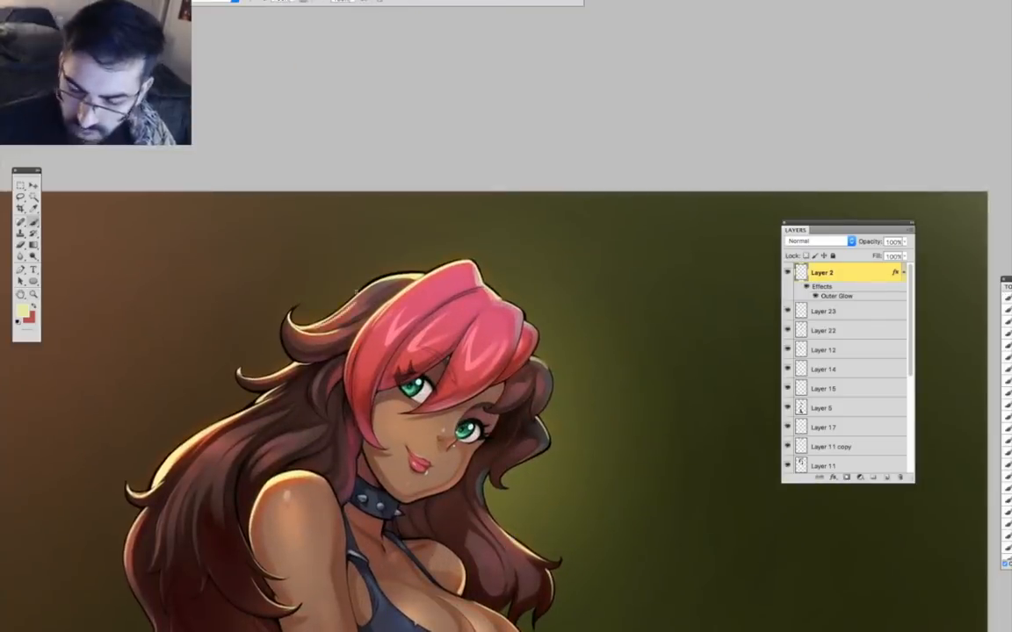
{"action": "left_click_drag", "start_coordinate": [390, 530], "coordinate": [319, 544]}
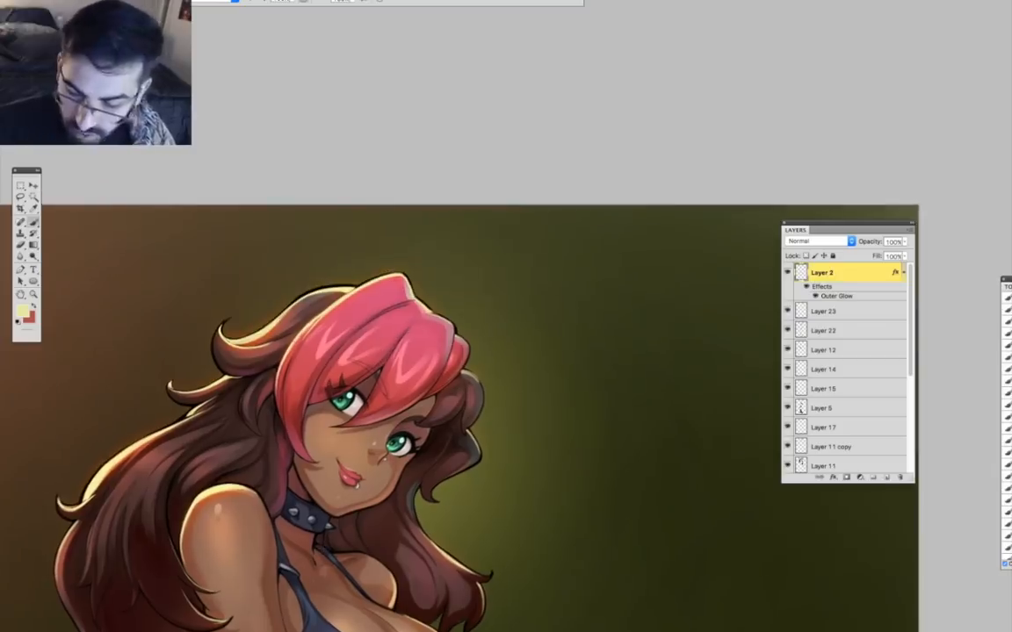
{"action": "left_click_drag", "start_coordinate": [421, 439], "coordinate": [368, 384]}
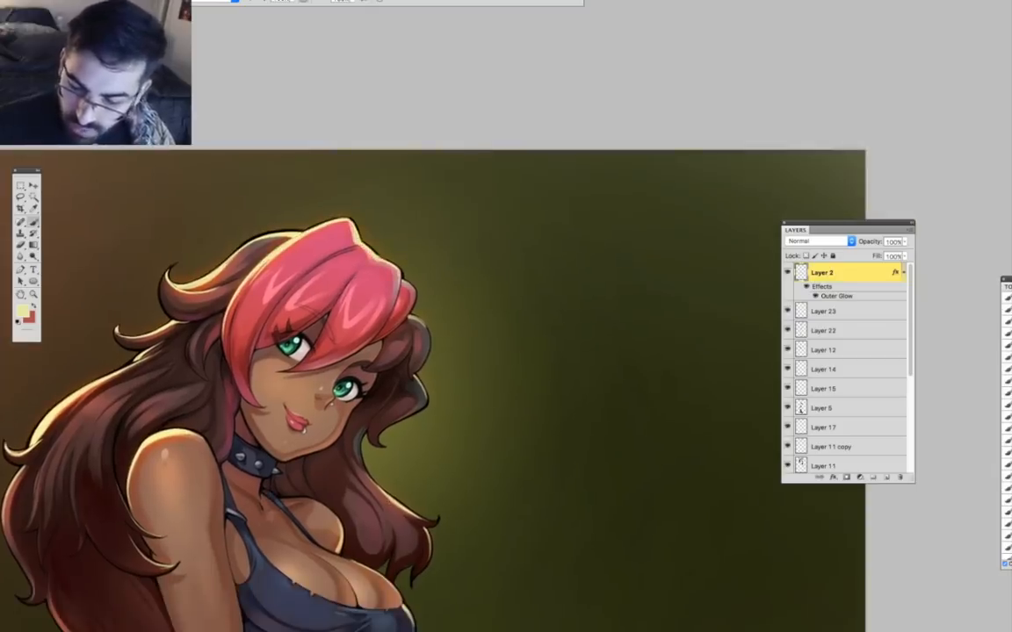
{"action": "left_click_drag", "start_coordinate": [417, 430], "coordinate": [465, 295]}
{"action": "left_click_drag", "start_coordinate": [454, 523], "coordinate": [462, 405]}
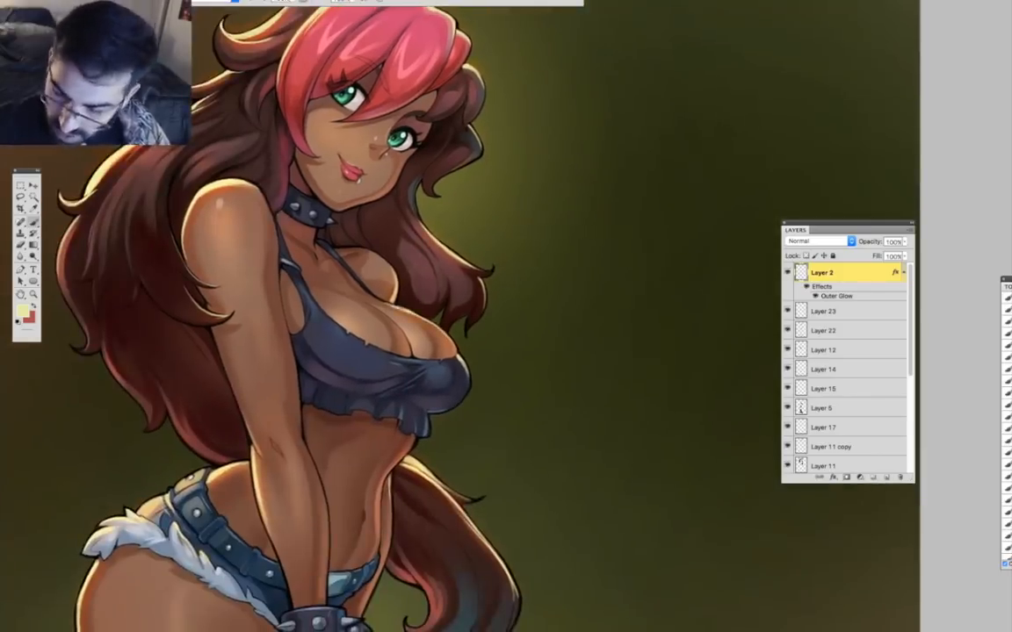
Lasso and delete the excess rim light overlapping the outline along the upper edge of the chest.
{"action": "left_click_drag", "start_coordinate": [421, 308], "coordinate": [580, 368]}
{"action": "key", "text": "r"}
{"action": "mouse_move", "coordinate": [378, 454]}
{"action": "left_mouse_down"}
{"action": "mouse_move", "coordinate": [409, 501]}
{"action": "mouse_move", "coordinate": [527, 591]}
{"action": "left_mouse_up"}
{"action": "left_click_drag", "start_coordinate": [439, 561], "coordinate": [516, 400]}
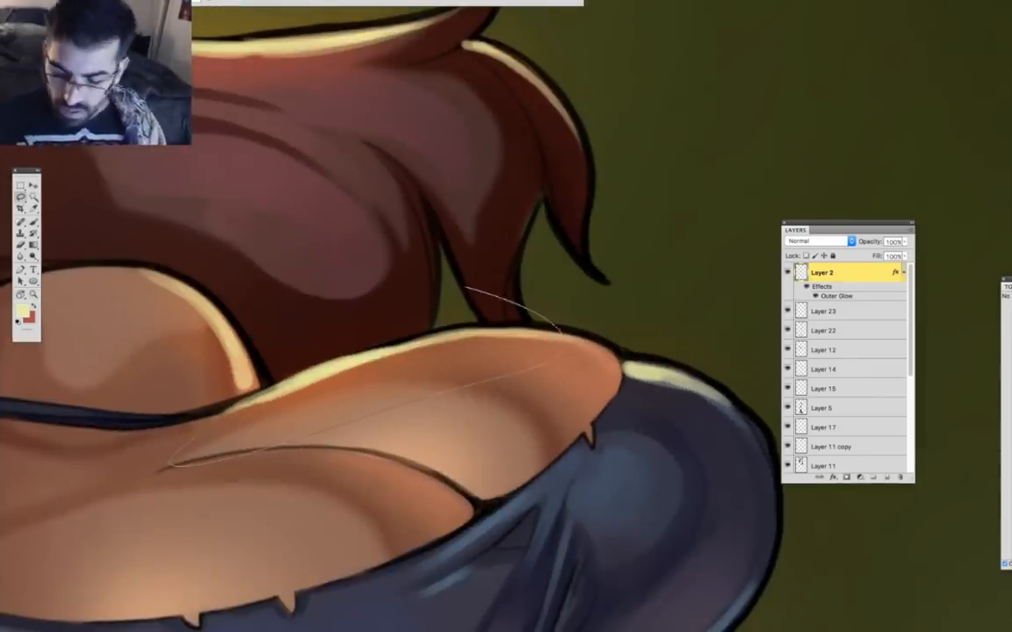
{"action": "left_click_drag", "start_coordinate": [465, 288], "coordinate": [303, 373]}
{"action": "key", "text": "Delete"}
{"action": "left_click_drag", "start_coordinate": [418, 455], "coordinate": [351, 348]}
{"action": "key", "text": "Delete"}
{"action": "key", "text": "super+d"}
Brush clean pale yellow rim light along the chest's upper contour and accent the cleavage line.
{"action": "key", "text": "b"}
{"action": "mouse_move", "coordinate": [160, 428]}
{"action": "left_mouse_down"}
{"action": "mouse_move", "coordinate": [322, 380]}
{"action": "mouse_move", "coordinate": [620, 356]}
{"action": "left_mouse_up"}
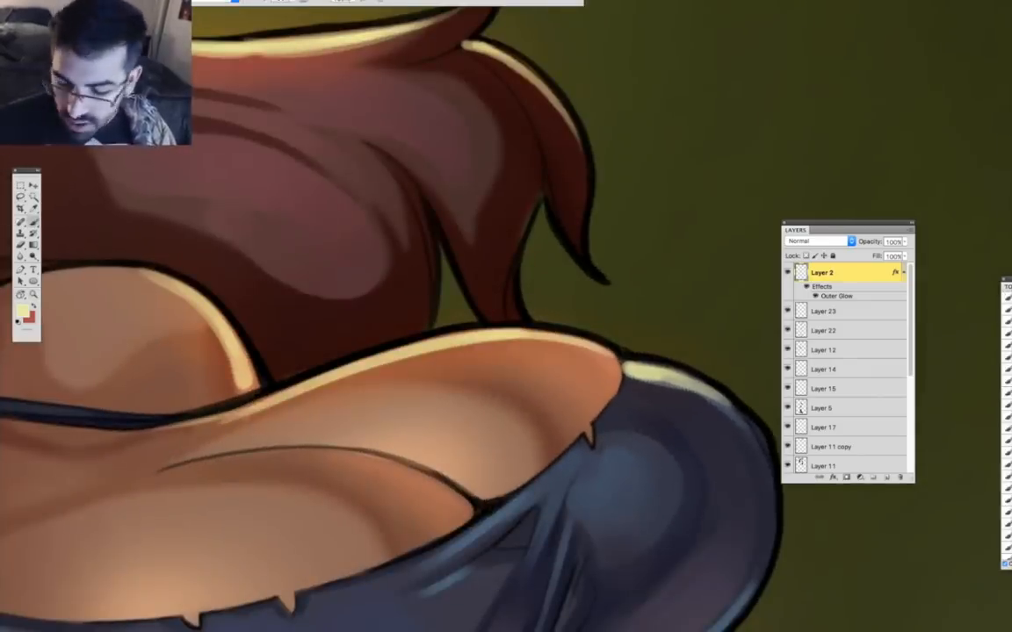
{"action": "left_click_drag", "start_coordinate": [186, 406], "coordinate": [527, 327]}
{"action": "mouse_move", "coordinate": [585, 571]}
{"action": "left_mouse_down"}
{"action": "mouse_move", "coordinate": [601, 488]}
{"action": "mouse_move", "coordinate": [664, 432]}
{"action": "left_mouse_up"}
{"action": "key", "text": "r"}
{"action": "left_click_drag", "start_coordinate": [414, 436], "coordinate": [498, 422]}
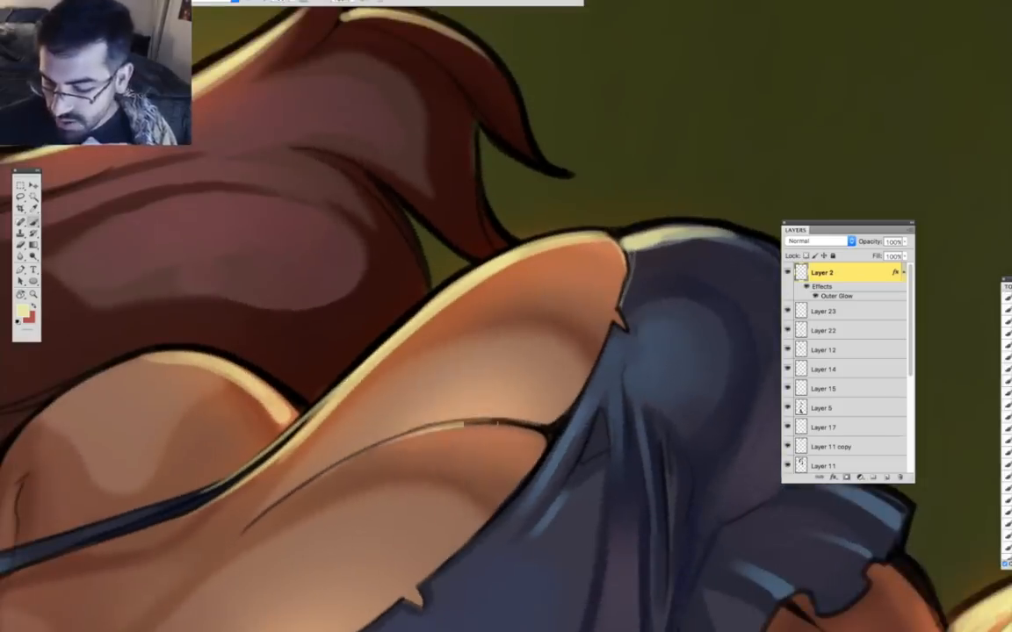
{"action": "key", "text": "super+minus"}
{"action": "key", "text": "super+minus"}
{"action": "key", "text": "super+minus"}
{"action": "key", "text": "super+minus"}
{"action": "key", "text": "r"}
{"action": "key", "text": "Escape"}
Paint pale yellow rim light along the outer edge of the hair hanging behind the hips and trim the excess.
{"action": "left_click_drag", "start_coordinate": [503, 217], "coordinate": [448, 423]}
{"action": "key", "text": "super+plus"}
{"action": "key", "text": "super+plus"}
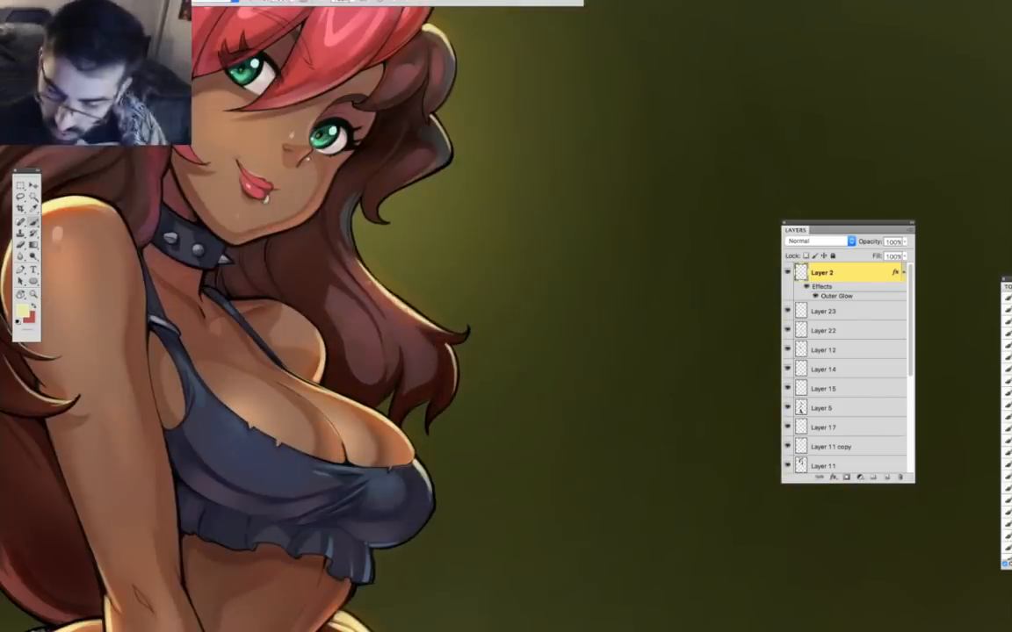
{"action": "left_click_drag", "start_coordinate": [306, 565], "coordinate": [517, 117]}
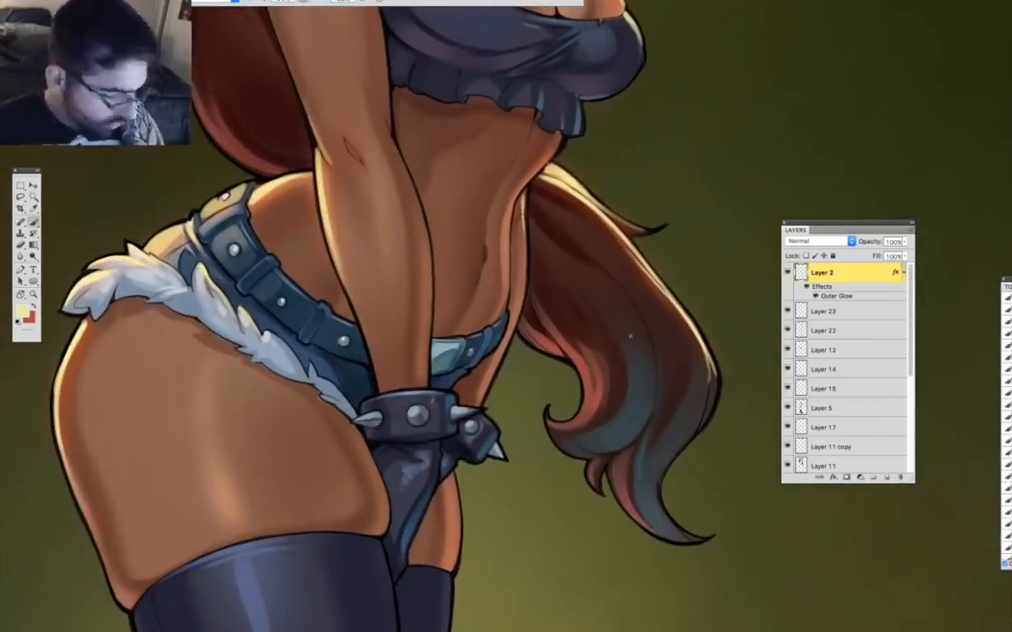
{"action": "key", "text": "r"}
{"action": "left_click_drag", "start_coordinate": [632, 372], "coordinate": [466, 378]}
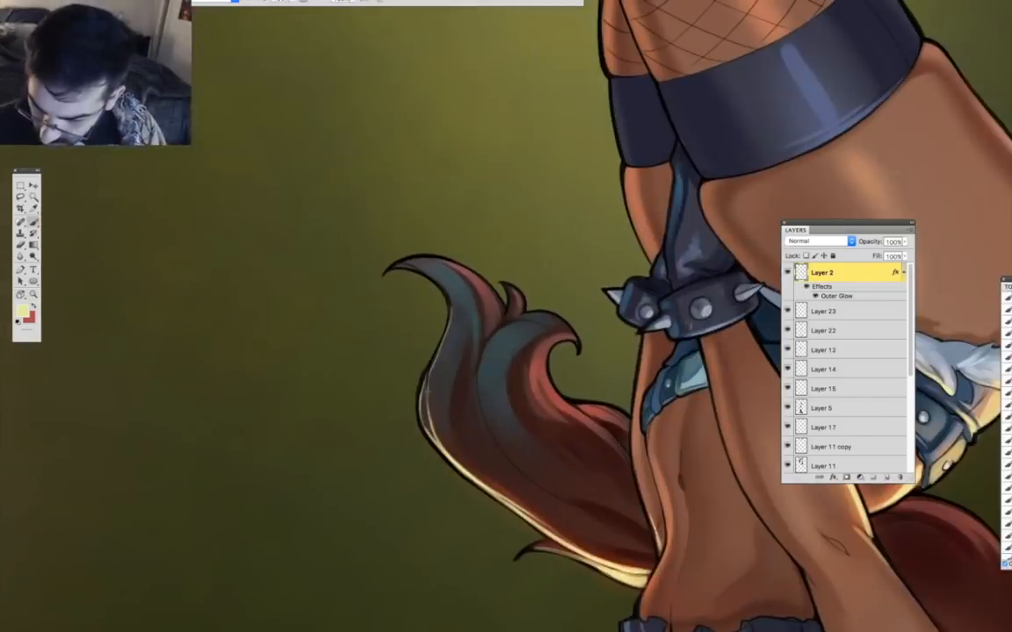
{"action": "key", "text": "r"}
{"action": "key", "text": "Escape"}
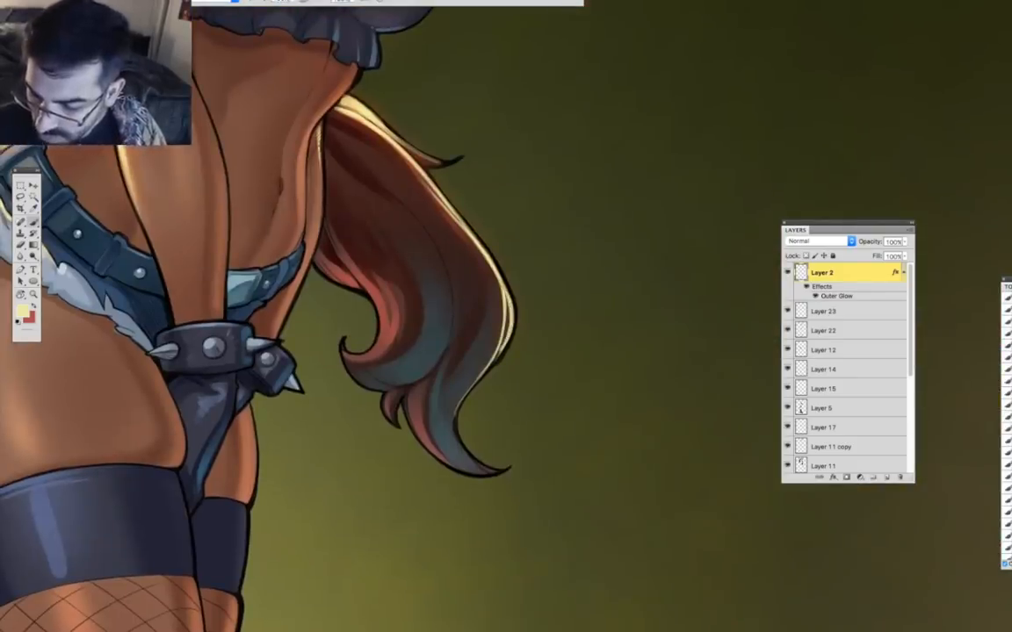
{"action": "key", "text": "e"}
{"action": "left_click_drag", "start_coordinate": [499, 380], "coordinate": [400, 176]}
Darken Layer 5 with a Levels adjustment by raising its shadow input level to about 8.
{"action": "key", "text": "z"}
{"action": "left_click", "coordinate": [539, 510], "text": "alt"}
{"action": "left_click", "coordinate": [539, 511], "text": "alt"}
{"action": "mouse_move", "coordinate": [539, 510]}
{"action": "left_mouse_down"}
{"action": "mouse_move", "coordinate": [500, 558]}
{"action": "mouse_move", "coordinate": [479, 424]}
{"action": "mouse_move", "coordinate": [456, 566]}
{"action": "mouse_move", "coordinate": [471, 379]}
{"action": "left_mouse_up"}
{"action": "scroll", "coordinate": [909, 358], "scroll_direction": "down", "scroll_amount": 3}
{"action": "left_click", "coordinate": [843, 330]}
{"action": "key", "text": "ctrl+l"}
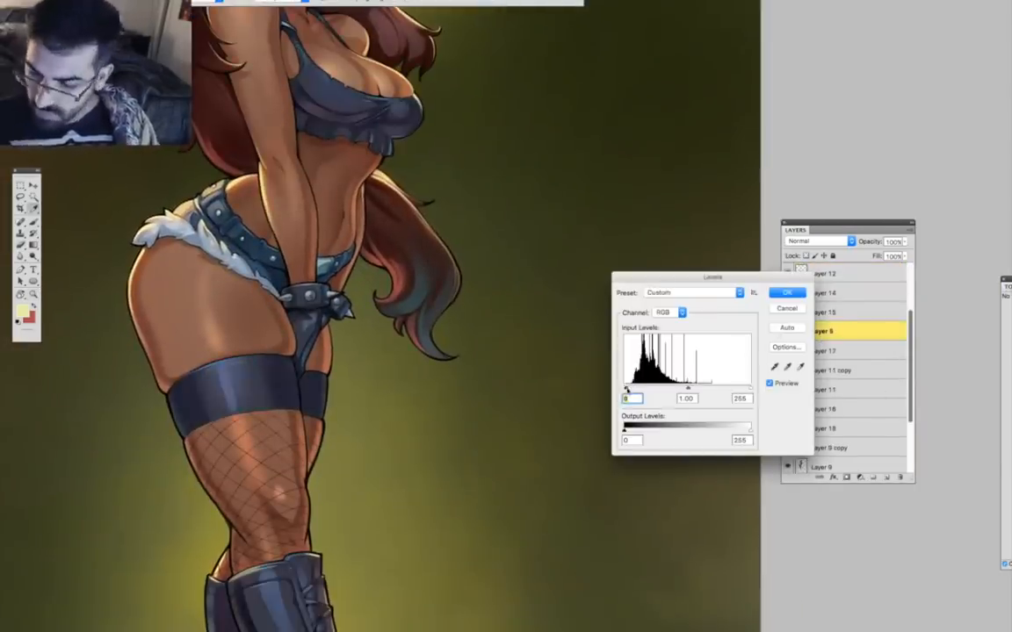
{"action": "key", "text": "Return"}
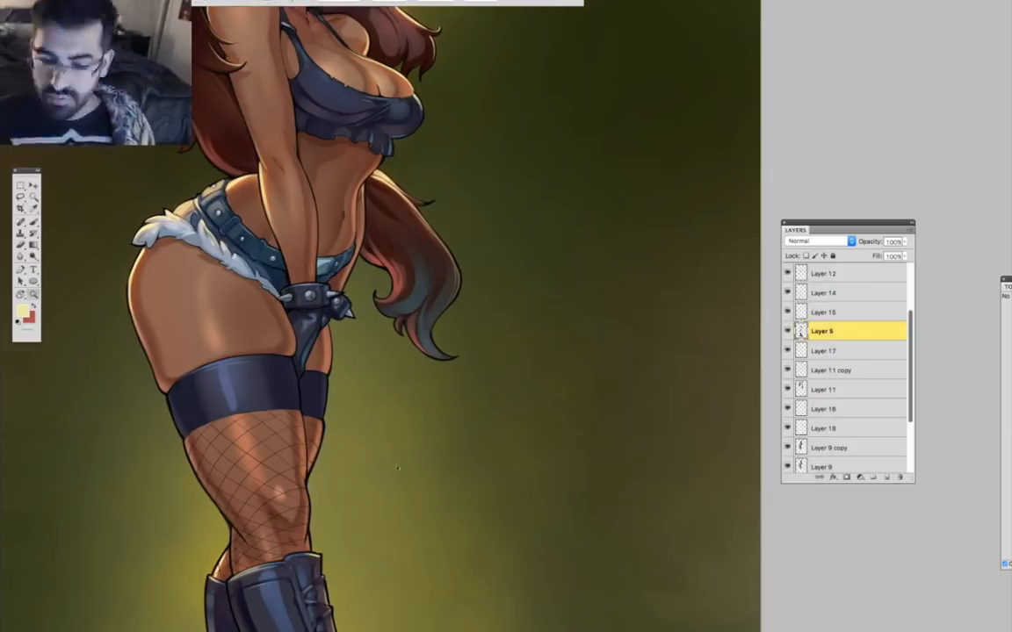
Search for "texture" among the files to open, enter the TEXTURES folder, and reposition and enlarge the file browser.
{"action": "key", "text": "ctrl+o"}
{"action": "type", "text": "texture"}
{"action": "double_click", "coordinate": [376, 354]}
{"action": "left_click", "coordinate": [293, 313]}
{"action": "left_click_drag", "start_coordinate": [493, 314], "coordinate": [380, 157]}
{"action": "left_click_drag", "start_coordinate": [463, 395], "coordinate": [643, 589]}
{"action": "left_click_drag", "start_coordinate": [640, 221], "coordinate": [640, 268]}
Preview several texture images in the TEXTURES folder.
{"action": "left_click", "coordinate": [322, 313]}
{"action": "key", "text": "space"}
{"action": "key", "text": "space"}
{"action": "left_click", "coordinate": [460, 312]}
{"action": "key", "text": "space"}
{"action": "key", "text": "space"}
{"action": "left_click", "coordinate": [598, 214]}
{"action": "key", "text": "space"}
{"action": "key", "text": "space"}
Browse through the TEXTURES folder and enter its Droplet subfolder.
{"action": "scroll", "coordinate": [603, 386], "scroll_direction": "down", "scroll_amount": 20}
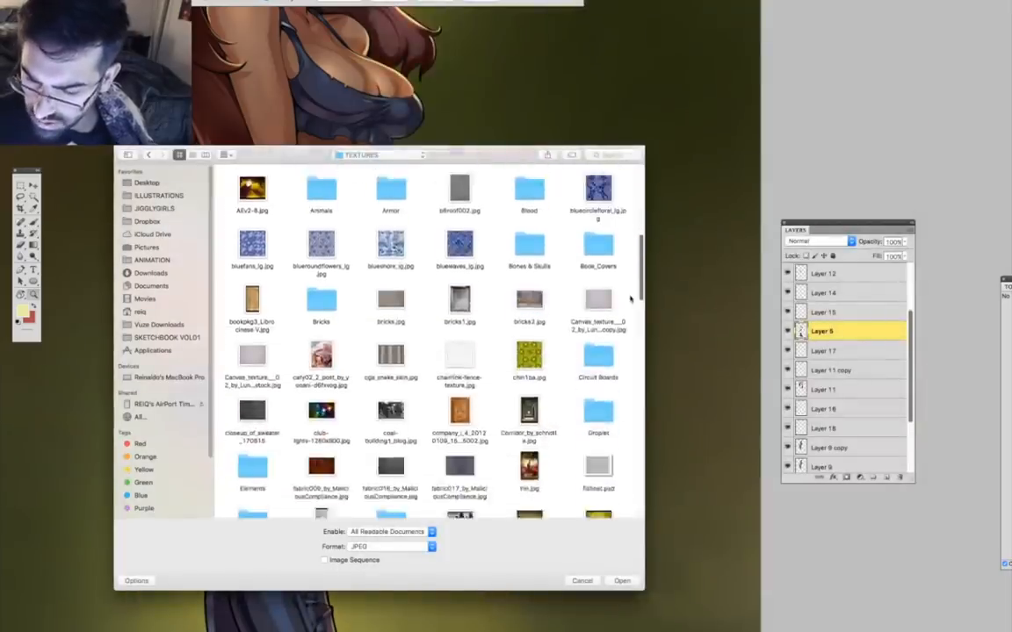
{"action": "scroll", "coordinate": [592, 430], "scroll_direction": "down", "scroll_amount": 20}
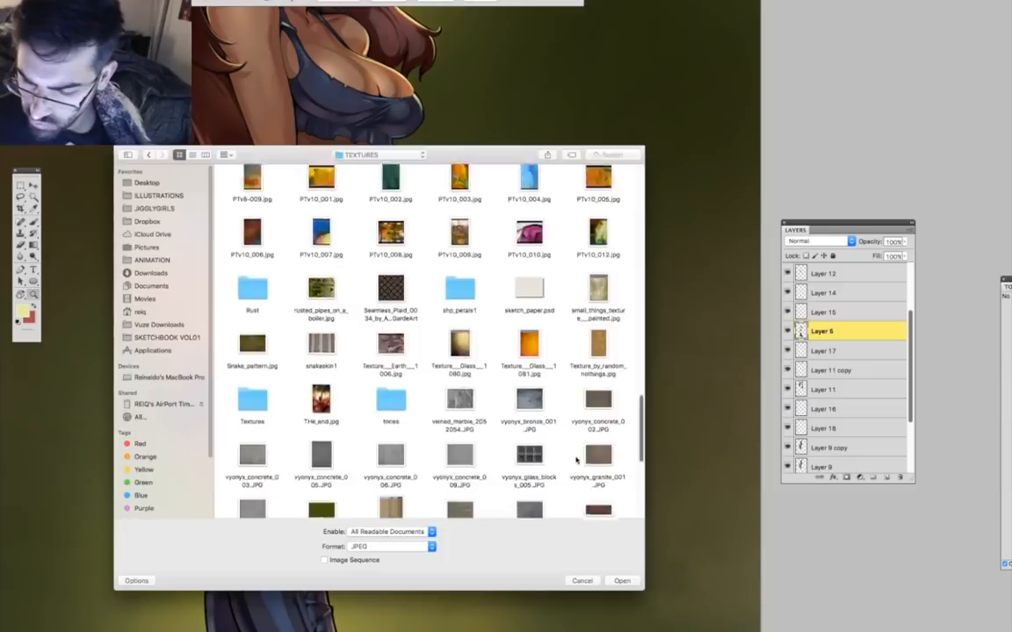
{"action": "scroll", "coordinate": [631, 486], "scroll_direction": "up", "scroll_amount": 20}
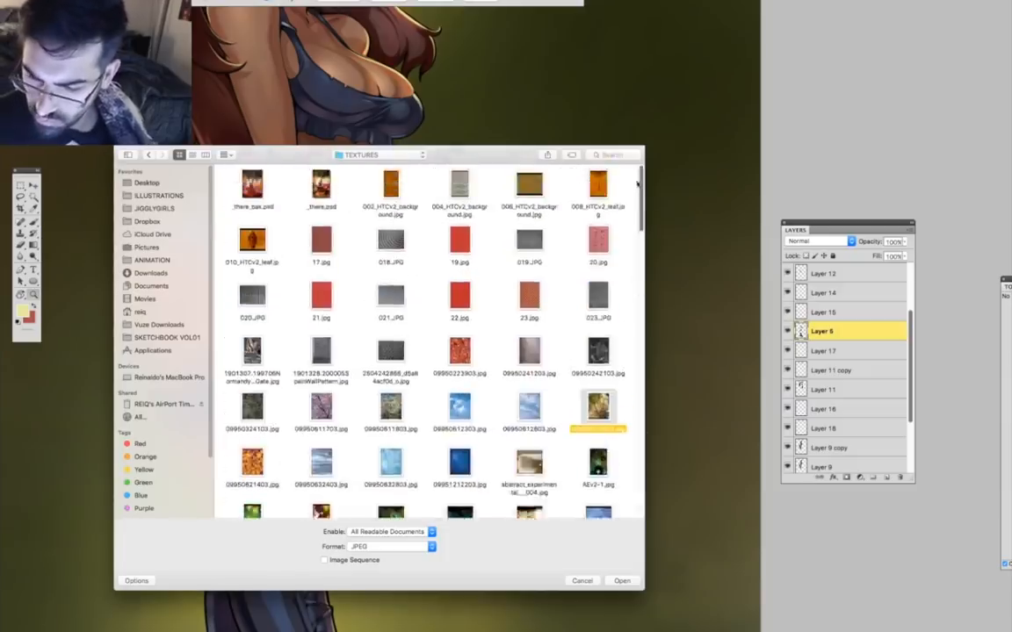
{"action": "double_click", "coordinate": [610, 278]}
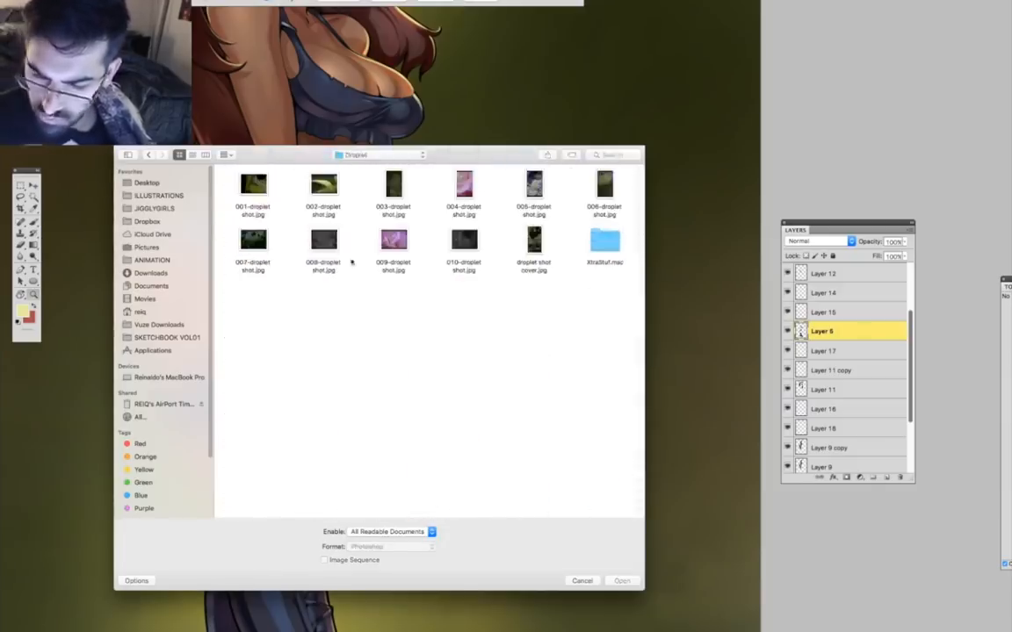
Preview the droplet photos one after another to compare them as possible textures.
{"action": "left_click", "coordinate": [324, 244]}
{"action": "key", "text": "space"}
{"action": "key", "text": "Left"}
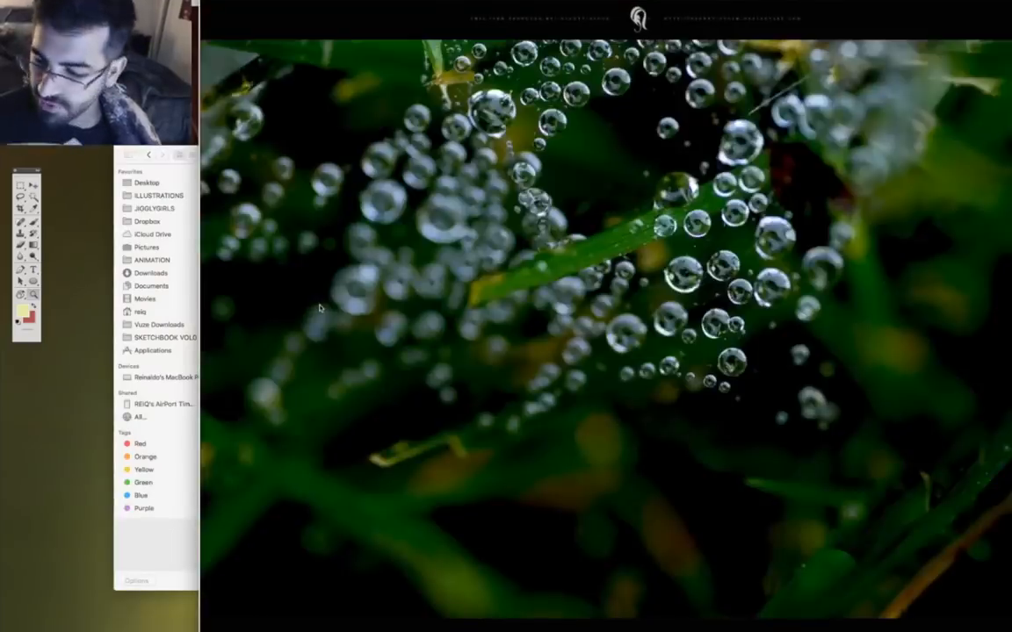
{"action": "key", "text": "Right"}
{"action": "key", "text": "Right"}
{"action": "key", "text": "Right"}
{"action": "key", "text": "Right"}
{"action": "key", "text": "Right"}
{"action": "key", "text": "Right"}
Open the dark green photo with clustered water droplets and select a large rectangular area inside its black borders.
{"action": "key", "text": "Left"}
{"action": "key", "text": "Left"}
{"action": "key", "text": "Left"}
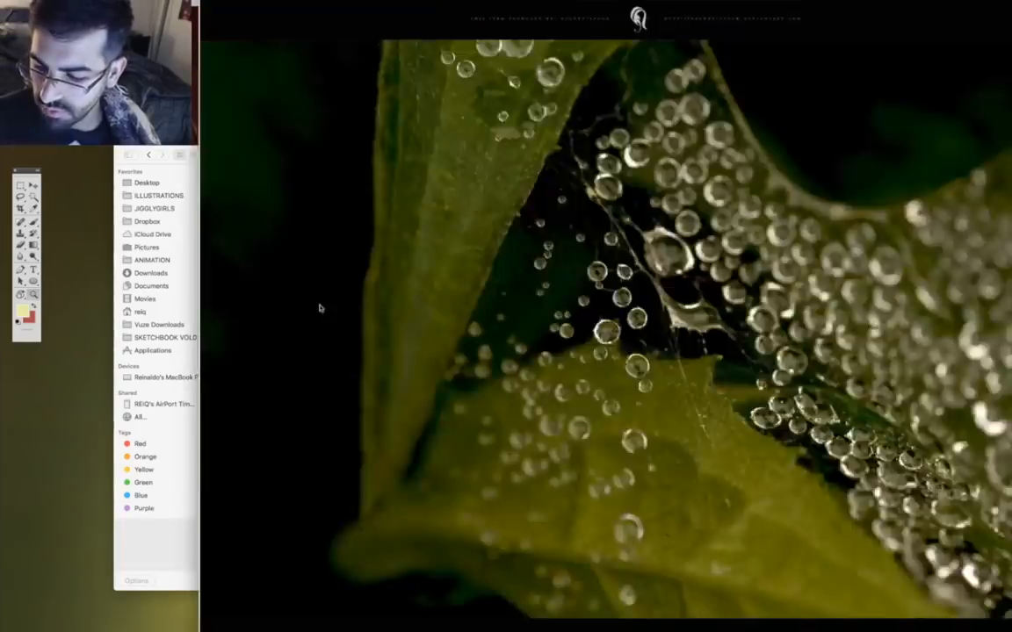
{"action": "key", "text": "Return"}
{"action": "key", "text": "super+a"}
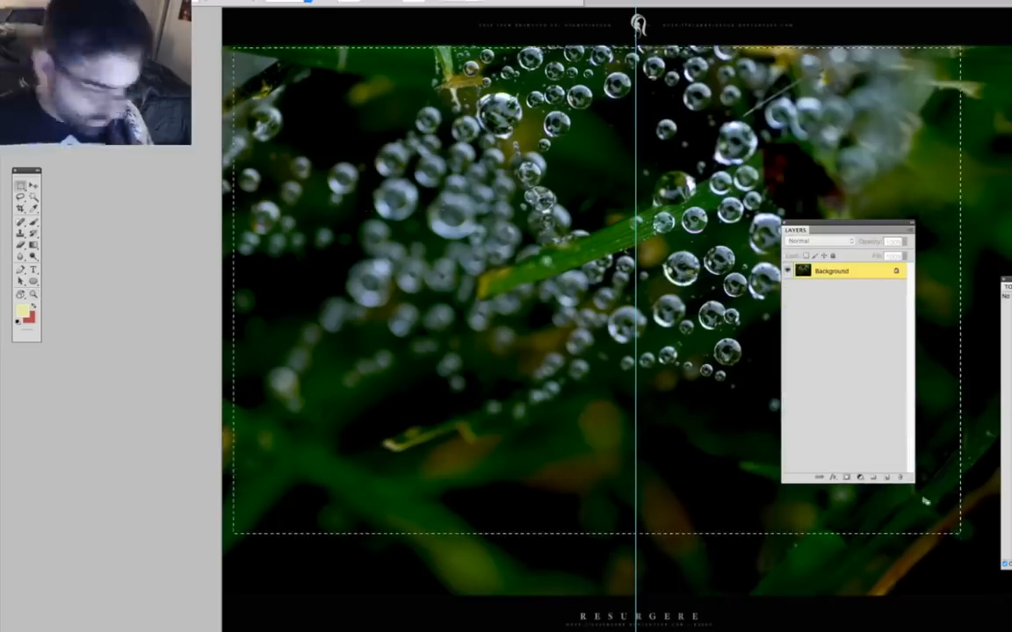
Copy the selected droplet photo area into the character painting and rotate it to an upright portrait orientation.
{"action": "key", "text": "super+c"}
{"action": "key", "text": "ctrl+Tab"}
{"action": "key", "text": "super+v"}
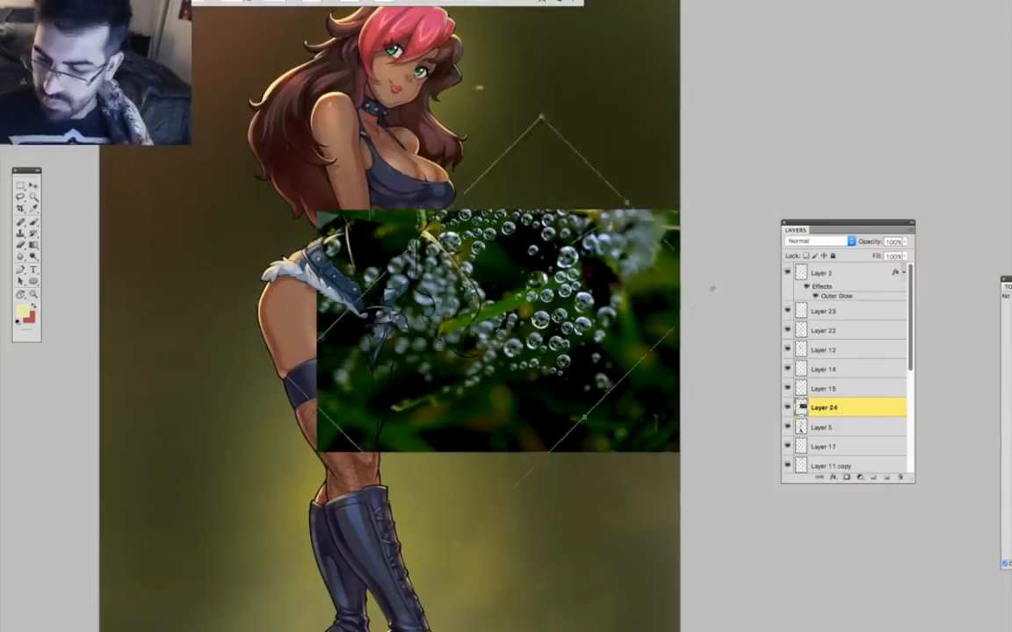
{"action": "left_click_drag", "start_coordinate": [562, 80], "coordinate": [351, 175]}
{"action": "key", "text": "Return"}
Duplicate the droplet layer, flip the copy horizontally and place it flush beside the original as a mirrored pattern.
{"action": "right_click", "coordinate": [840, 408]}
{"action": "left_click", "coordinate": [856, 447]}
{"action": "key", "text": "Return"}
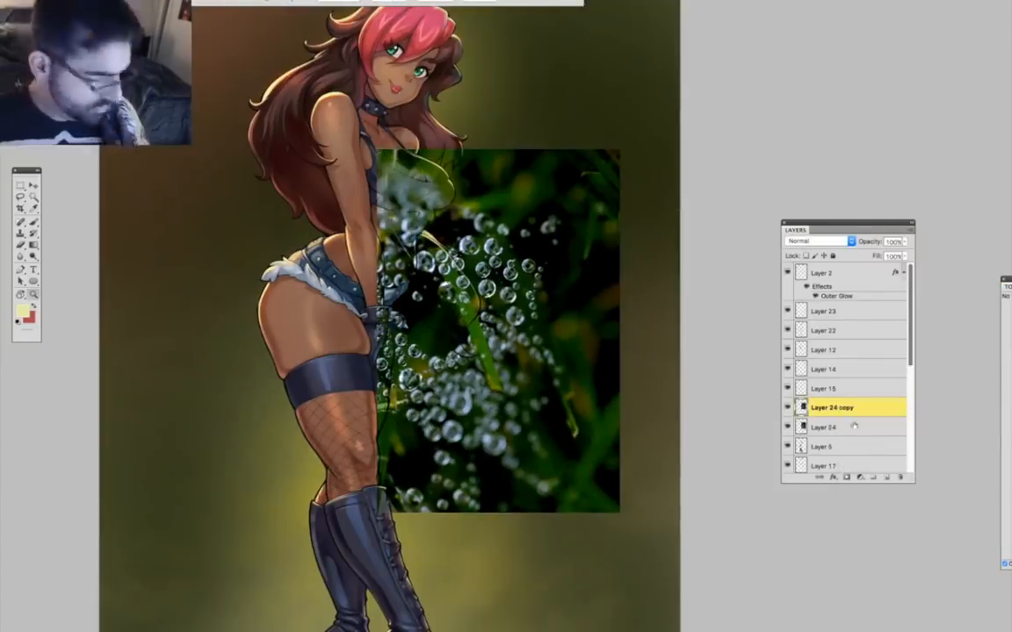
{"action": "left_click", "coordinate": [611, 485]}
{"action": "left_click_drag", "start_coordinate": [570, 426], "coordinate": [327, 426]}
{"action": "key", "text": "Return"}
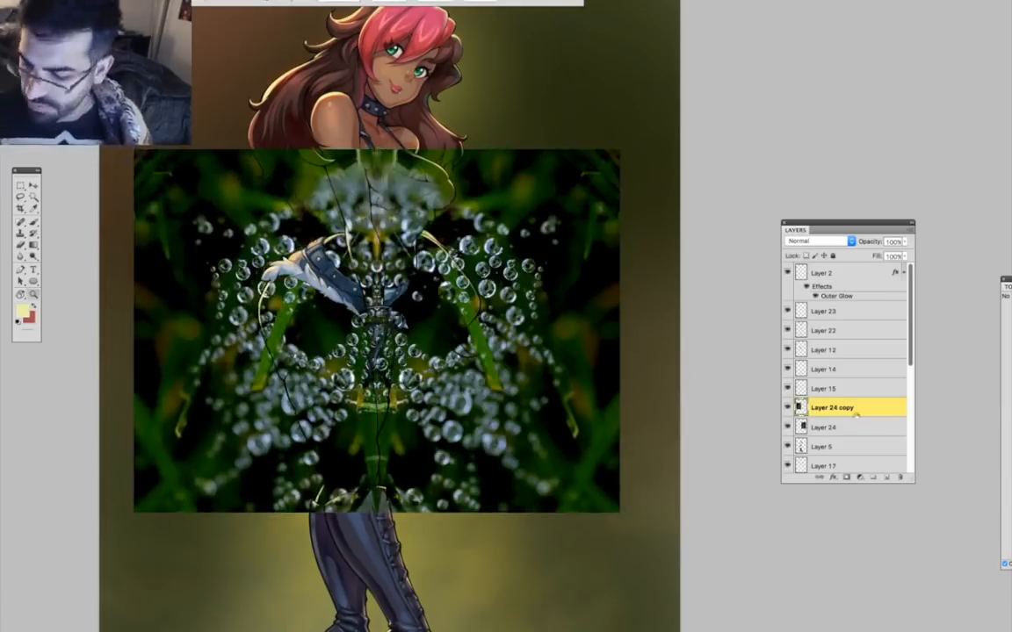
Merge the two mirrored droplet layers and scale the result to span the full canvas width.
{"action": "key", "text": "super+e"}
{"action": "key", "text": "super+t"}
{"action": "left_click_drag", "start_coordinate": [606, 492], "coordinate": [556, 361]}
{"action": "left_click_drag", "start_coordinate": [569, 364], "coordinate": [641, 463]}
{"action": "key", "text": "Escape"}
{"action": "key", "text": "super+t"}
{"action": "left_click_drag", "start_coordinate": [620, 150], "coordinate": [735, 59]}
{"action": "left_click_drag", "start_coordinate": [564, 378], "coordinate": [514, 400]}
{"action": "key", "text": "Return"}
Try Overlay, Multiply, Lighten and Screen blending on the merged droplet layer.
{"action": "left_click", "coordinate": [819, 241]}
{"action": "left_click", "coordinate": [803, 358]}
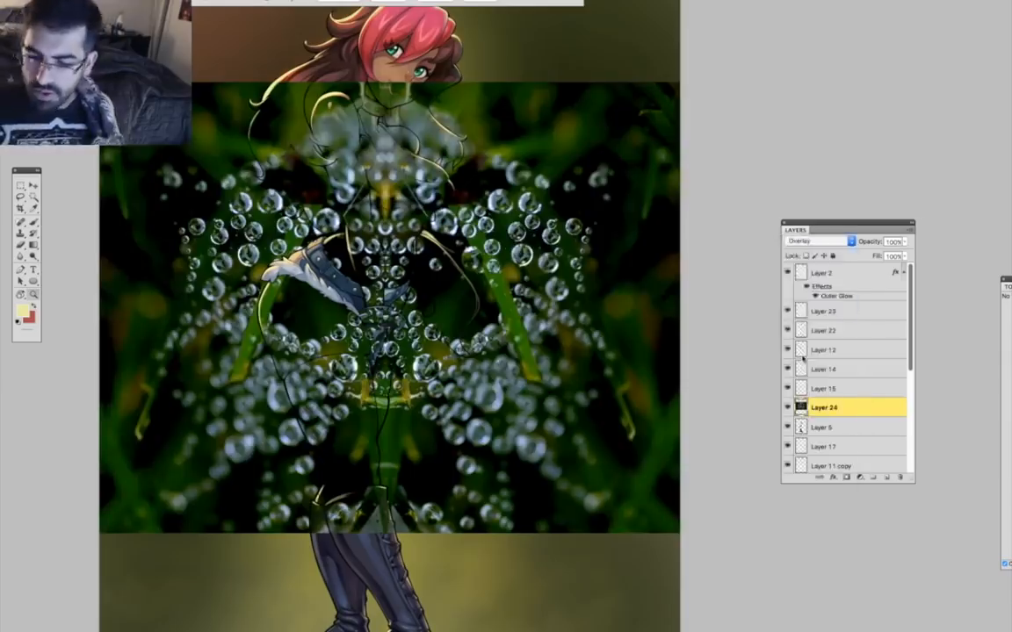
{"action": "left_click", "coordinate": [821, 240]}
{"action": "left_click", "coordinate": [835, 153]}
{"action": "left_click", "coordinate": [826, 241]}
{"action": "left_click", "coordinate": [822, 279]}
{"action": "left_click", "coordinate": [823, 242]}
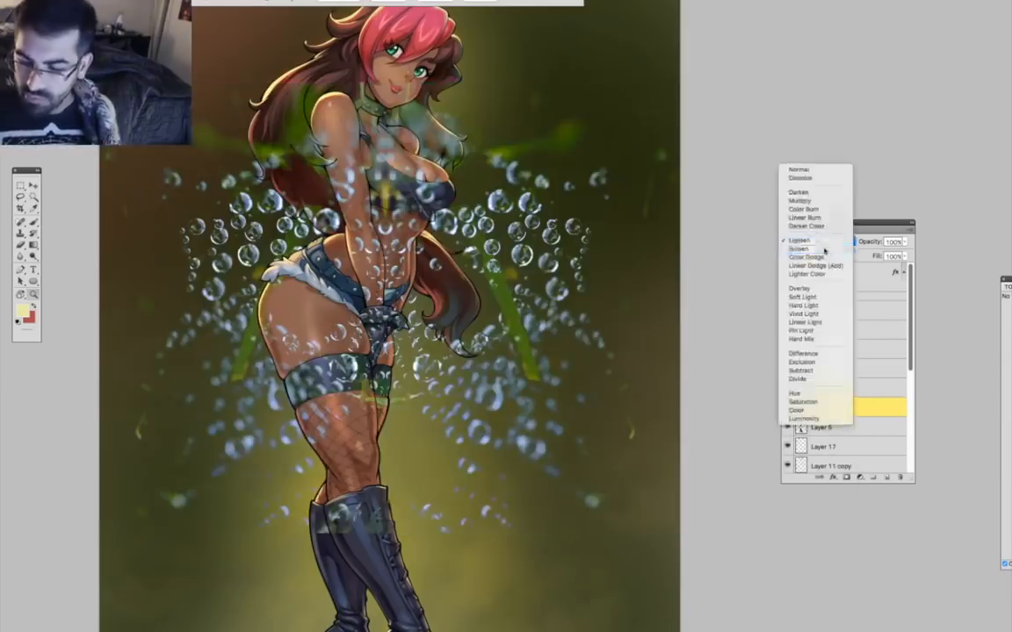
{"action": "left_click", "coordinate": [824, 249]}
Send the droplet layer behind the character, lower its opacity to 52% and compare several lightening blend modes.
{"action": "key", "text": "super+shift+bracketleft"}
{"action": "left_click", "coordinate": [836, 242]}
{"action": "left_click", "coordinate": [837, 249]}
{"action": "left_click_drag", "start_coordinate": [880, 242], "coordinate": [863, 245]}
{"action": "left_click", "coordinate": [836, 242]}
{"action": "left_click", "coordinate": [837, 258]}
{"action": "left_click", "coordinate": [839, 243]}
{"action": "left_click", "coordinate": [838, 254]}
{"action": "left_click", "coordinate": [837, 243]}
{"action": "left_click", "coordinate": [836, 250]}
{"action": "left_click", "coordinate": [835, 243]}
{"action": "left_click", "coordinate": [835, 250]}
Try inverting the droplet layer with blend modes such as Overlay and Soft Light, and set it to Lighten.
{"action": "key", "text": "super+i"}
{"action": "left_click", "coordinate": [820, 242]}
{"action": "left_click", "coordinate": [820, 175]}
{"action": "left_click", "coordinate": [820, 242]}
{"action": "left_click", "coordinate": [822, 249]}
{"action": "left_click", "coordinate": [821, 244]}
{"action": "left_click", "coordinate": [820, 250]}
{"action": "left_click", "coordinate": [820, 242]}
{"action": "left_click", "coordinate": [821, 254]}
{"action": "left_click", "coordinate": [820, 242]}
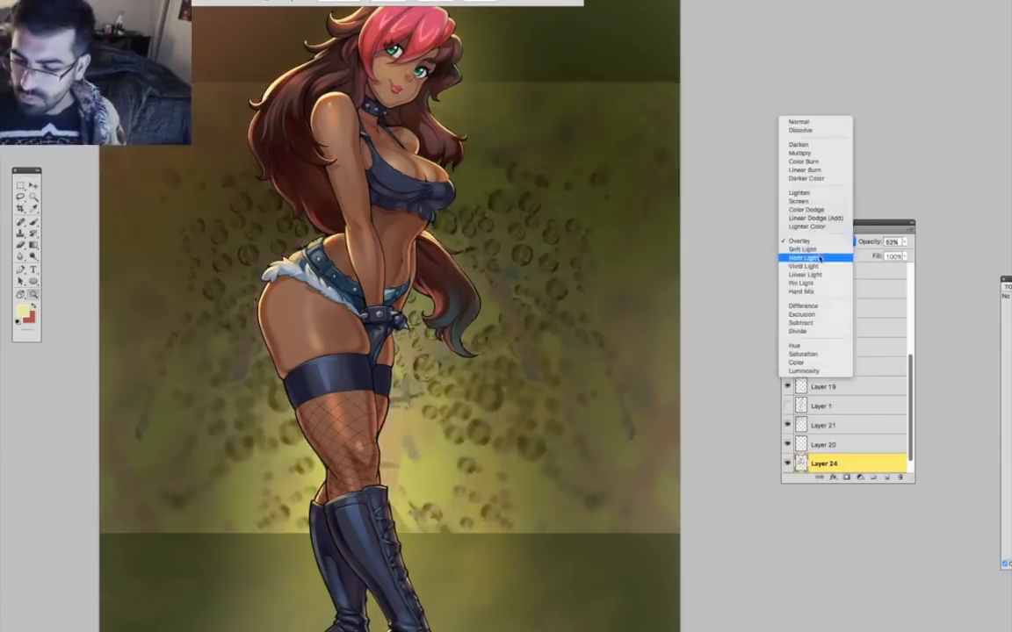
{"action": "left_click", "coordinate": [818, 249]}
{"action": "left_click", "coordinate": [820, 242]}
{"action": "left_click", "coordinate": [817, 174]}
Colorize the droplet layer with hue 61 and saturation 25, and soften it with the last used filter.
{"action": "key", "text": "super+u"}
{"action": "left_click", "coordinate": [905, 505]}
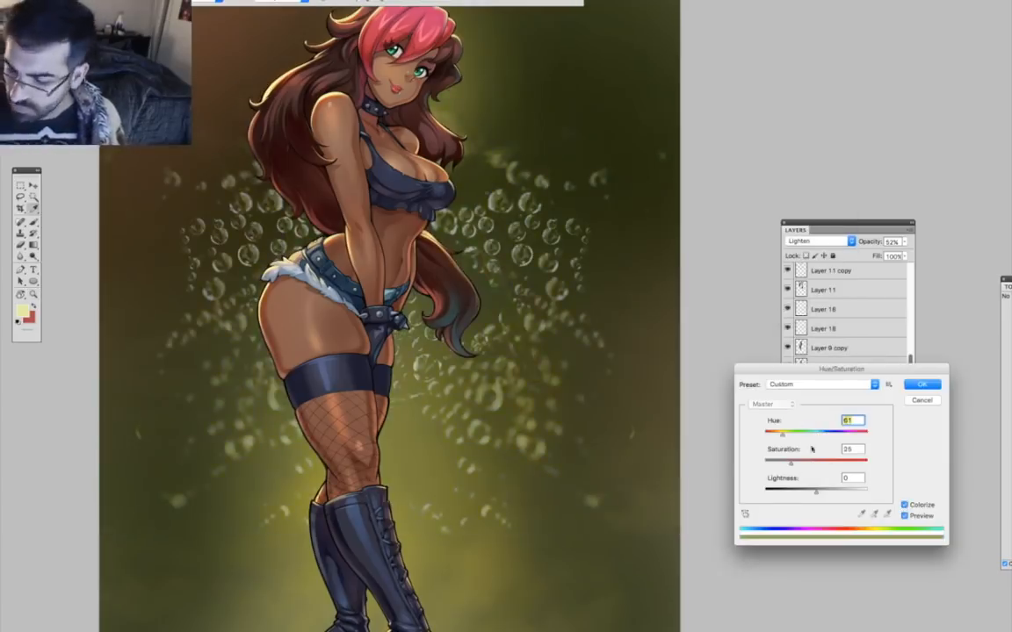
{"action": "left_click", "coordinate": [919, 385]}
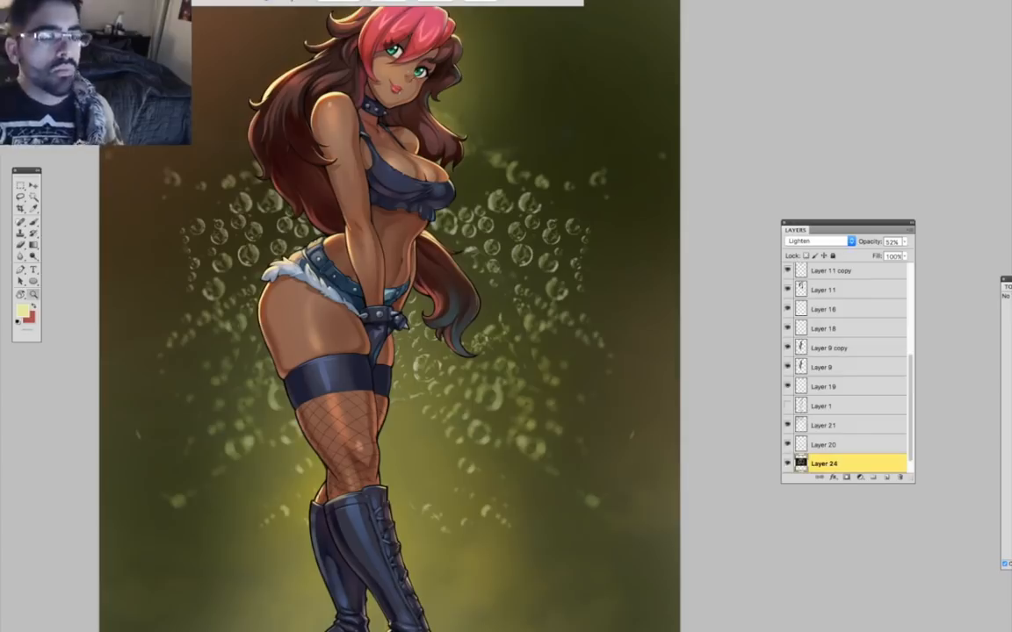
{"action": "key", "text": "super+alt+f"}
{"action": "key", "text": "Return"}
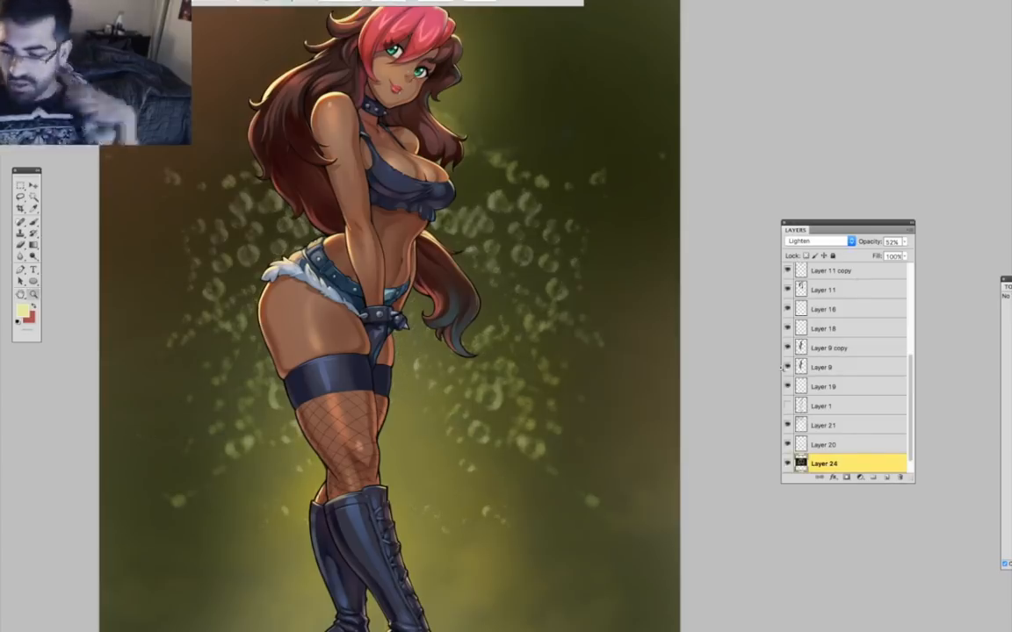
Fit the painting in view and delete the droplet layer.
{"action": "key", "text": "super+0"}
{"action": "key", "text": "Delete"}
{"action": "key", "text": "Return"}
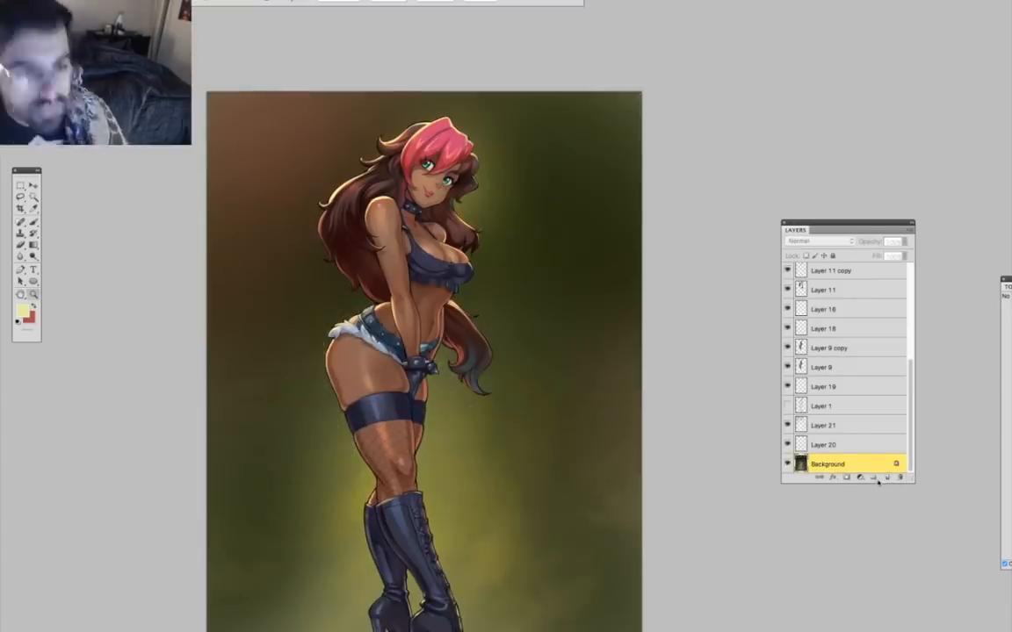
Open 004-droplet shot.jpg, the pink rose photo, and copy its image area into the painting.
{"action": "key", "text": "super+o"}
{"action": "double_click", "coordinate": [258, 439]}
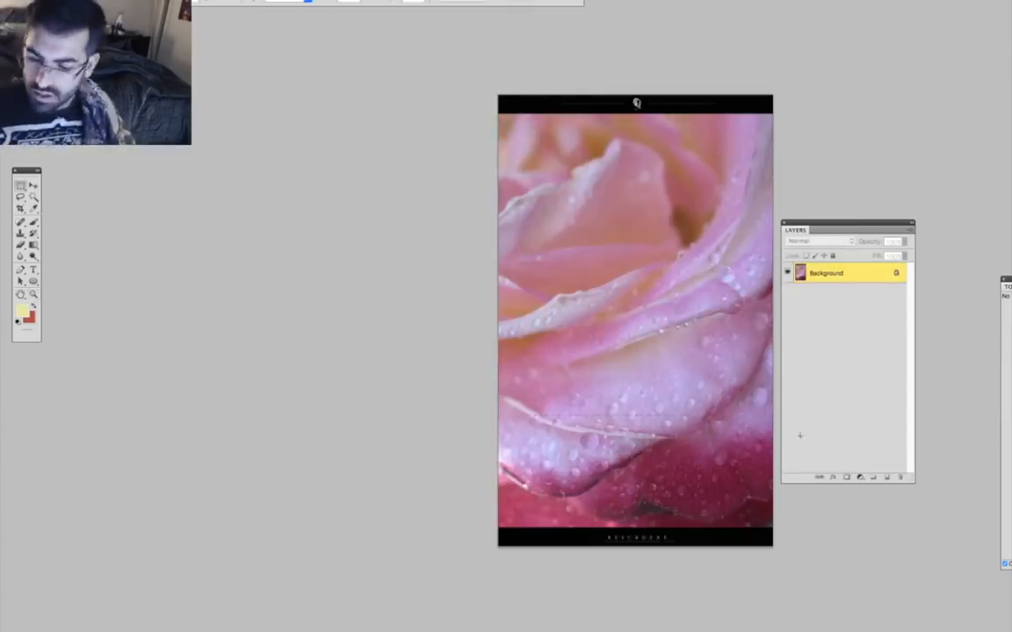
{"action": "key", "text": "super+c"}
{"action": "key", "text": "super+w"}
{"action": "key", "text": "super+v"}
Reposition and enlarge the rose layer until it covers the whole canvas behind the character.
{"action": "left_click_drag", "start_coordinate": [839, 522], "coordinate": [877, 429]}
{"action": "key", "text": "super+t"}
{"action": "left_click_drag", "start_coordinate": [578, 225], "coordinate": [357, 128]}
{"action": "left_click_drag", "start_coordinate": [461, 280], "coordinate": [715, 608]}
{"action": "key", "text": "Return"}
Set the rose layer to Color Dodge at 68% opacity and try a hue shift on it.
{"action": "left_click", "coordinate": [821, 240]}
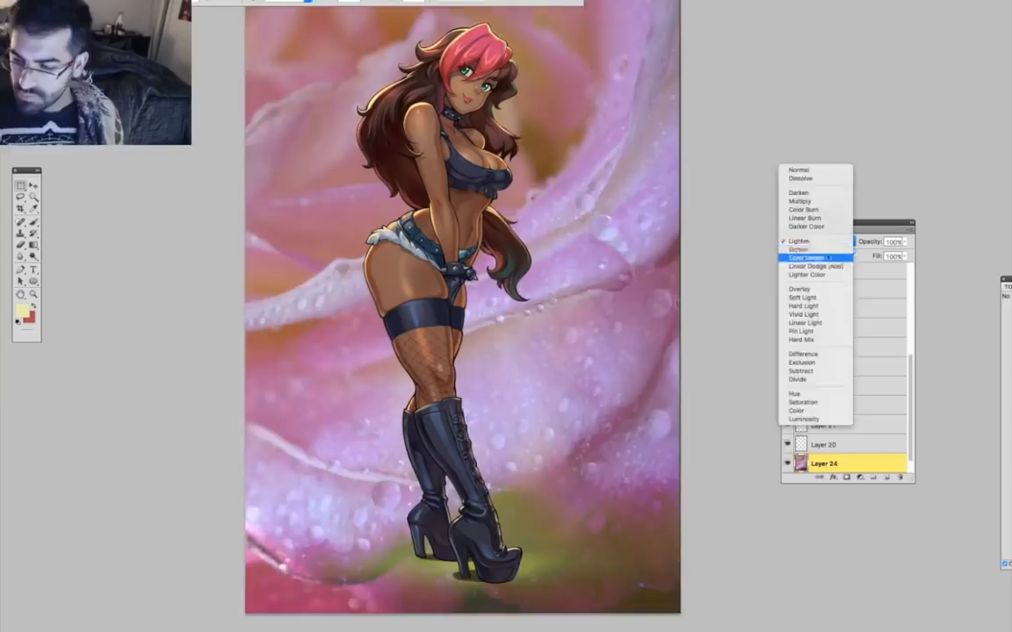
{"action": "left_click", "coordinate": [808, 257]}
{"action": "left_click_drag", "start_coordinate": [873, 241], "coordinate": [846, 250]}
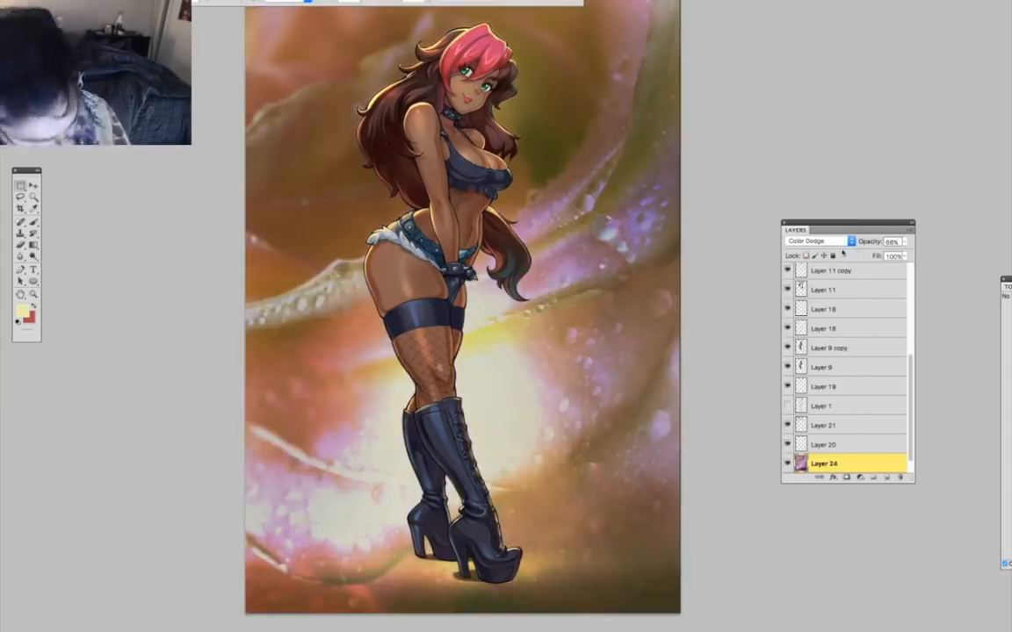
{"action": "key", "text": "super+u"}
{"action": "left_click_drag", "start_coordinate": [813, 437], "coordinate": [778, 436]}
{"action": "key", "text": "Escape"}
Try Linear Dodge (Add) and Overlay blending on the rose layer at a lower opacity, and delete the layer.
{"action": "left_click", "coordinate": [824, 242]}
{"action": "left_click", "coordinate": [832, 250]}
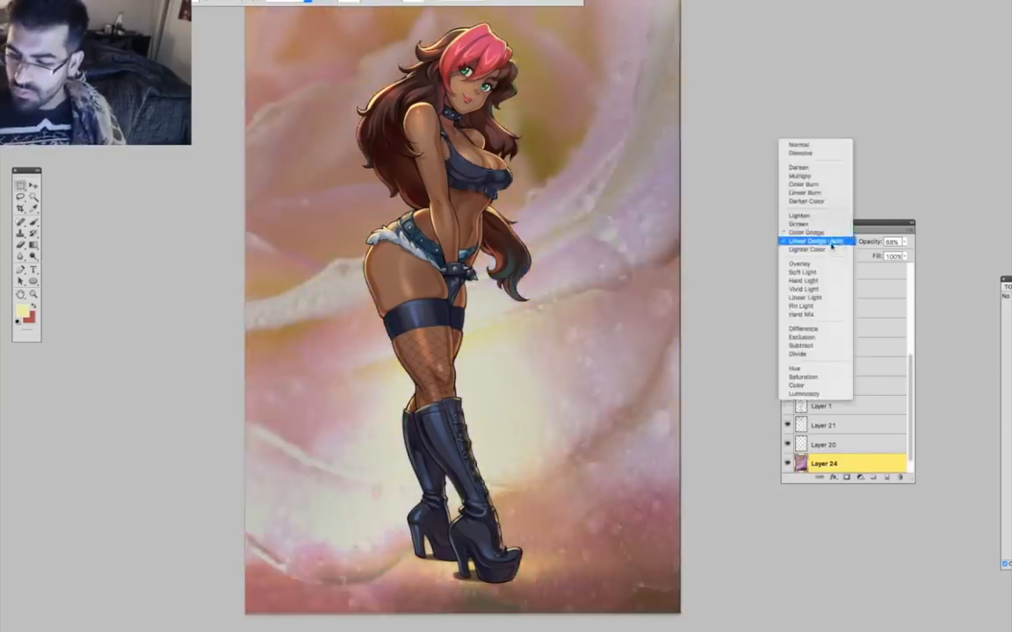
{"action": "left_click", "coordinate": [833, 243]}
{"action": "left_click", "coordinate": [830, 262]}
{"action": "left_click_drag", "start_coordinate": [881, 242], "coordinate": [856, 247]}
{"action": "left_click", "coordinate": [899, 477]}
Go up from the Droplet folder to its parent texture folder and open the golden woven fabric texture.
{"action": "key", "text": "super+o"}
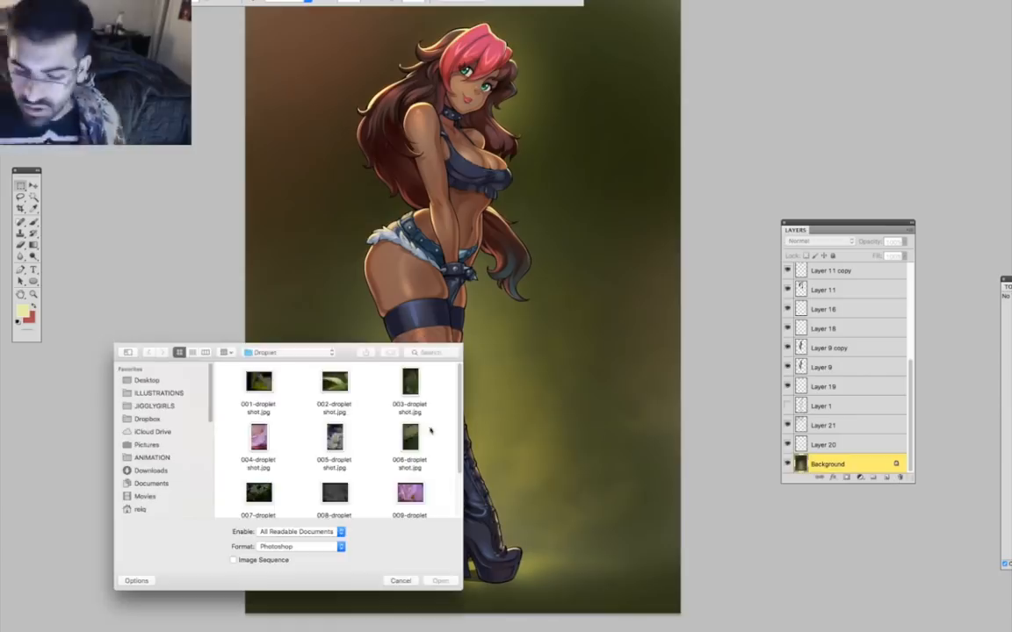
{"action": "left_click", "coordinate": [288, 353]}
{"action": "left_click", "coordinate": [274, 364]}
{"action": "left_click_drag", "start_coordinate": [458, 372], "coordinate": [454, 528]}
{"action": "double_click", "coordinate": [412, 481]}
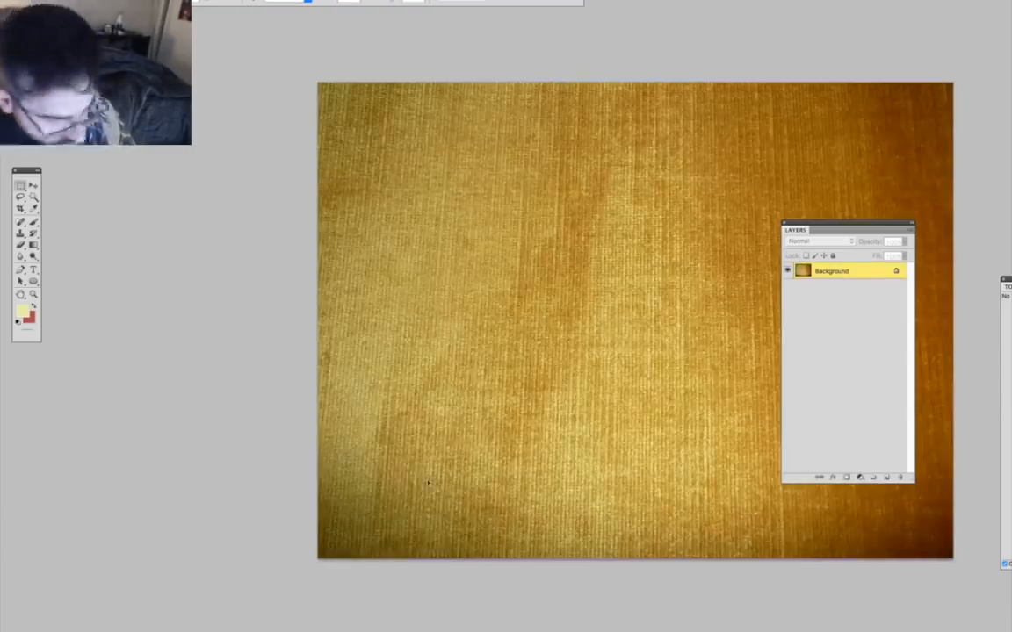
Open the cream canvas-like texture image and bring it into the painting as a layer just above the background.
{"action": "key", "text": "super+o"}
{"action": "left_click", "coordinate": [417, 429]}
{"action": "double_click", "coordinate": [417, 428]}
{"action": "key", "text": "super+x"}
{"action": "key", "text": "ctrl+Tab"}
{"action": "key", "text": "super+v"}
Rotate and enlarge the cream texture layer to cover the entire canvas.
{"action": "key", "text": "super+t"}
{"action": "left_click_drag", "start_coordinate": [719, 353], "coordinate": [492, 527]}
{"action": "left_click_drag", "start_coordinate": [579, 462], "coordinate": [486, 337]}
{"action": "left_click_drag", "start_coordinate": [537, 385], "coordinate": [712, 616]}
{"action": "key", "text": "Return"}
Blend the cream texture layer as Overlay at 20% opacity and check the painting without the interface.
{"action": "left_click", "coordinate": [826, 242]}
{"action": "left_click", "coordinate": [824, 369]}
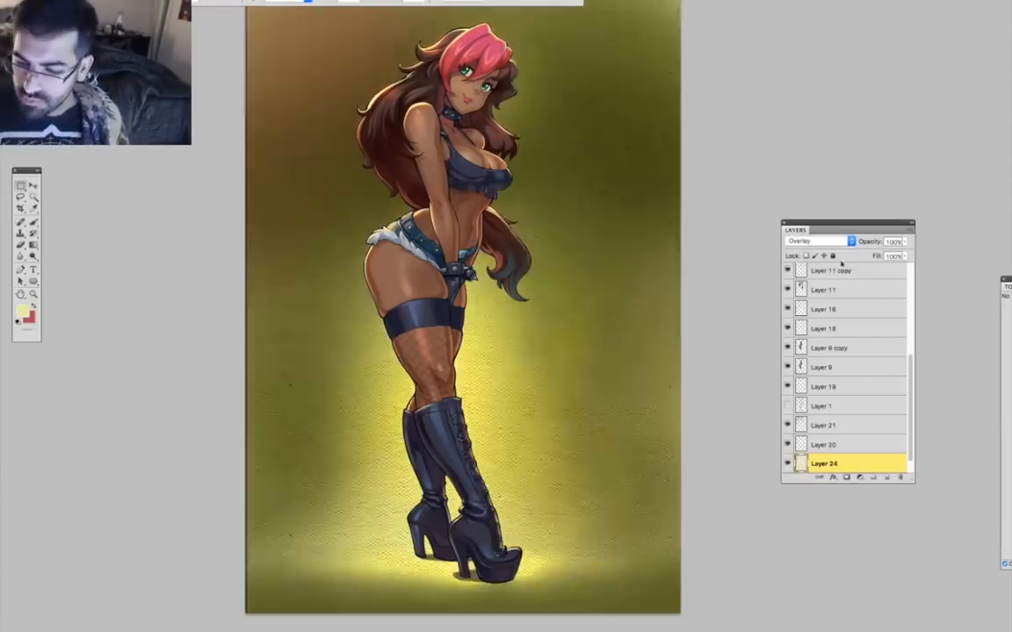
{"action": "left_click_drag", "start_coordinate": [879, 242], "coordinate": [865, 242]}
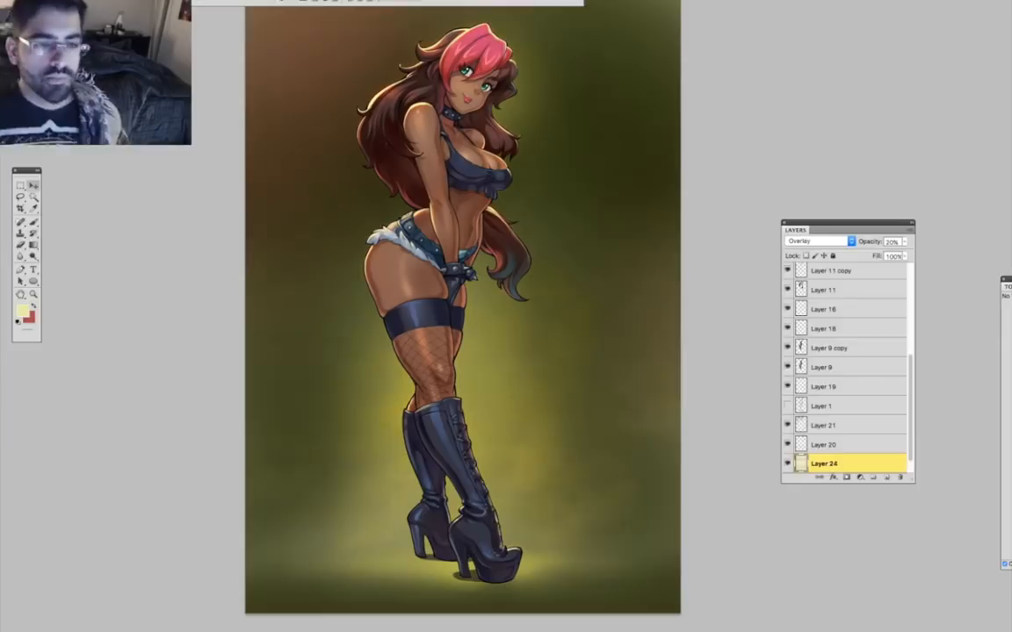
{"action": "key", "text": "Tab"}
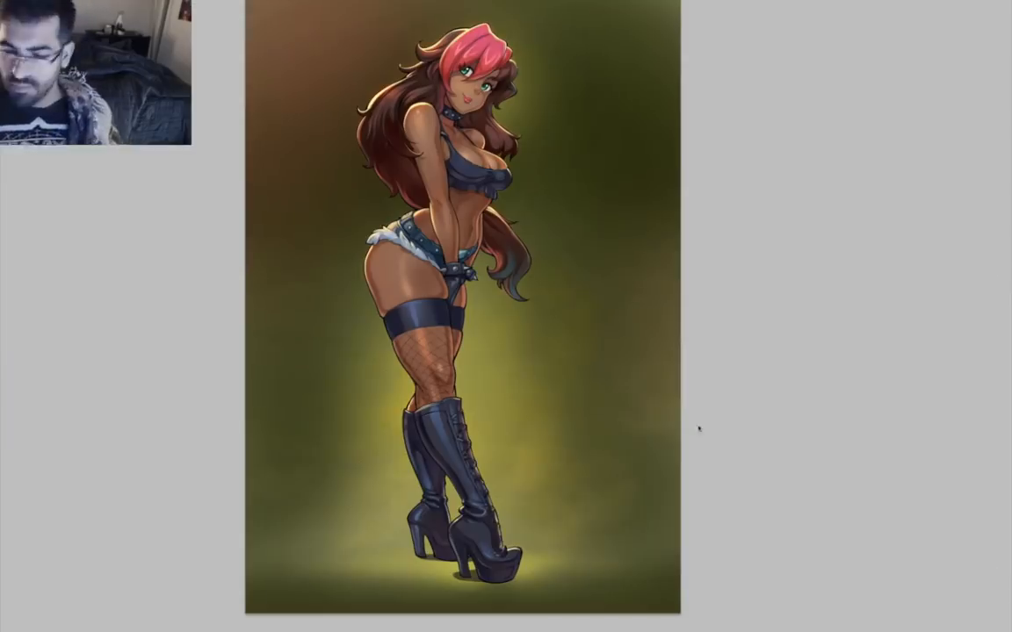
{"action": "key", "text": "Tab"}
On a new layer behind the character, brush long sweeping pale yellow curves and a loop across the background.
{"action": "left_click", "coordinate": [33, 294]}
{"action": "left_click", "coordinate": [516, 347]}
{"action": "left_click_drag", "start_coordinate": [513, 348], "coordinate": [561, 500]}
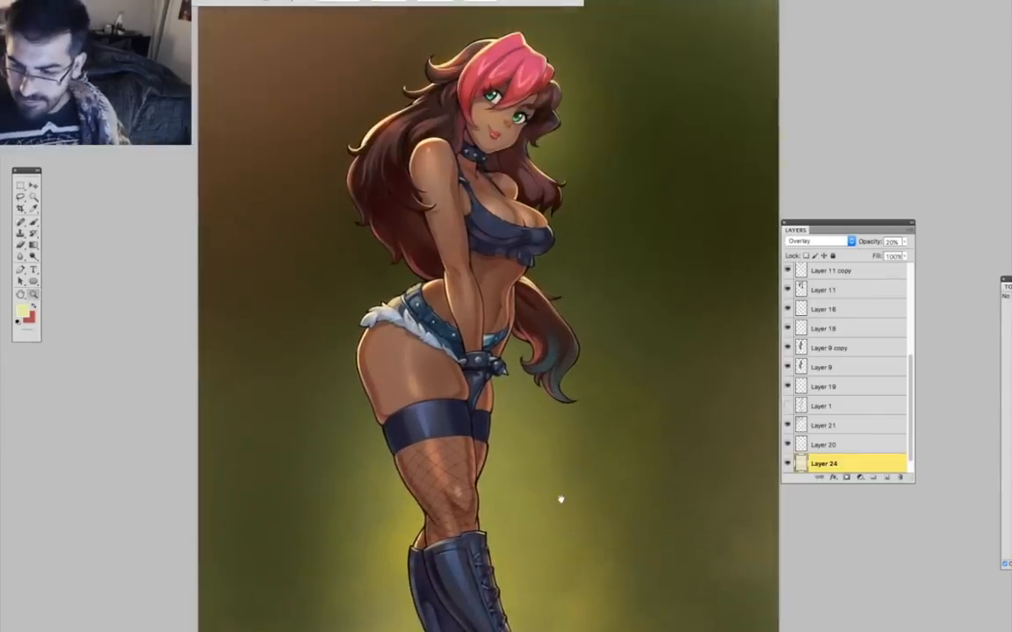
{"action": "key", "text": "b"}
{"action": "mouse_move", "coordinate": [207, 75]}
{"action": "left_mouse_down"}
{"action": "mouse_move", "coordinate": [777, 92]}
{"action": "mouse_move", "coordinate": [197, 492]}
{"action": "left_mouse_up"}
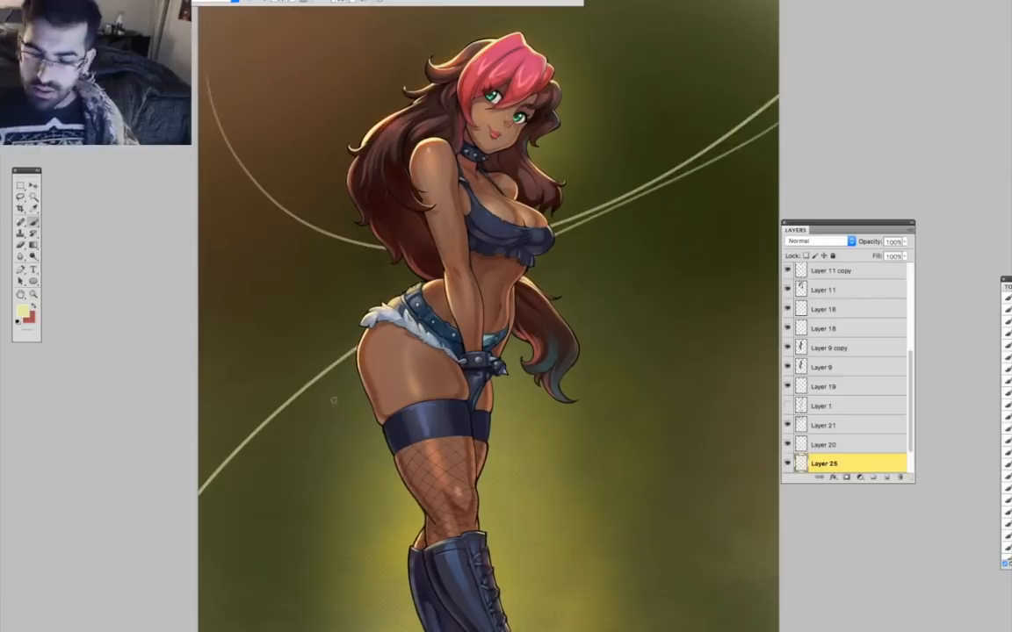
{"action": "left_click_drag", "start_coordinate": [777, 170], "coordinate": [777, 371]}
{"action": "left_click_drag", "start_coordinate": [557, 444], "coordinate": [522, 490]}
{"action": "left_click_drag", "start_coordinate": [663, 44], "coordinate": [180, 115]}
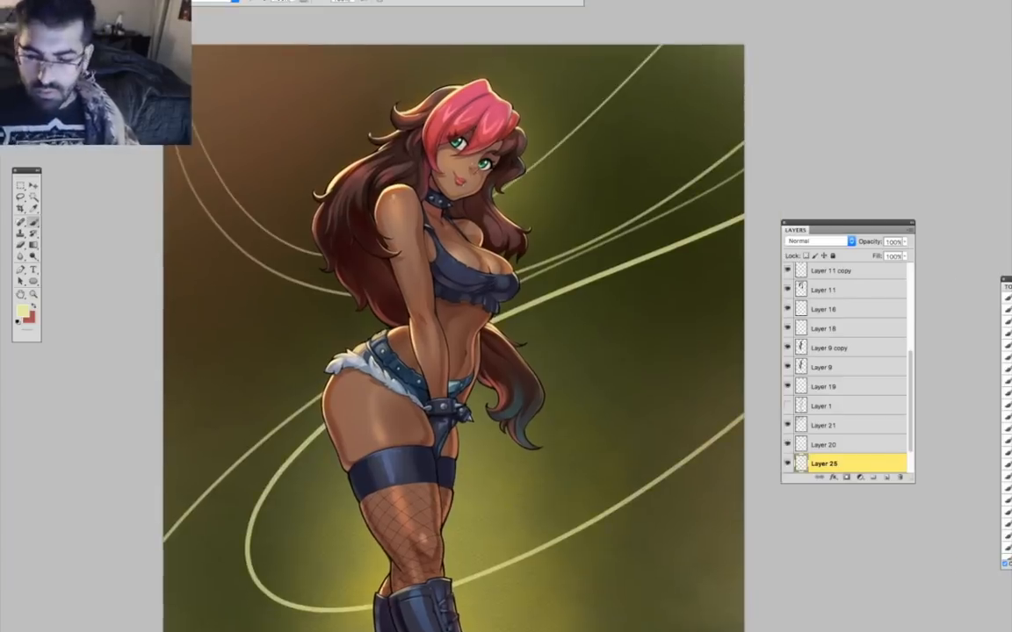
{"action": "left_click_drag", "start_coordinate": [334, 423], "coordinate": [311, 302]}
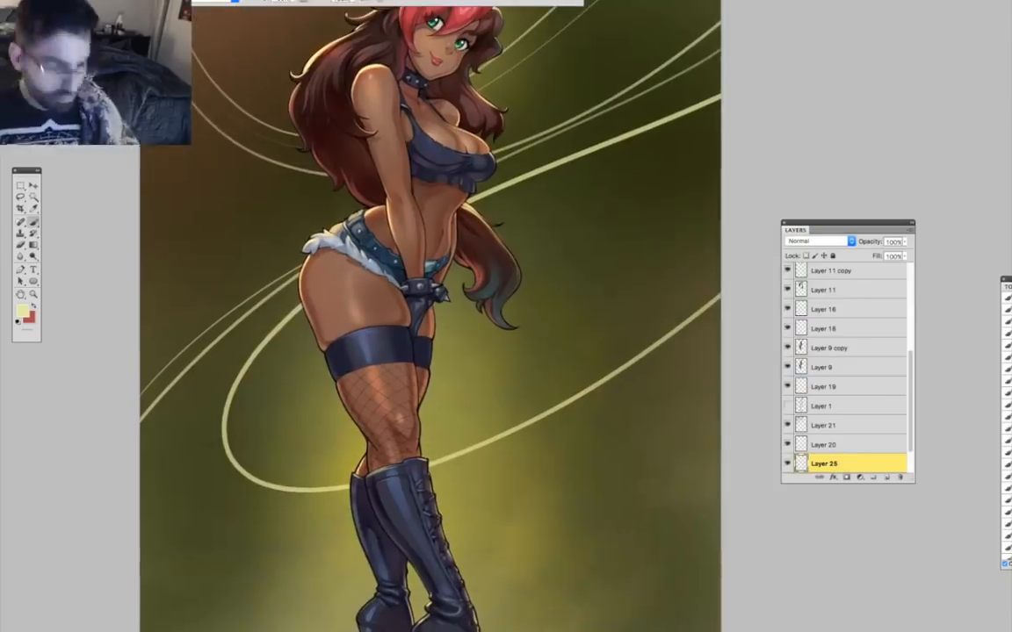
Brush a second, thicker pale yellow curve outside the loop around the lower legs, redoing unsatisfactory strokes.
{"action": "left_click_drag", "start_coordinate": [238, 452], "coordinate": [651, 304]}
{"action": "key", "text": "super+z"}
{"action": "mouse_move", "coordinate": [209, 369]}
{"action": "left_mouse_down"}
{"action": "mouse_move", "coordinate": [207, 471]}
{"action": "mouse_move", "coordinate": [651, 327]}
{"action": "left_mouse_up"}
{"action": "key", "text": "super+z"}
{"action": "left_click_drag", "start_coordinate": [245, 347], "coordinate": [722, 310]}
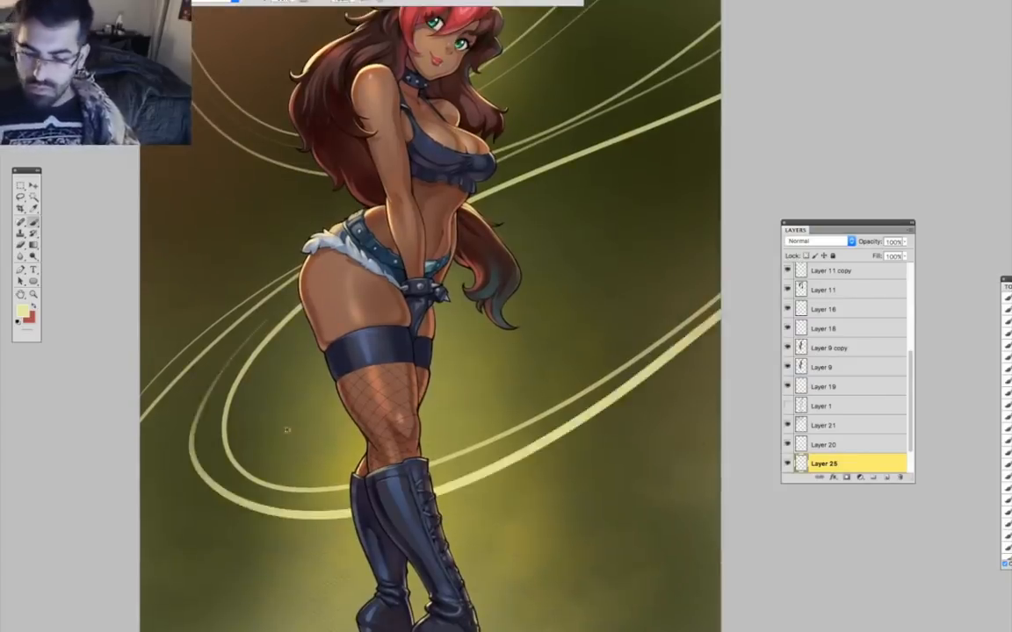
{"action": "key", "text": "super+z"}
{"action": "left_click_drag", "start_coordinate": [200, 439], "coordinate": [721, 328]}
Brush a thin pale yellow arc across the background's upper-left area and undo one stray stroke.
{"action": "left_click_drag", "start_coordinate": [684, 393], "coordinate": [654, 601]}
{"action": "left_click_drag", "start_coordinate": [107, 414], "coordinate": [241, 129]}
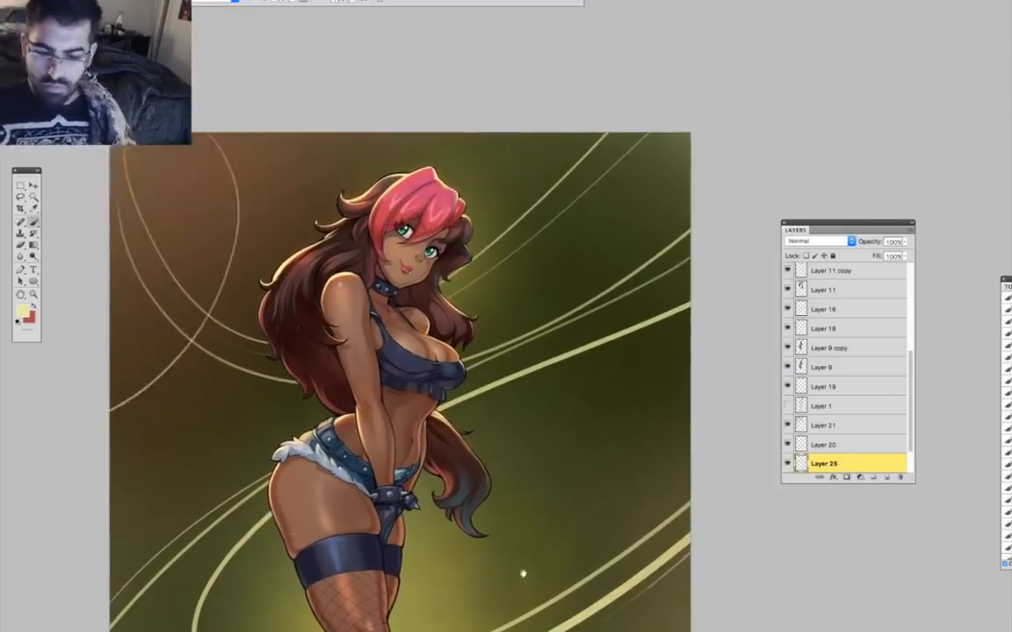
{"action": "left_click_drag", "start_coordinate": [263, 352], "coordinate": [276, 262]}
{"action": "key", "text": "super+z"}
{"action": "left_click_drag", "start_coordinate": [120, 369], "coordinate": [271, 40]}
{"action": "left_click_drag", "start_coordinate": [290, 176], "coordinate": [325, 250]}
Add a new layer above all others and draw a pale yellow gradient fading down from the canvas top.
{"action": "left_click_drag", "start_coordinate": [910, 396], "coordinate": [910, 309]}
{"action": "left_click", "coordinate": [843, 273]}
{"action": "left_click", "coordinate": [886, 478]}
{"action": "left_click", "coordinate": [34, 245]}
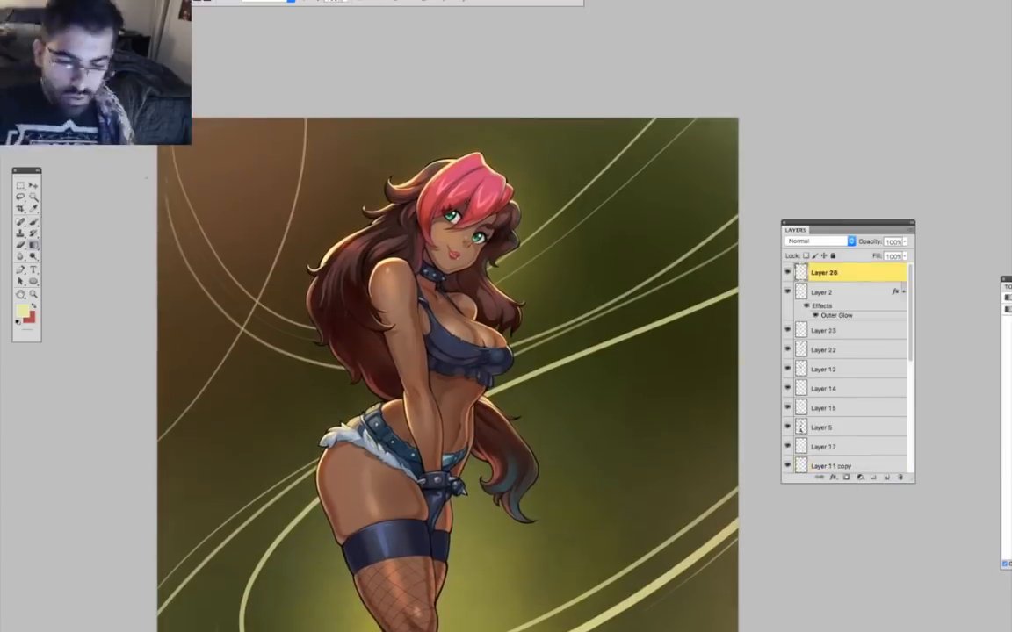
{"action": "left_click_drag", "start_coordinate": [441, 68], "coordinate": [446, 329]}
Set the gradient layer to Hard Light, shift it upward, adjust its hue and set its opacity to 91%.
{"action": "left_click", "coordinate": [821, 241]}
{"action": "left_click", "coordinate": [805, 377]}
{"action": "key", "text": "v"}
{"action": "left_click_drag", "start_coordinate": [526, 254], "coordinate": [522, 145]}
{"action": "left_click_drag", "start_coordinate": [875, 242], "coordinate": [863, 241]}
{"action": "key", "text": "super+u"}
{"action": "left_click_drag", "start_coordinate": [815, 435], "coordinate": [800, 436]}
{"action": "left_click", "coordinate": [921, 384]}
{"action": "left_click_drag", "start_coordinate": [875, 242], "coordinate": [871, 242]}
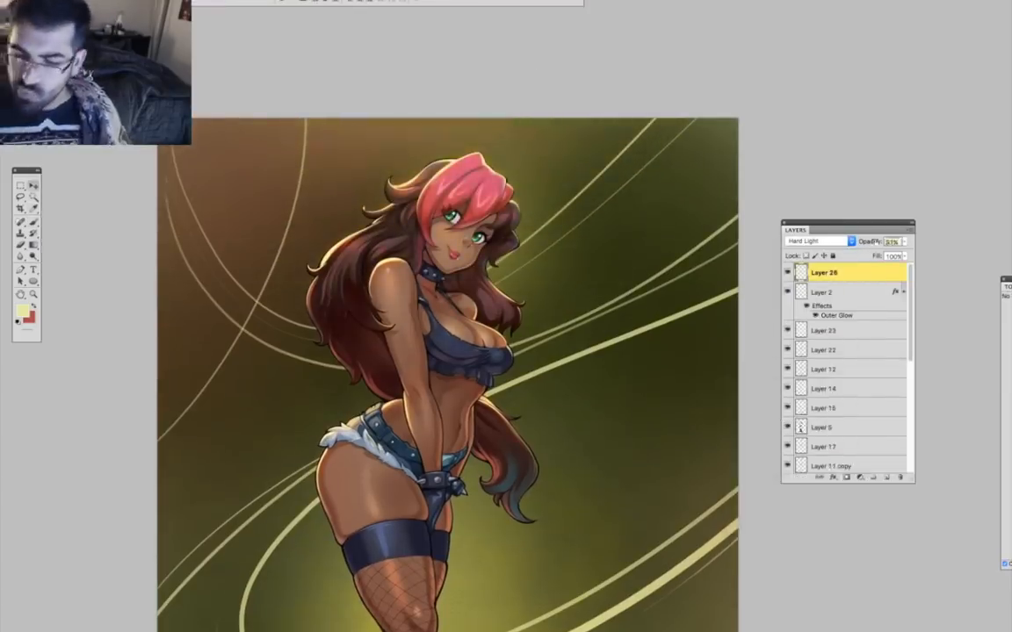
{"action": "scroll", "coordinate": [641, 527], "scroll_direction": "down", "scroll_amount": 4}
{"action": "scroll", "coordinate": [636, 501], "scroll_direction": "up", "scroll_amount": 3}
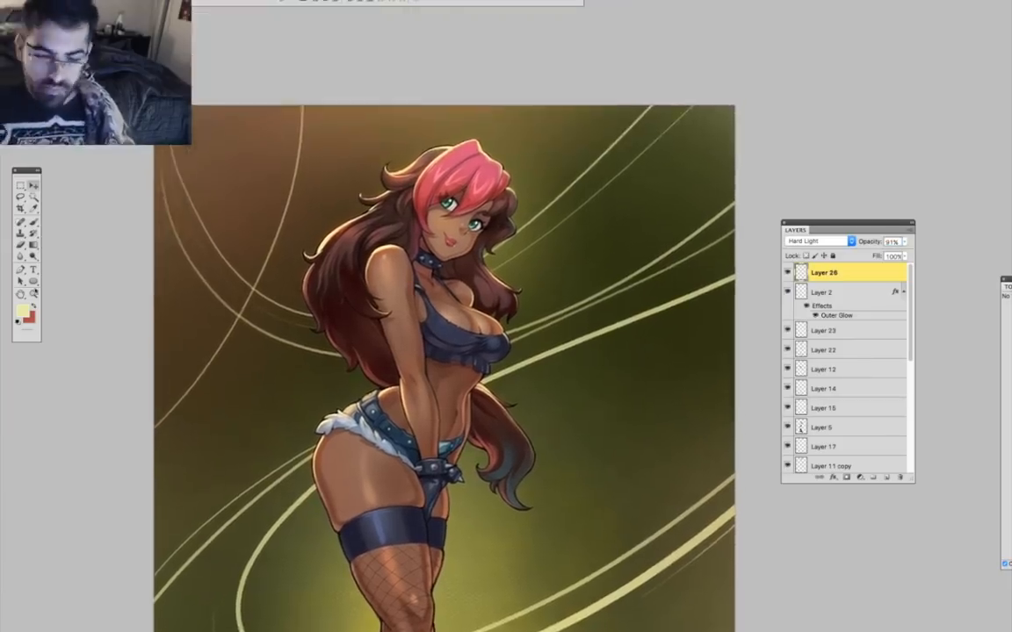
On Layer 2, paint a pale yellow rim light along the inner contour line of the character's chest.
{"action": "left_click", "coordinate": [33, 295]}
{"action": "left_click", "coordinate": [478, 338]}
{"action": "key", "text": "r"}
{"action": "mouse_move", "coordinate": [479, 339]}
{"action": "left_mouse_down"}
{"action": "mouse_move", "coordinate": [676, 544]}
{"action": "mouse_move", "coordinate": [759, 439]}
{"action": "left_mouse_up"}
{"action": "left_click", "coordinate": [22, 197]}
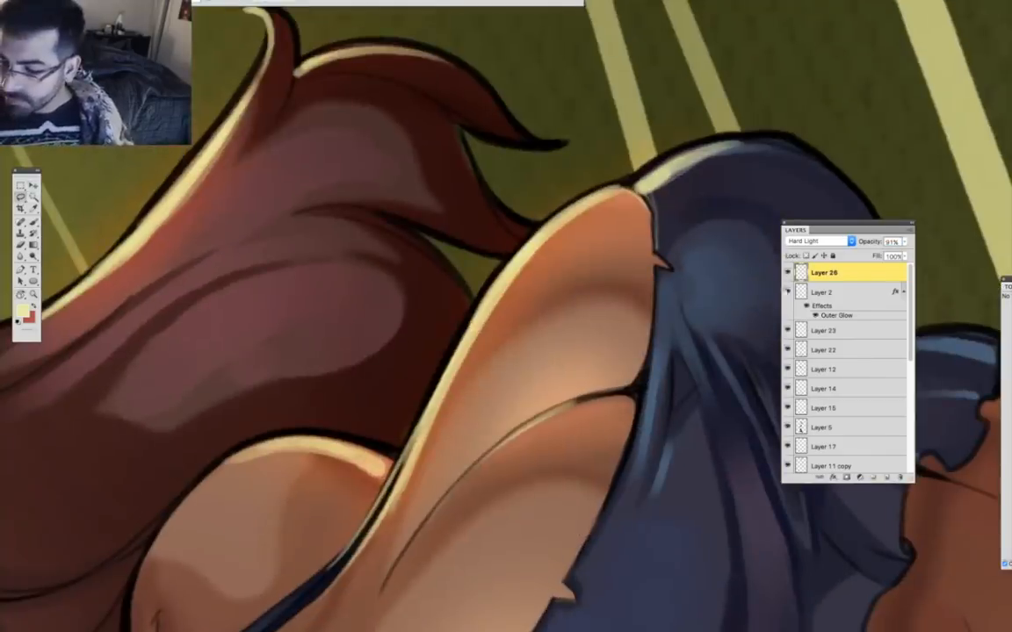
{"action": "left_click", "coordinate": [810, 292]}
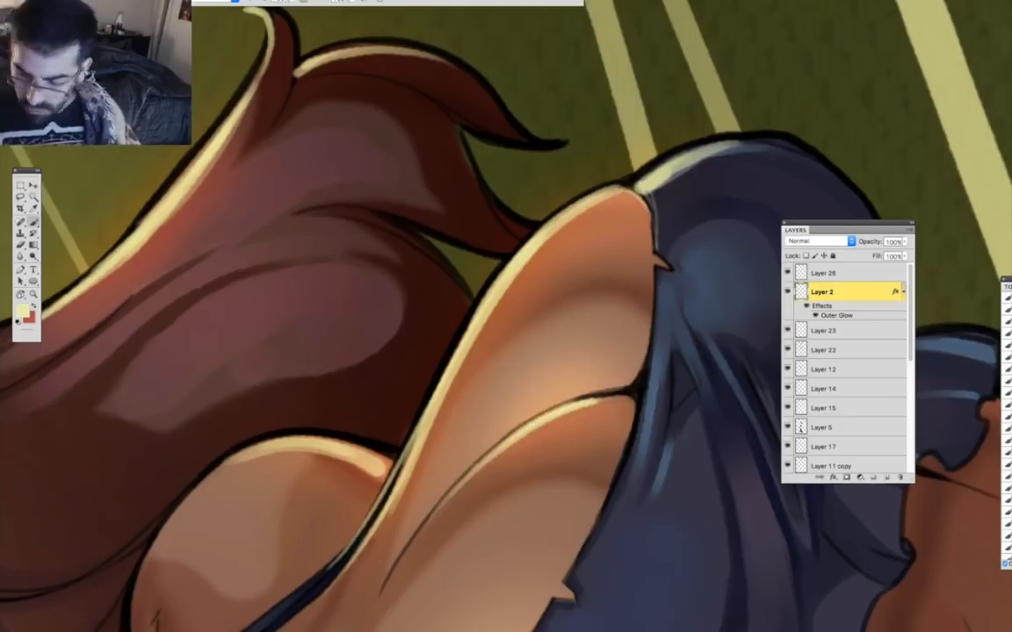
{"action": "left_click_drag", "start_coordinate": [558, 391], "coordinate": [345, 606]}
Try shifting the hue of Layer 9 copy with Hue/Saturation.
{"action": "key", "text": "z"}
{"action": "key", "text": "super+0"}
{"action": "mouse_move", "coordinate": [499, 508]}
{"action": "left_mouse_down"}
{"action": "mouse_move", "coordinate": [606, 587]}
{"action": "mouse_move", "coordinate": [608, 557]}
{"action": "left_mouse_up"}
{"action": "key", "text": "super+equal"}
{"action": "left_click_drag", "start_coordinate": [530, 290], "coordinate": [546, 439]}
{"action": "left_click", "coordinate": [909, 366]}
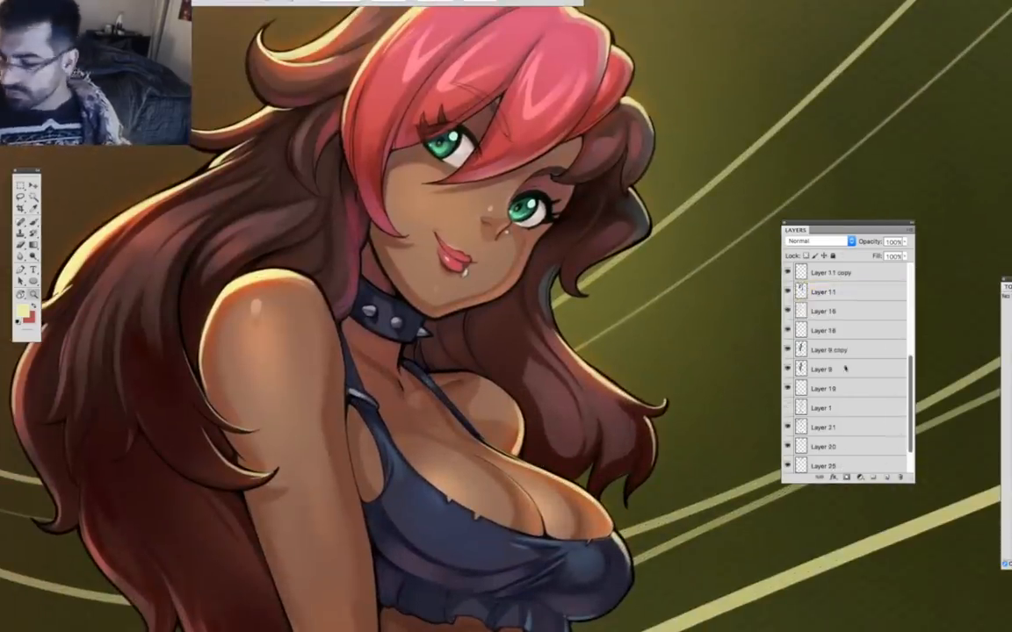
{"action": "left_click", "coordinate": [797, 350]}
{"action": "key", "text": "super+l"}
{"action": "key", "text": "Escape"}
{"action": "key", "text": "super+u"}
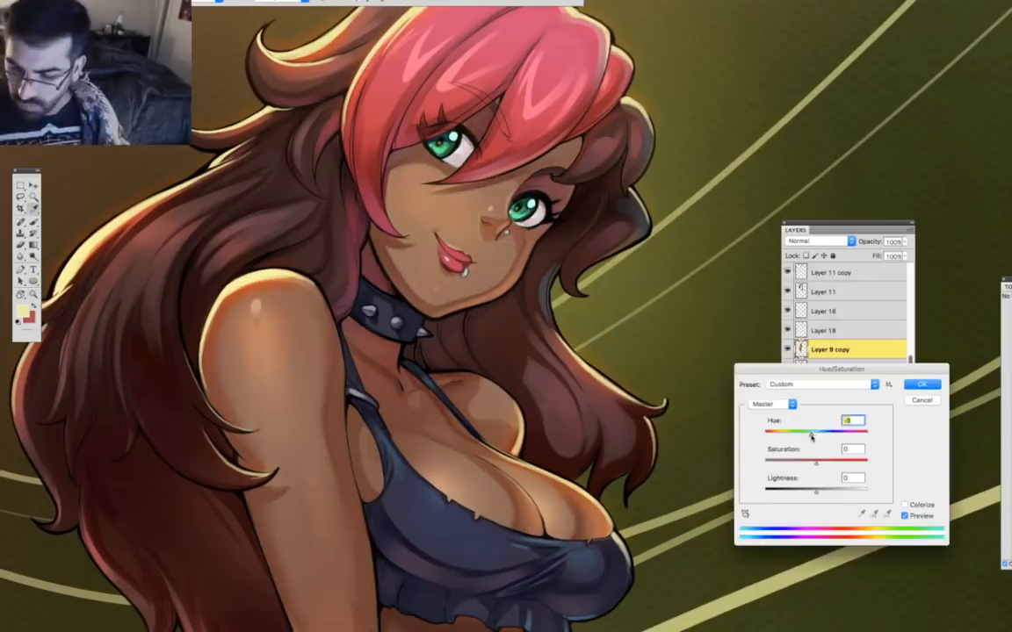
{"action": "key", "text": "Escape"}
Try brushing a stroke along the inner edge of the front stocking band on Layer 5.
{"action": "left_click_drag", "start_coordinate": [458, 254], "coordinate": [497, 499]}
{"action": "key", "text": "super+equal"}
{"action": "key", "text": "super+equal"}
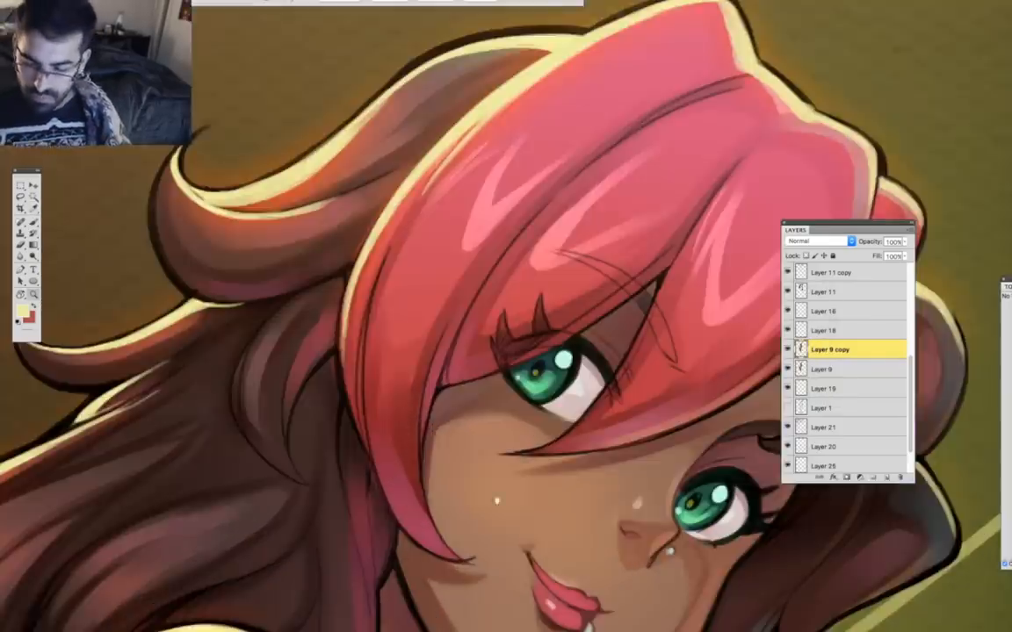
{"action": "key", "text": "super+0"}
{"action": "left_click_drag", "start_coordinate": [566, 582], "coordinate": [529, 278]}
{"action": "key", "text": "super+equal"}
{"action": "key", "text": "super+equal"}
{"action": "left_click", "coordinate": [373, 314], "text": "super"}
{"action": "key", "text": "b"}
{"action": "left_click", "coordinate": [413, 422], "text": "alt"}
{"action": "right_click", "coordinate": [567, 480]}
{"action": "left_click", "coordinate": [566, 470]}
{"action": "left_click", "coordinate": [23, 310]}
{"action": "left_click", "coordinate": [123, 439]}
{"action": "left_click", "coordinate": [288, 424]}
{"action": "left_click_drag", "start_coordinate": [398, 269], "coordinate": [416, 364]}
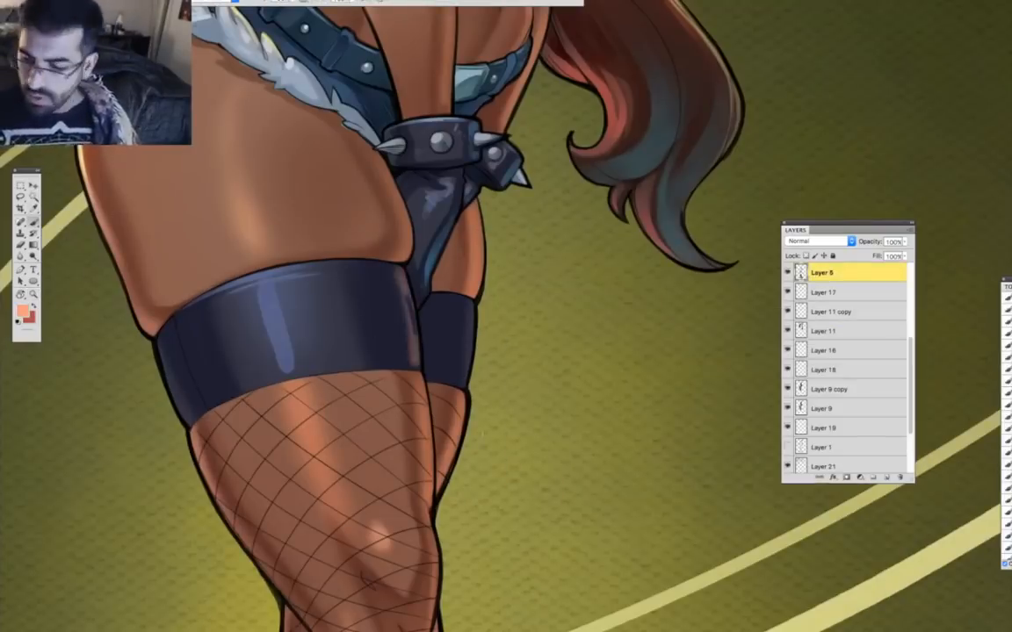
{"action": "key", "text": "super+z"}
Try retouching the rear stocking band on Layer 5 with a brush stroke and undo it.
{"action": "left_click", "coordinate": [844, 387]}
{"action": "scroll", "coordinate": [843, 373], "scroll_direction": "up", "scroll_amount": 5}
{"action": "left_click", "coordinate": [801, 427]}
{"action": "left_click_drag", "start_coordinate": [467, 300], "coordinate": [459, 383]}
{"action": "key", "text": "super+z"}
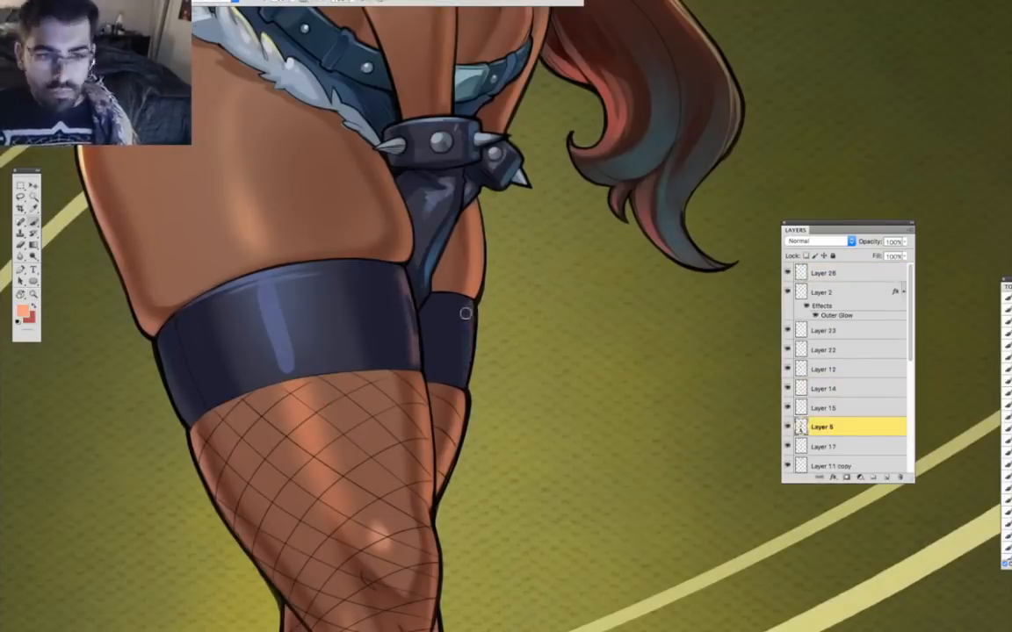
{"action": "left_click", "coordinate": [467, 311], "text": "super"}
{"action": "left_click", "coordinate": [860, 343]}
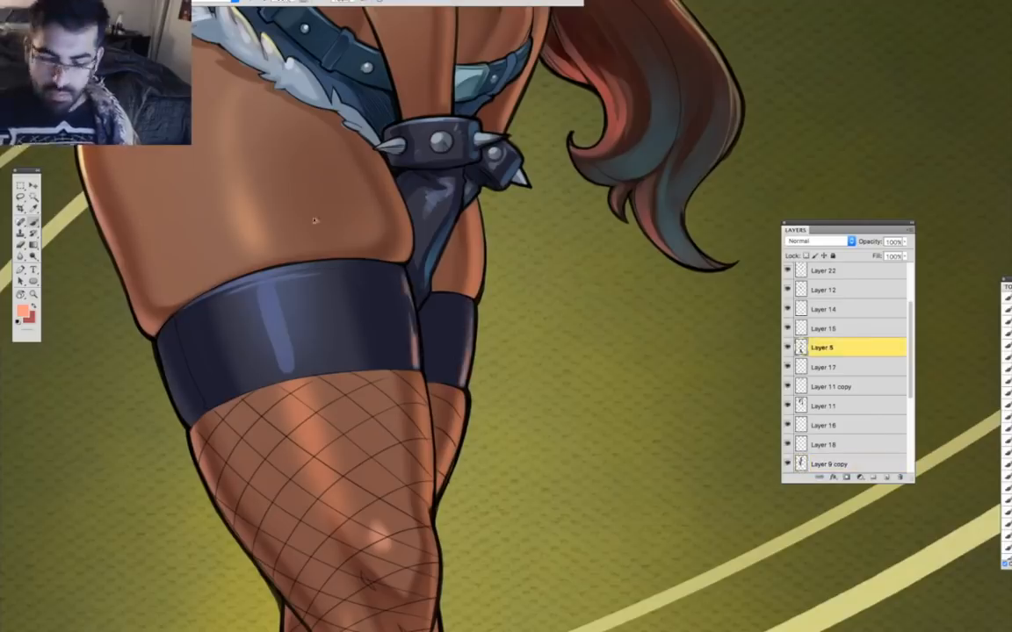
{"action": "key", "text": "super+z"}
On Layer 12, lasso the small area at the front stocking's inner top edge, delete its contents and deselect.
{"action": "key", "text": "v"}
{"action": "left_click", "coordinate": [412, 298]}
{"action": "key", "text": "l"}
{"action": "left_click_drag", "start_coordinate": [400, 257], "coordinate": [384, 255]}
{"action": "key", "text": "BackSpace"}
{"action": "key", "text": "super+d"}
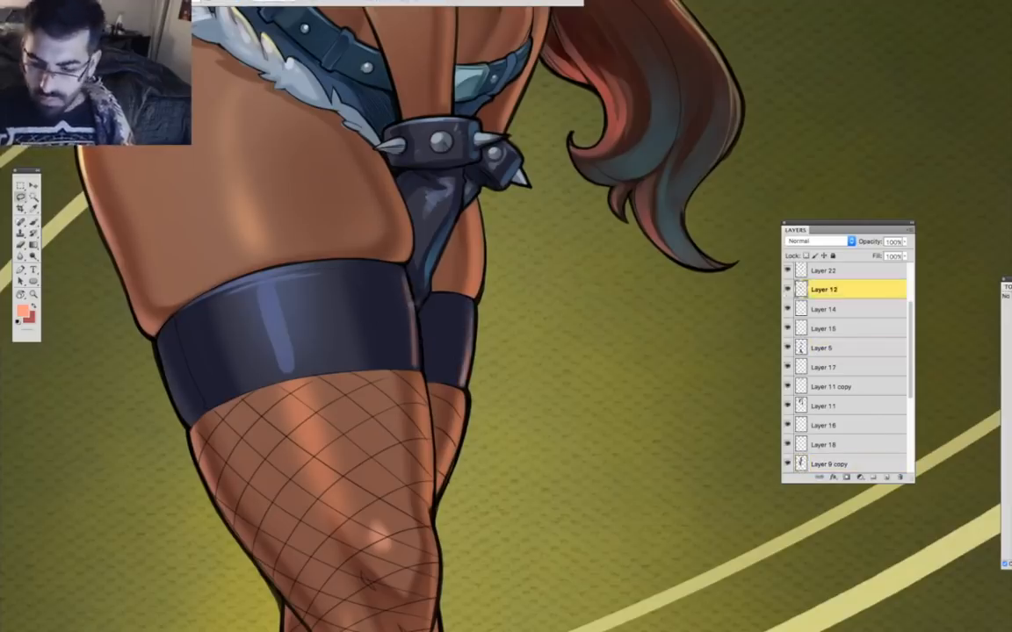
On Layer 5, pick a dark navy colour and paint over the inner edge of the front stocking band.
{"action": "scroll", "coordinate": [831, 369], "scroll_direction": "down", "scroll_amount": 3}
{"action": "left_click", "coordinate": [831, 328]}
{"action": "key", "text": "b"}
{"action": "scroll", "coordinate": [831, 368], "scroll_direction": "up", "scroll_amount": 5}
{"action": "left_click", "coordinate": [830, 388]}
{"action": "left_click", "coordinate": [22, 310]}
{"action": "left_click", "coordinate": [104, 537]}
{"action": "left_click", "coordinate": [288, 425]}
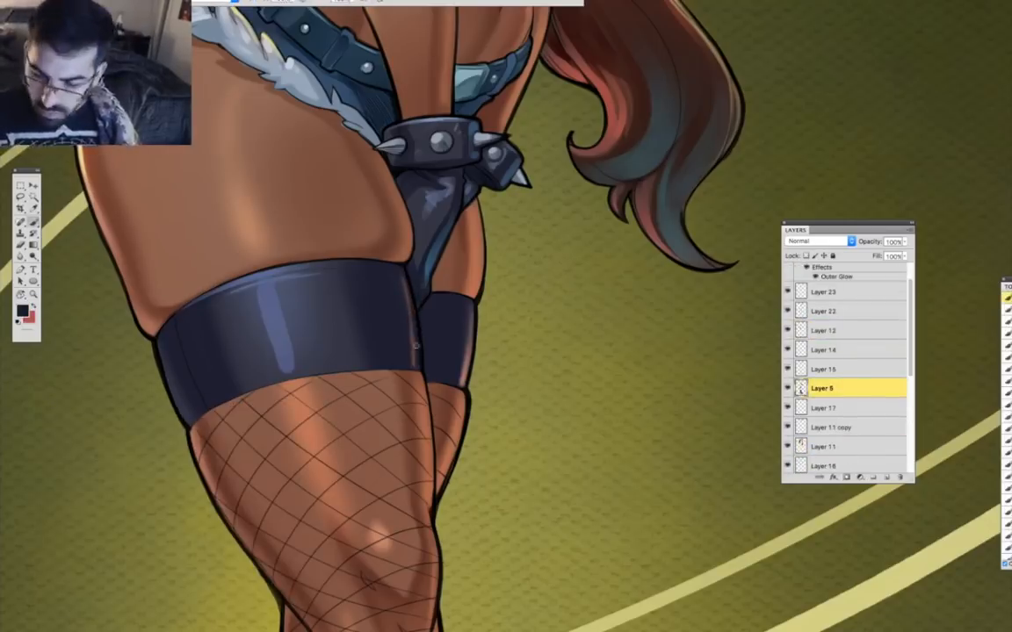
{"action": "left_click_drag", "start_coordinate": [479, 429], "coordinate": [474, 527]}
Copy the Outer Glow layer style from Layer 2 and paste it onto Layer 25 with the background curves.
{"action": "key", "text": "v"}
{"action": "left_click", "coordinate": [648, 421]}
{"action": "right_click", "coordinate": [846, 463]}
{"action": "left_click", "coordinate": [912, 318]}
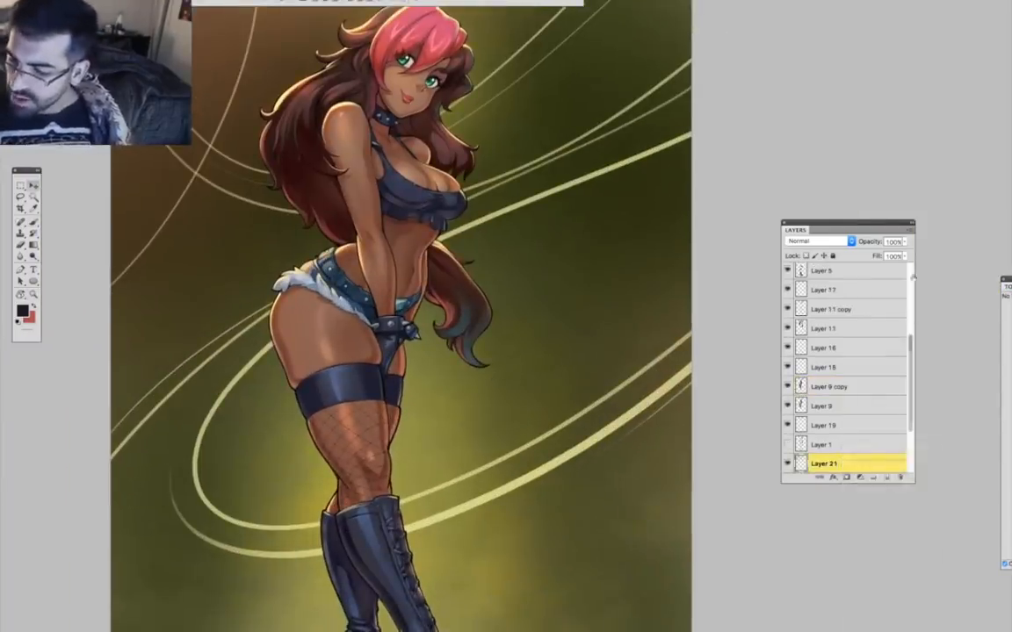
{"action": "left_click_drag", "start_coordinate": [910, 342], "coordinate": [911, 265]}
{"action": "right_click", "coordinate": [862, 289]}
{"action": "left_click", "coordinate": [900, 465]}
{"action": "left_click_drag", "start_coordinate": [910, 308], "coordinate": [911, 423]}
{"action": "right_click", "coordinate": [820, 423]}
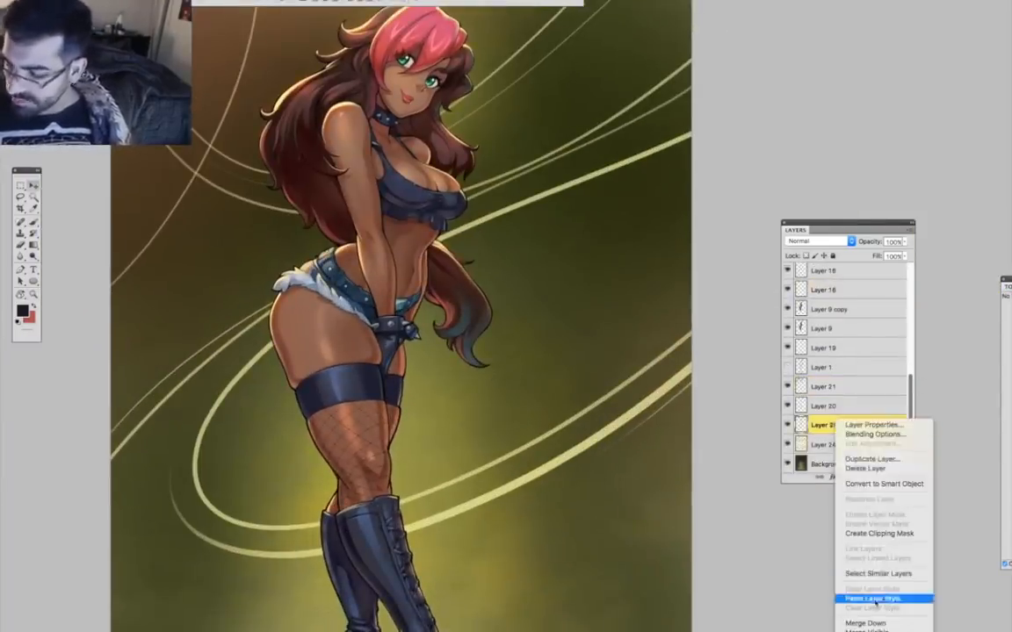
{"action": "left_click", "coordinate": [869, 593]}
{"action": "left_click", "coordinate": [603, 497], "text": "alt"}
{"action": "left_click_drag", "start_coordinate": [604, 497], "coordinate": [525, 524]}
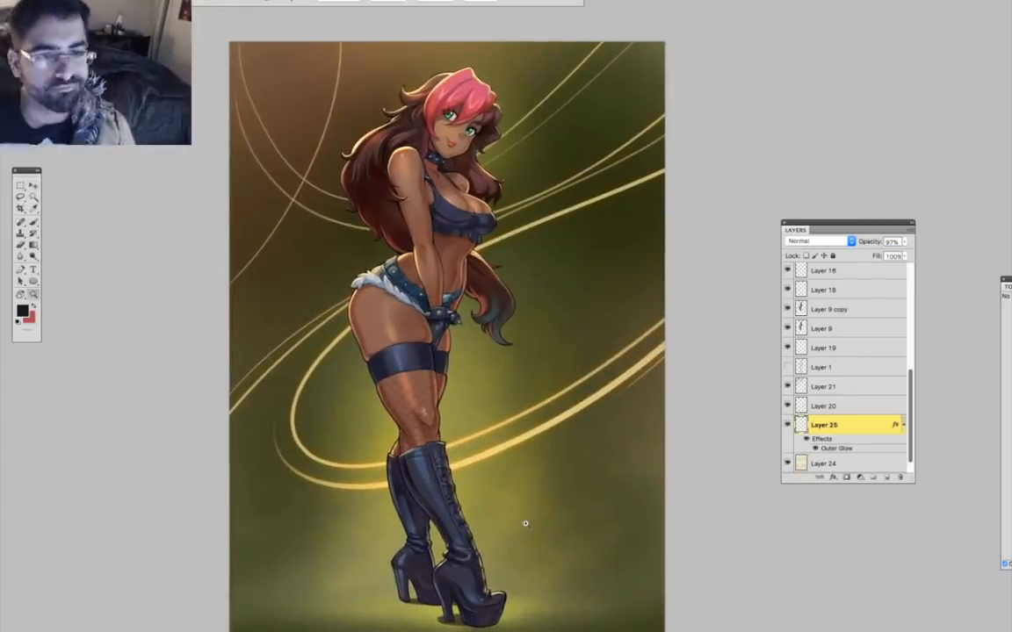
Try duplicating a range of the character's layers and step back and forth through the history.
{"action": "mouse_move", "coordinate": [909, 389]}
{"action": "left_mouse_down"}
{"action": "mouse_move", "coordinate": [909, 283]}
{"action": "mouse_move", "coordinate": [908, 406]}
{"action": "left_mouse_up"}
{"action": "left_click", "coordinate": [844, 275]}
{"action": "left_click", "coordinate": [841, 355], "text": "shift"}
{"action": "right_click", "coordinate": [840, 356]}
{"action": "left_click", "coordinate": [857, 384]}
{"action": "key", "text": "super+alt+z"}
{"action": "key", "text": "super+alt+z"}
{"action": "key", "text": "super+alt+z"}
{"action": "key", "text": "super+alt+z"}
{"action": "key", "text": "super+alt+z"}
{"action": "key", "text": "super+alt+z"}
{"action": "key", "text": "super+alt+z"}
{"action": "key", "text": "super+alt+z"}
{"action": "key", "text": "super+alt+z"}
{"action": "key", "text": "super+alt+z"}
{"action": "key", "text": "super+alt+z"}
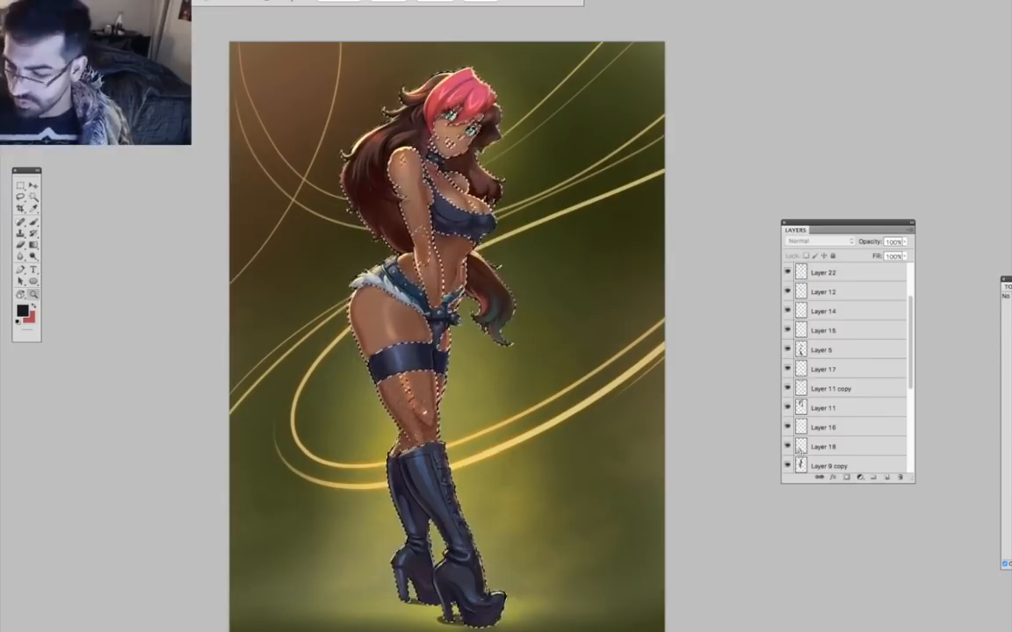
{"action": "key", "text": "shift+super+z"}
{"action": "key", "text": "shift+super+z"}
{"action": "key", "text": "shift+super+z"}
{"action": "key", "text": "shift+super+z"}
{"action": "key", "text": "shift+super+z"}
{"action": "key", "text": "shift+super+z"}
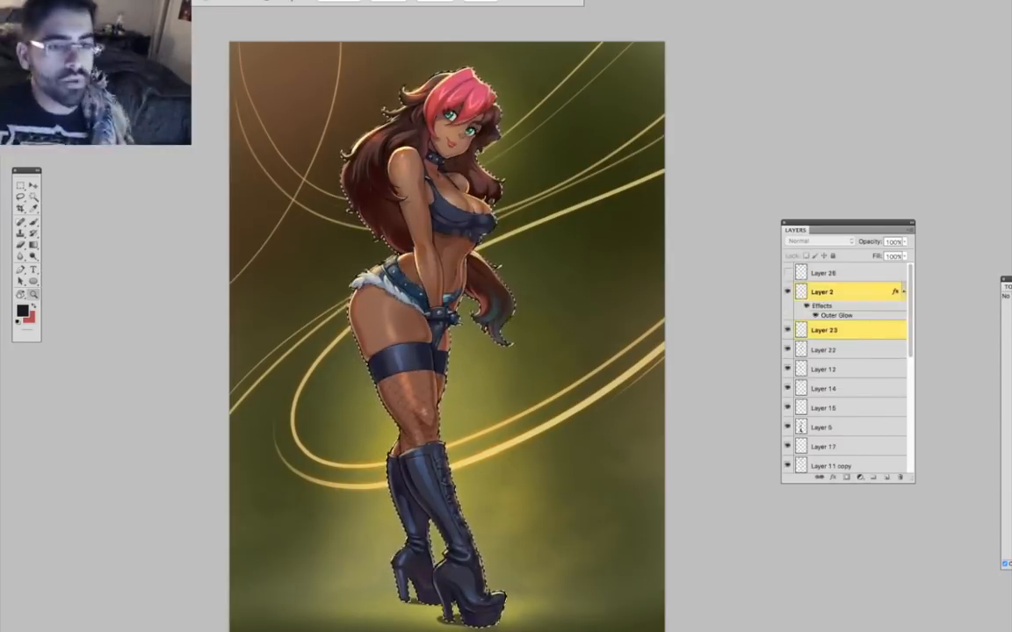
Duplicate the layers from Layer 2 through Layer 19 and merge the duplicates into one character layer.
{"action": "left_click", "coordinate": [865, 292]}
{"action": "scroll", "coordinate": [865, 298], "scroll_direction": "down", "scroll_amount": 10}
{"action": "left_click", "coordinate": [843, 328], "text": "shift"}
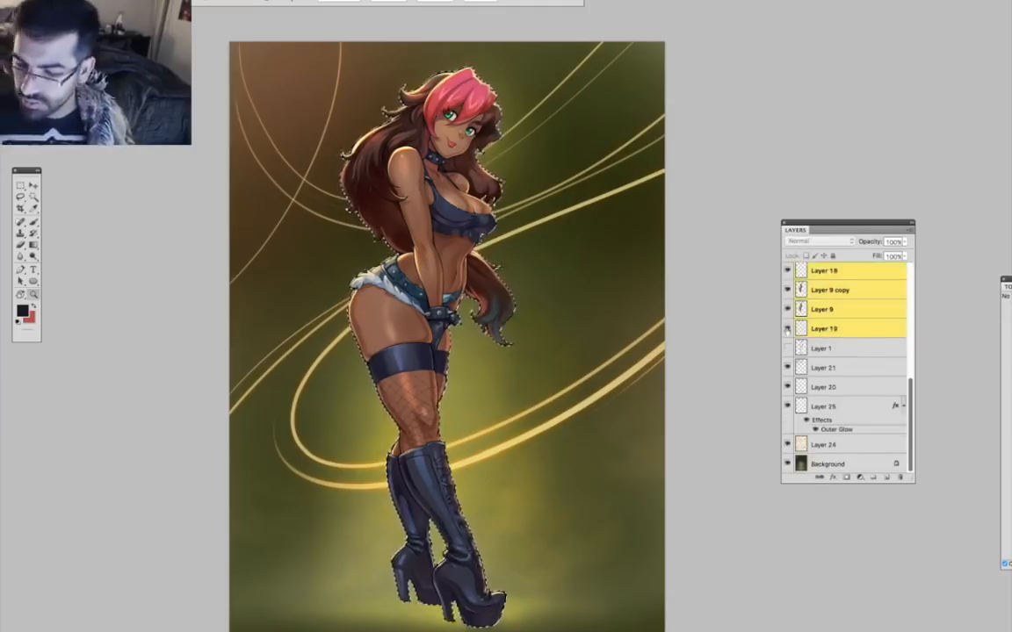
{"action": "right_click", "coordinate": [856, 326]}
{"action": "left_click", "coordinate": [881, 362]}
{"action": "key", "text": "Return"}
{"action": "key", "text": "super+e"}
Delete one layer lower in the stack and clear the selection around the character.
{"action": "scroll", "coordinate": [865, 378], "scroll_direction": "down", "scroll_amount": 5}
{"action": "left_click", "coordinate": [861, 427]}
{"action": "left_click", "coordinate": [899, 478]}
{"action": "key", "text": "Return"}
{"action": "key", "text": "super+d"}
Lasso the face and pink hair on Layer 2 copy, copy them to a new layer and scale them down slightly.
{"action": "scroll", "coordinate": [887, 369], "scroll_direction": "up", "scroll_amount": 10}
{"action": "left_click_drag", "start_coordinate": [383, 116], "coordinate": [568, 211]}
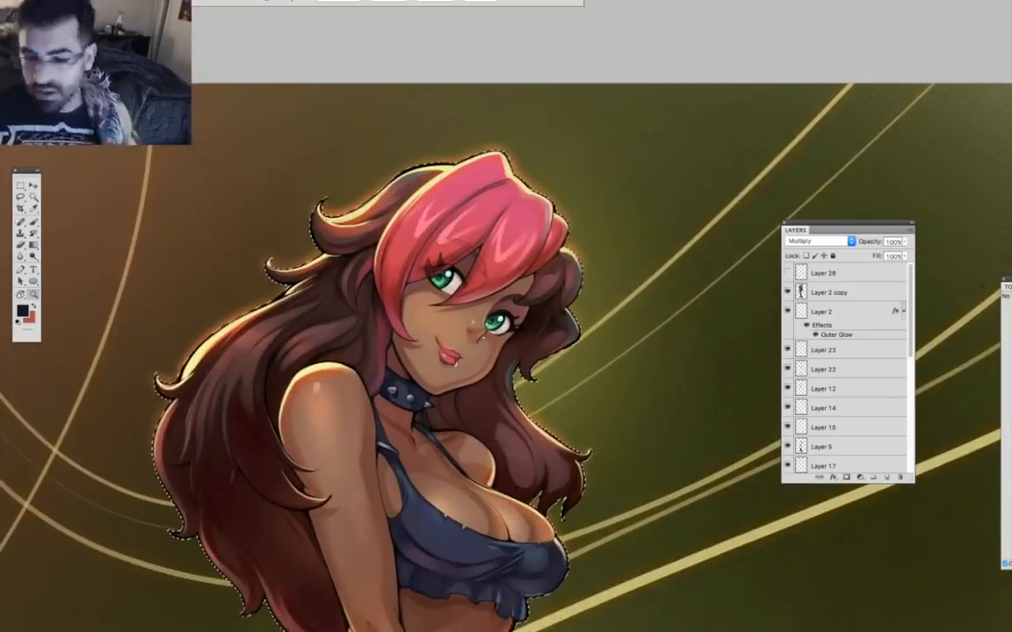
{"action": "left_click", "coordinate": [843, 291]}
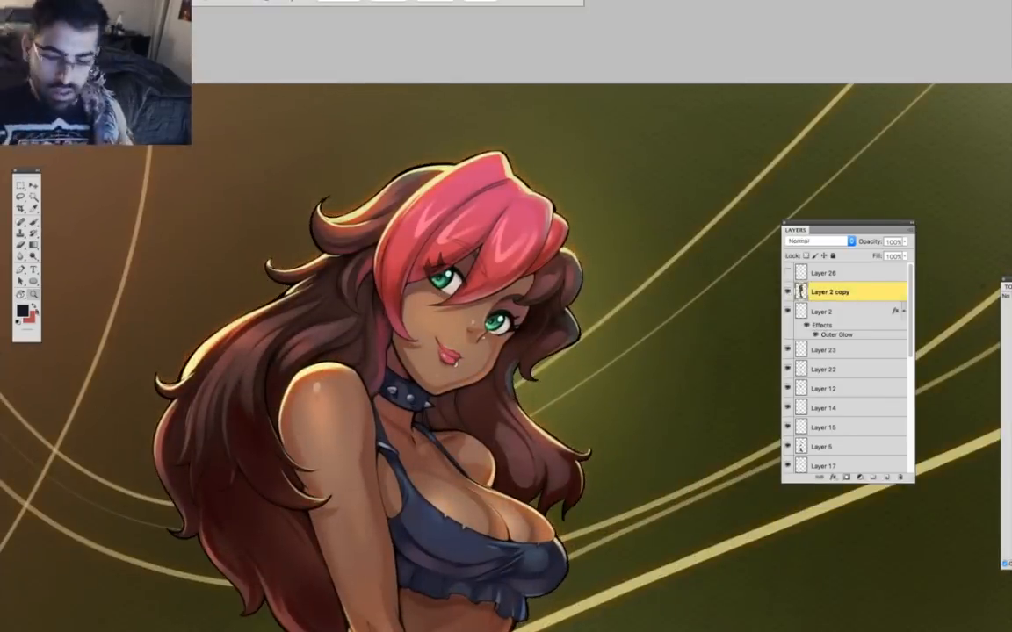
{"action": "left_click", "coordinate": [475, 255]}
{"action": "left_click_drag", "start_coordinate": [598, 290], "coordinate": [318, 408]}
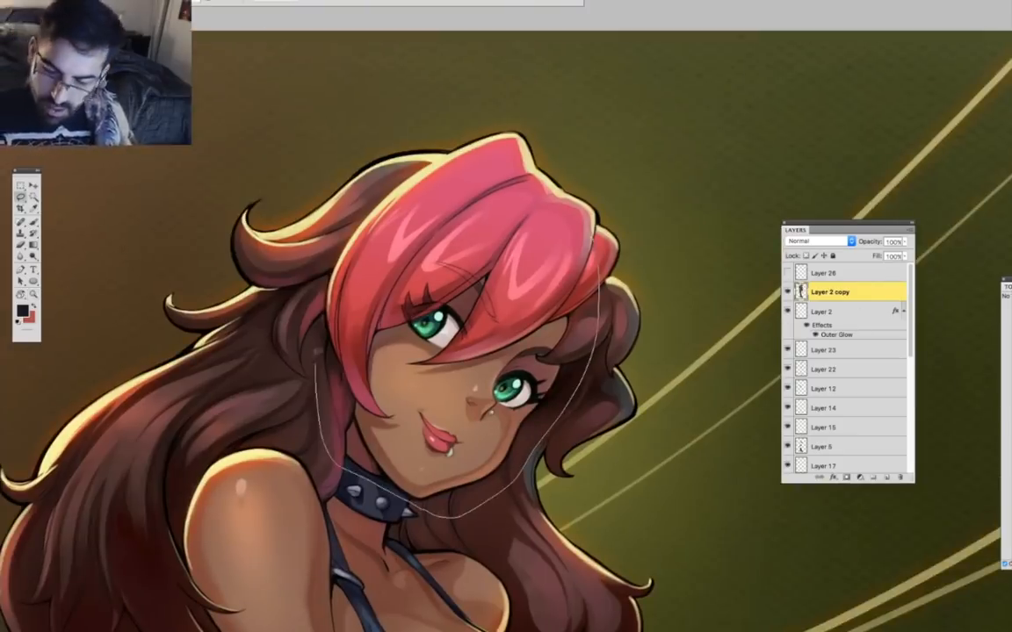
{"action": "left_click_drag", "start_coordinate": [319, 281], "coordinate": [321, 268]}
{"action": "key", "text": "ctrl+j"}
{"action": "key", "text": "ctrl+t"}
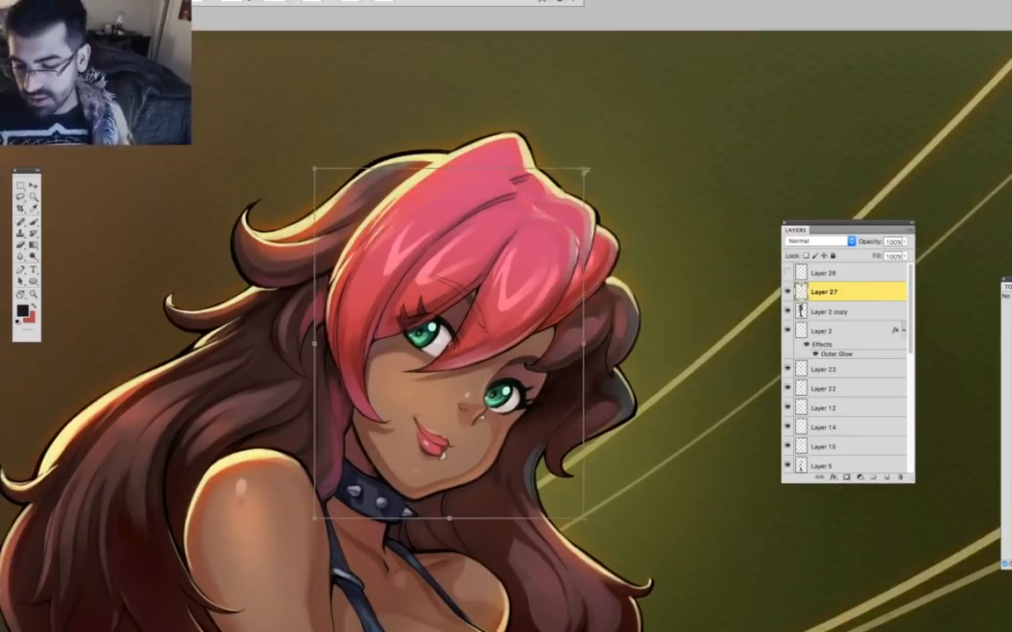
{"action": "key", "text": "Return"}
Compare the whole figure with and without the smaller head by toggling the visibility of Layer 27.
{"action": "left_click", "coordinate": [524, 478], "text": "alt"}
{"action": "left_click", "coordinate": [523, 479], "text": "alt"}
{"action": "key", "text": "ctrl+z"}
{"action": "key", "text": "ctrl+z"}
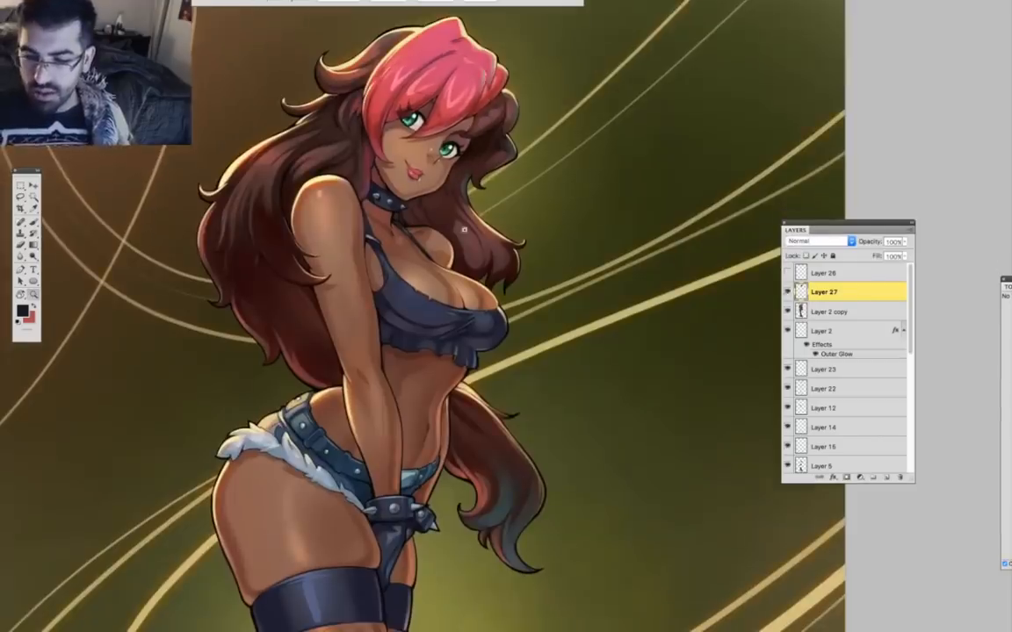
{"action": "left_click", "coordinate": [490, 175]}
{"action": "left_click", "coordinate": [489, 202]}
{"action": "left_click", "coordinate": [536, 527], "text": "alt"}
{"action": "left_click", "coordinate": [538, 532], "text": "alt"}
{"action": "left_click", "coordinate": [539, 535], "text": "alt"}
{"action": "left_click", "coordinate": [787, 291]}
{"action": "left_click", "coordinate": [786, 292]}
{"action": "left_click", "coordinate": [787, 291]}
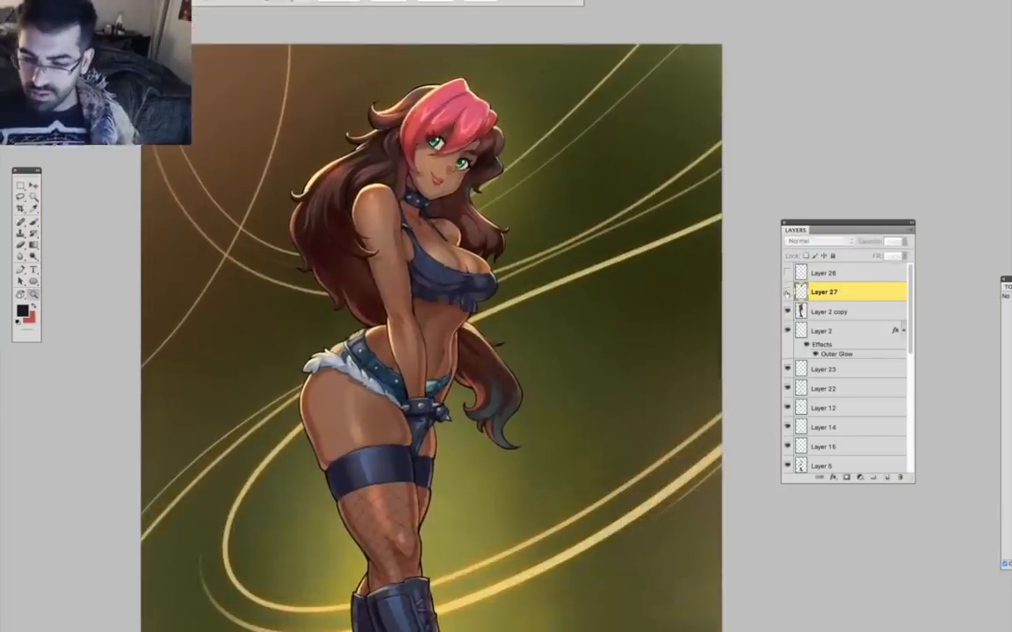
Show Layer 27 again and scale the head copy down a little more with Free Transform.
{"action": "left_click", "coordinate": [496, 255]}
{"action": "left_click", "coordinate": [509, 224]}
{"action": "left_click_drag", "start_coordinate": [513, 214], "coordinate": [534, 344]}
{"action": "left_click", "coordinate": [787, 292]}
{"action": "key", "text": "ctrl+t"}
{"action": "left_click_drag", "start_coordinate": [521, 149], "coordinate": [515, 156]}
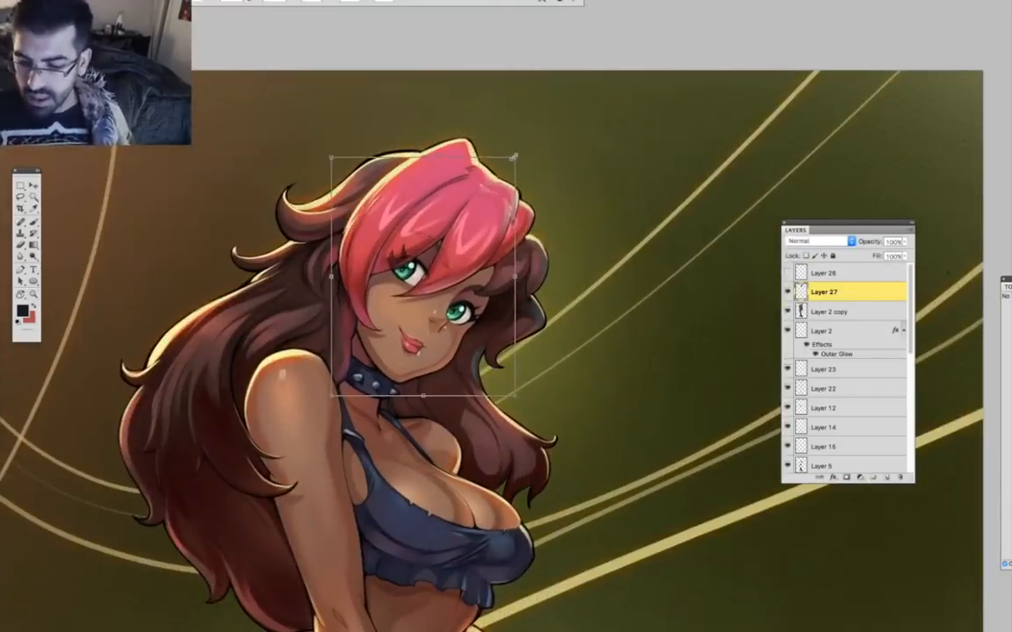
{"action": "key", "text": "Return"}
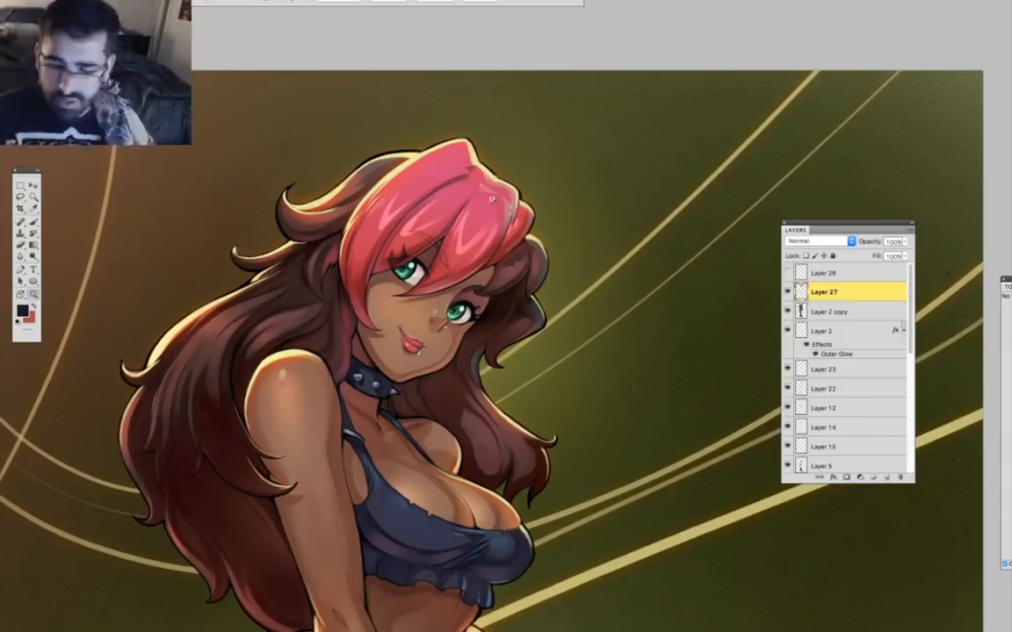
Erase the hard edges of the head copy along the pink hair on Layer 27 to blend it in.
{"action": "left_click", "coordinate": [491, 198]}
{"action": "left_click", "coordinate": [492, 199]}
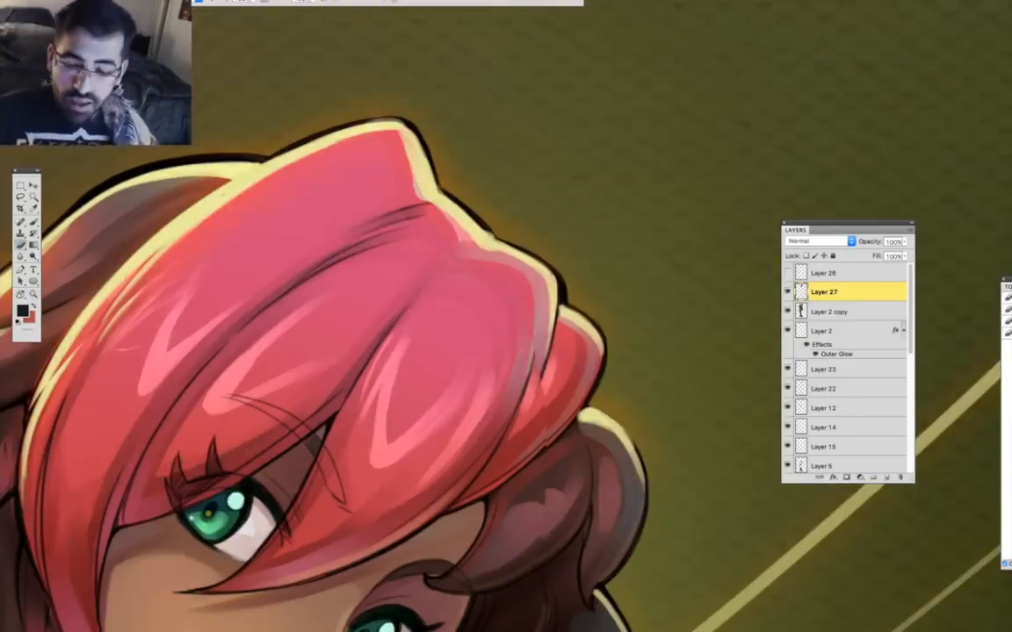
{"action": "mouse_move", "coordinate": [390, 321]}
{"action": "left_mouse_down"}
{"action": "mouse_move", "coordinate": [372, 422]}
{"action": "mouse_move", "coordinate": [365, 351]}
{"action": "left_mouse_up"}
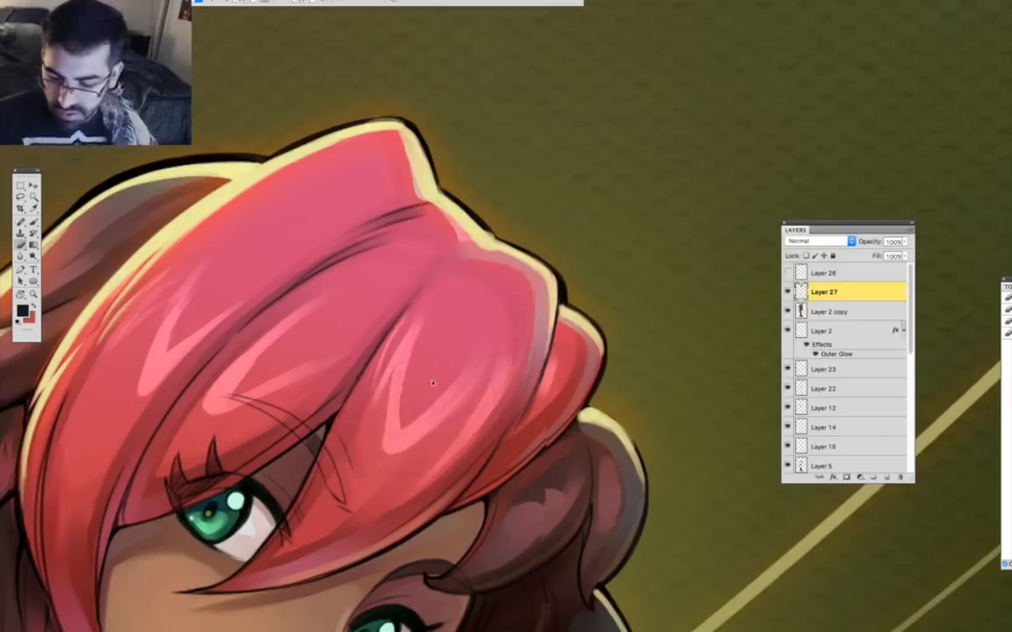
{"action": "left_click_drag", "start_coordinate": [432, 383], "coordinate": [421, 396]}
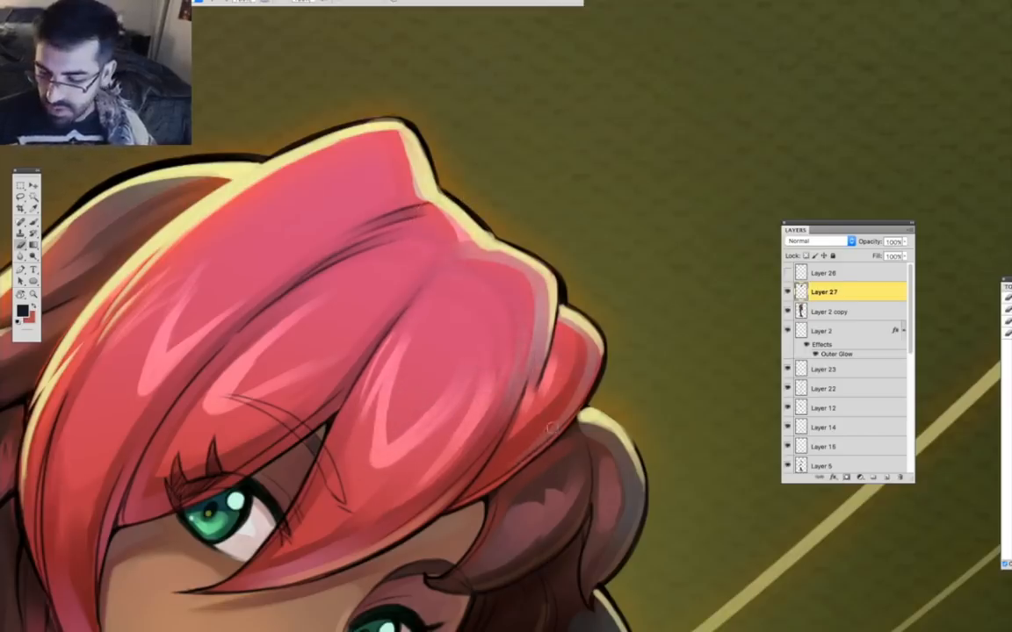
{"action": "left_click_drag", "start_coordinate": [552, 429], "coordinate": [742, 356]}
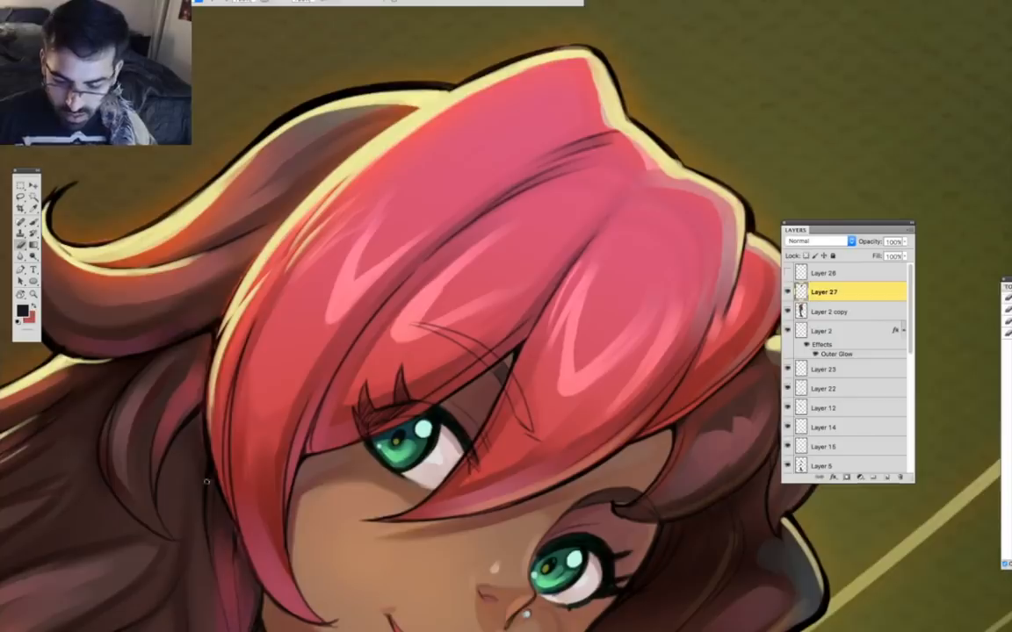
Erase the leftover edges of the head copy around the side hair, neck and jawline on Layer 27.
{"action": "left_click_drag", "start_coordinate": [250, 589], "coordinate": [235, 495]}
{"action": "left_click_drag", "start_coordinate": [252, 569], "coordinate": [241, 481]}
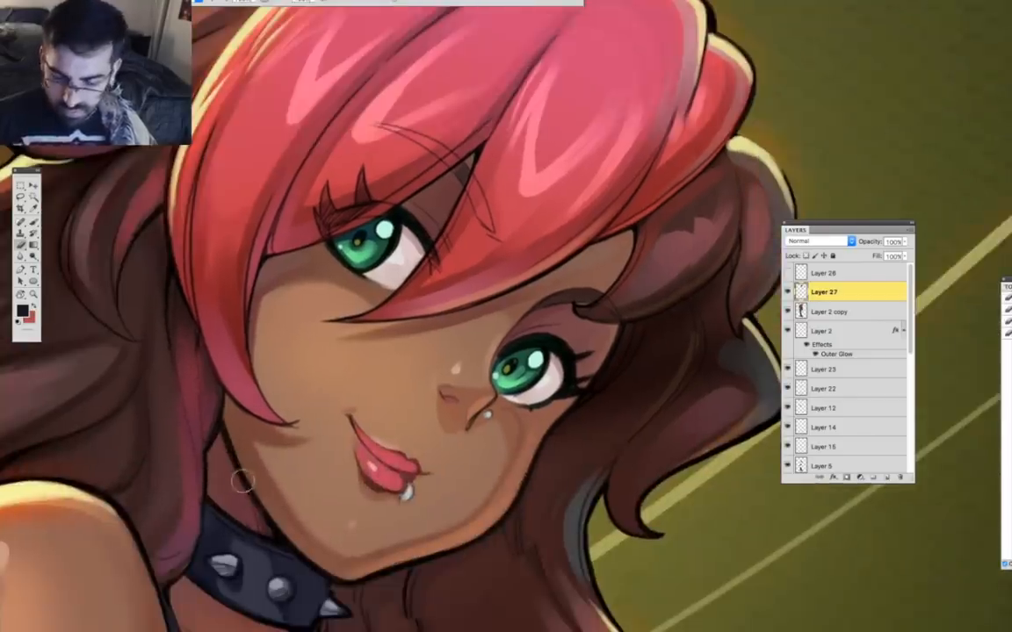
{"action": "left_click_drag", "start_coordinate": [439, 572], "coordinate": [424, 471]}
{"action": "right_click", "coordinate": [513, 428]}
{"action": "double_click", "coordinate": [483, 443]}
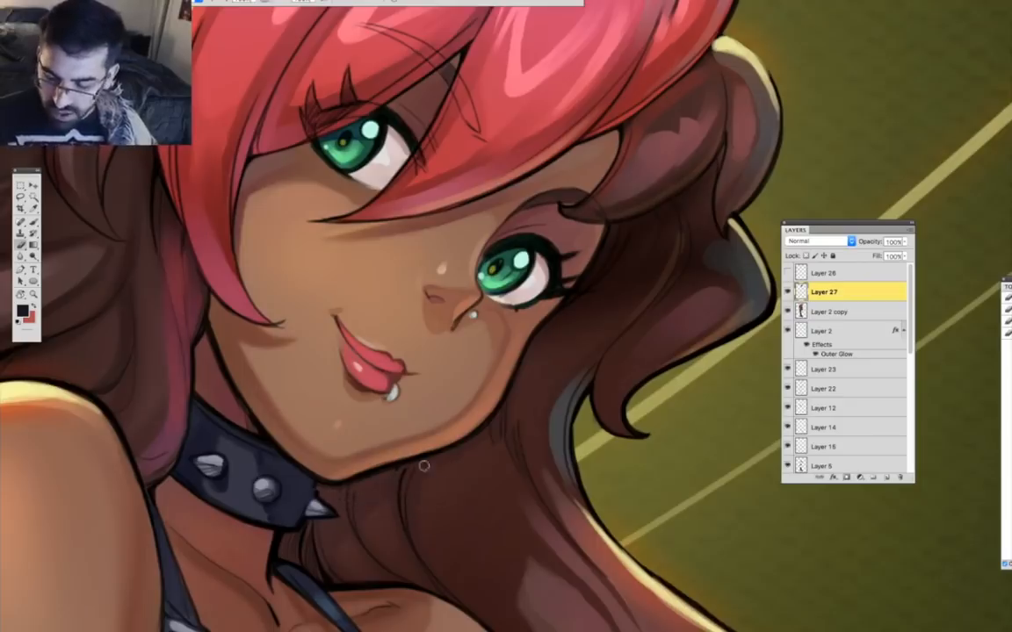
{"action": "left_click_drag", "start_coordinate": [540, 436], "coordinate": [445, 533]}
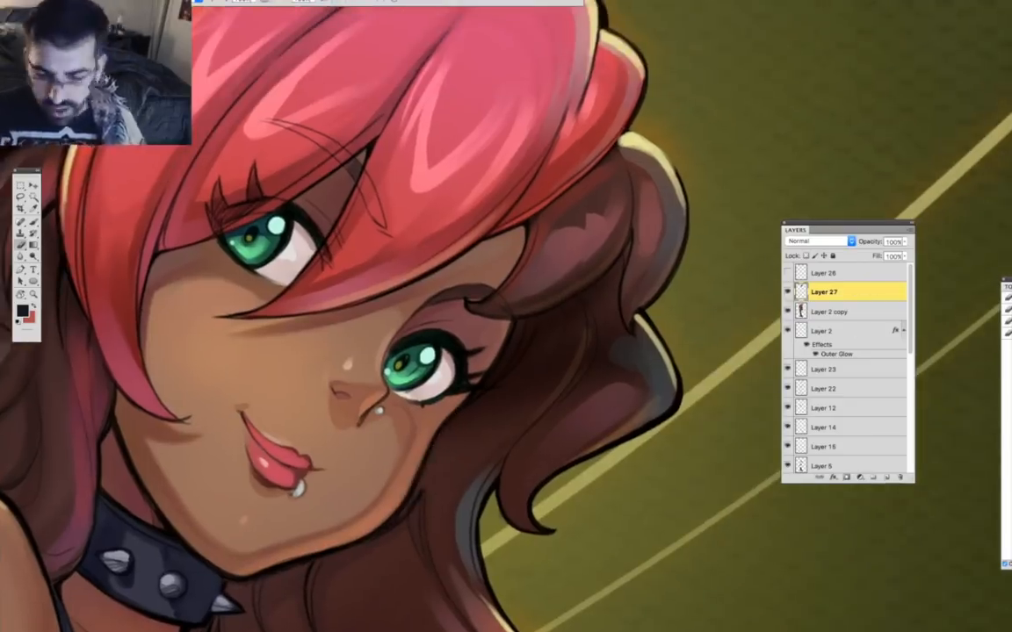
Sample the dark brown hair colour and paint over the seams beside and below the jaw on Layer 27.
{"action": "left_click", "coordinate": [430, 489], "text": "alt"}
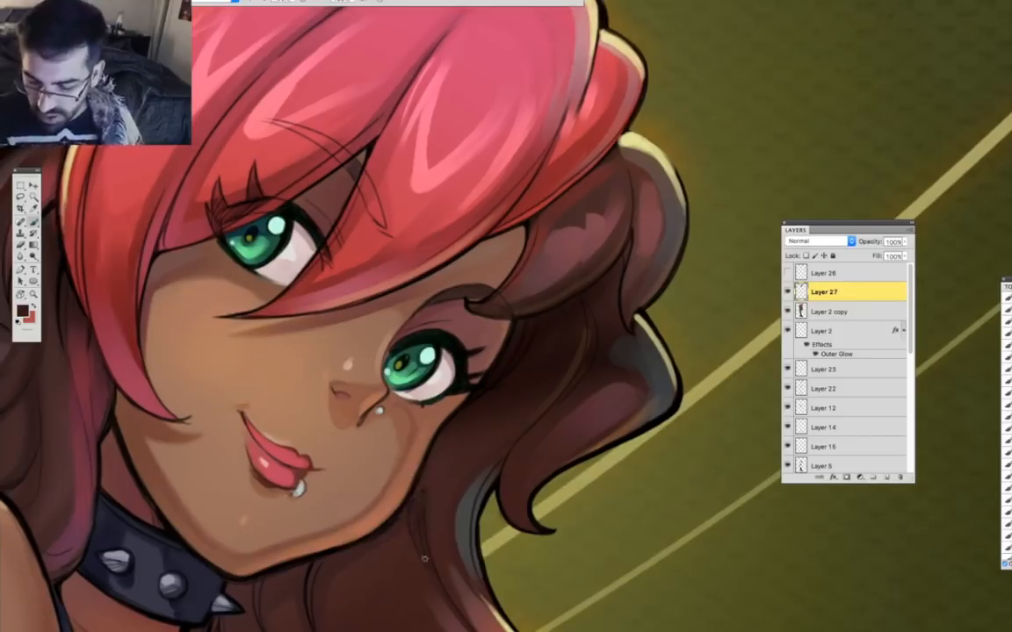
{"action": "left_click_drag", "start_coordinate": [434, 508], "coordinate": [439, 443]}
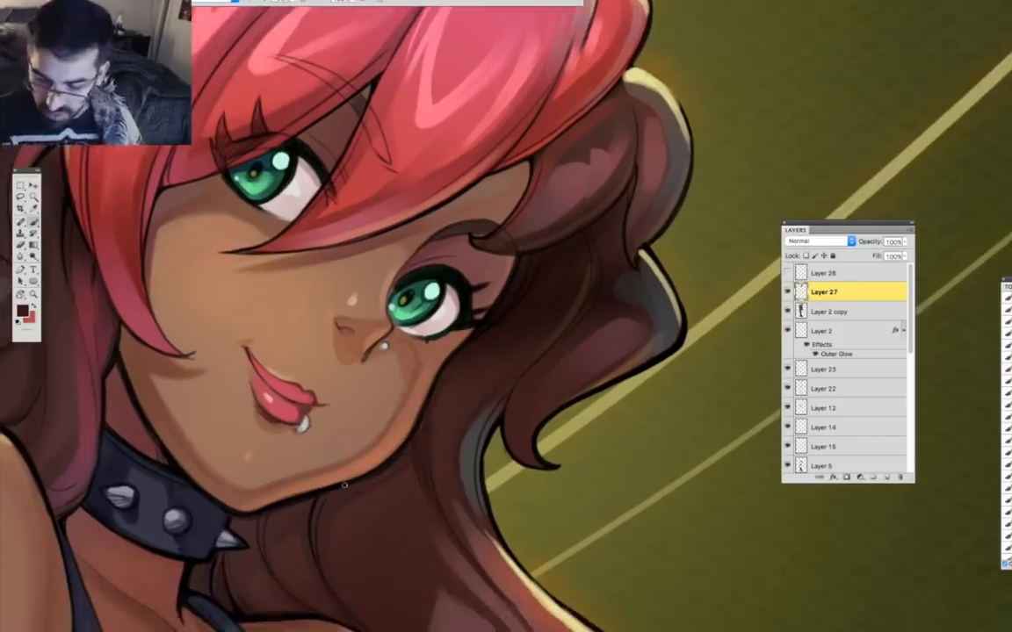
{"action": "left_click_drag", "start_coordinate": [513, 273], "coordinate": [470, 451]}
{"action": "left_click_drag", "start_coordinate": [290, 624], "coordinate": [452, 446]}
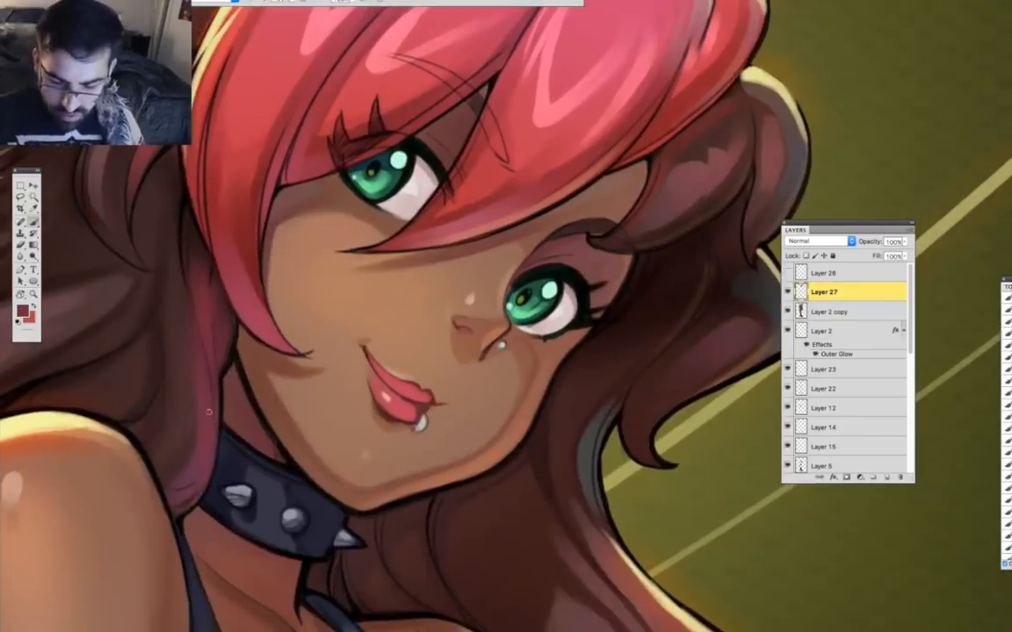
Sample the reddish hair colour and paint over the seam in the long strand beside the neck.
{"action": "left_click_drag", "start_coordinate": [209, 229], "coordinate": [235, 437]}
{"action": "left_click", "coordinate": [214, 398], "text": "alt"}
{"action": "left_click_drag", "start_coordinate": [214, 364], "coordinate": [236, 434]}
{"action": "left_click_drag", "start_coordinate": [624, 105], "coordinate": [413, 171]}
Sample black and repaint the outline along the top and outer edge of the pink hair on Layer 27.
{"action": "left_click", "coordinate": [423, 149], "text": "alt"}
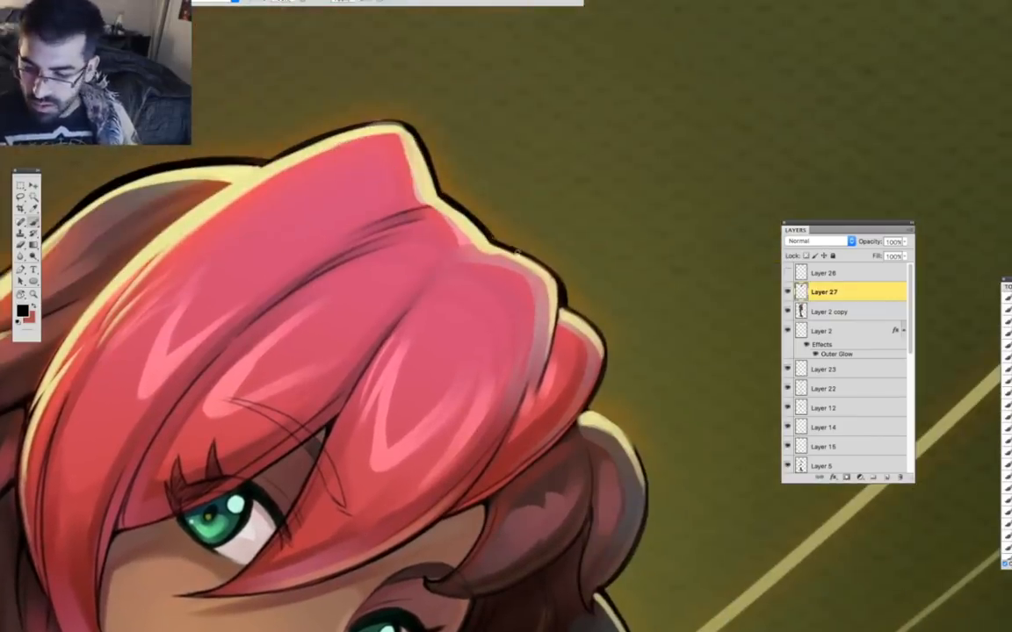
{"action": "left_click_drag", "start_coordinate": [572, 308], "coordinate": [684, 394]}
{"action": "left_click_drag", "start_coordinate": [444, 221], "coordinate": [518, 206]}
{"action": "key", "text": "z"}
{"action": "left_click", "coordinate": [551, 510], "text": "alt"}
{"action": "left_click", "coordinate": [551, 510], "text": "alt"}
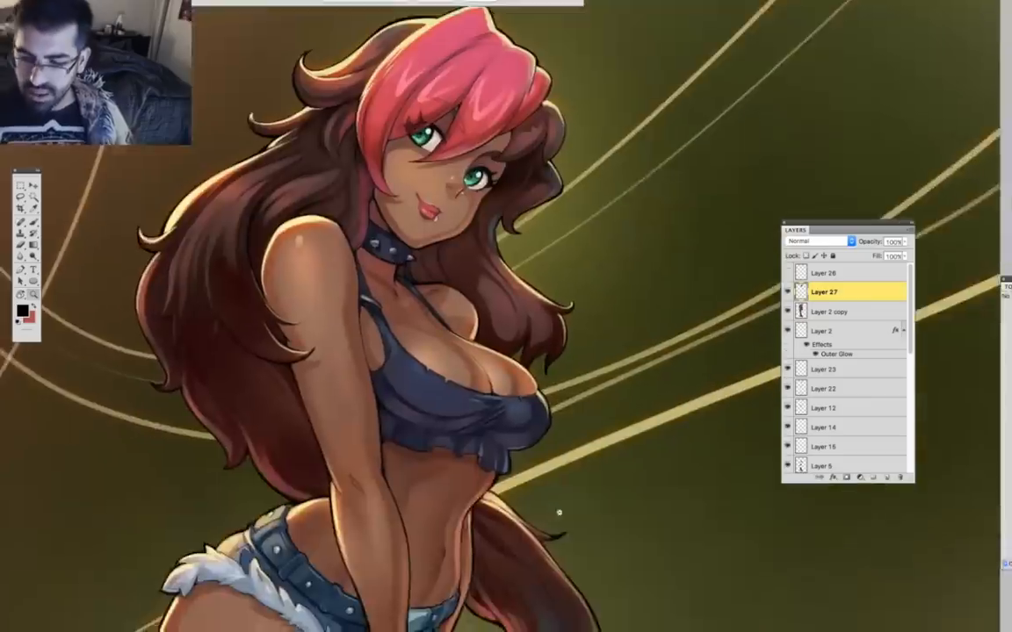
Sample the muted pink and paint a soft highlight band along the outer edge of the large pink hair lock on Layer 27.
{"action": "left_click", "coordinate": [562, 503], "text": "alt"}
{"action": "left_click", "coordinate": [543, 202]}
{"action": "left_click", "coordinate": [544, 202]}
{"action": "left_click", "coordinate": [541, 203]}
{"action": "left_click", "coordinate": [542, 203]}
{"action": "key", "text": "r"}
{"action": "mouse_move", "coordinate": [451, 145]}
{"action": "left_mouse_down"}
{"action": "mouse_move", "coordinate": [695, 565]}
{"action": "mouse_move", "coordinate": [606, 376]}
{"action": "left_mouse_up"}
{"action": "key", "text": "b"}
{"action": "left_click", "coordinate": [300, 422], "text": "alt"}
{"action": "left_click_drag", "start_coordinate": [325, 392], "coordinate": [497, 279]}
{"action": "left_click_drag", "start_coordinate": [334, 378], "coordinate": [473, 266]}
{"action": "left_click_drag", "start_coordinate": [362, 349], "coordinate": [510, 256]}
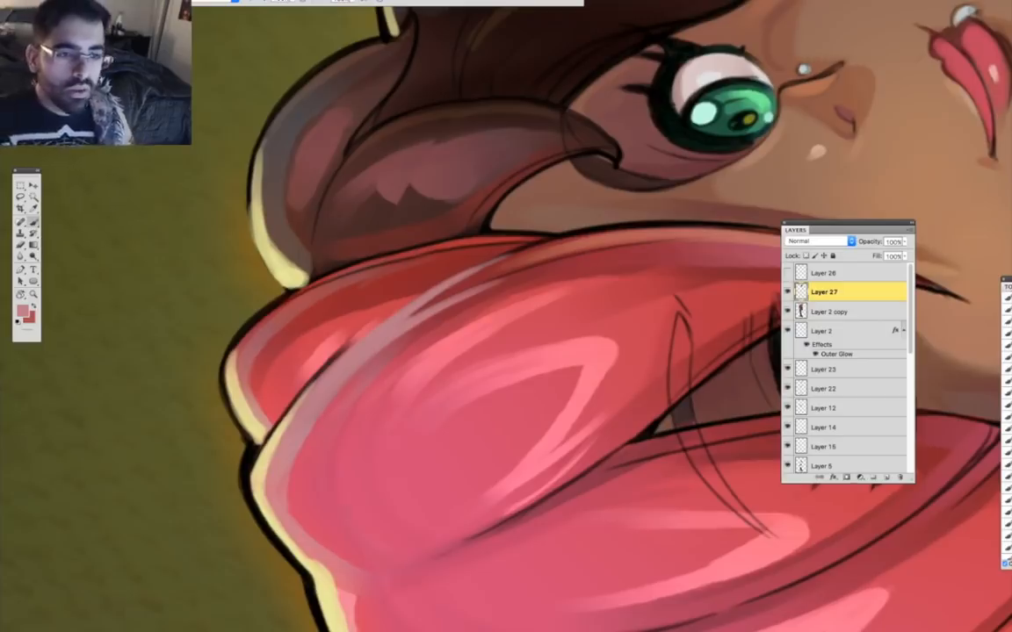
Choose a warmer pink and paint a thin highlight along the edge of the smaller pink lock behind the large one.
{"action": "left_click", "coordinate": [23, 310]}
{"action": "left_click", "coordinate": [97, 439]}
{"action": "left_click", "coordinate": [288, 424]}
{"action": "key", "text": "Delete"}
{"action": "key", "text": "Delete"}
{"action": "key", "text": "Delete"}
{"action": "key", "text": "super+z"}
{"action": "key", "text": "super+shift+z"}
{"action": "key", "text": "super+shift+z"}
{"action": "key", "text": "super+shift+z"}
{"action": "key", "text": "super+shift+z"}
{"action": "key", "text": "super+shift+z"}
{"action": "key", "text": "super+shift+z"}
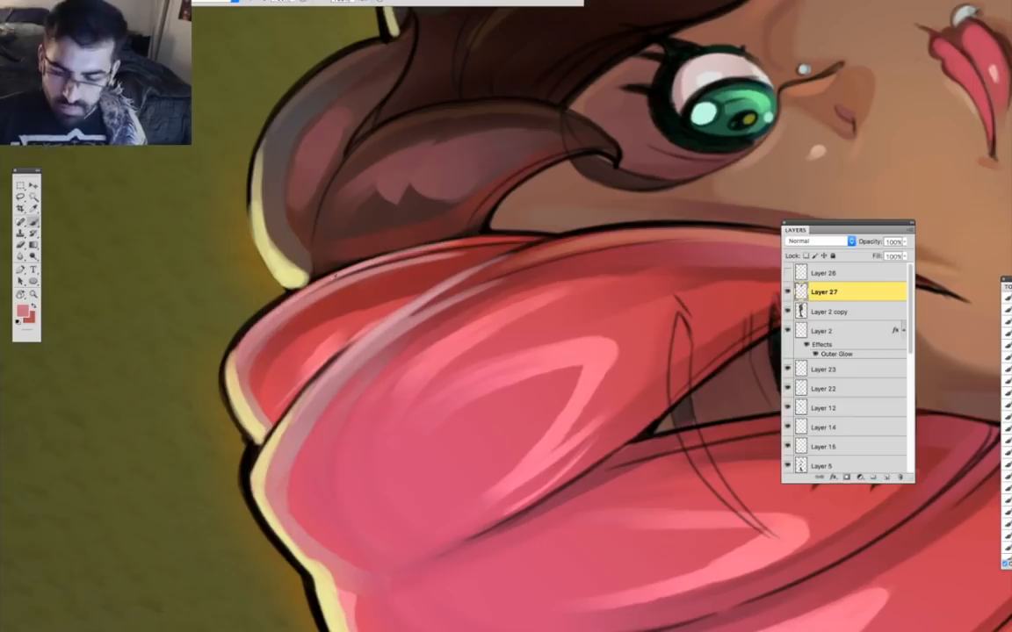
Try to copy the chest area from Layer 2 copy to a new layer and enlarge it slightly.
{"action": "key", "text": "super+0"}
{"action": "mouse_move", "coordinate": [577, 504]}
{"action": "left_mouse_down"}
{"action": "mouse_move", "coordinate": [361, 411]}
{"action": "mouse_move", "coordinate": [517, 539]}
{"action": "mouse_move", "coordinate": [565, 499]}
{"action": "left_mouse_up"}
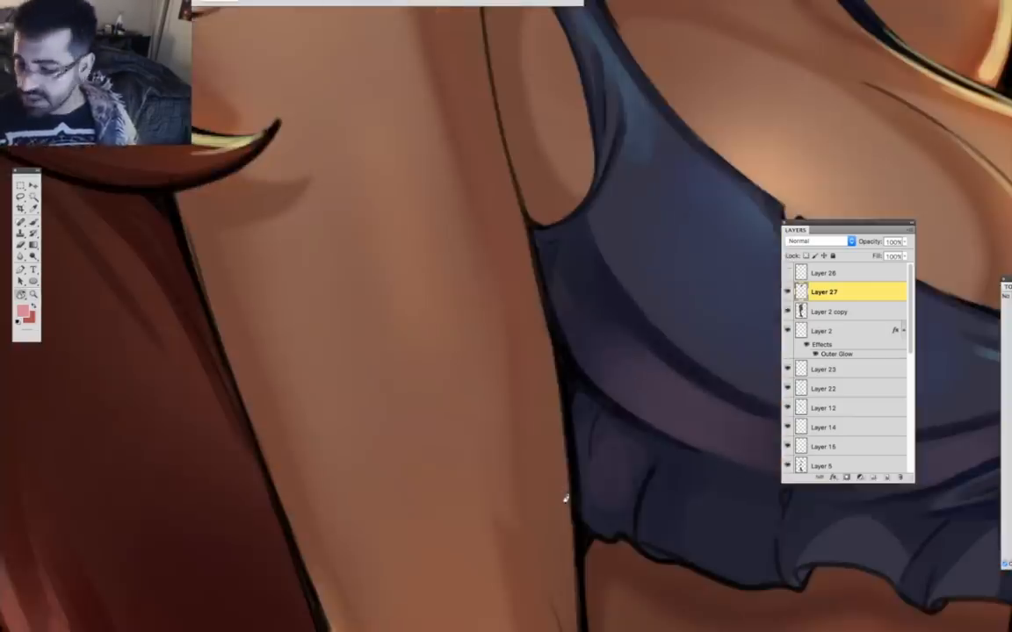
{"action": "key", "text": "super+0"}
{"action": "left_click", "coordinate": [285, 266], "text": "super"}
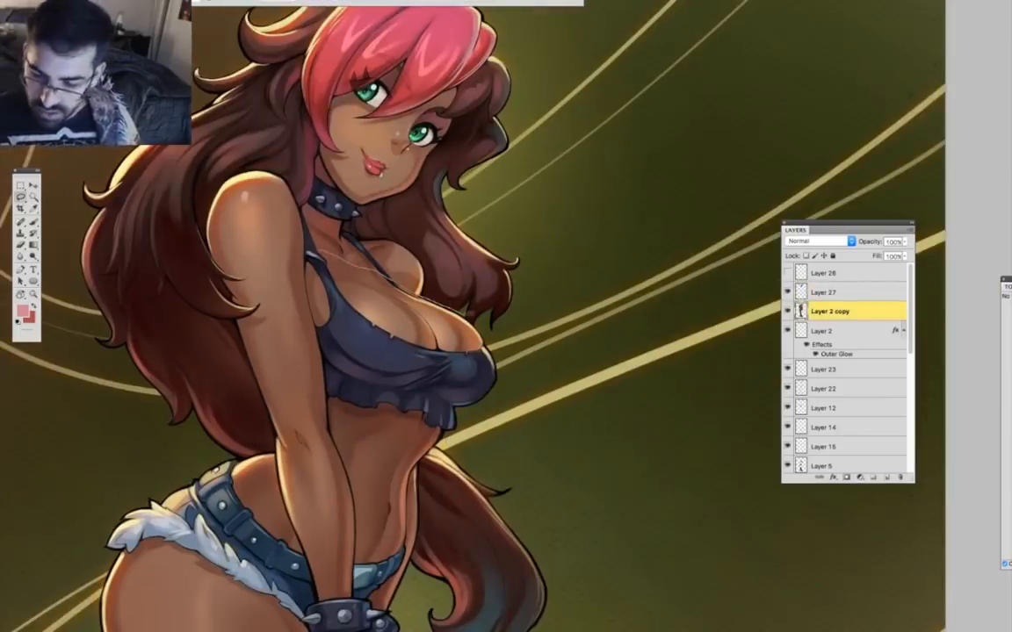
{"action": "key", "text": "super+j"}
{"action": "key", "text": "super+t"}
{"action": "left_click_drag", "start_coordinate": [508, 415], "coordinate": [541, 435]}
{"action": "key", "text": "Escape"}
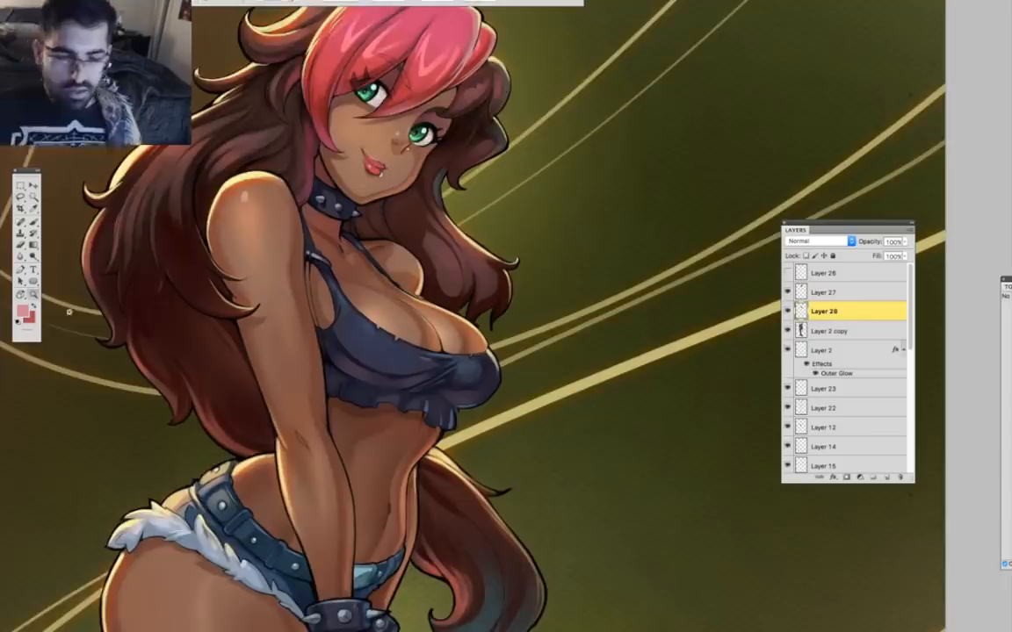
{"action": "left_click", "coordinate": [399, 387], "text": "super"}
{"action": "key", "text": "super+z"}
{"action": "key", "text": "super+d"}
Copy the lassoed chest area of Layer 2 copy to a new layer, enlarge it and warp it to fit the torso.
{"action": "key", "text": "l"}
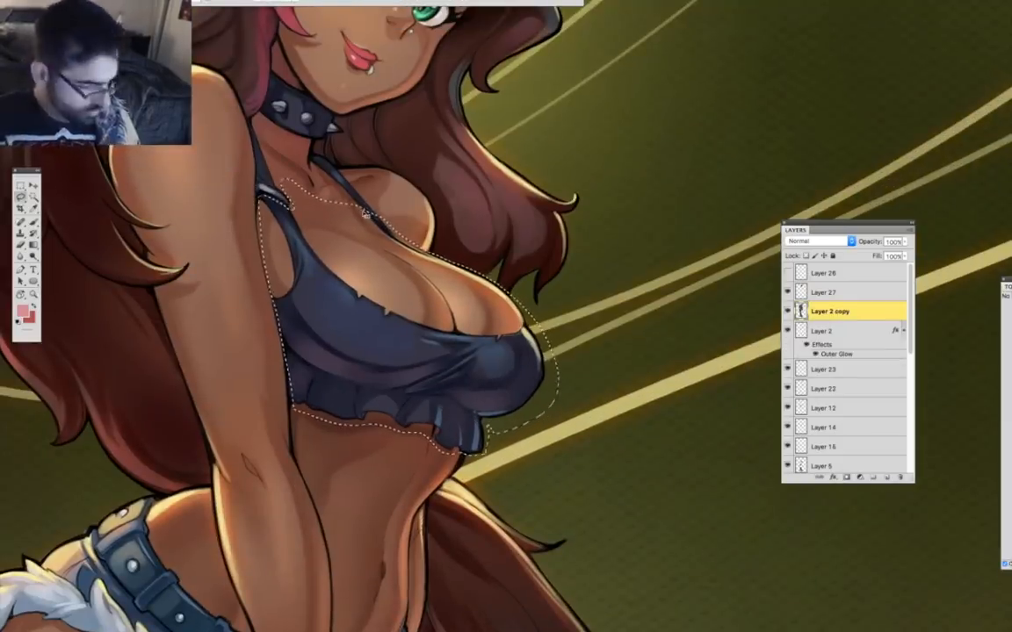
{"action": "key", "text": "super+j"}
{"action": "key", "text": "super+t"}
{"action": "left_click_drag", "start_coordinate": [553, 451], "coordinate": [590, 490]}
{"action": "right_click", "coordinate": [391, 259]}
{"action": "left_click", "coordinate": [420, 366]}
{"action": "left_click_drag", "start_coordinate": [378, 382], "coordinate": [369, 394]}
{"action": "left_click_drag", "start_coordinate": [273, 453], "coordinate": [265, 458]}
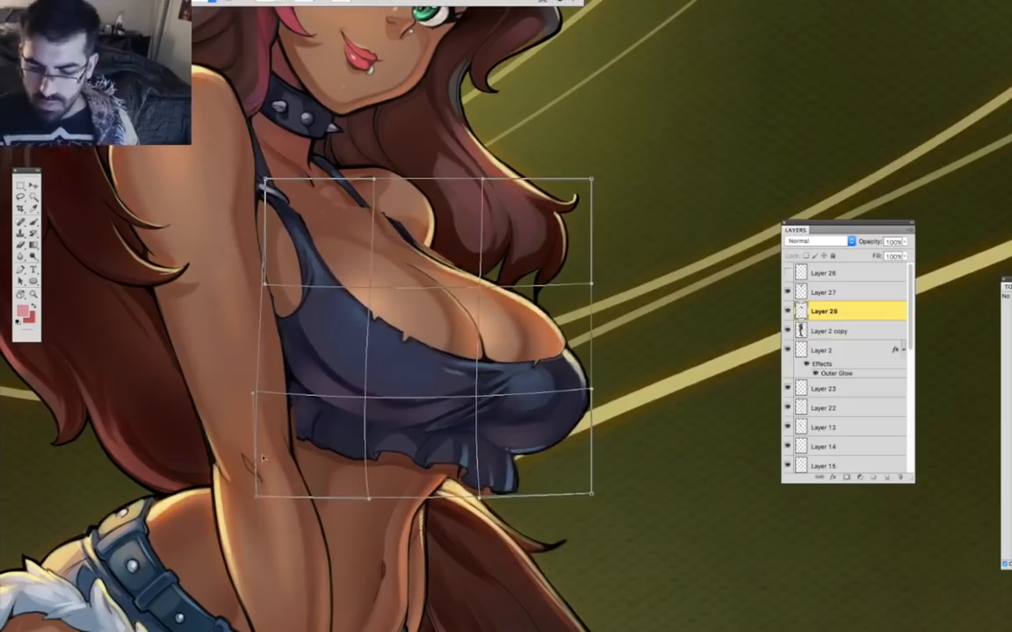
{"action": "left_click_drag", "start_coordinate": [581, 187], "coordinate": [582, 175]}
{"action": "key", "text": "Return"}
Erase the overlapping edges of the enlarged chest copy around the shoulder straps and neck on Layer 28.
{"action": "double_click", "coordinate": [34, 295]}
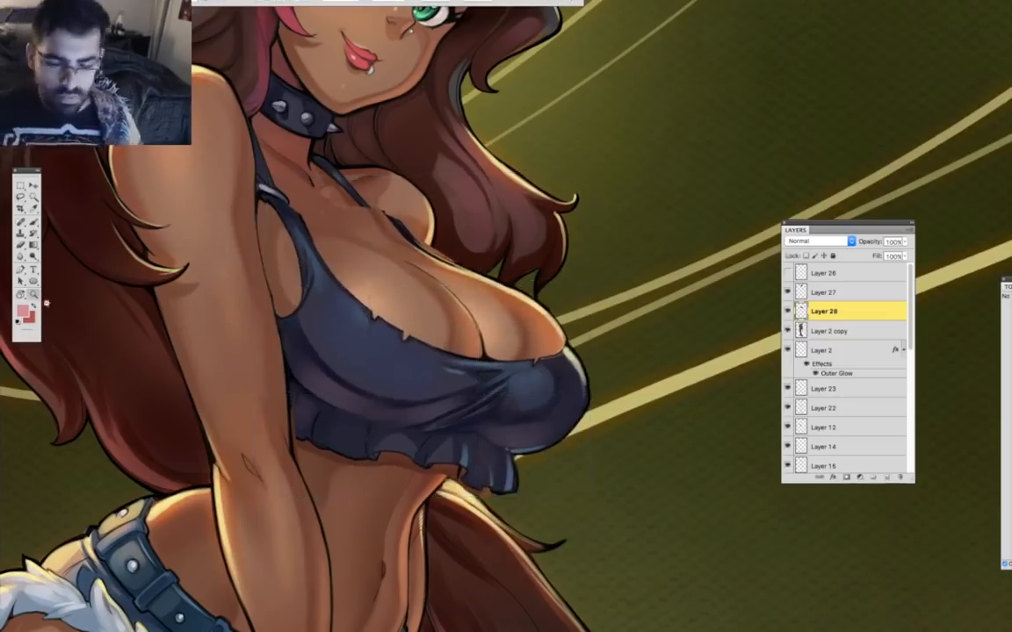
{"action": "double_click", "coordinate": [519, 297]}
{"action": "key", "text": "r"}
{"action": "left_click_drag", "start_coordinate": [702, 303], "coordinate": [546, 501]}
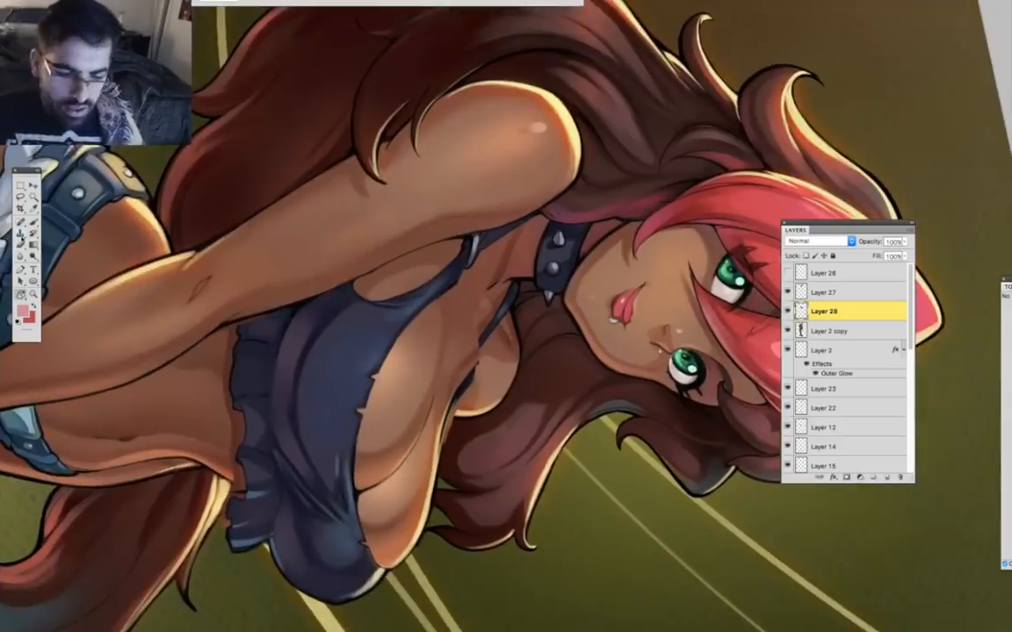
{"action": "left_click", "coordinate": [21, 246]}
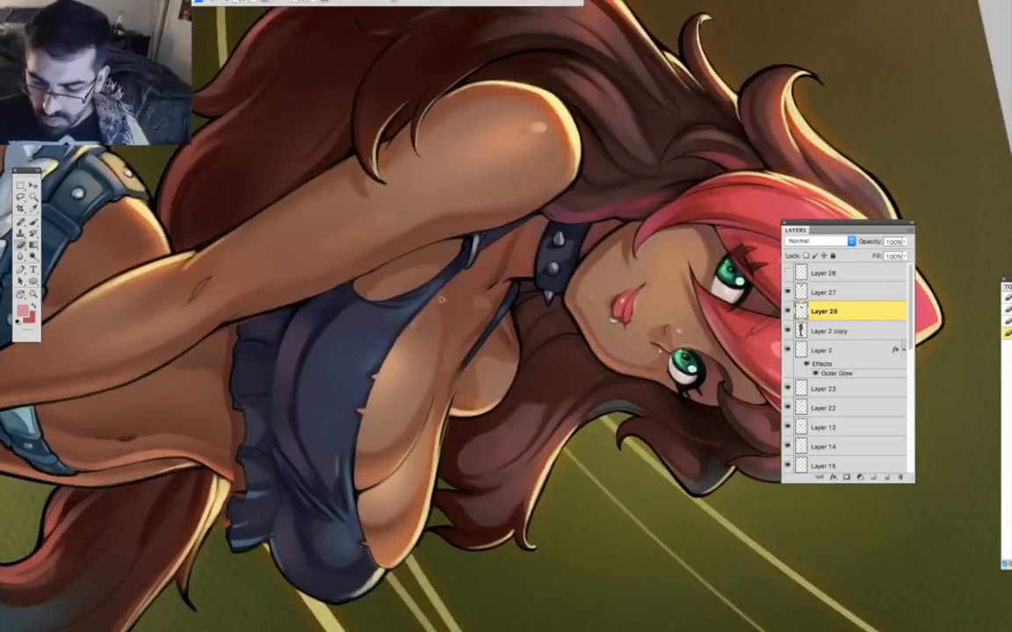
{"action": "left_click_drag", "start_coordinate": [452, 286], "coordinate": [513, 255]}
Paint over the seam beneath the top's ruffled hem and delete the lassoed leftovers below its outer corner.
{"action": "key", "text": "r"}
{"action": "key", "text": "Escape"}
{"action": "key", "text": "z"}
{"action": "double_click", "coordinate": [529, 386]}
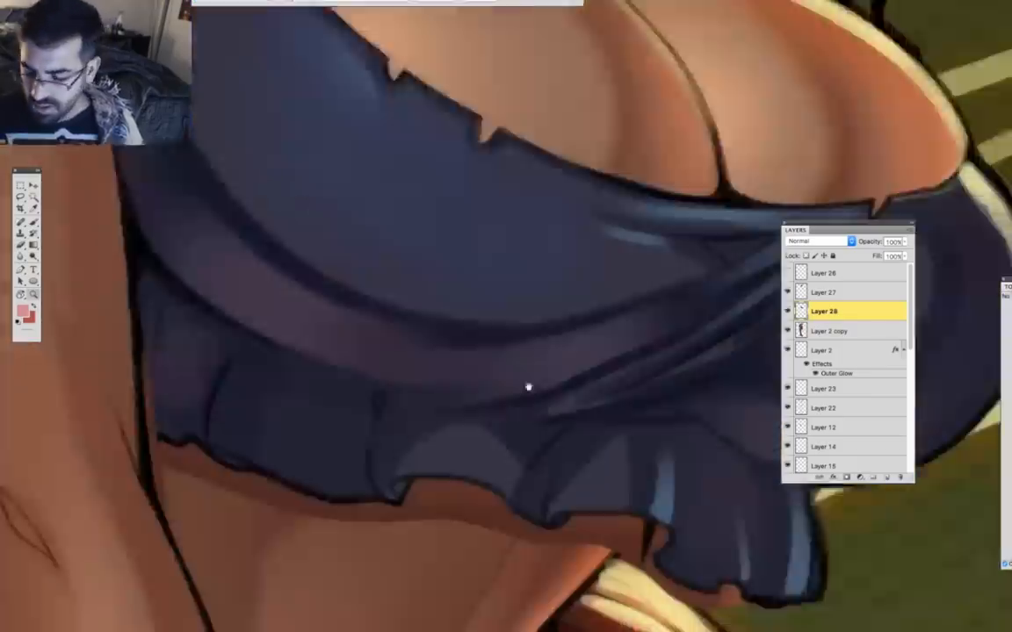
{"action": "left_click_drag", "start_coordinate": [529, 387], "coordinate": [467, 221]}
{"action": "key", "text": "l"}
{"action": "key", "text": "b"}
{"action": "mouse_move", "coordinate": [197, 336]}
{"action": "left_mouse_down"}
{"action": "mouse_move", "coordinate": [264, 355]}
{"action": "mouse_move", "coordinate": [531, 369]}
{"action": "left_mouse_up"}
{"action": "key", "text": "l"}
{"action": "left_click_drag", "start_coordinate": [584, 390], "coordinate": [753, 516]}
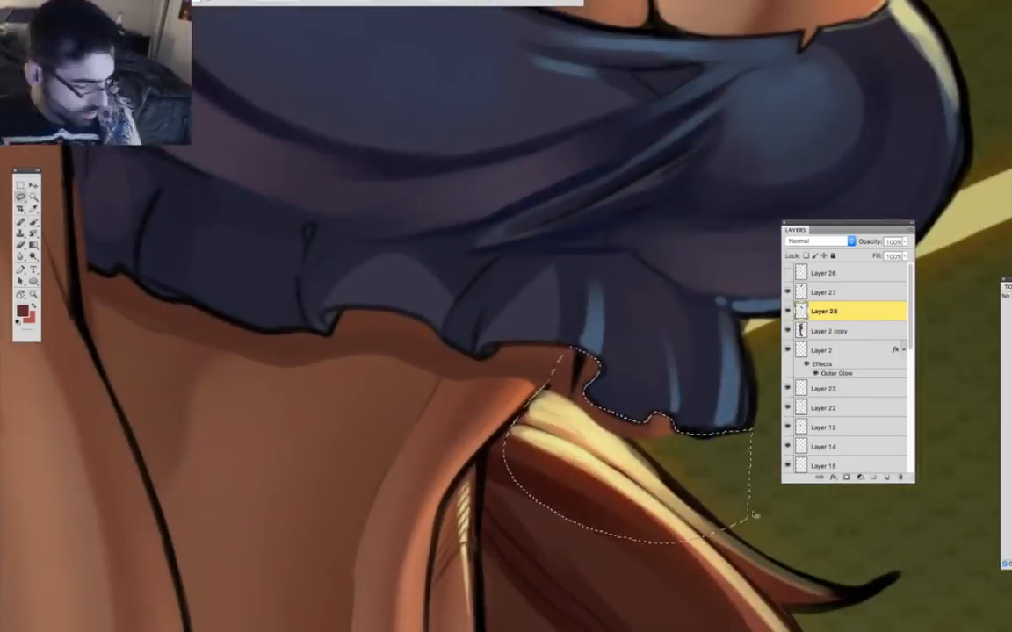
{"action": "key", "text": "Delete"}
{"action": "key", "text": "super+d"}
Sample a colour from the ruffle and touch up the hem and adjoining edges of the top on Layer 28.
{"action": "key", "text": "b"}
{"action": "left_click", "coordinate": [604, 321], "text": "alt"}
{"action": "left_click_drag", "start_coordinate": [587, 356], "coordinate": [585, 385]}
{"action": "left_click_drag", "start_coordinate": [526, 480], "coordinate": [659, 629]}
{"action": "left_click_drag", "start_coordinate": [315, 344], "coordinate": [365, 611]}
{"action": "left_click_drag", "start_coordinate": [270, 71], "coordinate": [284, 339]}
Repaint the black outline of the near shoulder strap where it joins the buckle and the top.
{"action": "key", "text": "r"}
{"action": "left_click_drag", "start_coordinate": [382, 586], "coordinate": [650, 303]}
{"action": "left_click_drag", "start_coordinate": [545, 500], "coordinate": [465, 517]}
{"action": "key", "text": "b"}
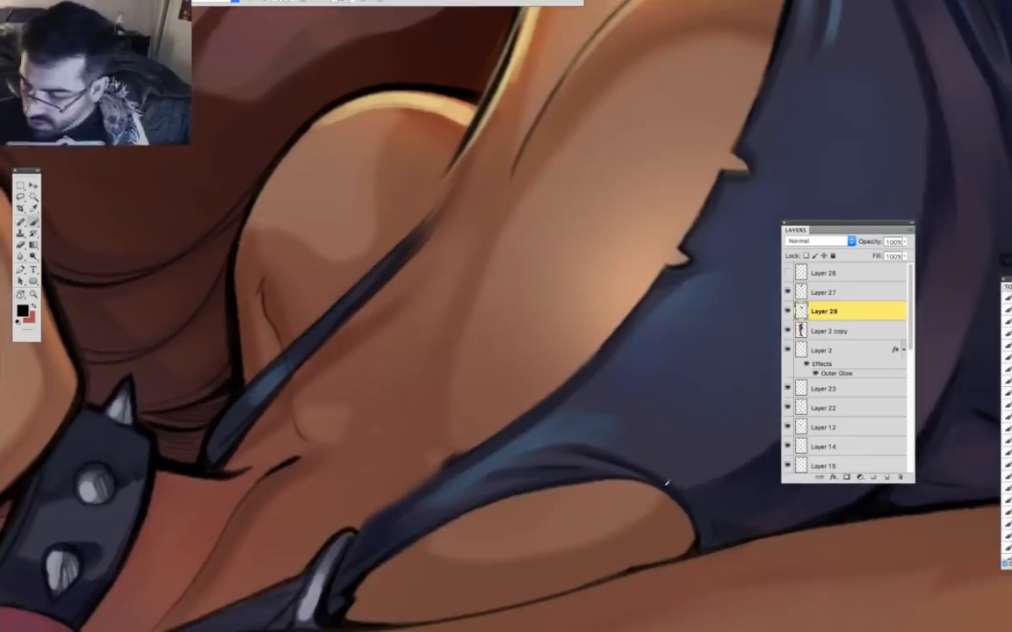
{"action": "left_click", "coordinate": [361, 519], "text": "alt"}
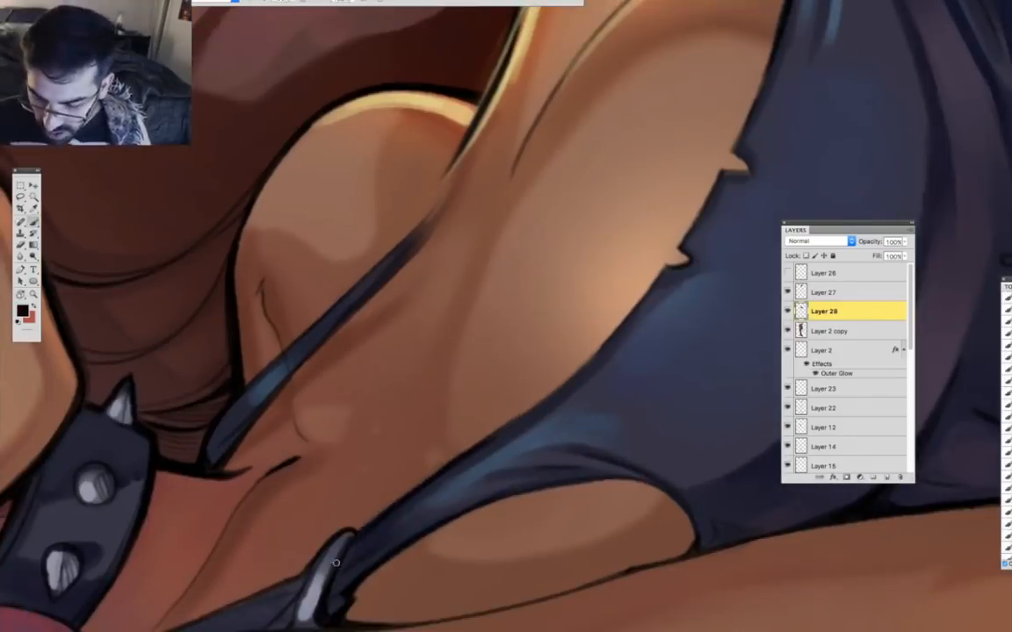
Sample the dark navy and repaint the thin far shoulder strap down to the edge of the chest.
{"action": "key", "text": "r"}
{"action": "left_click_drag", "start_coordinate": [369, 430], "coordinate": [377, 106]}
{"action": "left_click", "coordinate": [670, 147], "text": "alt"}
{"action": "left_click_drag", "start_coordinate": [388, 260], "coordinate": [290, 364]}
{"action": "left_click_drag", "start_coordinate": [417, 228], "coordinate": [308, 338]}
{"action": "key", "text": "r"}
{"action": "left_click_drag", "start_coordinate": [332, 404], "coordinate": [323, 489]}
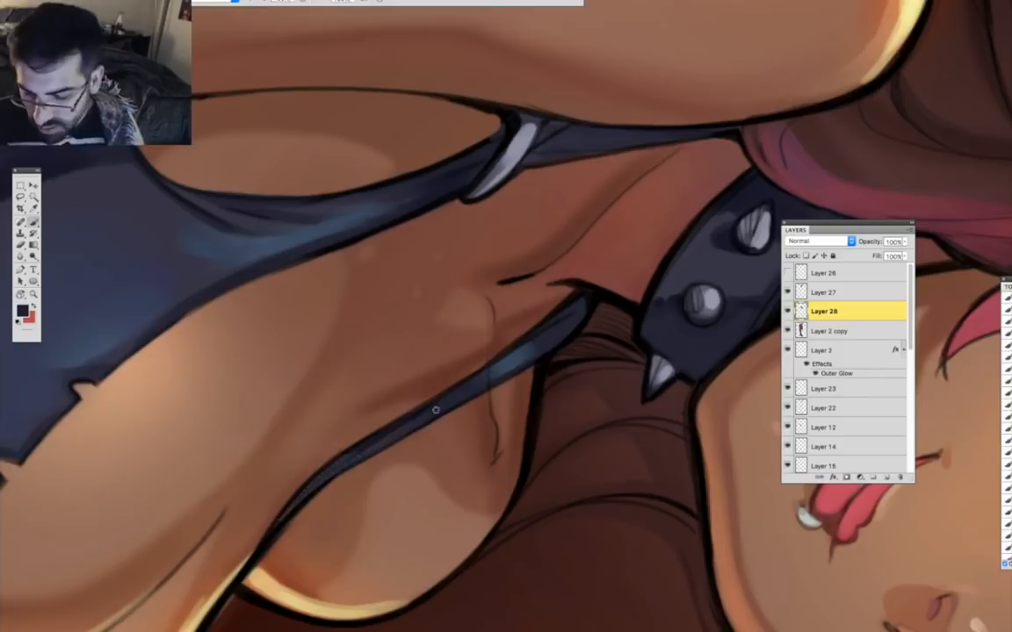
Undo the last strap stroke, sample the brown skin shade and paint the skin edge and shadow beside the far strap.
{"action": "key", "text": "super+minus"}
{"action": "key", "text": "super+minus"}
{"action": "key", "text": "super+minus"}
{"action": "key", "text": "super+equal"}
{"action": "key", "text": "super+equal"}
{"action": "key", "text": "r"}
{"action": "mouse_move", "coordinate": [438, 534]}
{"action": "left_mouse_down"}
{"action": "mouse_move", "coordinate": [529, 542]}
{"action": "mouse_move", "coordinate": [535, 497]}
{"action": "left_mouse_up"}
{"action": "key", "text": "z"}
{"action": "left_click", "coordinate": [512, 523]}
{"action": "key", "text": "b"}
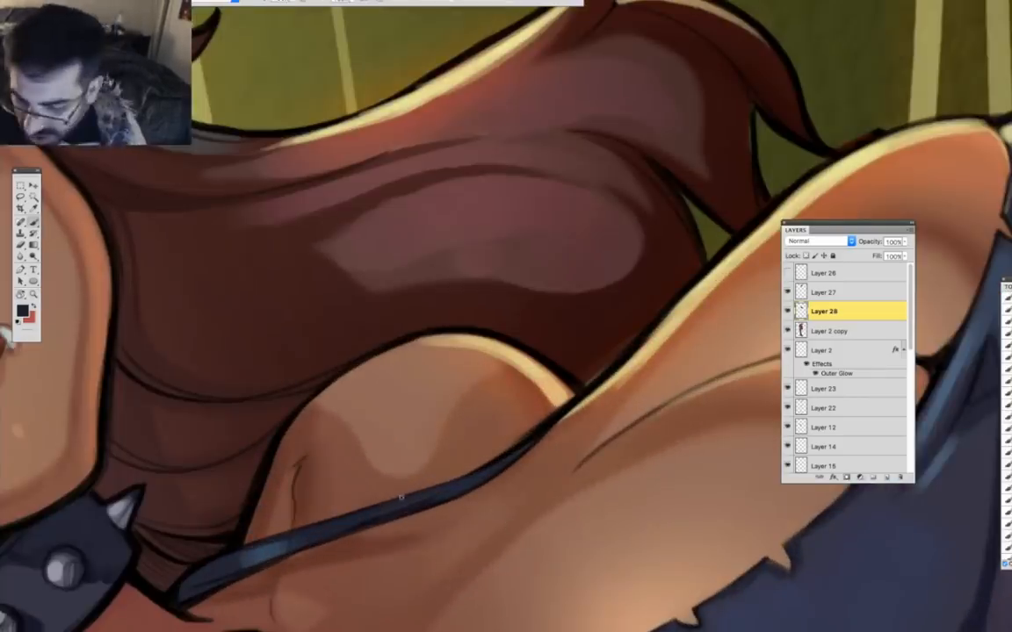
{"action": "key", "text": "super+z"}
{"action": "left_click", "coordinate": [521, 440], "text": "alt"}
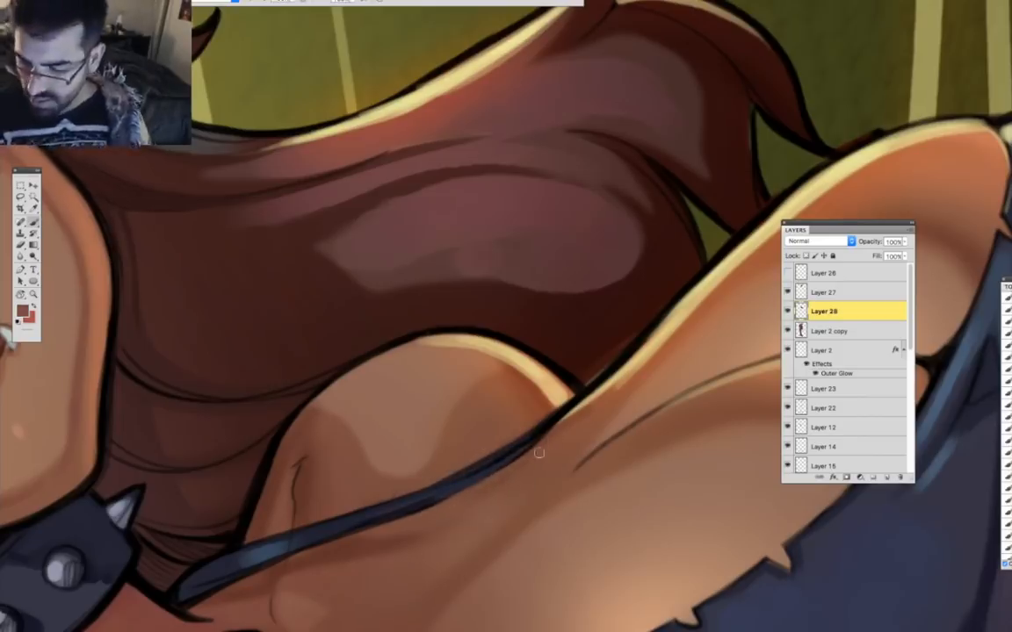
{"action": "key", "text": "r"}
{"action": "left_click_drag", "start_coordinate": [540, 453], "coordinate": [412, 343]}
{"action": "key", "text": "b"}
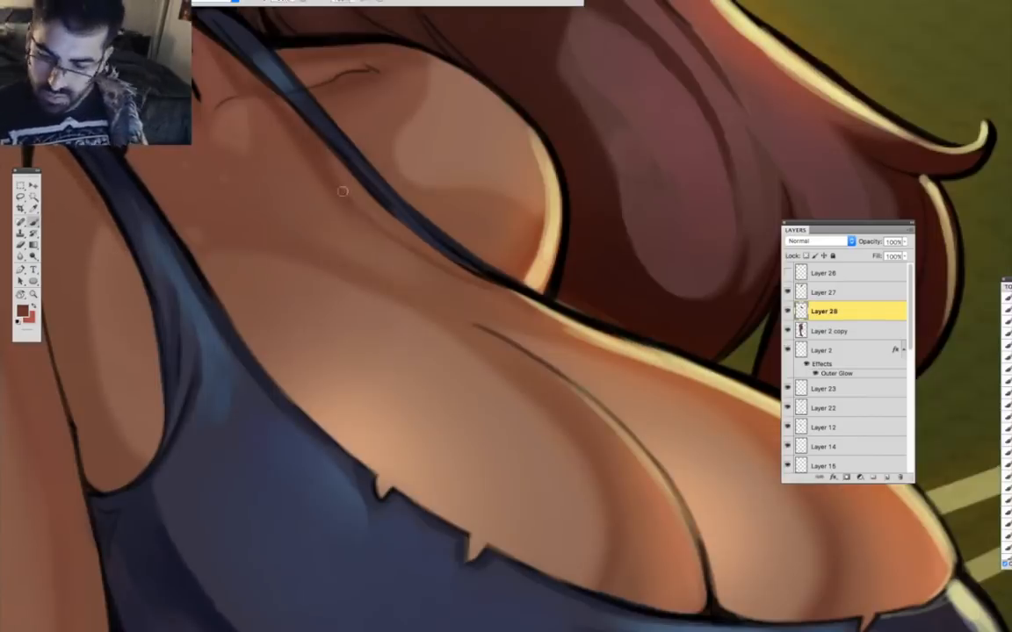
{"action": "left_click_drag", "start_coordinate": [519, 307], "coordinate": [344, 180]}
Repaint the black outline along the top's outer curve and extend its rim light with the sampled pale yellow.
{"action": "key", "text": "z"}
{"action": "left_click", "coordinate": [451, 411], "text": "alt"}
{"action": "left_click", "coordinate": [569, 493]}
{"action": "key", "text": "r"}
{"action": "mouse_move", "coordinate": [562, 222]}
{"action": "left_mouse_down"}
{"action": "mouse_move", "coordinate": [592, 435]}
{"action": "mouse_move", "coordinate": [519, 364]}
{"action": "left_mouse_up"}
{"action": "key", "text": "l"}
{"action": "left_click_drag", "start_coordinate": [260, 467], "coordinate": [233, 327]}
{"action": "mouse_move", "coordinate": [200, 472]}
{"action": "left_mouse_down"}
{"action": "mouse_move", "coordinate": [281, 272]}
{"action": "mouse_move", "coordinate": [263, 299]}
{"action": "mouse_move", "coordinate": [289, 264]}
{"action": "left_mouse_up"}
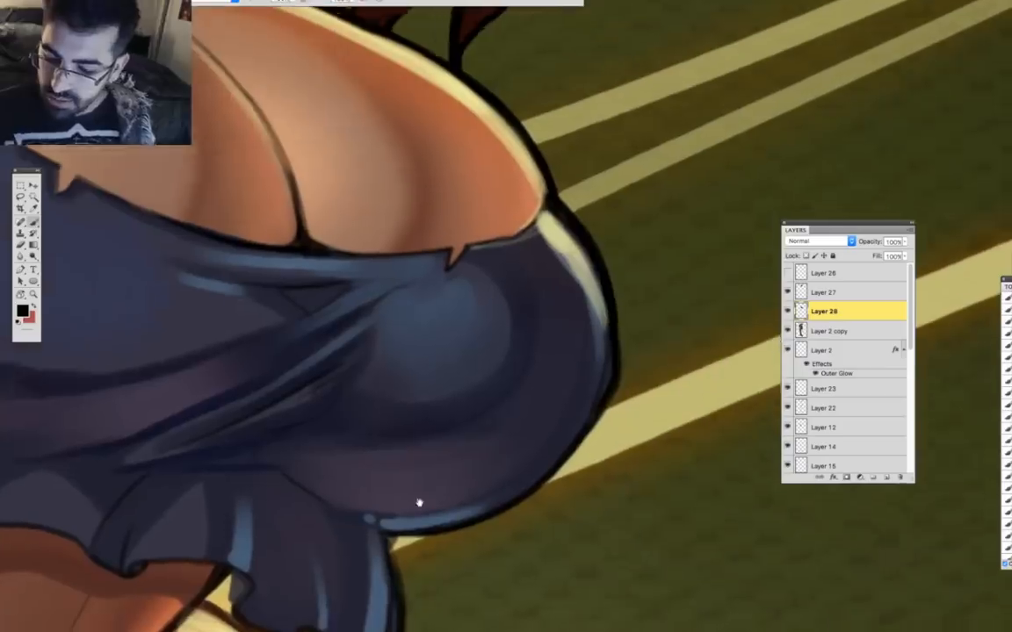
{"action": "left_click_drag", "start_coordinate": [419, 502], "coordinate": [427, 511]}
{"action": "left_click", "coordinate": [564, 230], "text": "alt"}
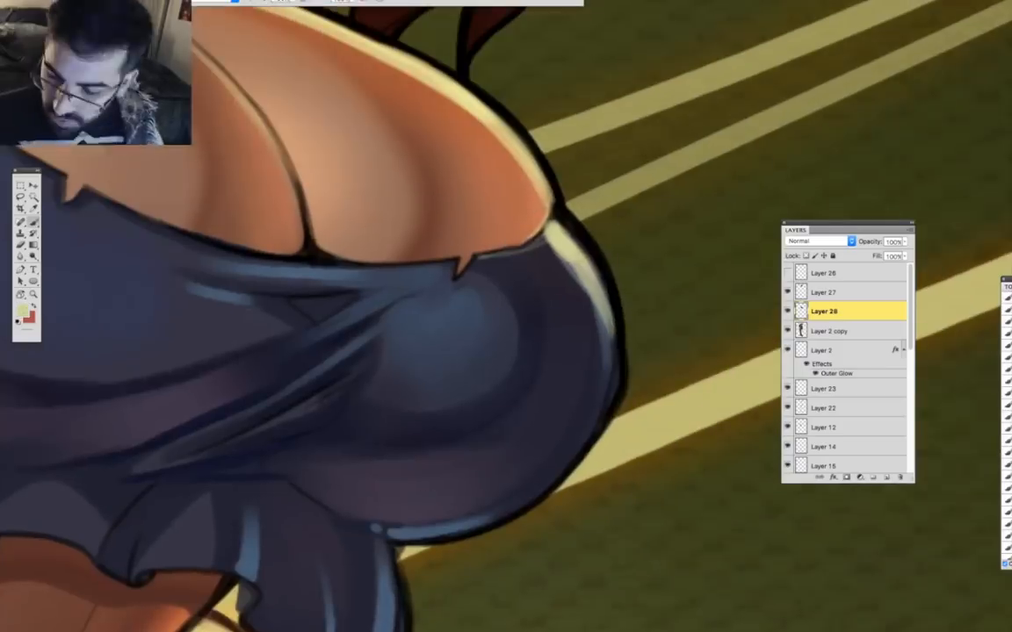
{"action": "left_click_drag", "start_coordinate": [603, 281], "coordinate": [612, 350]}
{"action": "mouse_move", "coordinate": [387, 587]}
{"action": "left_mouse_down"}
{"action": "mouse_move", "coordinate": [521, 372]}
{"action": "mouse_move", "coordinate": [525, 433]}
{"action": "left_mouse_up"}
{"action": "left_click_drag", "start_coordinate": [370, 381], "coordinate": [377, 391]}
Duplicate Layer 2 copy, merge the duplicate with Layers 27 and 28, and toggle the merged layer's visibility to compare.
{"action": "key", "text": "z"}
{"action": "left_click", "coordinate": [454, 514], "text": "alt"}
{"action": "left_click", "coordinate": [474, 553], "text": "alt"}
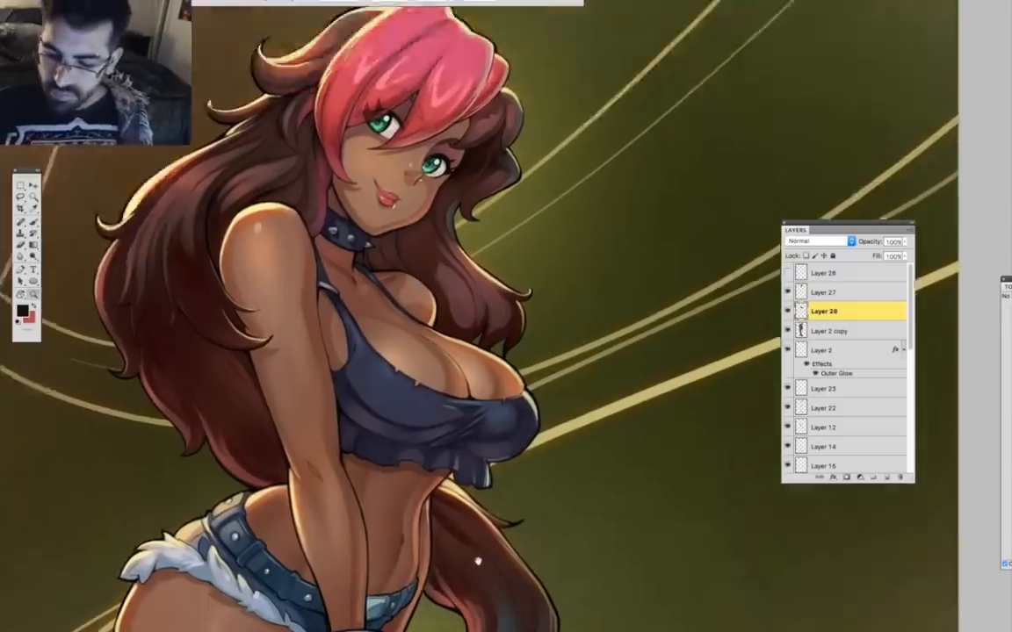
{"action": "left_click", "coordinate": [477, 559], "text": "alt"}
{"action": "left_click_drag", "start_coordinate": [465, 502], "coordinate": [469, 484]}
{"action": "right_click", "coordinate": [842, 328]}
{"action": "left_click", "coordinate": [865, 367]}
{"action": "key", "text": "Return"}
{"action": "left_click", "coordinate": [822, 294], "text": "shift"}
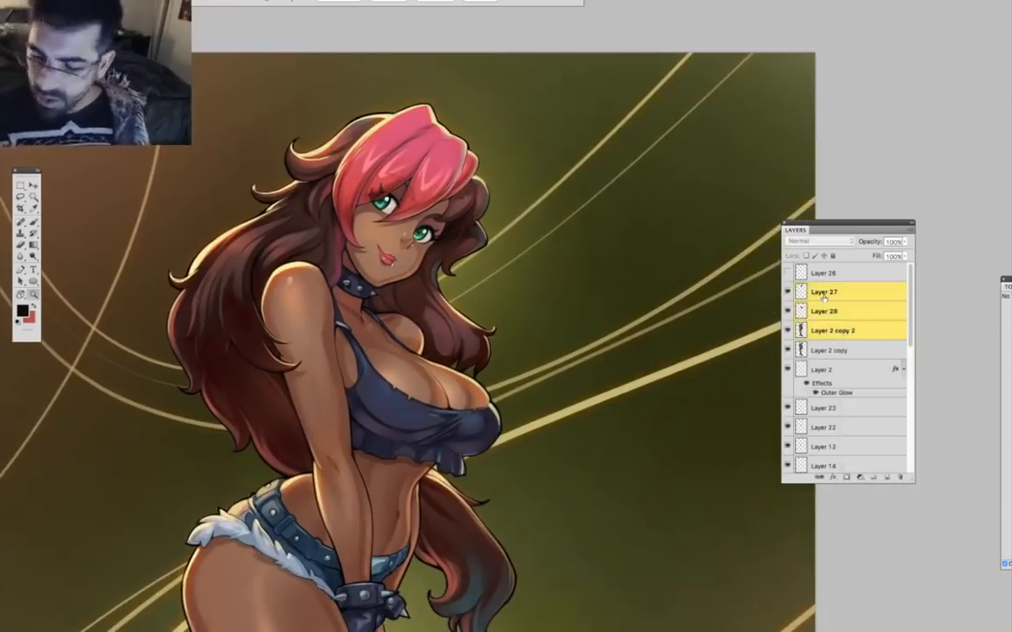
{"action": "key", "text": "super+e"}
{"action": "left_click", "coordinate": [521, 439]}
{"action": "left_click", "coordinate": [787, 293]}
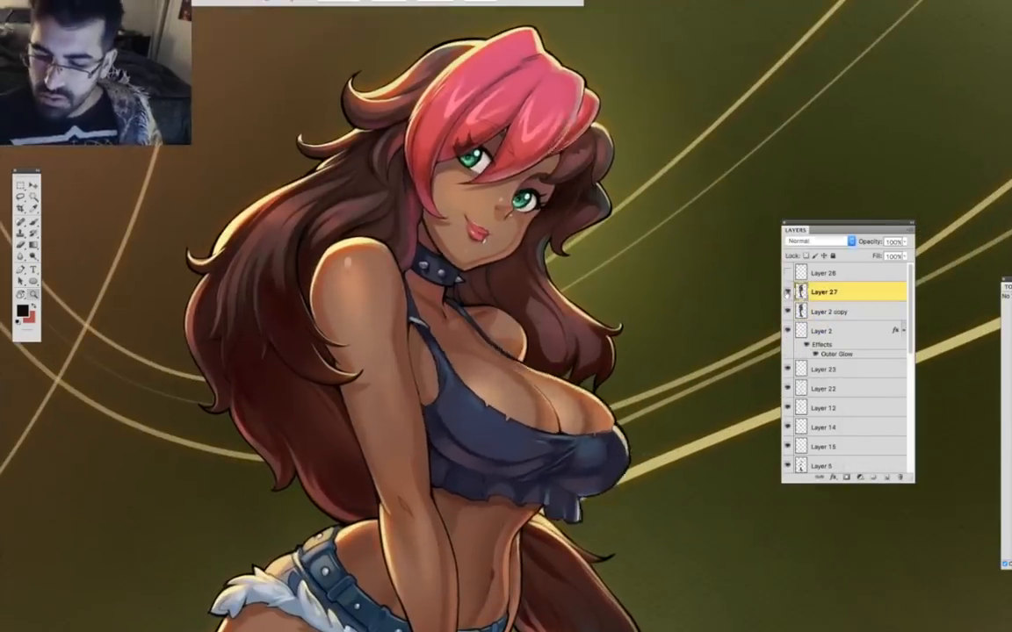
{"action": "left_click", "coordinate": [786, 293]}
{"action": "left_click", "coordinate": [787, 293]}
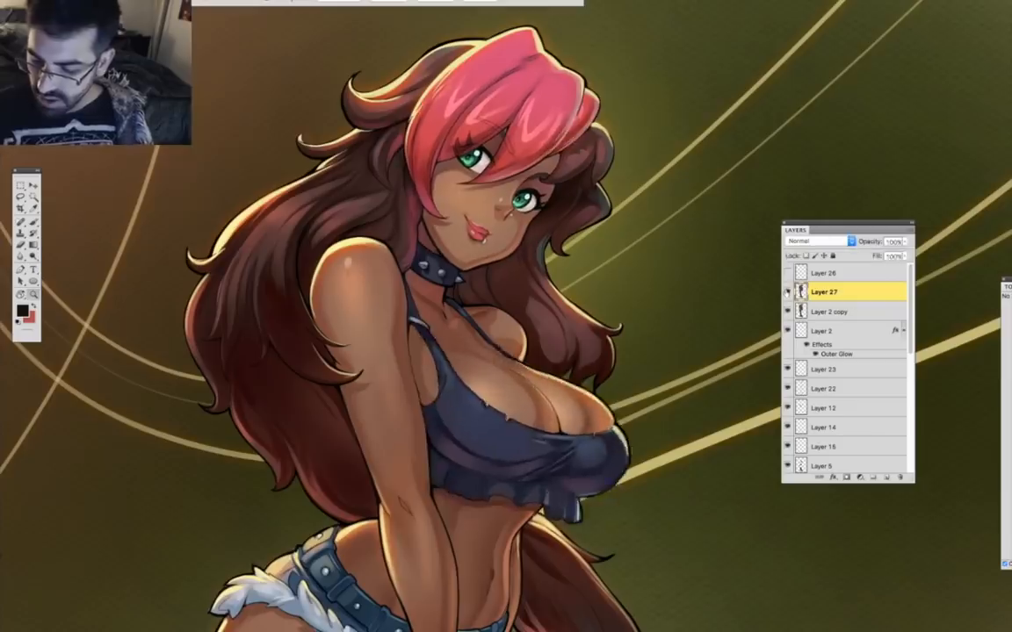
Sample the bright pink to smooth the crown of the fringe, and draw a dark red contour inside its rim light.
{"action": "left_click", "coordinate": [517, 192]}
{"action": "left_click", "coordinate": [518, 188]}
{"action": "key", "text": "b"}
{"action": "left_click", "coordinate": [492, 204], "text": "alt"}
{"action": "left_click_drag", "start_coordinate": [504, 214], "coordinate": [390, 274]}
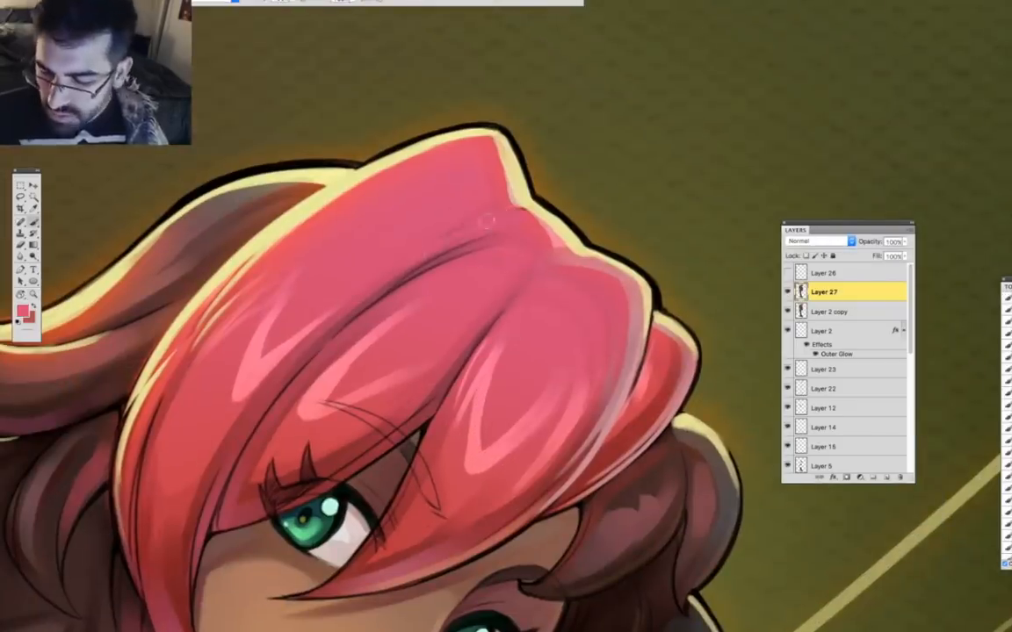
{"action": "left_click_drag", "start_coordinate": [498, 145], "coordinate": [562, 249]}
{"action": "key", "text": "super+z"}
{"action": "left_click_drag", "start_coordinate": [499, 145], "coordinate": [563, 251]}
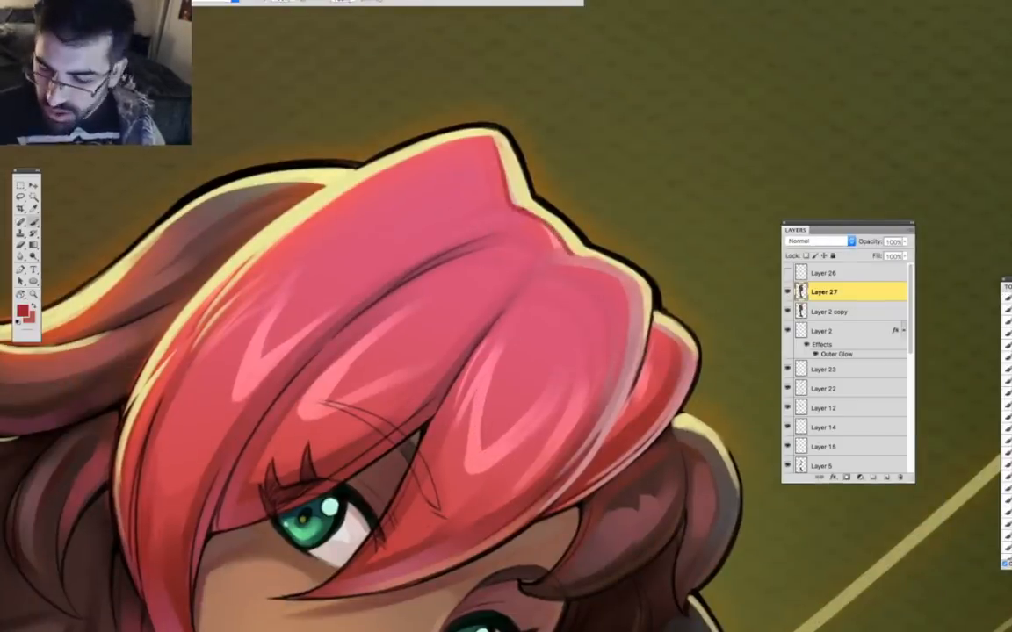
Compare Layer 27 with its visibility toggled, and repaint the black outline between the upper arm and the top.
{"action": "key", "text": "z"}
{"action": "left_click", "coordinate": [448, 336], "text": "alt"}
{"action": "left_click", "coordinate": [448, 335], "text": "alt"}
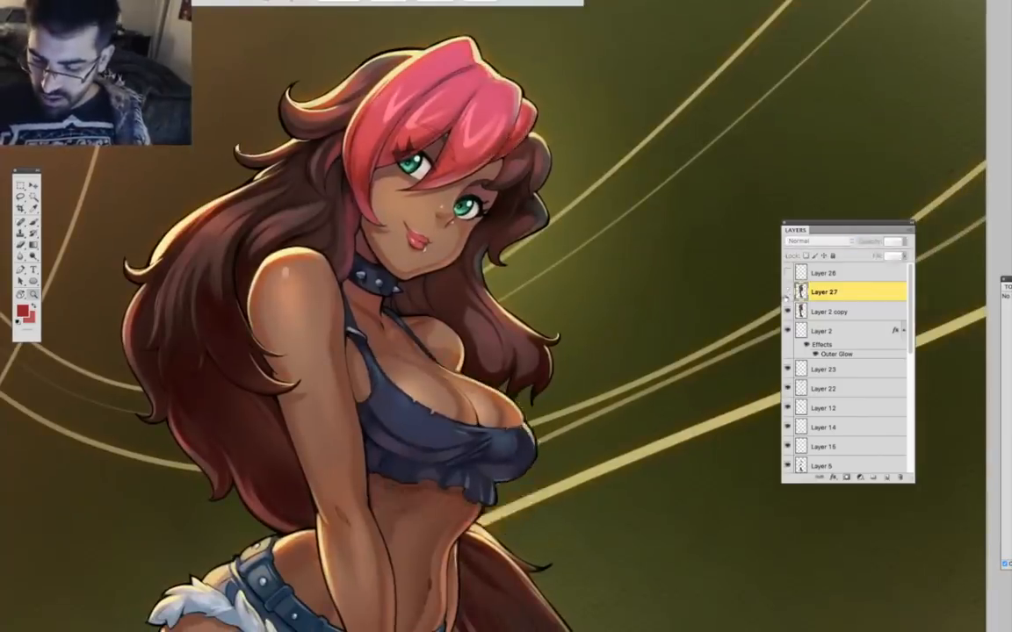
{"action": "left_click", "coordinate": [370, 386]}
{"action": "left_click", "coordinate": [369, 383]}
{"action": "key", "text": "r"}
{"action": "mouse_move", "coordinate": [367, 378]}
{"action": "left_mouse_down"}
{"action": "mouse_move", "coordinate": [359, 332]}
{"action": "mouse_move", "coordinate": [380, 180]}
{"action": "left_mouse_up"}
{"action": "key", "text": "b"}
{"action": "left_click_drag", "start_coordinate": [283, 254], "coordinate": [239, 360]}
{"action": "left_click_drag", "start_coordinate": [331, 175], "coordinate": [281, 252]}
{"action": "key", "text": "z"}
{"action": "left_click", "coordinate": [467, 406], "text": "alt"}
{"action": "left_click", "coordinate": [467, 407], "text": "alt"}
{"action": "left_click", "coordinate": [800, 293], "text": "super"}
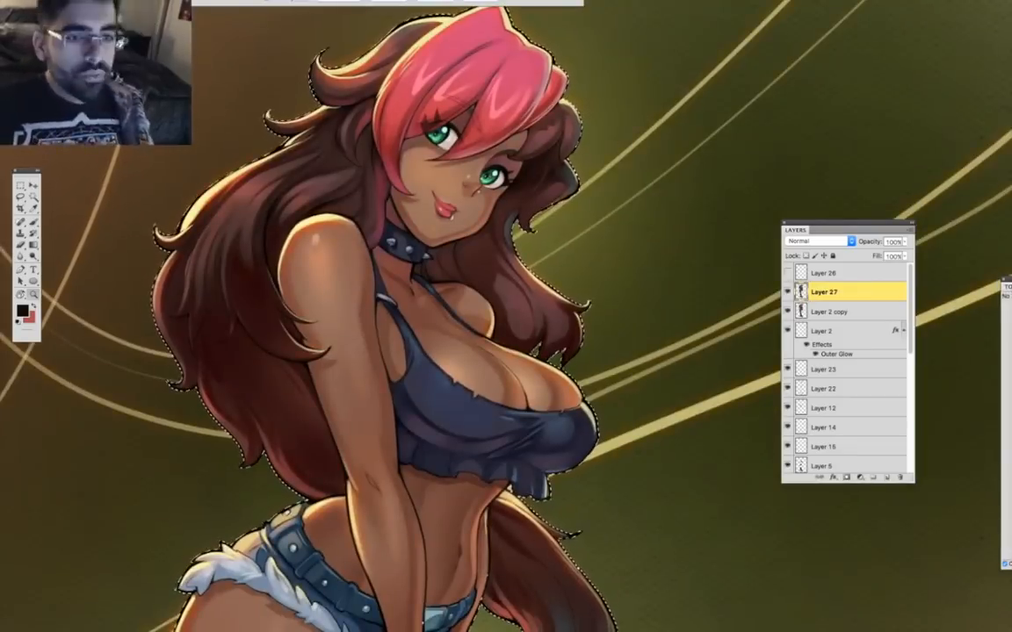
{"action": "key", "text": "super+d"}
{"action": "left_click", "coordinate": [557, 486], "text": "alt"}
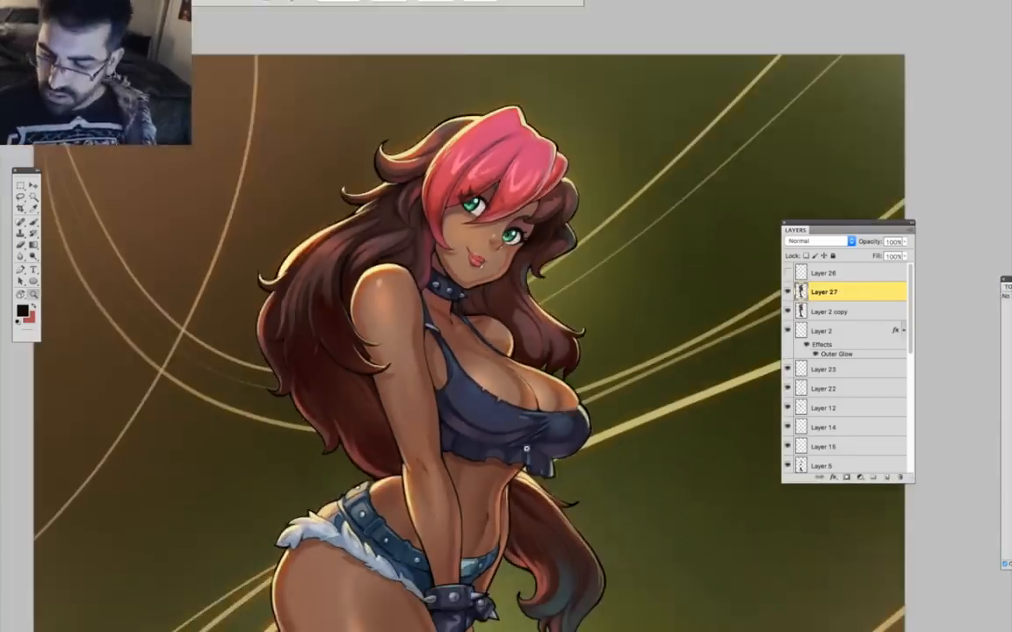
Lasso part of the rear boot's shaft, copy it to a new layer, and nudge the copy slightly right and down.
{"action": "left_click_drag", "start_coordinate": [553, 625], "coordinate": [490, 408]}
{"action": "left_click", "coordinate": [490, 421], "text": "alt"}
{"action": "left_click_drag", "start_coordinate": [507, 606], "coordinate": [497, 426]}
{"action": "left_click", "coordinate": [377, 518]}
{"action": "left_click", "coordinate": [377, 518]}
{"action": "left_click", "coordinate": [378, 518]}
{"action": "left_click", "coordinate": [365, 531]}
{"action": "left_click", "coordinate": [22, 200]}
{"action": "left_click", "coordinate": [237, 341], "text": "alt"}
{"action": "left_click", "coordinate": [237, 340], "text": "alt"}
{"action": "left_click", "coordinate": [261, 348]}
{"action": "left_click", "coordinate": [261, 348]}
{"action": "mouse_move", "coordinate": [227, 79]}
{"action": "left_mouse_down"}
{"action": "mouse_move", "coordinate": [300, 518]}
{"action": "mouse_move", "coordinate": [198, 145]}
{"action": "mouse_move", "coordinate": [211, 84]}
{"action": "mouse_move", "coordinate": [271, 79]}
{"action": "left_mouse_up"}
{"action": "left_click", "coordinate": [35, 186]}
{"action": "key", "text": "super+j"}
{"action": "key", "text": "shift+Right"}
{"action": "key", "text": "shift+Right"}
{"action": "key", "text": "shift+Down"}
Lasso and delete the excess parts of the shifted boot copy, including where it meets the front boot.
{"action": "left_click", "coordinate": [22, 198]}
{"action": "key", "text": "BackSpace"}
{"action": "key", "text": "super+d"}
{"action": "left_click_drag", "start_coordinate": [352, 535], "coordinate": [361, 467]}
{"action": "mouse_move", "coordinate": [375, 468]}
{"action": "left_mouse_down"}
{"action": "mouse_move", "coordinate": [301, 521]}
{"action": "mouse_move", "coordinate": [365, 458]}
{"action": "left_mouse_up"}
{"action": "key", "text": "BackSpace"}
{"action": "key", "text": "super+d"}
Brush over the shifted part of the rear boot with sampled dark tones to blend its seams into the surrounding leather.
{"action": "key", "text": "b"}
{"action": "key", "text": "]"}
{"action": "key", "text": "]"}
{"action": "key", "text": "]"}
{"action": "mouse_move", "coordinate": [246, 182]}
{"action": "left_mouse_down"}
{"action": "mouse_move", "coordinate": [258, 203]}
{"action": "mouse_move", "coordinate": [260, 306]}
{"action": "left_mouse_up"}
{"action": "mouse_move", "coordinate": [211, 11]}
{"action": "left_mouse_down"}
{"action": "mouse_move", "coordinate": [277, 256]}
{"action": "mouse_move", "coordinate": [303, 450]}
{"action": "mouse_move", "coordinate": [287, 246]}
{"action": "left_mouse_up"}
{"action": "key", "text": "["}
{"action": "key", "text": "["}
{"action": "left_click", "coordinate": [225, 344], "text": "alt"}
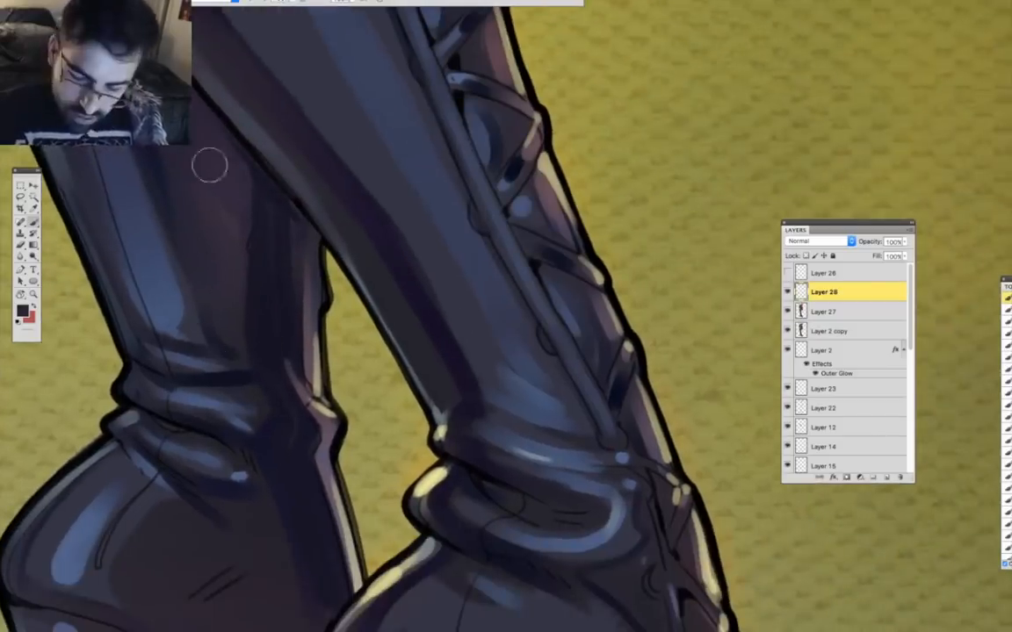
{"action": "left_click_drag", "start_coordinate": [210, 165], "coordinate": [230, 316]}
{"action": "key", "text": "["}
{"action": "key", "text": "["}
{"action": "key", "text": "["}
{"action": "mouse_move", "coordinate": [263, 180]}
{"action": "left_mouse_down"}
{"action": "mouse_move", "coordinate": [293, 259]}
{"action": "mouse_move", "coordinate": [292, 345]}
{"action": "left_mouse_up"}
Compare the rear boot's new shape by toggling the visibility of Layer 28.
{"action": "key", "text": "z"}
{"action": "left_click", "coordinate": [399, 456], "text": "alt"}
{"action": "left_click", "coordinate": [400, 456], "text": "alt"}
{"action": "left_click_drag", "start_coordinate": [400, 455], "coordinate": [437, 462]}
{"action": "left_click", "coordinate": [788, 293]}
{"action": "left_click", "coordinate": [788, 293]}
{"action": "left_click", "coordinate": [490, 452], "text": "alt"}
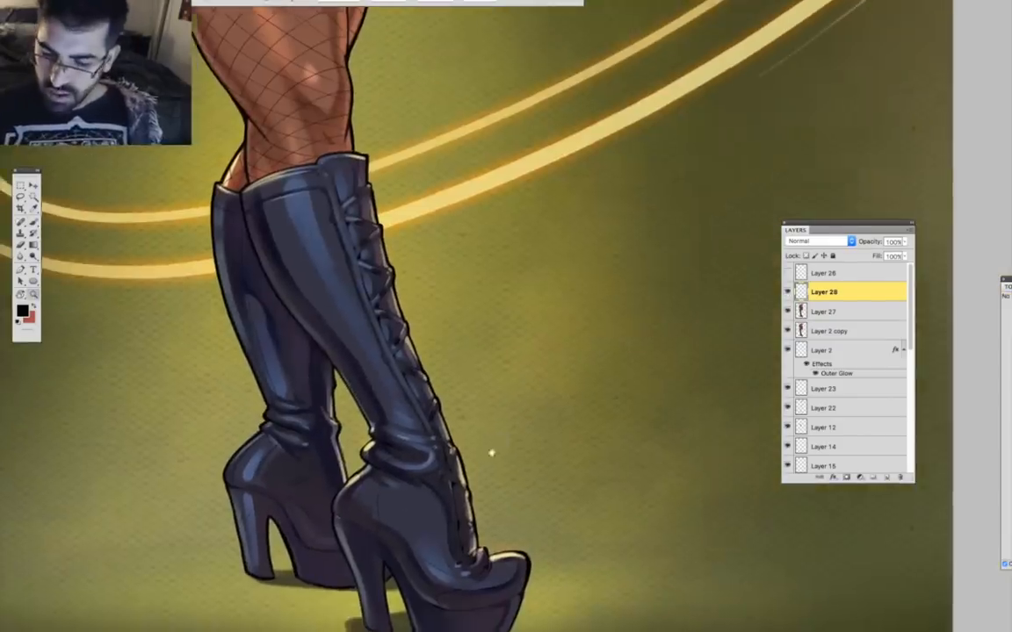
Repaint the black outlines and dark edges around the ankles and shafts of both boots.
{"action": "left_click", "coordinate": [309, 523]}
{"action": "left_click", "coordinate": [309, 522]}
{"action": "left_click", "coordinate": [309, 523]}
{"action": "key", "text": "b"}
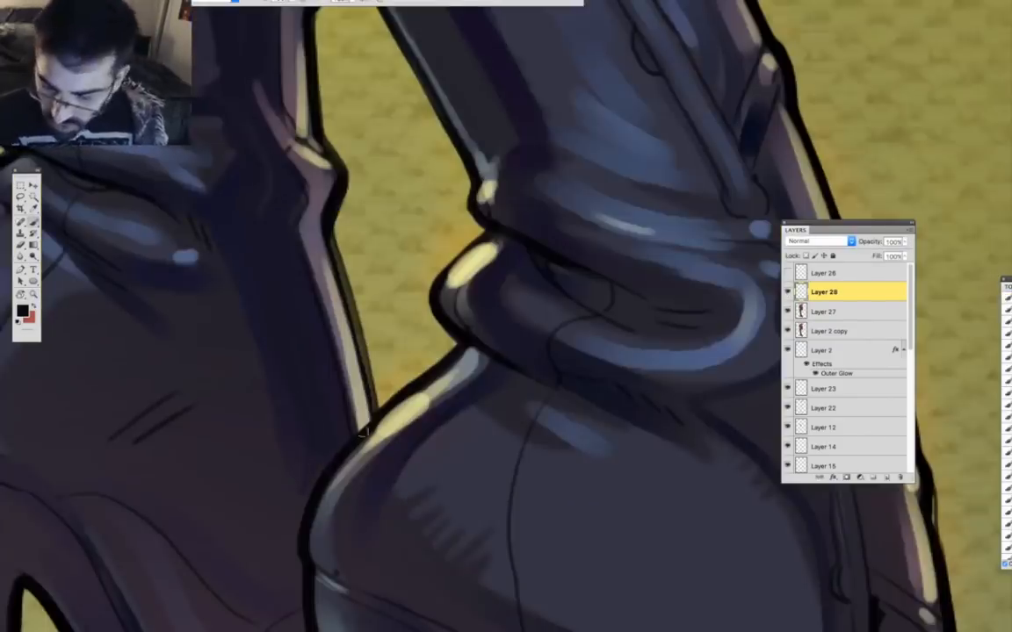
{"action": "left_click_drag", "start_coordinate": [351, 441], "coordinate": [562, 272]}
{"action": "left_click_drag", "start_coordinate": [109, 271], "coordinate": [351, 464]}
{"action": "left_click_drag", "start_coordinate": [263, 289], "coordinate": [293, 455]}
{"action": "mouse_move", "coordinate": [239, 427]}
{"action": "left_mouse_down"}
{"action": "mouse_move", "coordinate": [333, 298]}
{"action": "mouse_move", "coordinate": [307, 465]}
{"action": "left_mouse_up"}
{"action": "left_click_drag", "start_coordinate": [237, 348], "coordinate": [343, 403]}
{"action": "left_click_drag", "start_coordinate": [262, 275], "coordinate": [382, 282]}
{"action": "left_click_drag", "start_coordinate": [352, 202], "coordinate": [428, 405]}
{"action": "left_click_drag", "start_coordinate": [167, 160], "coordinate": [265, 377]}
{"action": "left_click_drag", "start_coordinate": [465, 554], "coordinate": [343, 209]}
{"action": "left_click_drag", "start_coordinate": [485, 366], "coordinate": [242, 180]}
{"action": "left_click_drag", "start_coordinate": [217, 388], "coordinate": [397, 222]}
{"action": "left_click_drag", "start_coordinate": [233, 345], "coordinate": [231, 387]}
{"action": "left_click_drag", "start_coordinate": [372, 516], "coordinate": [376, 273]}
Review the whole figure and merge Layer 28 with Layer 27.
{"action": "key", "text": "z"}
{"action": "left_click", "coordinate": [356, 390], "text": "alt"}
{"action": "left_click_drag", "start_coordinate": [356, 193], "coordinate": [370, 494]}
{"action": "left_click", "coordinate": [370, 493], "text": "alt"}
{"action": "left_click_drag", "start_coordinate": [318, 261], "coordinate": [446, 416]}
{"action": "left_click", "coordinate": [824, 312], "text": "shift"}
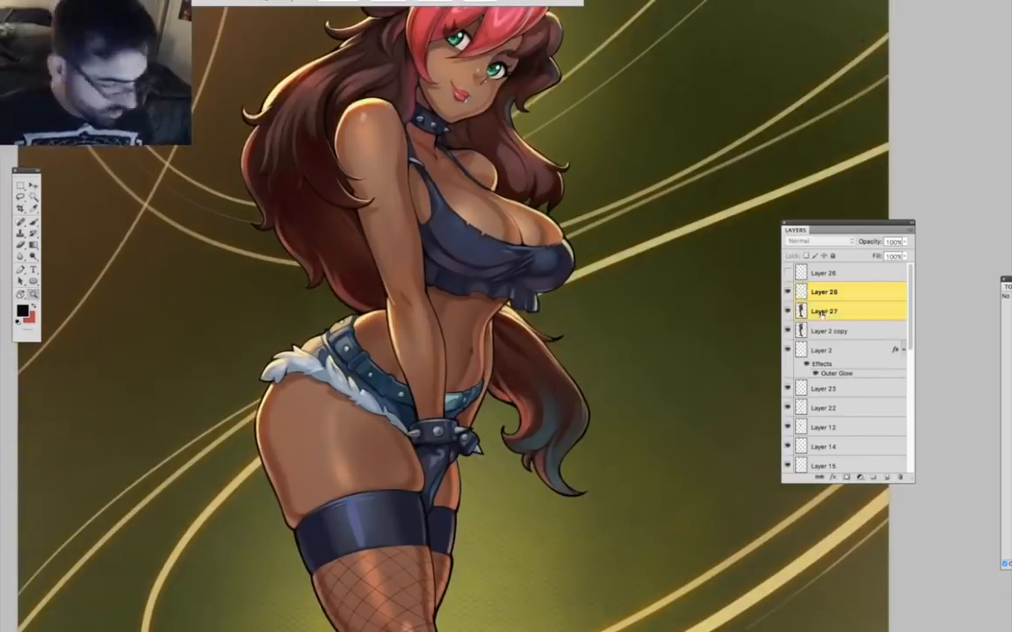
{"action": "key", "text": "super+e"}
Load the merged Layer 28's pixels as a selection to check the figure's silhouette, clear the selection, and close the document.
{"action": "left_click", "coordinate": [801, 292], "text": "super"}
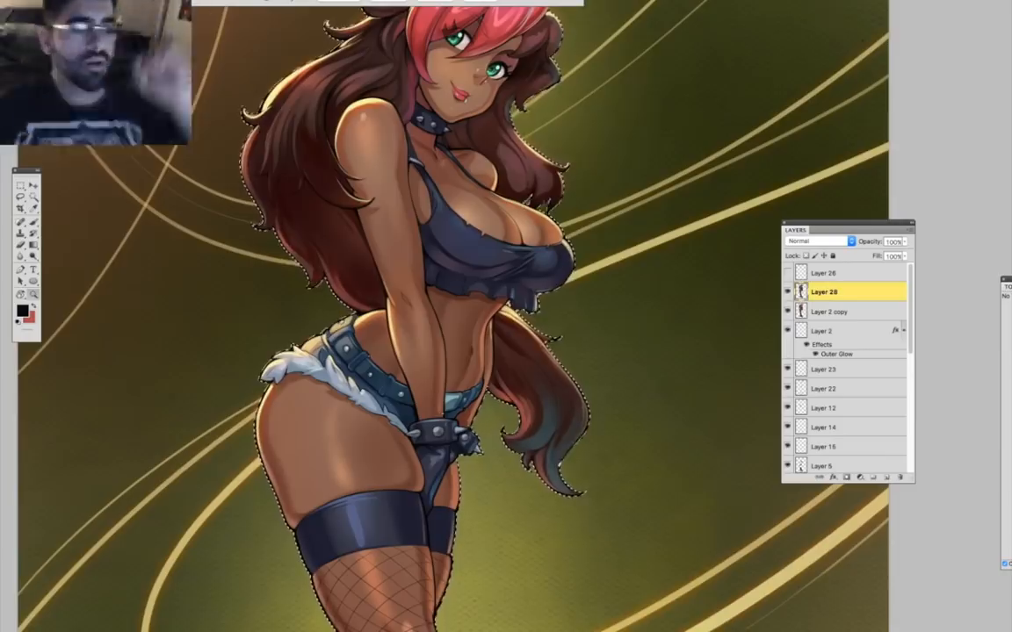
{"action": "key", "text": "super+d"}
{"action": "left_click_drag", "start_coordinate": [492, 544], "coordinate": [578, 73]}
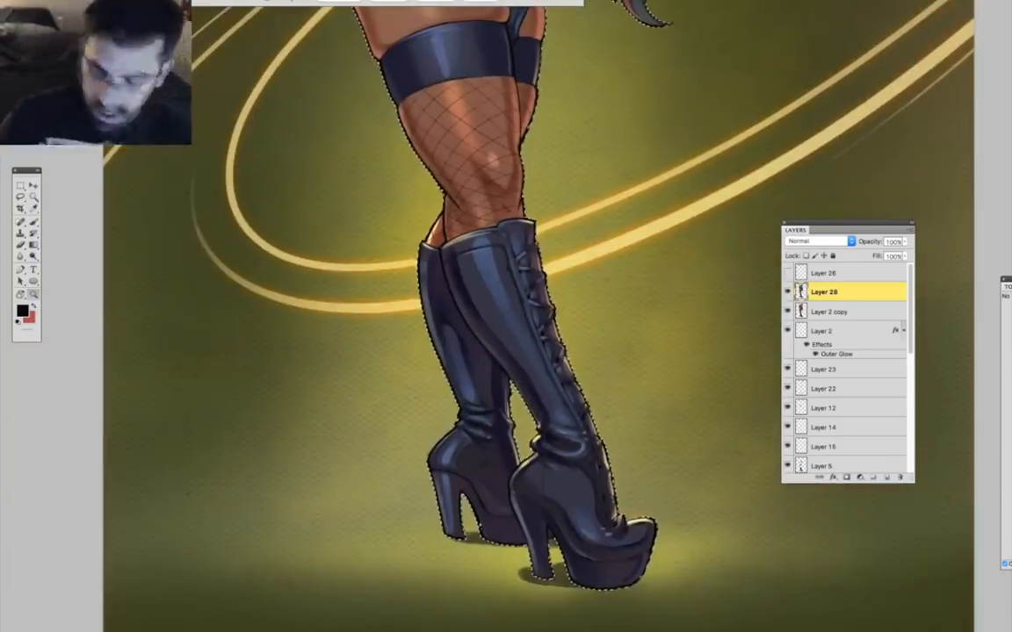
{"action": "key", "text": "super+0"}
{"action": "key", "text": "super+w"}
{"action": "key", "text": "super+d"}
Switch to Corel Painter, open the lineart PSD in full-screen view, and make Layer 28 active.
{"action": "key", "text": "Tab"}
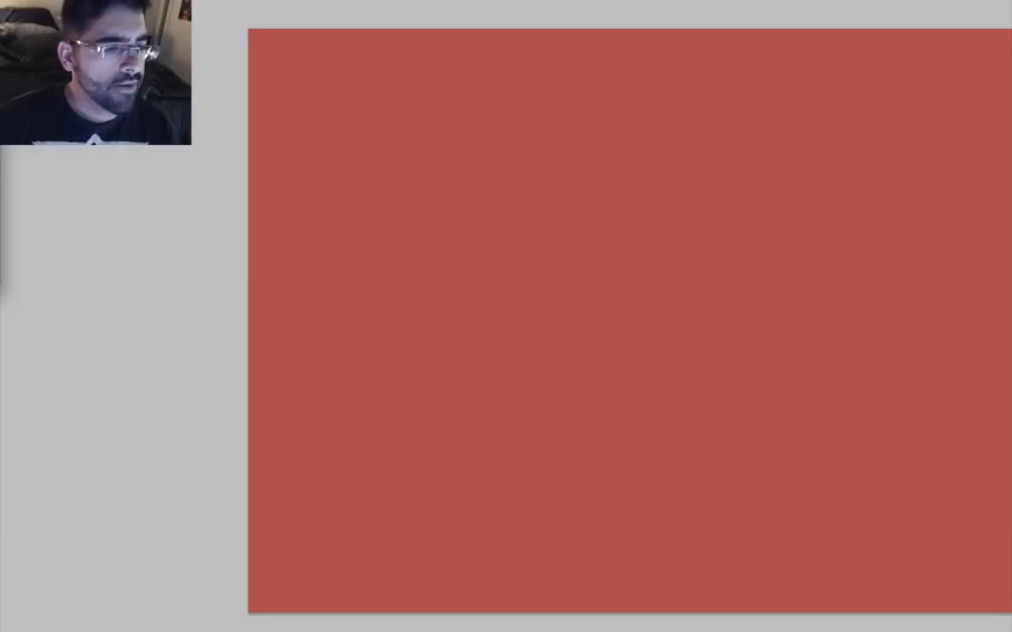
{"action": "key", "text": "Tab"}
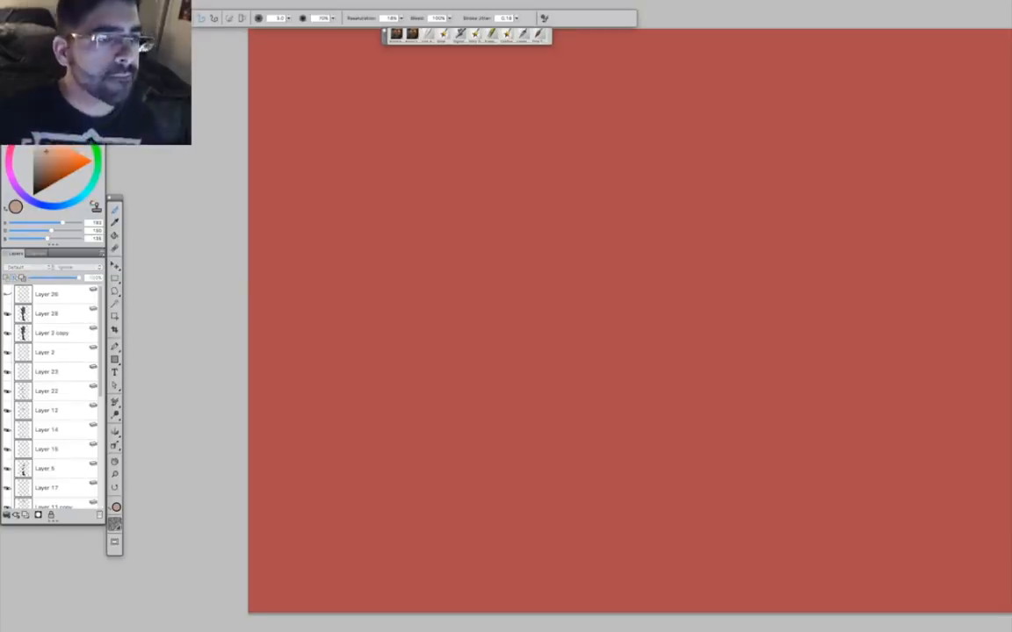
{"action": "key", "text": "super+plus"}
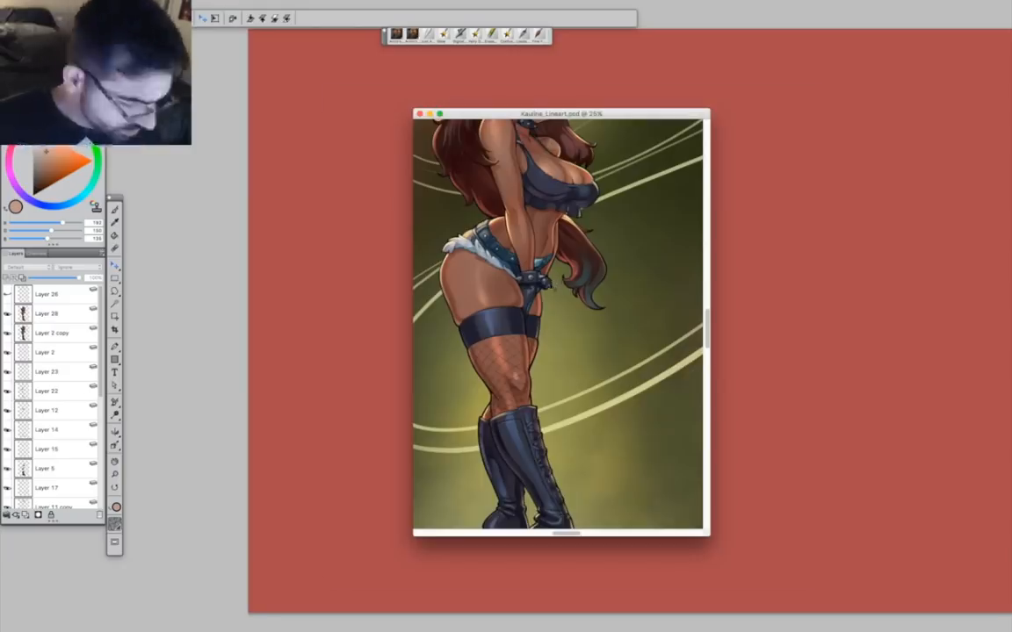
{"action": "key", "text": "super+m"}
{"action": "key", "text": "m"}
{"action": "left_click", "coordinate": [611, 140]}
{"action": "left_click", "coordinate": [49, 314]}
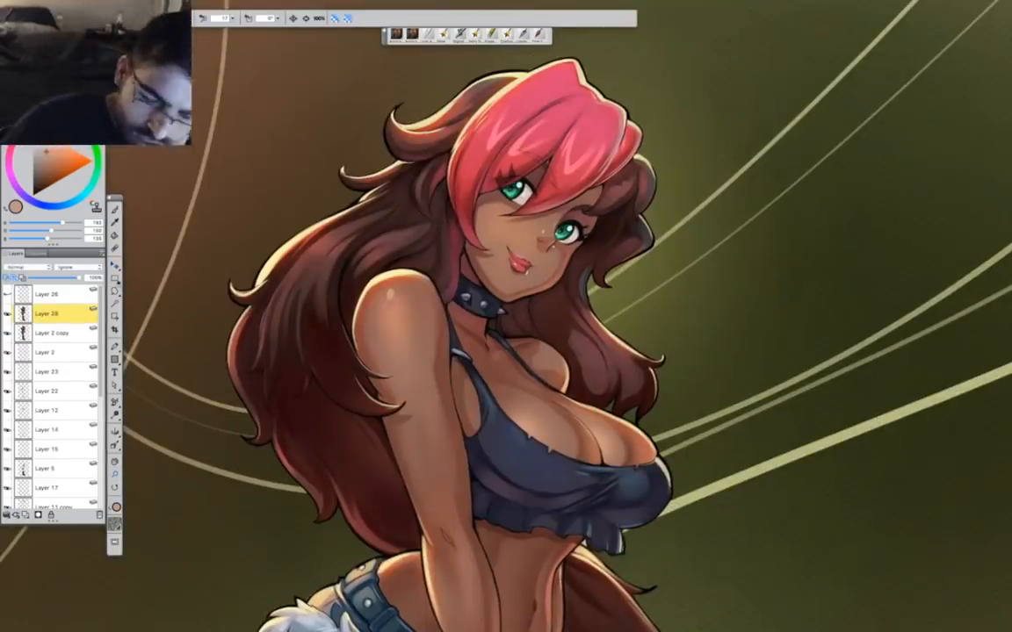
Choose the glow brush, sample a reddish brown, and add warm glow along the edges of the hair and thigh.
{"action": "left_click", "coordinate": [474, 35]}
{"action": "left_click", "coordinate": [402, 144], "text": "alt"}
{"action": "left_click_drag", "start_coordinate": [401, 144], "coordinate": [401, 189]}
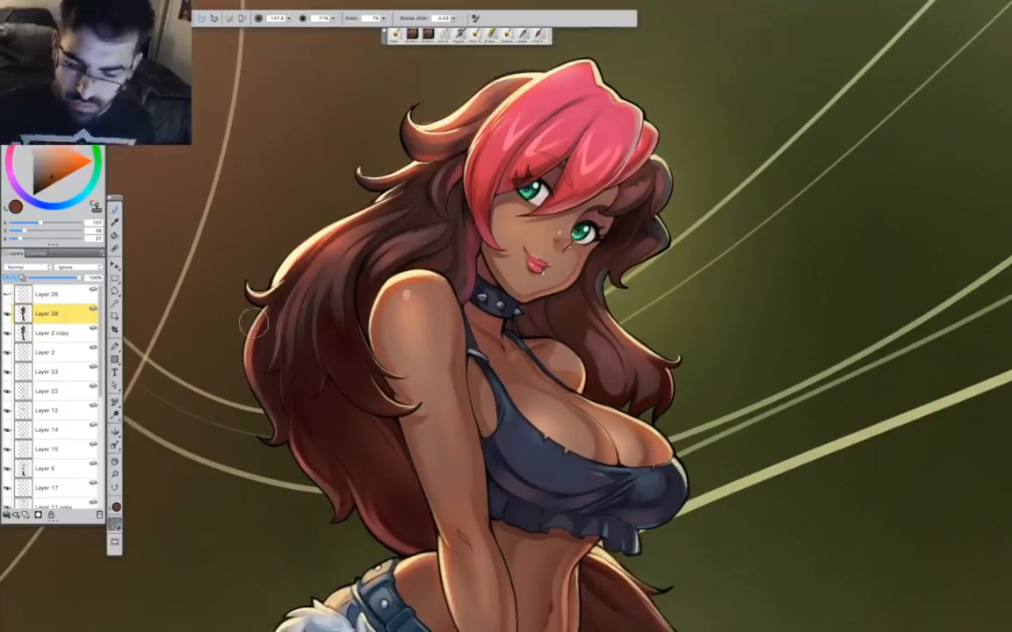
{"action": "left_click", "coordinate": [331, 24]}
{"action": "scroll", "coordinate": [263, 299], "scroll_direction": "down", "scroll_amount": 5}
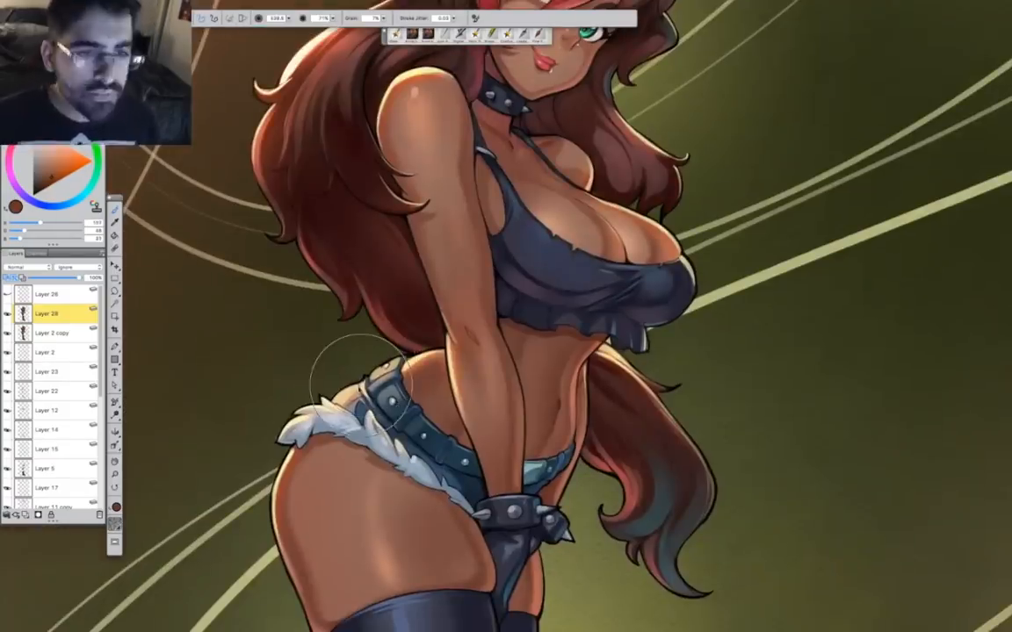
{"action": "scroll", "coordinate": [369, 378], "scroll_direction": "down", "scroll_amount": 4}
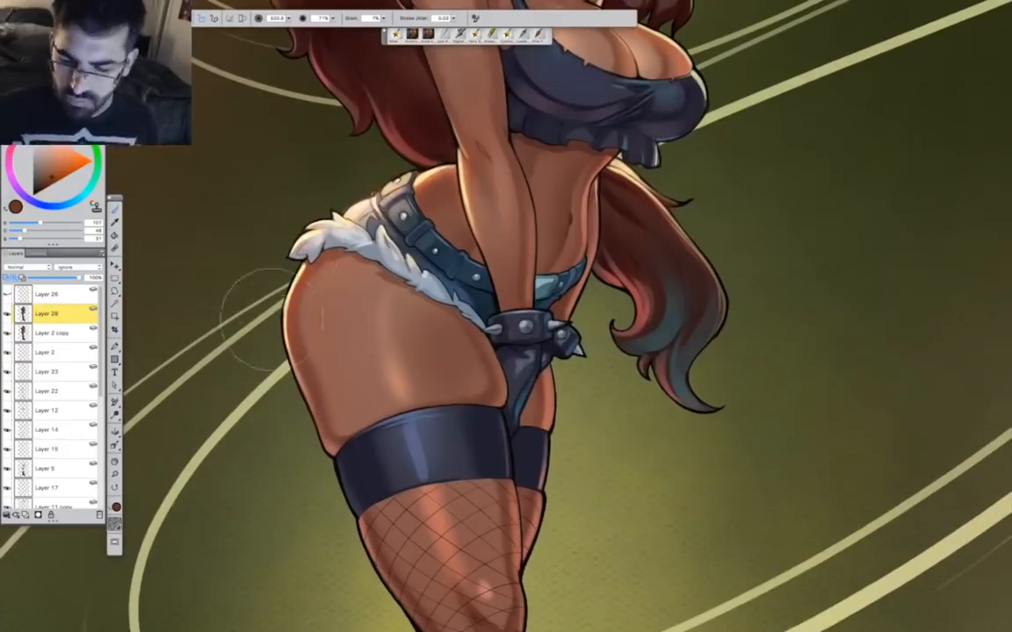
{"action": "left_click_drag", "start_coordinate": [577, 596], "coordinate": [481, 219]}
{"action": "left_click_drag", "start_coordinate": [562, 43], "coordinate": [392, 614]}
{"action": "left_click_drag", "start_coordinate": [503, 232], "coordinate": [579, 446]}
{"action": "left_click_drag", "start_coordinate": [491, 580], "coordinate": [619, 74]}
Sample a blue from the boots and glow their shaft, ankle and heel highlights with smaller brush sizes.
{"action": "left_click", "coordinate": [394, 156], "text": "alt"}
{"action": "left_click_drag", "start_coordinate": [288, 18], "coordinate": [262, 24]}
{"action": "left_click_drag", "start_coordinate": [483, 584], "coordinate": [349, 138]}
{"action": "left_click_drag", "start_coordinate": [300, 230], "coordinate": [358, 348]}
{"action": "key", "text": "super+z"}
{"action": "left_click_drag", "start_coordinate": [283, 154], "coordinate": [390, 379]}
{"action": "left_click_drag", "start_coordinate": [288, 19], "coordinate": [247, 23]}
{"action": "key", "text": "super+z"}
{"action": "left_click_drag", "start_coordinate": [276, 170], "coordinate": [382, 367]}
{"action": "left_click_drag", "start_coordinate": [288, 19], "coordinate": [266, 23]}
{"action": "mouse_move", "coordinate": [332, 303]}
{"action": "left_mouse_down"}
{"action": "mouse_move", "coordinate": [356, 376]}
{"action": "mouse_move", "coordinate": [384, 395]}
{"action": "left_mouse_up"}
{"action": "left_click_drag", "start_coordinate": [272, 379], "coordinate": [291, 388]}
{"action": "mouse_move", "coordinate": [240, 421]}
{"action": "left_mouse_down"}
{"action": "mouse_move", "coordinate": [224, 446]}
{"action": "mouse_move", "coordinate": [236, 483]}
{"action": "left_mouse_up"}
Sample a reddish brown and brush a warm glow down the front boot's laced edge with an enlarged brush.
{"action": "left_click", "coordinate": [351, 140], "text": "alt"}
{"action": "left_click", "coordinate": [303, 79], "text": "alt"}
{"action": "left_click_drag", "start_coordinate": [288, 19], "coordinate": [369, 27]}
{"action": "left_click_drag", "start_coordinate": [316, 118], "coordinate": [351, 263]}
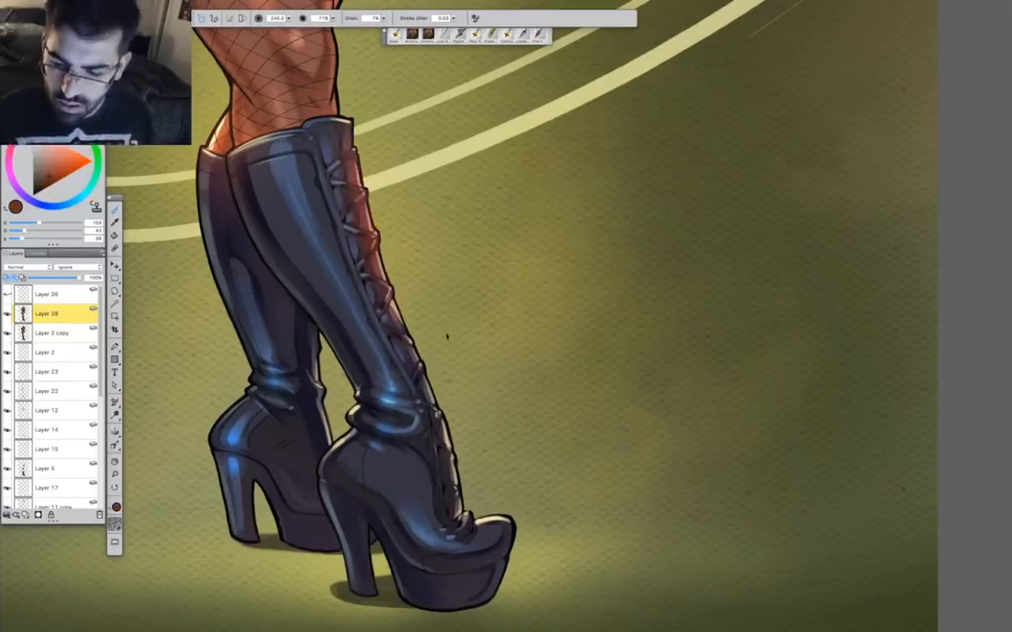
{"action": "left_click_drag", "start_coordinate": [574, 70], "coordinate": [553, 562]}
{"action": "left_click_drag", "start_coordinate": [553, 193], "coordinate": [500, 561]}
Pick a green and paint small glows in the lower irises of both eyes, adjusting the hue and brush size.
{"action": "left_click", "coordinate": [352, 228], "text": "super"}
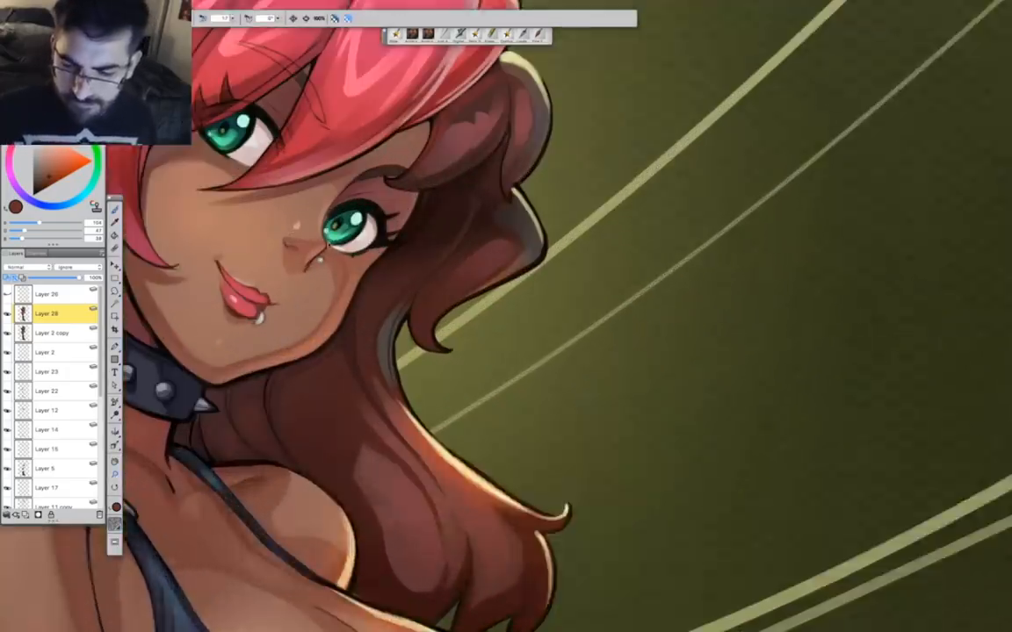
{"action": "left_click_drag", "start_coordinate": [351, 229], "coordinate": [518, 382]}
{"action": "left_click_drag", "start_coordinate": [288, 19], "coordinate": [274, 27]}
{"action": "left_click_drag", "start_coordinate": [98, 172], "coordinate": [96, 148]}
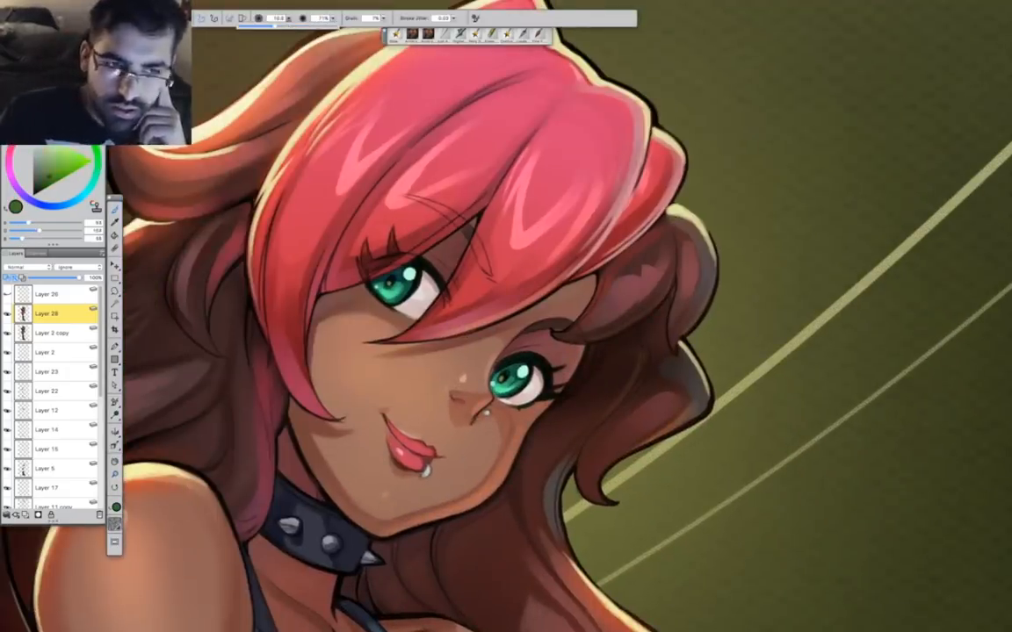
{"action": "key", "text": "]"}
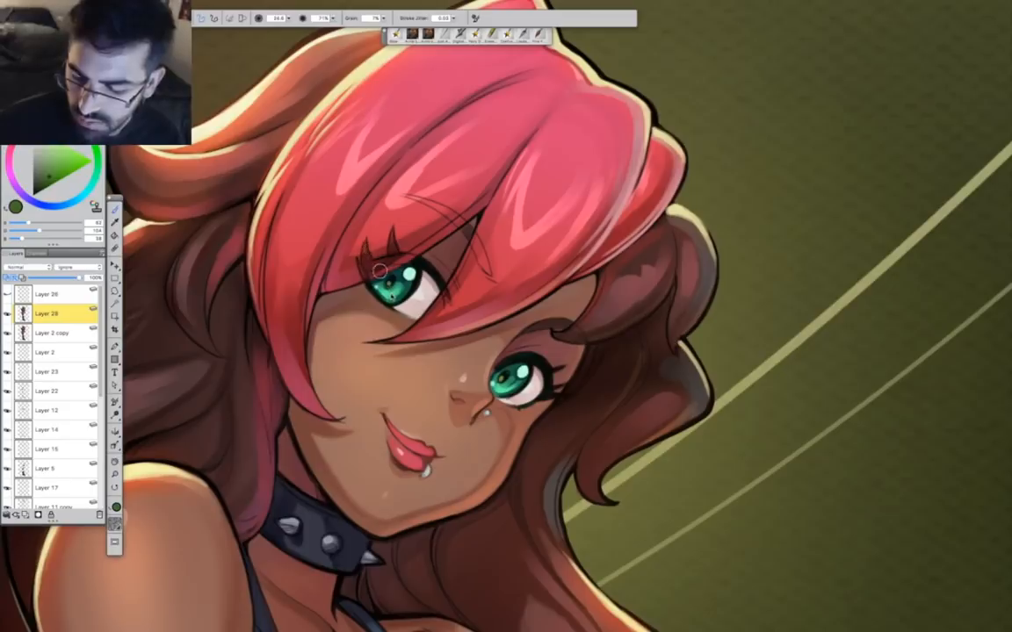
{"action": "left_click_drag", "start_coordinate": [390, 300], "coordinate": [401, 305]}
{"action": "left_click_drag", "start_coordinate": [498, 393], "coordinate": [511, 398]}
{"action": "left_click", "coordinate": [93, 148]}
{"action": "left_click", "coordinate": [54, 171]}
{"action": "left_click_drag", "start_coordinate": [288, 19], "coordinate": [283, 28]}
{"action": "left_click_drag", "start_coordinate": [499, 392], "coordinate": [511, 398]}
{"action": "left_click_drag", "start_coordinate": [539, 351], "coordinate": [499, 428]}
Pick a pinkish red and brush glow over the highlights of the pink fringe.
{"action": "left_click_drag", "start_coordinate": [288, 19], "coordinate": [295, 27]}
{"action": "left_click", "coordinate": [65, 120]}
{"action": "left_click", "coordinate": [58, 163]}
{"action": "left_click_drag", "start_coordinate": [294, 255], "coordinate": [402, 226]}
{"action": "key", "text": "ctrl+z"}
{"action": "left_click", "coordinate": [62, 165]}
{"action": "mouse_move", "coordinate": [295, 260]}
{"action": "left_mouse_down"}
{"action": "mouse_move", "coordinate": [379, 263]}
{"action": "mouse_move", "coordinate": [484, 313]}
{"action": "left_mouse_up"}
{"action": "mouse_move", "coordinate": [492, 369]}
{"action": "left_mouse_down"}
{"action": "mouse_move", "coordinate": [557, 335]}
{"action": "mouse_move", "coordinate": [616, 81]}
{"action": "left_mouse_up"}
{"action": "left_click_drag", "start_coordinate": [288, 18], "coordinate": [284, 27]}
{"action": "mouse_move", "coordinate": [527, 492]}
{"action": "left_mouse_down"}
{"action": "mouse_move", "coordinate": [489, 351]}
{"action": "mouse_move", "coordinate": [279, 248]}
{"action": "left_mouse_up"}
Examine the glow highlights on the boots up close and at full boot length.
{"action": "left_click_drag", "start_coordinate": [378, 544], "coordinate": [386, 105]}
{"action": "mouse_move", "coordinate": [388, 508]}
{"action": "left_mouse_down"}
{"action": "mouse_move", "coordinate": [358, 359]}
{"action": "mouse_move", "coordinate": [327, 52]}
{"action": "left_mouse_up"}
{"action": "left_click", "coordinate": [115, 476]}
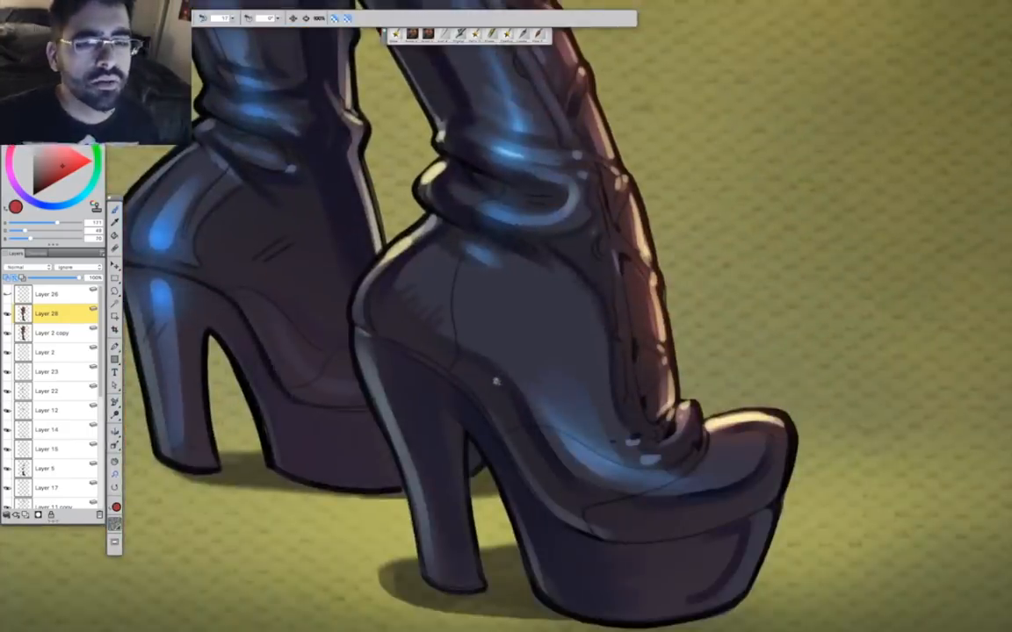
{"action": "left_click", "coordinate": [496, 380], "text": "alt"}
{"action": "left_click", "coordinate": [502, 403], "text": "alt"}
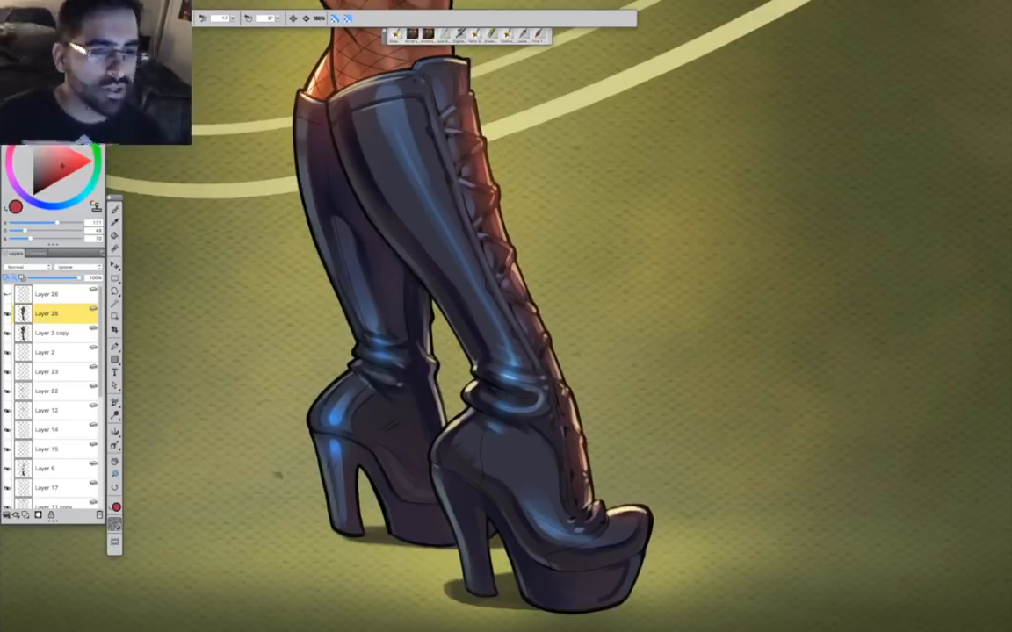
{"action": "scroll", "coordinate": [598, 430], "scroll_direction": "down", "scroll_amount": 1}
Sample the light skin tone of the shoulder highlight and repaint the spot with a short vertical stroke.
{"action": "left_click_drag", "start_coordinate": [603, 71], "coordinate": [732, 439]}
{"action": "scroll", "coordinate": [393, 239], "scroll_direction": "up", "scroll_amount": 5}
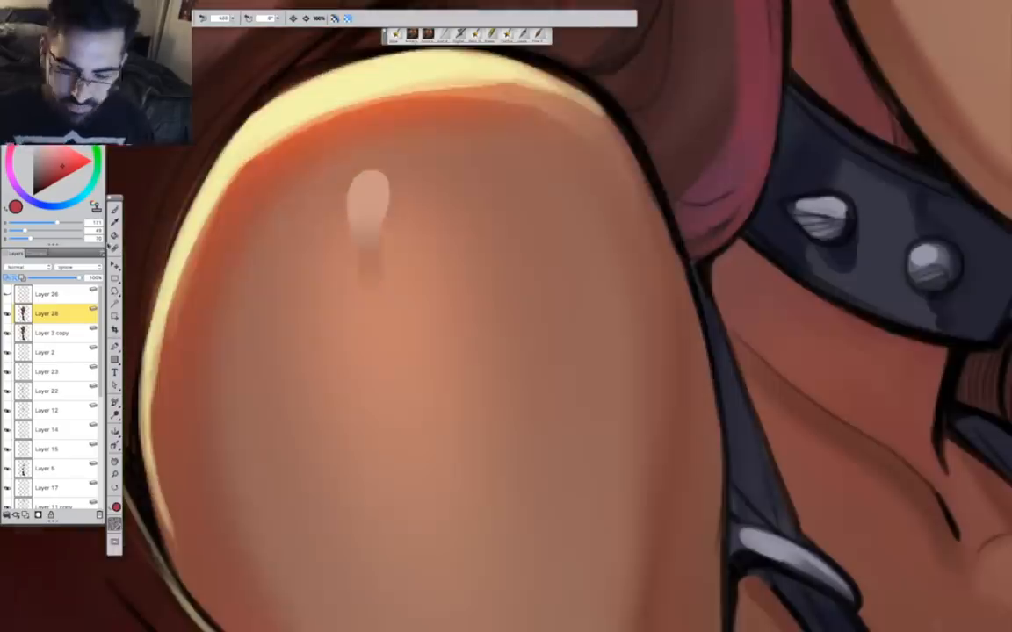
{"action": "left_click", "coordinate": [394, 36]}
{"action": "left_click", "coordinate": [367, 189], "text": "alt"}
{"action": "mouse_move", "coordinate": [368, 183]}
{"action": "left_mouse_down"}
{"action": "mouse_move", "coordinate": [364, 250]}
{"action": "mouse_move", "coordinate": [366, 227]}
{"action": "left_mouse_up"}
{"action": "key", "text": "ctrl+z"}
{"action": "key", "text": "ctrl+z"}
{"action": "left_click_drag", "start_coordinate": [368, 182], "coordinate": [366, 226]}
{"action": "key", "text": "m"}
Sample the brown shadow tone on the face and smooth the shadow edge on the cheek beside the fringe with a blending brush.
{"action": "left_click_drag", "start_coordinate": [441, 438], "coordinate": [456, 471]}
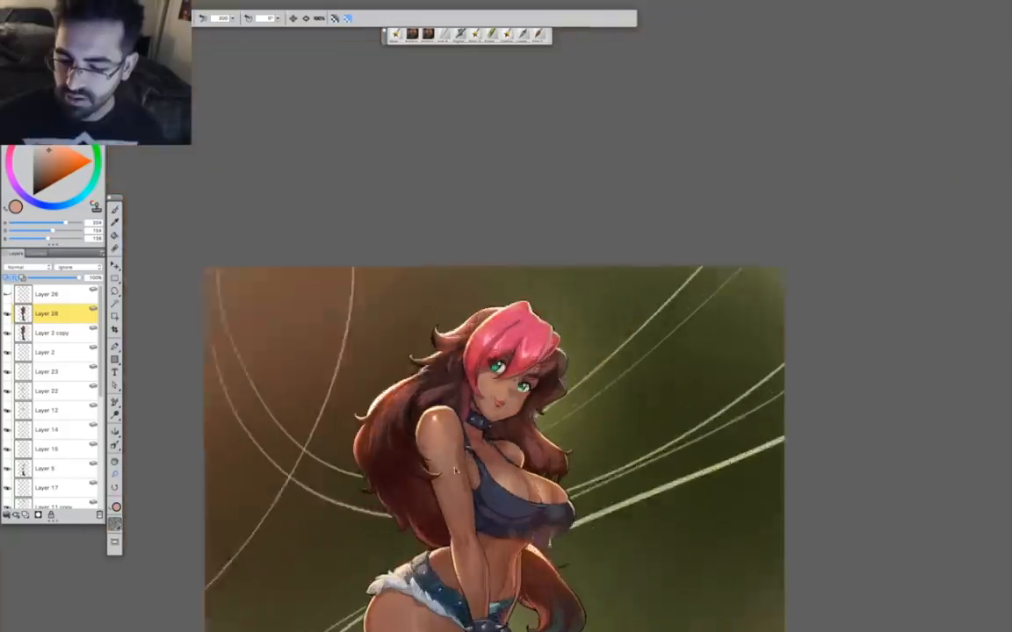
{"action": "scroll", "coordinate": [456, 472], "scroll_direction": "down", "scroll_amount": 1}
{"action": "scroll", "coordinate": [415, 361], "scroll_direction": "up", "scroll_amount": 4}
{"action": "scroll", "coordinate": [464, 519], "scroll_direction": "down", "scroll_amount": 1}
{"action": "scroll", "coordinate": [448, 237], "scroll_direction": "up", "scroll_amount": 7}
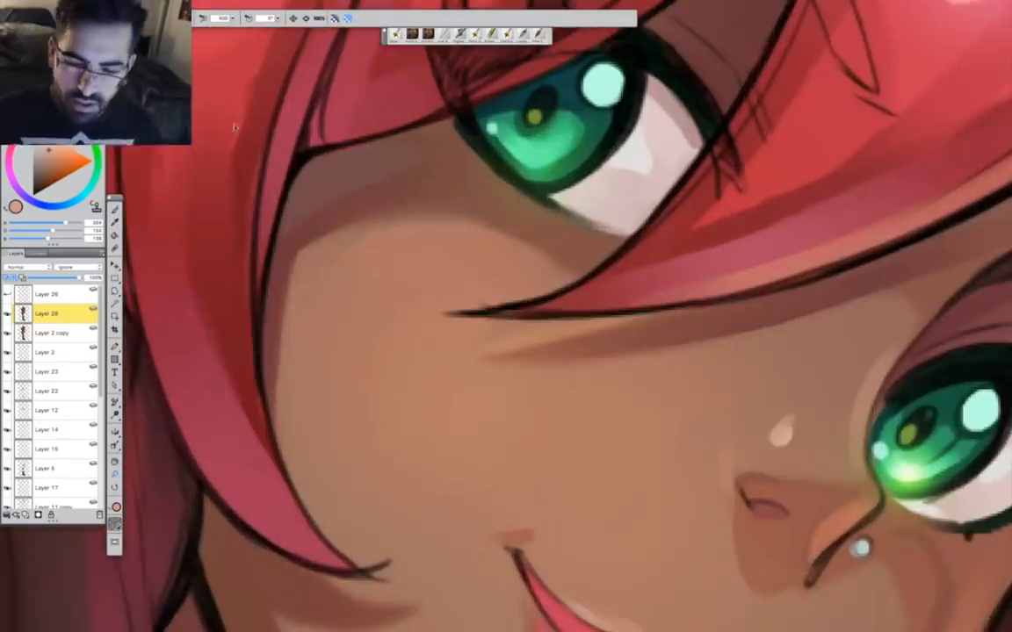
{"action": "key", "text": "b"}
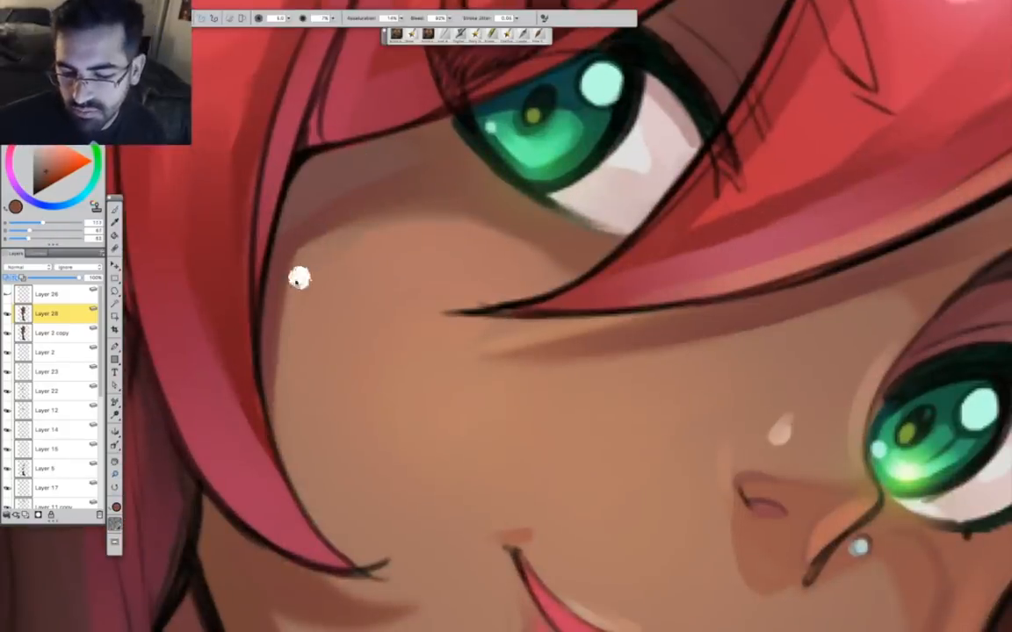
{"action": "left_click", "coordinate": [386, 218], "text": "alt"}
{"action": "left_click_drag", "start_coordinate": [285, 279], "coordinate": [357, 229]}
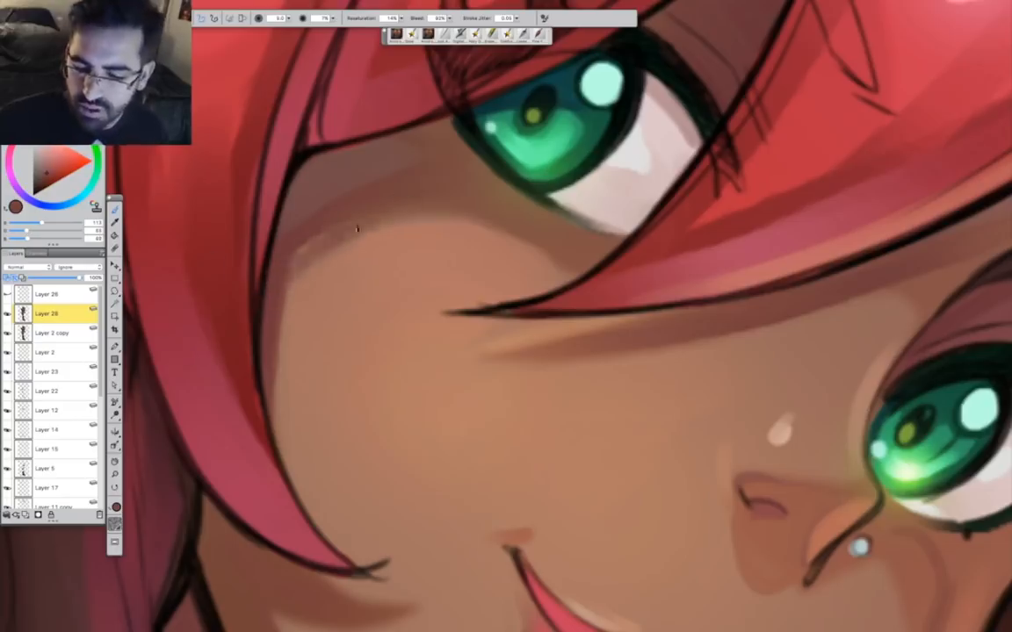
{"action": "left_click_drag", "start_coordinate": [292, 273], "coordinate": [348, 215]}
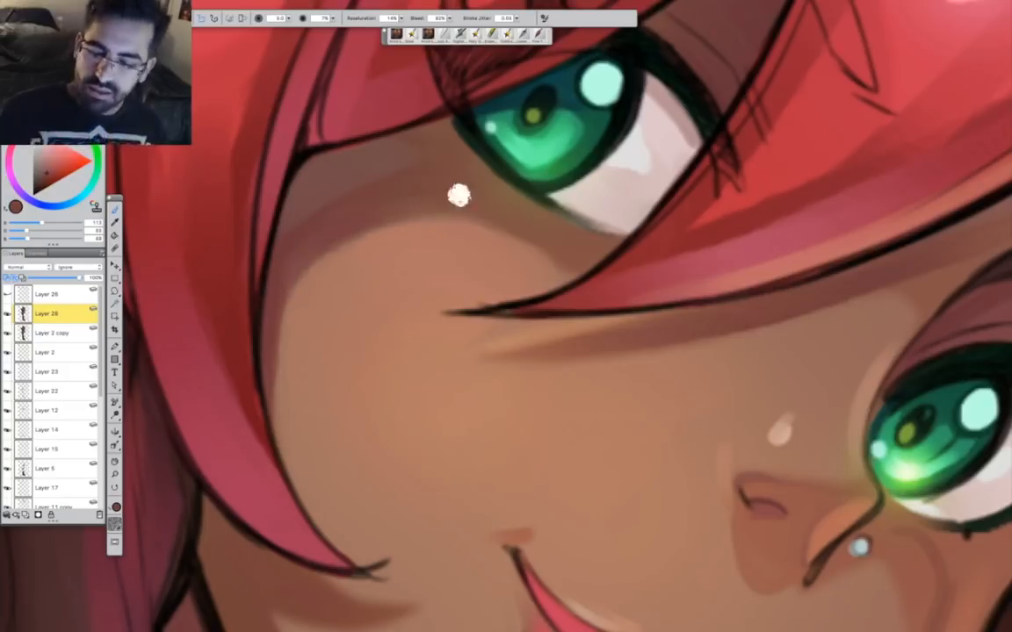
{"action": "key", "text": "z"}
{"action": "left_click", "coordinate": [400, 411], "text": "alt"}
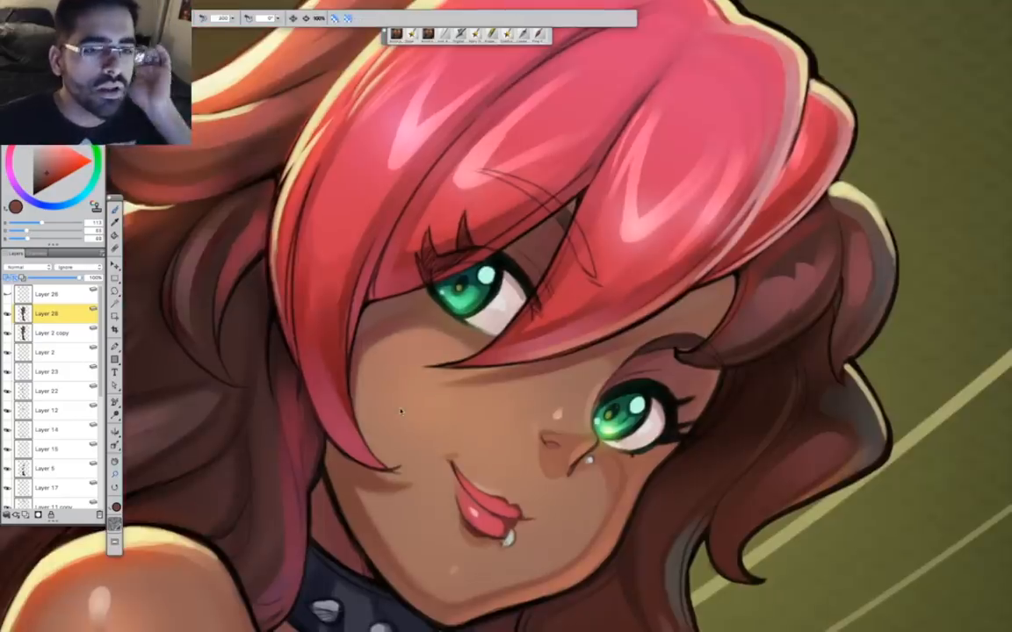
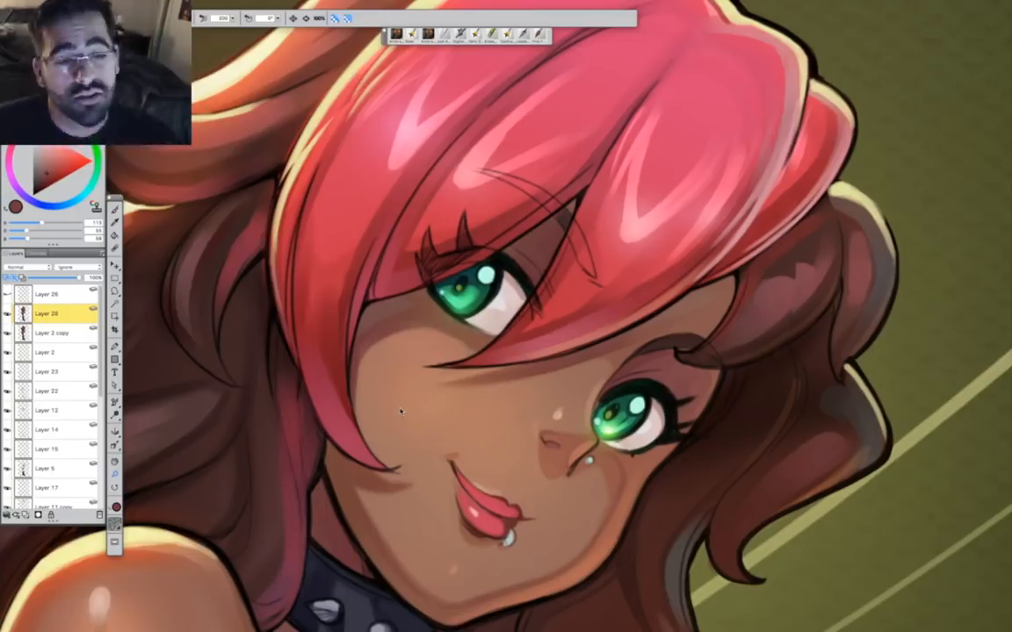
Sample the skin tone below the shoulder highlight and soften the faded lower end of the highlight.
{"action": "scroll", "coordinate": [527, 334], "scroll_direction": "down", "scroll_amount": 5}
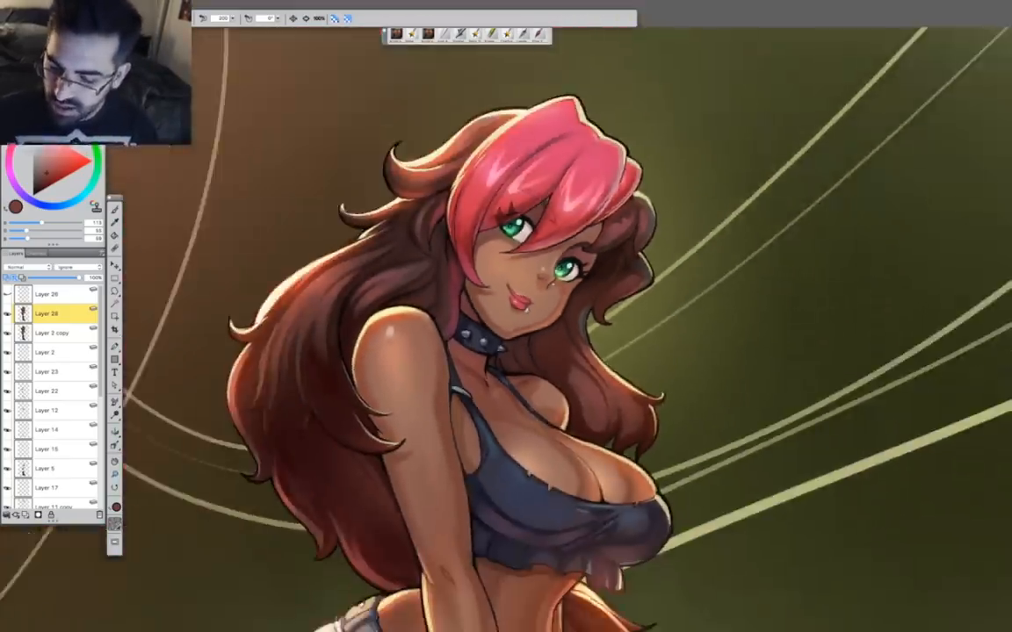
{"action": "scroll", "coordinate": [393, 347], "scroll_direction": "up", "scroll_amount": 10}
{"action": "left_click", "coordinate": [388, 332], "text": "alt"}
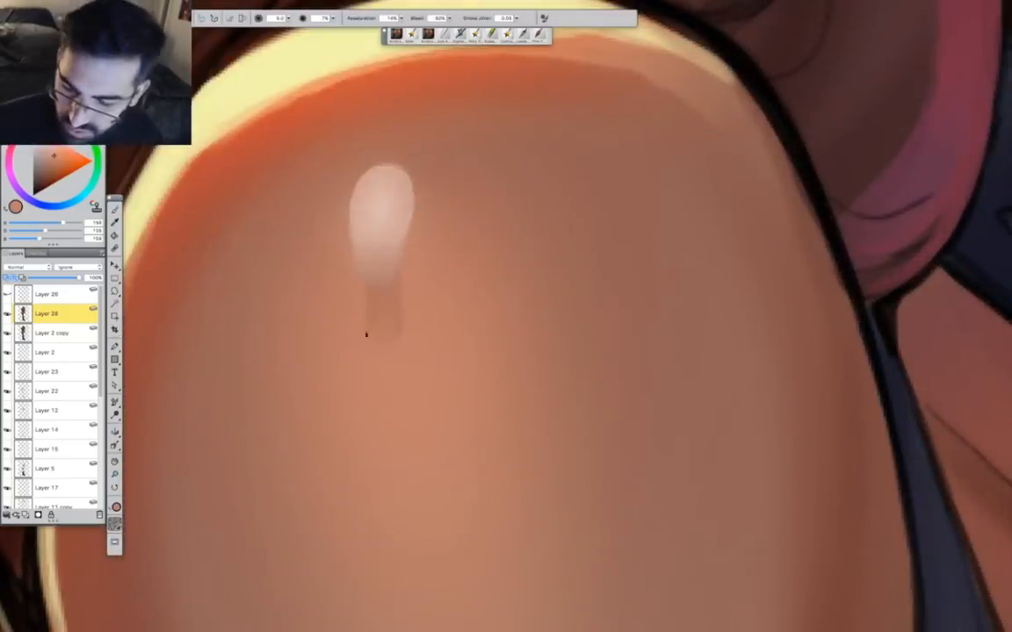
{"action": "scroll", "coordinate": [432, 432], "scroll_direction": "down", "scroll_amount": 5}
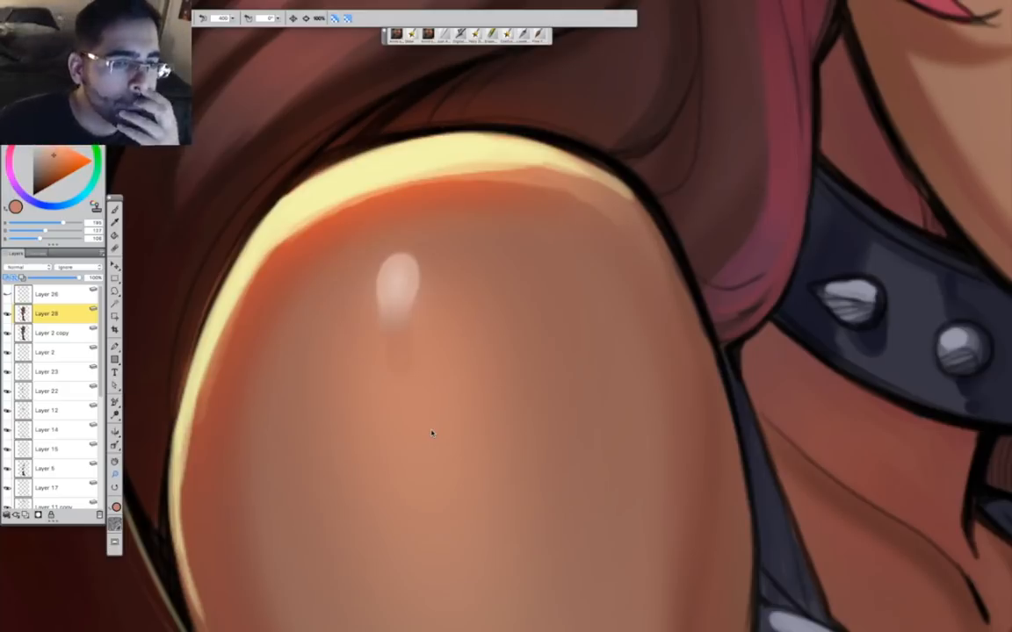
{"action": "scroll", "coordinate": [240, 440], "scroll_direction": "down", "scroll_amount": 5}
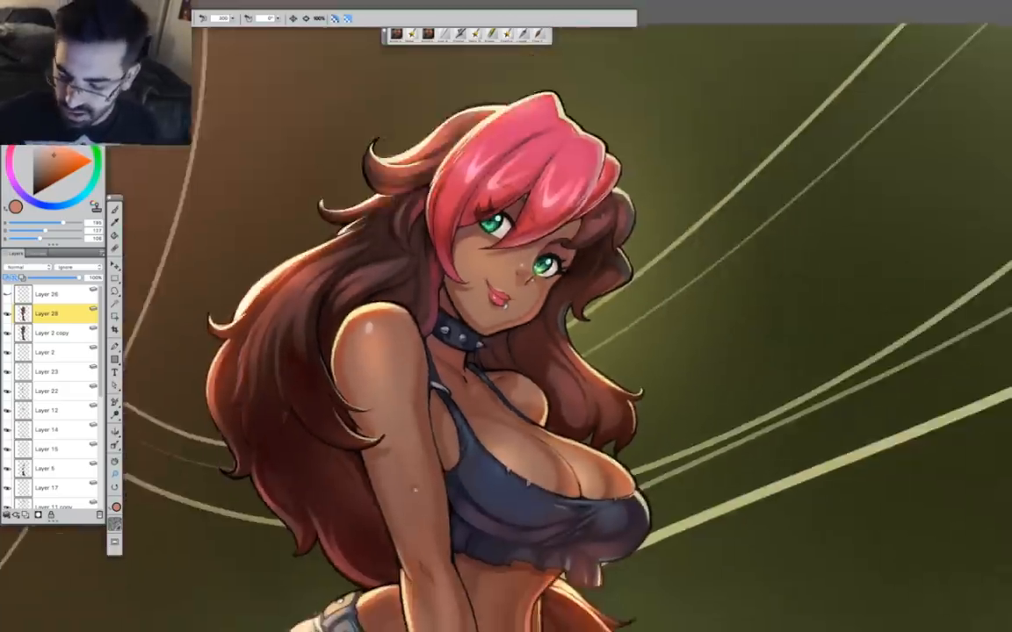
Sample the brown tones around the inner elbow and soften the crease with a larger blending brush.
{"action": "scroll", "coordinate": [351, 421], "scroll_direction": "up", "scroll_amount": 3}
{"action": "left_click", "coordinate": [315, 371], "text": "alt"}
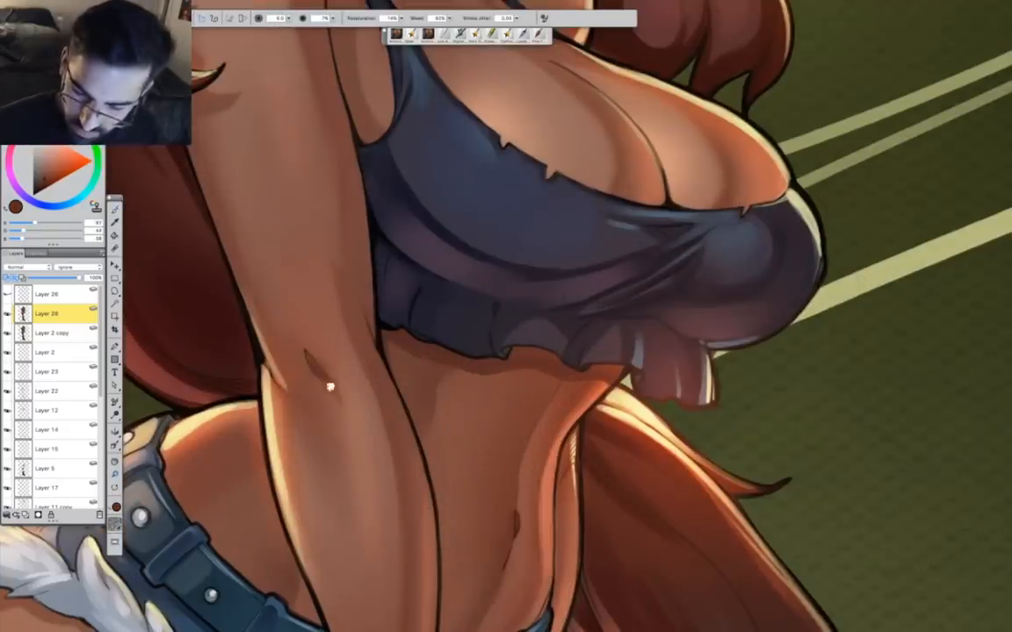
{"action": "left_click", "coordinate": [322, 378], "text": "alt"}
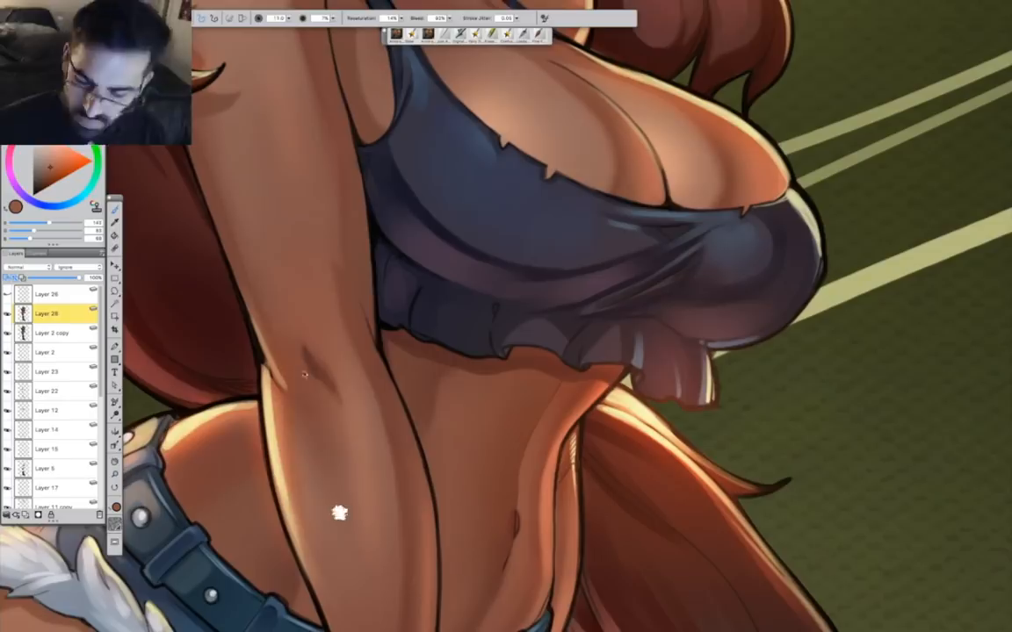
{"action": "left_click", "coordinate": [443, 35]}
{"action": "left_click_drag", "start_coordinate": [288, 19], "coordinate": [269, 28]}
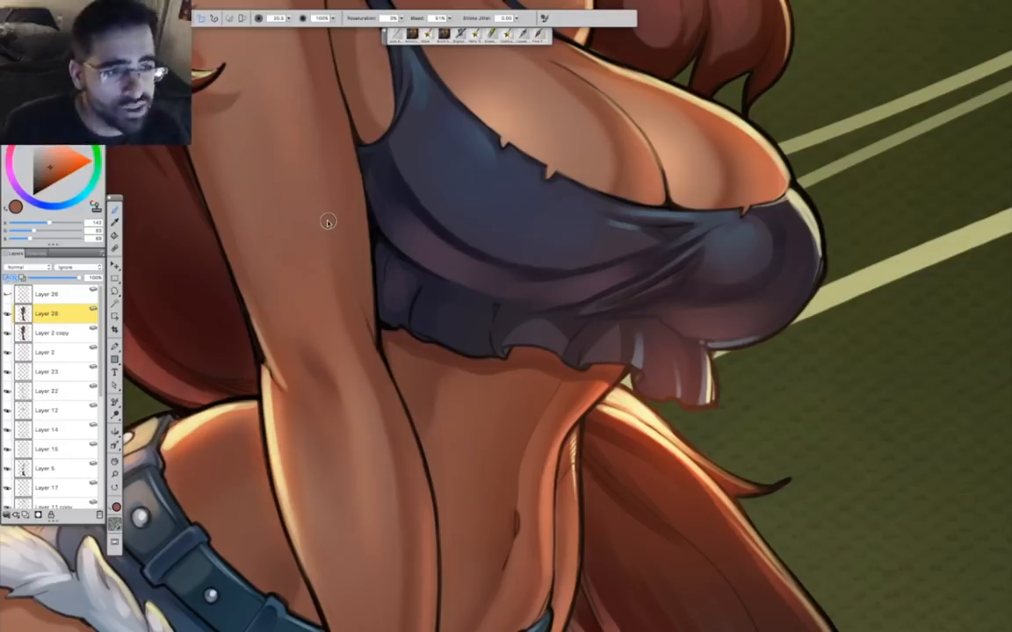
{"action": "key", "text": "space"}
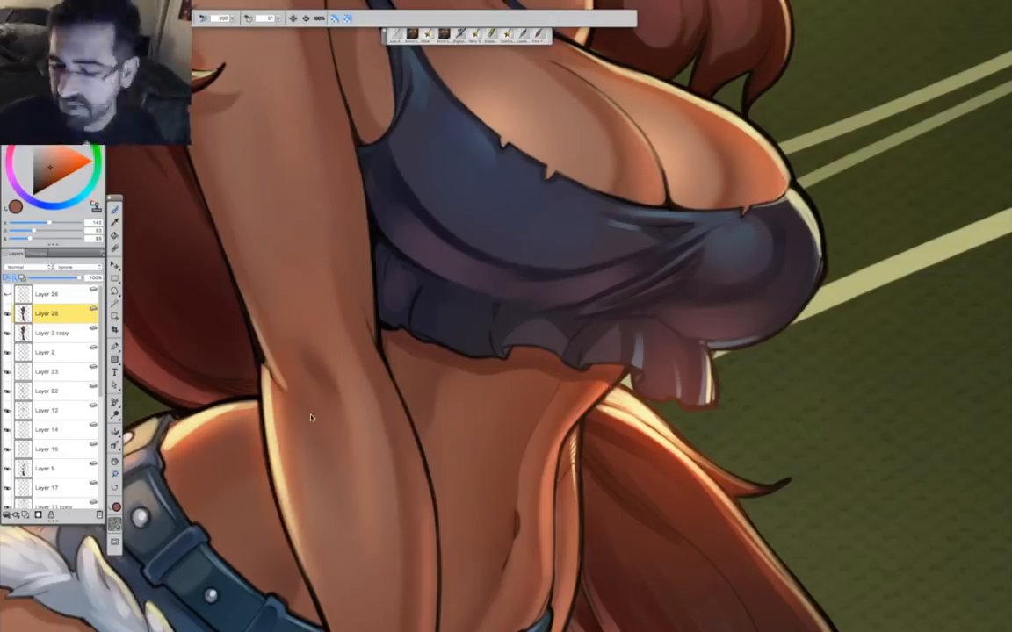
Sample the pale yellow rim tone and smooth the rim light along the outer bust edge of the crop top.
{"action": "key", "text": "super+minus"}
{"action": "key", "text": "super+minus"}
{"action": "key", "text": "super+plus"}
{"action": "key", "text": "super+plus"}
{"action": "key", "text": "super+plus"}
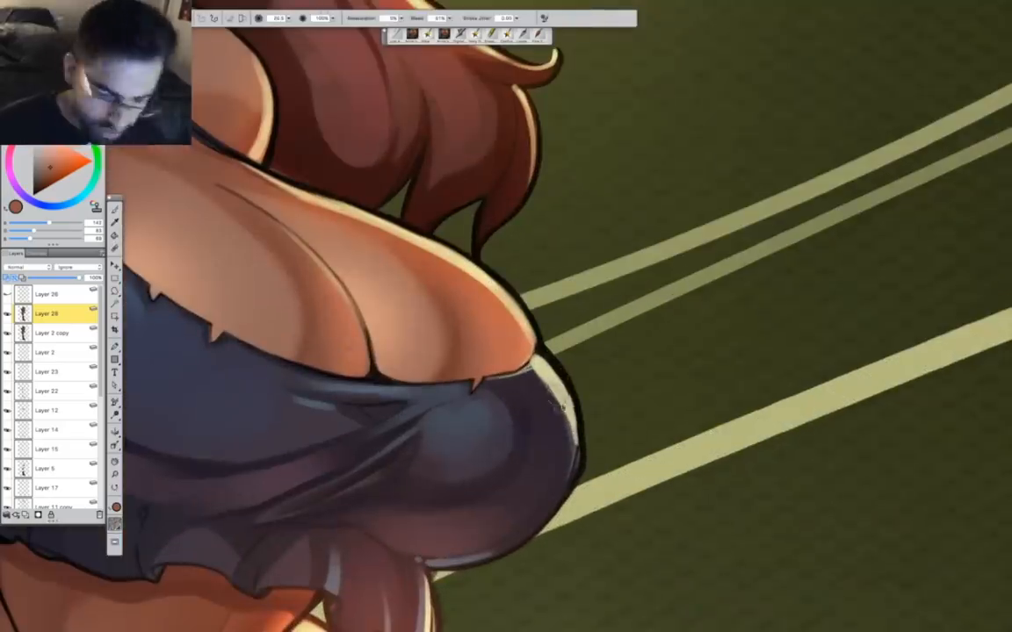
{"action": "left_click", "coordinate": [548, 383], "text": "alt"}
{"action": "key", "text": "["}
{"action": "left_click_drag", "start_coordinate": [540, 373], "coordinate": [568, 411]}
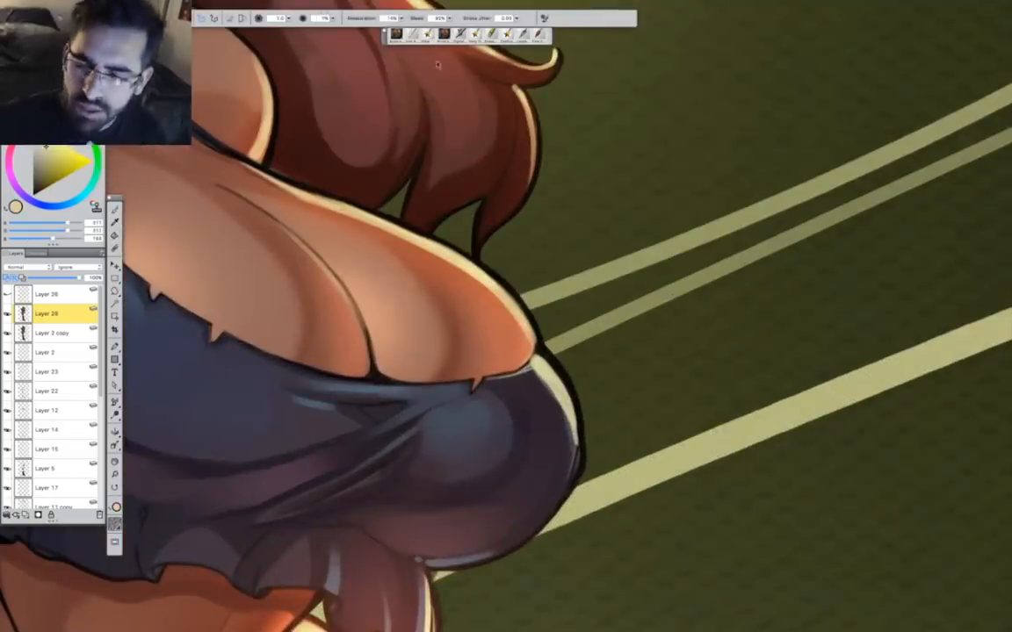
{"action": "left_click", "coordinate": [445, 35]}
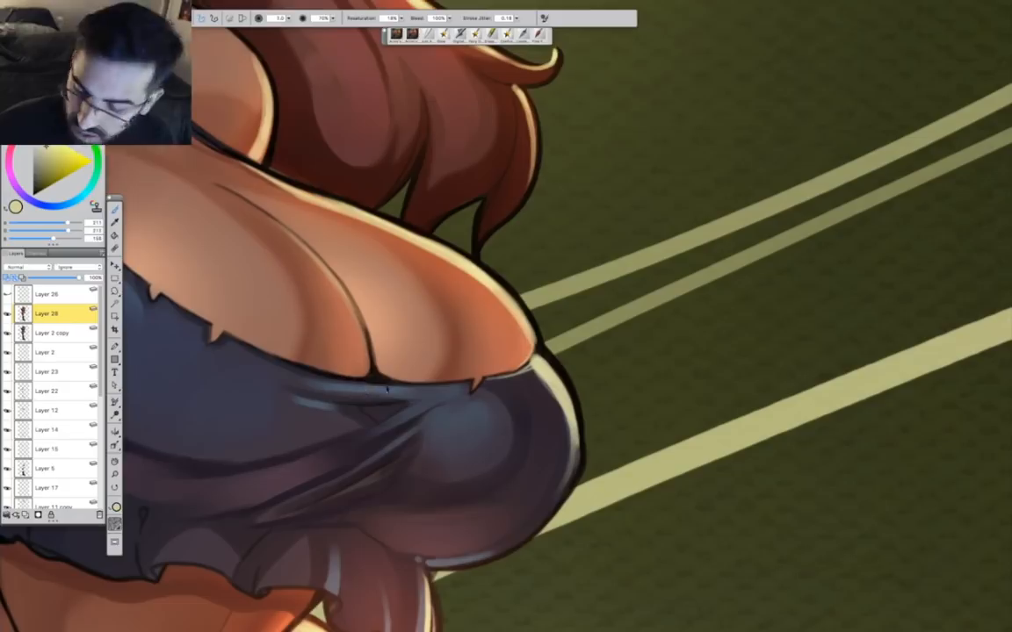
Sample the pale yellow rim tones and touch up the rim light on the shoulder and the curled hair strand.
{"action": "left_click", "coordinate": [475, 439], "text": "alt+super"}
{"action": "left_click", "coordinate": [191, 244], "text": "super"}
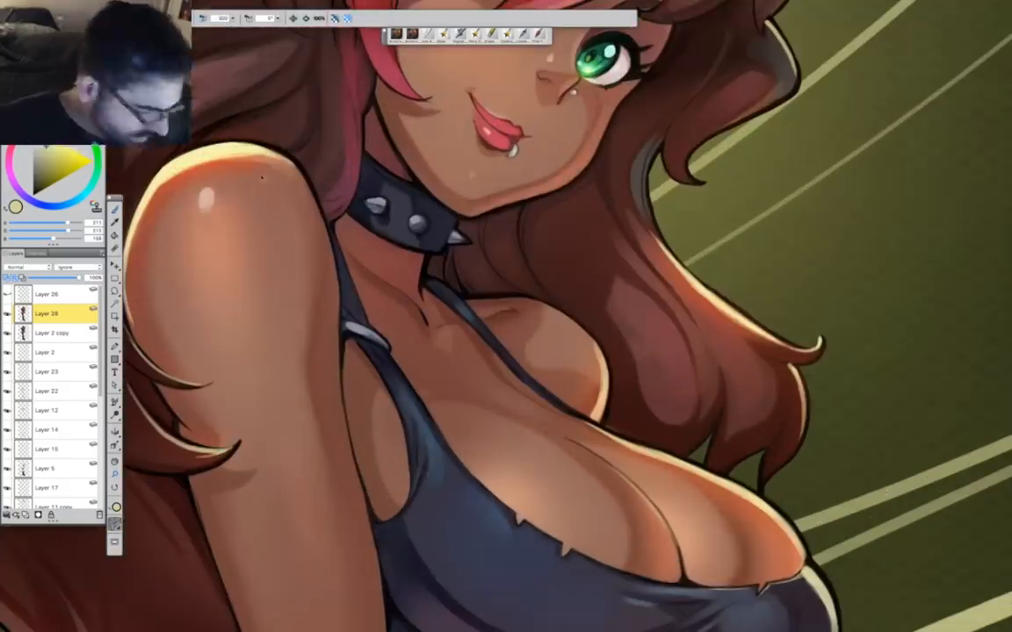
{"action": "left_click", "coordinate": [245, 155], "text": "alt"}
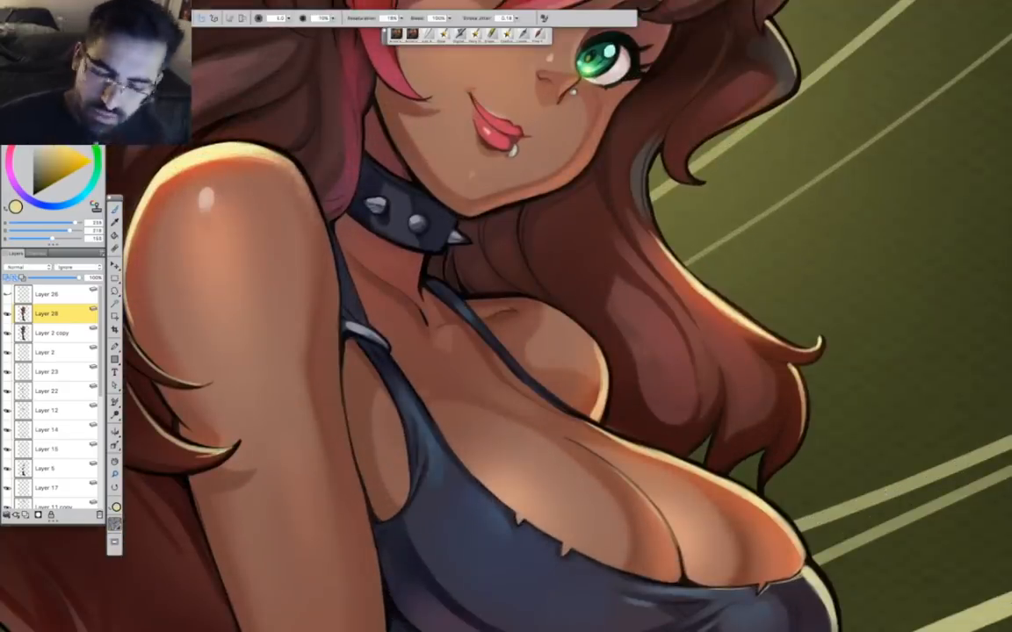
{"action": "left_click", "coordinate": [334, 417], "text": "alt+super"}
{"action": "left_click", "coordinate": [334, 418], "text": "alt+super"}
{"action": "left_click", "coordinate": [334, 418], "text": "alt+super"}
{"action": "left_click", "coordinate": [314, 217], "text": "super"}
{"action": "left_click", "coordinate": [315, 218], "text": "super"}
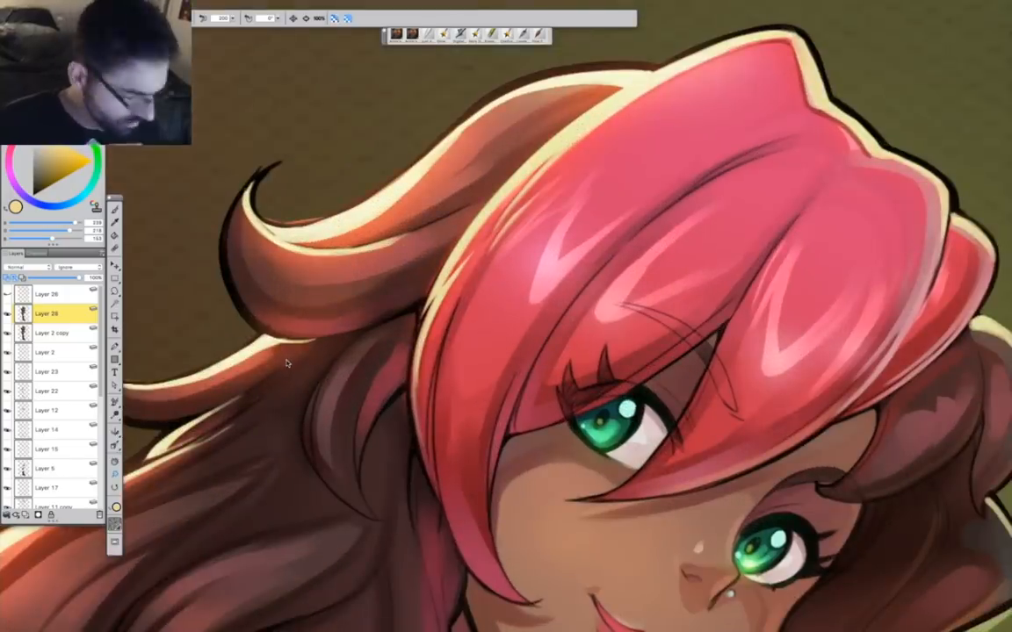
{"action": "left_click", "coordinate": [248, 212], "text": "alt"}
{"action": "left_click_drag", "start_coordinate": [276, 217], "coordinate": [263, 297]}
{"action": "left_click_drag", "start_coordinate": [247, 481], "coordinate": [220, 514]}
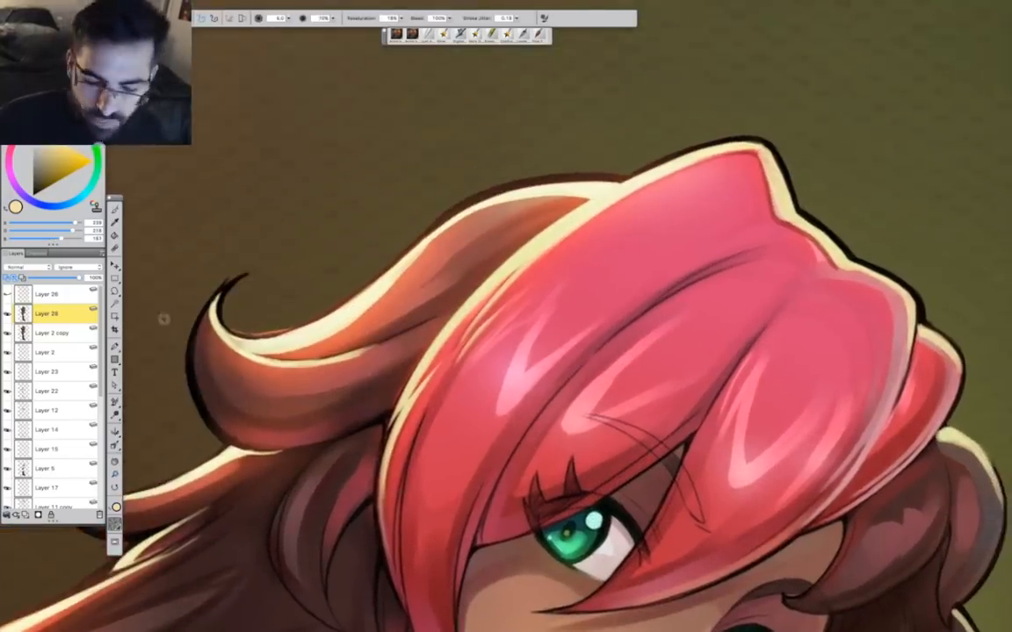
Sample the brown skin shadow and blend the shading on the upper arm with a broader brush.
{"action": "left_click", "coordinate": [337, 402], "text": "alt+super"}
{"action": "left_click", "coordinate": [337, 402], "text": "alt+super"}
{"action": "left_click", "coordinate": [337, 403], "text": "alt+super"}
{"action": "left_click_drag", "start_coordinate": [512, 515], "coordinate": [519, 473]}
{"action": "left_click", "coordinate": [459, 288], "text": "super"}
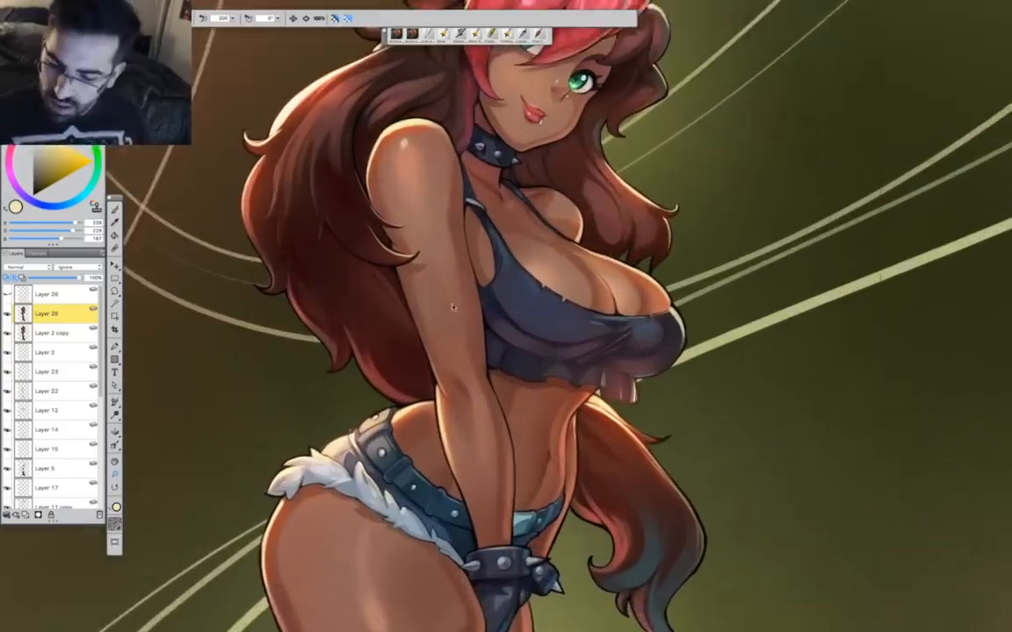
{"action": "left_click", "coordinate": [458, 287], "text": "super"}
{"action": "left_click", "coordinate": [426, 285], "text": "alt"}
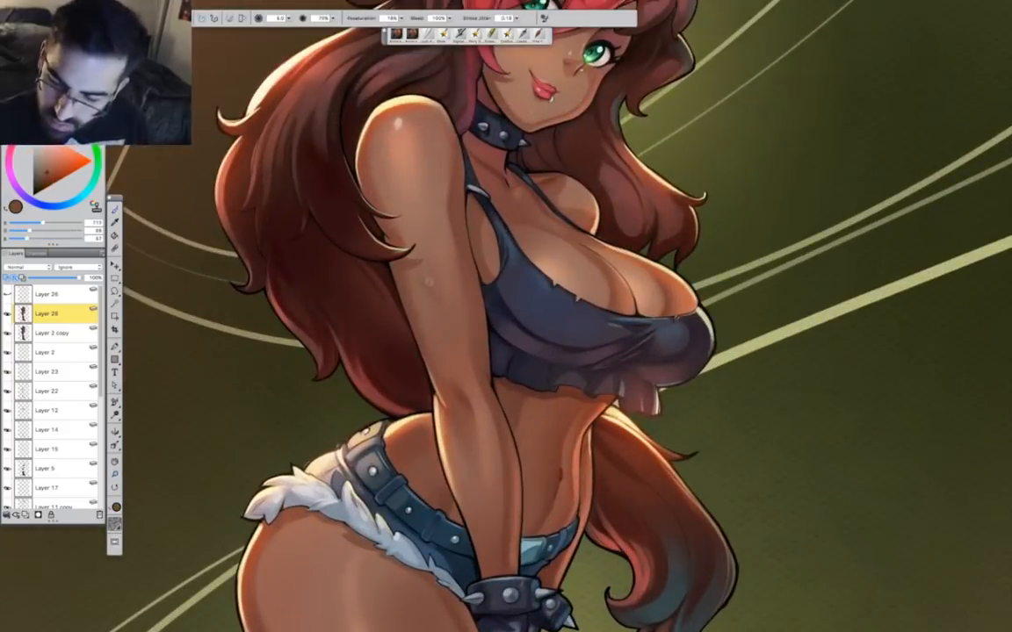
{"action": "left_click_drag", "start_coordinate": [467, 427], "coordinate": [465, 422]}
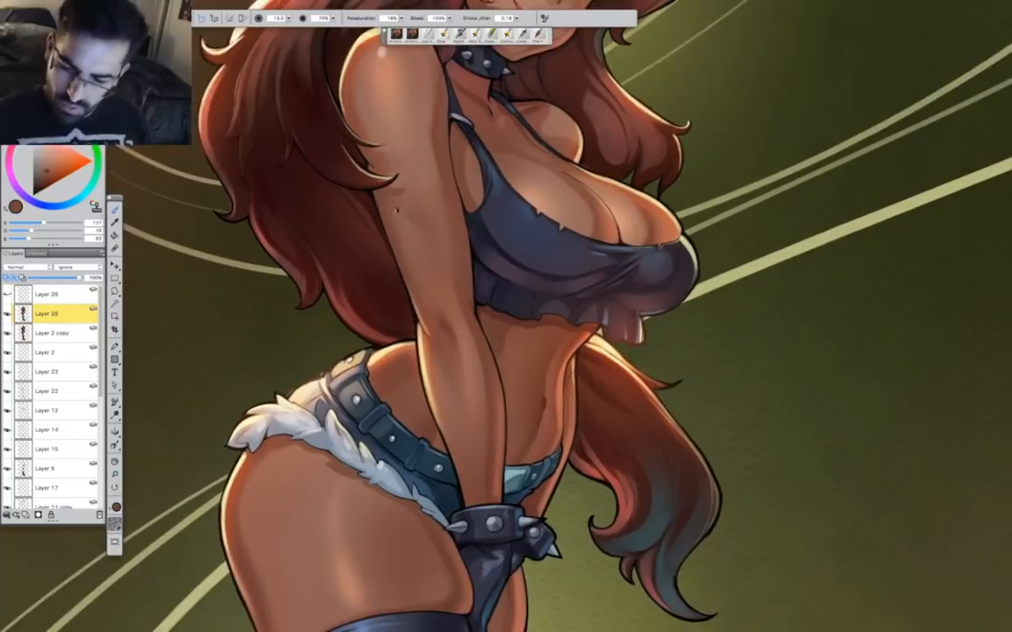
{"action": "left_click_drag", "start_coordinate": [595, 531], "coordinate": [580, 496]}
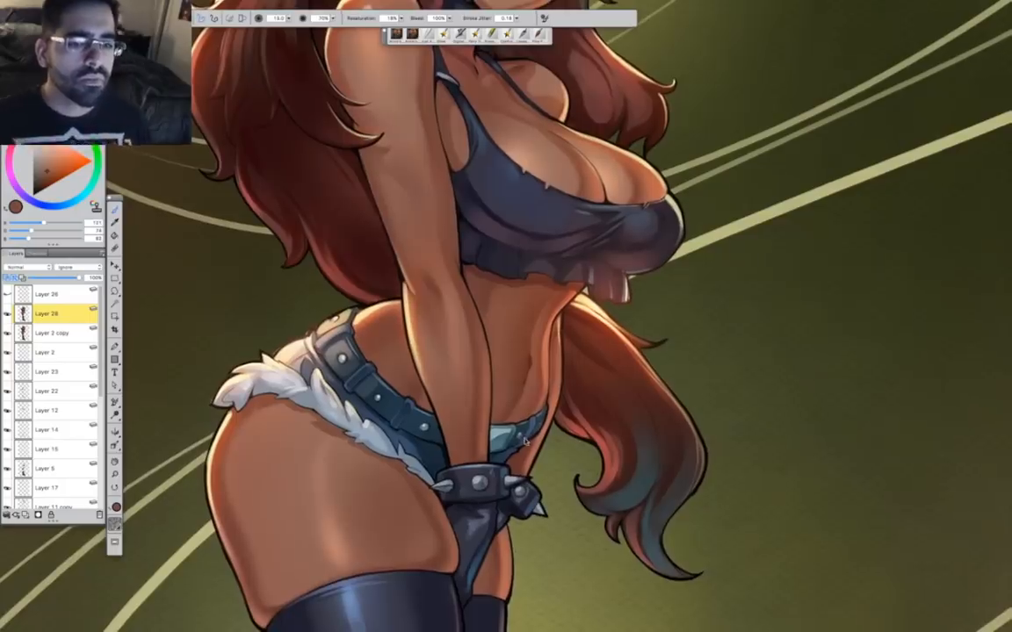
{"action": "left_click_drag", "start_coordinate": [552, 448], "coordinate": [517, 509]}
{"action": "left_click_drag", "start_coordinate": [545, 320], "coordinate": [537, 376]}
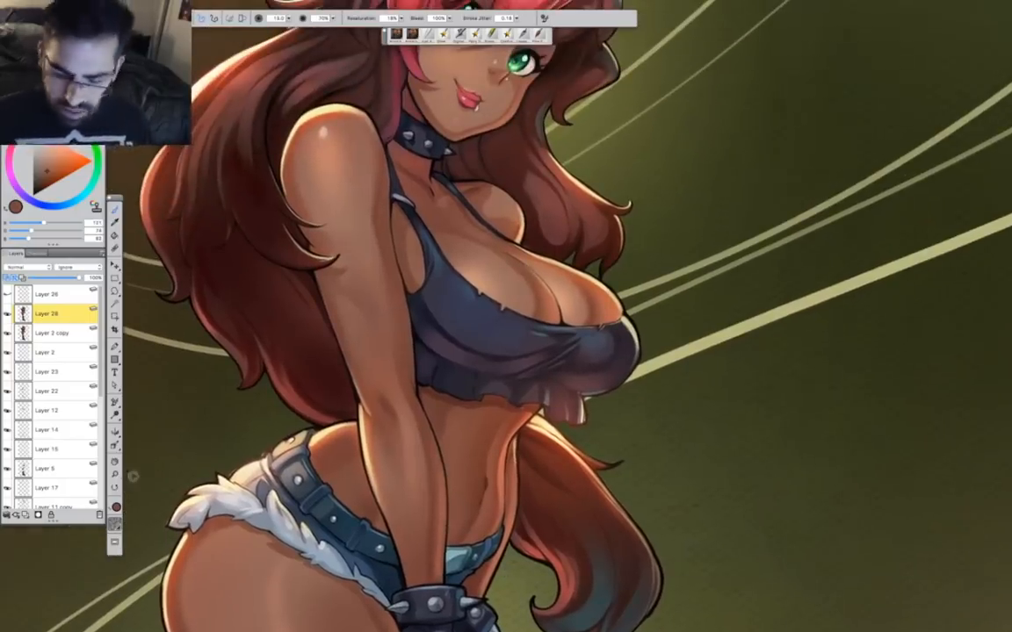
Pick a darker brown and reduce the brush size for small touch-ups on the upper body.
{"action": "scroll", "coordinate": [512, 253], "scroll_direction": "up", "scroll_amount": 4}
{"action": "left_click_drag", "start_coordinate": [288, 22], "coordinate": [292, 24]}
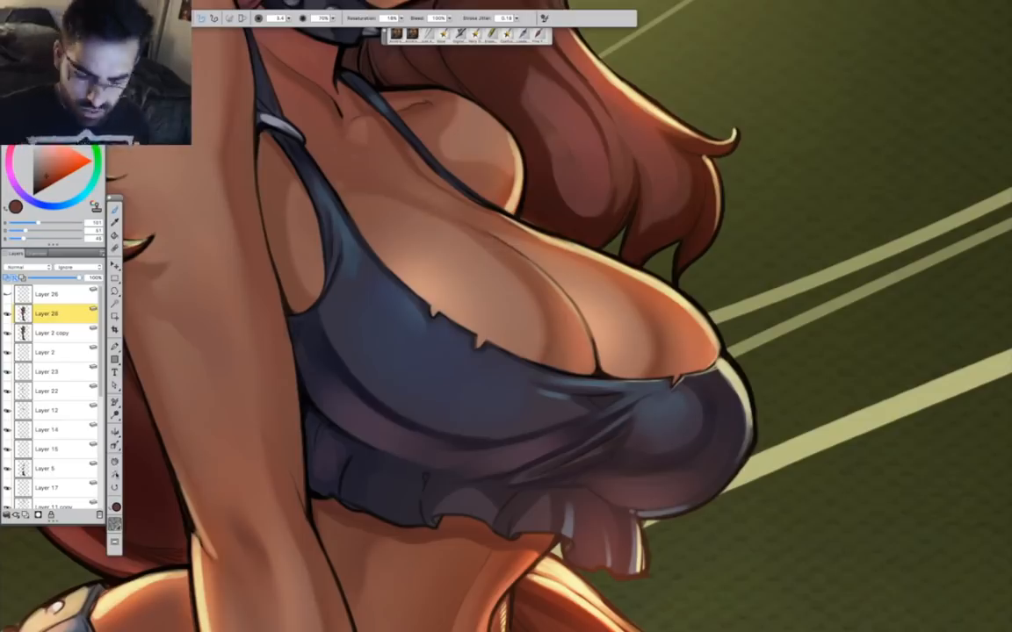
{"action": "scroll", "coordinate": [497, 351], "scroll_direction": "down", "scroll_amount": 4}
{"action": "left_click_drag", "start_coordinate": [518, 281], "coordinate": [496, 192]}
{"action": "scroll", "coordinate": [498, 175], "scroll_direction": "up", "scroll_amount": 1}
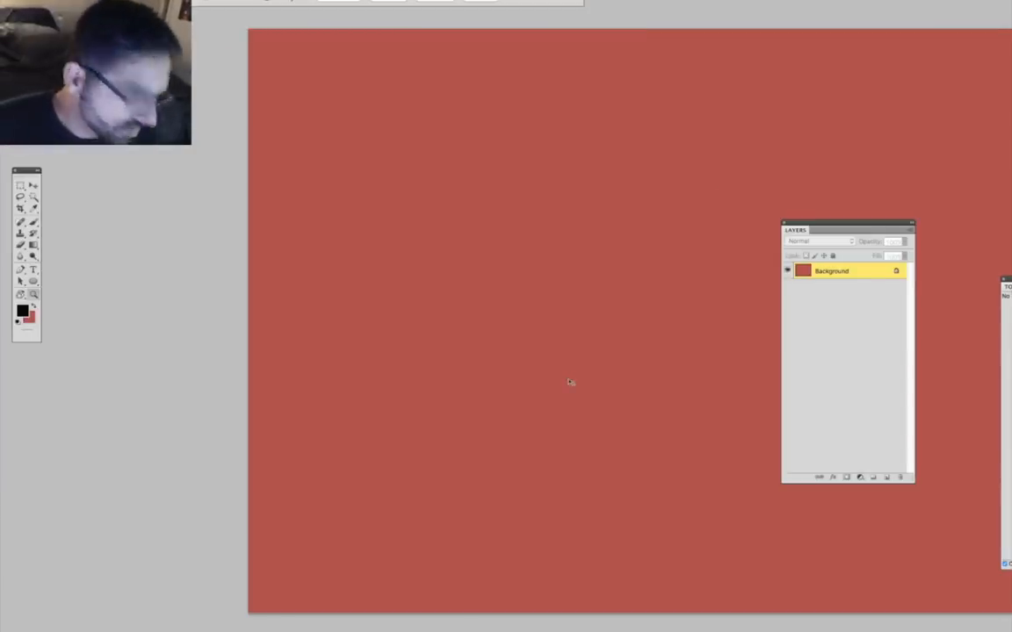
Switch to Photoshop and open the layered painting file.
{"action": "key", "text": "super+o"}
{"action": "left_click", "coordinate": [193, 353]}
{"action": "left_click", "coordinate": [160, 393]}
{"action": "double_click", "coordinate": [253, 379]}
{"action": "double_click", "coordinate": [295, 374]}
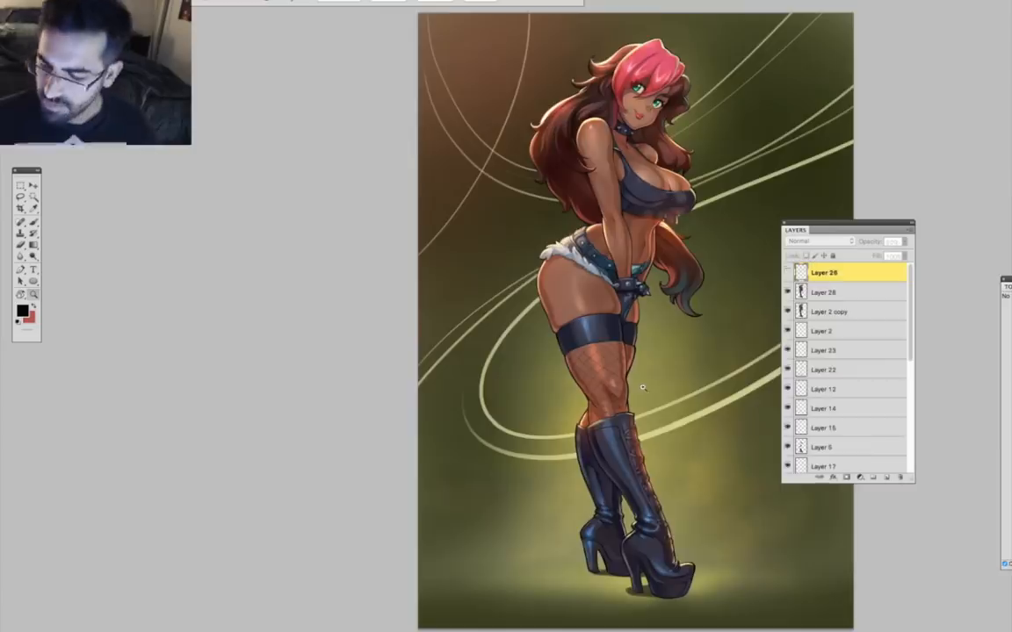
Select Layer 28, hide Layer 2 copy, and use the Lasso tool to trace outside the hair outlines.
{"action": "left_click_drag", "start_coordinate": [501, 35], "coordinate": [816, 290]}
{"action": "left_click_drag", "start_coordinate": [848, 223], "coordinate": [968, 123]}
{"action": "left_click_drag", "start_coordinate": [404, 44], "coordinate": [518, 123]}
{"action": "key", "text": "l"}
{"action": "left_click", "coordinate": [945, 192]}
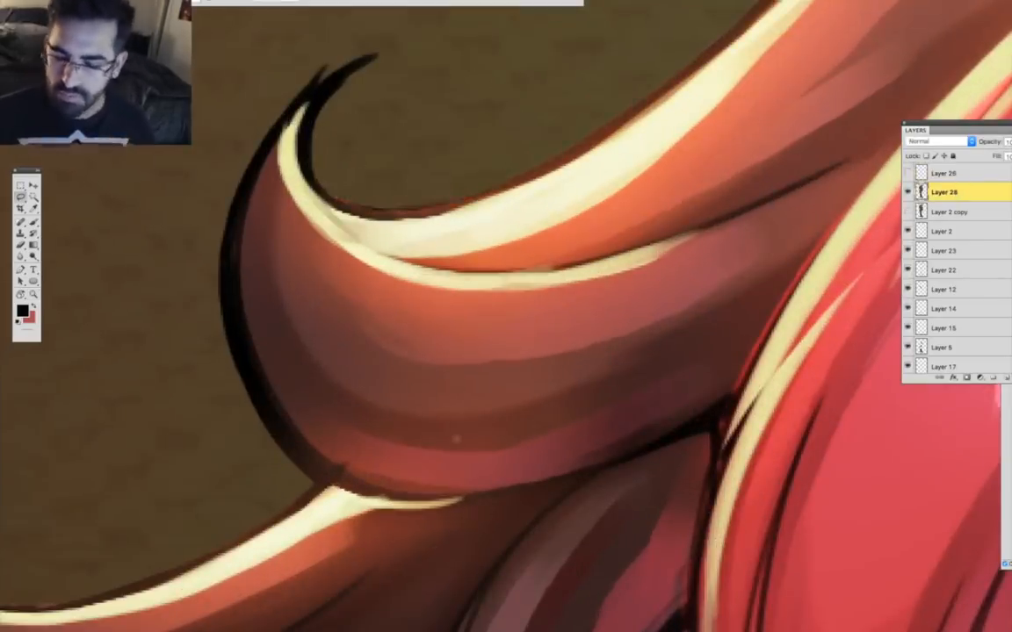
{"action": "left_click_drag", "start_coordinate": [456, 439], "coordinate": [444, 106]}
{"action": "left_click_drag", "start_coordinate": [451, 581], "coordinate": [465, 158]}
{"action": "left_click_drag", "start_coordinate": [179, 201], "coordinate": [204, 235]}
Hide the layers below Layer 28, delete the lassoed area outside the hair tip from Layer 28, and deselect.
{"action": "left_click", "coordinate": [948, 211]}
{"action": "left_click", "coordinate": [945, 231]}
{"action": "scroll", "coordinate": [952, 263], "scroll_direction": "down", "scroll_amount": 10}
{"action": "scroll", "coordinate": [953, 263], "scroll_direction": "up", "scroll_amount": 1}
{"action": "scroll", "coordinate": [953, 264], "scroll_direction": "up", "scroll_amount": 10}
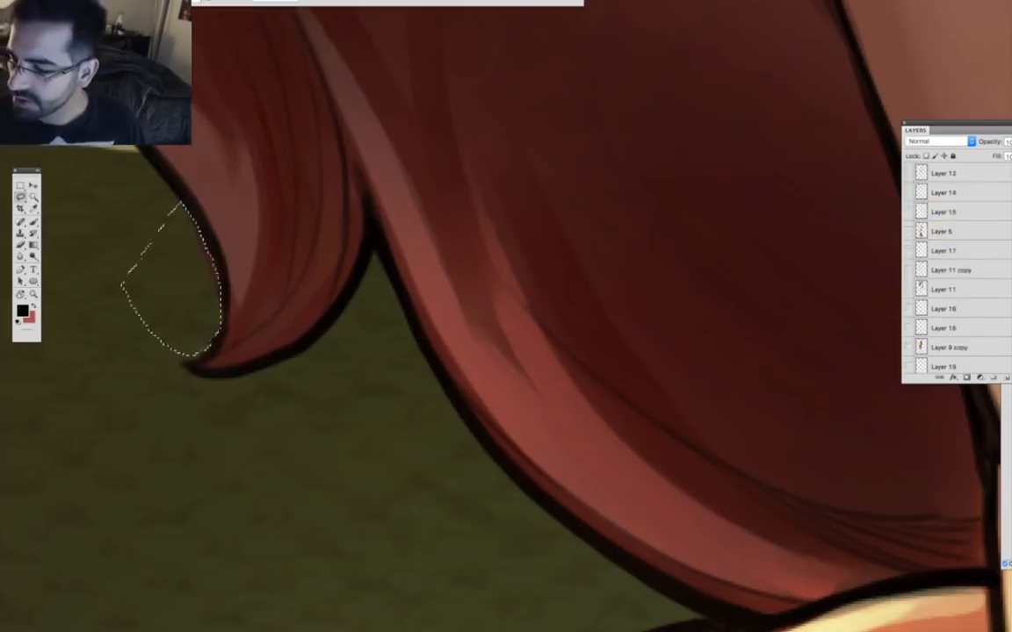
{"action": "left_click", "coordinate": [947, 192]}
{"action": "key", "text": "Delete"}
{"action": "key", "text": "super+d"}
Lasso along the outer edge of the shorts between the fur trim and the belt.
{"action": "left_click", "coordinate": [536, 463], "text": "alt"}
{"action": "left_click", "coordinate": [481, 443], "text": "alt"}
{"action": "left_click", "coordinate": [481, 443], "text": "alt"}
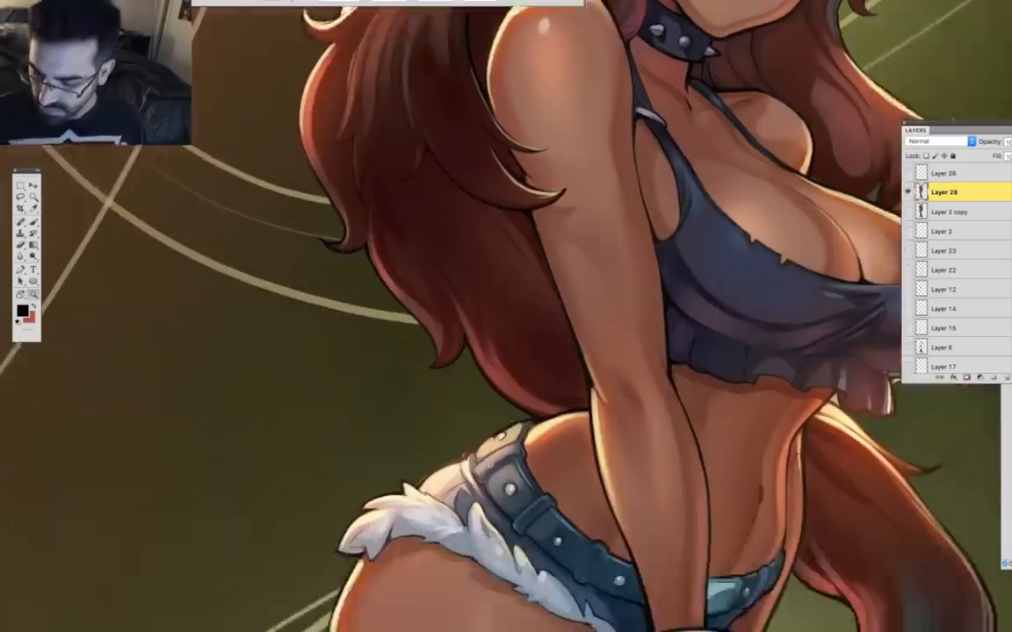
{"action": "left_click", "coordinate": [386, 503], "text": "super"}
{"action": "left_click", "coordinate": [387, 503], "text": "super"}
{"action": "left_click", "coordinate": [386, 503], "text": "super"}
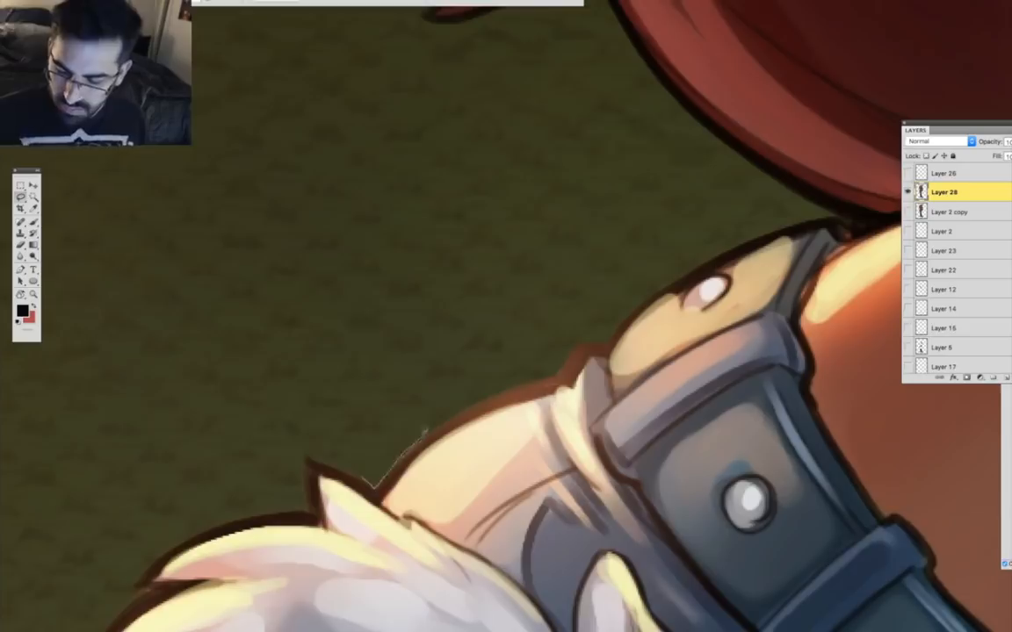
{"action": "left_click", "coordinate": [520, 469], "text": "alt"}
{"action": "left_click_drag", "start_coordinate": [861, 307], "coordinate": [220, 536]}
{"action": "left_click_drag", "start_coordinate": [661, 541], "coordinate": [495, 149]}
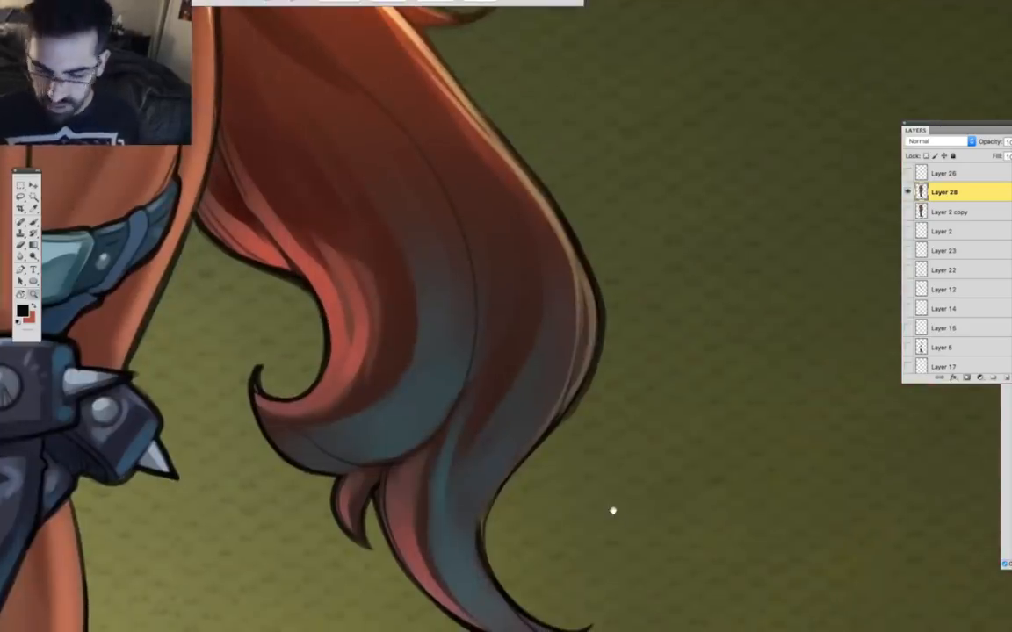
Brush a dark outline over the rough edge of the lower hair curl beside the hip.
{"action": "key", "text": "b"}
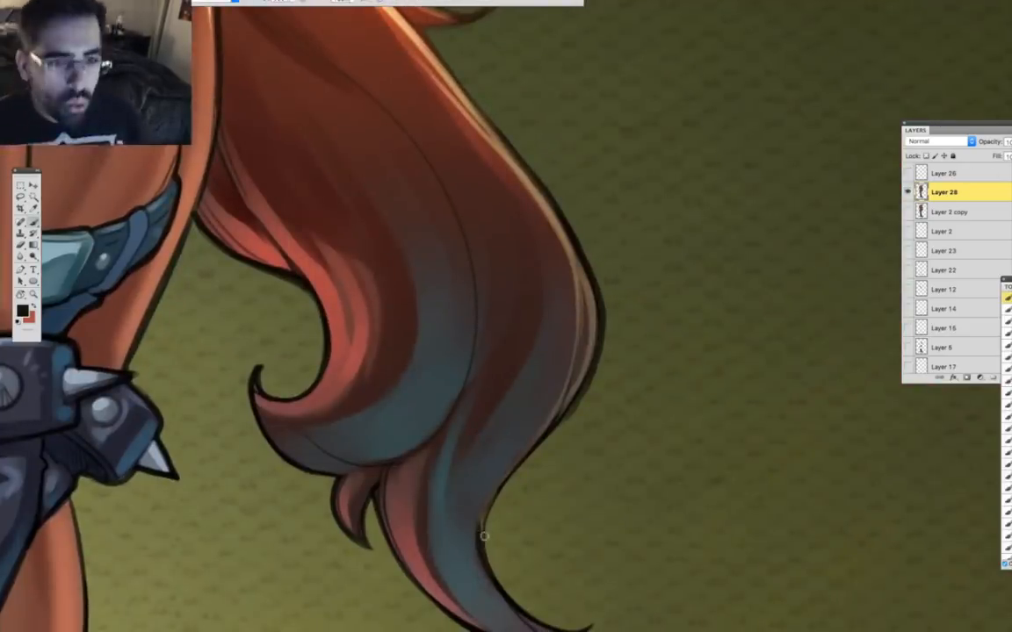
{"action": "left_click_drag", "start_coordinate": [465, 132], "coordinate": [493, 479]}
{"action": "left_click", "coordinate": [406, 397], "text": "alt"}
Sample the dark outline and pale yellow rim colors and touch up the edges of the fringe and surrounding hair.
{"action": "left_click_drag", "start_coordinate": [456, 53], "coordinate": [440, 561]}
{"action": "left_click_drag", "start_coordinate": [426, 208], "coordinate": [463, 355]}
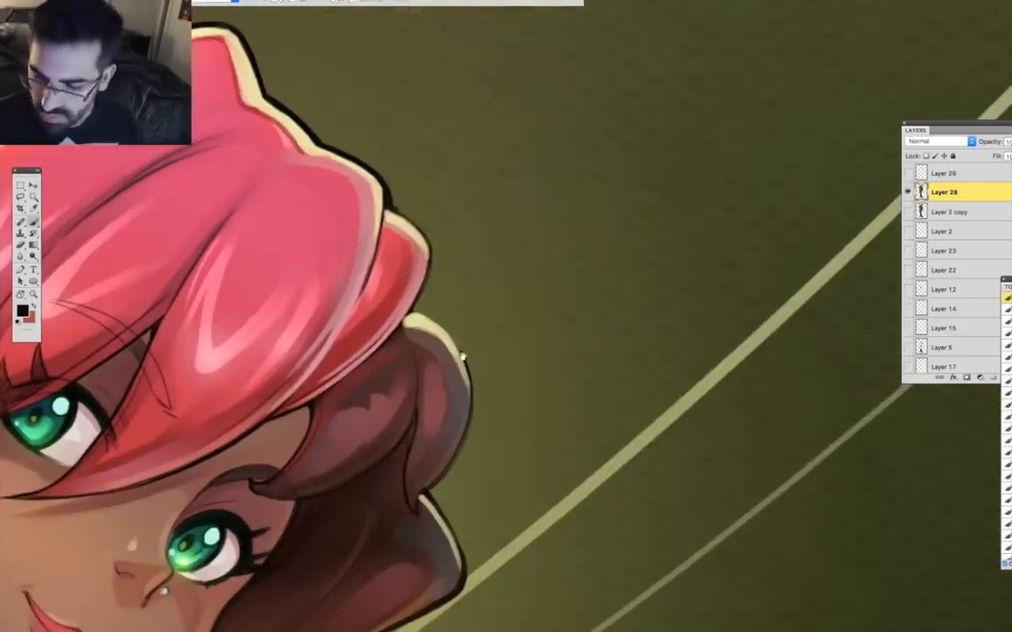
{"action": "left_click_drag", "start_coordinate": [432, 483], "coordinate": [717, 523]}
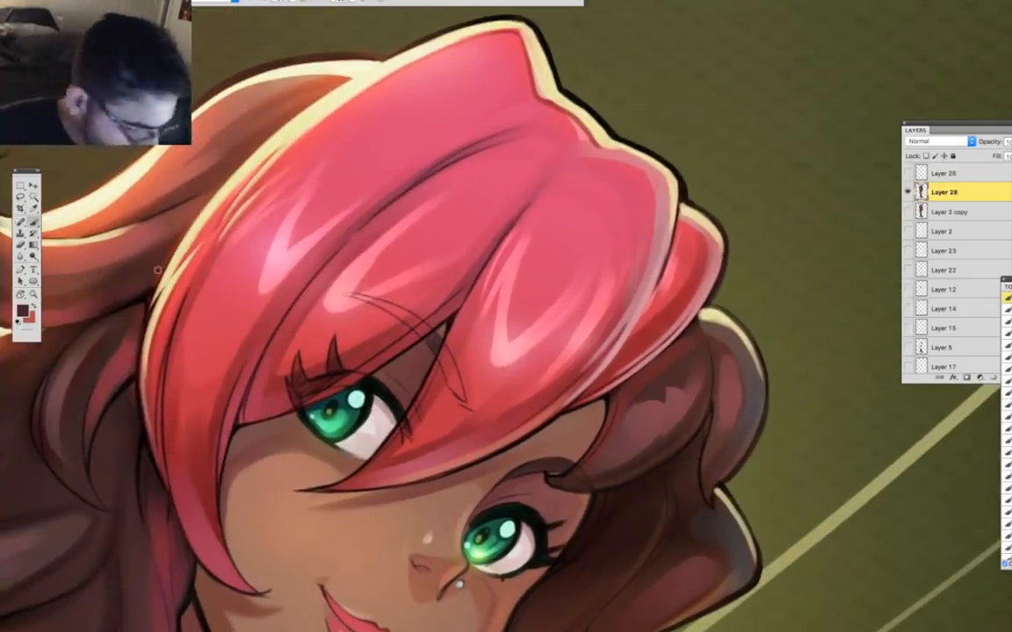
{"action": "mouse_move", "coordinate": [610, 571]}
{"action": "left_mouse_down"}
{"action": "mouse_move", "coordinate": [619, 505]}
{"action": "mouse_move", "coordinate": [681, 598]}
{"action": "mouse_move", "coordinate": [847, 505]}
{"action": "left_mouse_up"}
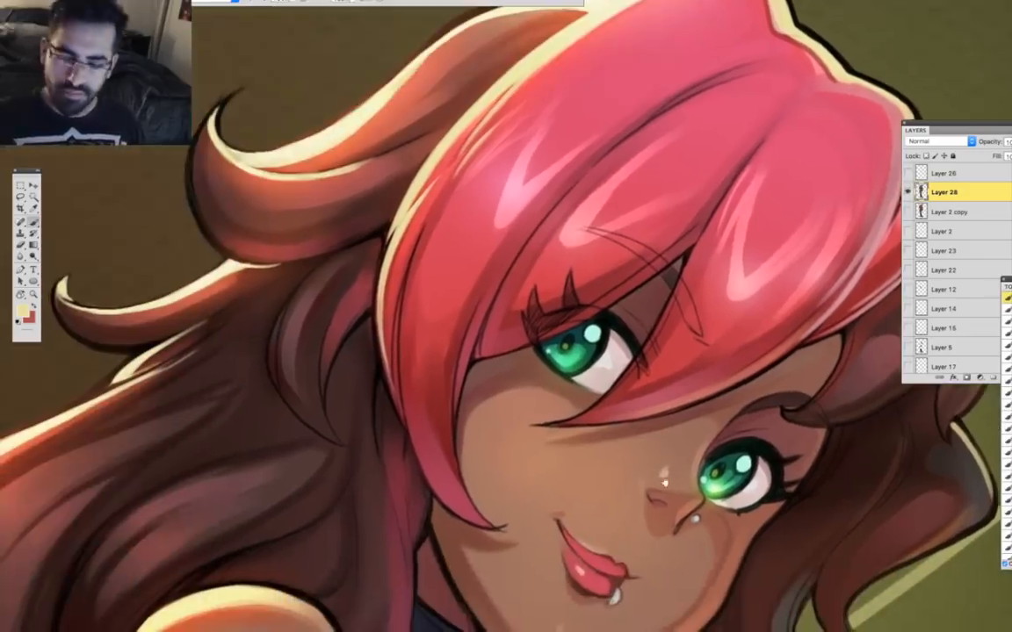
{"action": "left_click_drag", "start_coordinate": [652, 428], "coordinate": [601, 427]}
{"action": "left_click_drag", "start_coordinate": [690, 456], "coordinate": [772, 456]}
{"action": "left_click", "coordinate": [649, 492], "text": "alt"}
{"action": "left_click_drag", "start_coordinate": [648, 488], "coordinate": [710, 506]}
{"action": "left_click_drag", "start_coordinate": [615, 475], "coordinate": [536, 479]}
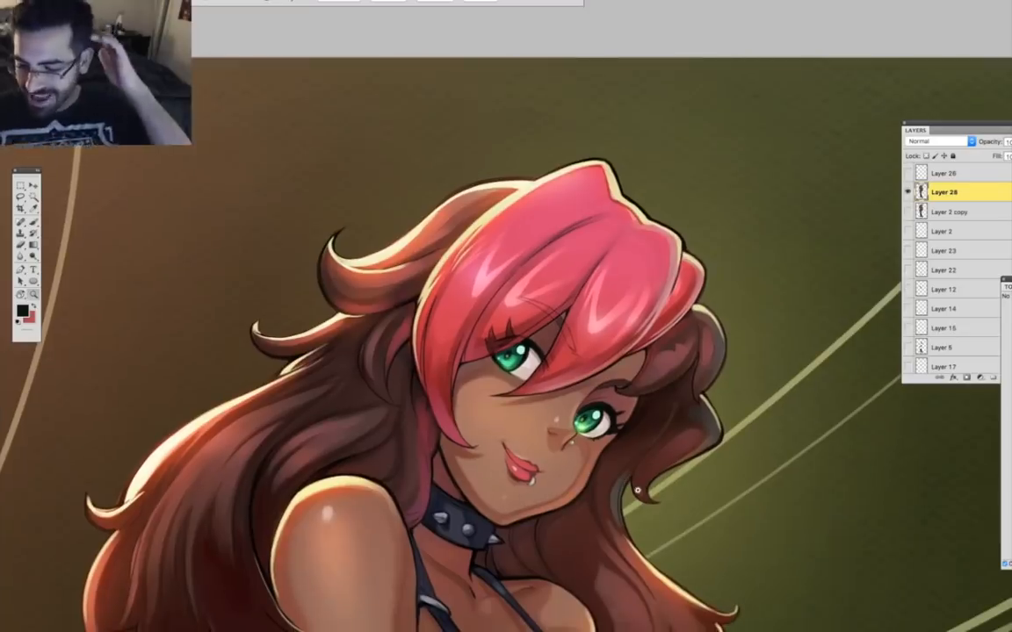
Brush a dark outline around the curled tip and lower edge of the brown hair lock over the eyebrow.
{"action": "left_click", "coordinate": [730, 381]}
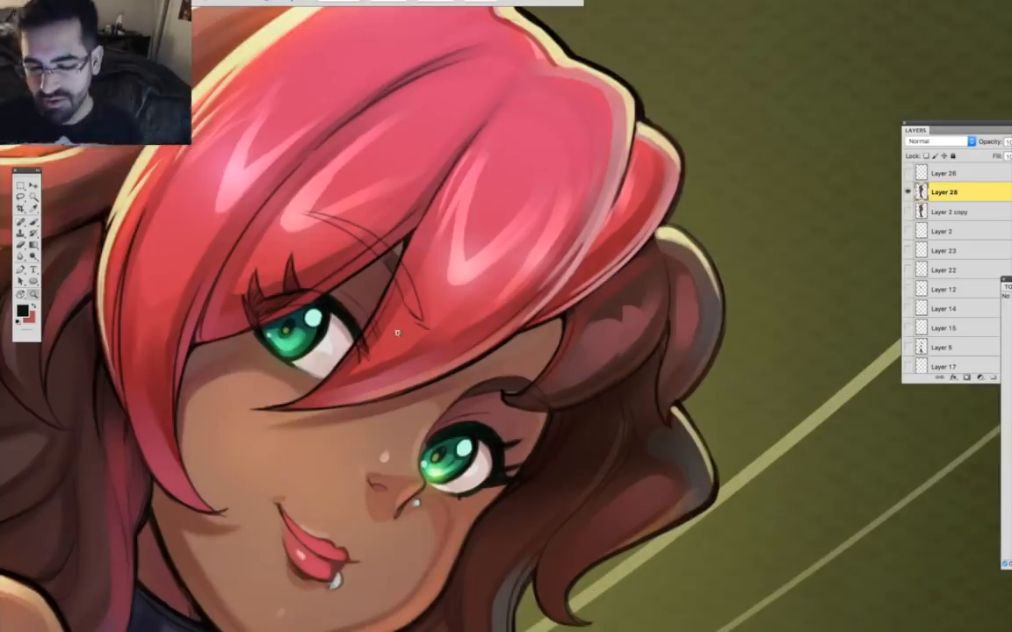
{"action": "left_click", "coordinate": [397, 333]}
{"action": "left_click_drag", "start_coordinate": [387, 374], "coordinate": [566, 517]}
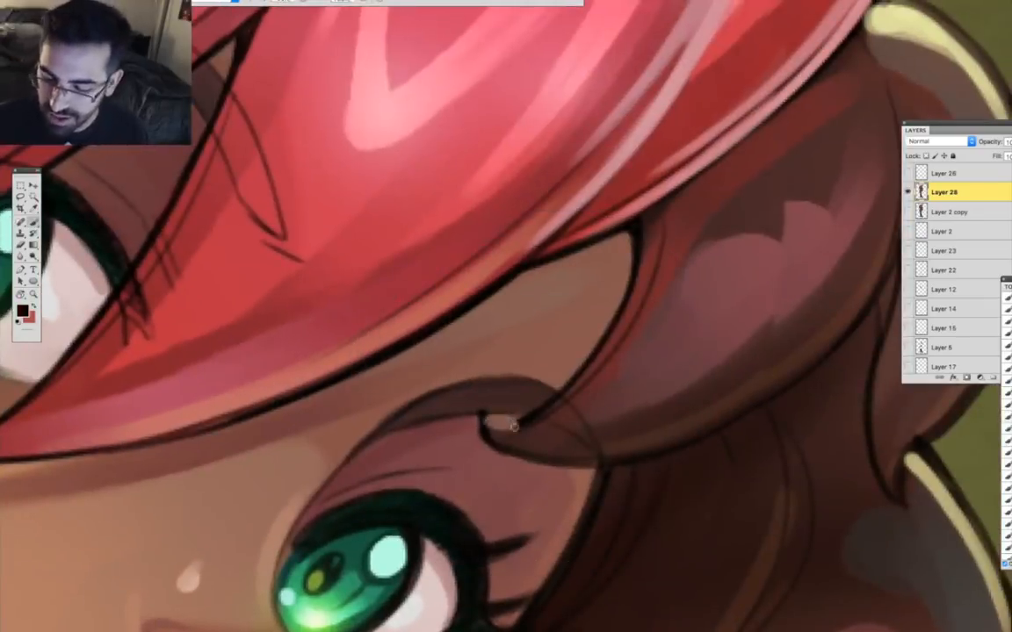
{"action": "left_click_drag", "start_coordinate": [501, 451], "coordinate": [599, 464]}
{"action": "left_click_drag", "start_coordinate": [547, 520], "coordinate": [545, 516]}
{"action": "key", "text": "Tab"}
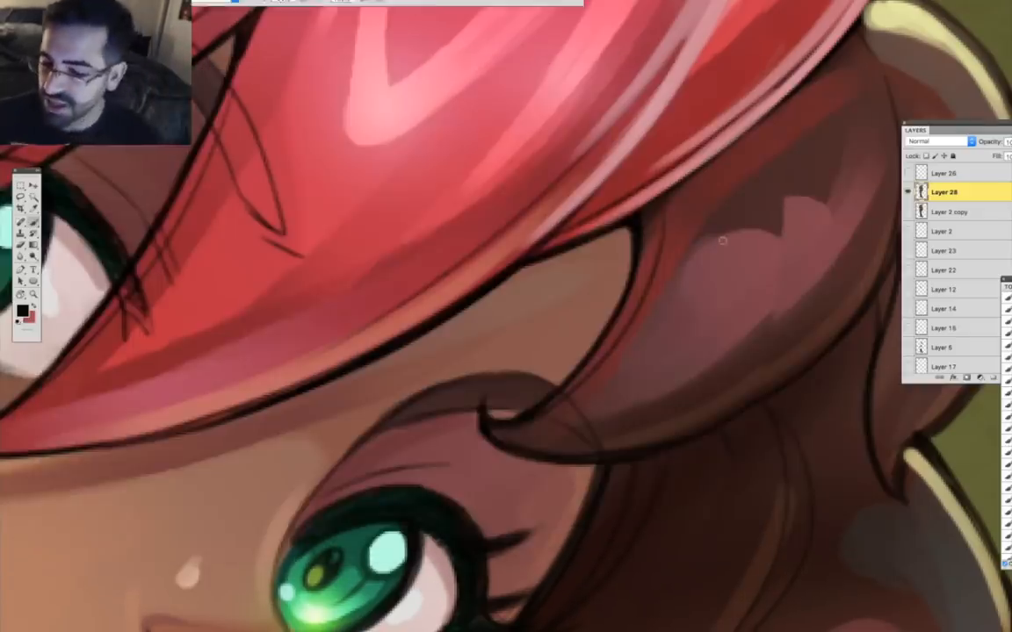
Sample the red and dark brown hair tones and smooth the jagged highlight on the brown lock beside the pink fringe.
{"action": "scroll", "coordinate": [519, 281], "scroll_direction": "up", "scroll_amount": 2}
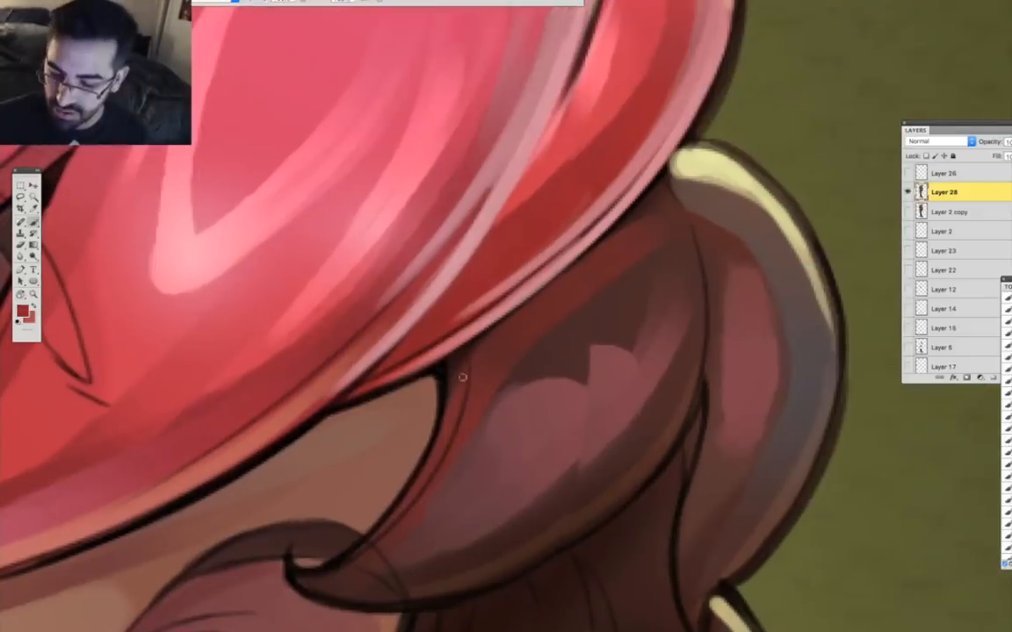
{"action": "left_click_drag", "start_coordinate": [395, 451], "coordinate": [405, 463]}
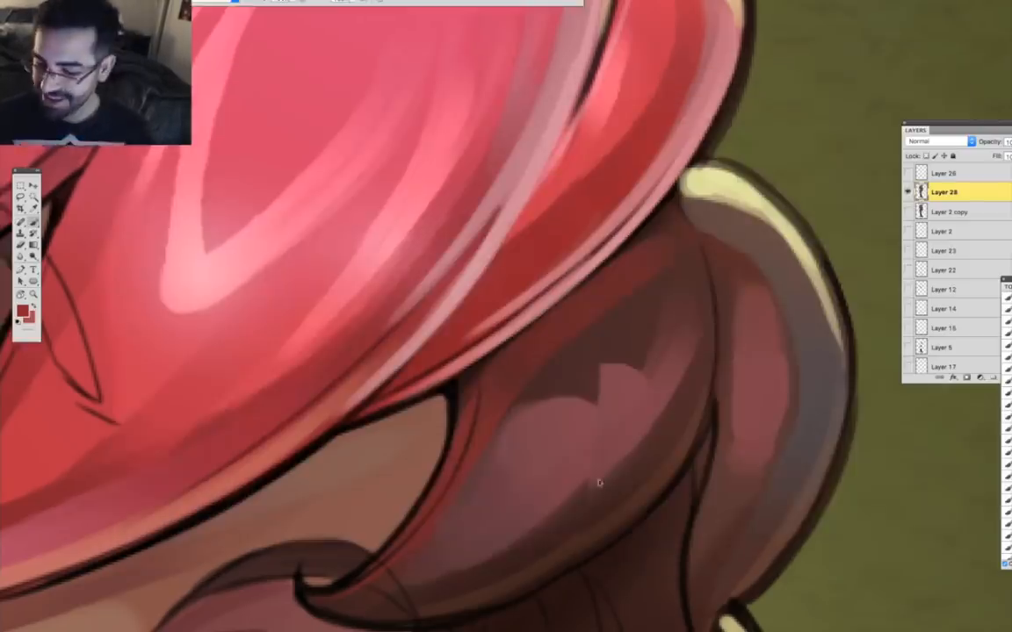
{"action": "left_click_drag", "start_coordinate": [599, 483], "coordinate": [572, 415]}
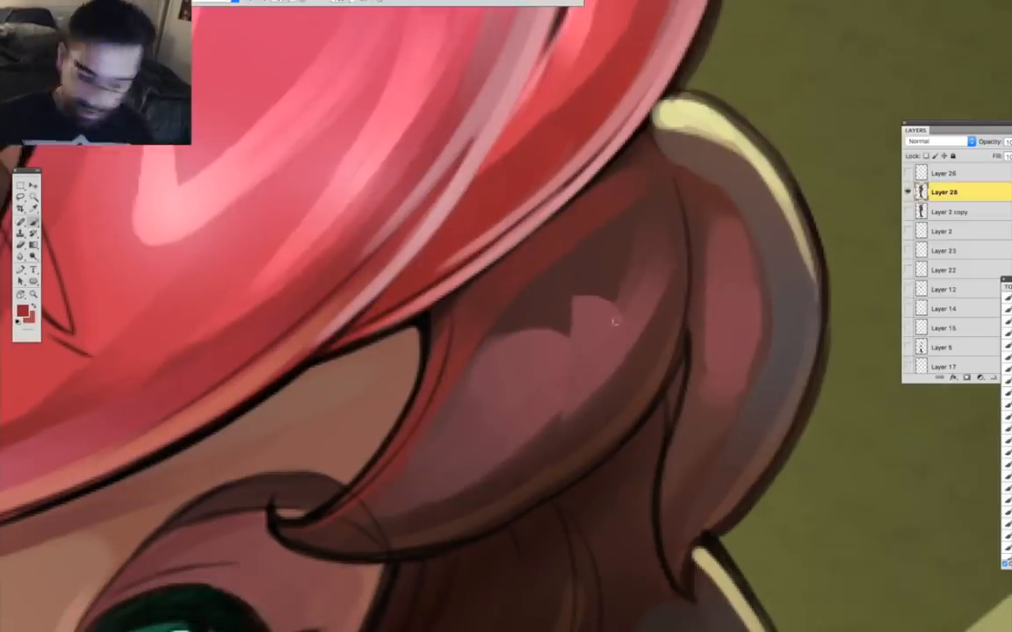
{"action": "left_click_drag", "start_coordinate": [614, 283], "coordinate": [454, 396]}
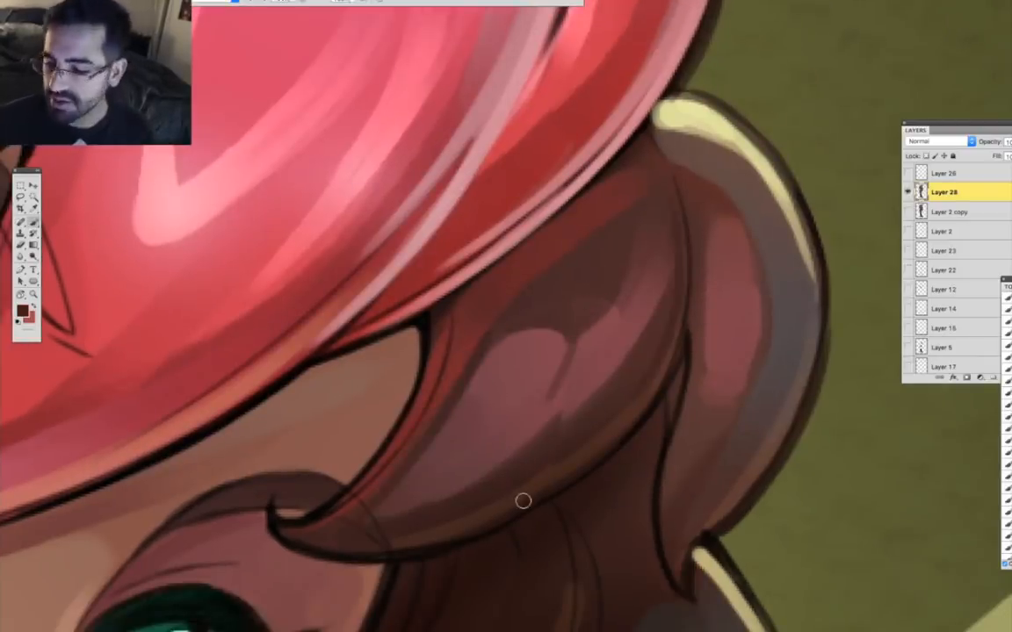
Lasso the pale fringe outside the dark outline of the small fur tuft on the shorts' trim.
{"action": "scroll", "coordinate": [542, 458], "scroll_direction": "down", "scroll_amount": 3}
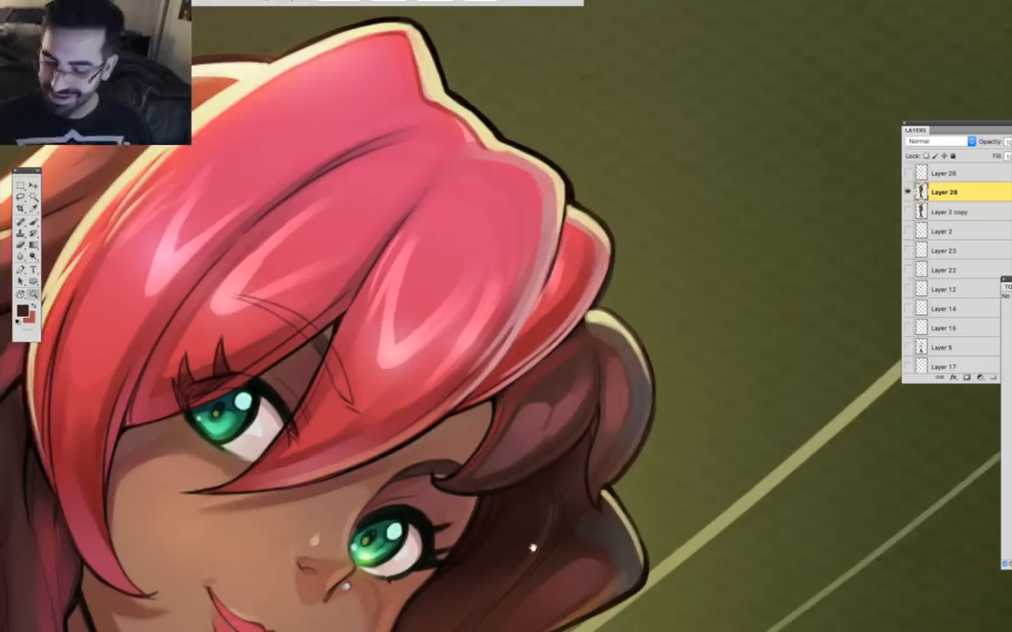
{"action": "scroll", "coordinate": [523, 566], "scroll_direction": "up", "scroll_amount": 2}
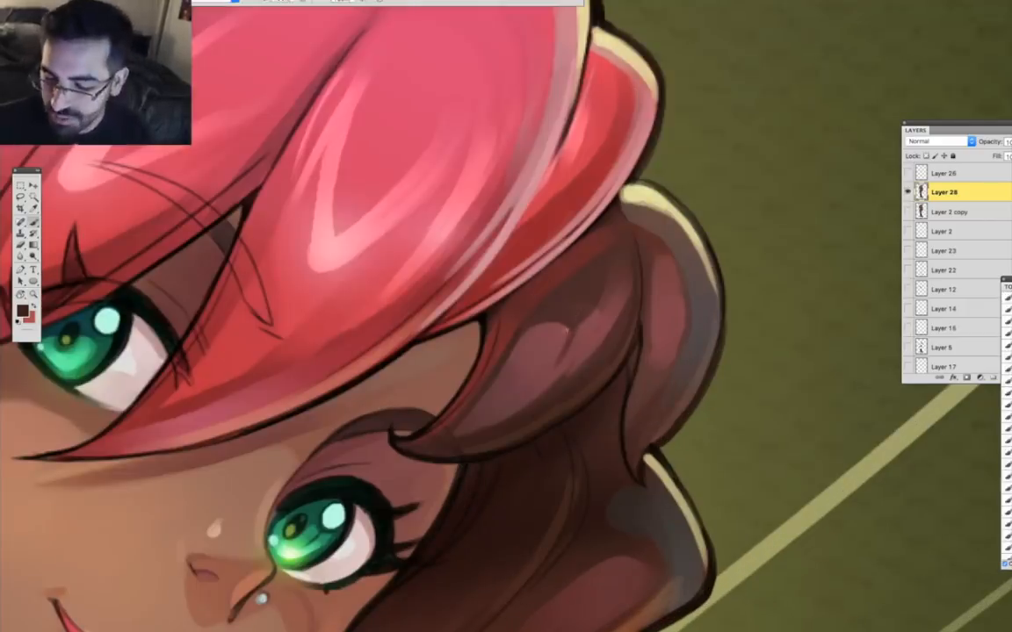
{"action": "scroll", "coordinate": [505, 316], "scroll_direction": "down", "scroll_amount": 5}
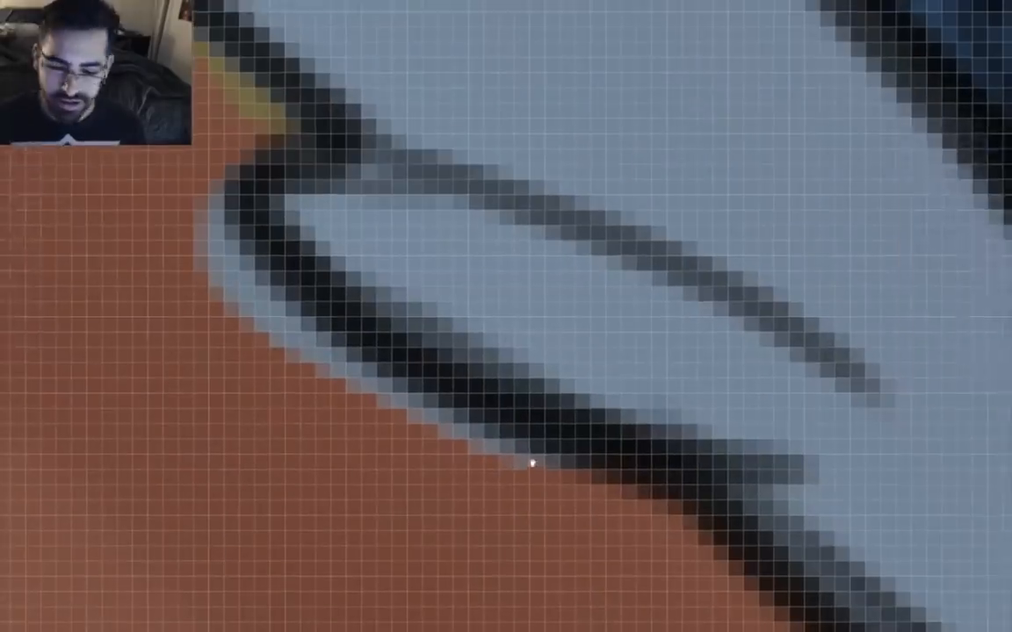
{"action": "key", "text": "Tab"}
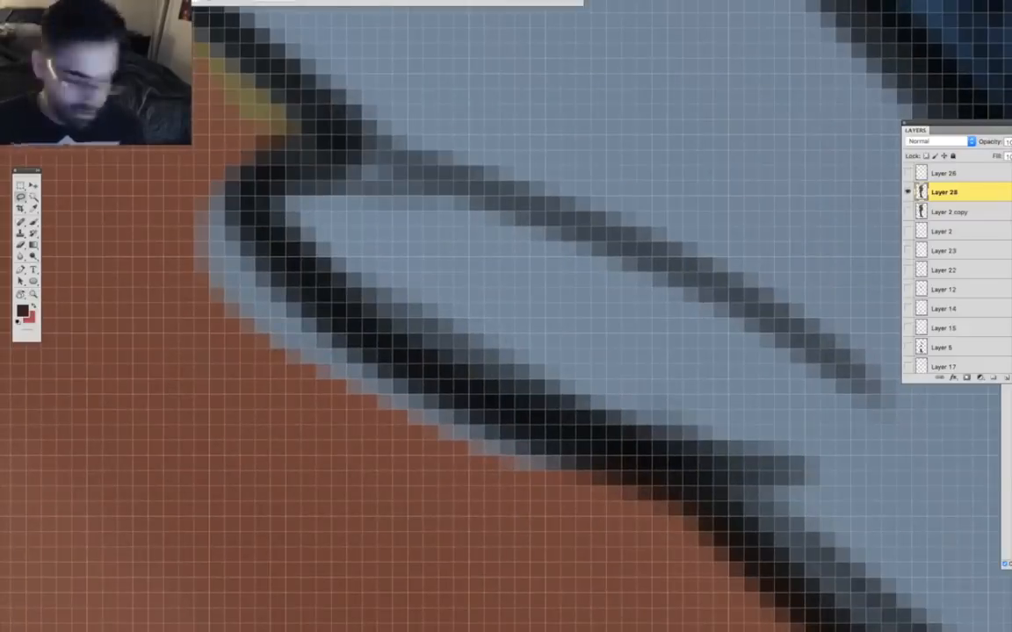
{"action": "mouse_move", "coordinate": [213, 263]}
{"action": "left_mouse_down"}
{"action": "mouse_move", "coordinate": [501, 451]}
{"action": "mouse_move", "coordinate": [218, 218]}
{"action": "mouse_move", "coordinate": [615, 474]}
{"action": "left_mouse_up"}
{"action": "left_click", "coordinate": [260, 227], "text": "alt"}
{"action": "left_click_drag", "start_coordinate": [431, 377], "coordinate": [226, 193]}
Sample the black outline color and brush over the lower outer edge of the fur trim and its tuft tip.
{"action": "key", "text": "z"}
{"action": "left_click", "coordinate": [604, 439], "text": "alt"}
{"action": "left_click", "coordinate": [268, 200]}
{"action": "left_click", "coordinate": [519, 384], "text": "alt"}
{"action": "key", "text": "b"}
{"action": "left_click", "coordinate": [176, 253], "text": "alt"}
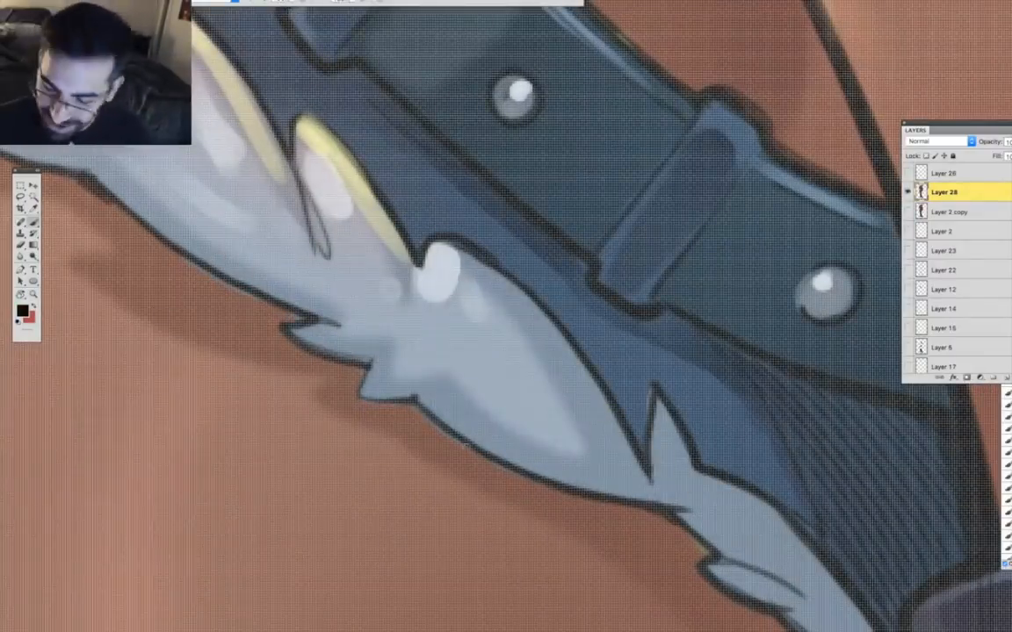
{"action": "left_click_drag", "start_coordinate": [296, 339], "coordinate": [322, 352]}
{"action": "left_click_drag", "start_coordinate": [303, 321], "coordinate": [206, 272]}
Examine the outlines and rendering of the whole figure, from the boots and legs up to the torso and hair.
{"action": "key", "text": "z"}
{"action": "left_click", "coordinate": [531, 425], "text": "alt"}
{"action": "left_click_drag", "start_coordinate": [531, 424], "coordinate": [508, 255]}
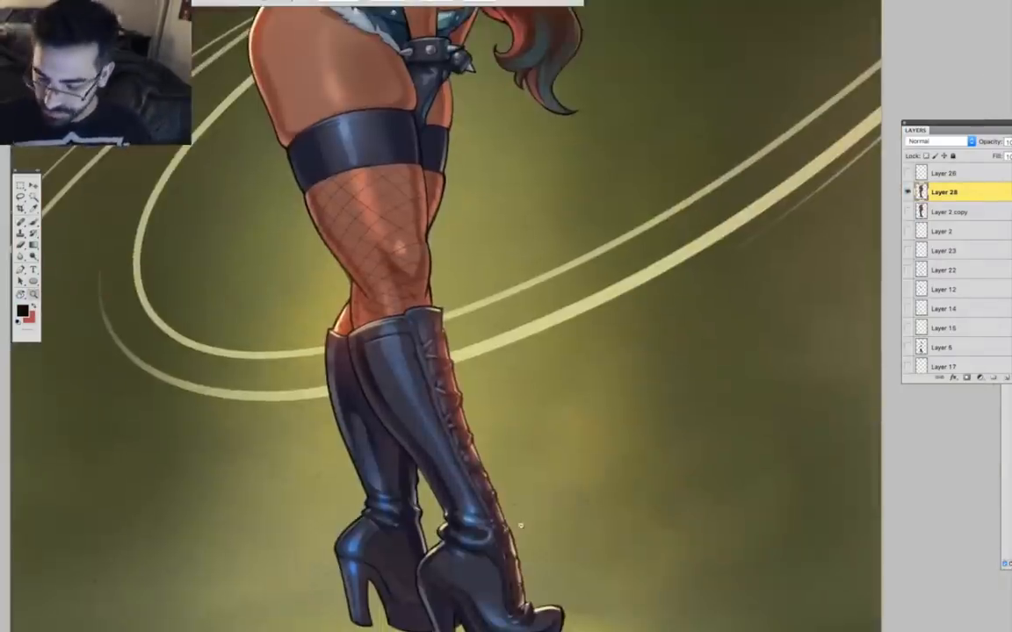
{"action": "left_click", "coordinate": [389, 528]}
{"action": "key", "text": "b"}
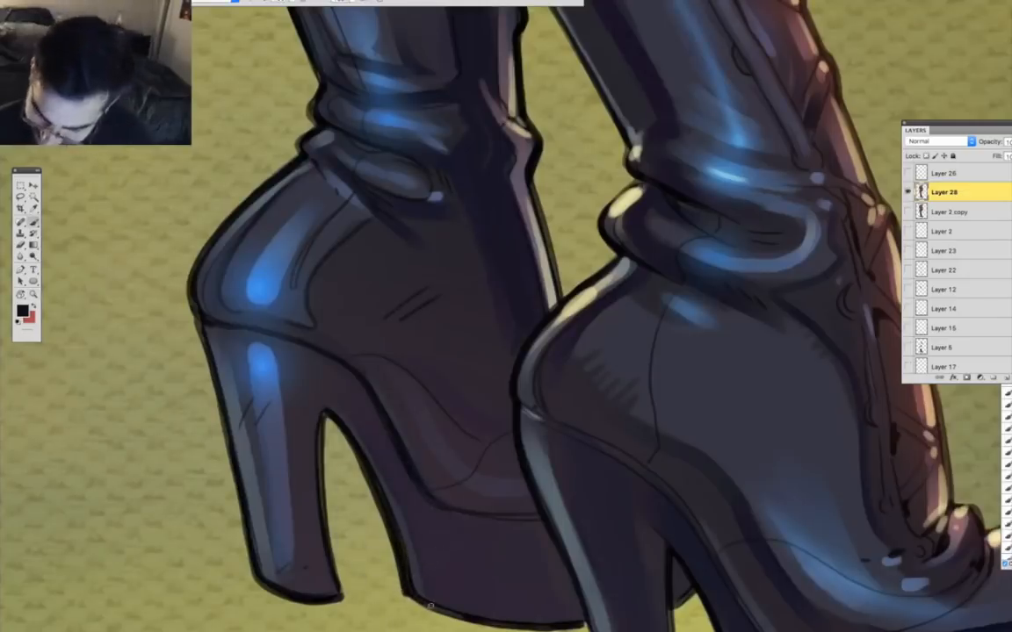
{"action": "left_click_drag", "start_coordinate": [705, 546], "coordinate": [343, 89]}
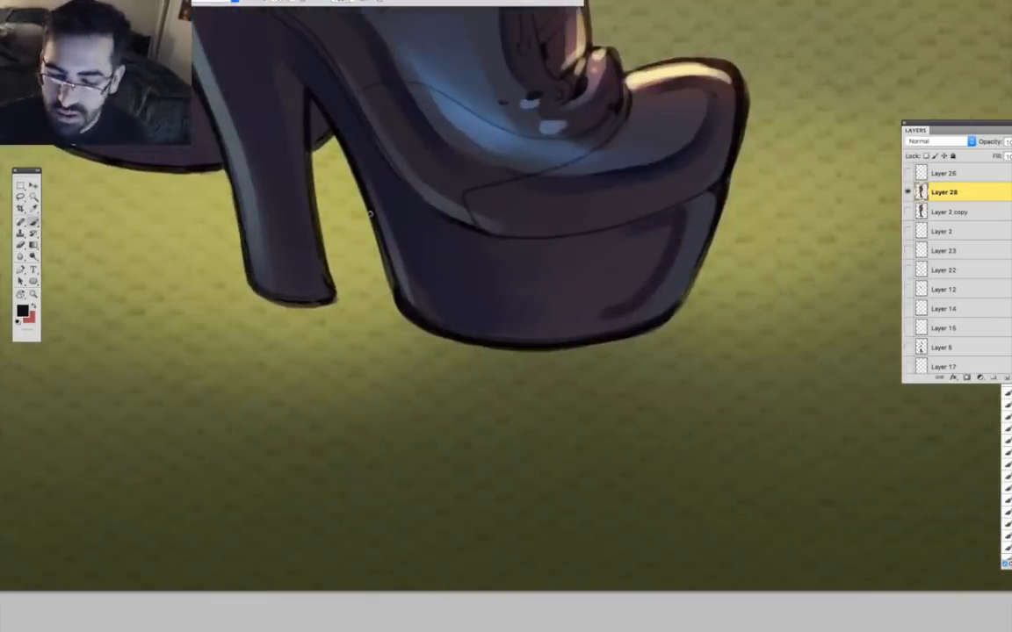
{"action": "key", "text": "z"}
{"action": "left_click", "coordinate": [553, 356], "text": "alt"}
{"action": "left_click", "coordinate": [553, 356], "text": "alt"}
{"action": "left_click_drag", "start_coordinate": [492, 62], "coordinate": [556, 411]}
{"action": "left_click", "coordinate": [566, 445], "text": "alt"}
{"action": "left_click", "coordinate": [567, 446], "text": "alt"}
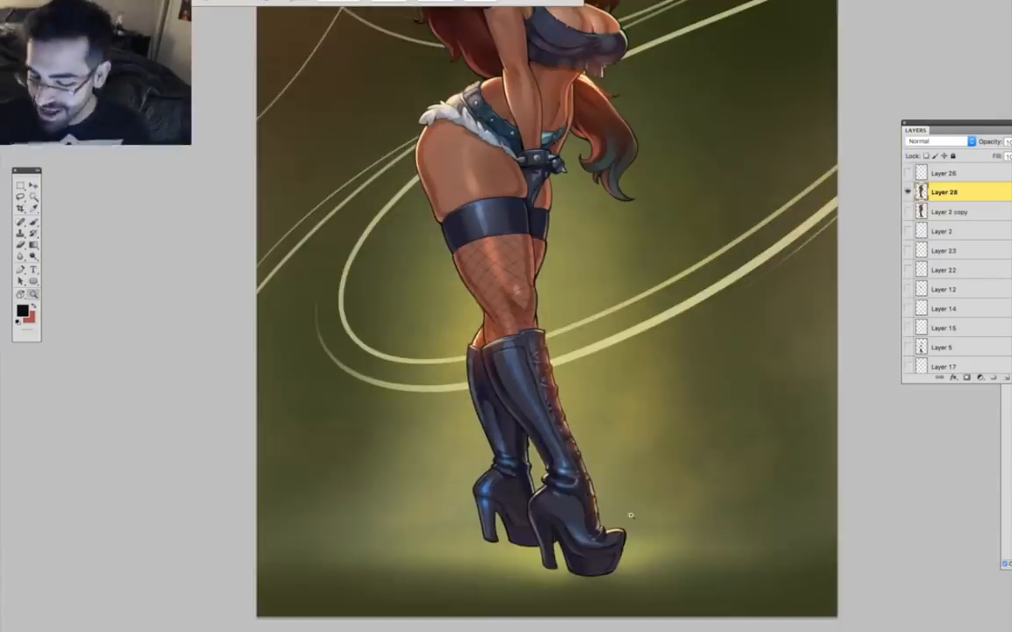
{"action": "left_click", "coordinate": [563, 503]}
{"action": "left_click_drag", "start_coordinate": [563, 504], "coordinate": [549, 452]}
{"action": "left_click_drag", "start_coordinate": [505, 70], "coordinate": [524, 481]}
{"action": "left_click_drag", "start_coordinate": [513, 219], "coordinate": [525, 484]}
{"action": "key", "text": "Tab"}
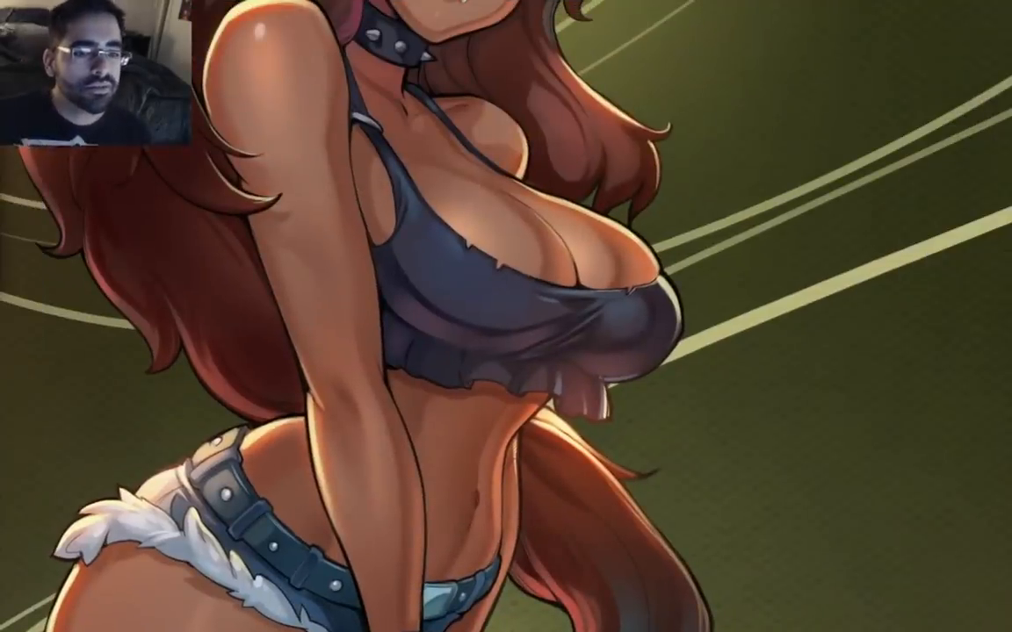
{"action": "left_click", "coordinate": [661, 378], "text": "alt"}
{"action": "left_click", "coordinate": [660, 378], "text": "alt"}
{"action": "key", "text": "Tab"}
{"action": "left_click_drag", "start_coordinate": [625, 625], "coordinate": [652, 481]}
{"action": "key", "text": "Tab"}
{"action": "left_click", "coordinate": [652, 440]}
{"action": "left_click_drag", "start_coordinate": [733, 351], "coordinate": [730, 540]}
{"action": "left_click_drag", "start_coordinate": [778, 125], "coordinate": [761, 411]}
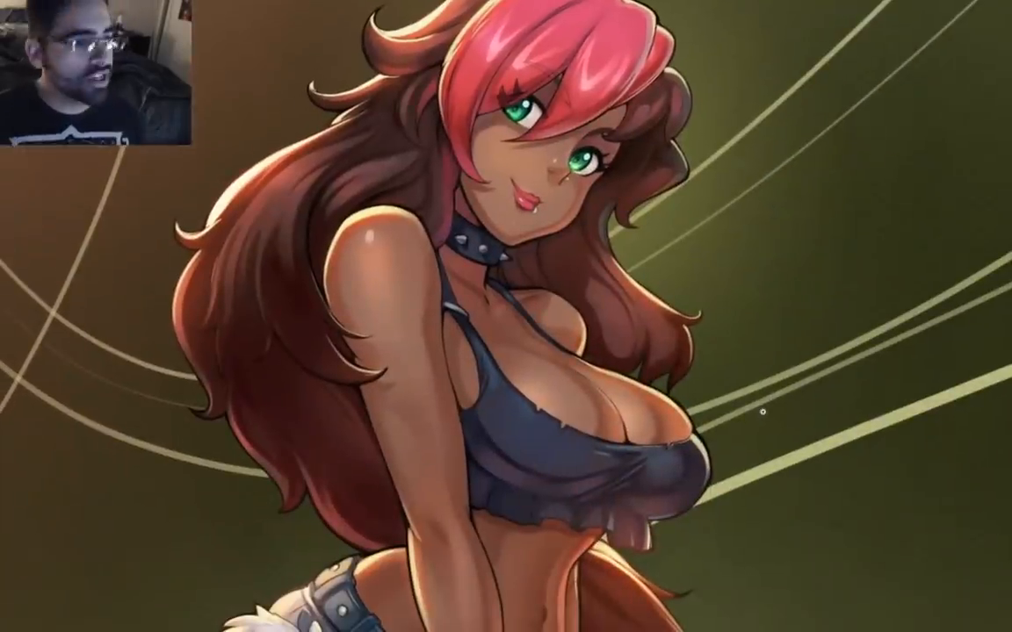
{"action": "mouse_move", "coordinate": [714, 466]}
{"action": "left_mouse_down"}
{"action": "mouse_move", "coordinate": [729, 466]}
{"action": "mouse_move", "coordinate": [745, 347]}
{"action": "left_mouse_up"}
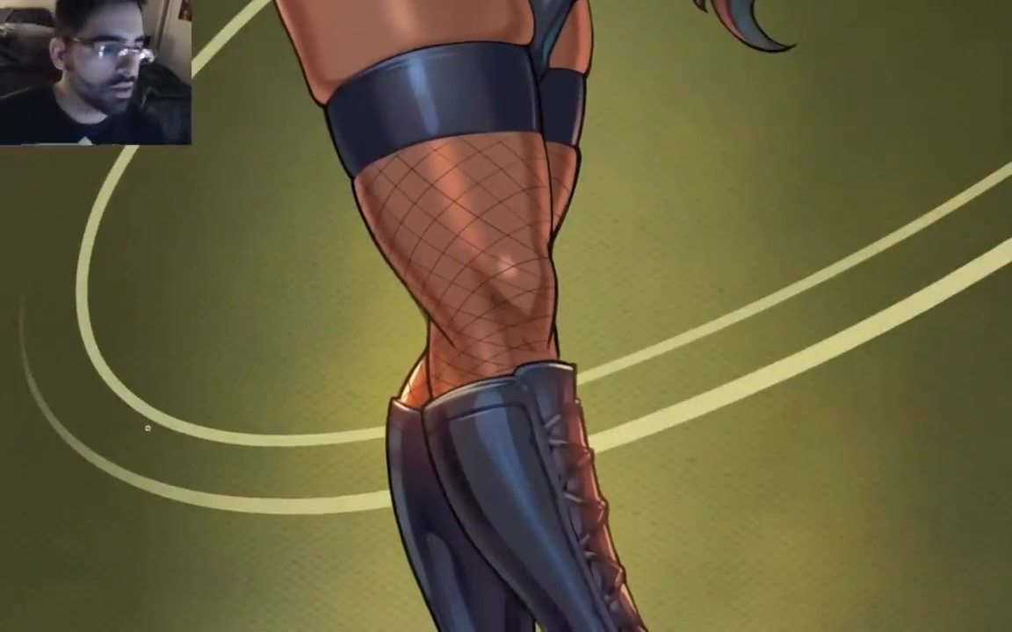
{"action": "left_click", "coordinate": [663, 381], "text": "alt"}
{"action": "left_click_drag", "start_coordinate": [640, 545], "coordinate": [642, 465]}
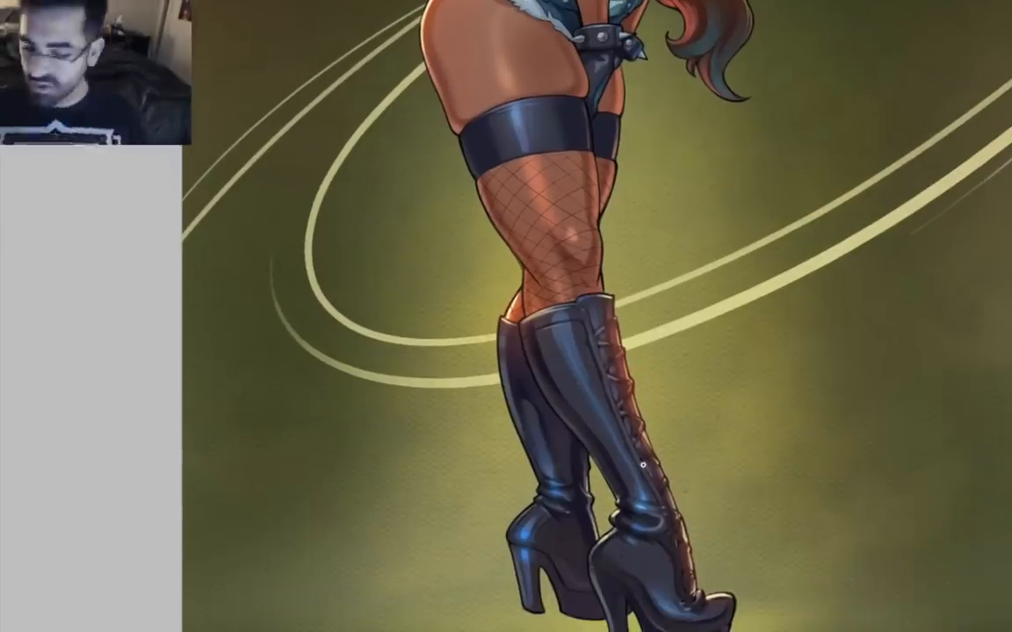
Bring up the dialog for opening a document from the Kauline folder.
{"action": "key", "text": "super+shift+s"}
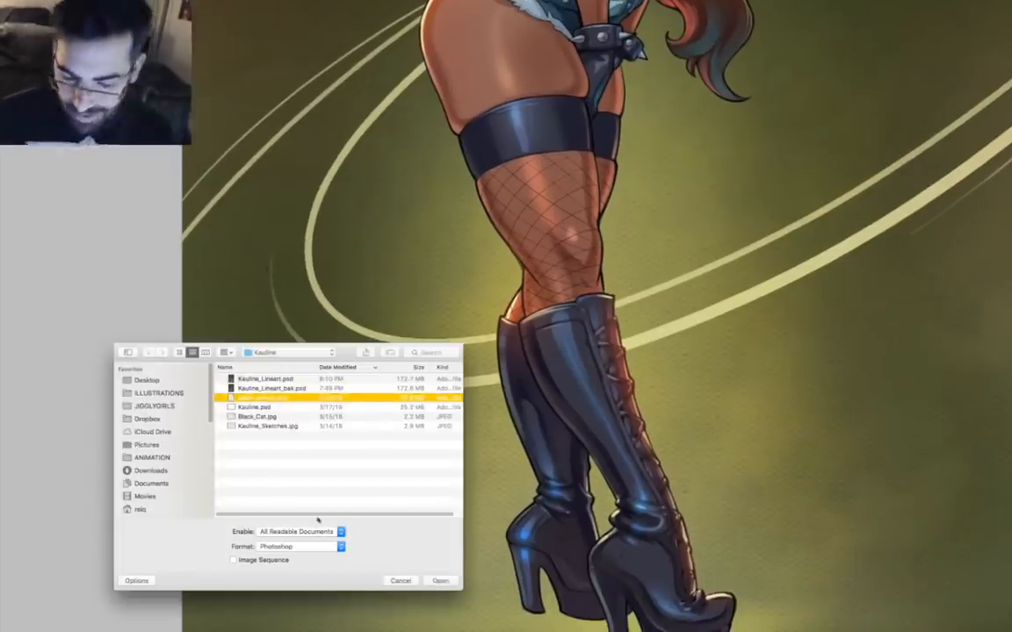